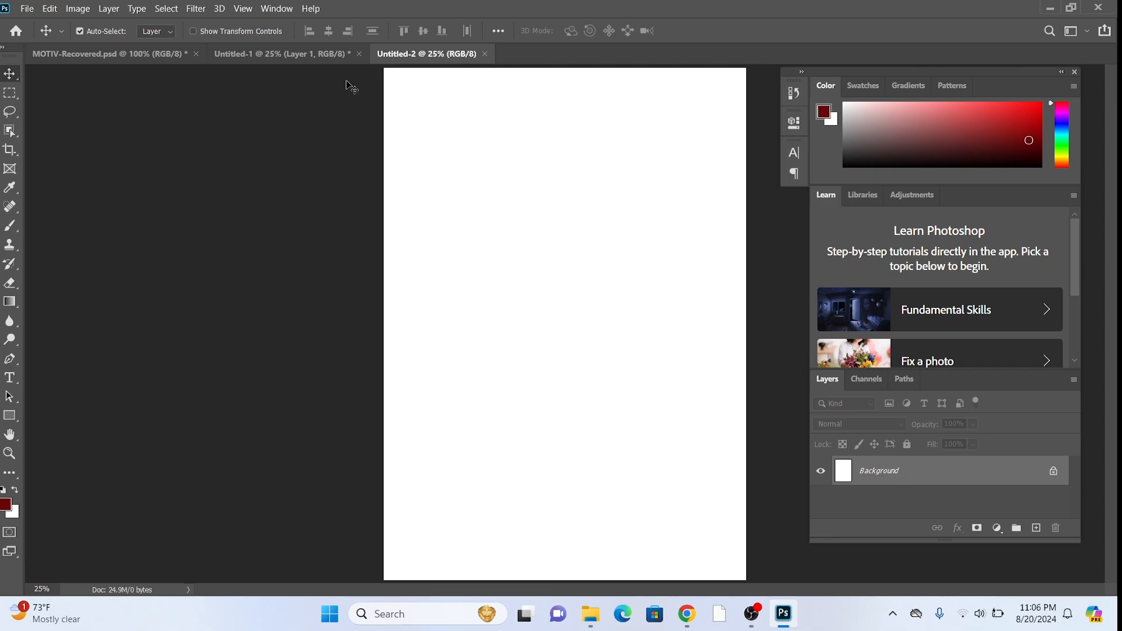
Examine the seminar flyer text in Untitled-1 and the Pinterest page in Chrome, and return to the blank document in Photoshop
{"action": "left_click", "coordinate": [322, 54]}
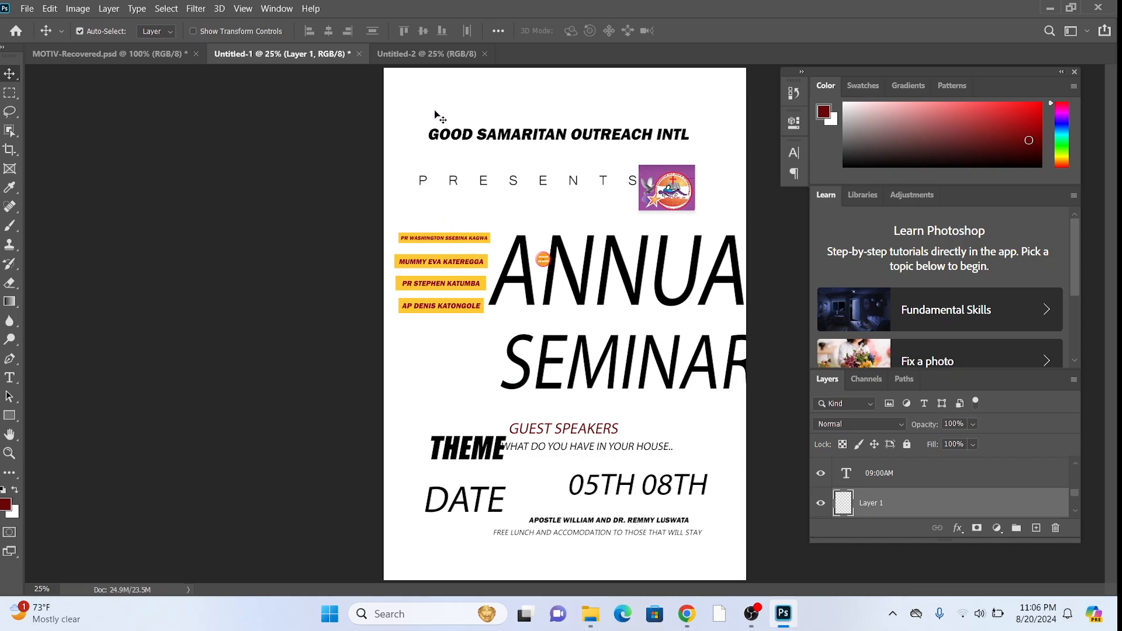
{"action": "left_click", "coordinate": [413, 54]}
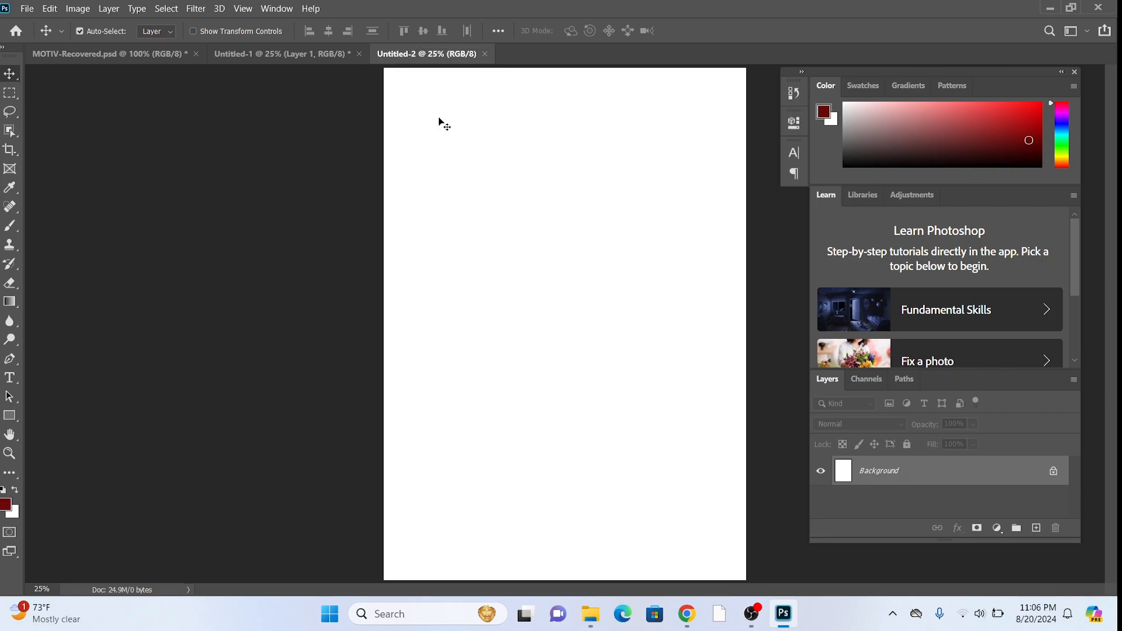
{"action": "mouse_move", "coordinate": [687, 615]}
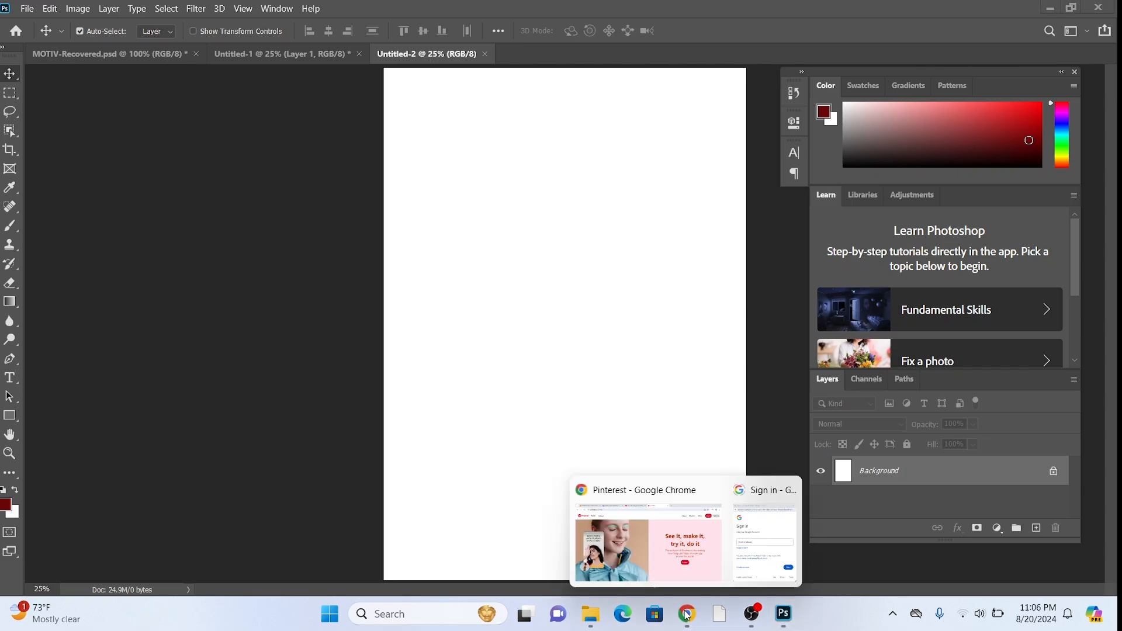
{"action": "left_click", "coordinate": [662, 543]}
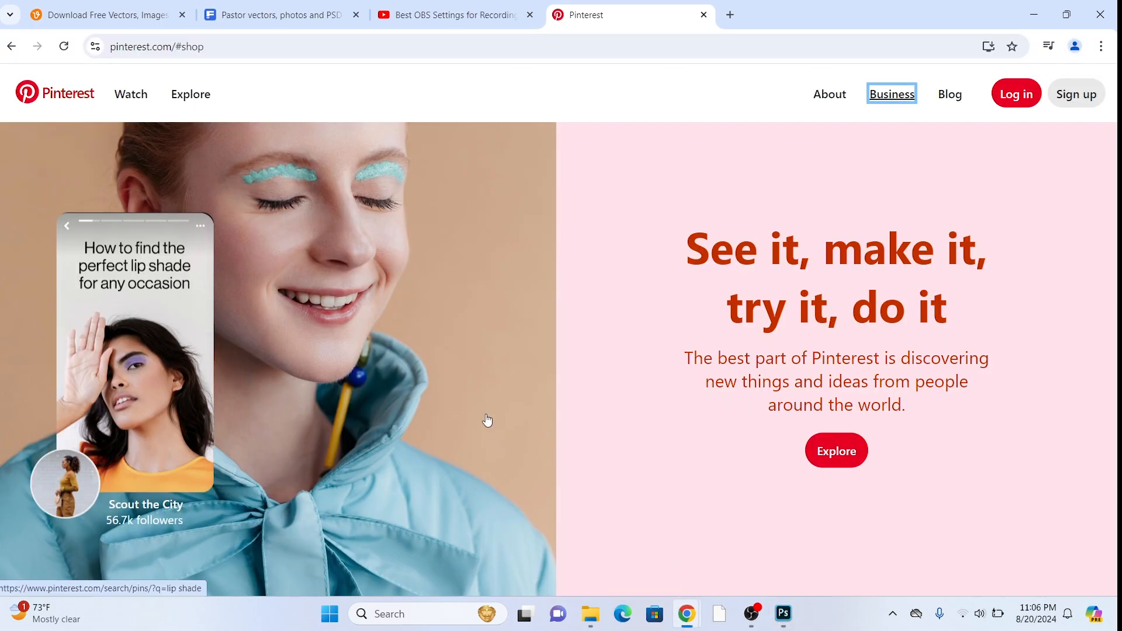
{"action": "left_click", "coordinate": [783, 616]}
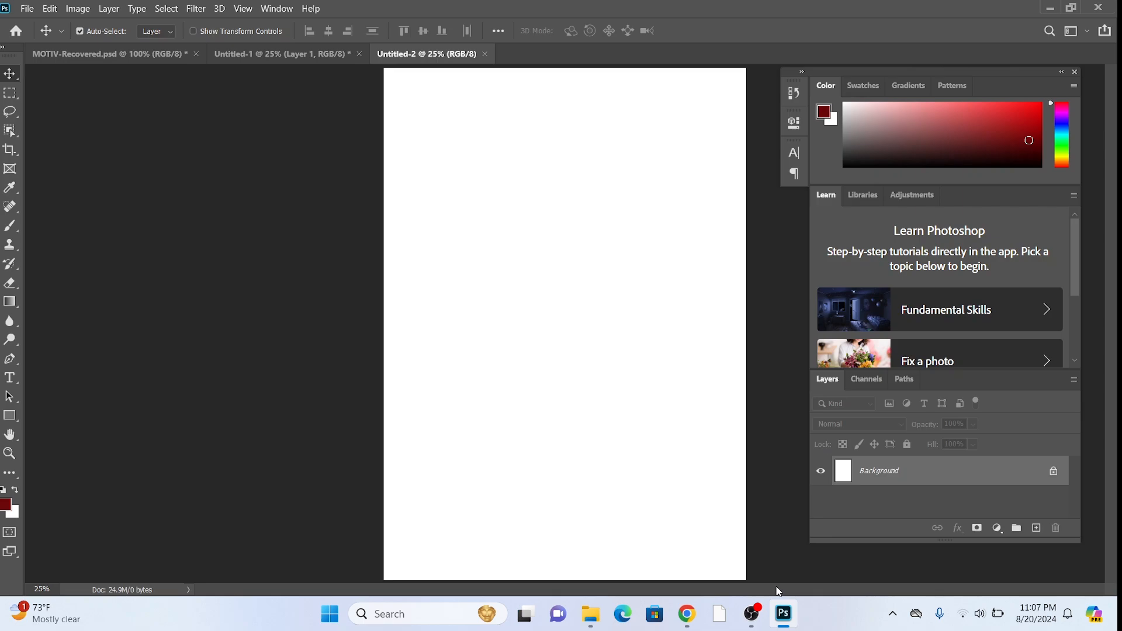
Close the blank Untitled-2 document and create a new one from the Poster preset, 18 x 24 in at 300 ppi
{"action": "left_click", "coordinate": [485, 53]}
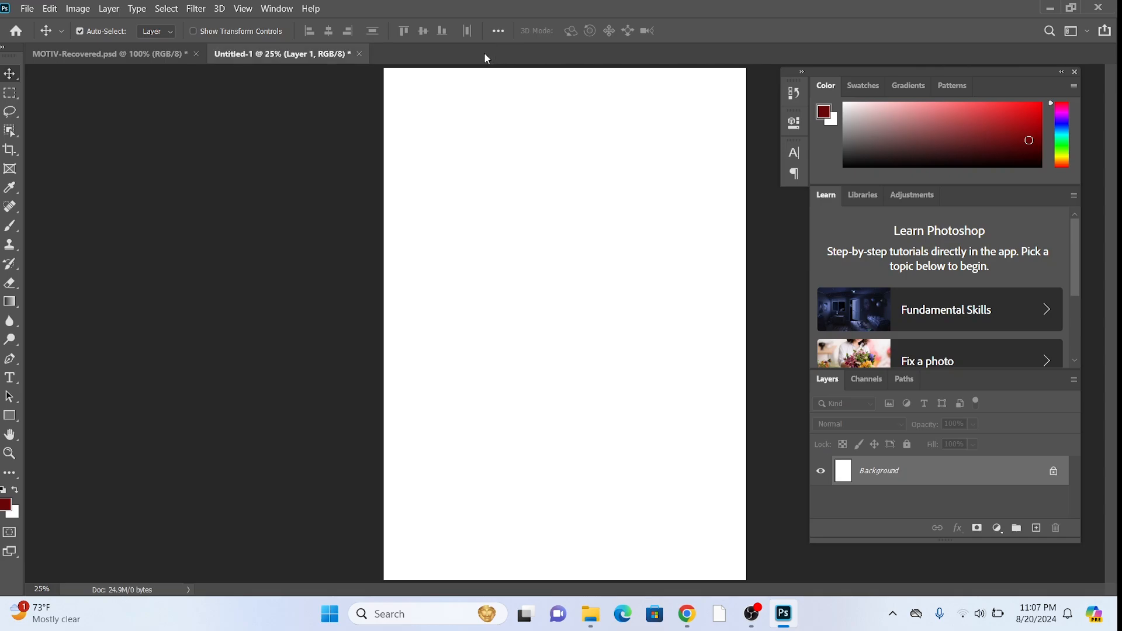
{"action": "left_click", "coordinate": [27, 8]}
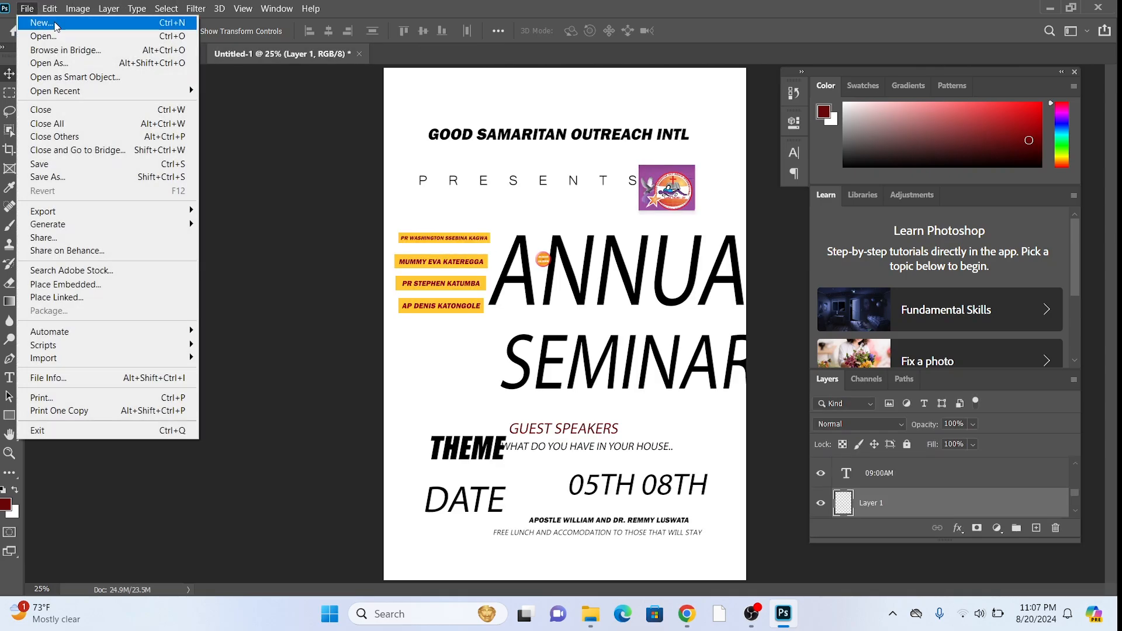
{"action": "left_click", "coordinate": [39, 24]}
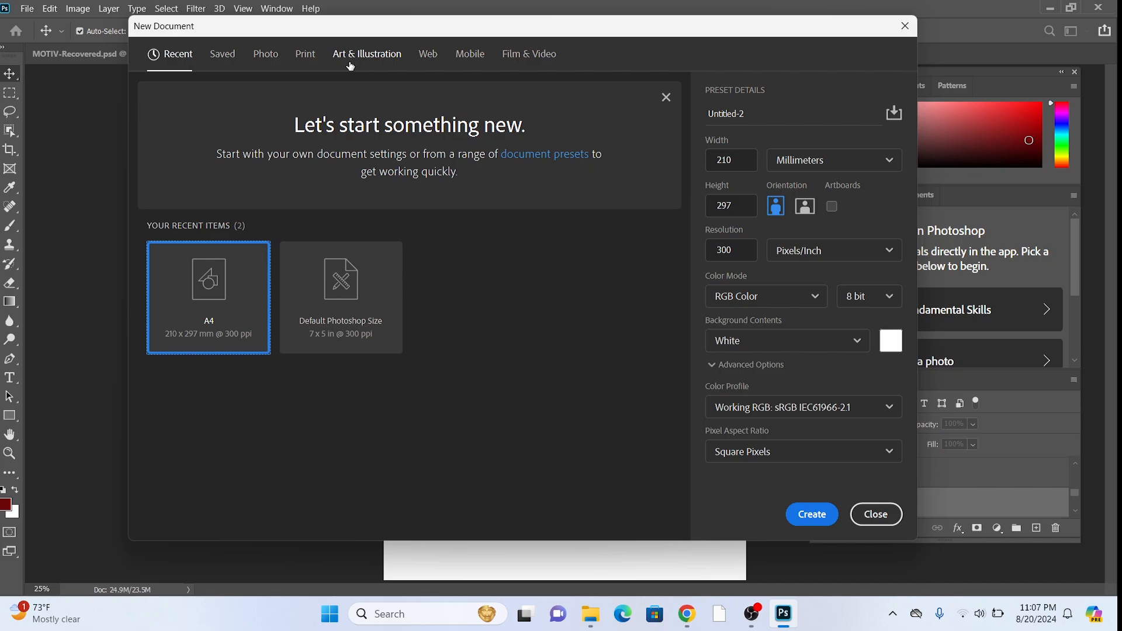
{"action": "left_click", "coordinate": [350, 66]}
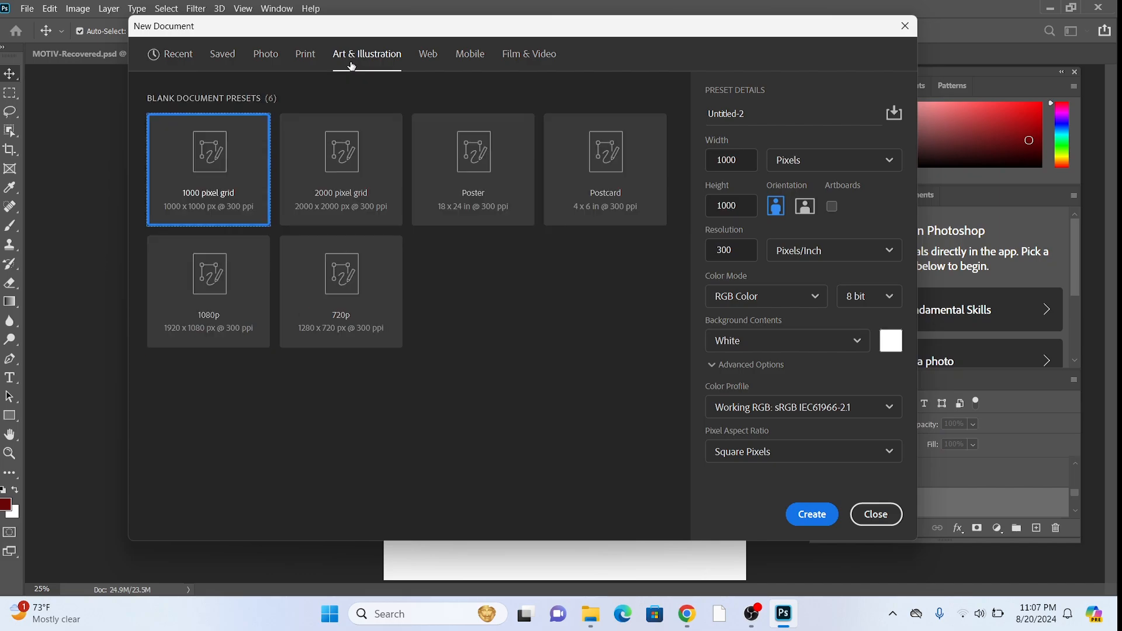
{"action": "left_click", "coordinate": [336, 174]}
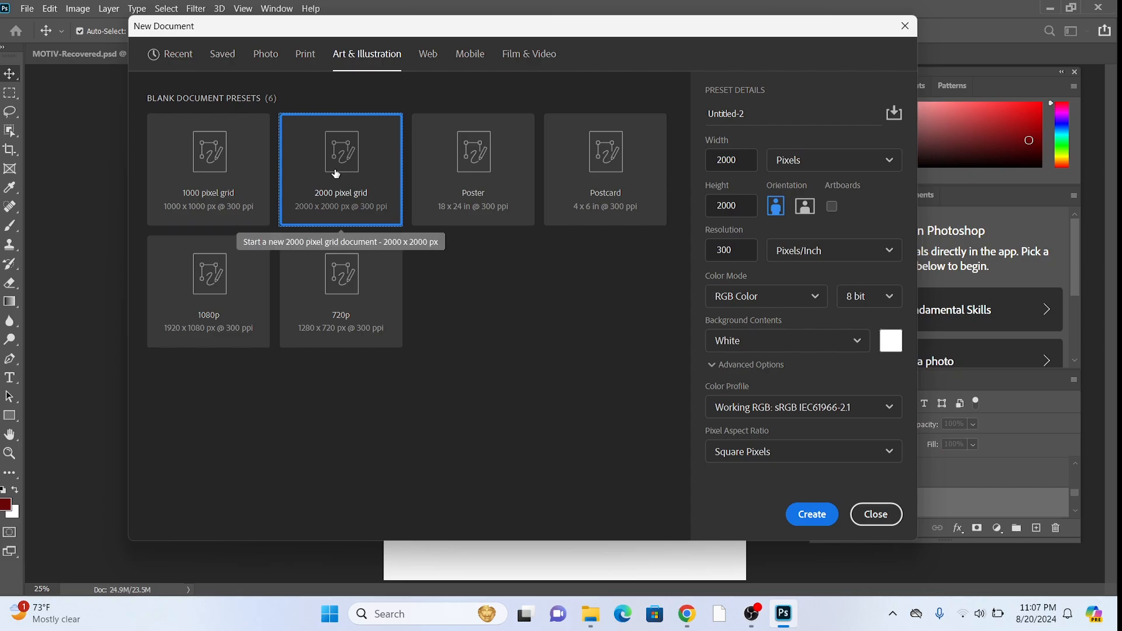
{"action": "left_click", "coordinate": [467, 183]}
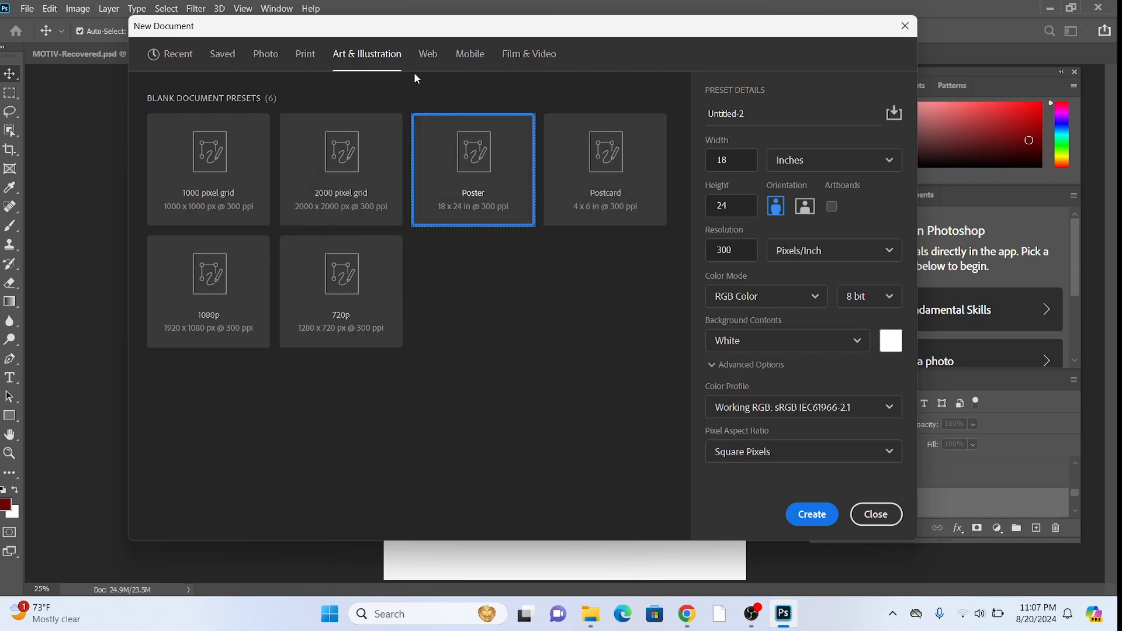
{"action": "left_click", "coordinate": [308, 56]}
{"action": "left_click", "coordinate": [356, 60]}
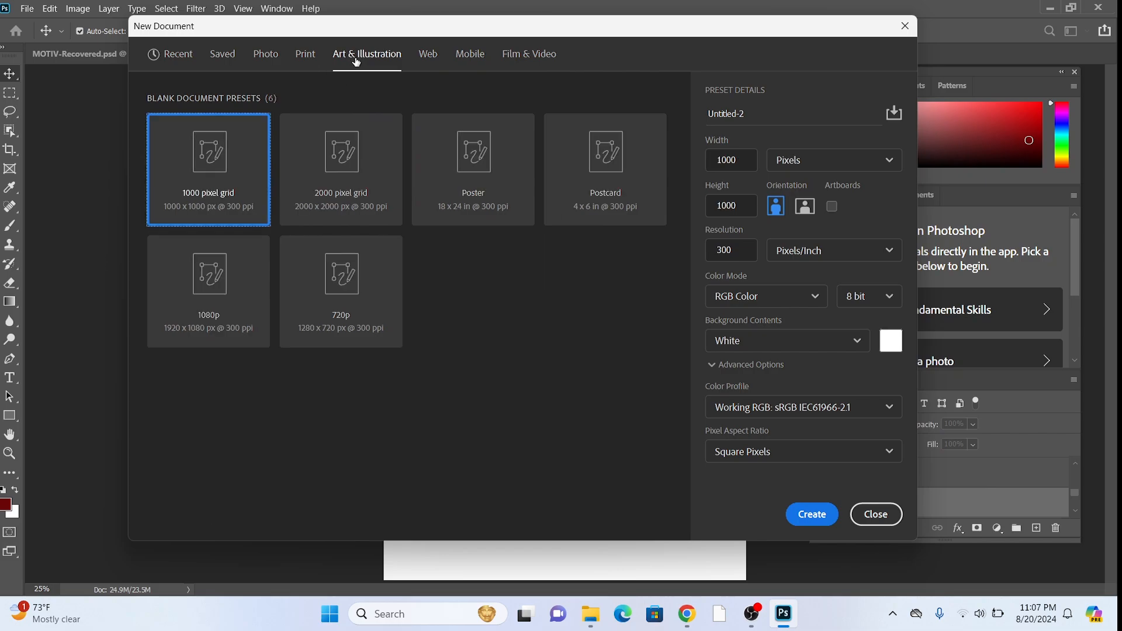
{"action": "left_click", "coordinate": [473, 185]}
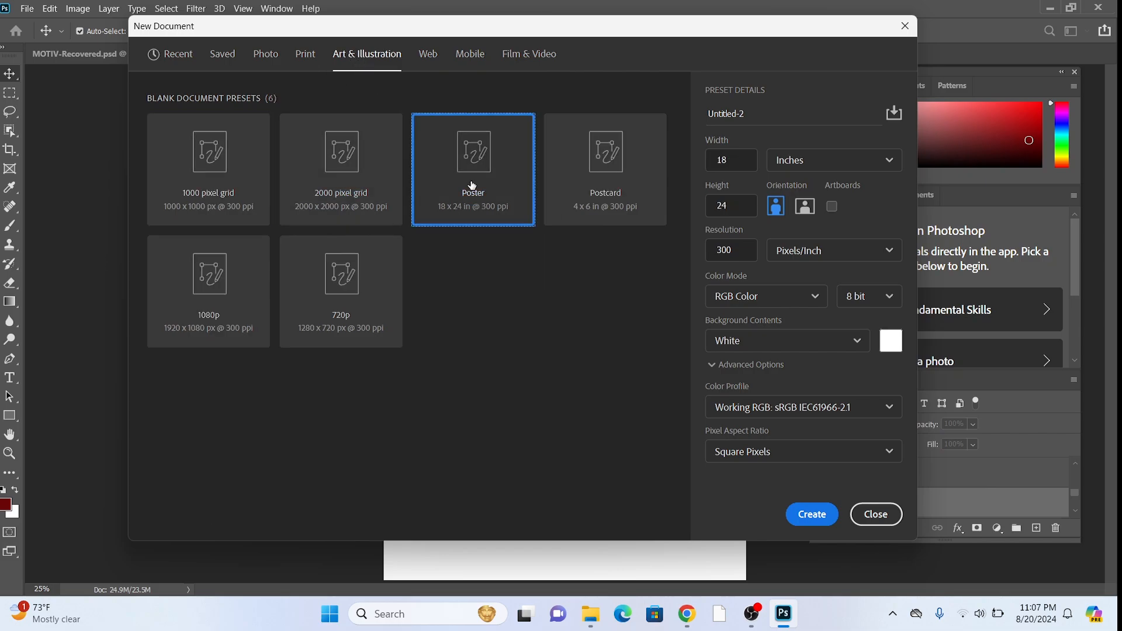
{"action": "left_click", "coordinate": [818, 524]}
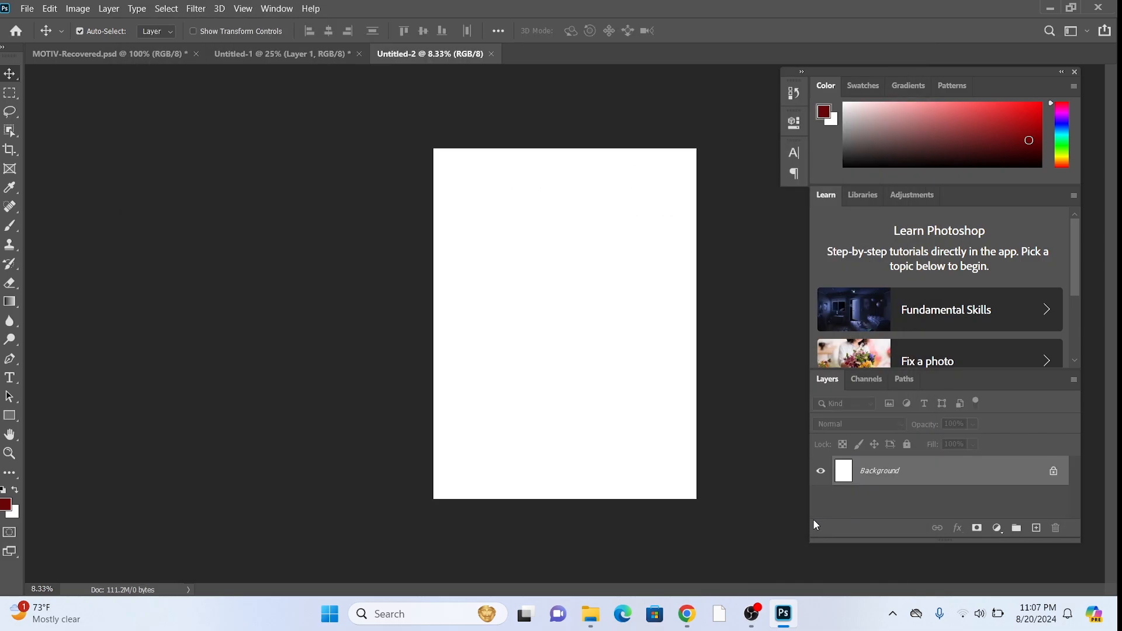
{"action": "key", "text": "ctrl+plus"}
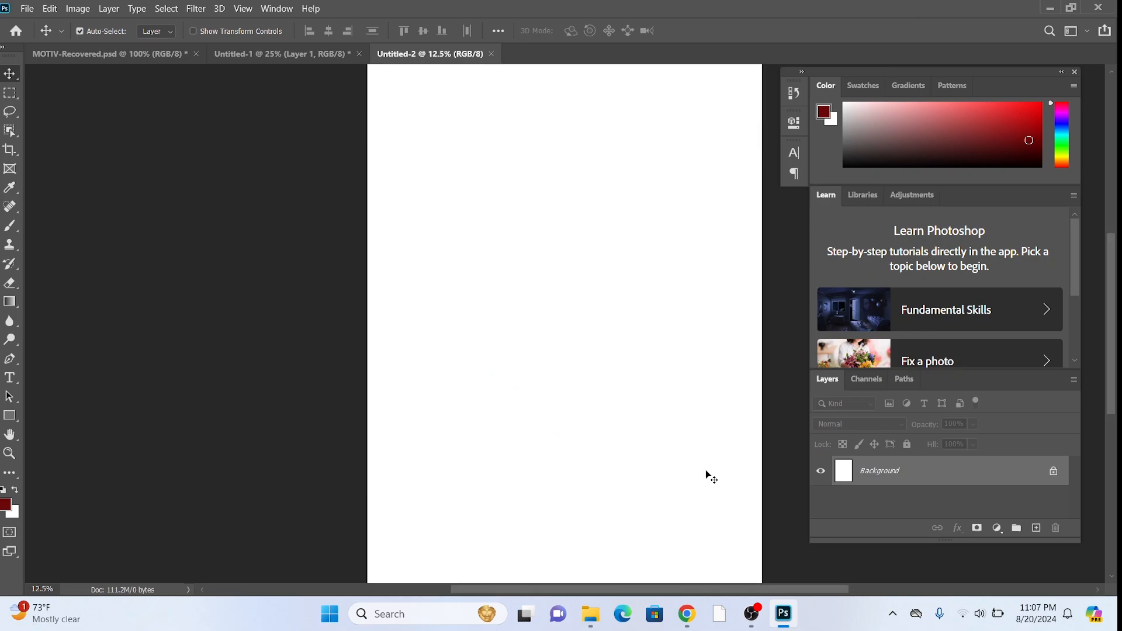
{"action": "key", "text": "ctrl+minus"}
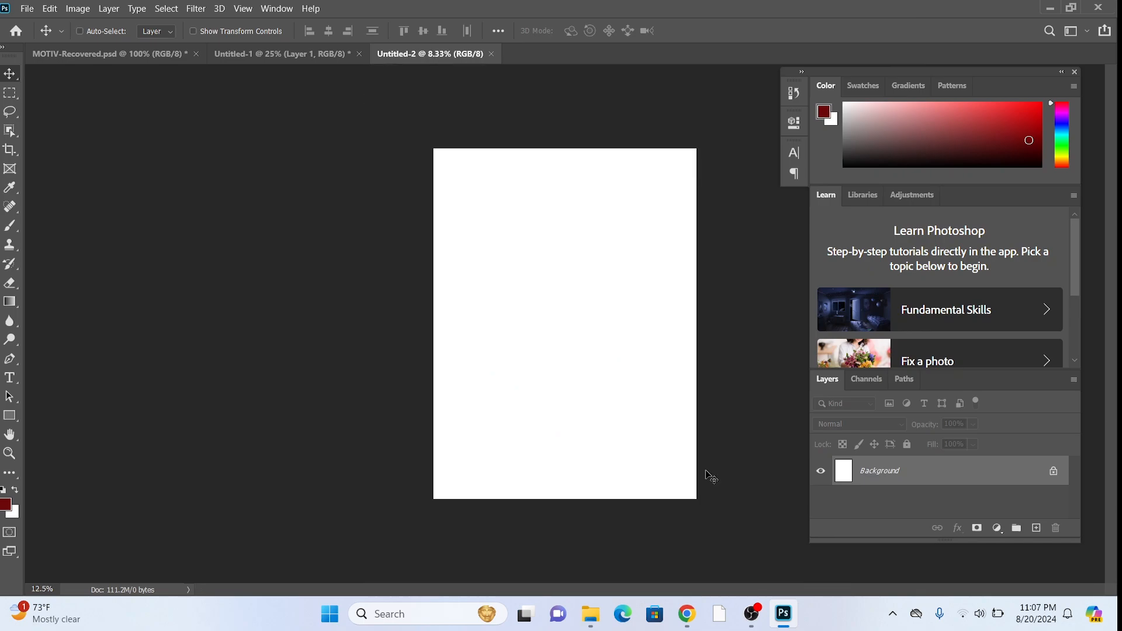
{"action": "key", "text": "ctrl+plus"}
{"action": "key", "text": "ctrl+minus"}
{"action": "key", "text": "ctrl+plus"}
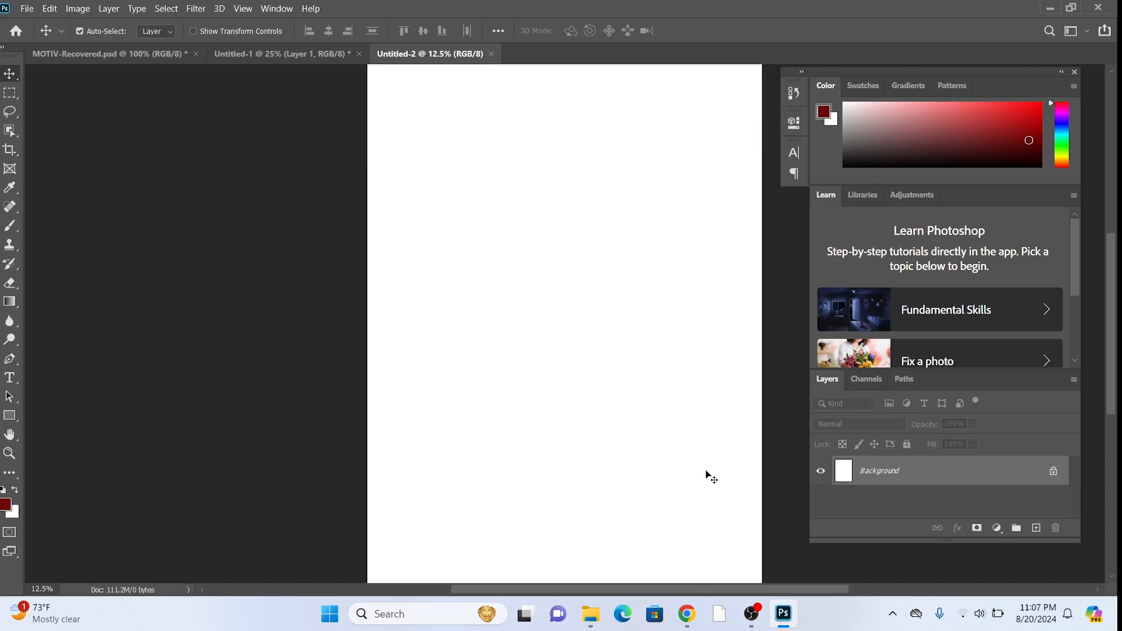
{"action": "key", "text": "ctrl+minus"}
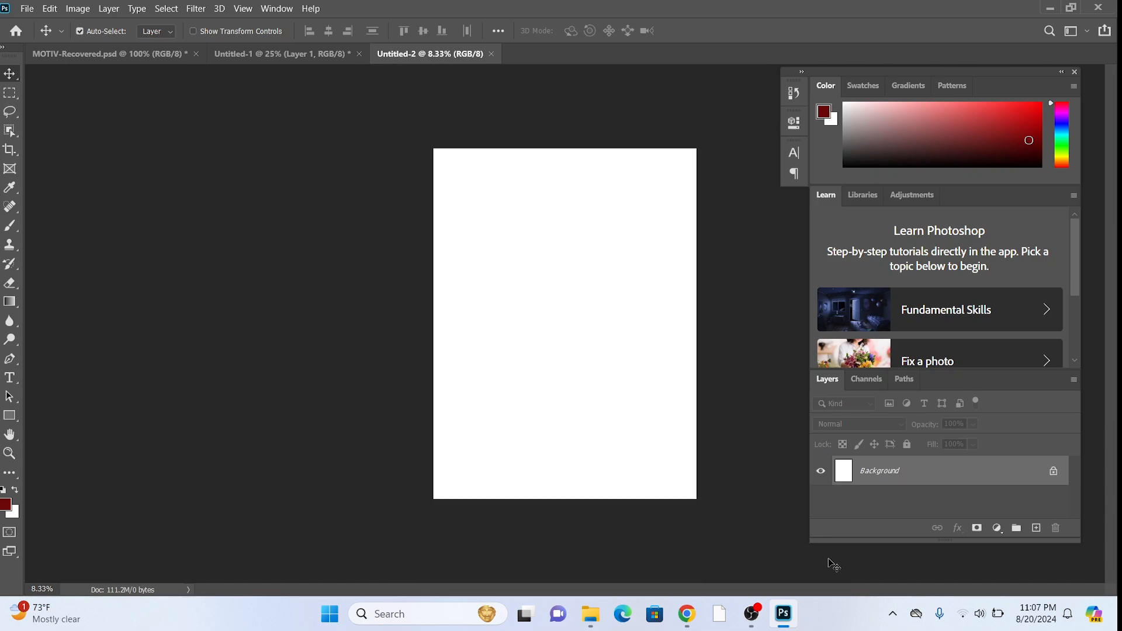
Add a Solid Color fill layer in dark red 6b0709 above the poster background
{"action": "left_click", "coordinate": [996, 528]}
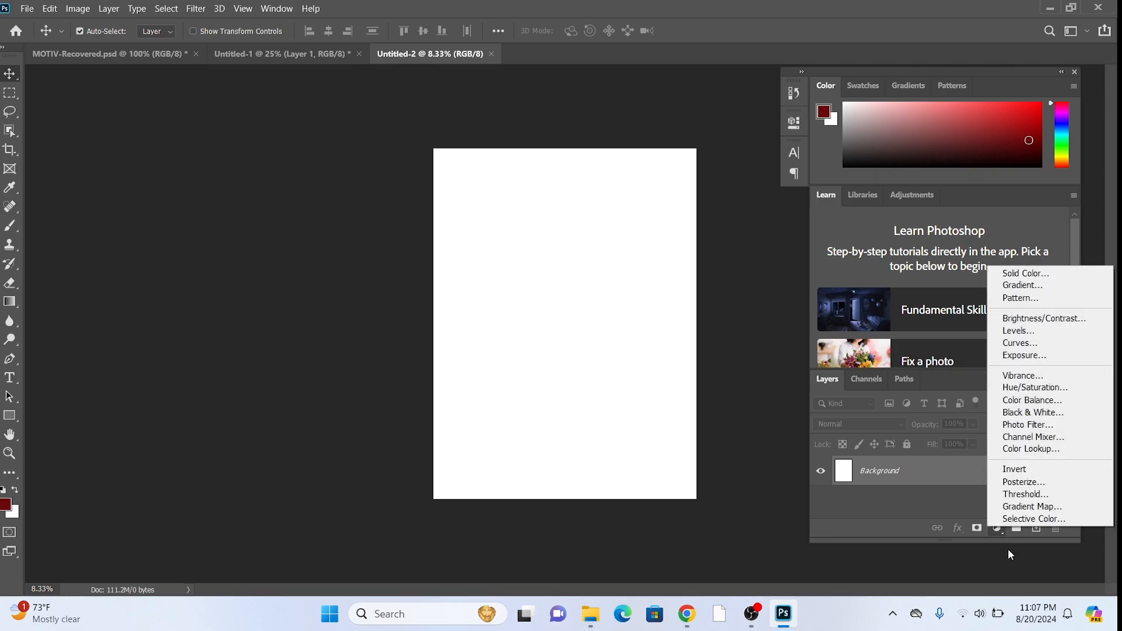
{"action": "left_click", "coordinate": [1038, 272]}
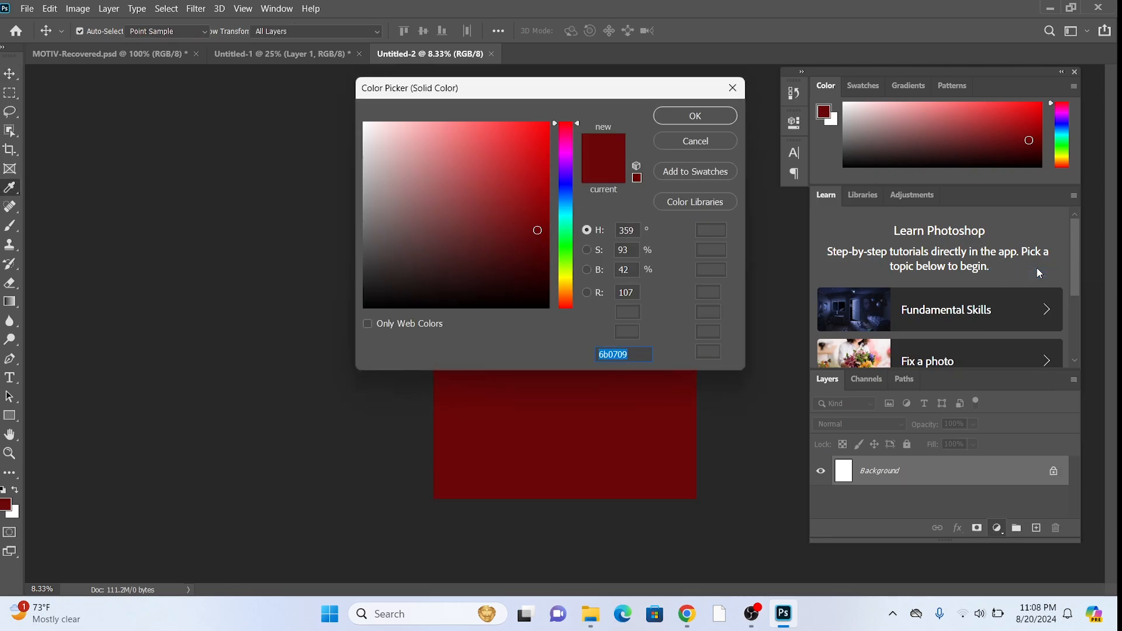
{"action": "left_click", "coordinate": [678, 116]}
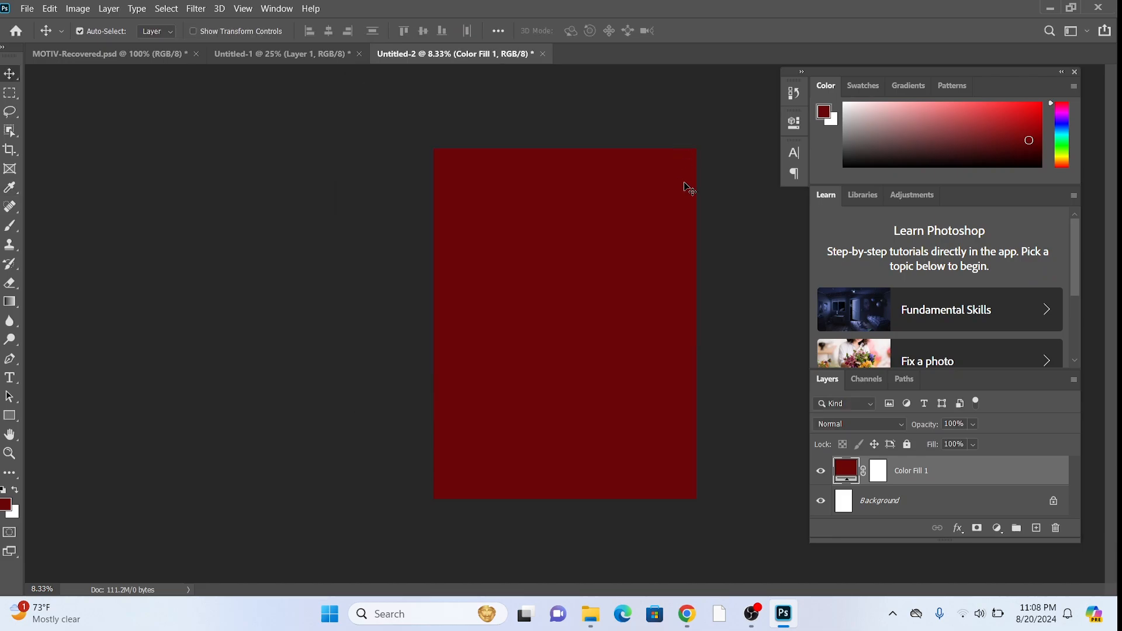
Enable a Gradient Overlay on the Color Fill 1 layer and set the gradient's starting color stop to dark maroon 360303
{"action": "key", "text": "h"}
{"action": "double_click", "coordinate": [979, 477]}
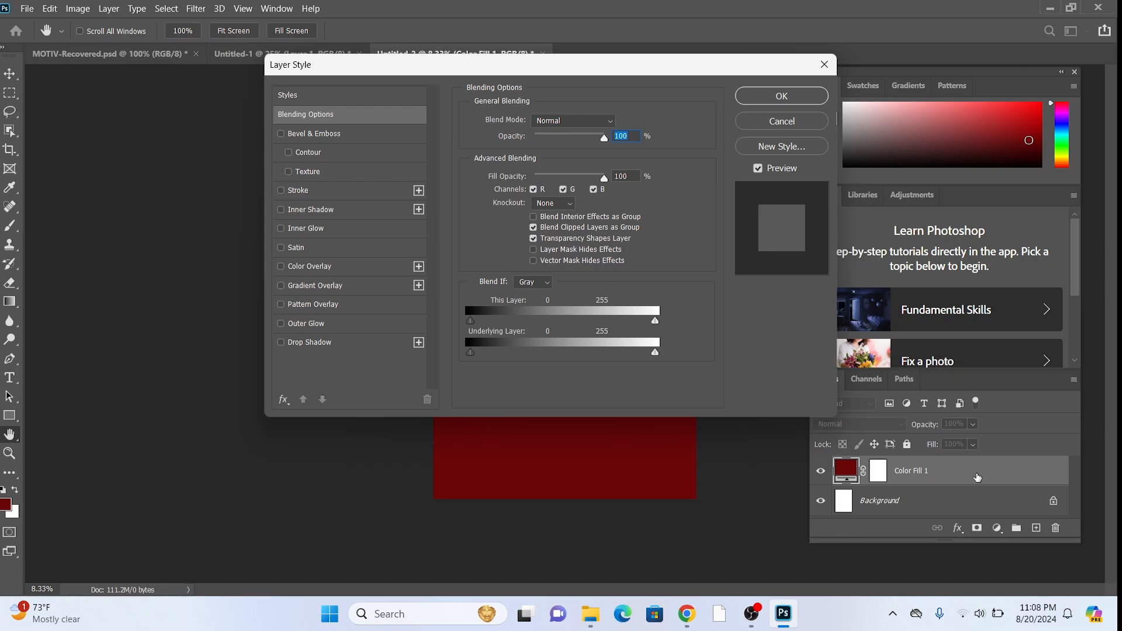
{"action": "left_click", "coordinate": [329, 294]}
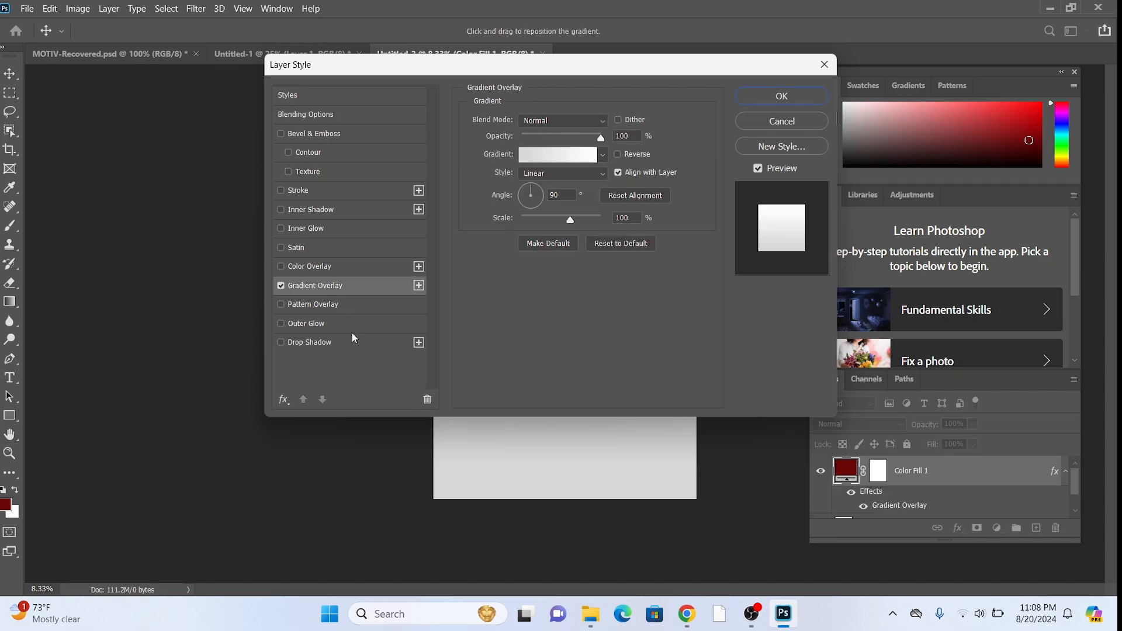
{"action": "left_click", "coordinate": [547, 156]}
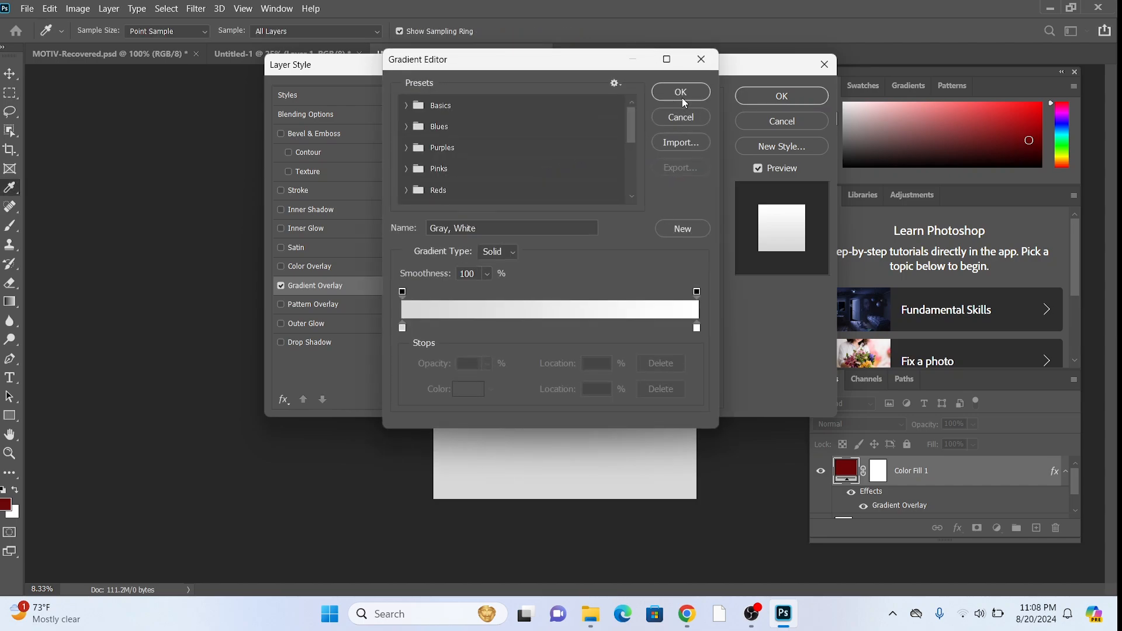
{"action": "left_click", "coordinate": [402, 328]}
{"action": "double_click", "coordinate": [402, 328]}
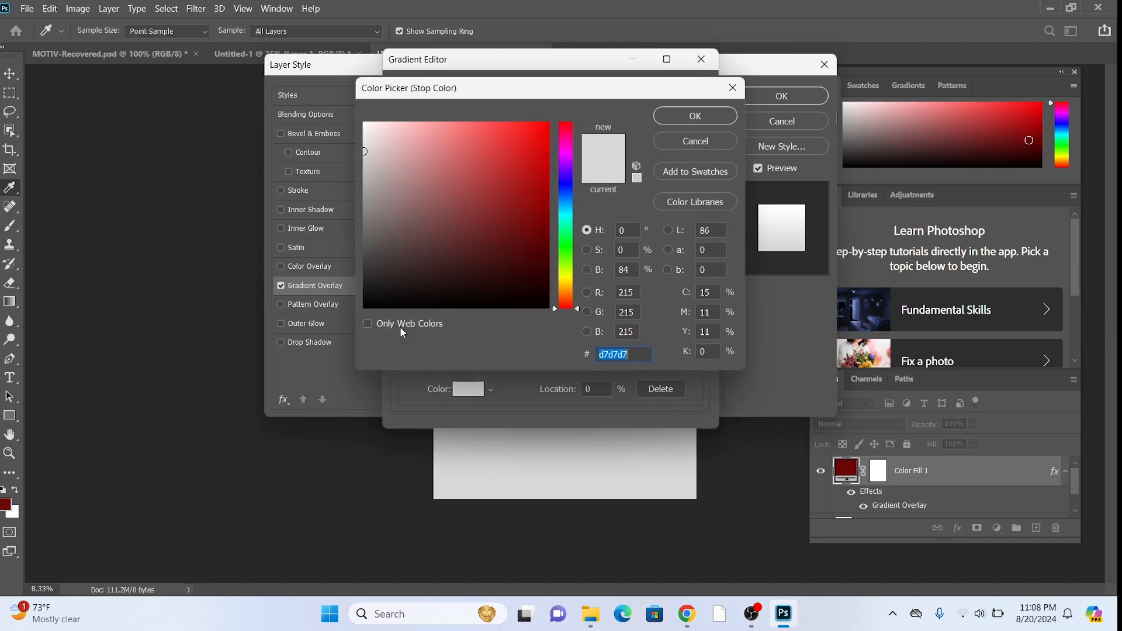
{"action": "mouse_move", "coordinate": [536, 263]}
{"action": "left_mouse_down"}
{"action": "mouse_move", "coordinate": [543, 272]}
{"action": "mouse_move", "coordinate": [548, 261]}
{"action": "left_mouse_up"}
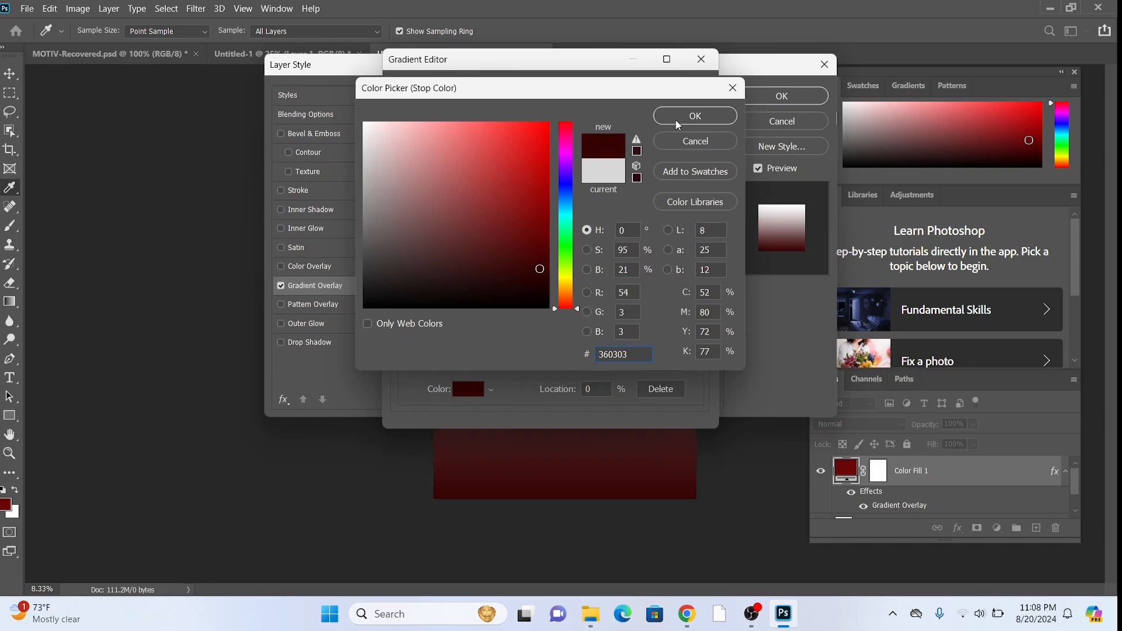
{"action": "left_click", "coordinate": [695, 116]}
Set the gradient's end color stop to golden orange f4ae06 and apply the Gradient Overlay to the fill layer
{"action": "double_click", "coordinate": [697, 327]}
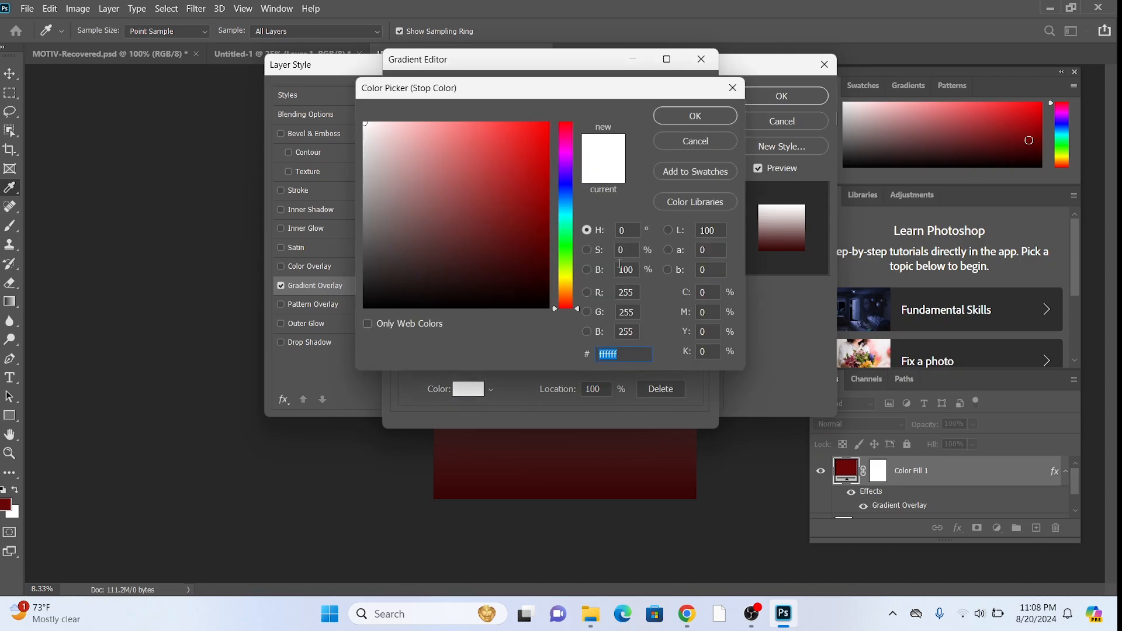
{"action": "left_click", "coordinate": [566, 282]}
{"action": "left_click_drag", "start_coordinate": [566, 281], "coordinate": [566, 286]}
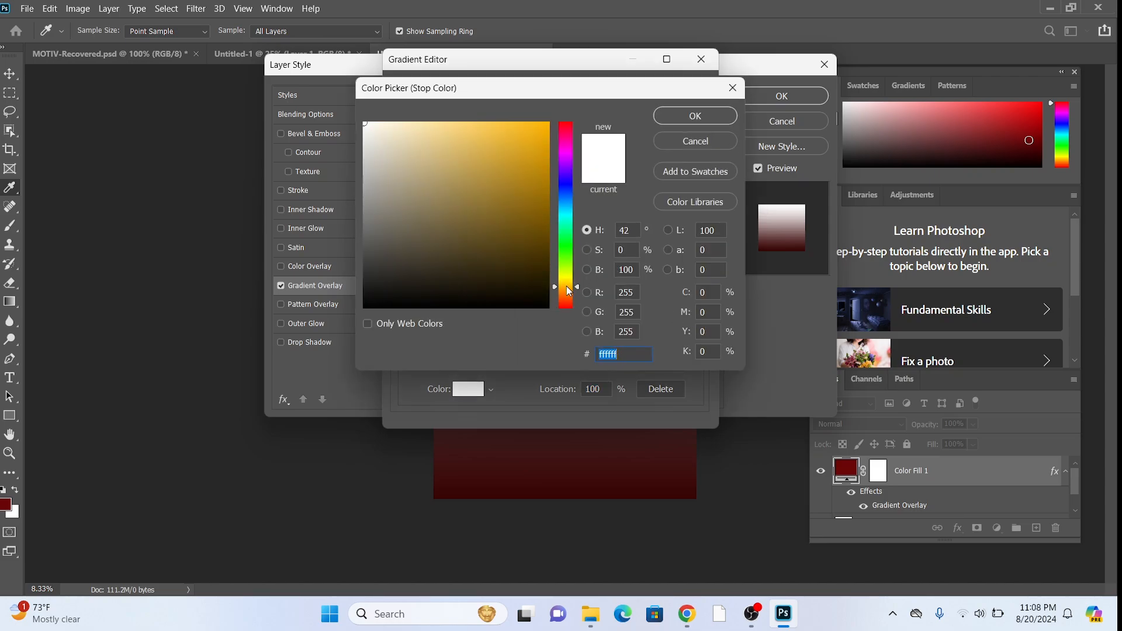
{"action": "left_click", "coordinate": [539, 120]}
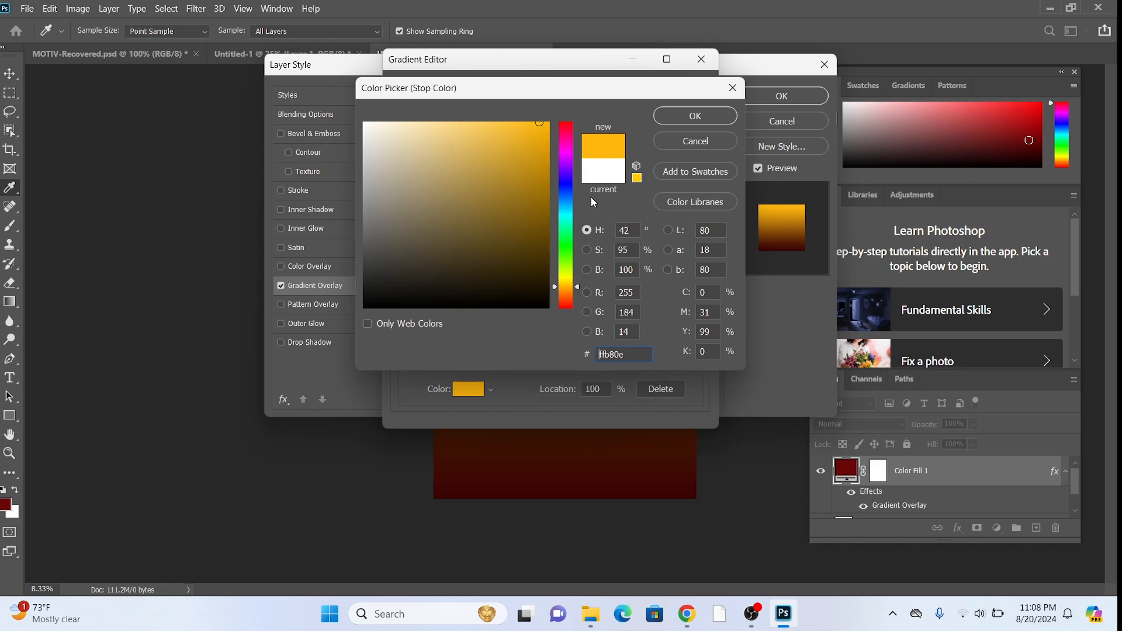
{"action": "left_click", "coordinate": [546, 129]}
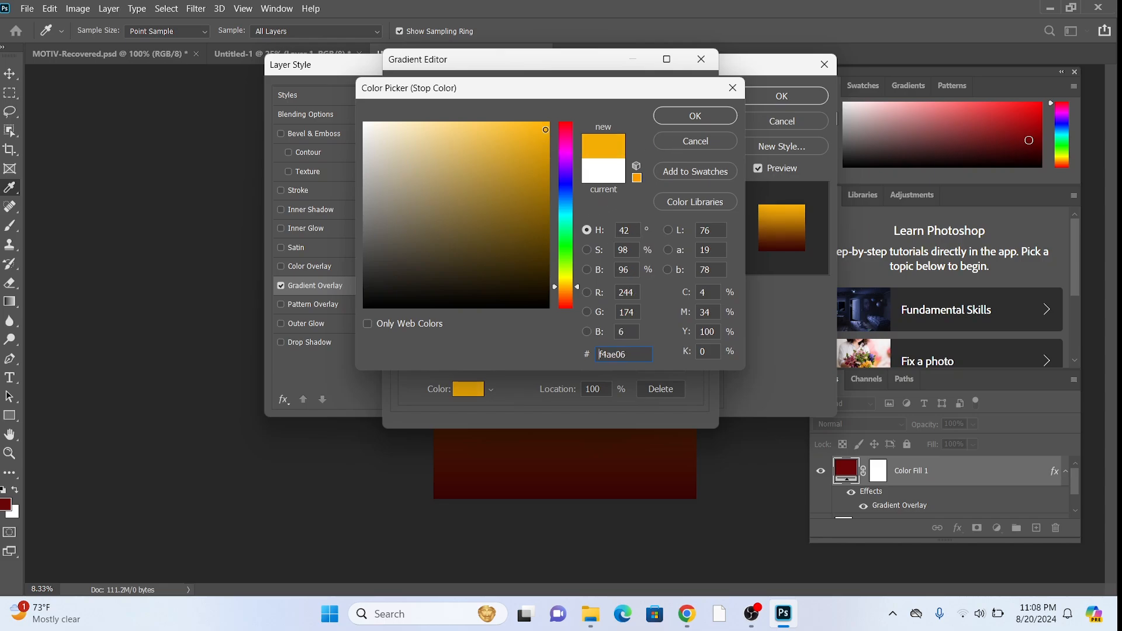
{"action": "left_click", "coordinate": [682, 114]}
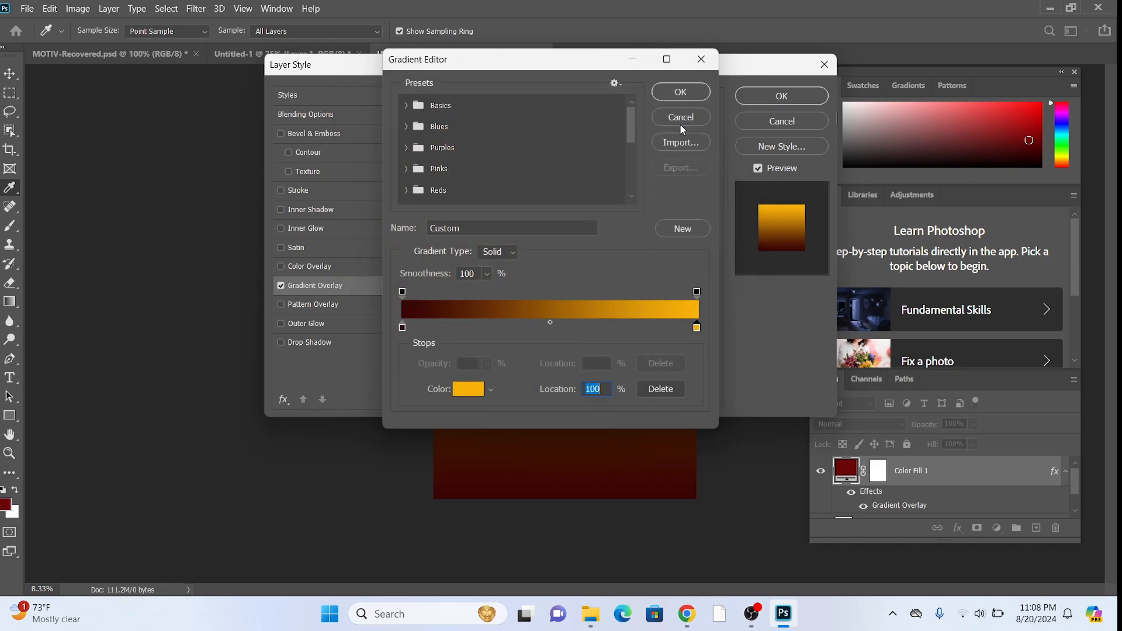
{"action": "left_click", "coordinate": [678, 93]}
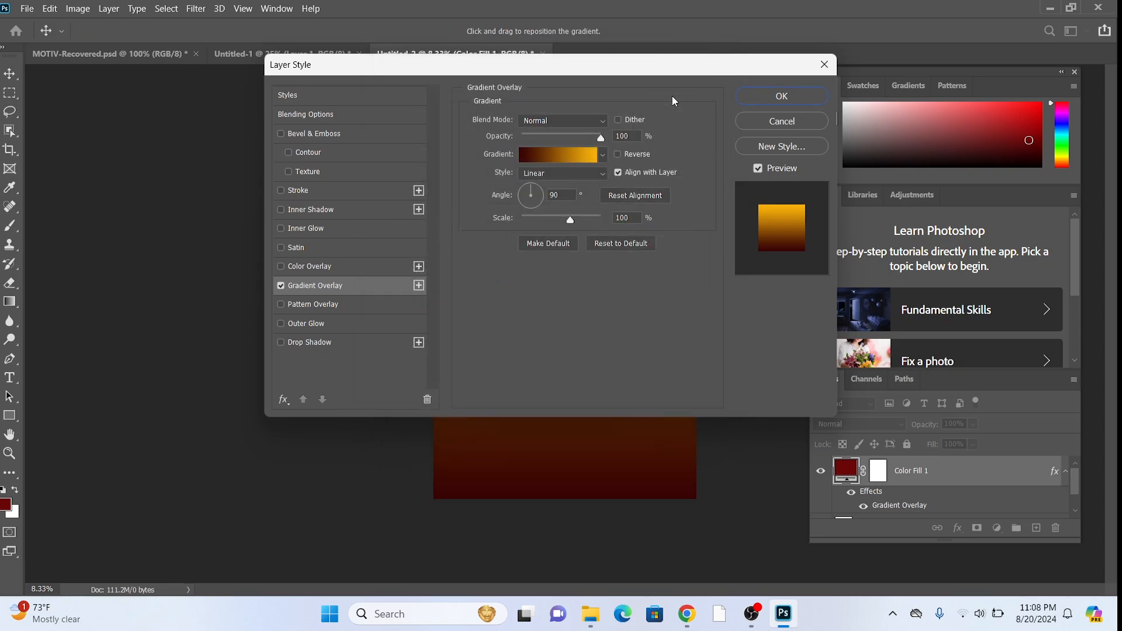
{"action": "left_click", "coordinate": [762, 97]}
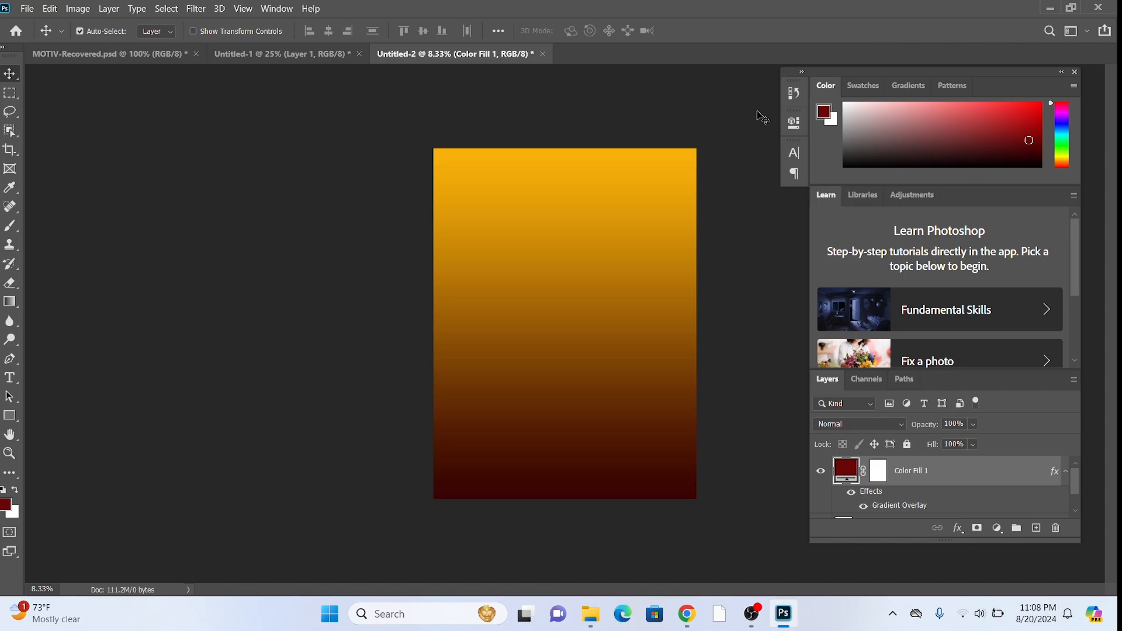
{"action": "double_click", "coordinate": [961, 473]}
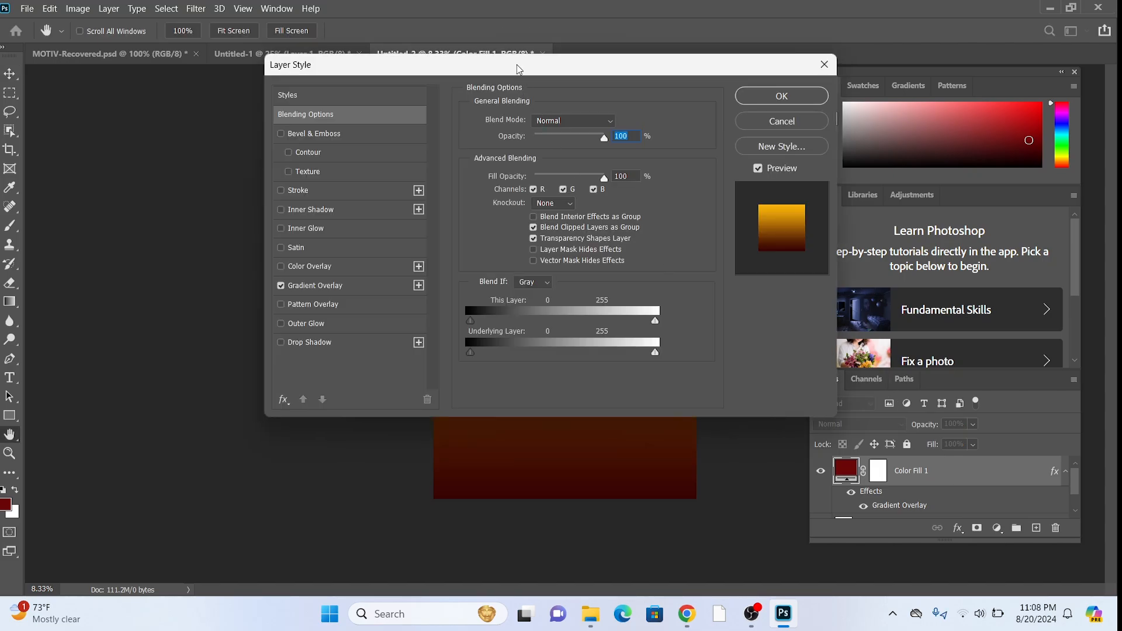
{"action": "left_click_drag", "start_coordinate": [518, 69], "coordinate": [278, 168]}
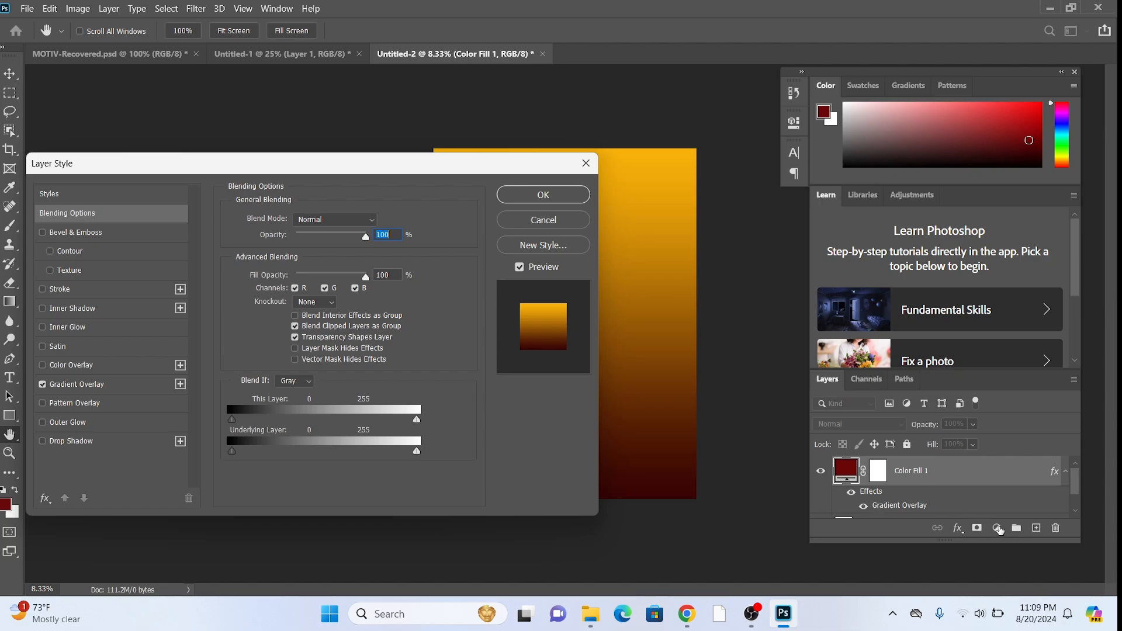
{"action": "key", "text": "Return"}
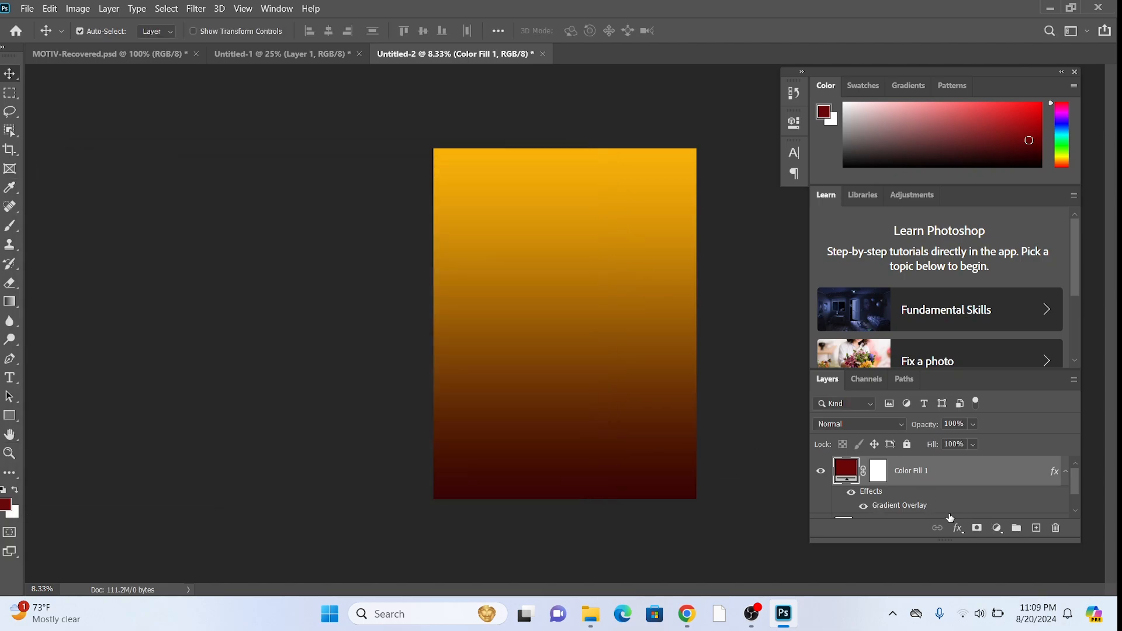
{"action": "left_click", "coordinate": [996, 530]}
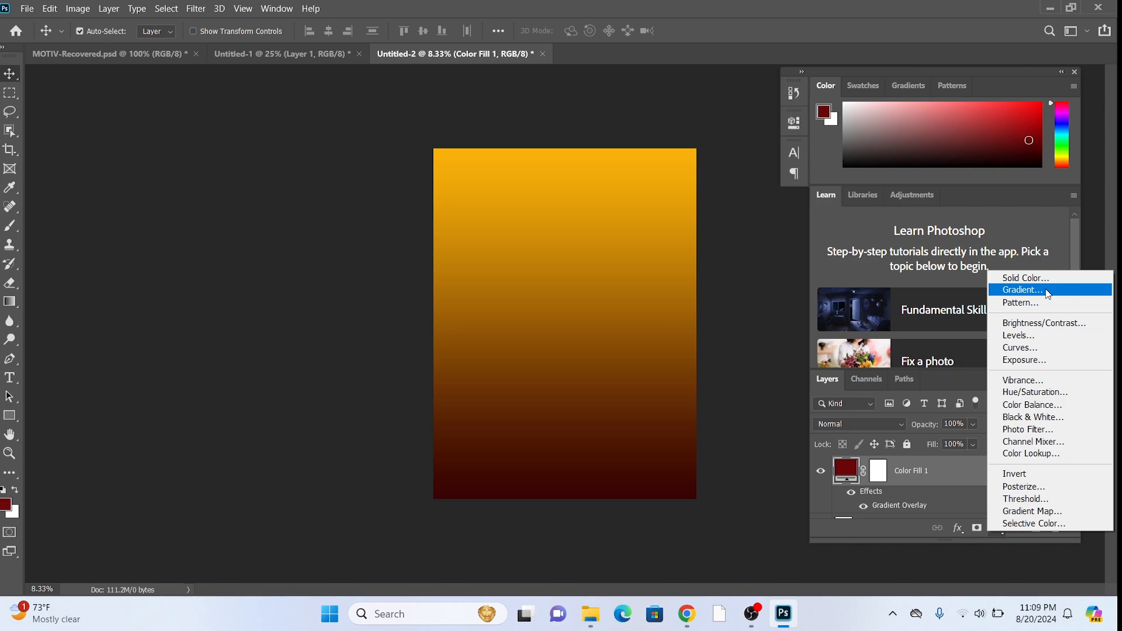
{"action": "left_click", "coordinate": [724, 570]}
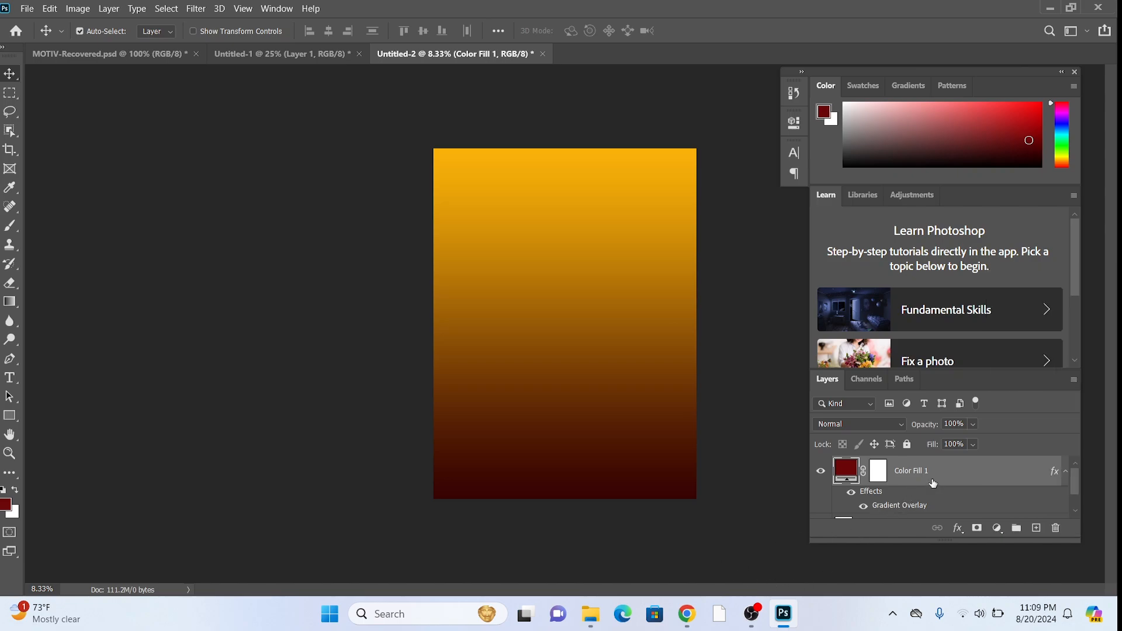
Open the Gradient Overlay settings of the Color Fill 1 layer and move the dialog aside to expose the canvas
{"action": "double_click", "coordinate": [932, 475]}
{"action": "left_click", "coordinate": [977, 475]}
{"action": "double_click", "coordinate": [977, 475]}
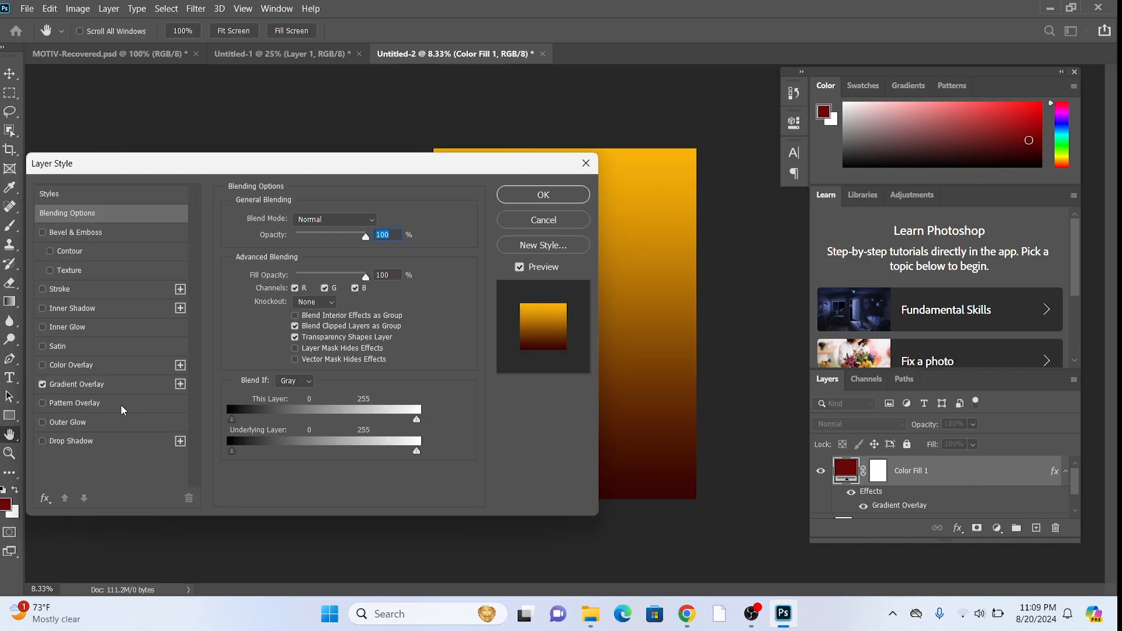
{"action": "left_click", "coordinate": [125, 386]}
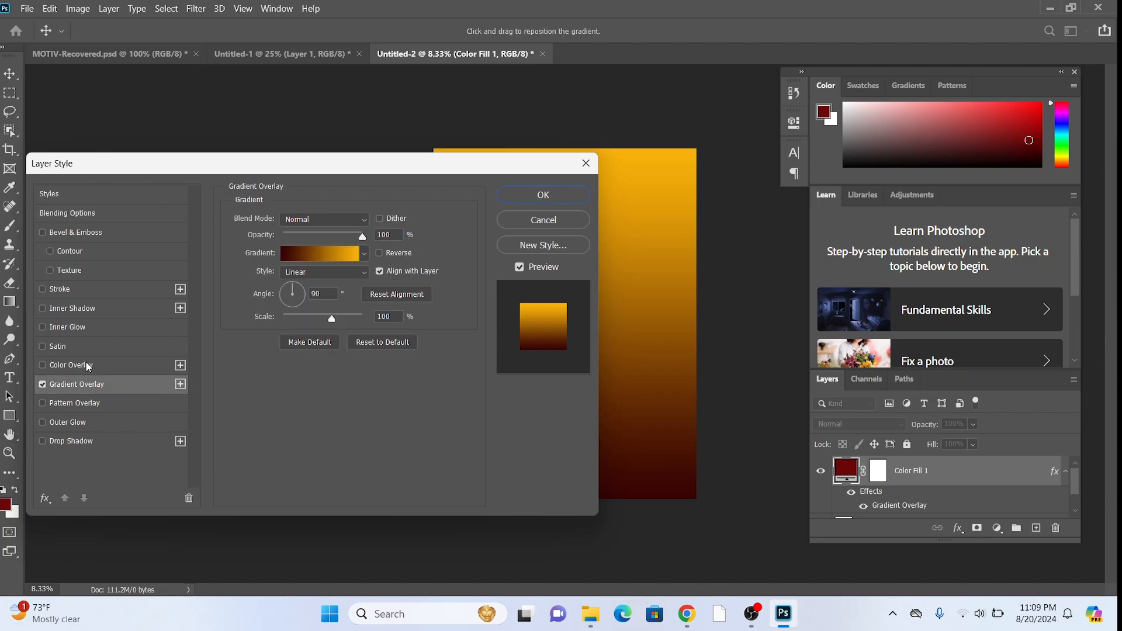
{"action": "left_click_drag", "start_coordinate": [345, 169], "coordinate": [392, 154]}
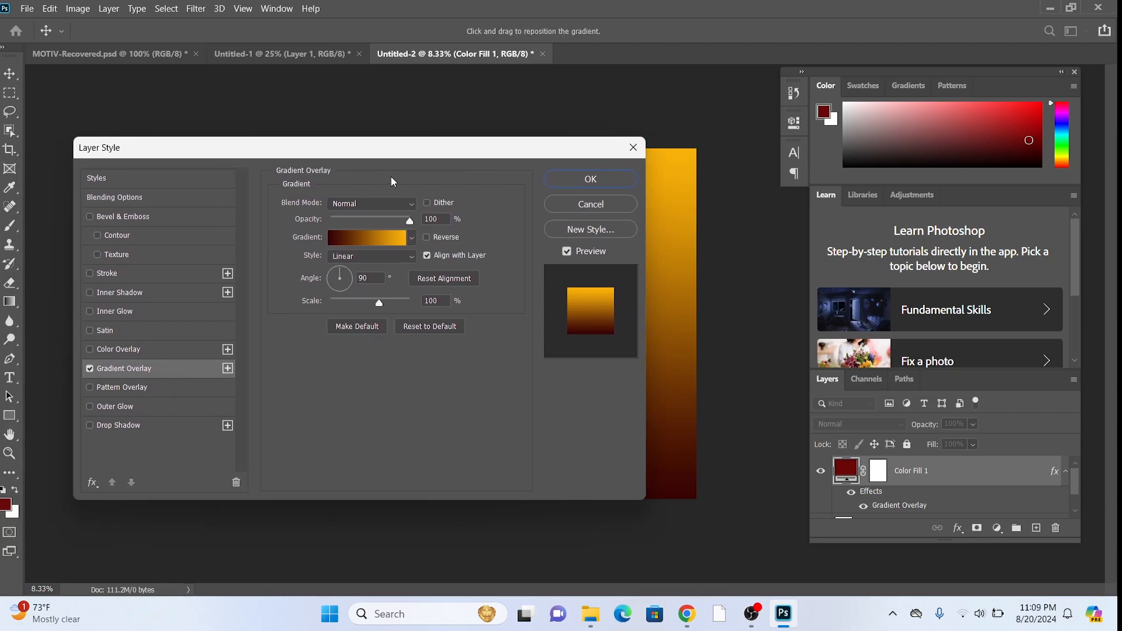
{"action": "left_click_drag", "start_coordinate": [299, 154], "coordinate": [158, 198]}
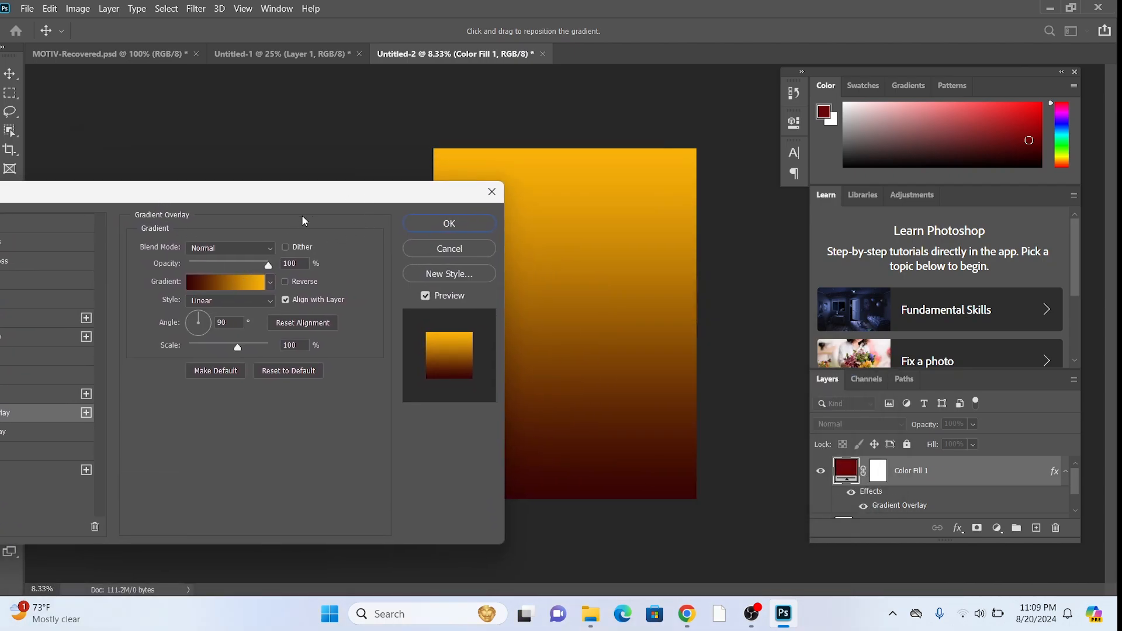
{"action": "left_click_drag", "start_coordinate": [286, 199], "coordinate": [811, 253]}
{"action": "left_click_drag", "start_coordinate": [742, 255], "coordinate": [797, 244]}
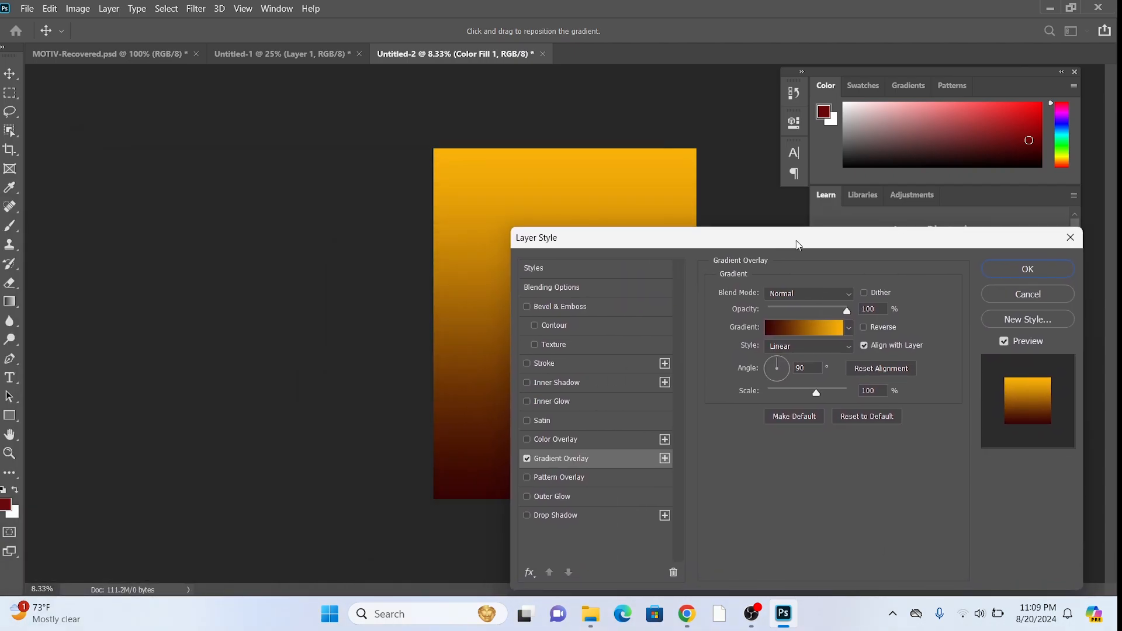
{"action": "left_click_drag", "start_coordinate": [709, 249], "coordinate": [799, 191]}
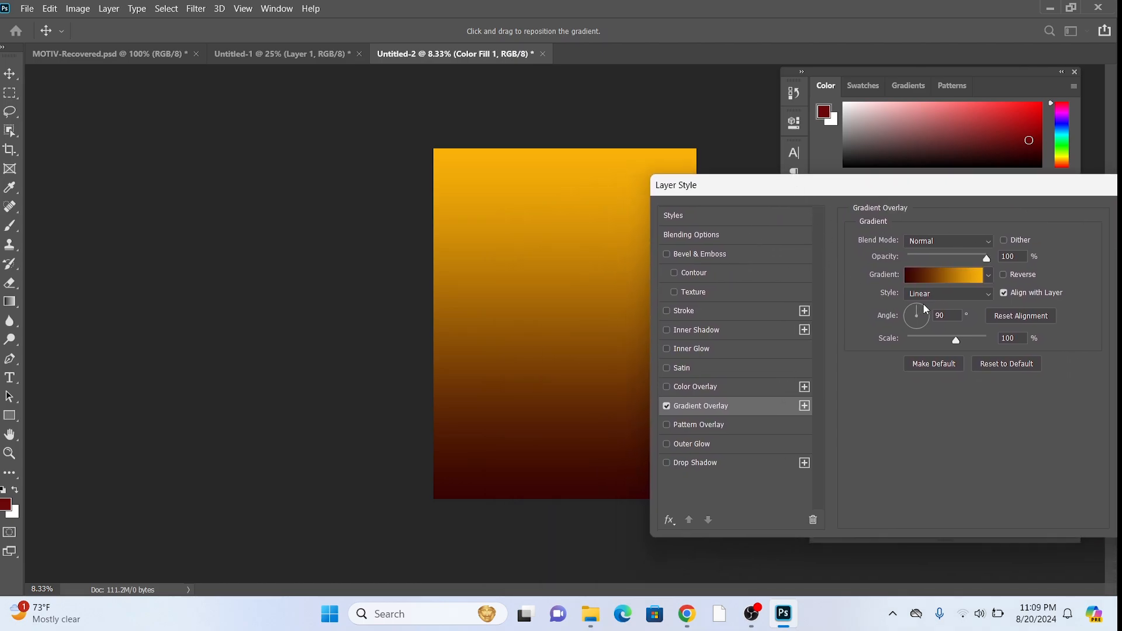
Try the Radial style on the Gradient Overlay and switch it back to Linear
{"action": "left_click", "coordinate": [950, 294]}
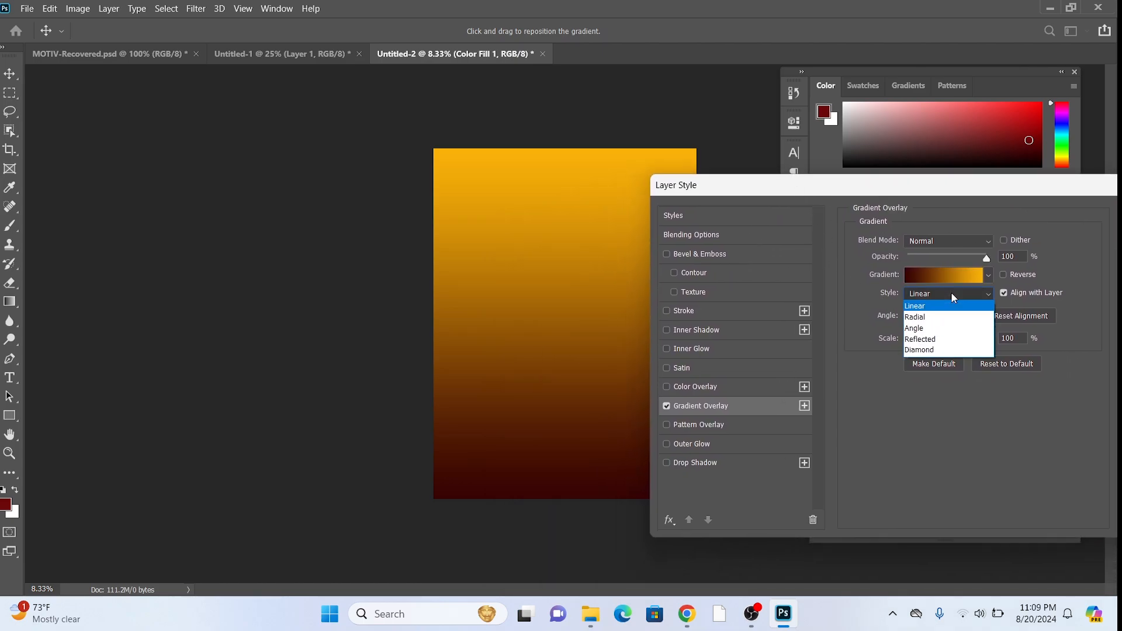
{"action": "left_click", "coordinate": [925, 320]}
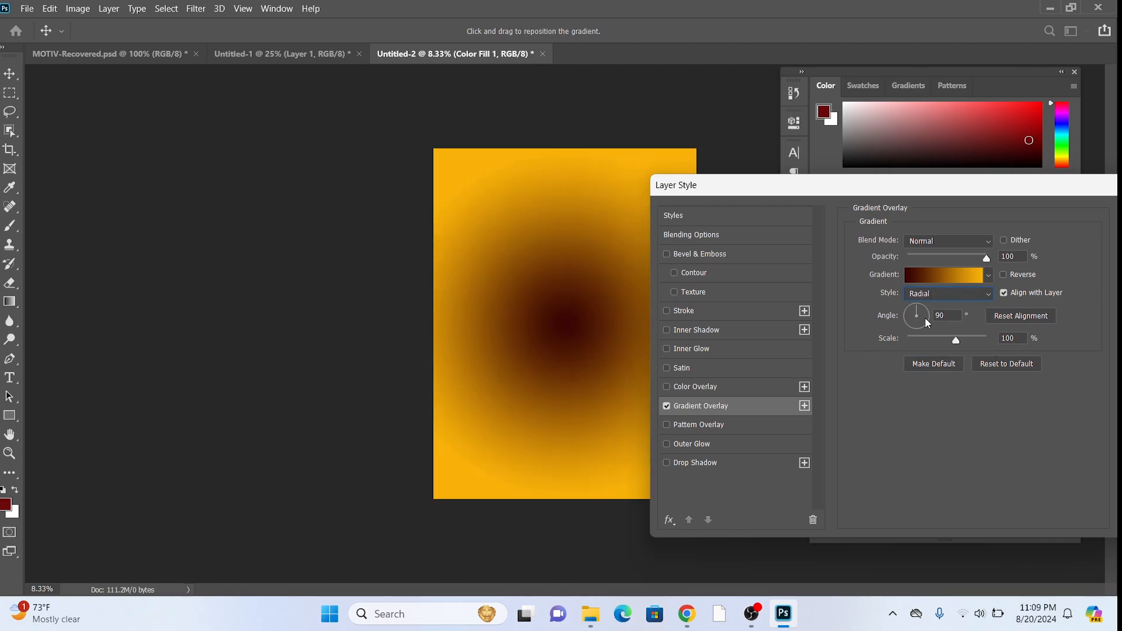
{"action": "left_click", "coordinate": [929, 293]}
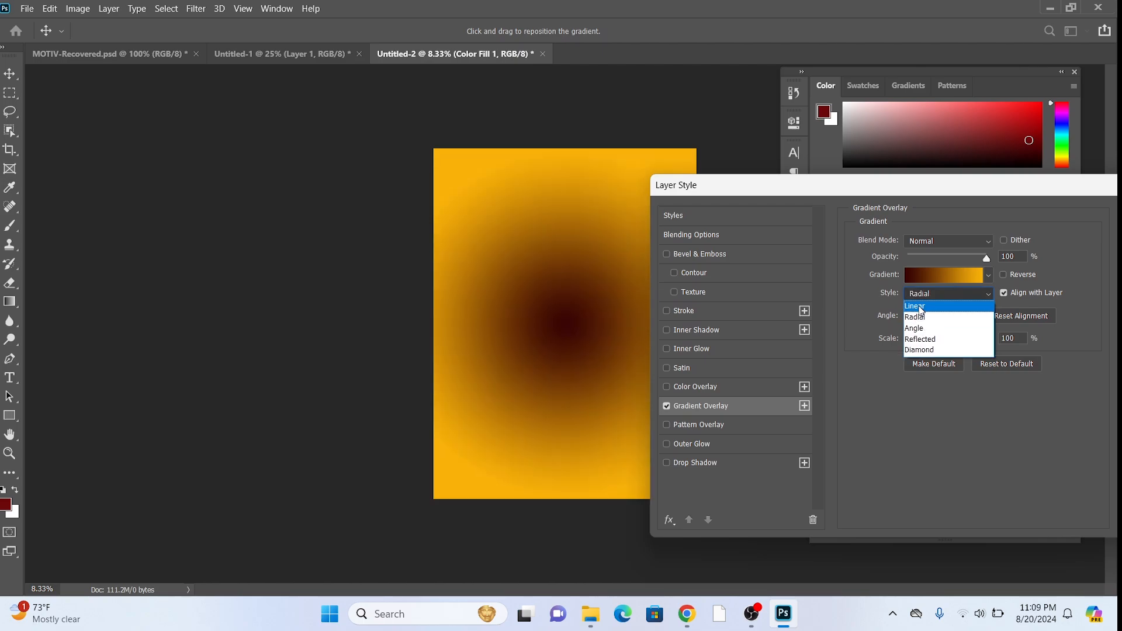
{"action": "left_click", "coordinate": [920, 307]}
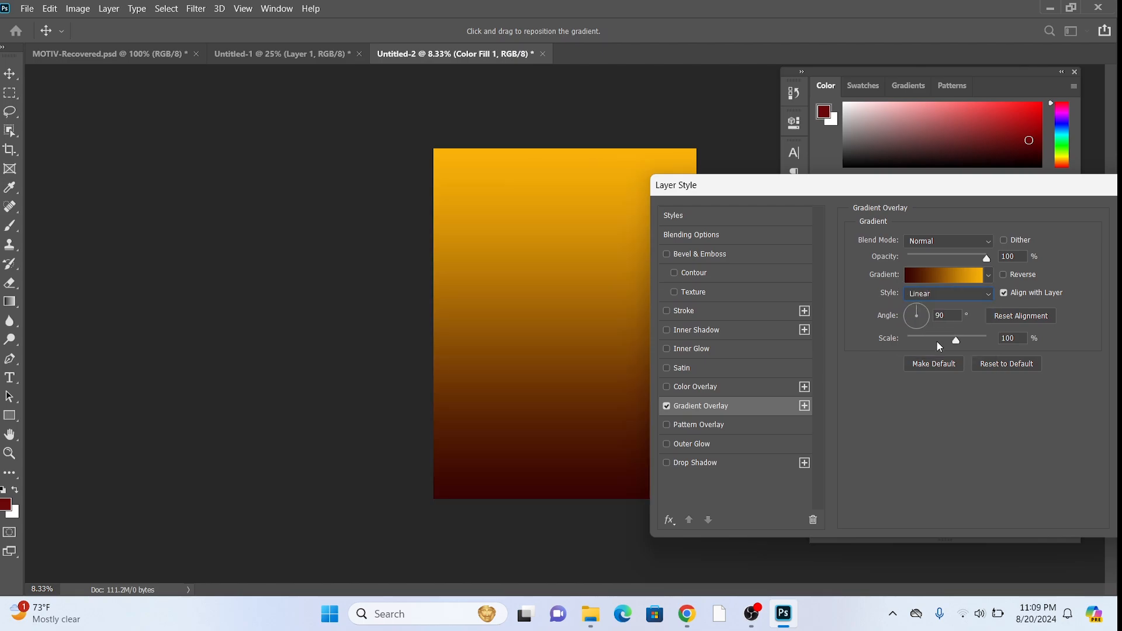
Set the Gradient Overlay's scale to 150% and angle to 95°, and shift the gradient upward on the canvas
{"action": "left_click_drag", "start_coordinate": [956, 340], "coordinate": [993, 332]}
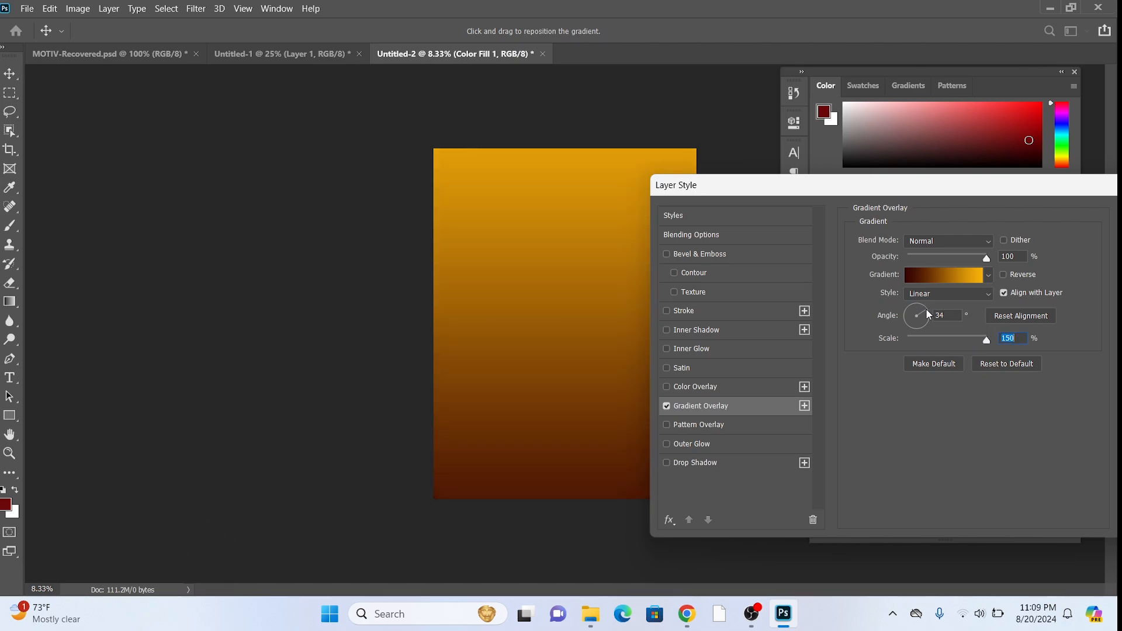
{"action": "mouse_move", "coordinate": [920, 311]}
{"action": "left_mouse_down"}
{"action": "mouse_move", "coordinate": [929, 324]}
{"action": "mouse_move", "coordinate": [900, 322]}
{"action": "mouse_move", "coordinate": [919, 314]}
{"action": "left_mouse_up"}
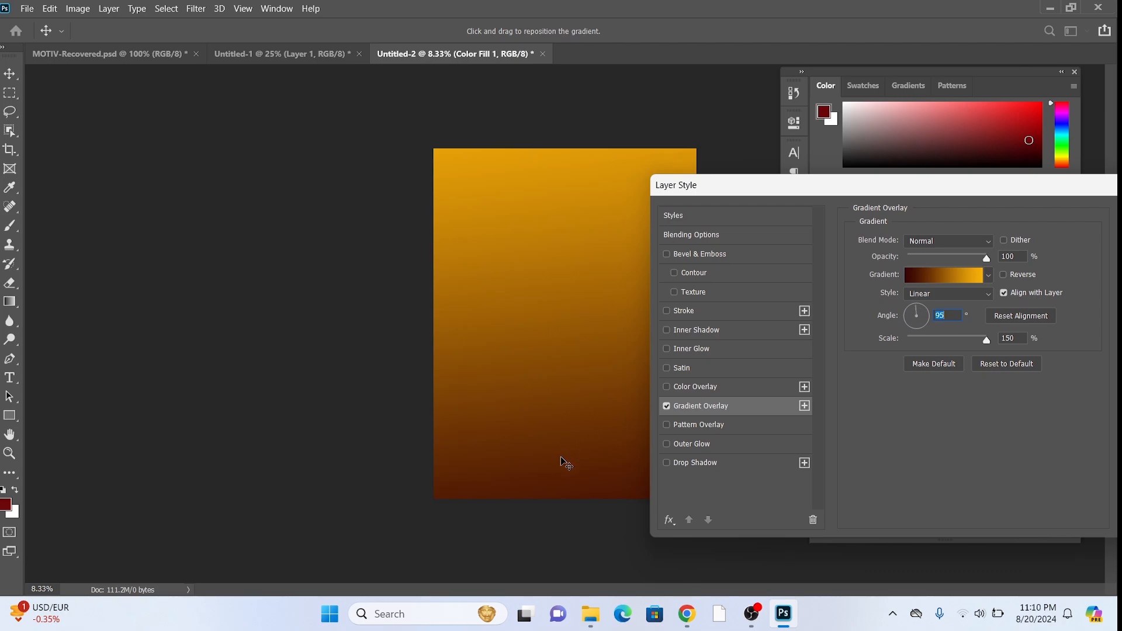
{"action": "left_click_drag", "start_coordinate": [566, 459], "coordinate": [591, 351]}
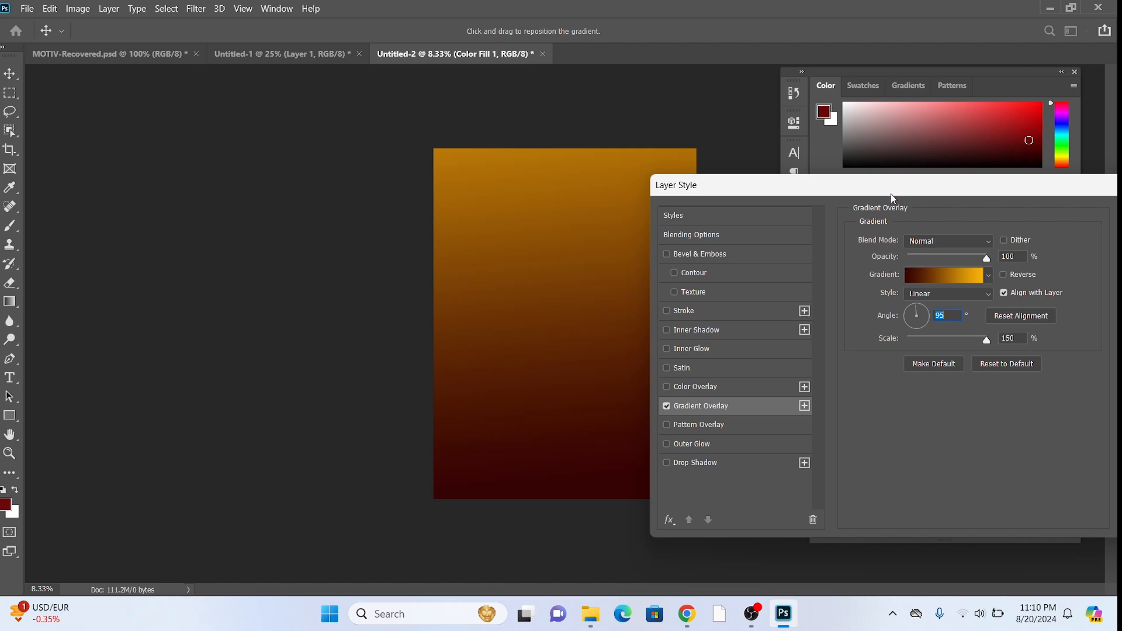
Change the gradient's end color stop to golden yellow ffbd1d
{"action": "left_click_drag", "start_coordinate": [893, 198], "coordinate": [669, 255]}
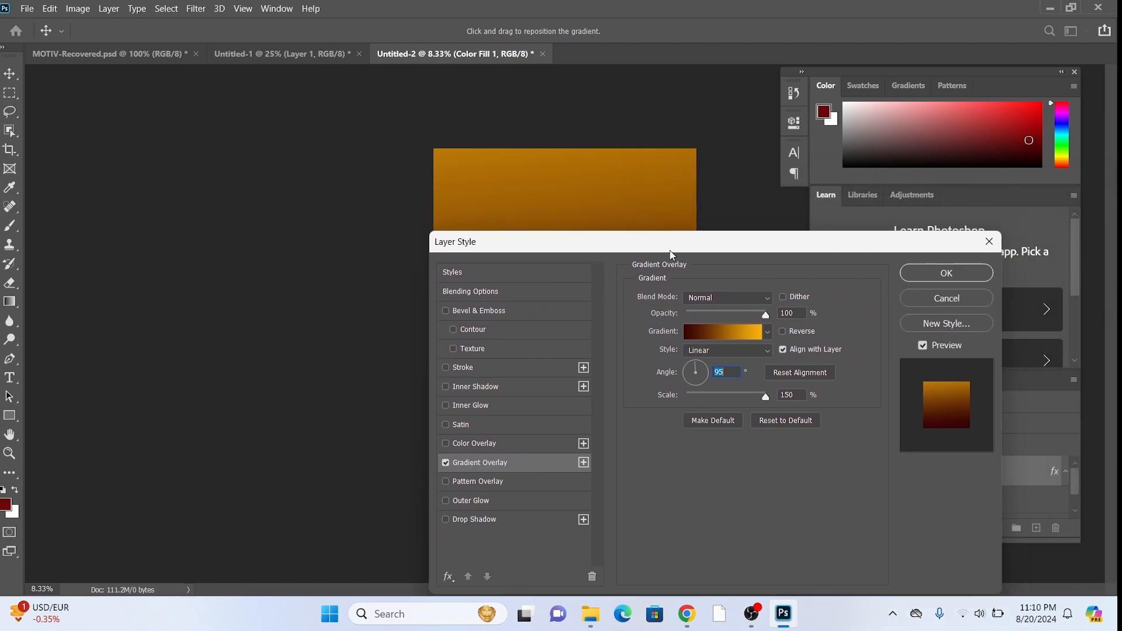
{"action": "left_click", "coordinate": [741, 337]}
{"action": "left_click", "coordinate": [697, 328]}
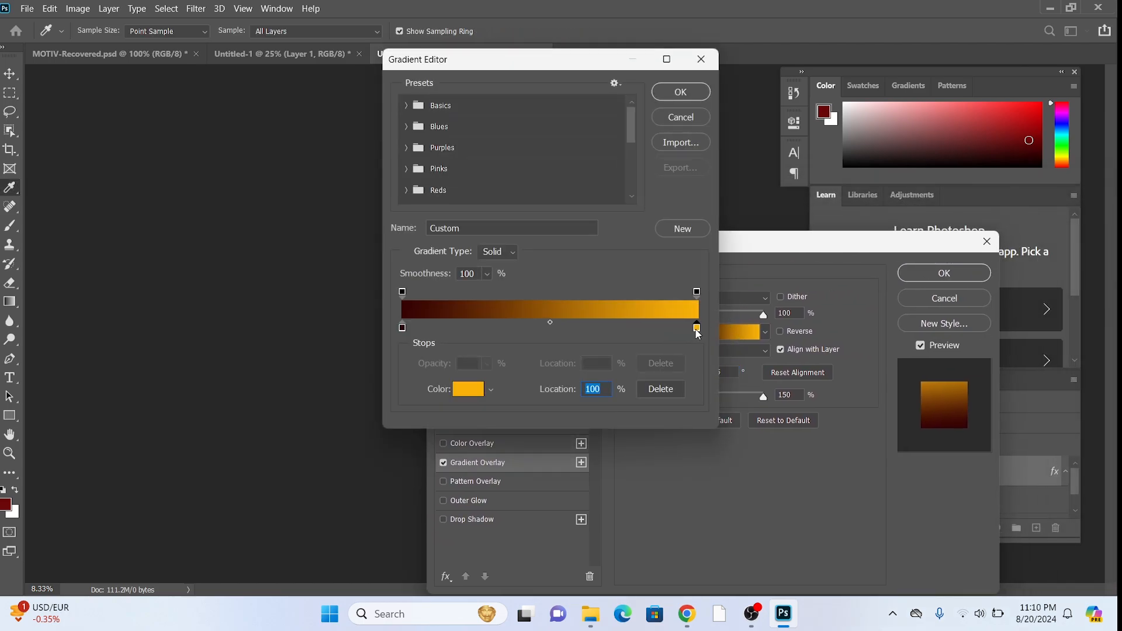
{"action": "left_click_drag", "start_coordinate": [543, 128], "coordinate": [529, 117]}
{"action": "left_click", "coordinate": [692, 117]}
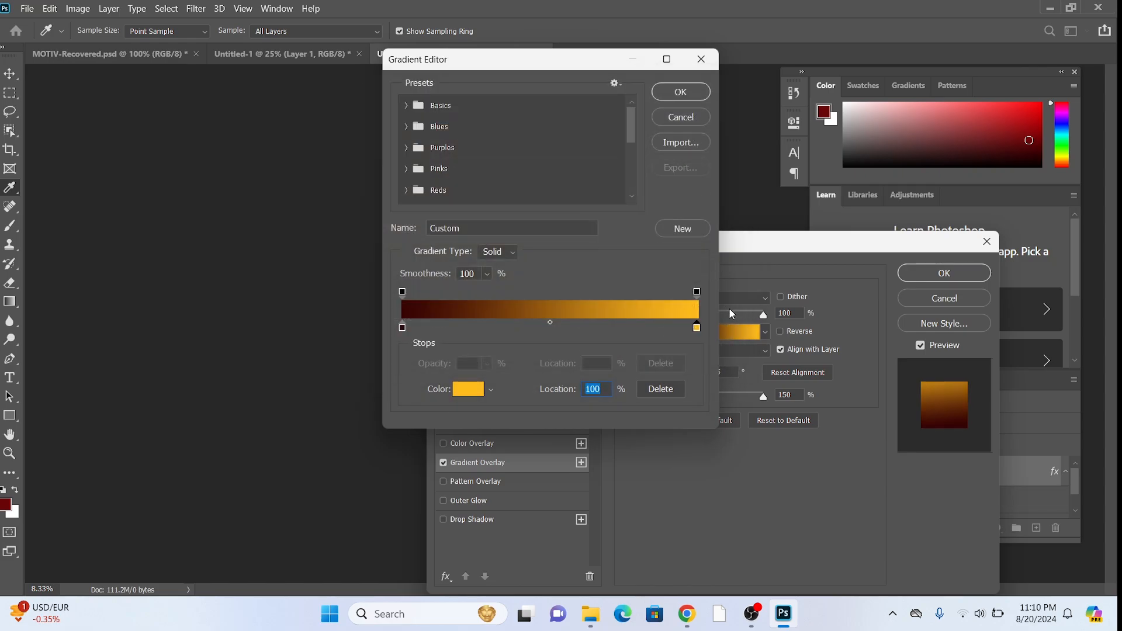
{"action": "left_click", "coordinate": [666, 95]}
Reposition the gradient upward on the poster while adjusting the overlay's scale, first to 92% and finally to 123%
{"action": "left_click_drag", "start_coordinate": [658, 257], "coordinate": [872, 321]}
{"action": "left_click_drag", "start_coordinate": [573, 426], "coordinate": [613, 394]}
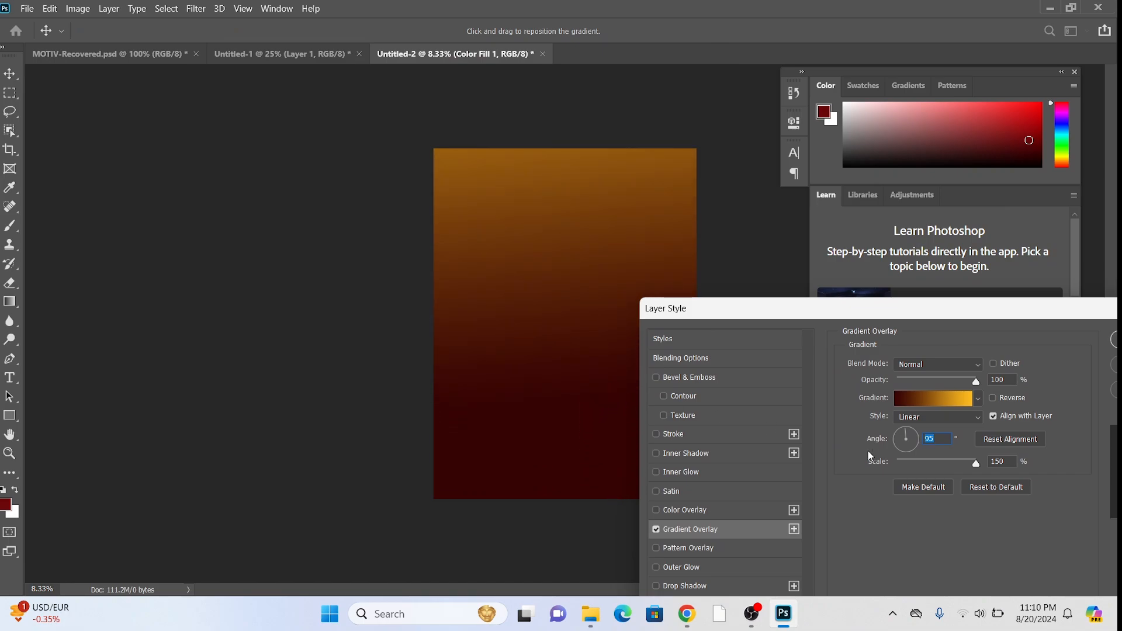
{"action": "left_click_drag", "start_coordinate": [976, 467], "coordinate": [940, 466]}
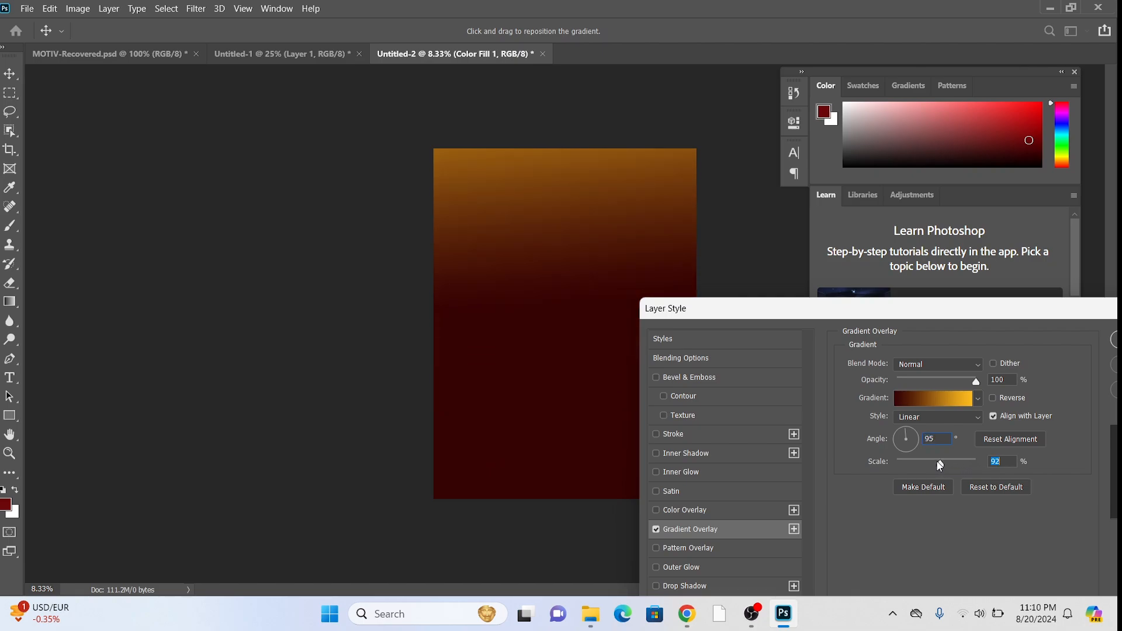
{"action": "left_click_drag", "start_coordinate": [520, 319], "coordinate": [552, 383]}
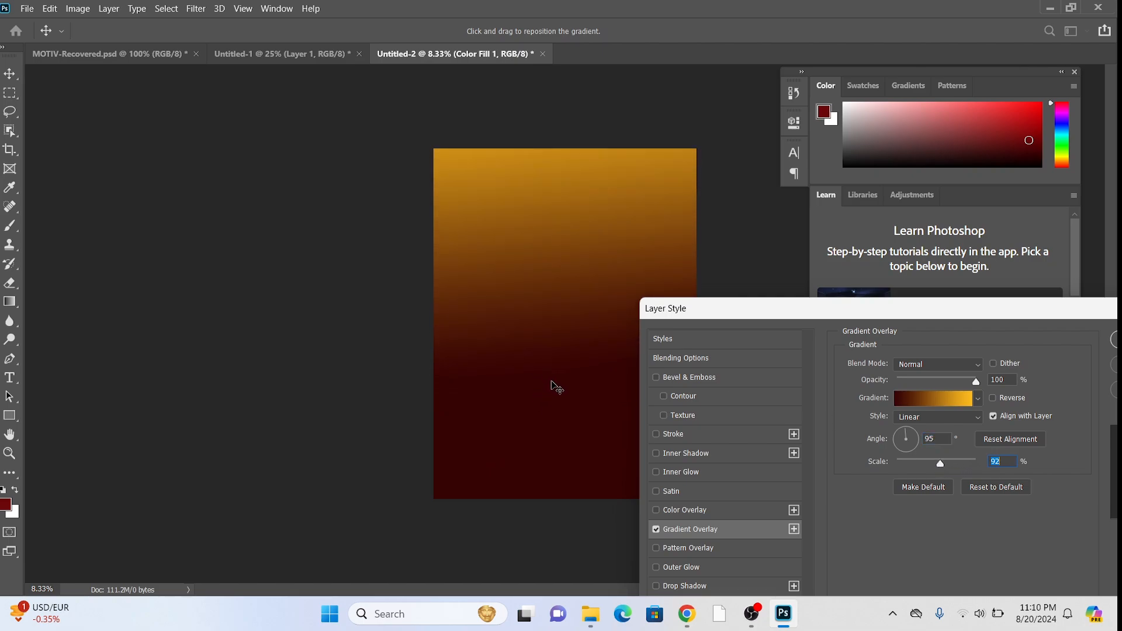
{"action": "left_click_drag", "start_coordinate": [940, 463], "coordinate": [962, 471]}
{"action": "left_click_drag", "start_coordinate": [564, 378], "coordinate": [564, 357]}
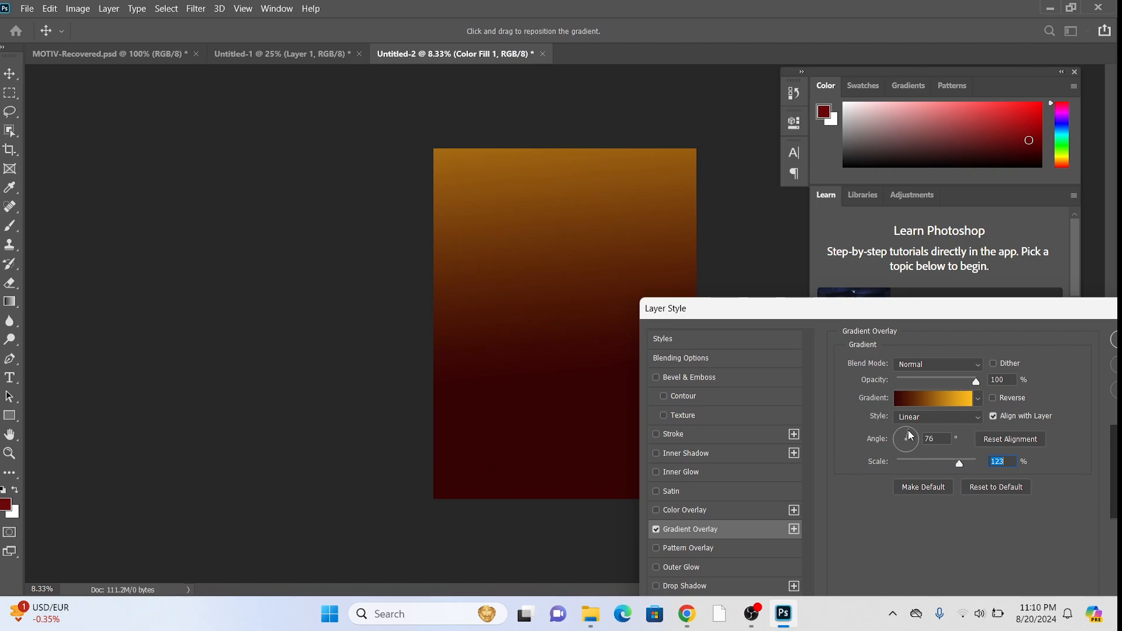
Set the Gradient Overlay's angle to 90° and scale to 132%, and shift the gradient slightly downward
{"action": "left_click_drag", "start_coordinate": [907, 430], "coordinate": [906, 430]}
{"action": "left_click_drag", "start_coordinate": [959, 465], "coordinate": [963, 463]}
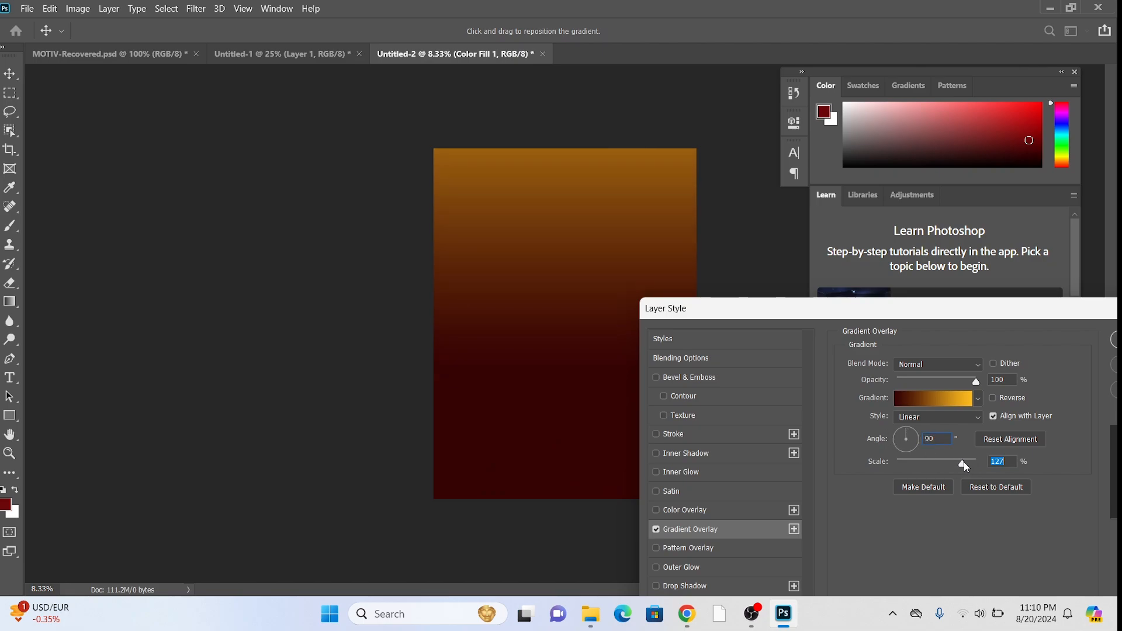
{"action": "left_click_drag", "start_coordinate": [573, 393], "coordinate": [585, 421]}
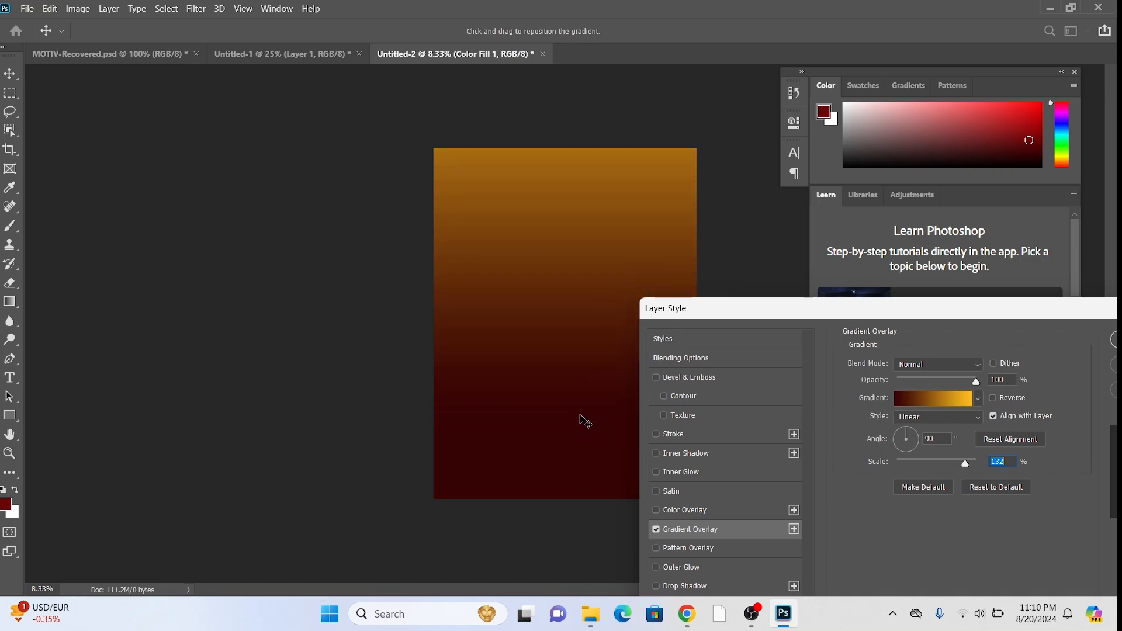
Change the gradient's end color stop to a lighter golden yellow and accept the edited gradient
{"action": "left_click_drag", "start_coordinate": [1019, 313], "coordinate": [664, 325]}
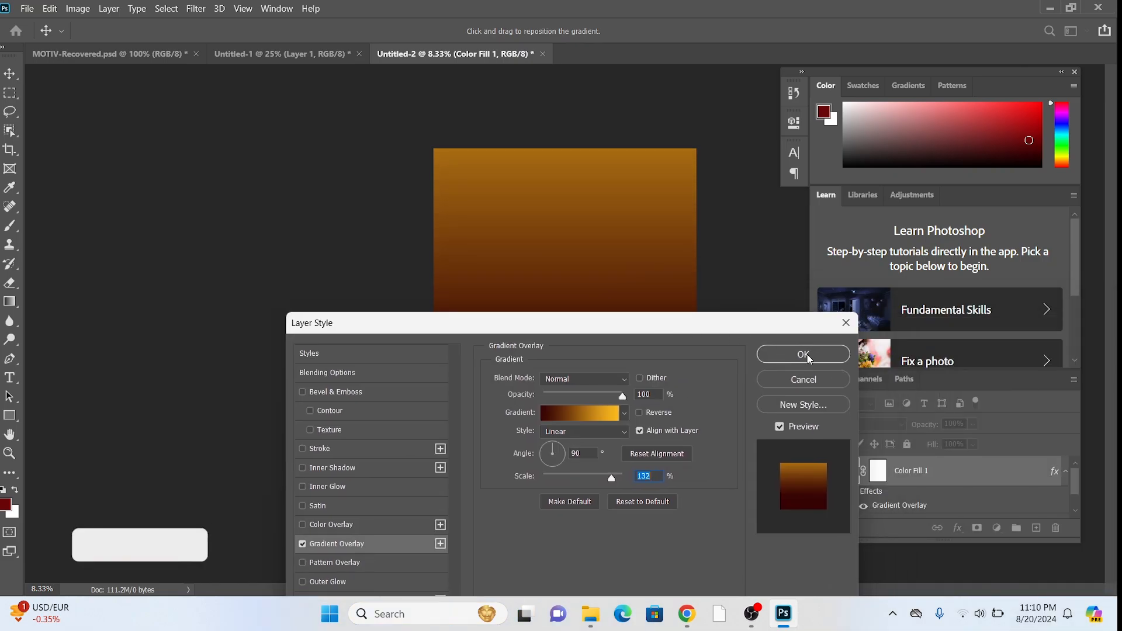
{"action": "left_click", "coordinate": [581, 414]}
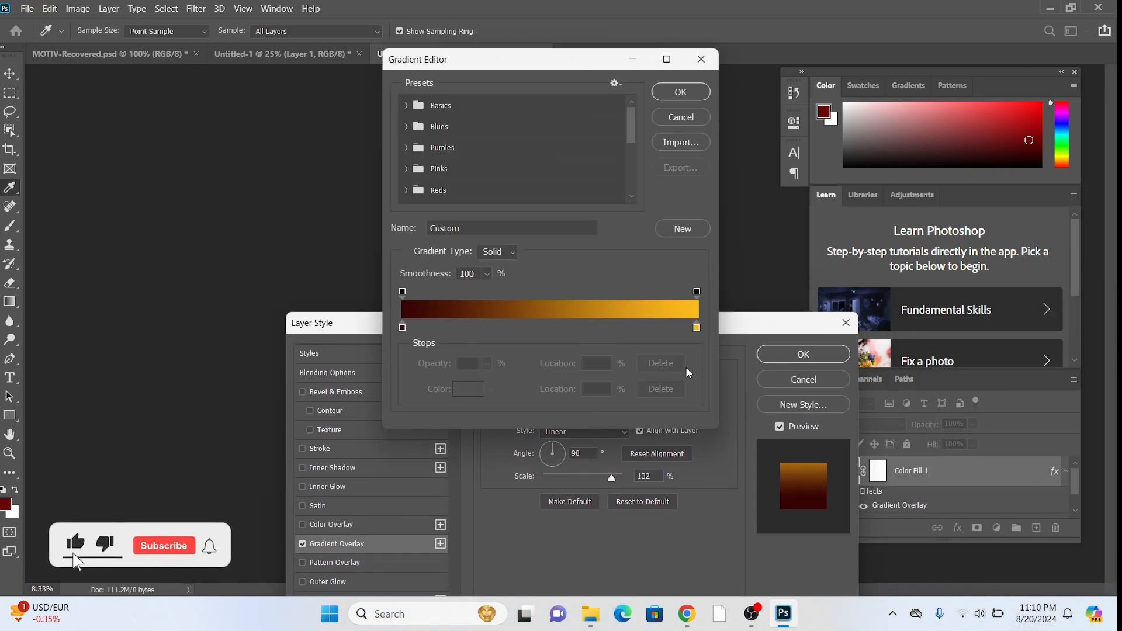
{"action": "left_click", "coordinate": [696, 327]}
{"action": "double_click", "coordinate": [696, 327]}
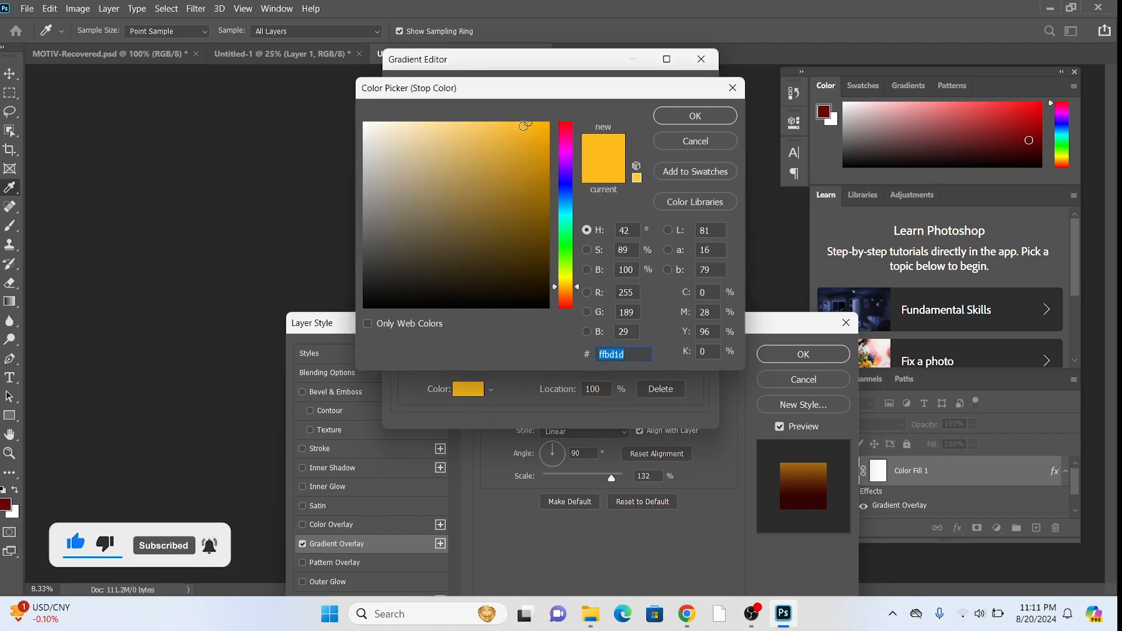
{"action": "left_click", "coordinate": [693, 116]}
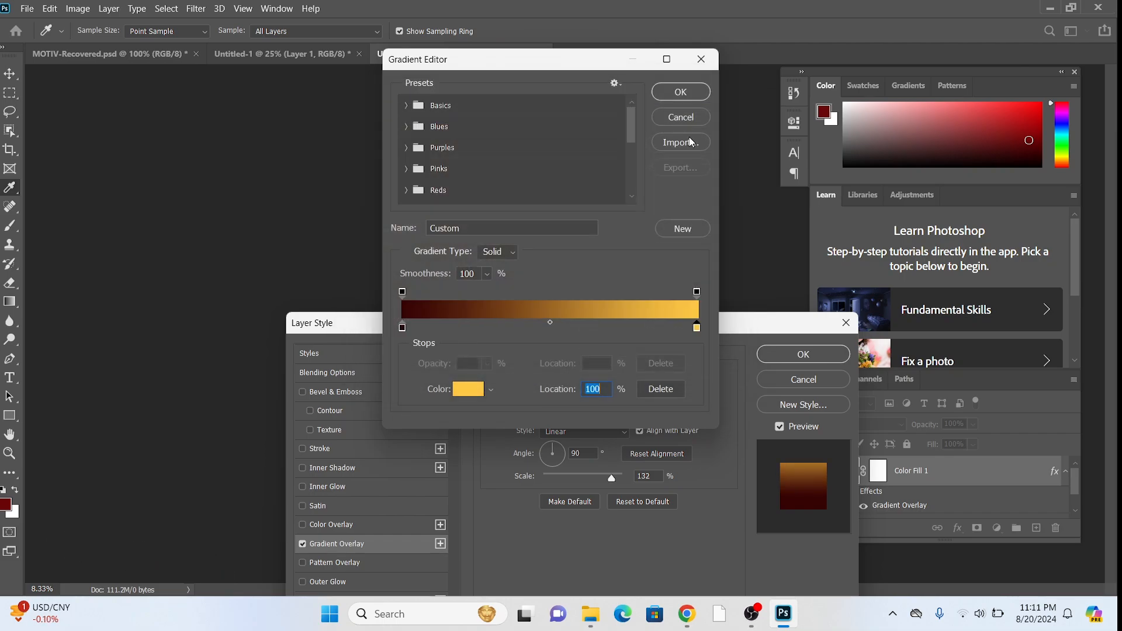
{"action": "left_click", "coordinate": [679, 93]}
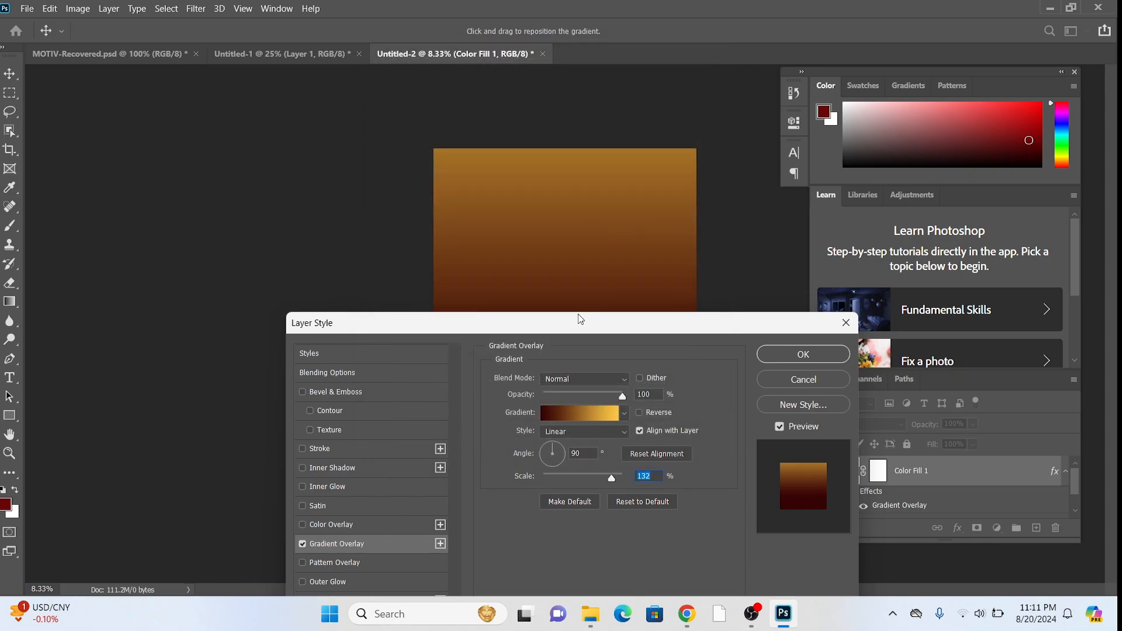
Shift the gradient downward on the canvas so the golden area covers more of the poster and dark maroon stays at the bottom
{"action": "left_click_drag", "start_coordinate": [570, 327], "coordinate": [879, 330]}
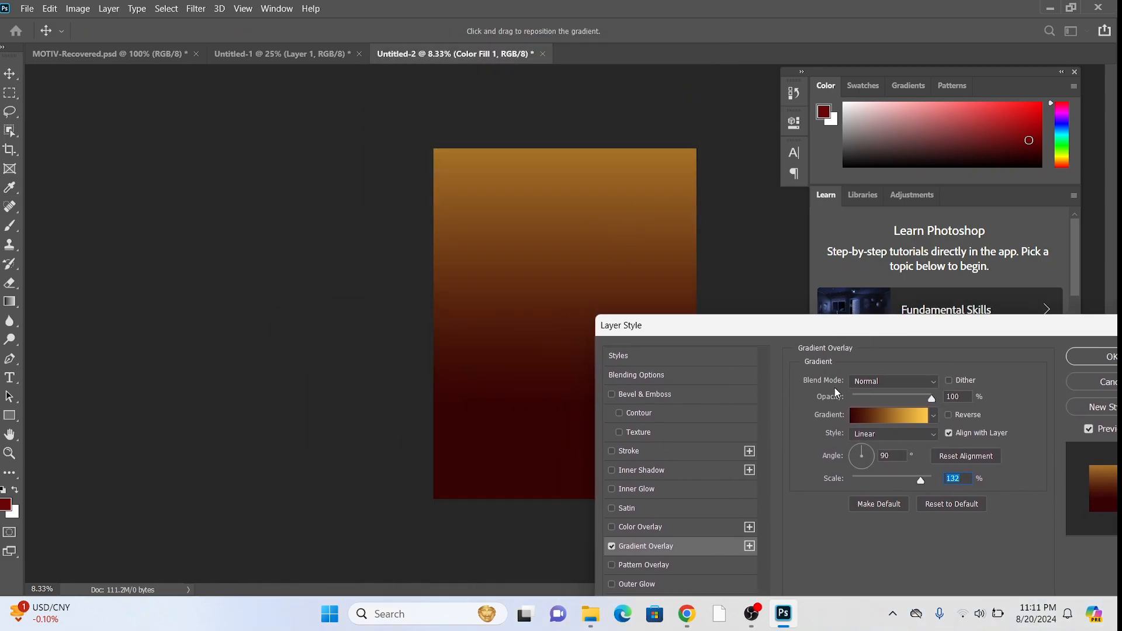
{"action": "left_click_drag", "start_coordinate": [496, 458], "coordinate": [514, 479]}
{"action": "left_click_drag", "start_coordinate": [523, 370], "coordinate": [548, 418]}
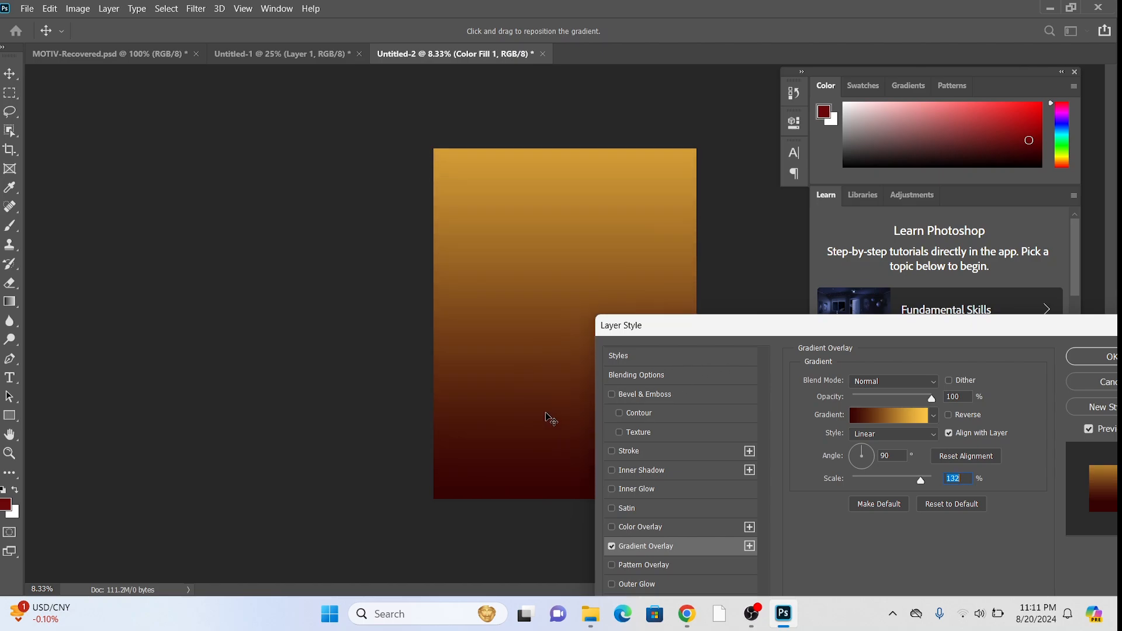
{"action": "left_click_drag", "start_coordinate": [787, 330], "coordinate": [566, 326]}
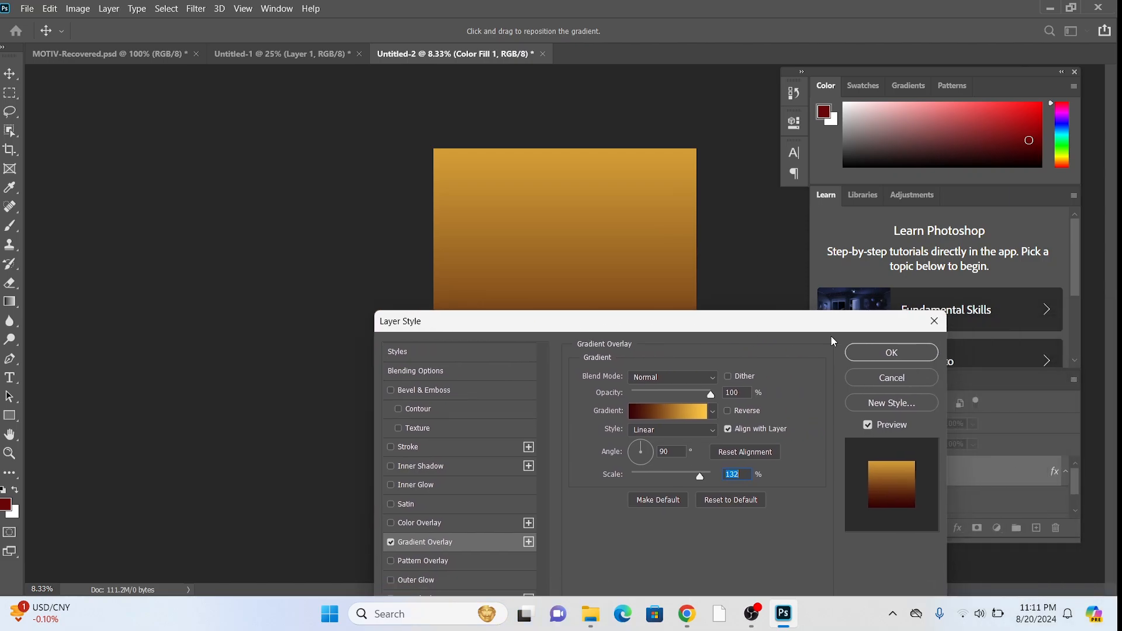
Apply the Gradient Overlay to the Color Fill 1 layer and recheck the layer's blending options
{"action": "left_click", "coordinate": [875, 355]}
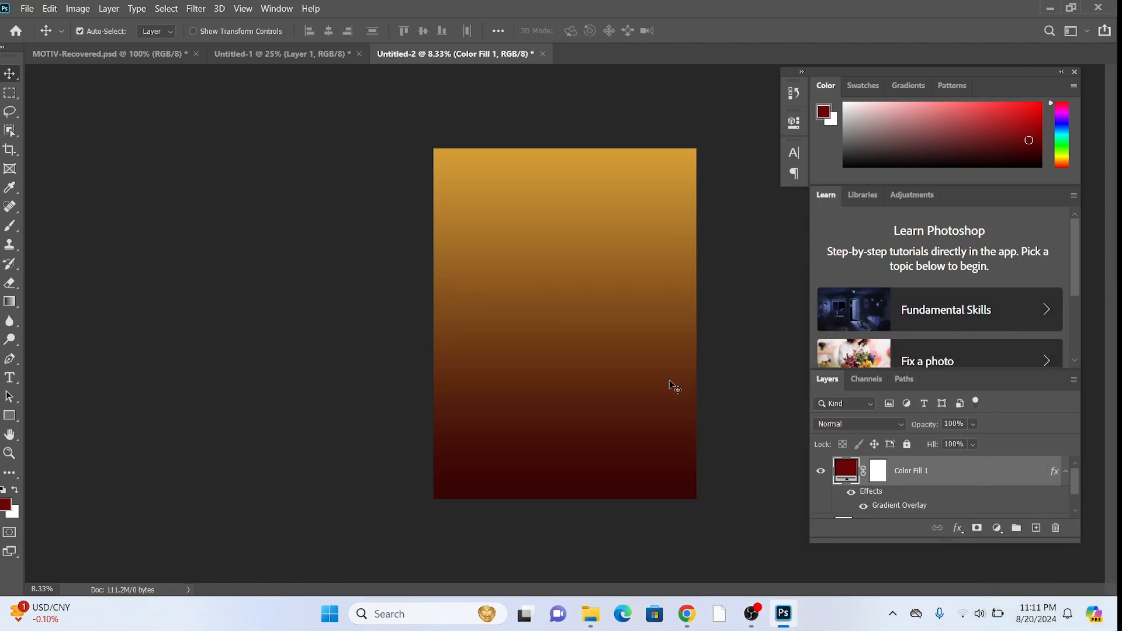
{"action": "left_click_drag", "start_coordinate": [625, 383], "coordinate": [621, 350]}
{"action": "left_click_drag", "start_coordinate": [535, 414], "coordinate": [528, 384]}
{"action": "double_click", "coordinate": [985, 482]}
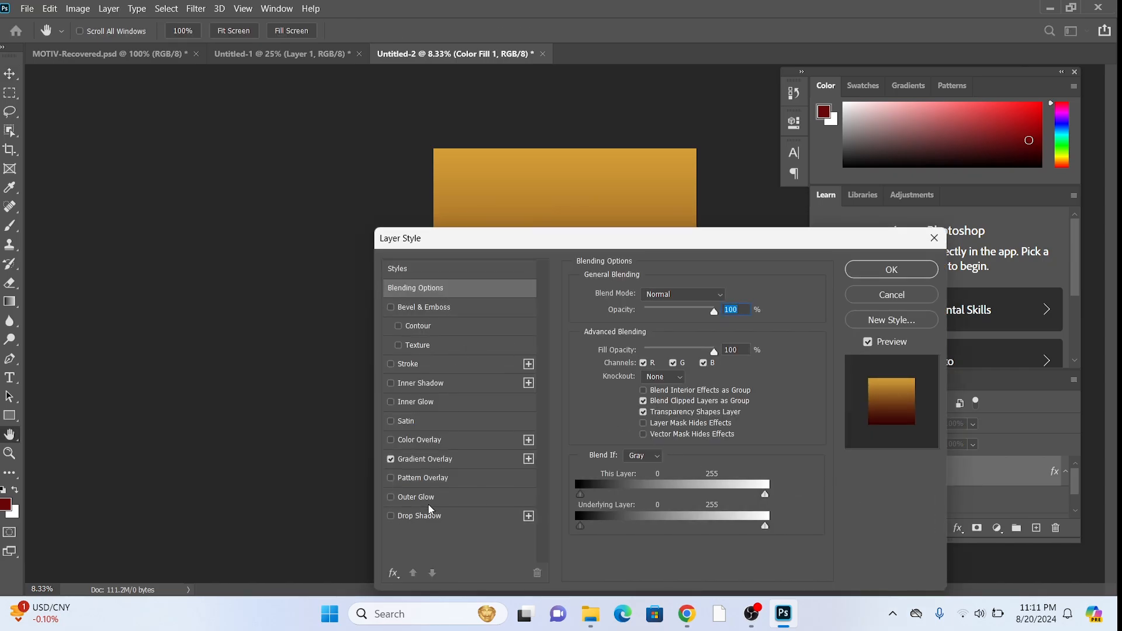
{"action": "left_click", "coordinate": [877, 272]}
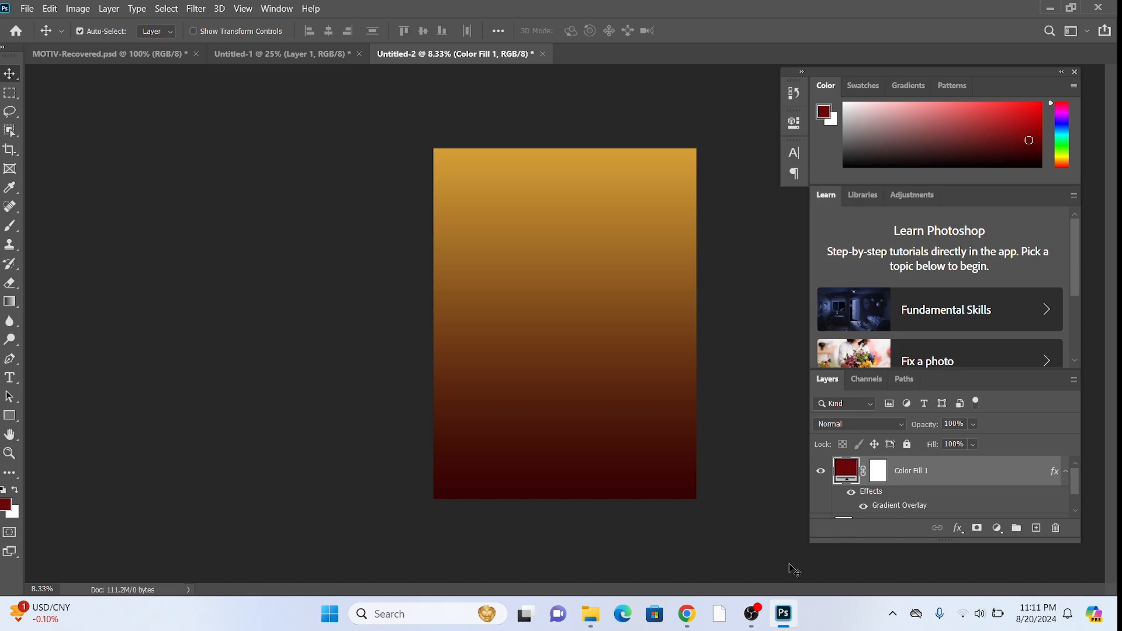
Switch to Chrome and look through the Freepik results for "pastor" for a suitable poster photo
{"action": "mouse_move", "coordinate": [687, 613]}
{"action": "left_click", "coordinate": [681, 574]}
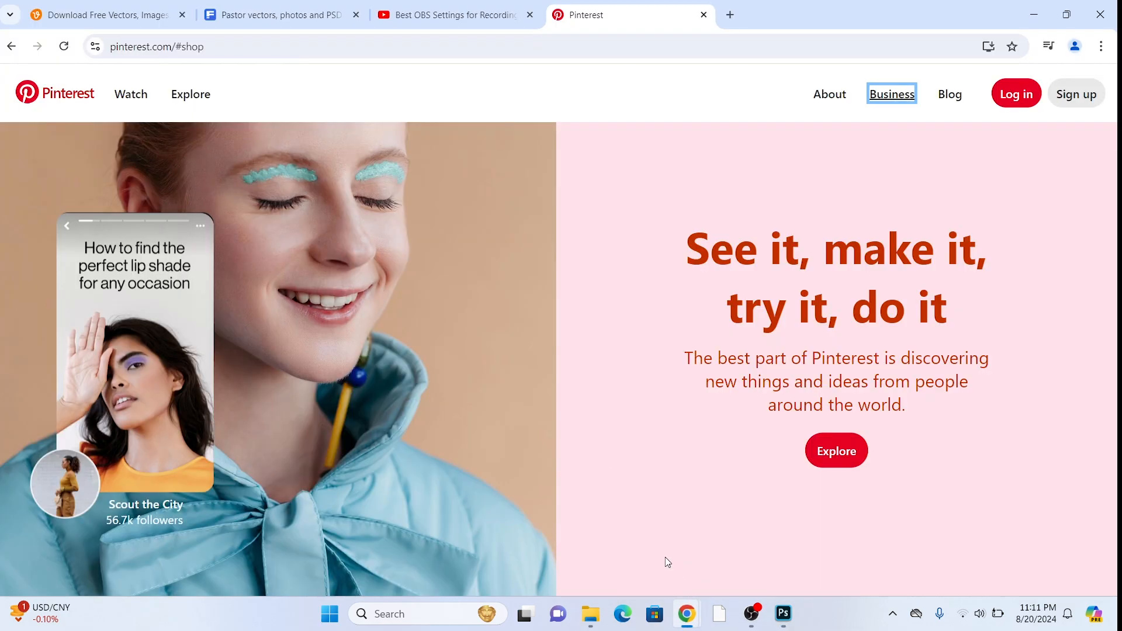
{"action": "left_click", "coordinate": [302, 15]}
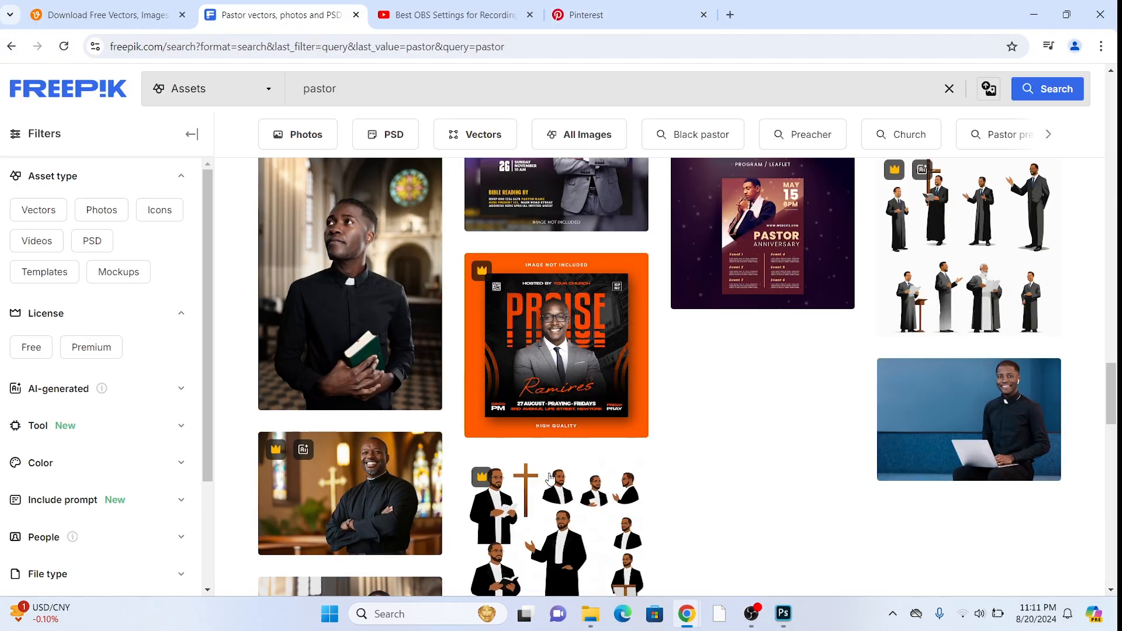
{"action": "scroll", "coordinate": [549, 478], "scroll_direction": "down", "scroll_amount": 4}
{"action": "scroll", "coordinate": [547, 451], "scroll_direction": "up", "scroll_amount": 4}
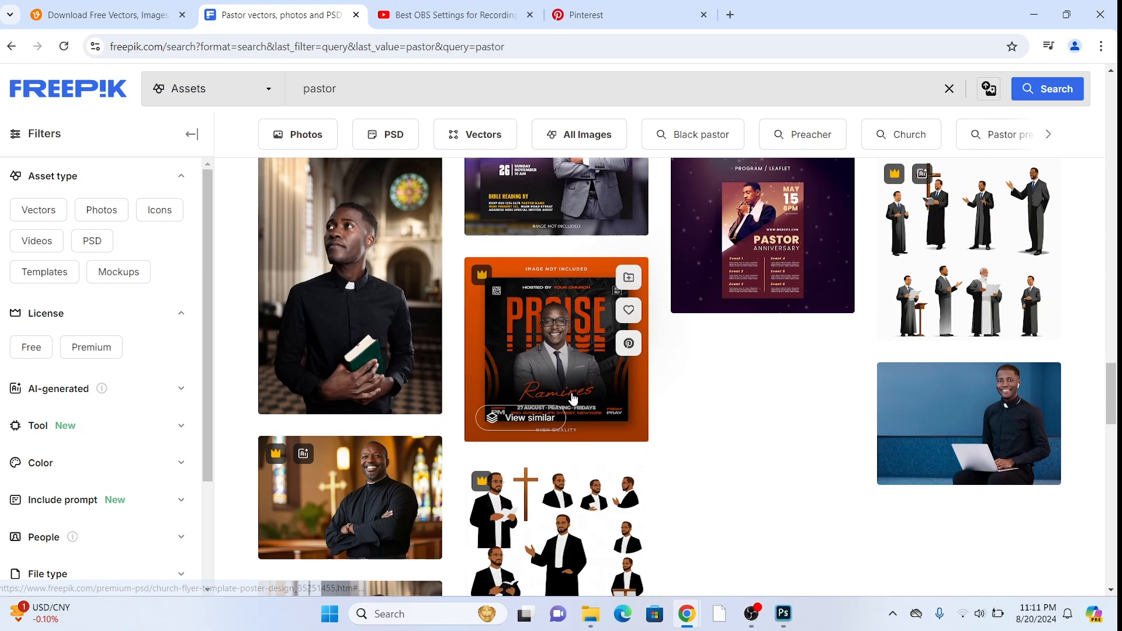
{"action": "scroll", "coordinate": [572, 398], "scroll_direction": "up", "scroll_amount": 3}
{"action": "scroll", "coordinate": [464, 447], "scroll_direction": "up", "scroll_amount": 4}
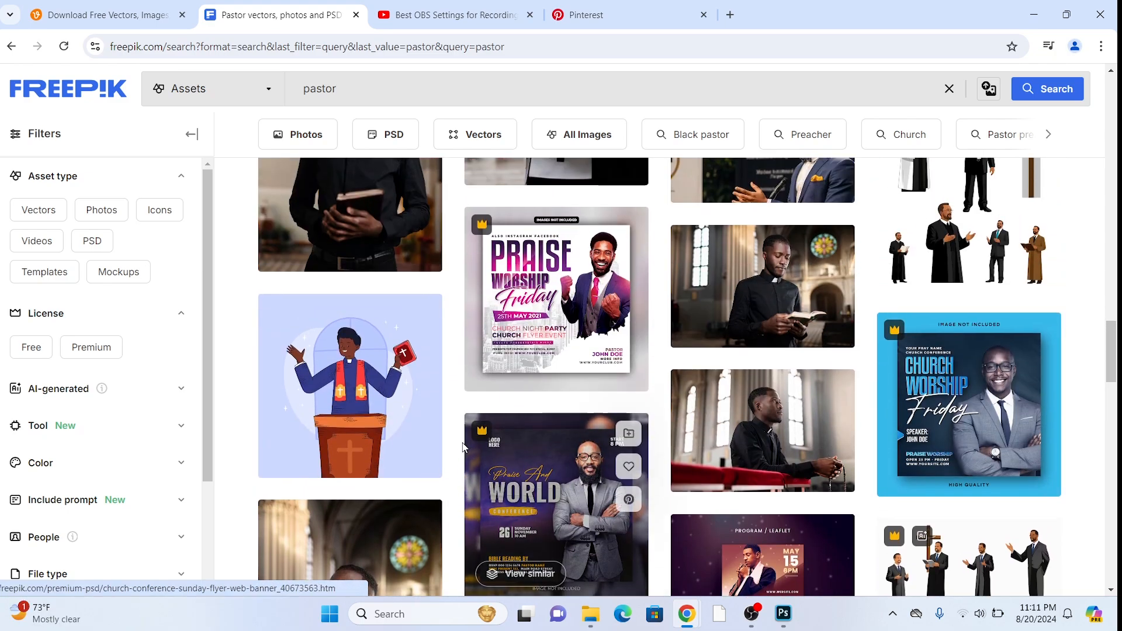
{"action": "scroll", "coordinate": [464, 447], "scroll_direction": "up", "scroll_amount": 5}
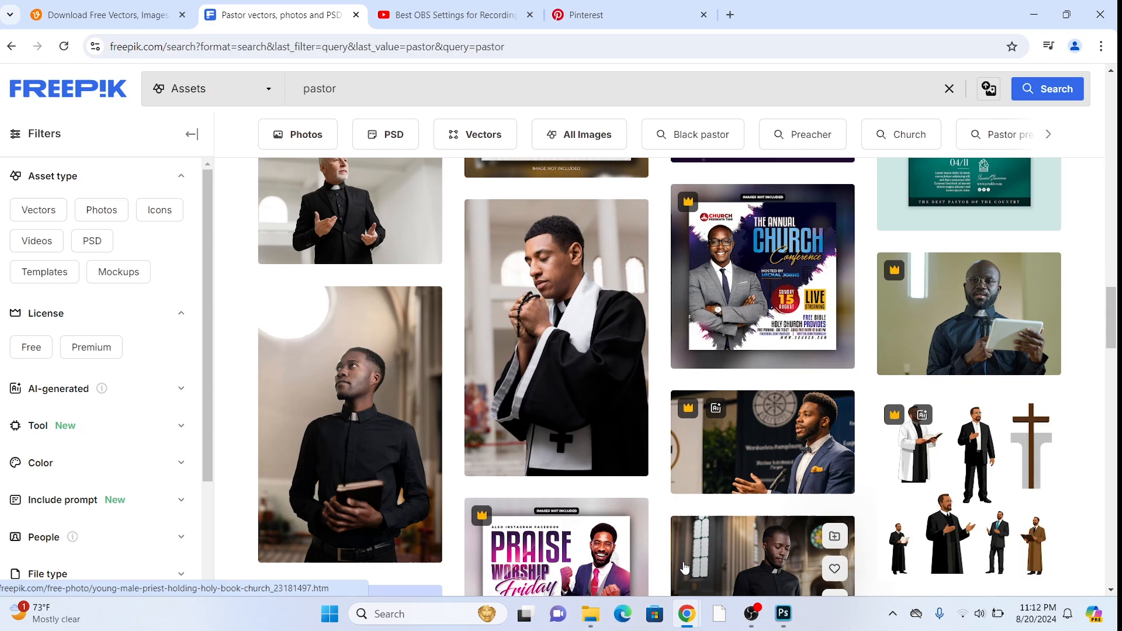
{"action": "scroll", "coordinate": [643, 526], "scroll_direction": "up", "scroll_amount": 2}
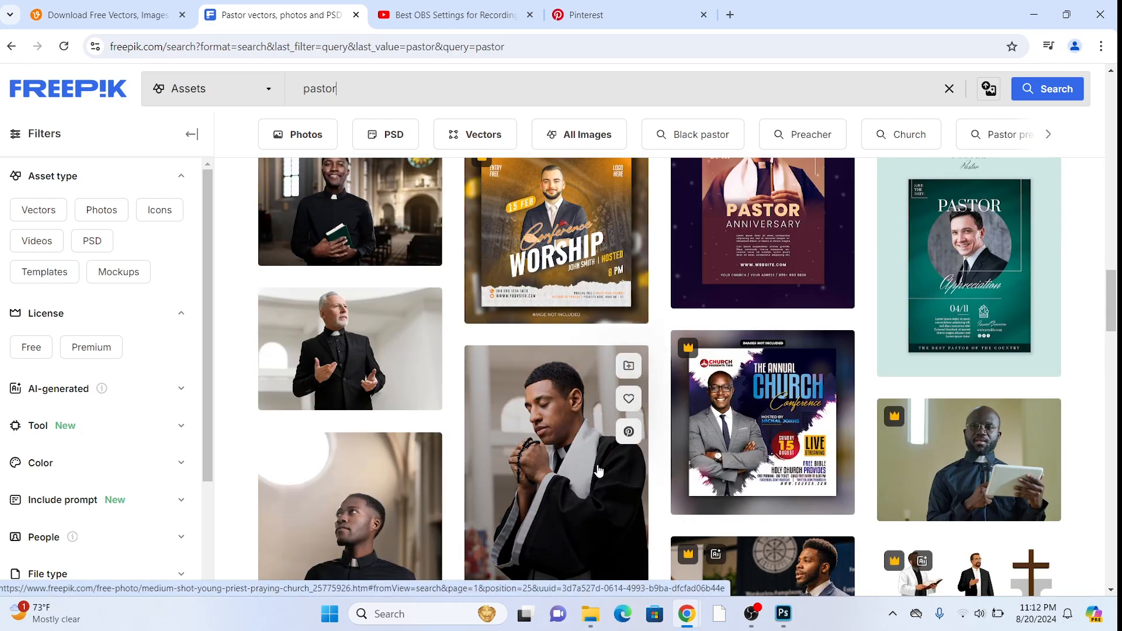
{"action": "scroll", "coordinate": [590, 466], "scroll_direction": "up", "scroll_amount": 1}
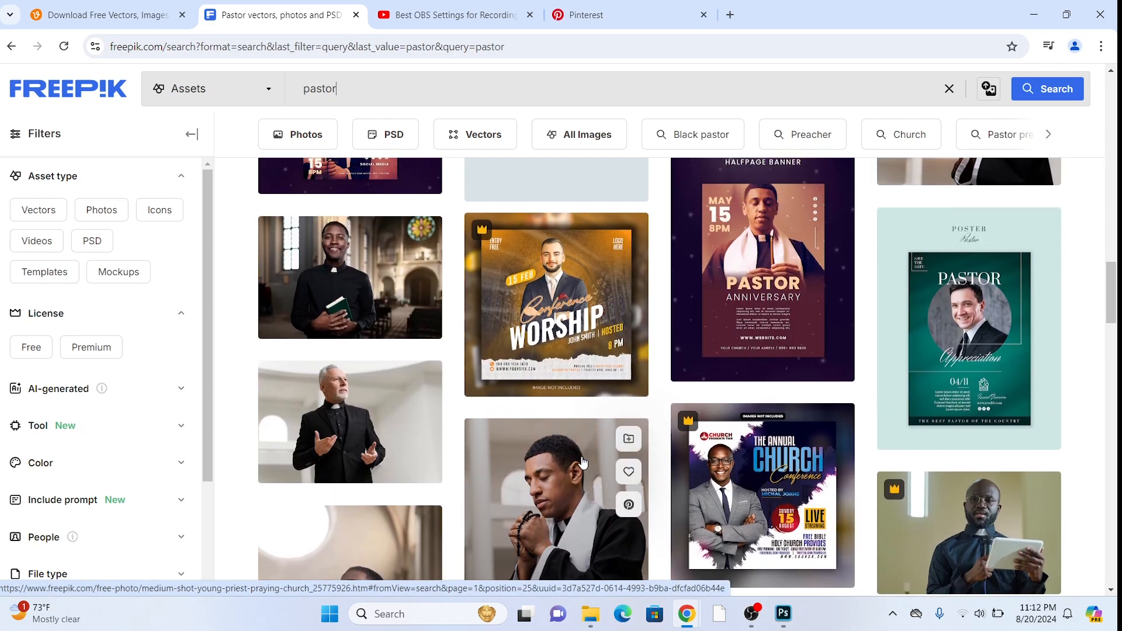
{"action": "scroll", "coordinate": [472, 424], "scroll_direction": "up", "scroll_amount": 1}
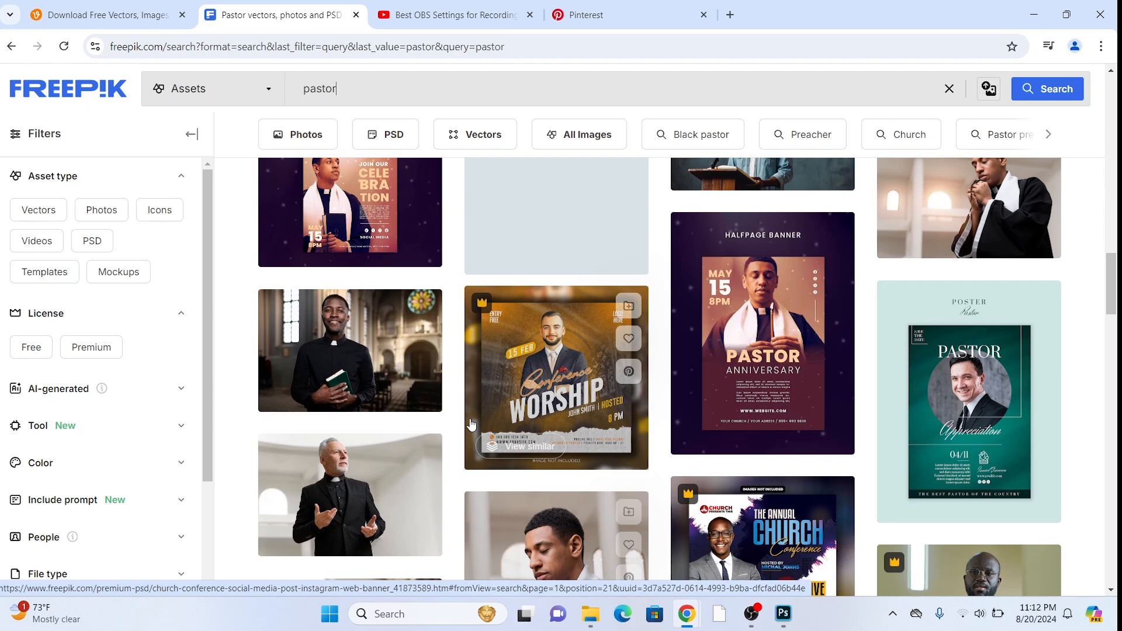
{"action": "scroll", "coordinate": [479, 427], "scroll_direction": "up", "scroll_amount": 4}
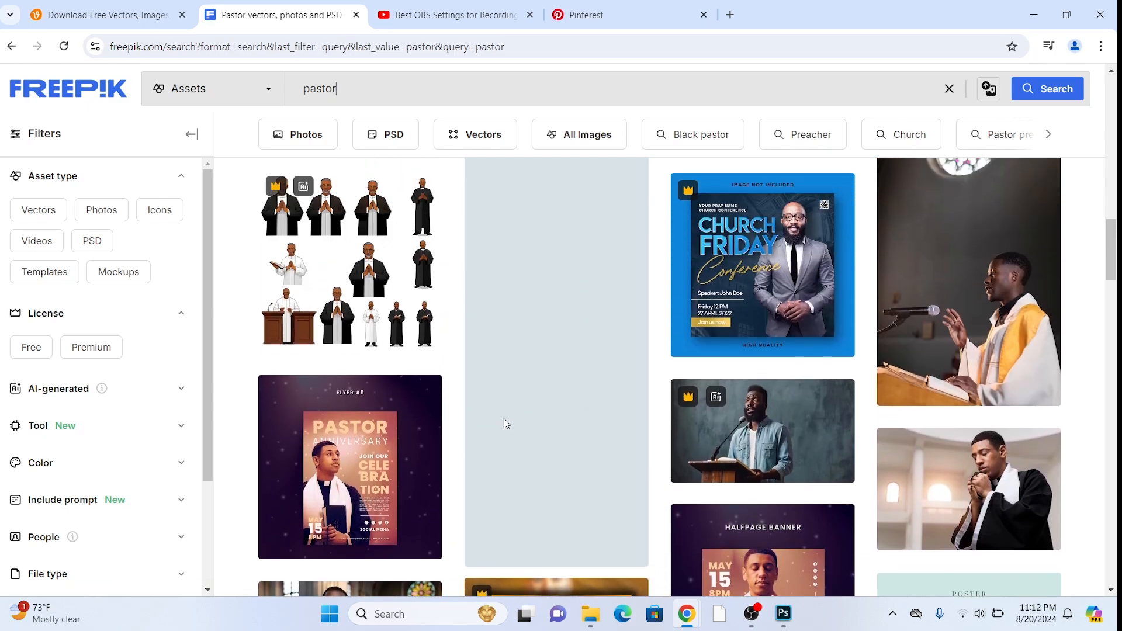
{"action": "scroll", "coordinate": [503, 418], "scroll_direction": "down", "scroll_amount": 4}
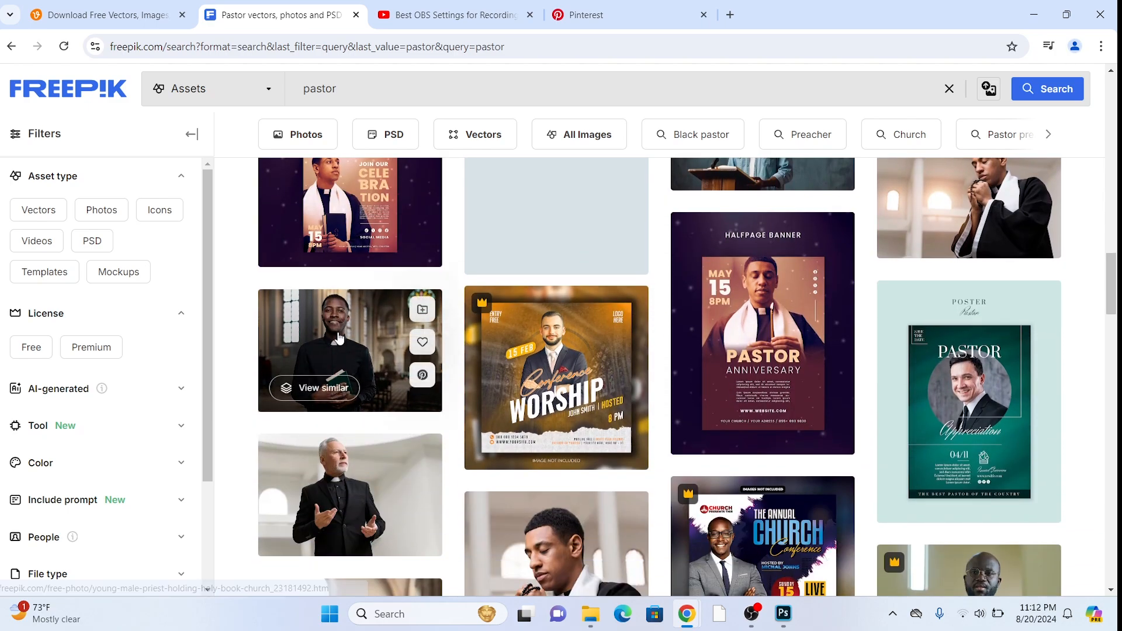
Open the free Freepik photo of the smiling young priest holding a green book in church and try to download it
{"action": "left_click", "coordinate": [339, 338]}
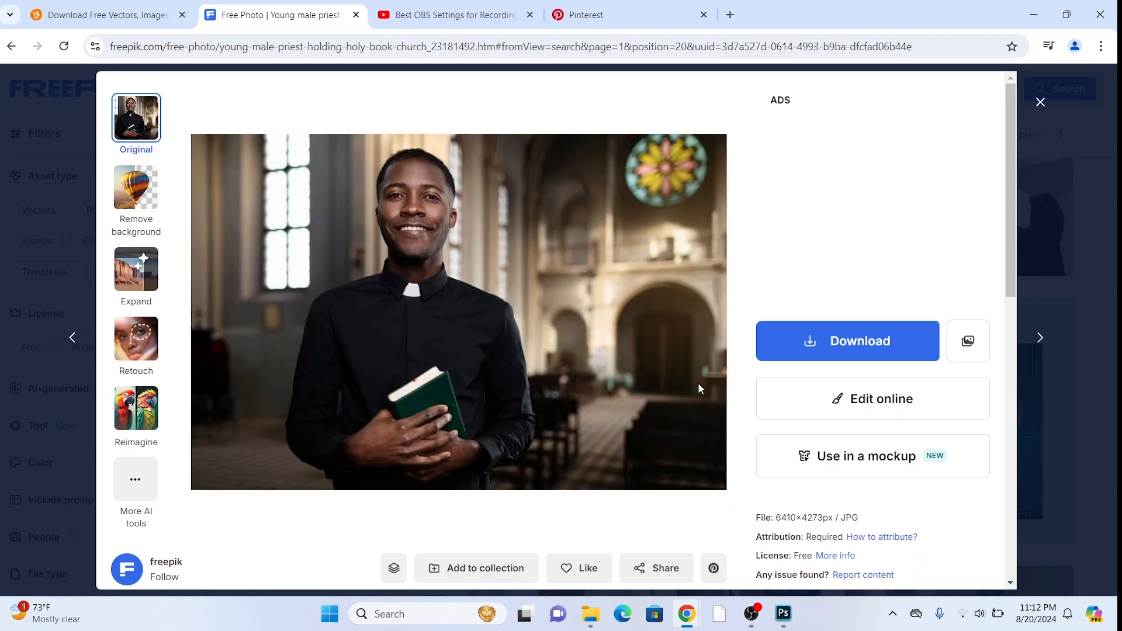
{"action": "left_click", "coordinate": [818, 346]}
{"action": "left_click", "coordinate": [885, 510]}
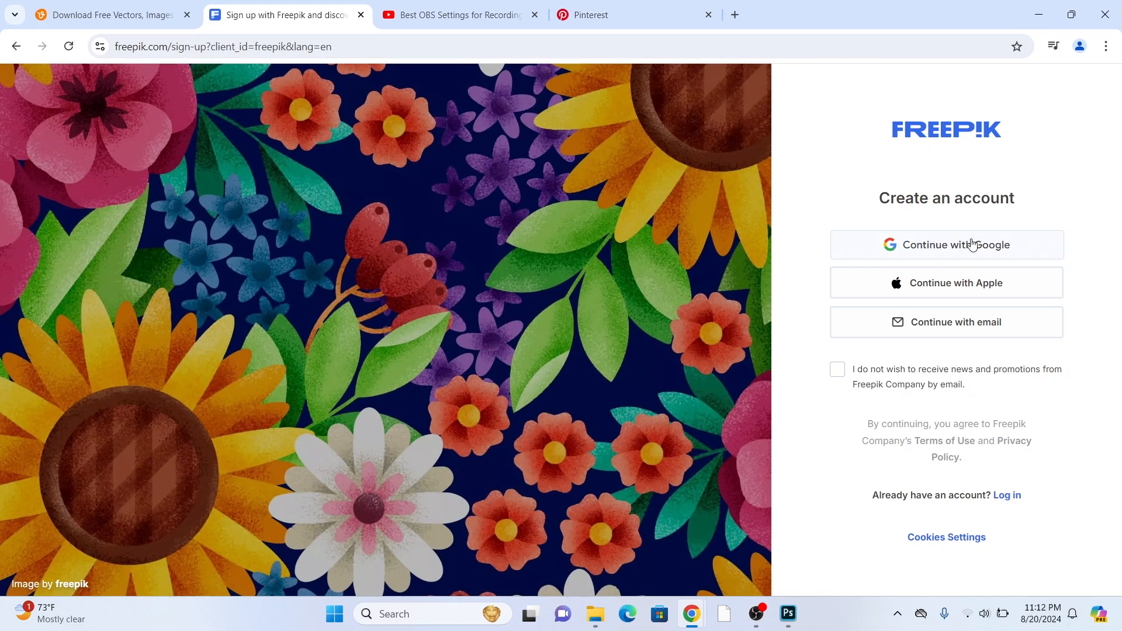
Switch to the Vecteezy site and search its vectors for "pastors"
{"action": "left_click", "coordinate": [636, 17]}
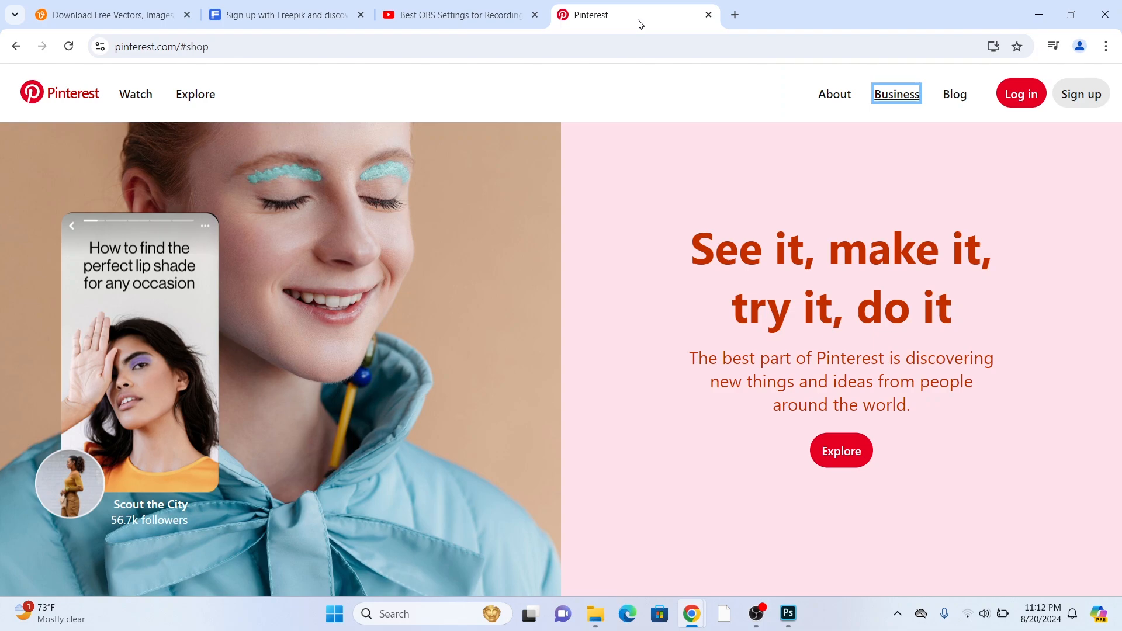
{"action": "left_click", "coordinate": [131, 11]}
{"action": "left_click", "coordinate": [449, 330]}
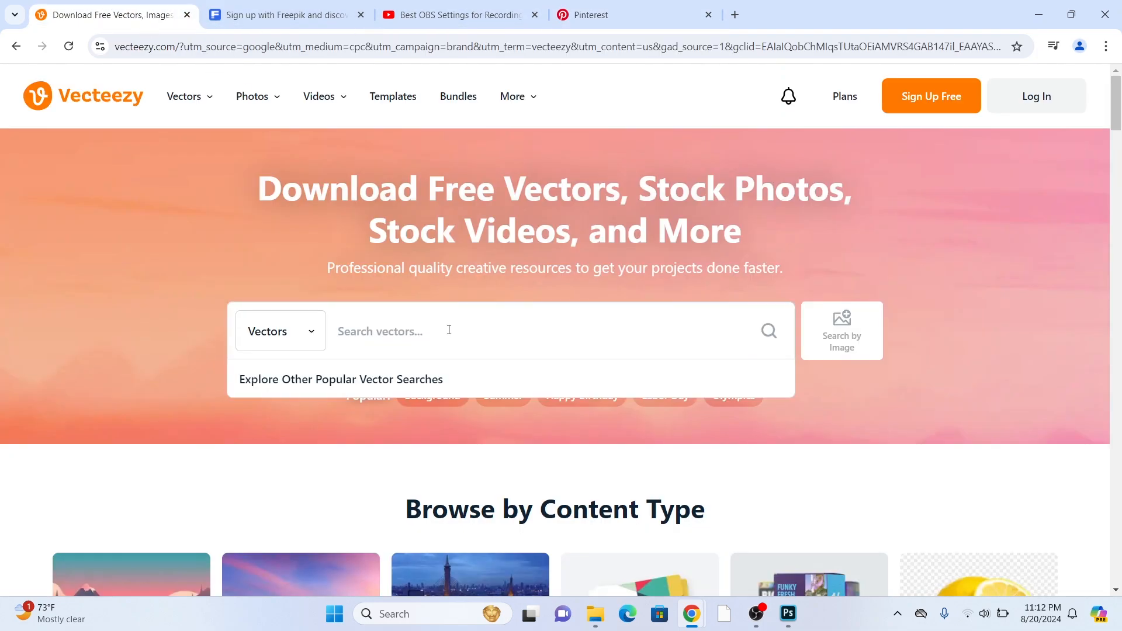
{"action": "type", "text": "past"}
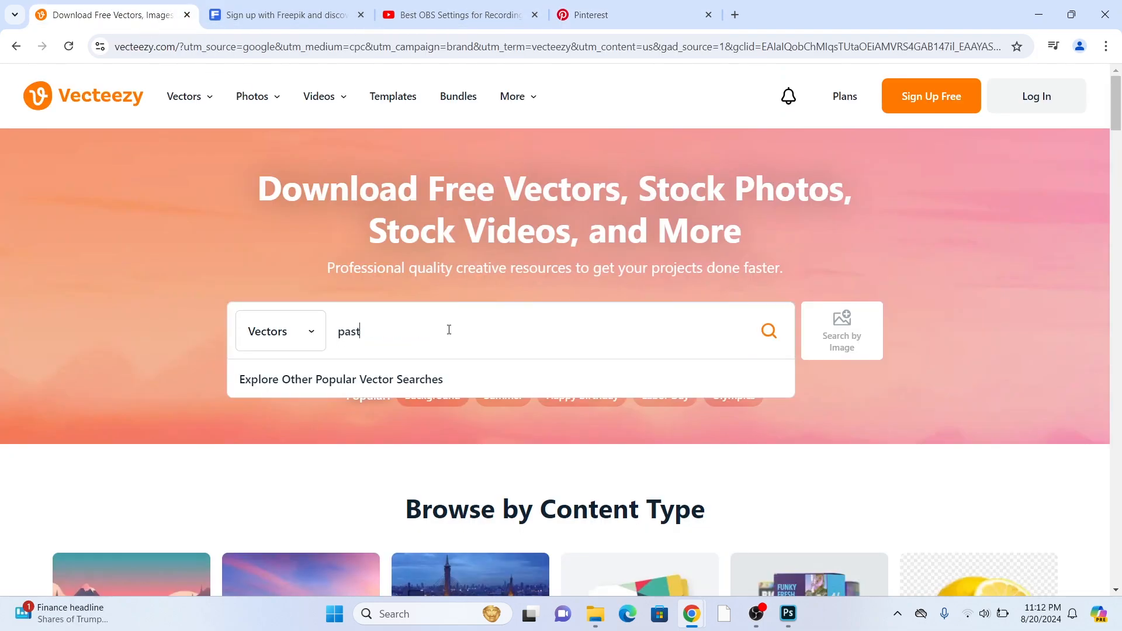
{"action": "type", "text": "ors"}
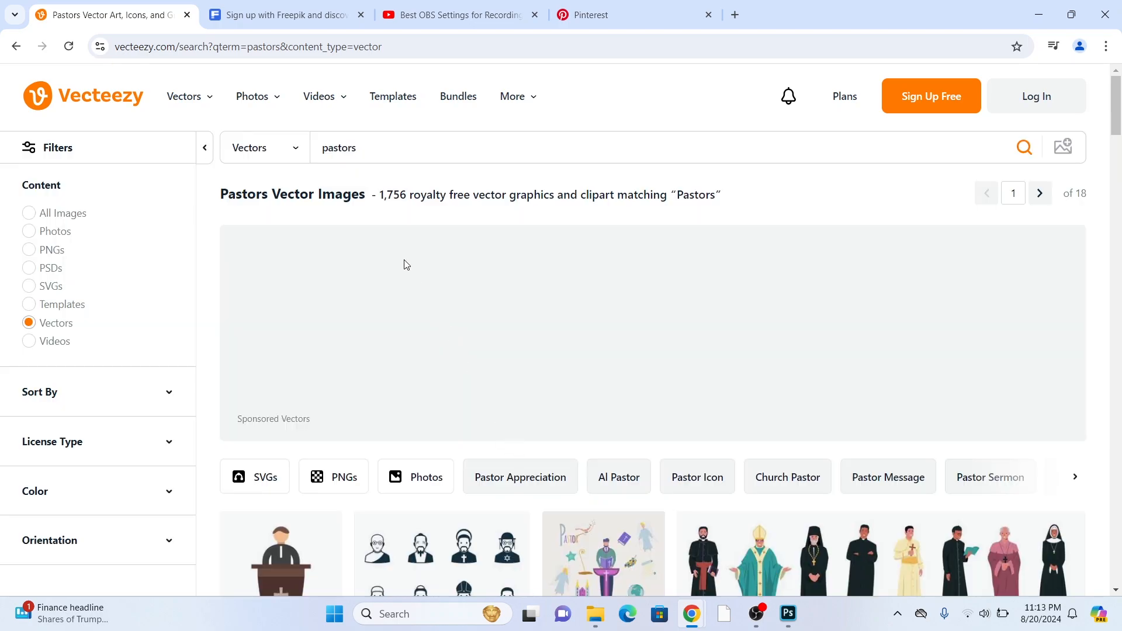
Look over the pastor vector results and restrict the search content to Photos
{"action": "scroll", "coordinate": [406, 265], "scroll_direction": "down", "scroll_amount": 10}
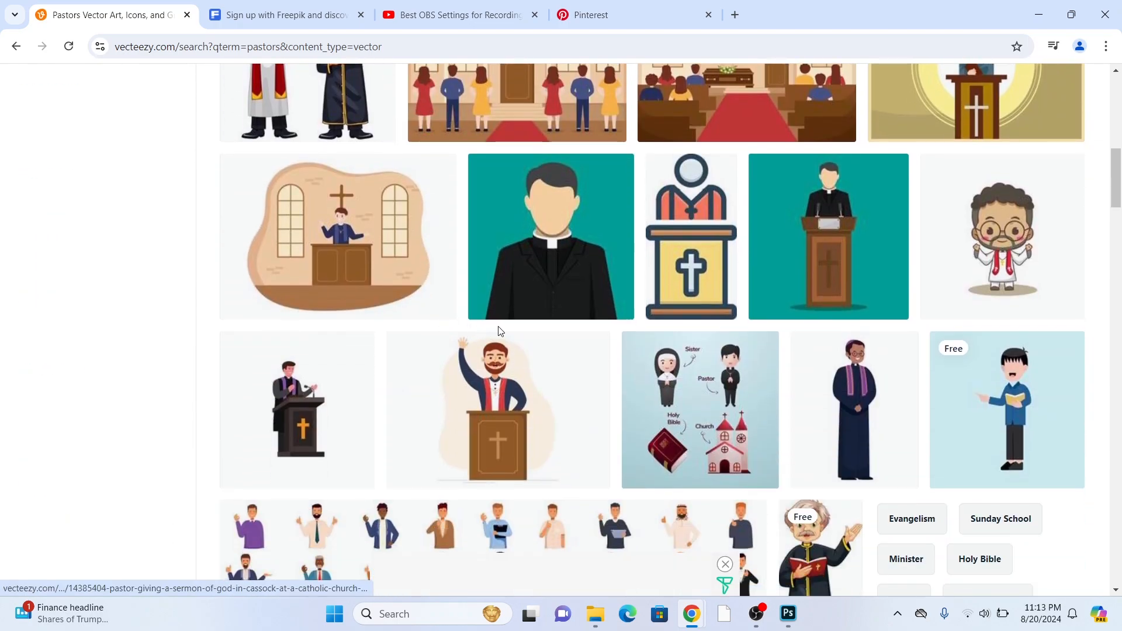
{"action": "scroll", "coordinate": [490, 327], "scroll_direction": "down", "scroll_amount": 4}
{"action": "scroll", "coordinate": [425, 332], "scroll_direction": "up", "scroll_amount": 7}
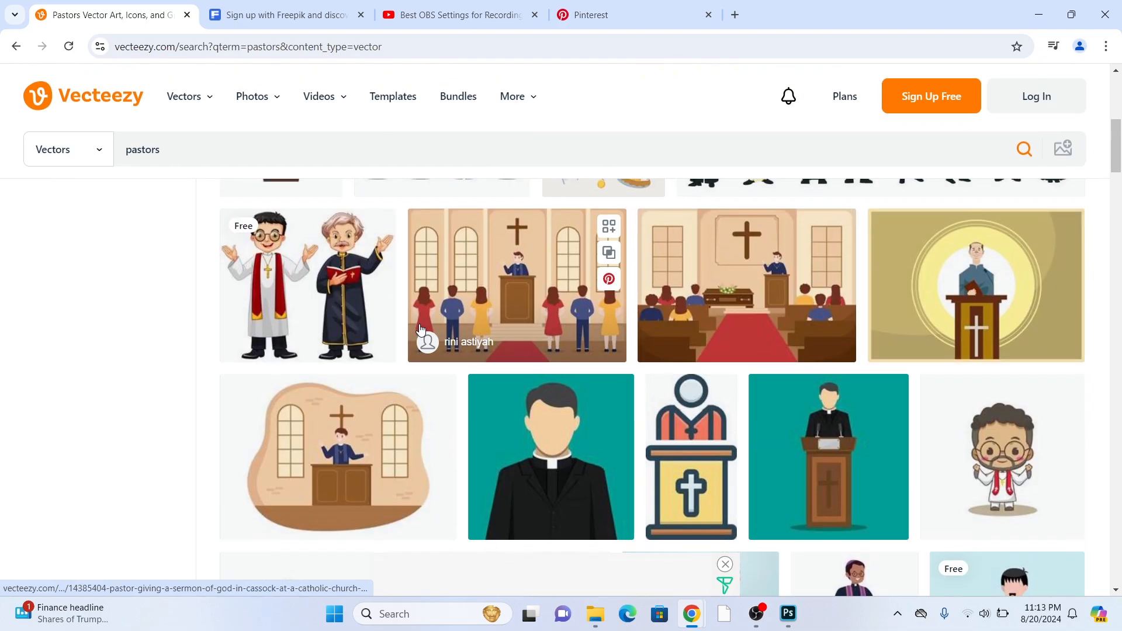
{"action": "scroll", "coordinate": [420, 329], "scroll_direction": "up", "scroll_amount": 6}
{"action": "scroll", "coordinate": [121, 200], "scroll_direction": "up", "scroll_amount": 3}
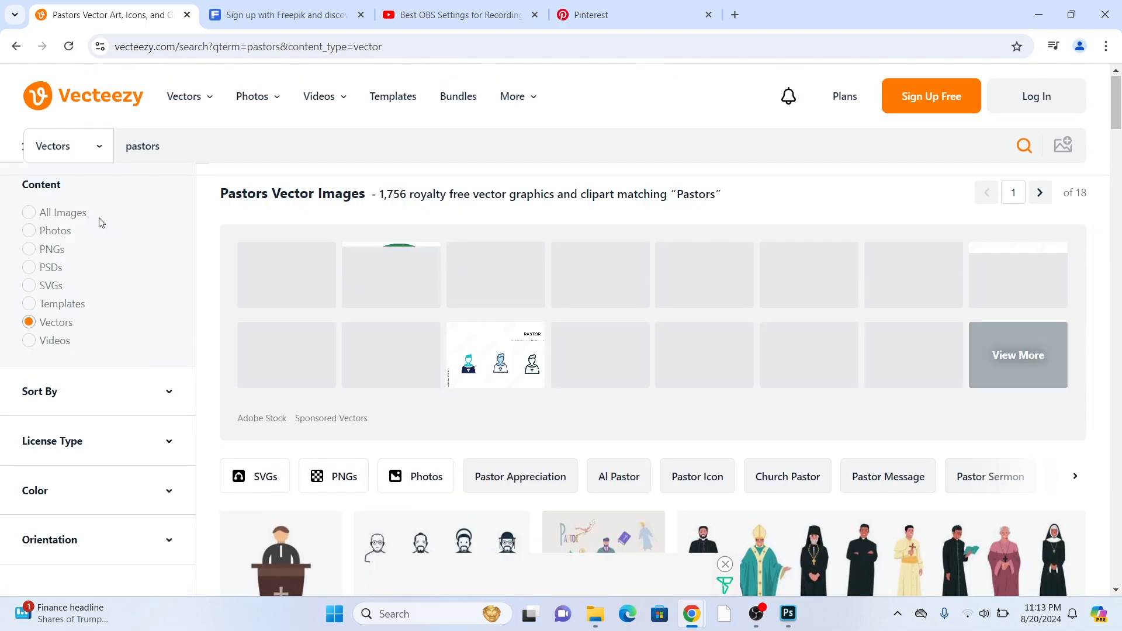
{"action": "left_click", "coordinate": [29, 231]}
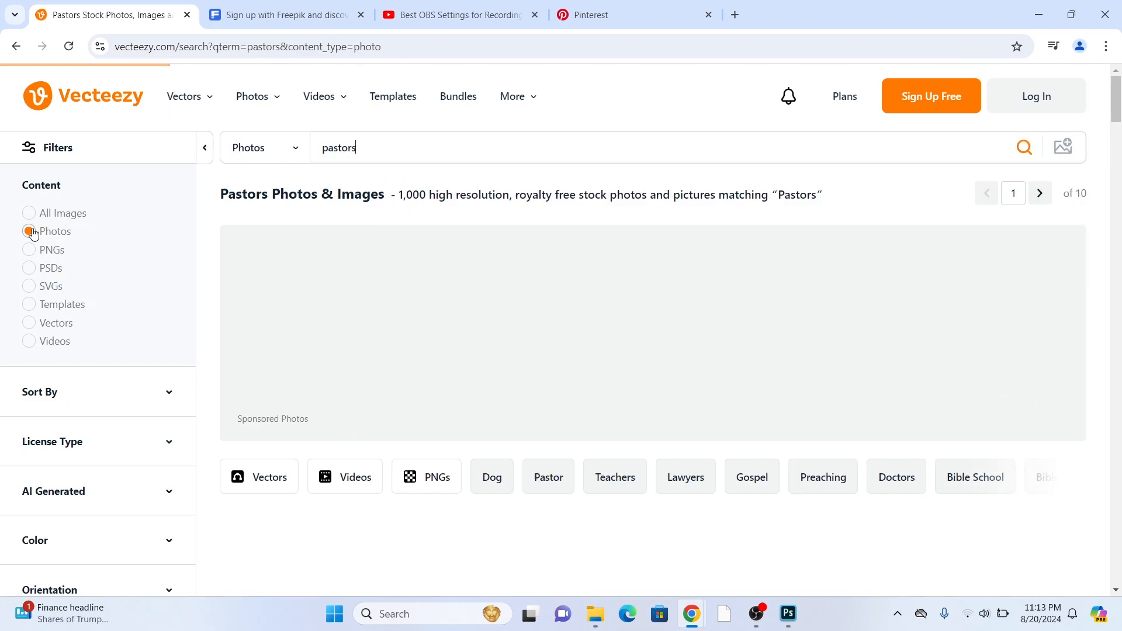
Examine the Vecteezy pastor photos for a free image of a pastor suited to the poster
{"action": "scroll", "coordinate": [555, 440], "scroll_direction": "down", "scroll_amount": 4}
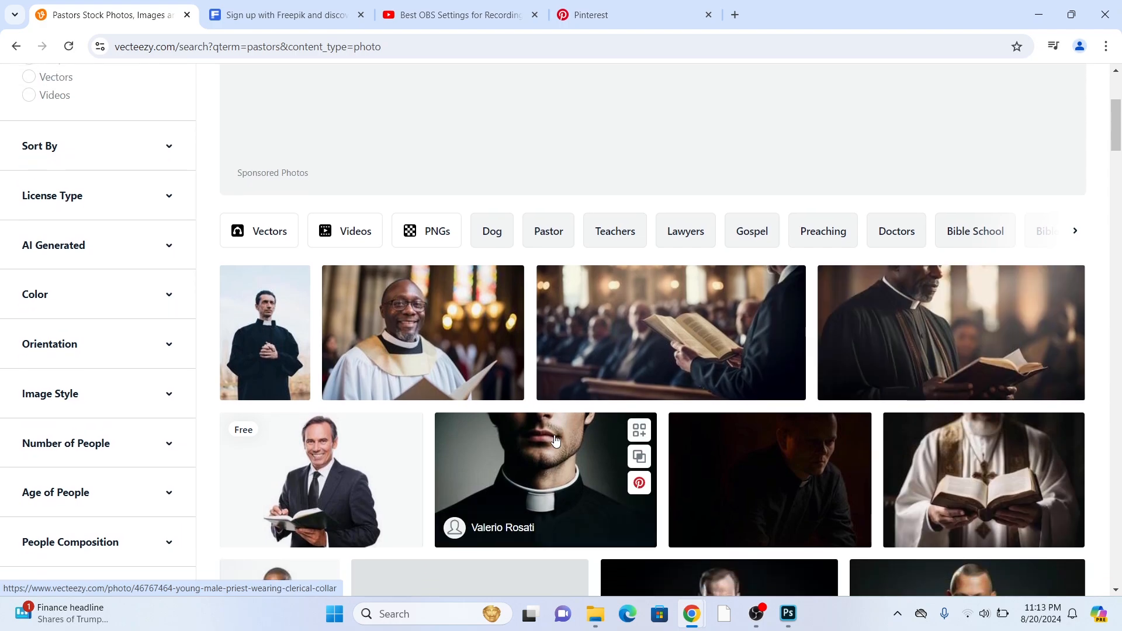
{"action": "scroll", "coordinate": [555, 440], "scroll_direction": "down", "scroll_amount": 2}
{"action": "scroll", "coordinate": [596, 427], "scroll_direction": "down", "scroll_amount": 1}
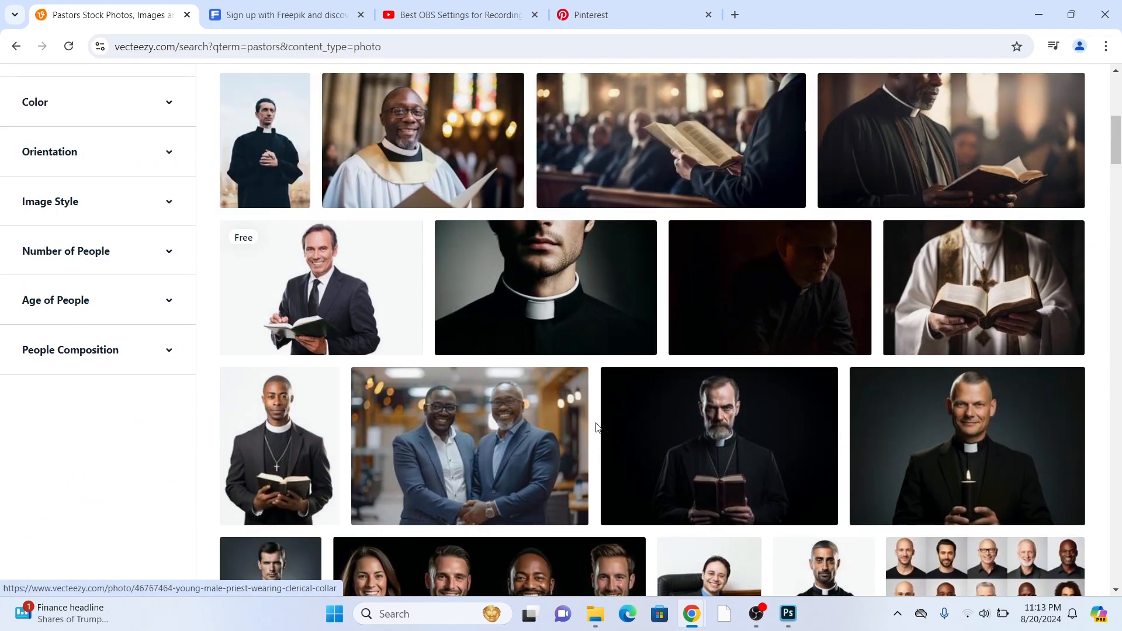
{"action": "scroll", "coordinate": [593, 428], "scroll_direction": "down", "scroll_amount": 2}
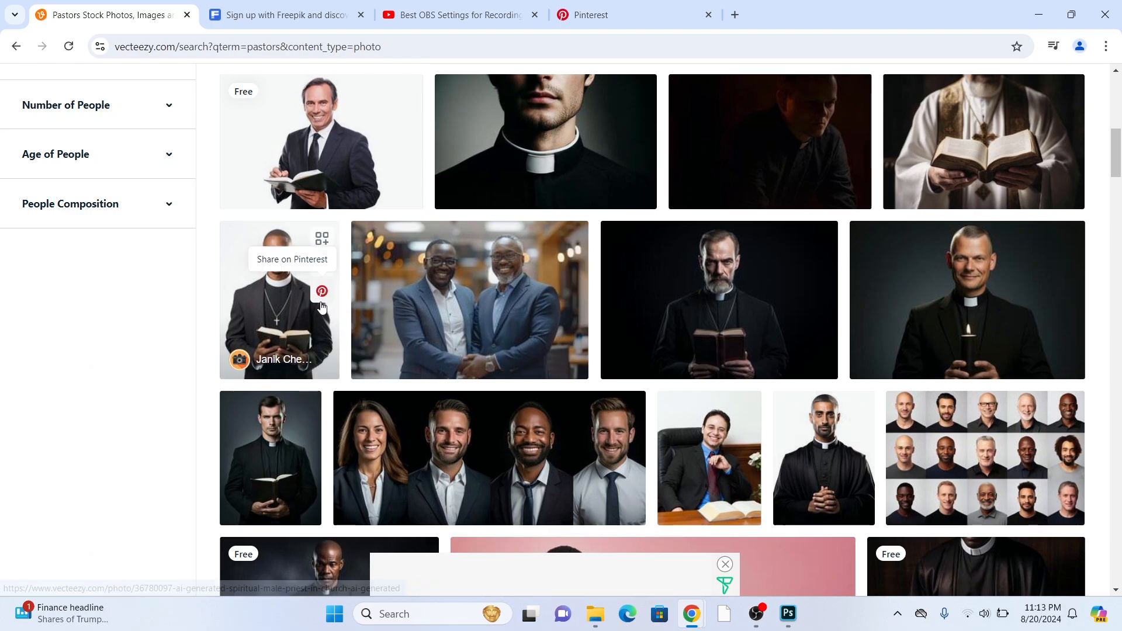
{"action": "scroll", "coordinate": [381, 287], "scroll_direction": "up", "scroll_amount": 5}
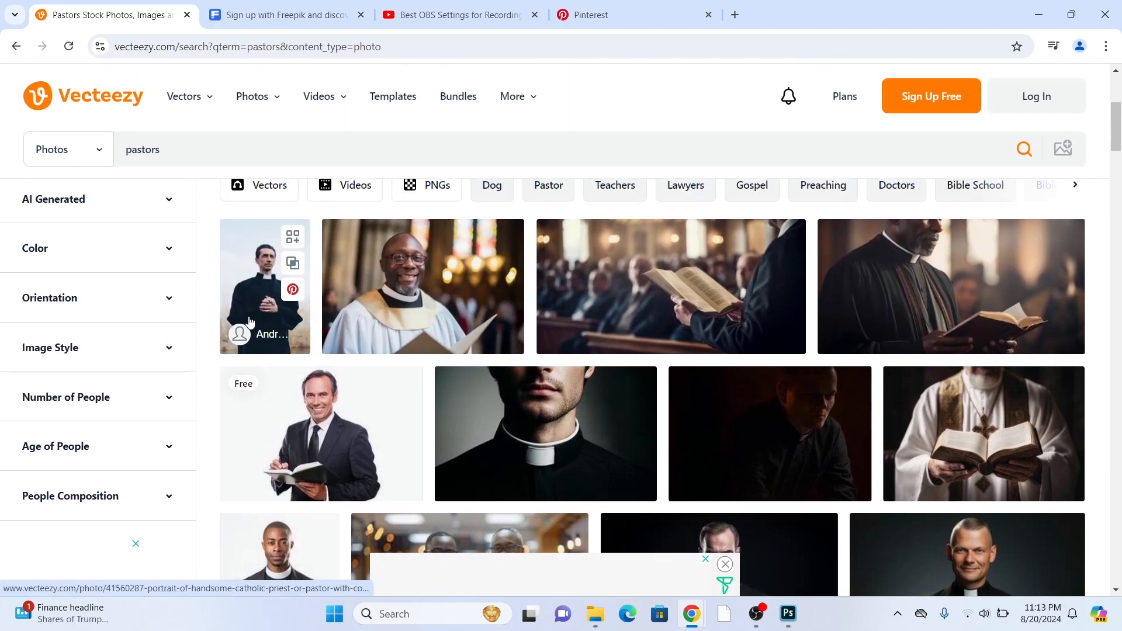
{"action": "left_click", "coordinate": [98, 161]}
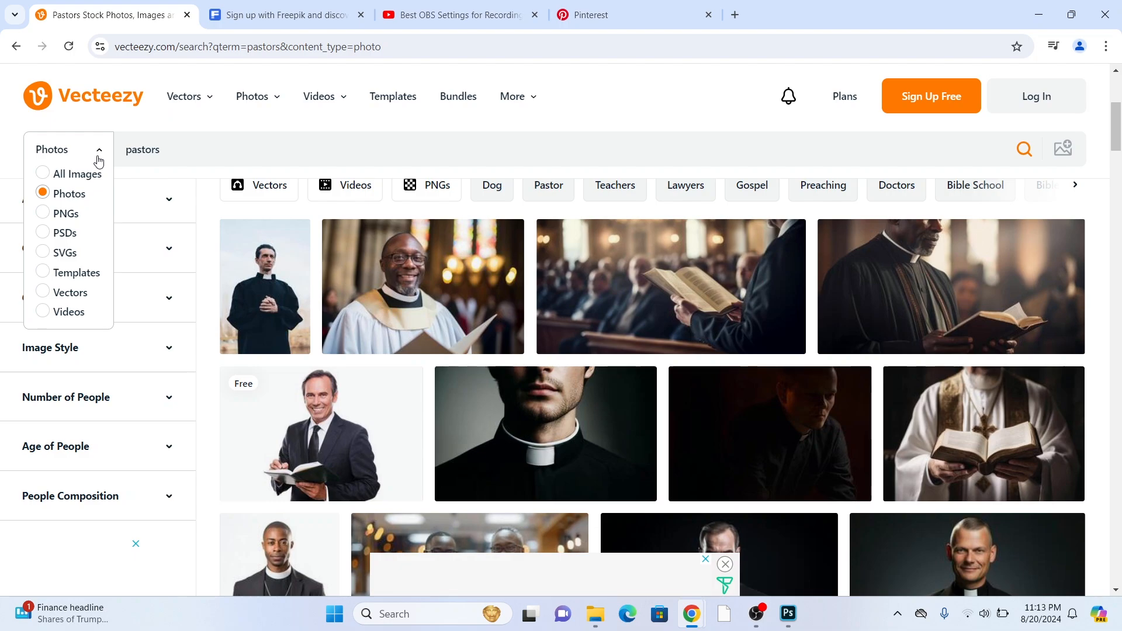
{"action": "left_click", "coordinate": [98, 162]}
{"action": "scroll", "coordinate": [367, 472], "scroll_direction": "up", "scroll_amount": 1}
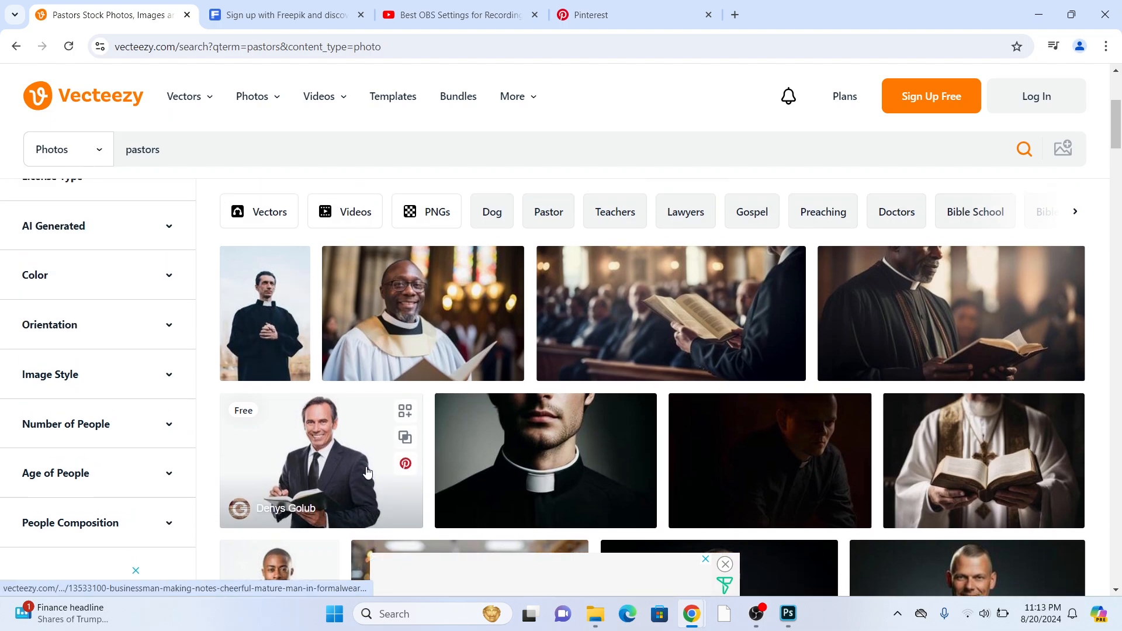
{"action": "scroll", "coordinate": [360, 409], "scroll_direction": "down", "scroll_amount": 2}
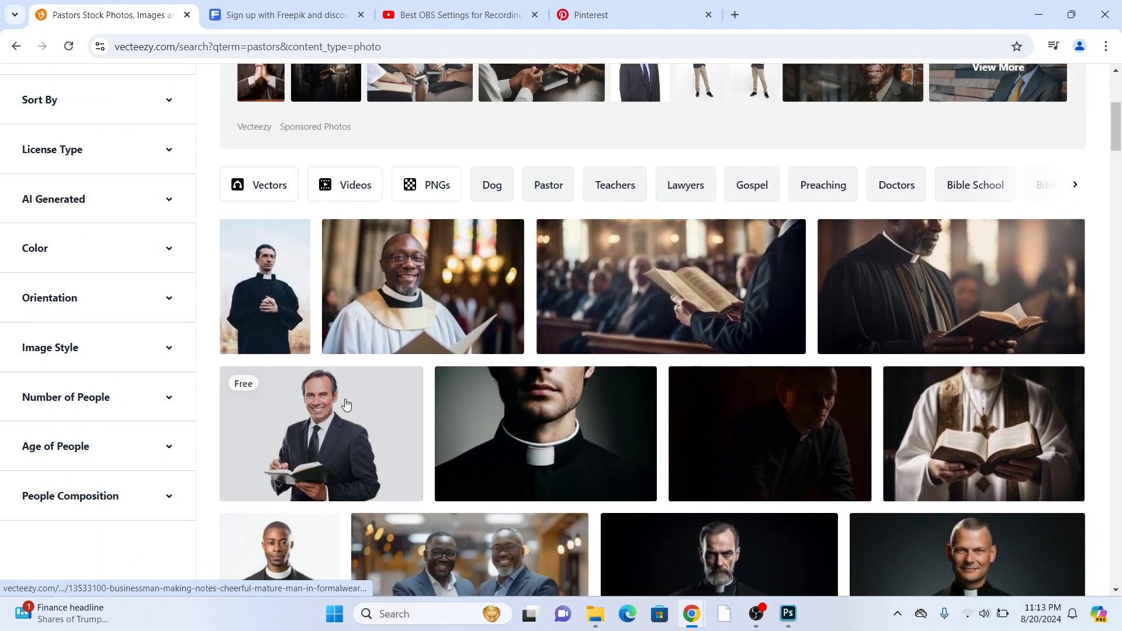
Download the free photo of the smiling man in a dark suit with an open notebook and dismiss the Vecteezy Pro offer
{"action": "left_click", "coordinate": [346, 404]}
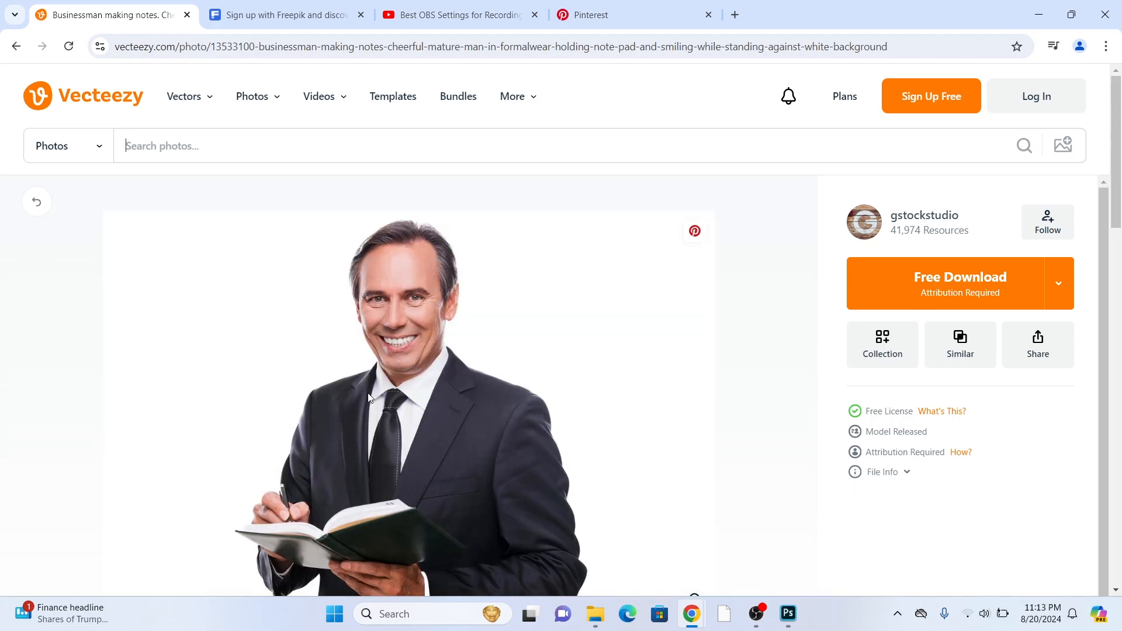
{"action": "left_click", "coordinate": [948, 275]}
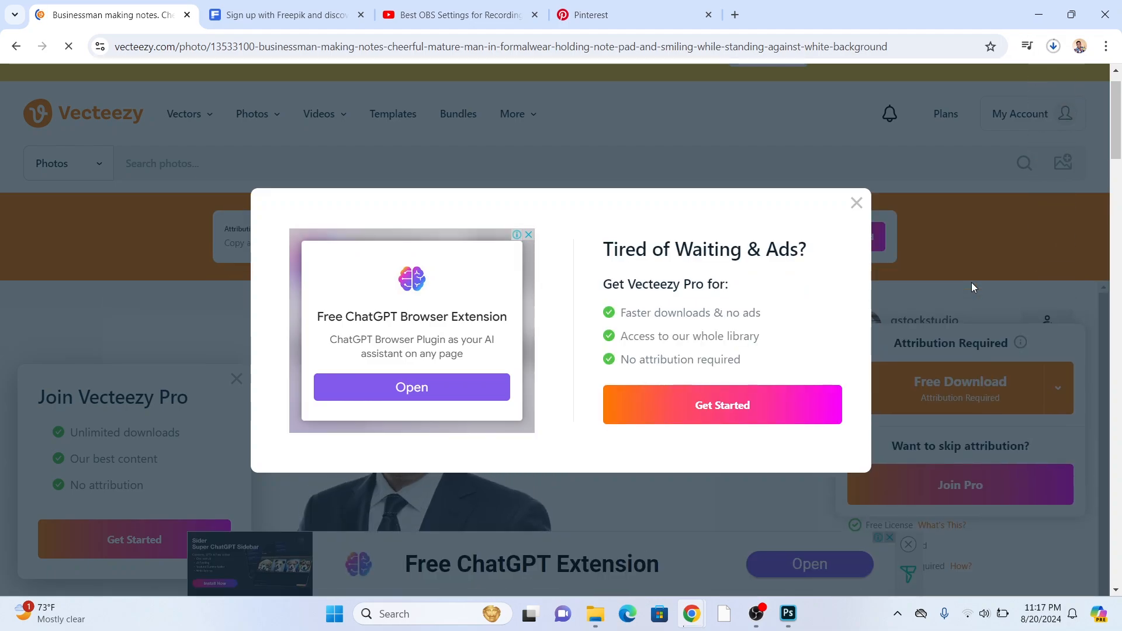
{"action": "left_click", "coordinate": [856, 204]}
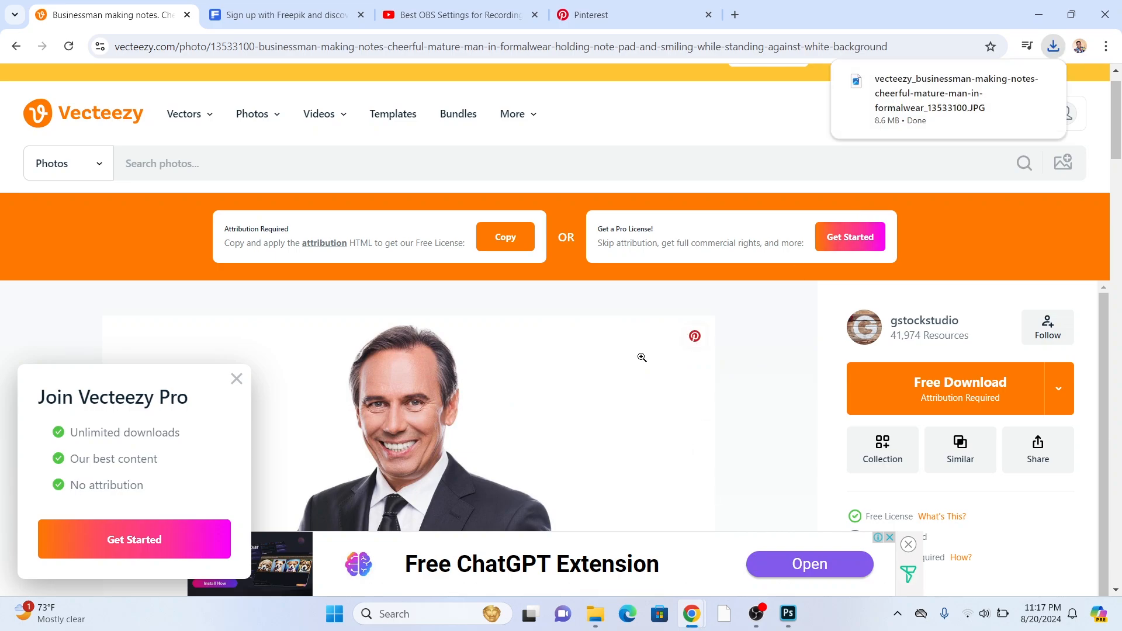
Switch to the Freepik sign-up page and enlarge the page zoom to 150%
{"action": "left_click", "coordinate": [286, 15]}
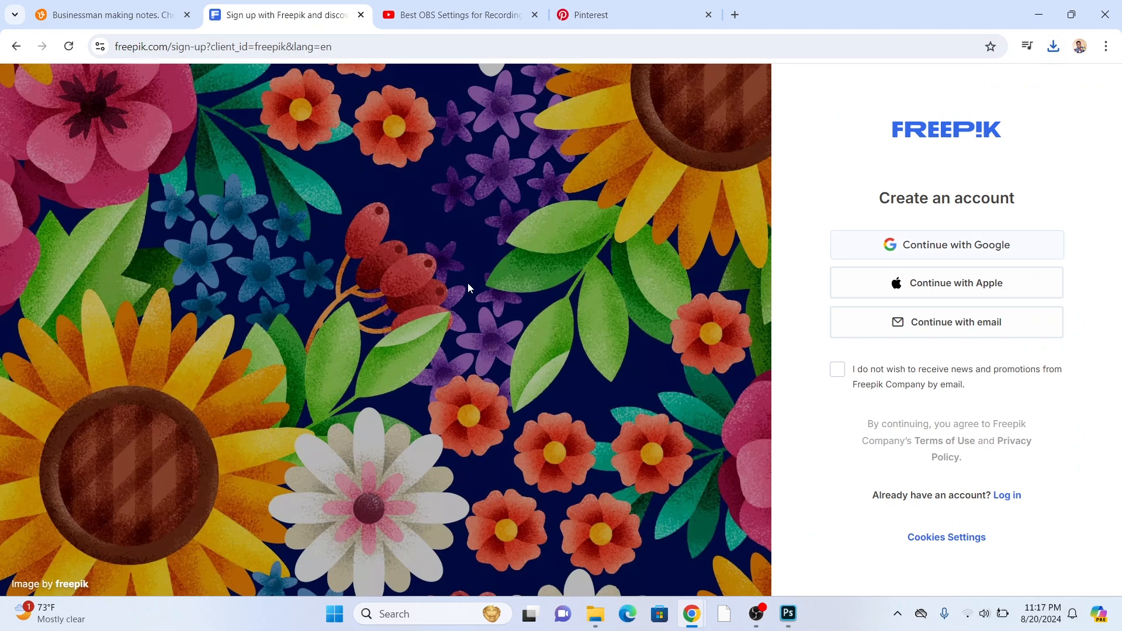
{"action": "key", "text": "ctrl+minus"}
{"action": "key", "text": "ctrl+minus"}
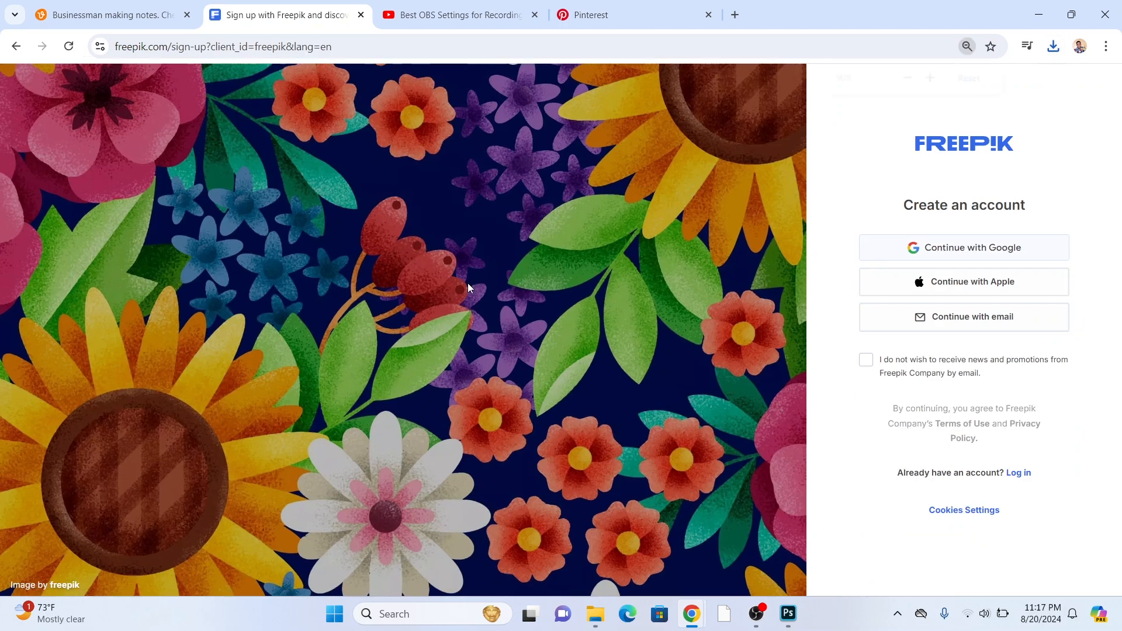
{"action": "key", "text": "ctrl+plus"}
{"action": "key", "text": "ctrl+plus"}
{"action": "key", "text": "ctrl+plus"}
{"action": "key", "text": "ctrl+plus"}
{"action": "key", "text": "ctrl+plus"}
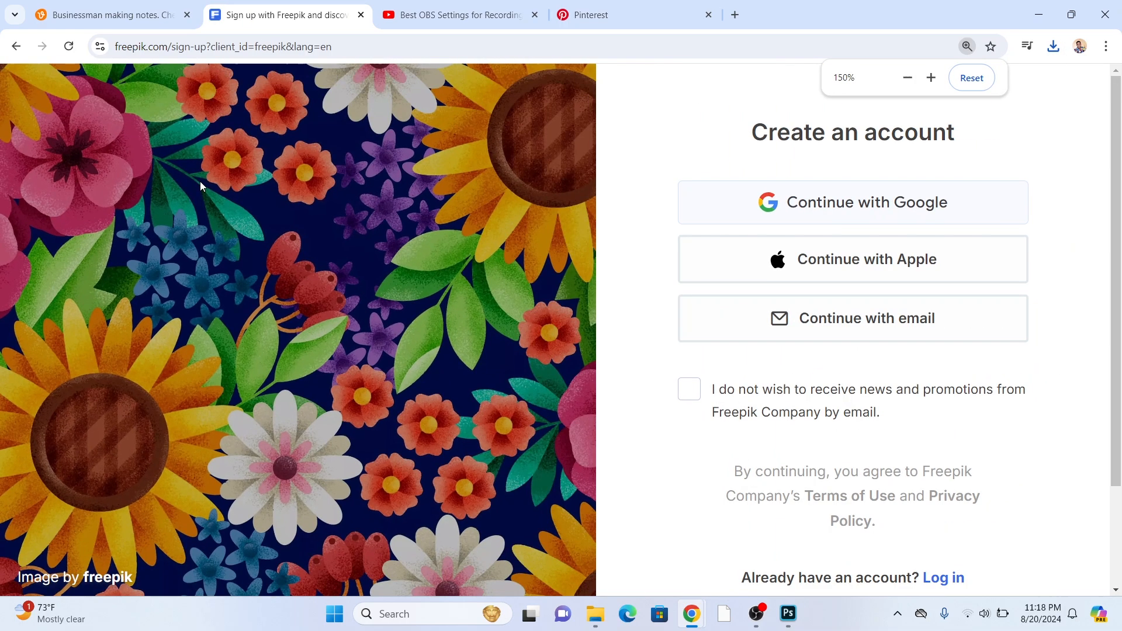
Return to the Freepik photo of the young male priest holding the holy book and request its free download
{"action": "left_click", "coordinate": [15, 46]}
{"action": "left_click", "coordinate": [862, 240]}
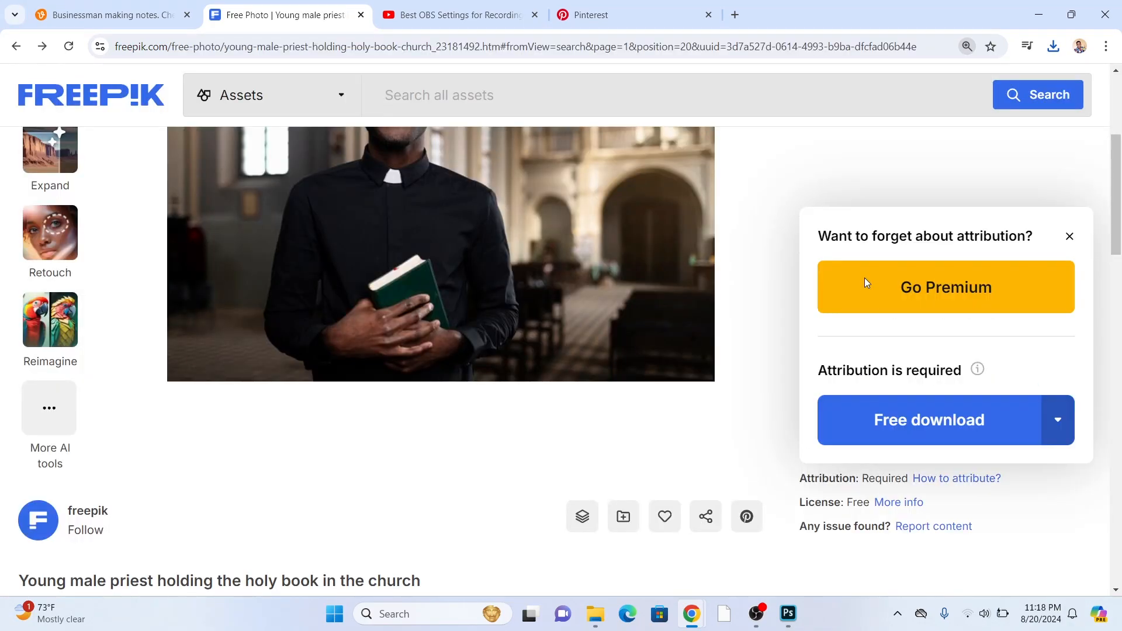
{"action": "left_click", "coordinate": [902, 427]}
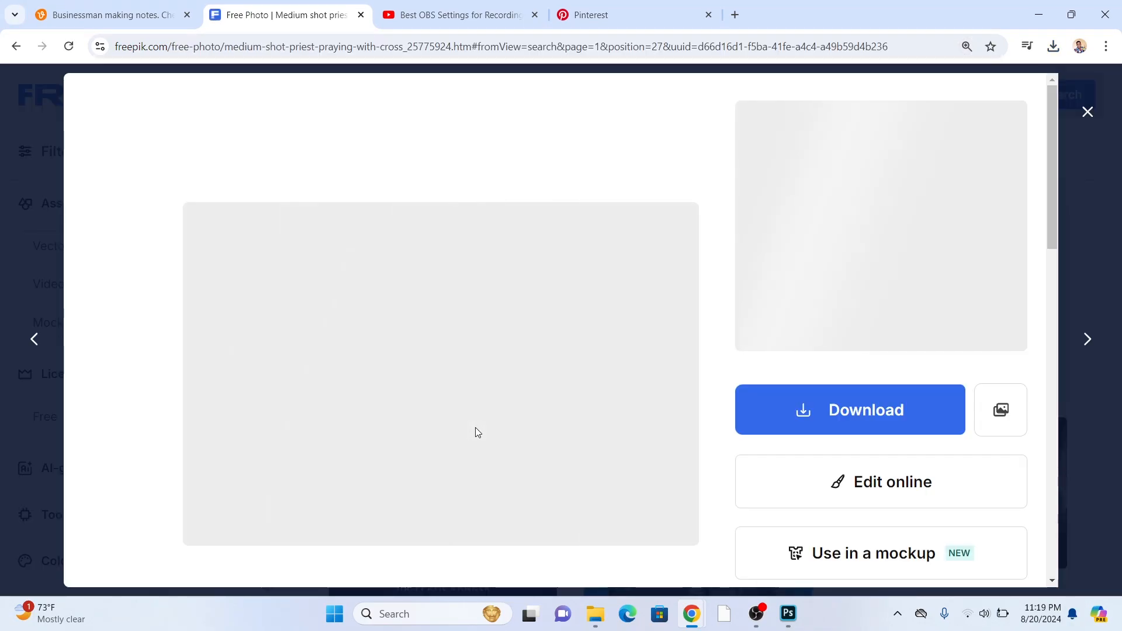
Download the free Freepik photo of the medium-shot priest praying with a cross and close its preview
{"action": "left_click", "coordinate": [841, 432]}
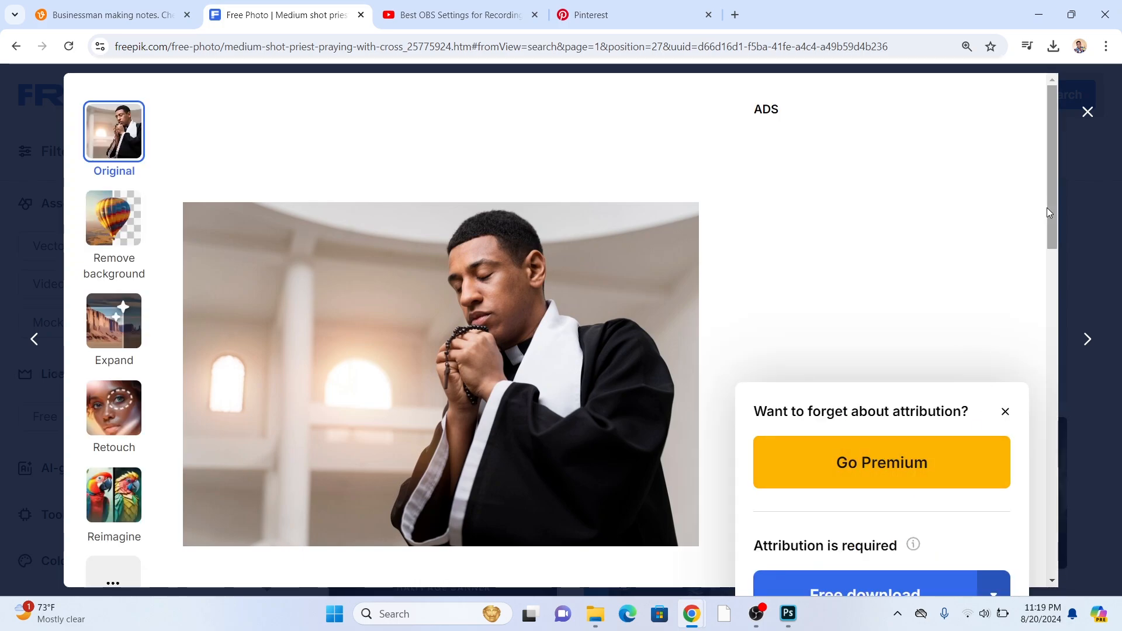
{"action": "left_click_drag", "start_coordinate": [1047, 208], "coordinate": [1041, 267]}
{"action": "left_click", "coordinate": [866, 272]}
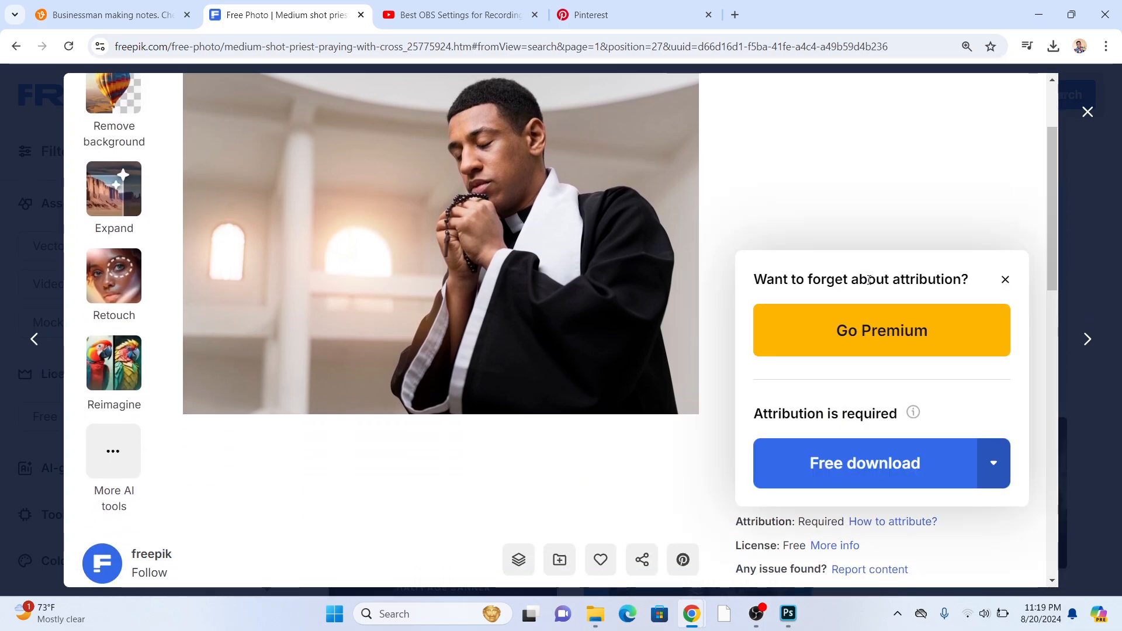
{"action": "left_click", "coordinate": [845, 475]}
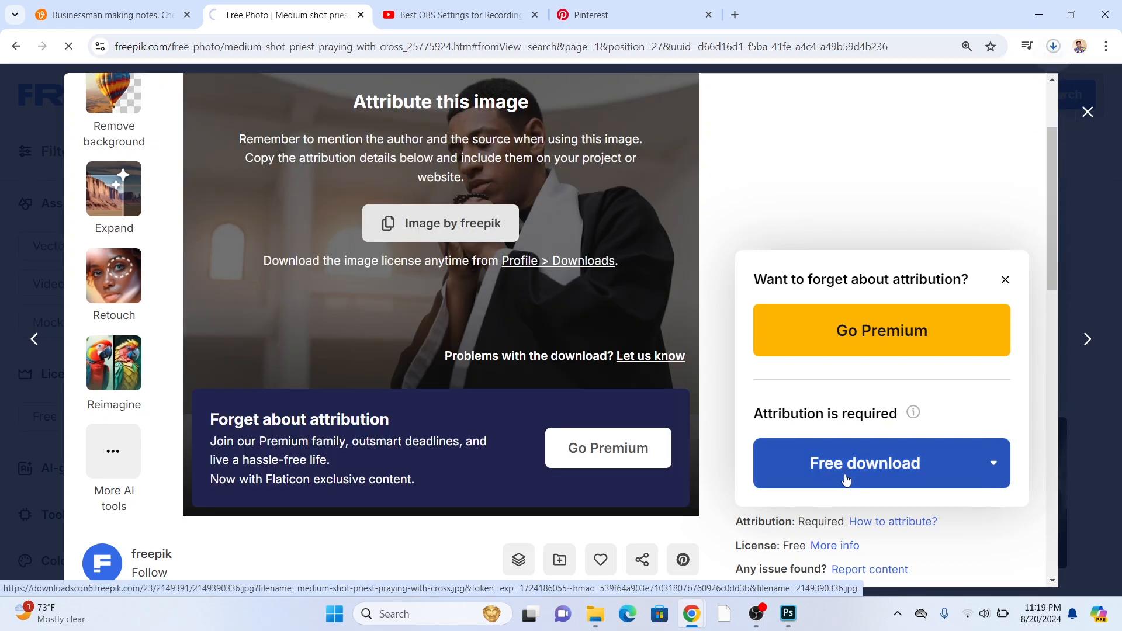
{"action": "left_click", "coordinate": [1087, 111]}
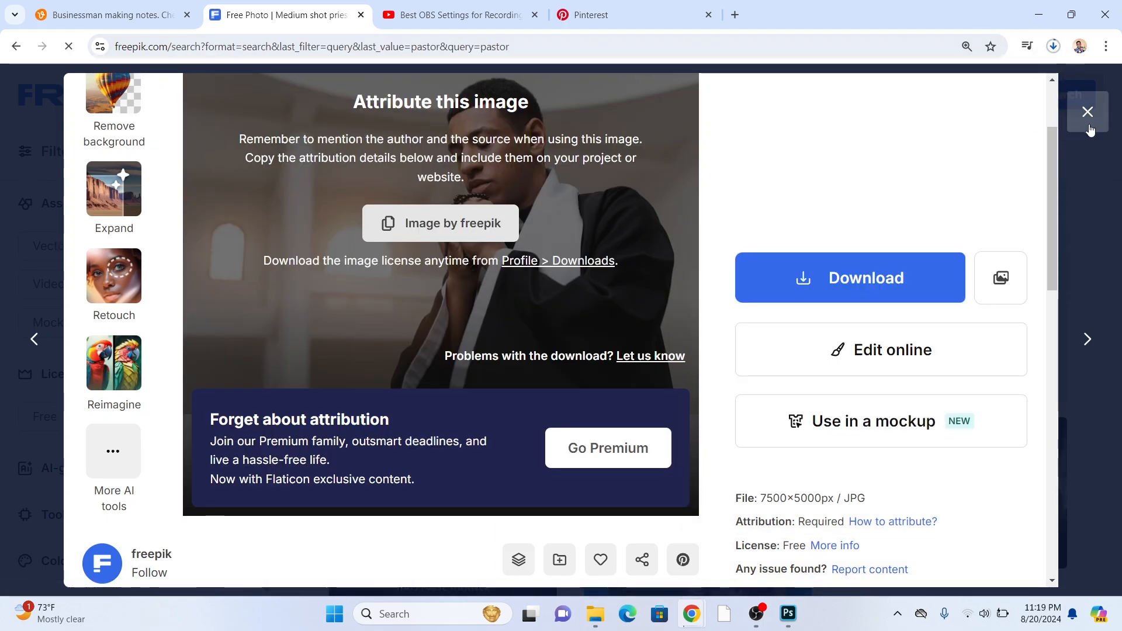
Examine the Freepik pastor results for another suitable free photo, previewing the young priest using a smartphone
{"action": "scroll", "coordinate": [413, 329], "scroll_direction": "down", "scroll_amount": 5}
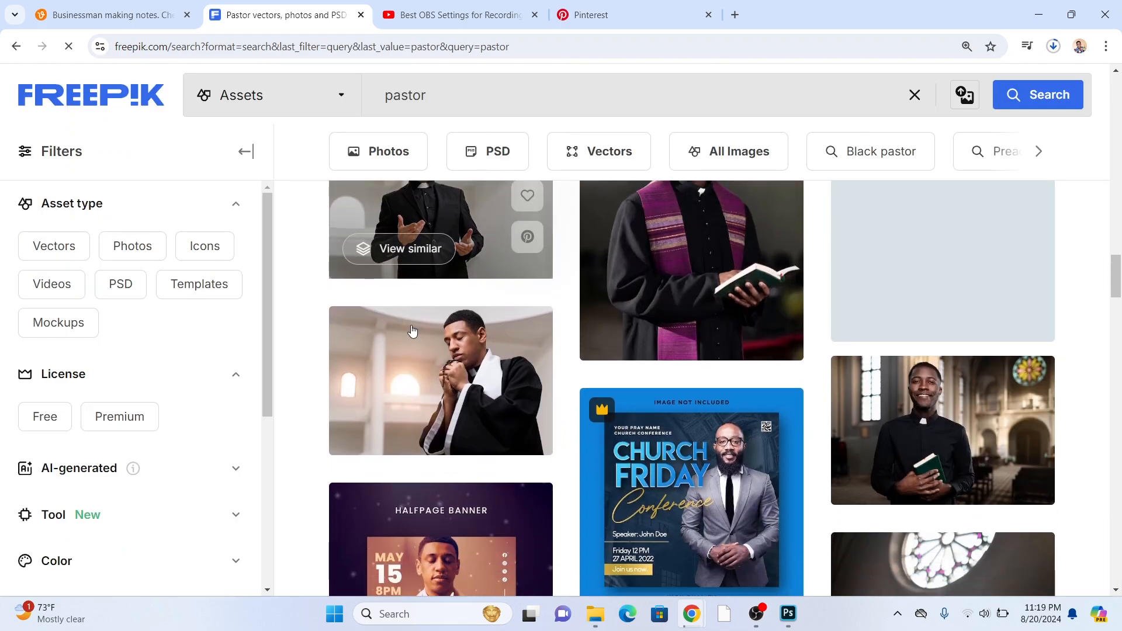
{"action": "scroll", "coordinate": [515, 417], "scroll_direction": "down", "scroll_amount": 9}
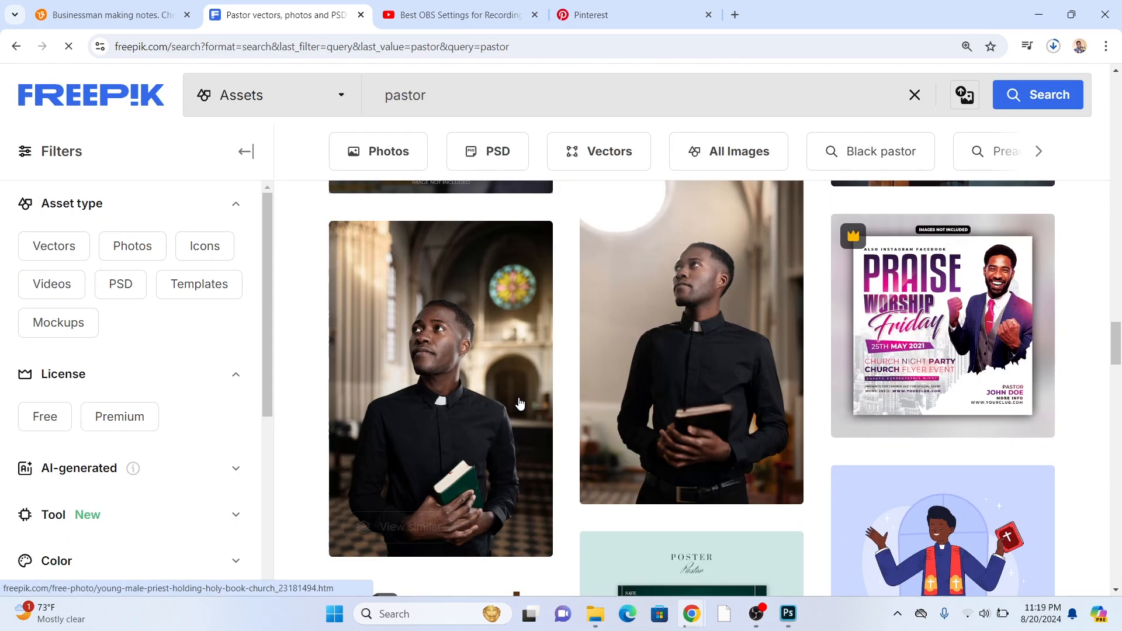
{"action": "scroll", "coordinate": [470, 383], "scroll_direction": "down", "scroll_amount": 5}
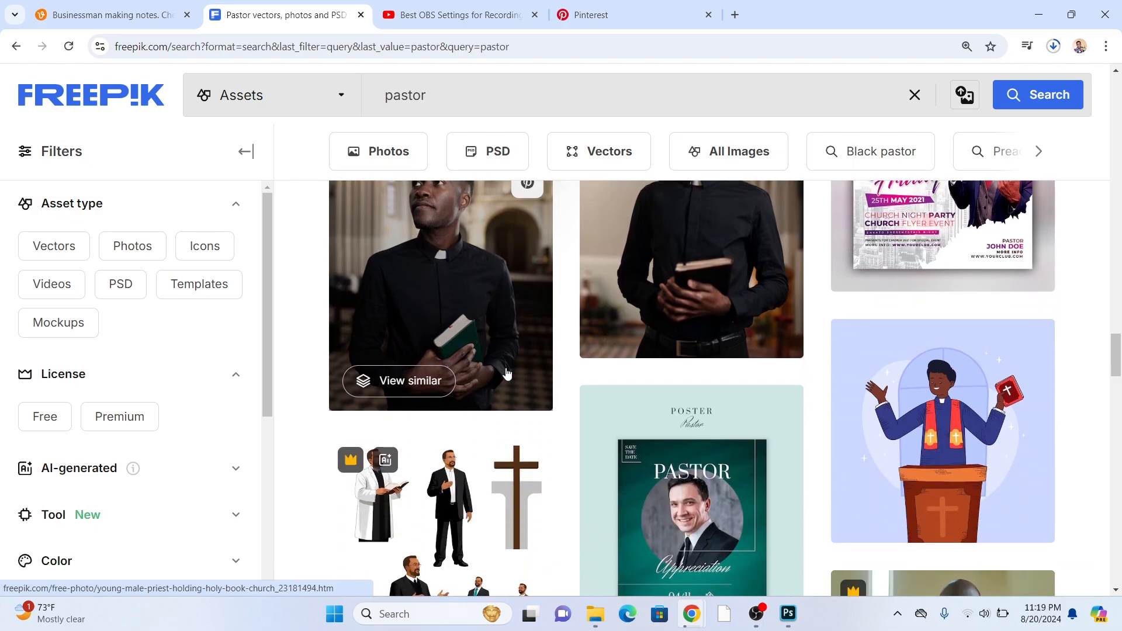
{"action": "scroll", "coordinate": [519, 375], "scroll_direction": "down", "scroll_amount": 8}
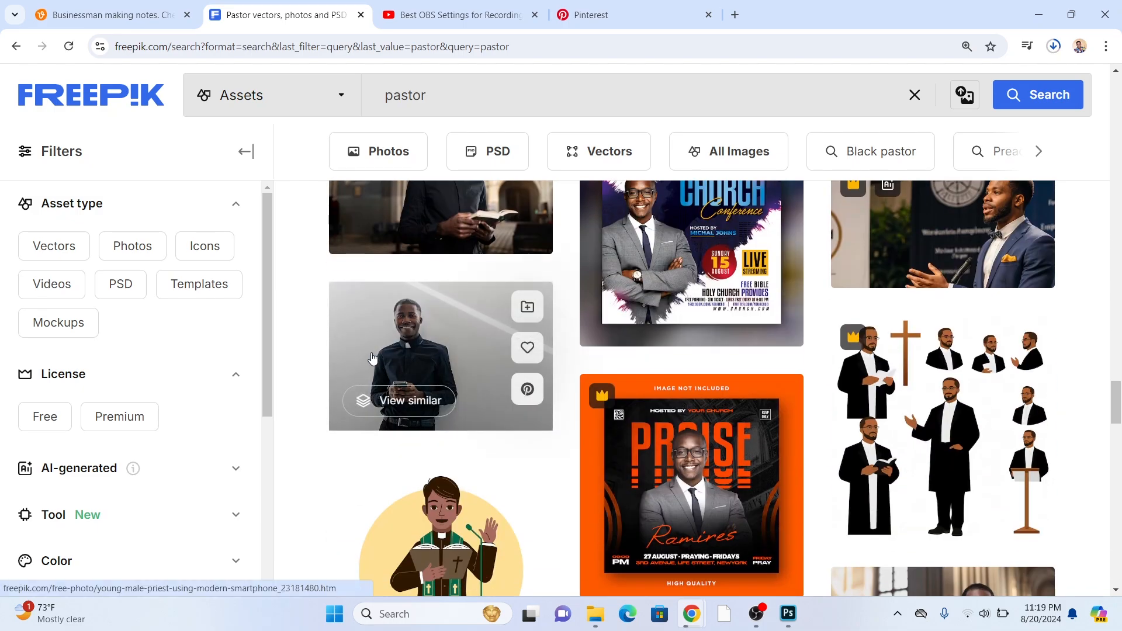
{"action": "left_click", "coordinate": [372, 358]}
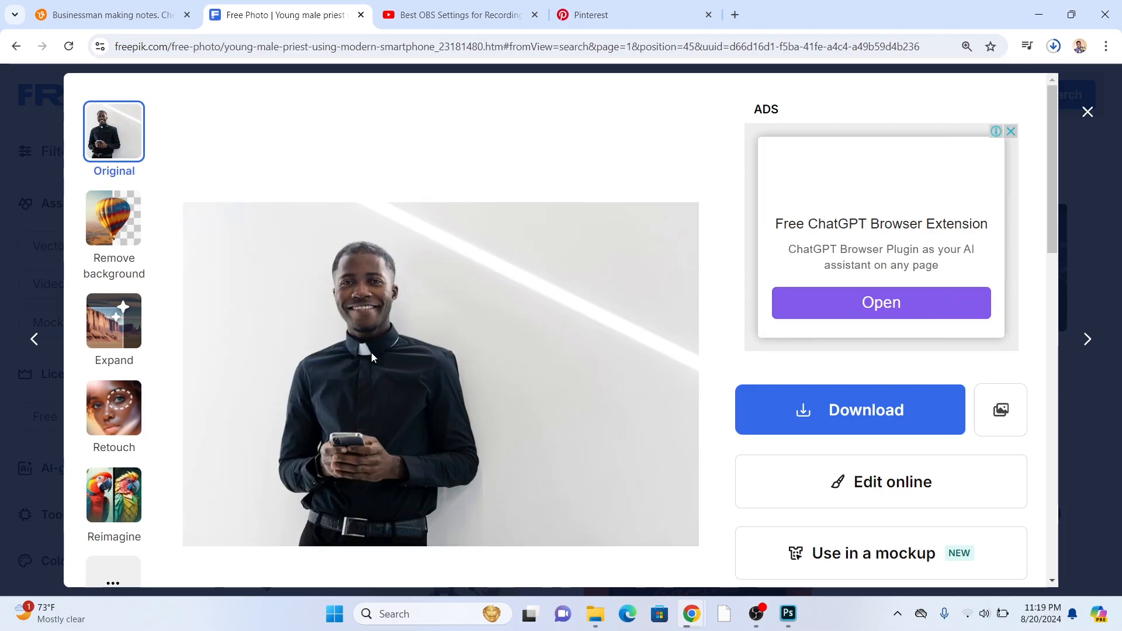
{"action": "scroll", "coordinate": [481, 355], "scroll_direction": "down", "scroll_amount": 4}
{"action": "scroll", "coordinate": [480, 355], "scroll_direction": "up", "scroll_amount": 3}
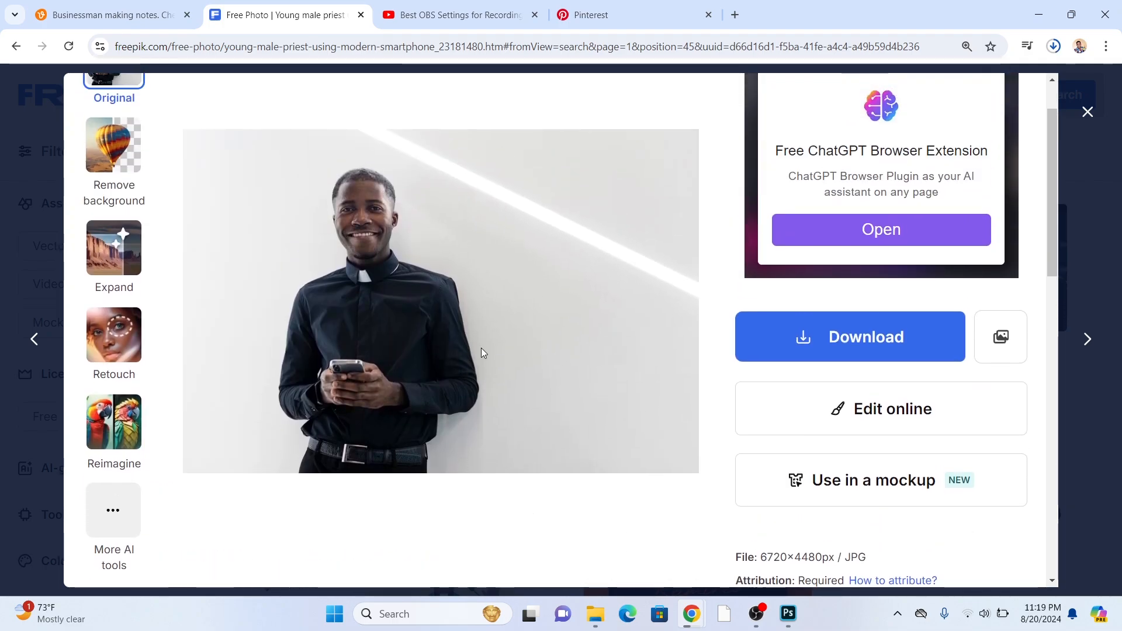
{"action": "left_click", "coordinate": [1088, 112]}
{"action": "scroll", "coordinate": [500, 441], "scroll_direction": "down", "scroll_amount": 9}
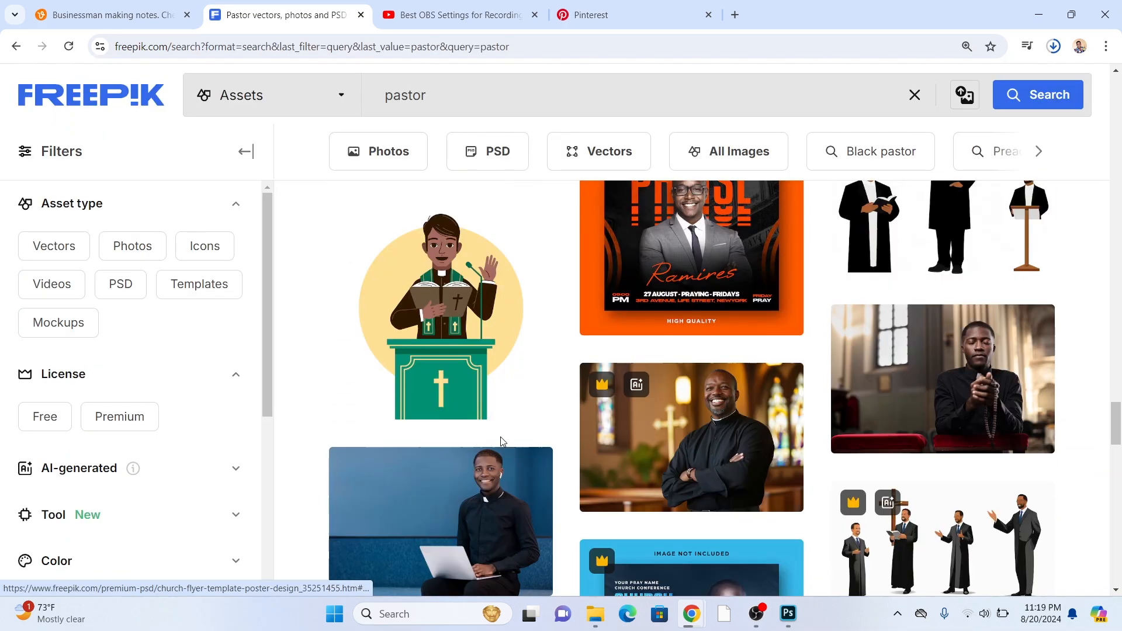
{"action": "scroll", "coordinate": [517, 414], "scroll_direction": "up", "scroll_amount": 3}
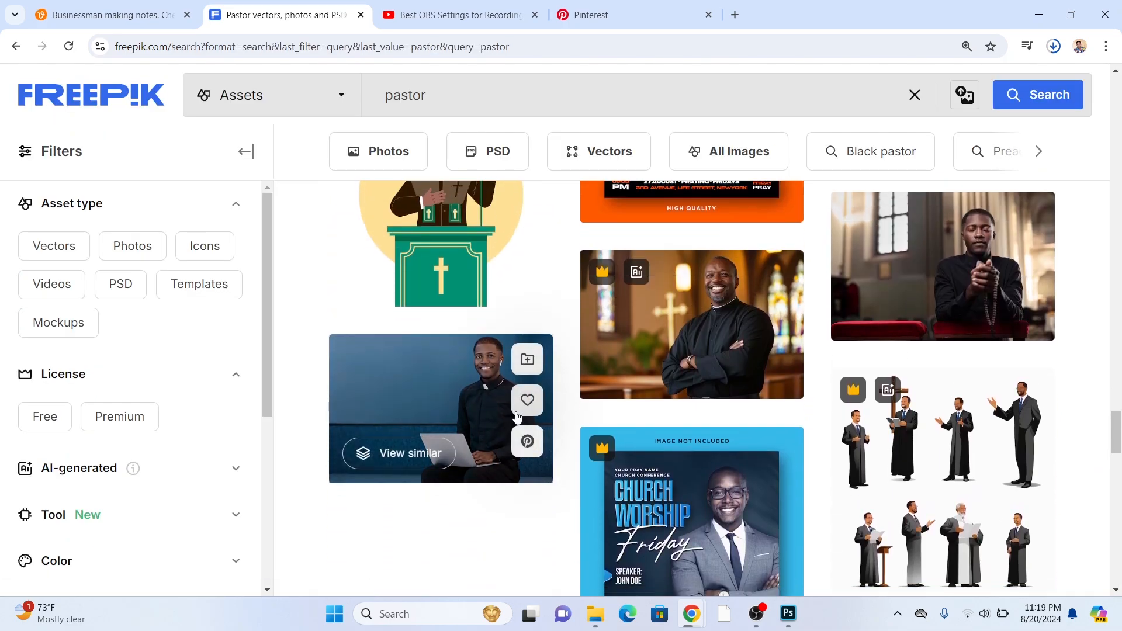
{"action": "scroll", "coordinate": [518, 415], "scroll_direction": "down", "scroll_amount": 7}
{"action": "scroll", "coordinate": [518, 409], "scroll_direction": "up", "scroll_amount": 1}
{"action": "scroll", "coordinate": [526, 391], "scroll_direction": "up", "scroll_amount": 15}
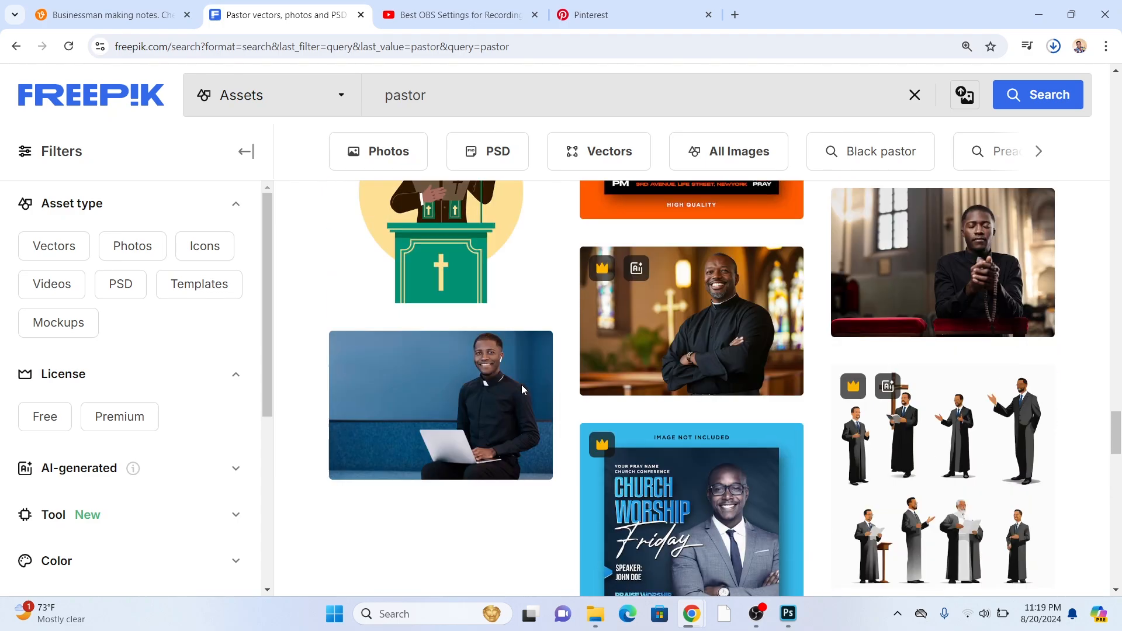
{"action": "scroll", "coordinate": [526, 380], "scroll_direction": "up", "scroll_amount": 6}
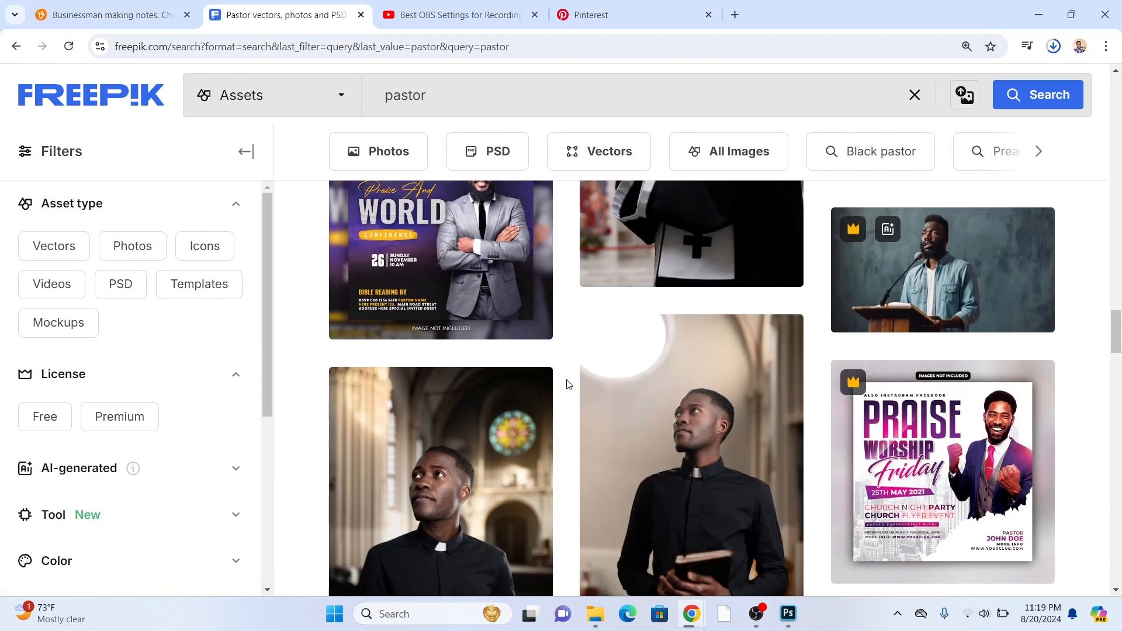
Download the free photo of the young male priest with a bible in church and close its preview
{"action": "left_click", "coordinate": [714, 430]}
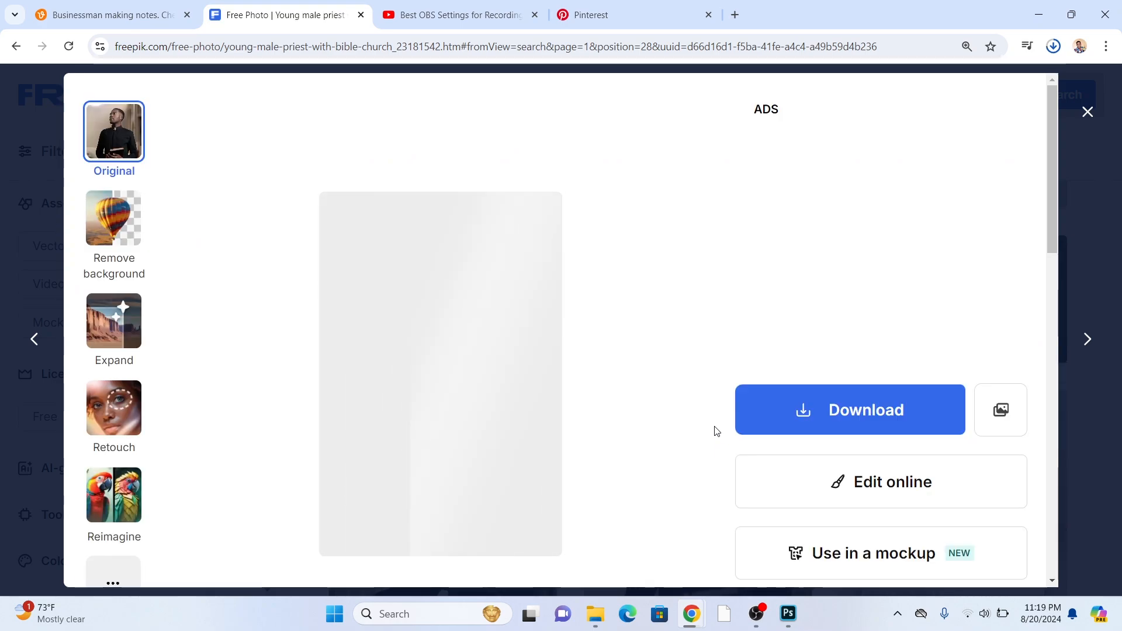
{"action": "left_click", "coordinate": [834, 423]}
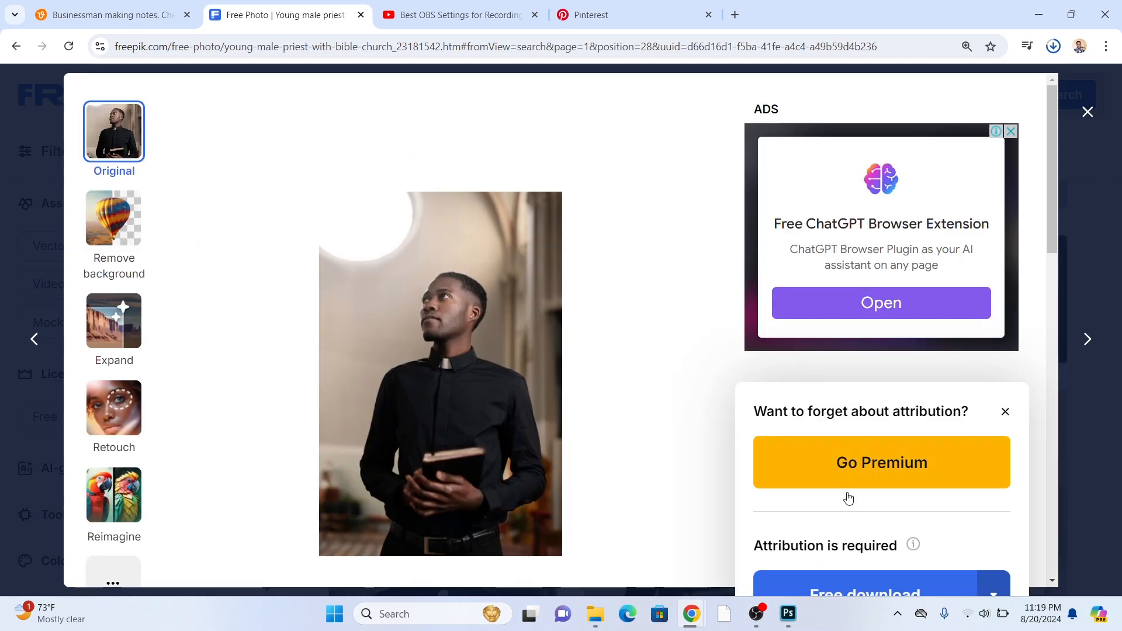
{"action": "left_click", "coordinate": [1005, 411]}
{"action": "left_click_drag", "start_coordinate": [1051, 237], "coordinate": [1062, 316]}
{"action": "left_click", "coordinate": [903, 224]}
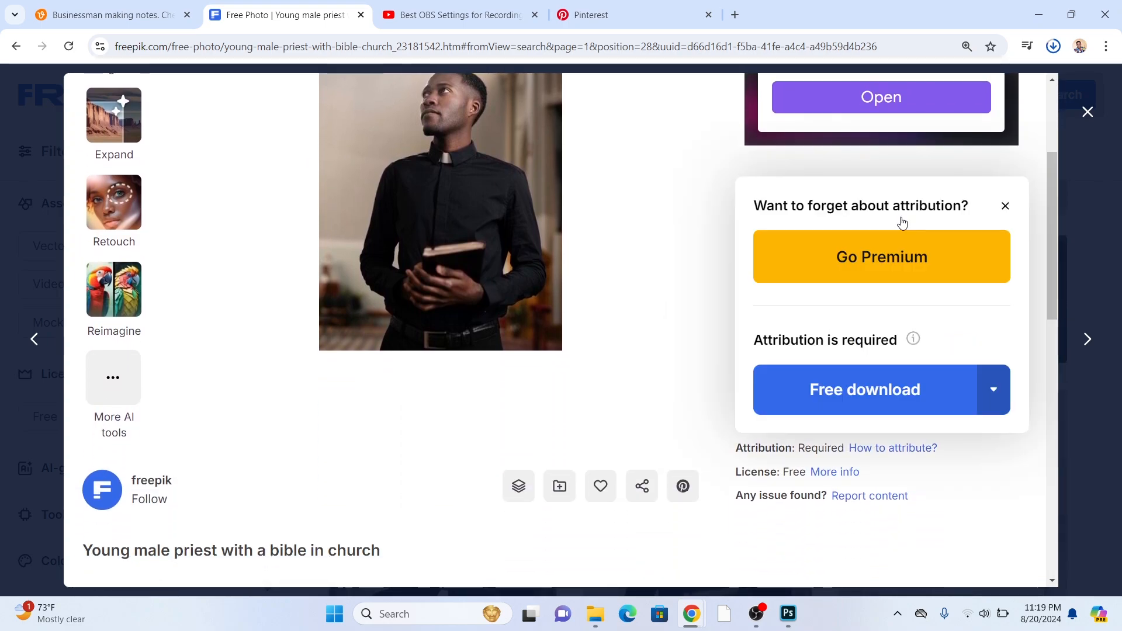
{"action": "left_click", "coordinate": [859, 379]}
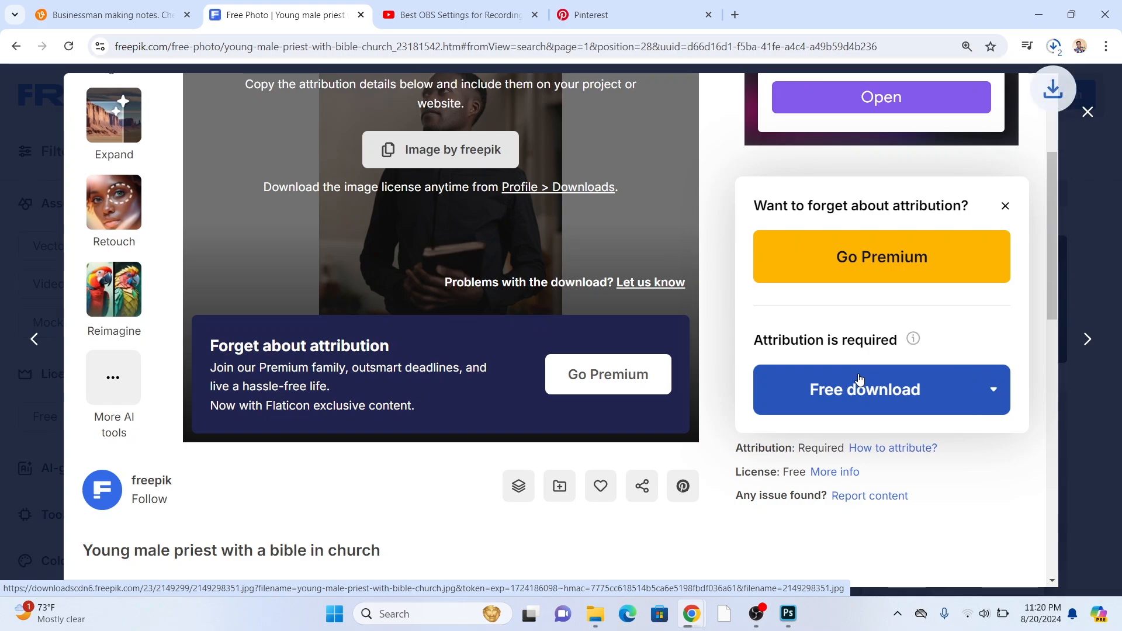
{"action": "left_click", "coordinate": [1090, 111]}
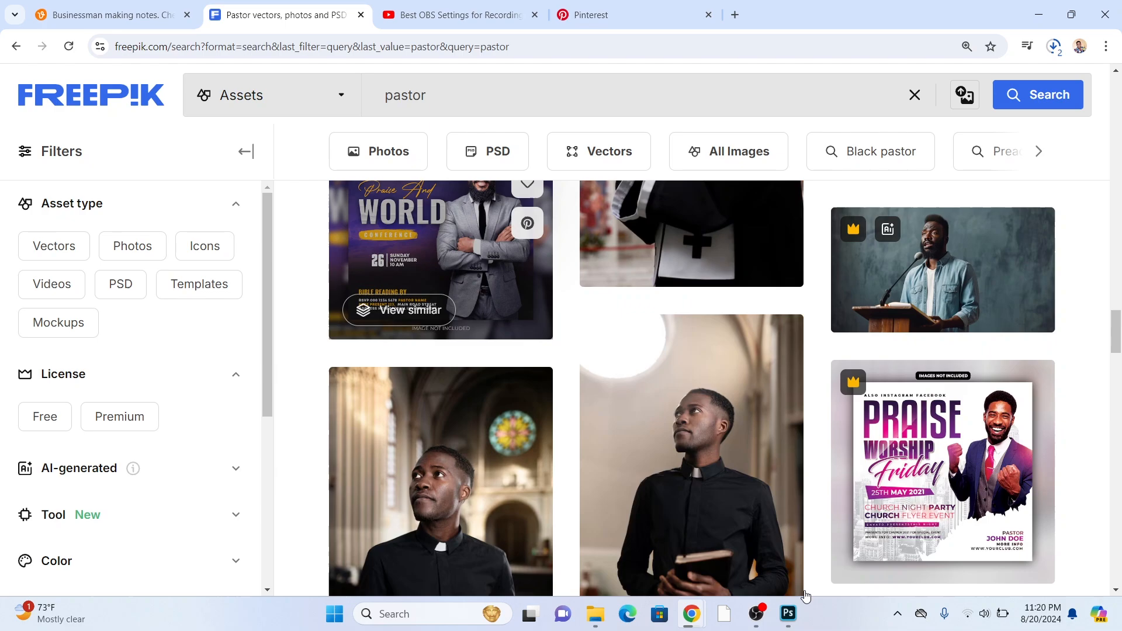
Switch to Photoshop and open the medium-shot-priest-praying-with-cross image from the Downloads folder
{"action": "left_click", "coordinate": [788, 613]}
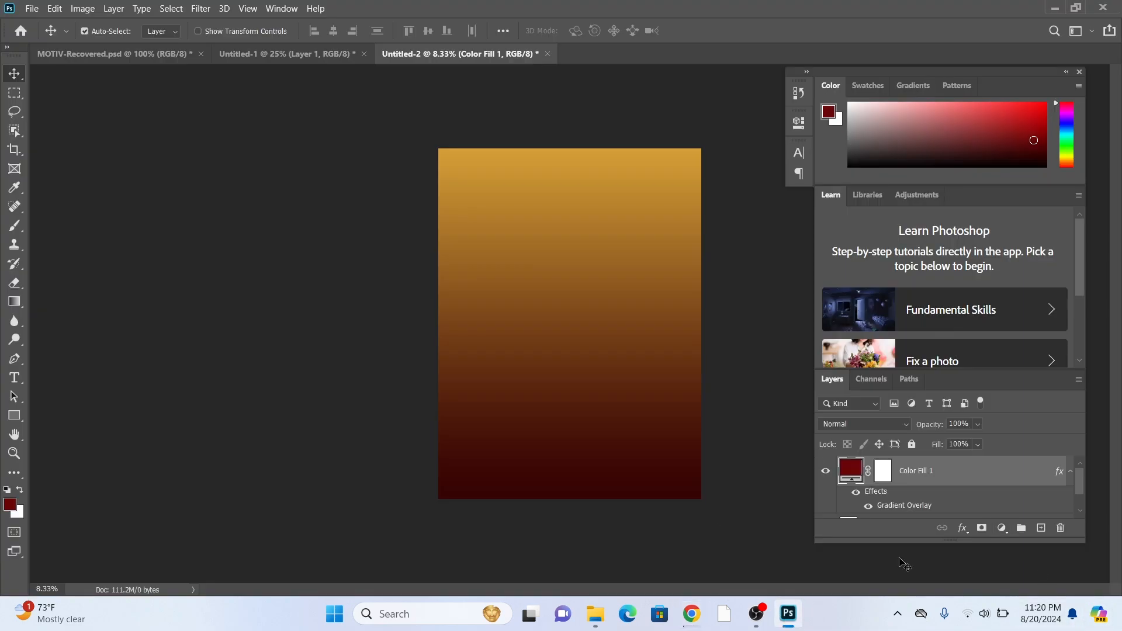
{"action": "left_click", "coordinate": [32, 9]}
{"action": "left_click", "coordinate": [47, 34]}
{"action": "scroll", "coordinate": [68, 175], "scroll_direction": "up", "scroll_amount": 5}
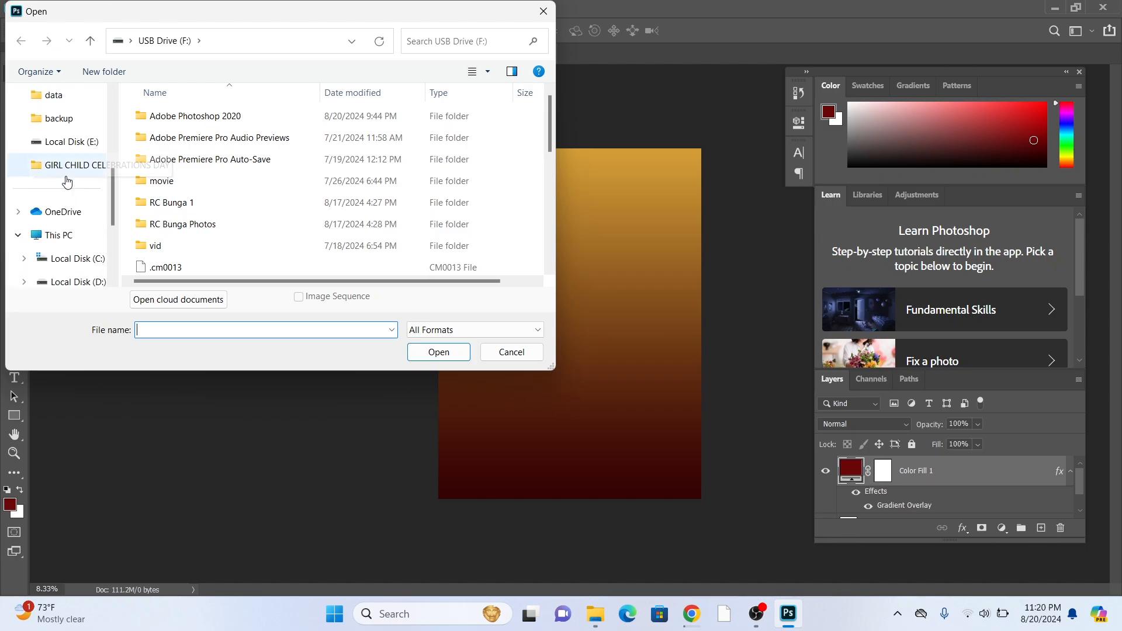
{"action": "left_click", "coordinate": [66, 141]}
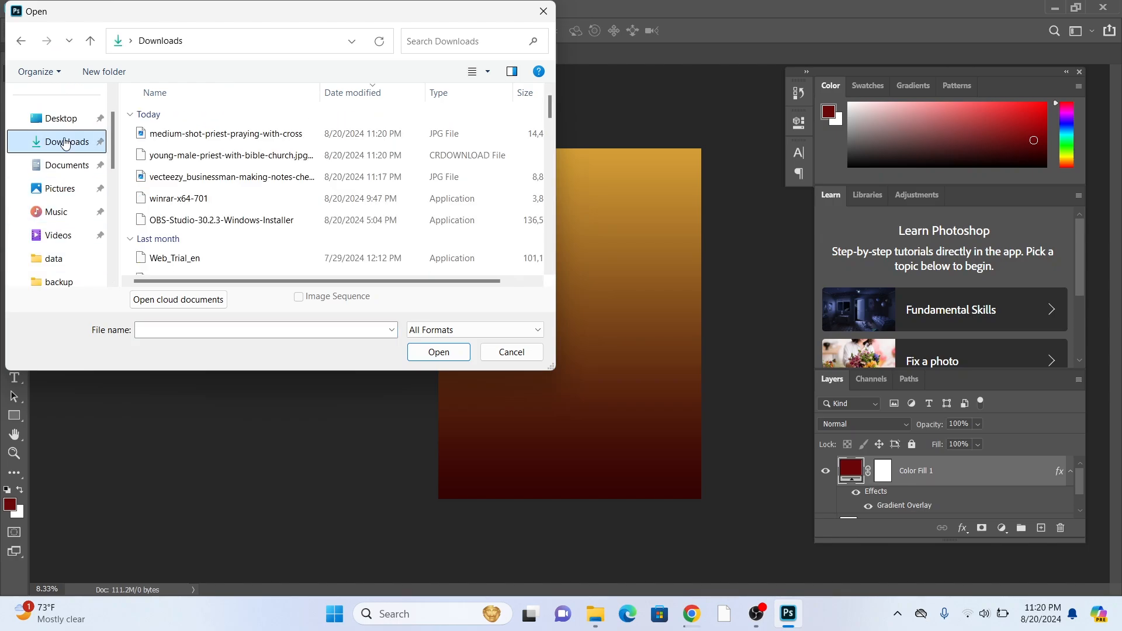
{"action": "left_click", "coordinate": [184, 134]}
{"action": "left_click", "coordinate": [411, 354]}
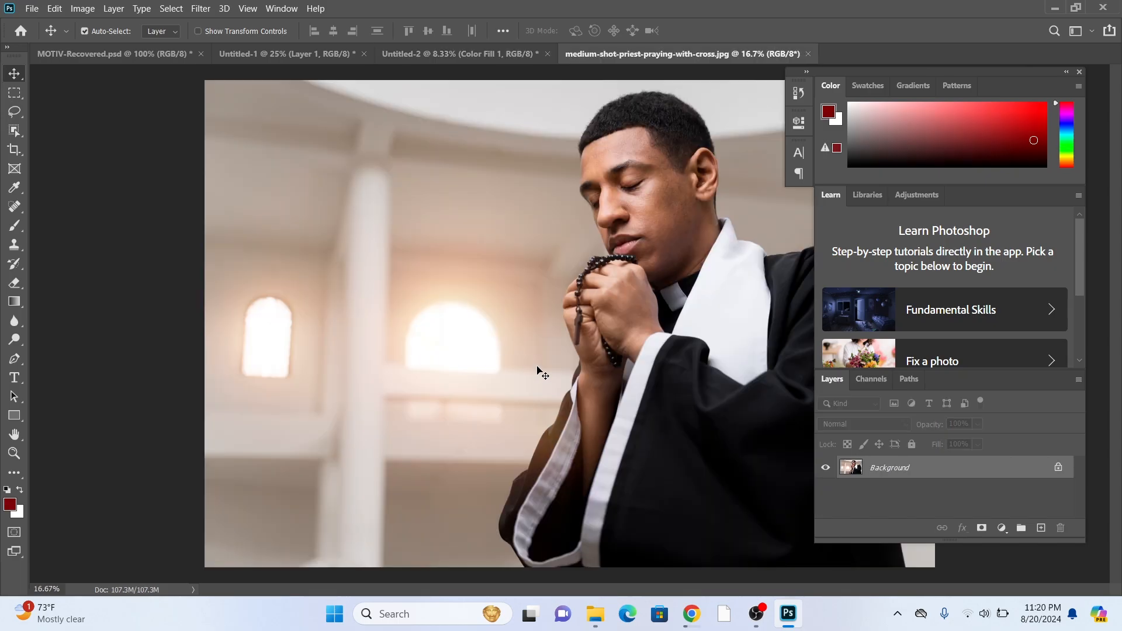
Mask out the background around the praying priest using Select and Mask with Select Subject, previewed as an Overlay at 100% opacity
{"action": "key", "text": "ctrl+minus"}
{"action": "key", "text": "ctrl+minus"}
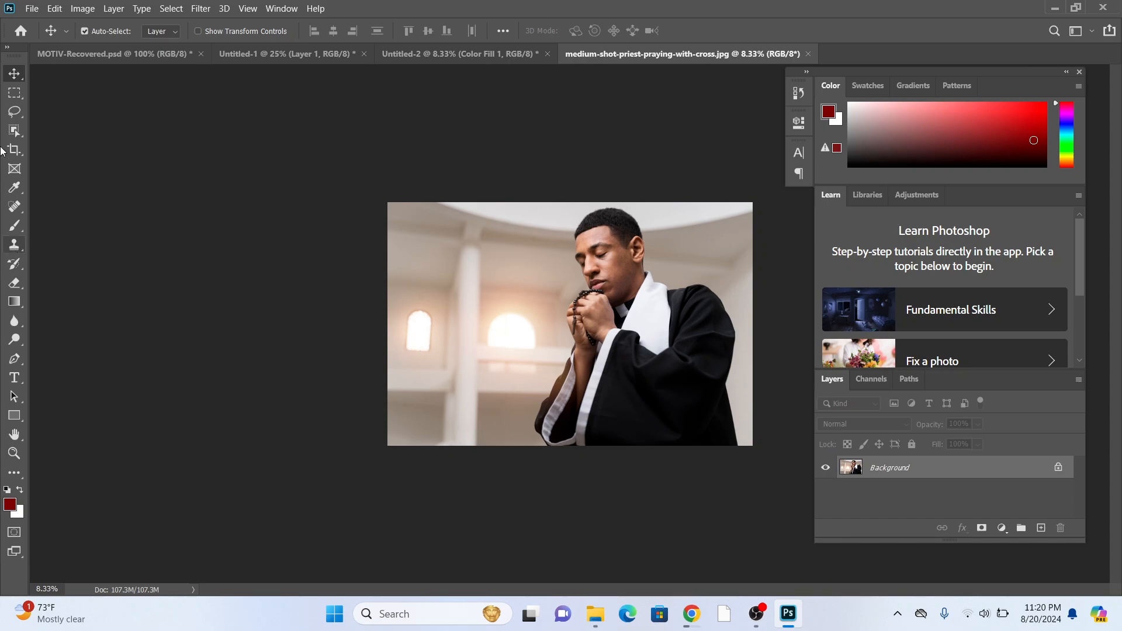
{"action": "left_click", "coordinate": [15, 131]}
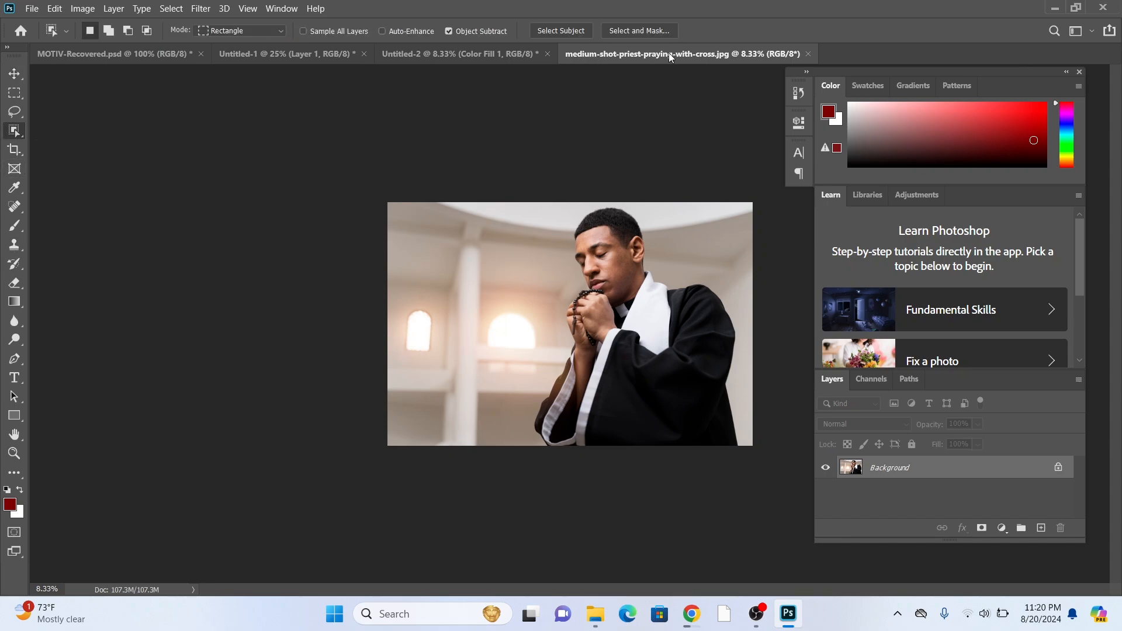
{"action": "left_click", "coordinate": [632, 27]}
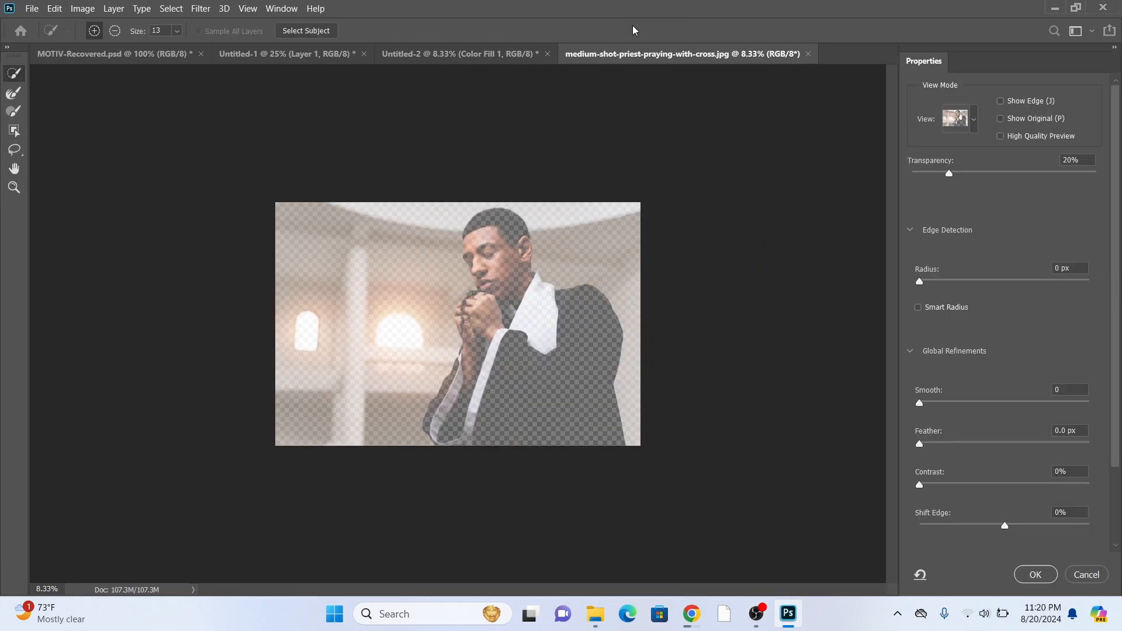
{"action": "left_click", "coordinate": [974, 121]}
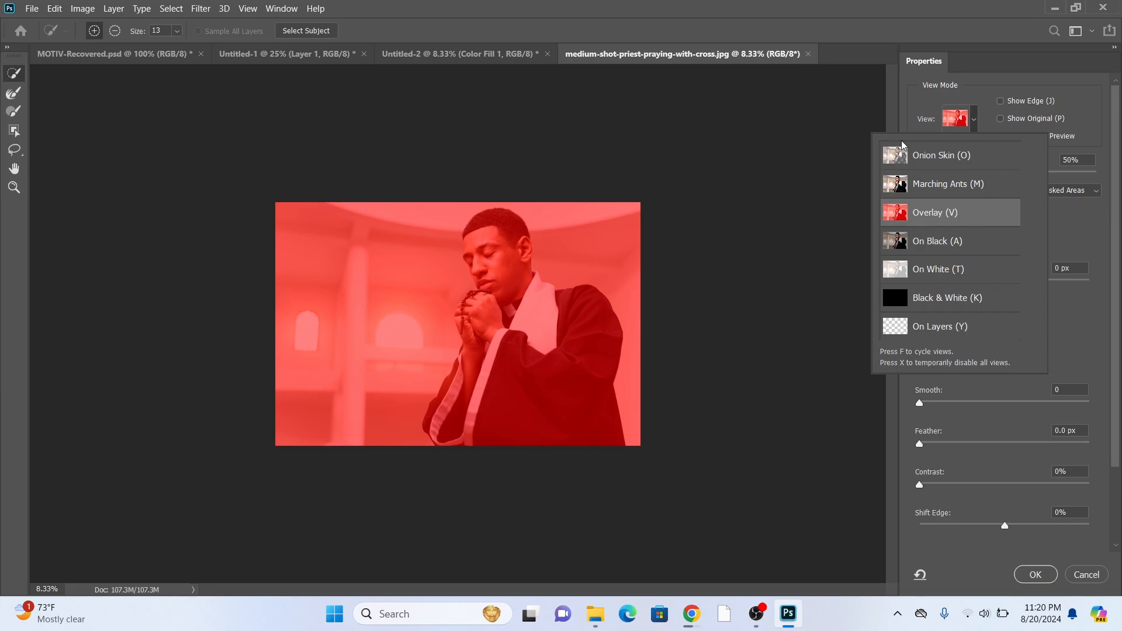
{"action": "left_click", "coordinate": [838, 152]}
{"action": "left_click_drag", "start_coordinate": [1106, 175], "coordinate": [1109, 176]}
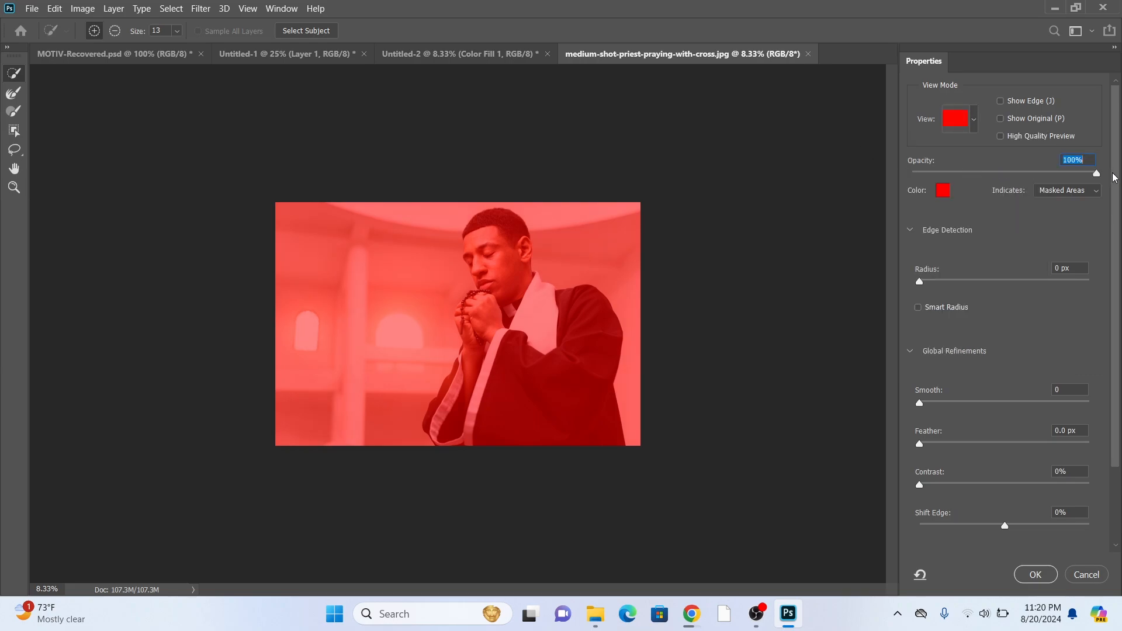
{"action": "left_click", "coordinate": [308, 32]}
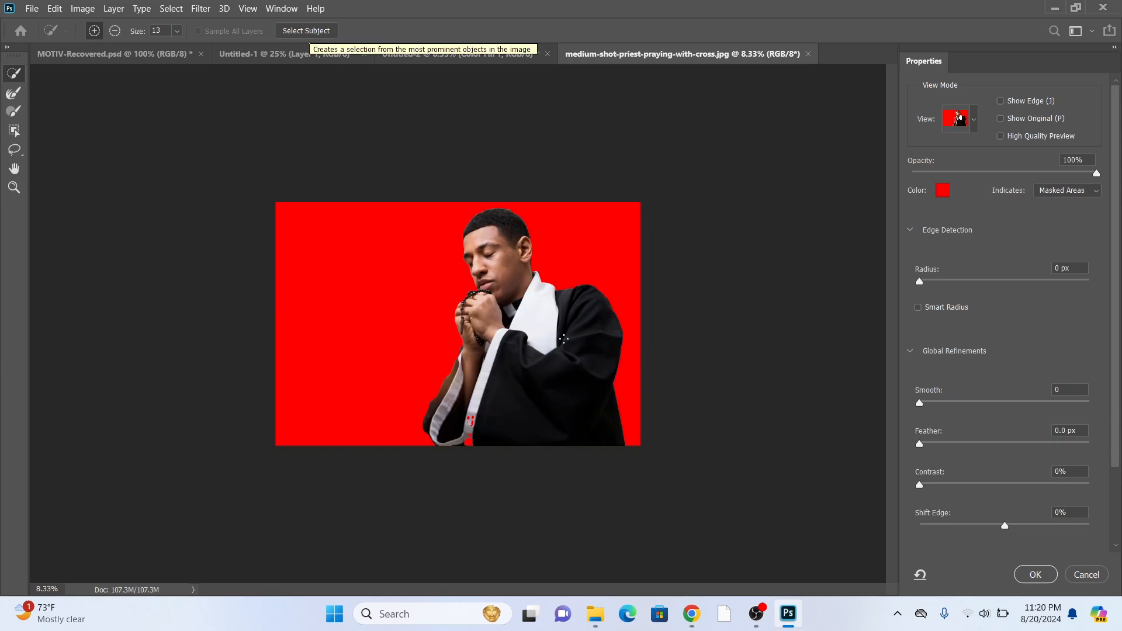
{"action": "left_click", "coordinate": [1035, 575]}
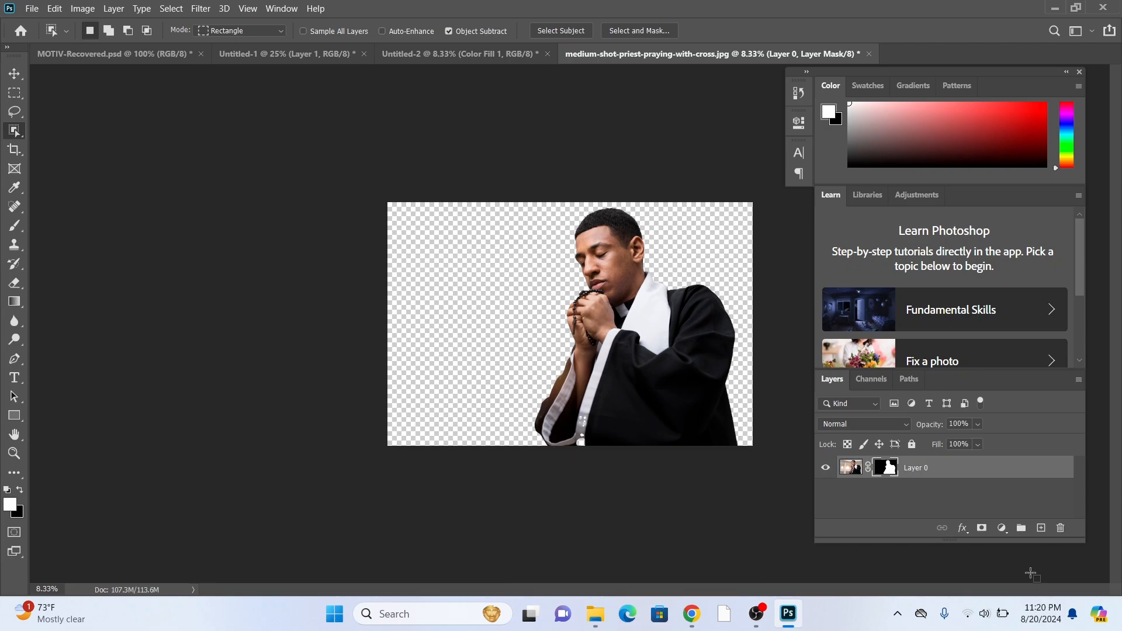
Place the cut-out praying priest onto the gradient poster in the Untitled-2 document
{"action": "left_click", "coordinate": [14, 74]}
{"action": "left_click_drag", "start_coordinate": [624, 286], "coordinate": [532, 291]}
{"action": "key", "text": "ctrl+plus"}
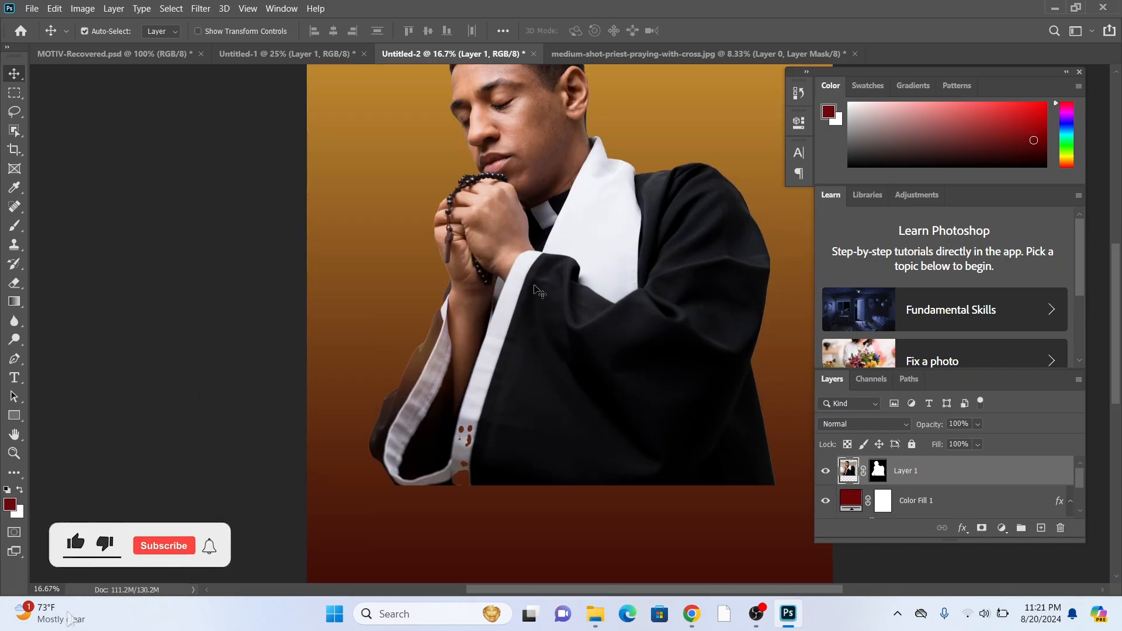
{"action": "scroll", "coordinate": [535, 285], "scroll_direction": "up", "scroll_amount": 1}
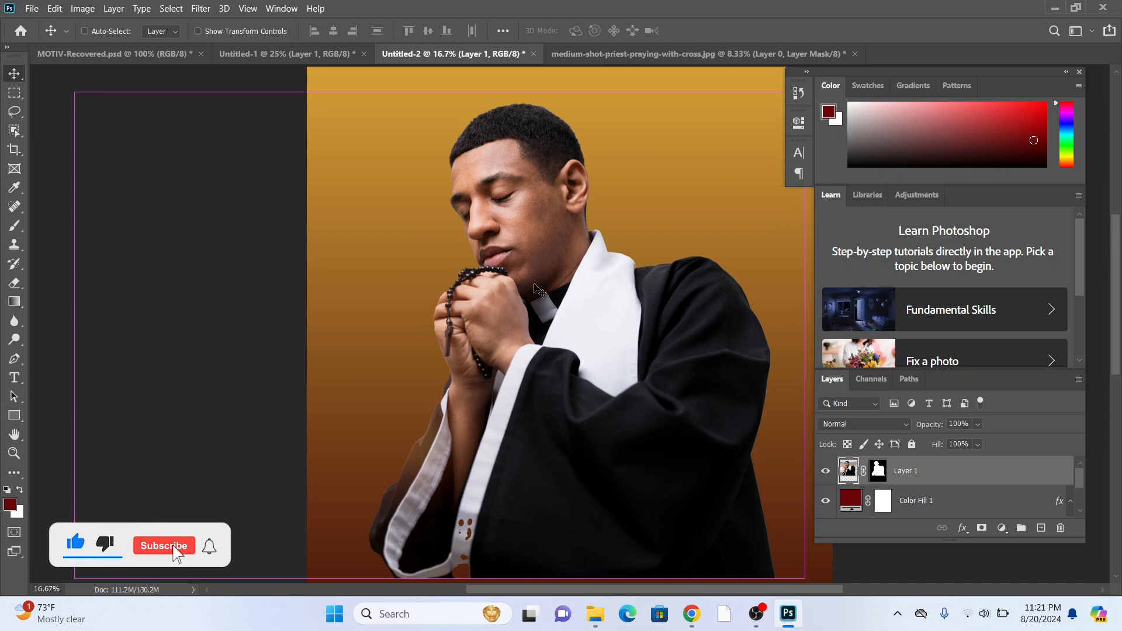
{"action": "key", "text": "ctrl+minus"}
{"action": "key", "text": "ctrl+minus"}
{"action": "key", "text": "ctrl+minus"}
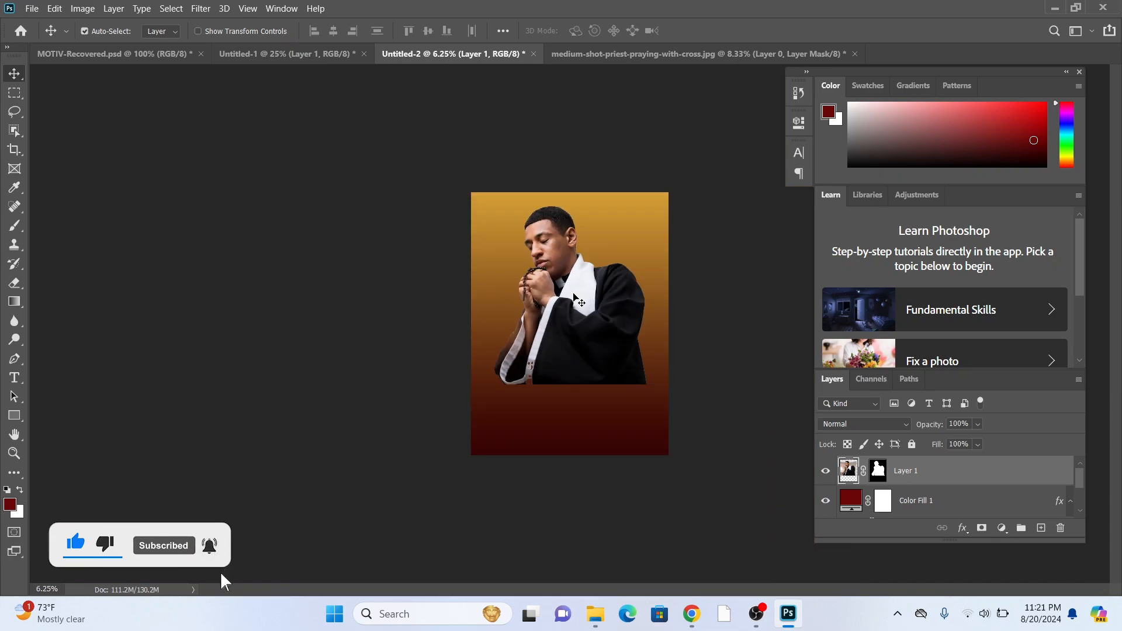
{"action": "key", "text": "ctrl+plus"}
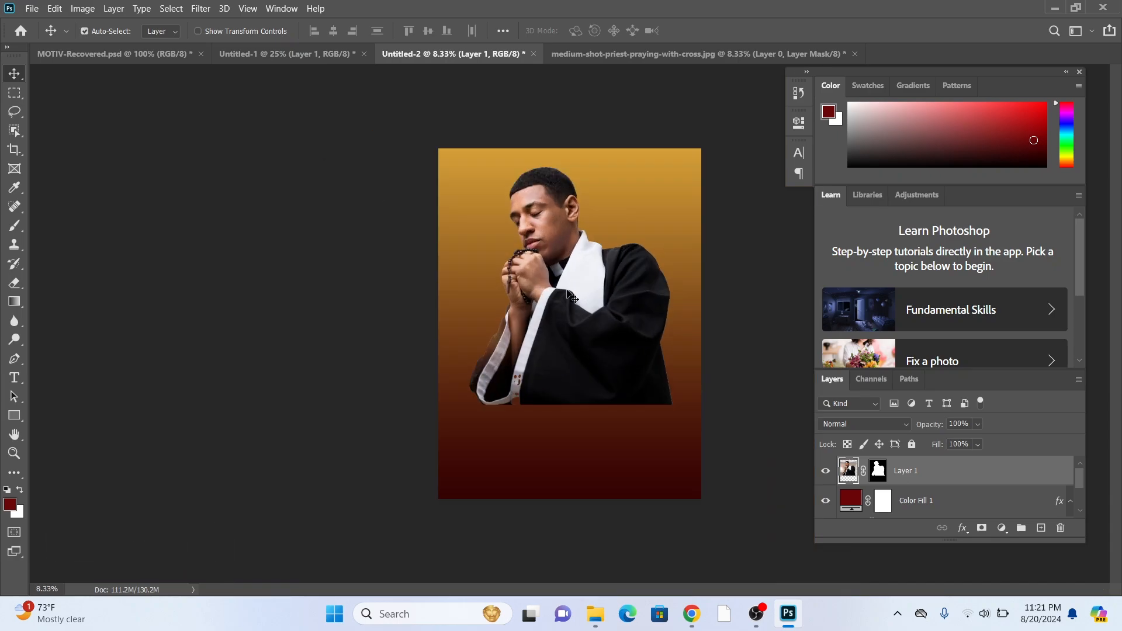
Scale the praying priest down proportionally and position him in the upper middle of the poster
{"action": "key", "text": "ctrl+t"}
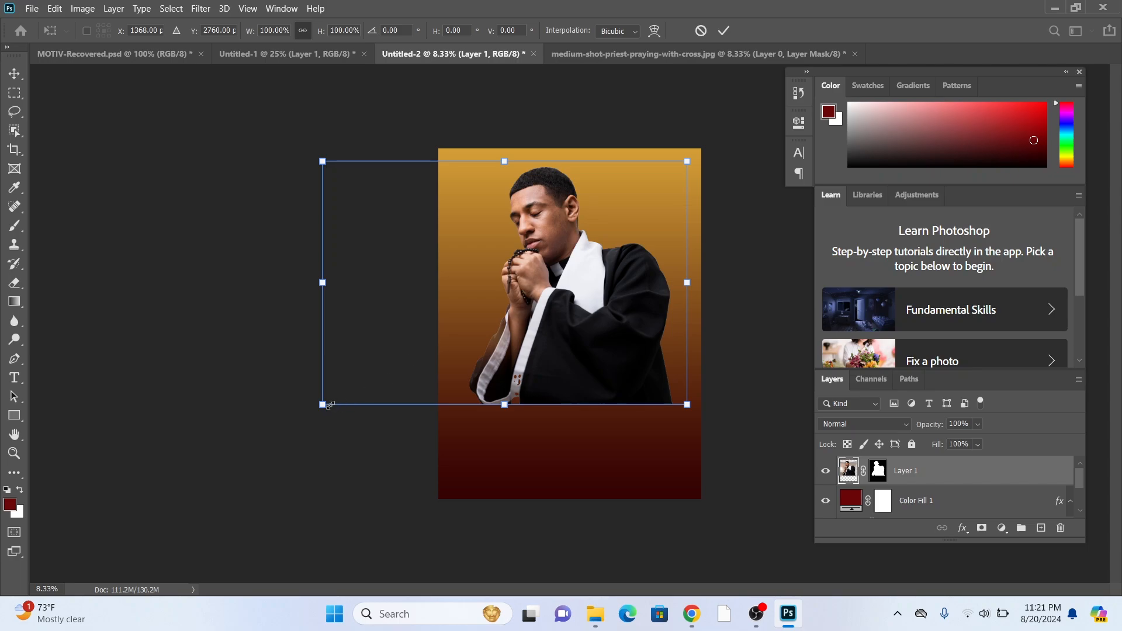
{"action": "left_click_drag", "start_coordinate": [321, 404], "coordinate": [386, 361]}
{"action": "key", "text": "Return"}
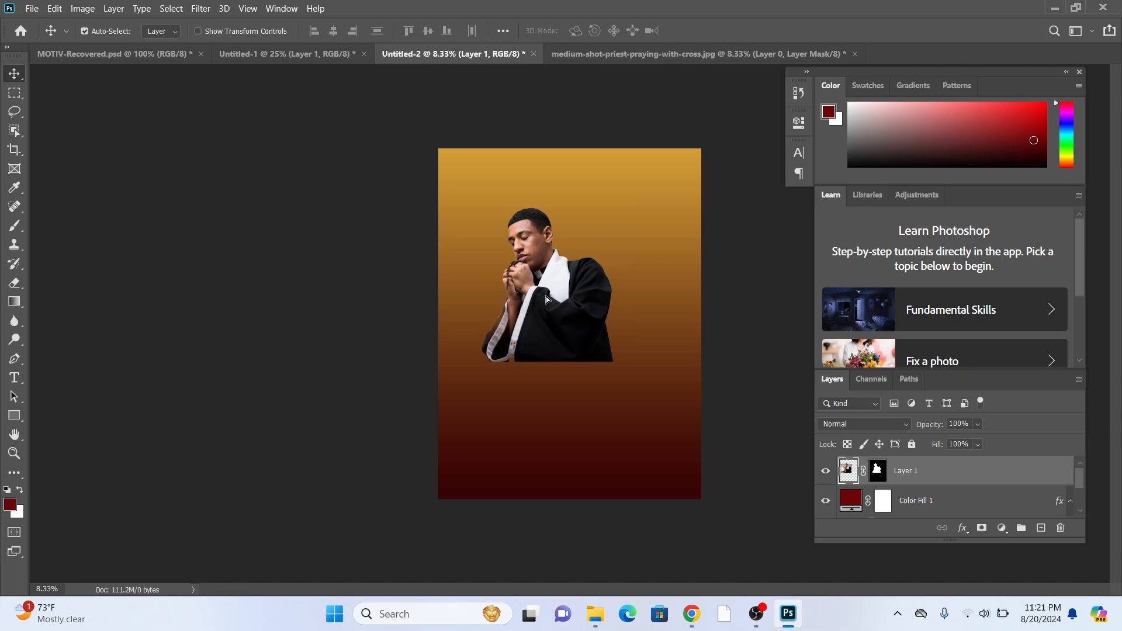
{"action": "left_click_drag", "start_coordinate": [547, 300], "coordinate": [572, 284]}
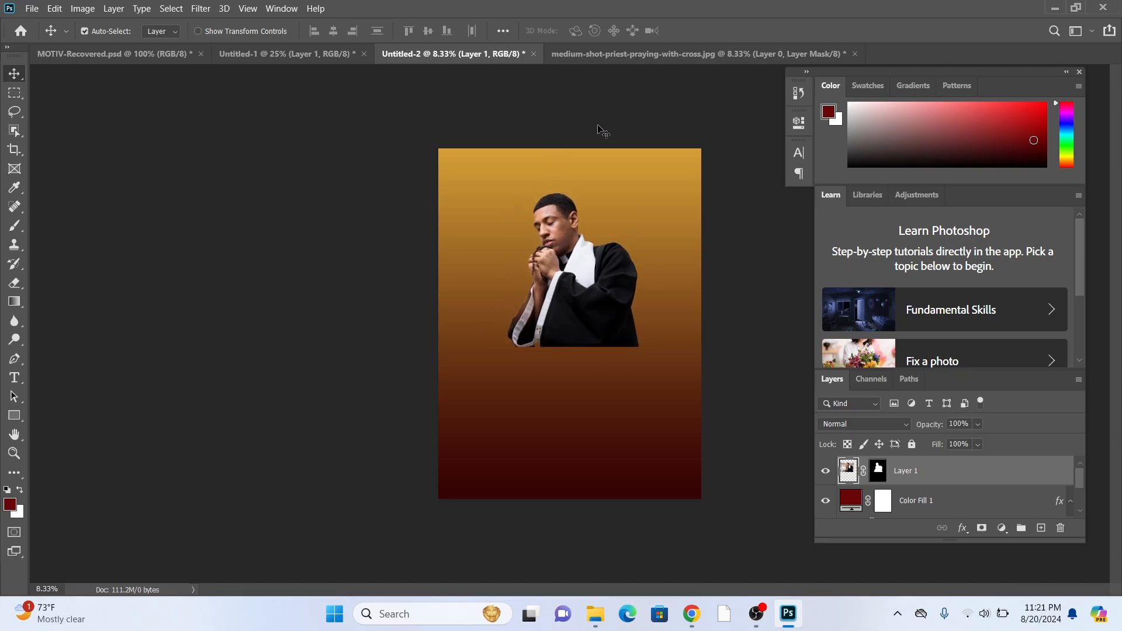
{"action": "left_click", "coordinate": [32, 8]}
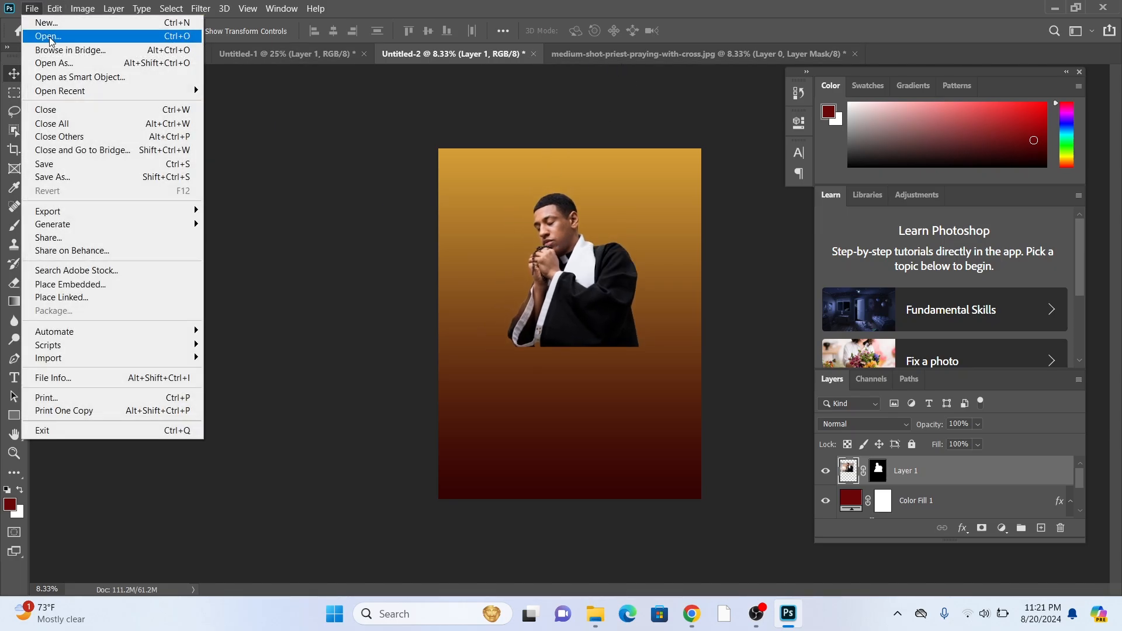
{"action": "left_click", "coordinate": [51, 38]}
{"action": "left_click", "coordinate": [193, 153]}
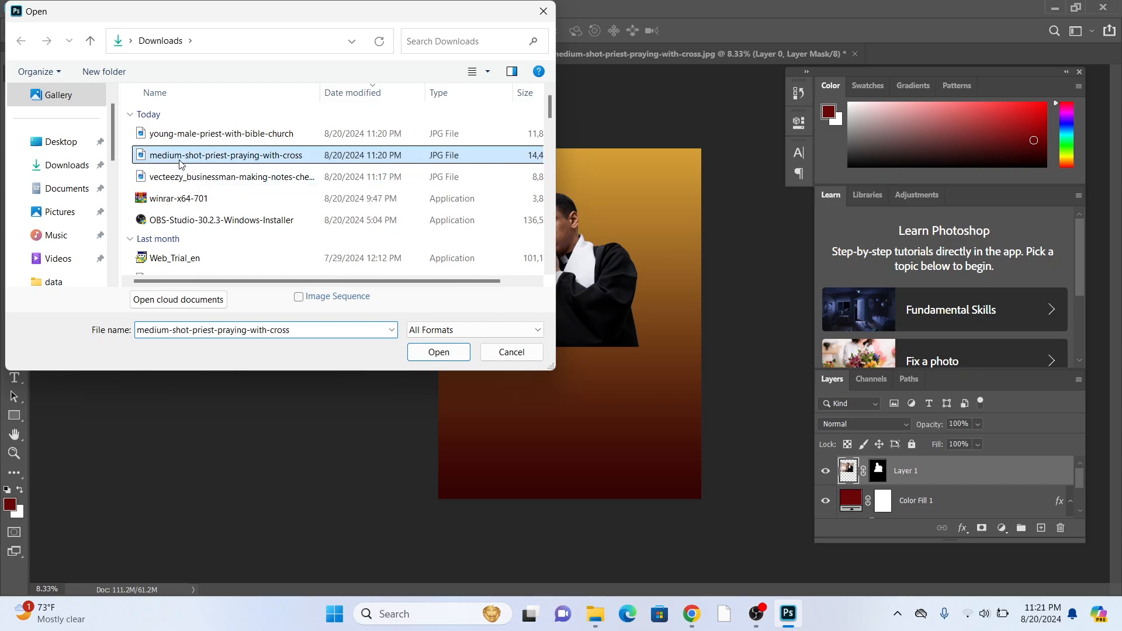
{"action": "left_click", "coordinate": [438, 351]}
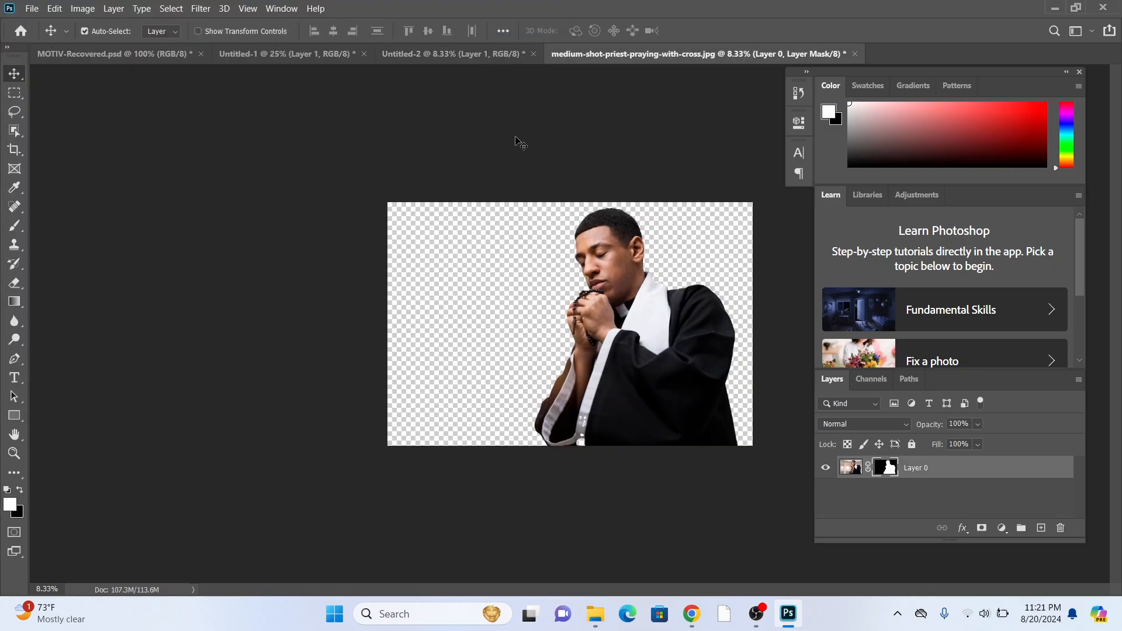
Close the medium-shot-priest-praying-with-cross document without saving its changes
{"action": "left_click", "coordinate": [492, 57]}
{"action": "left_click", "coordinate": [660, 55]}
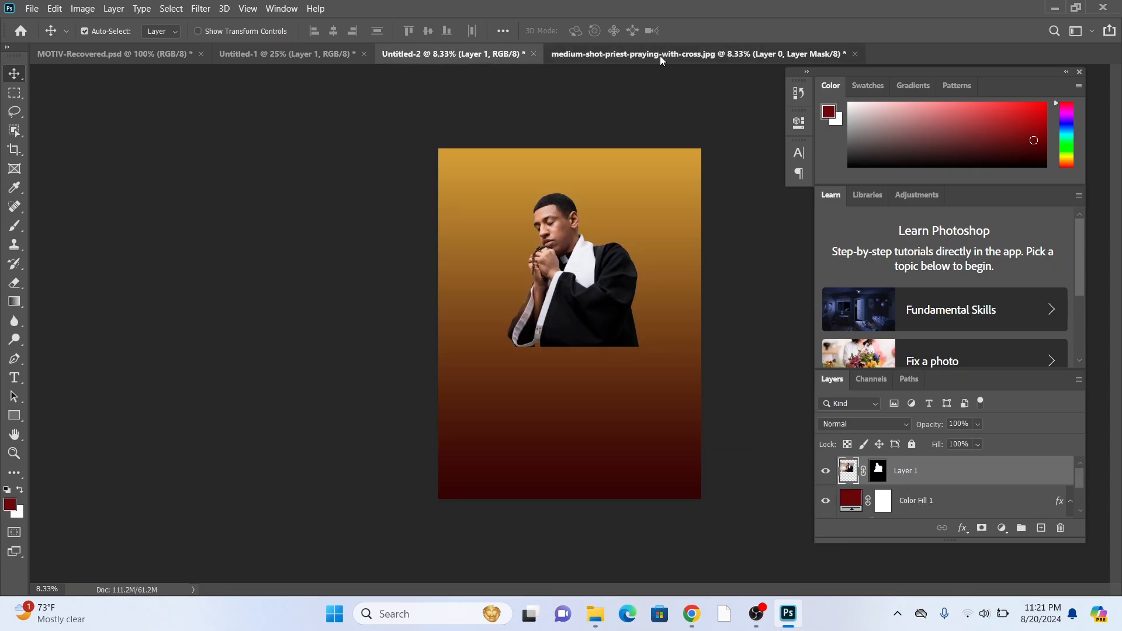
{"action": "left_click", "coordinate": [855, 54]}
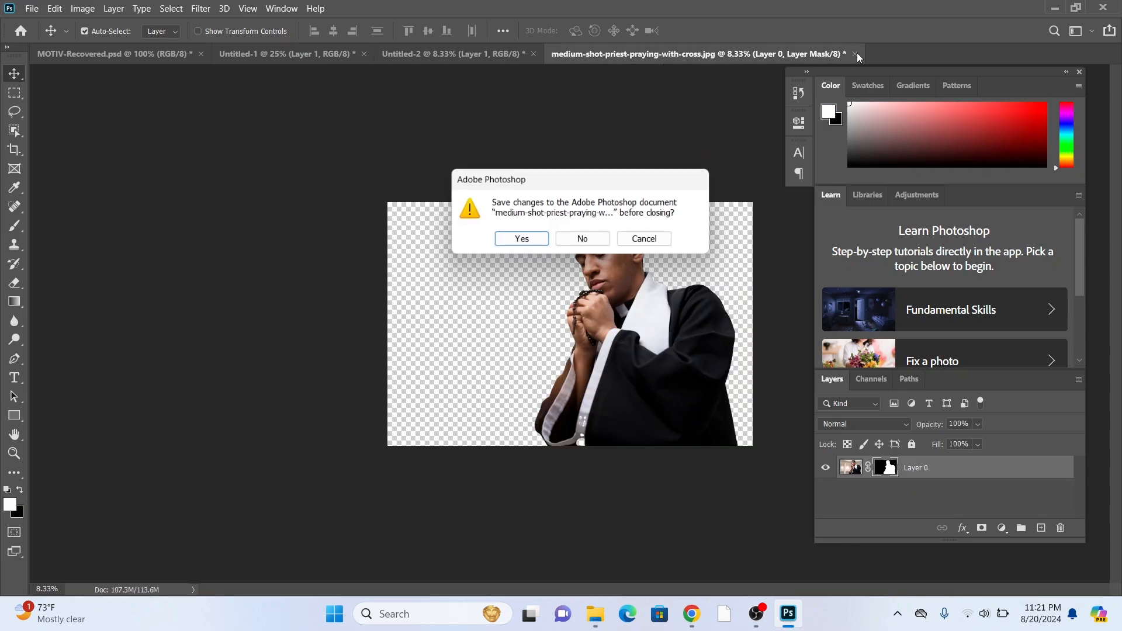
{"action": "left_click", "coordinate": [596, 238]}
{"action": "left_click", "coordinate": [32, 8]}
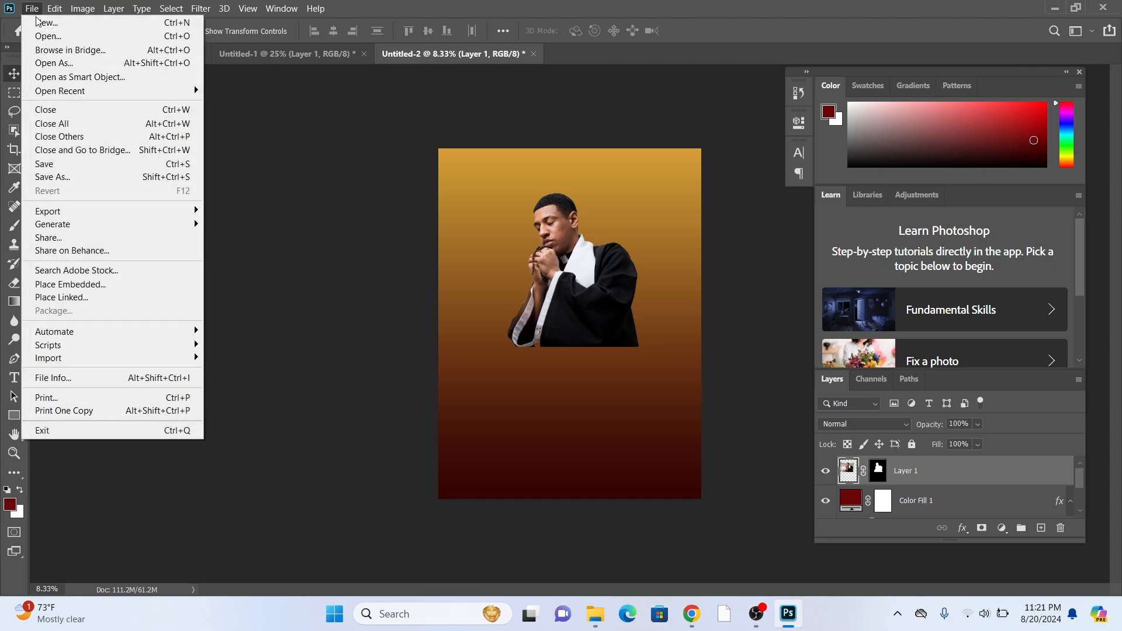
{"action": "left_click", "coordinate": [42, 36]}
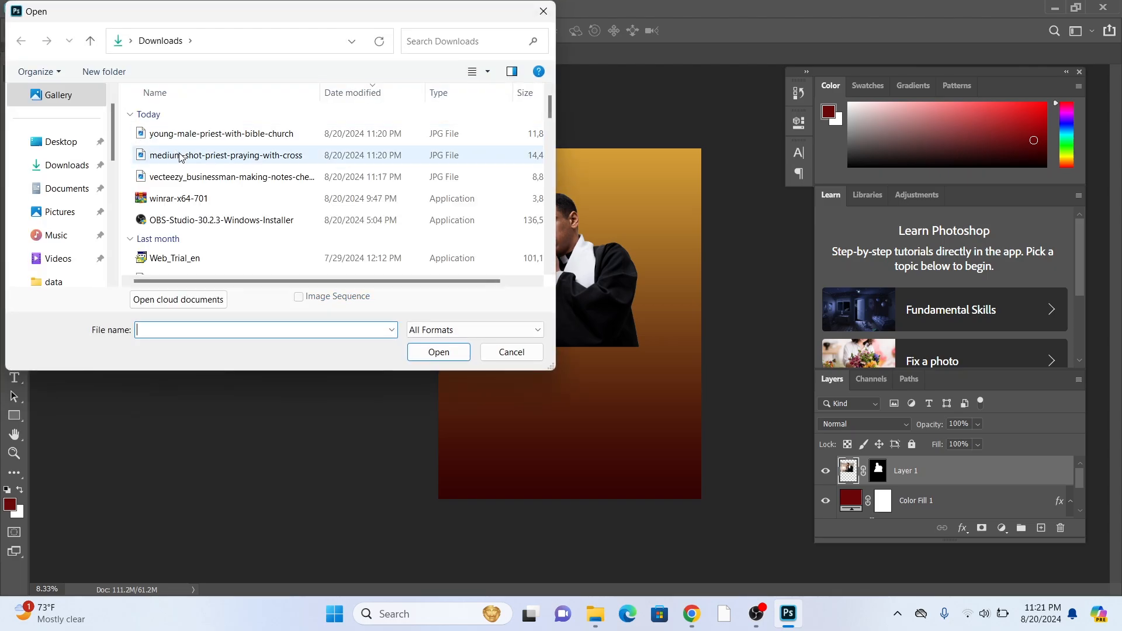
{"action": "left_click", "coordinate": [175, 156]}
{"action": "left_click", "coordinate": [424, 352]}
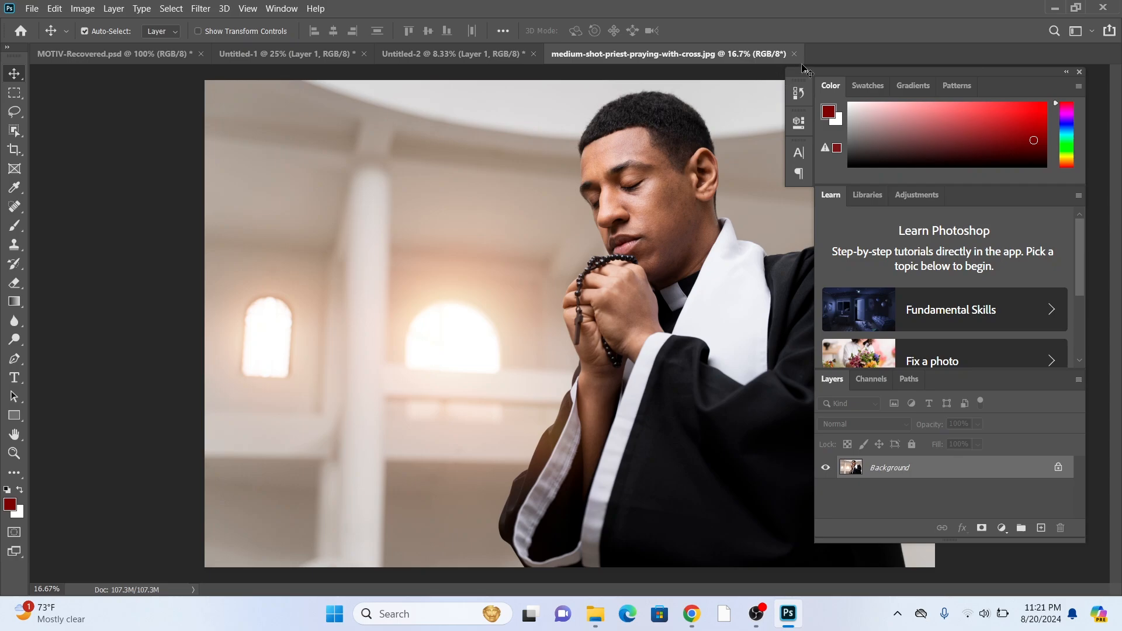
{"action": "left_click", "coordinate": [795, 53]}
Open the young-male-priest-with-bible-church image from the Downloads folder
{"action": "left_click", "coordinate": [32, 8]}
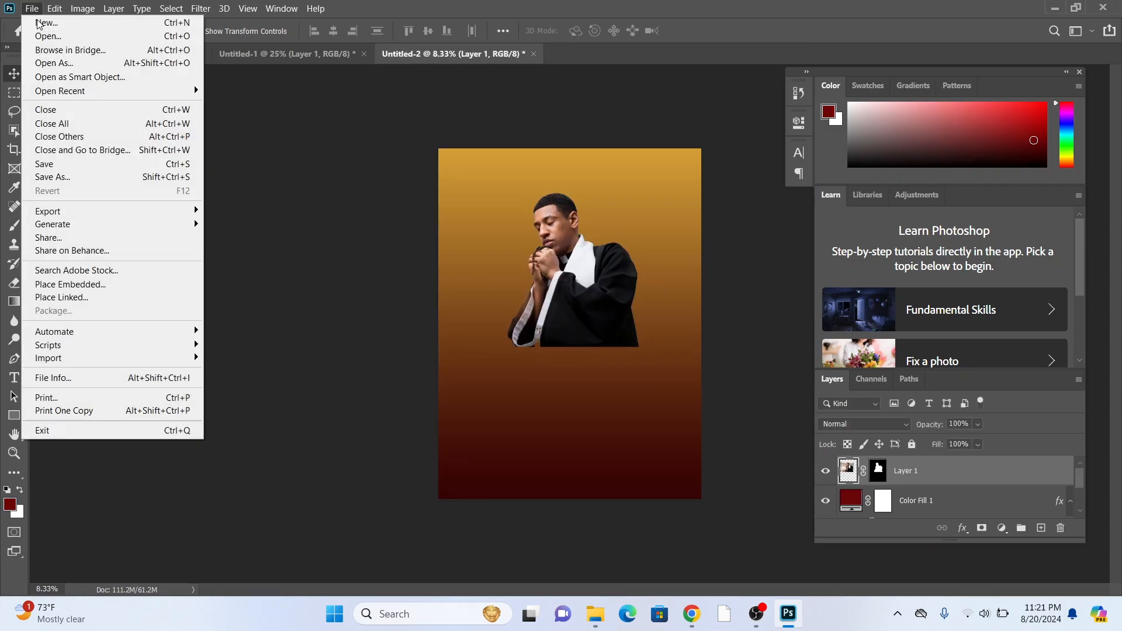
{"action": "left_click", "coordinate": [47, 36]}
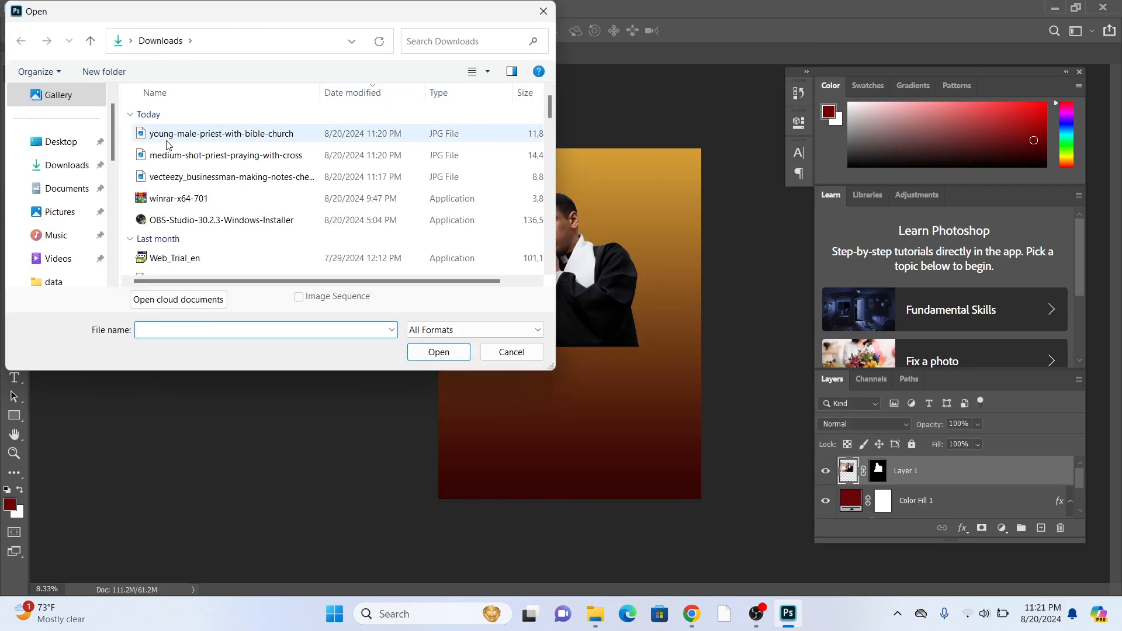
{"action": "left_click", "coordinate": [167, 145]}
{"action": "left_click", "coordinate": [420, 350]}
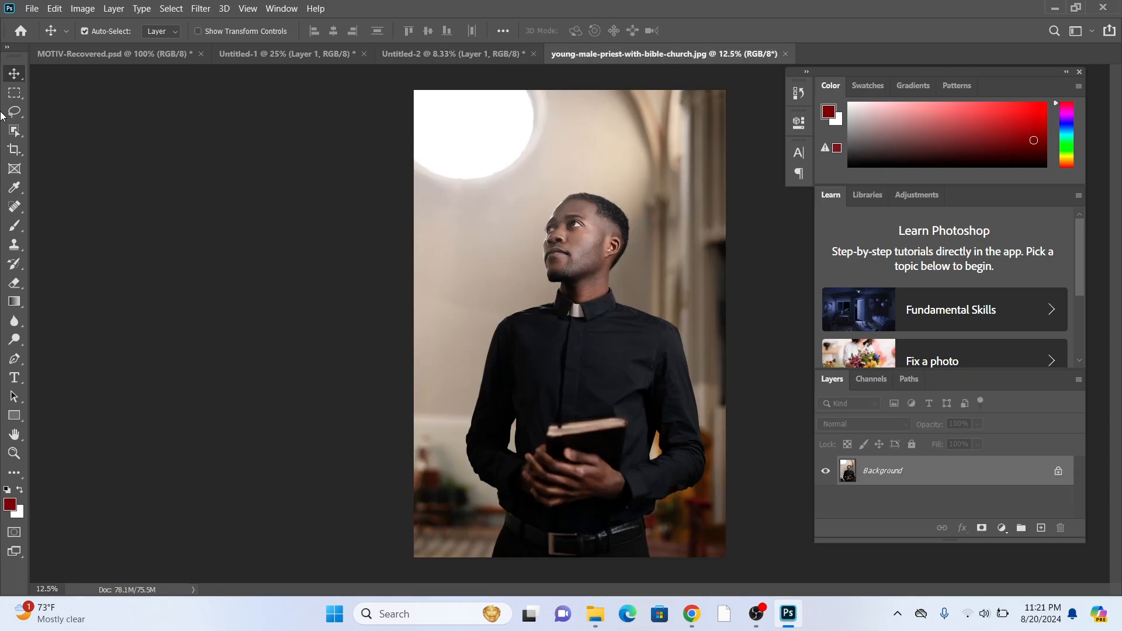
Mask out the background around the young priest using Select and Mask with Select Subject, and place the cutout at the lower part of the Untitled-2 poster
{"action": "left_click", "coordinate": [14, 130]}
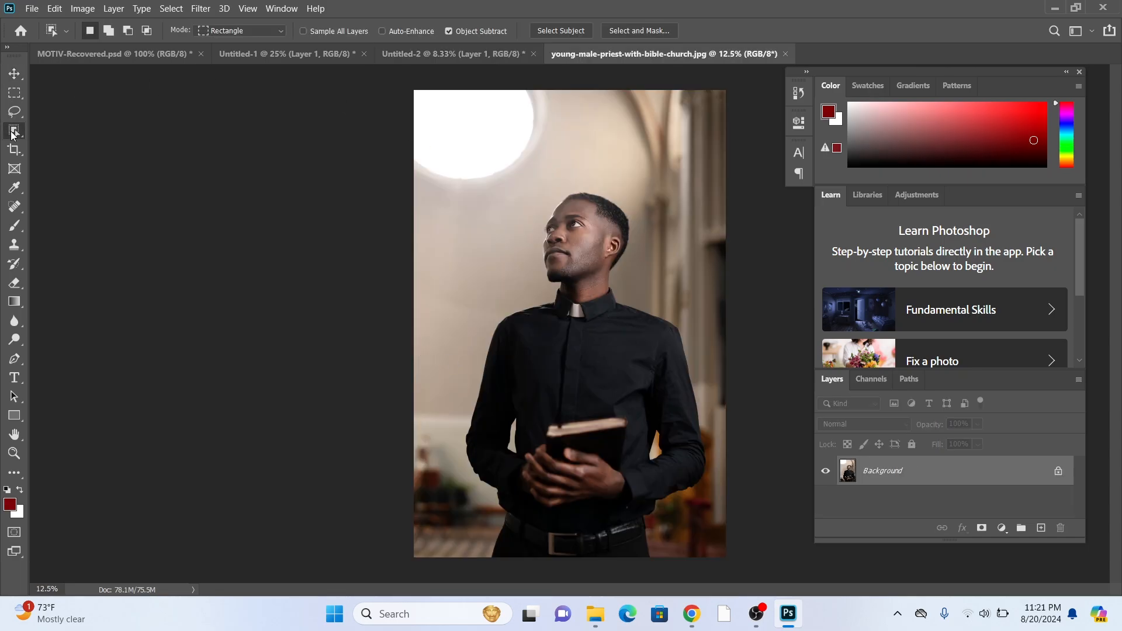
{"action": "left_click", "coordinate": [624, 32]}
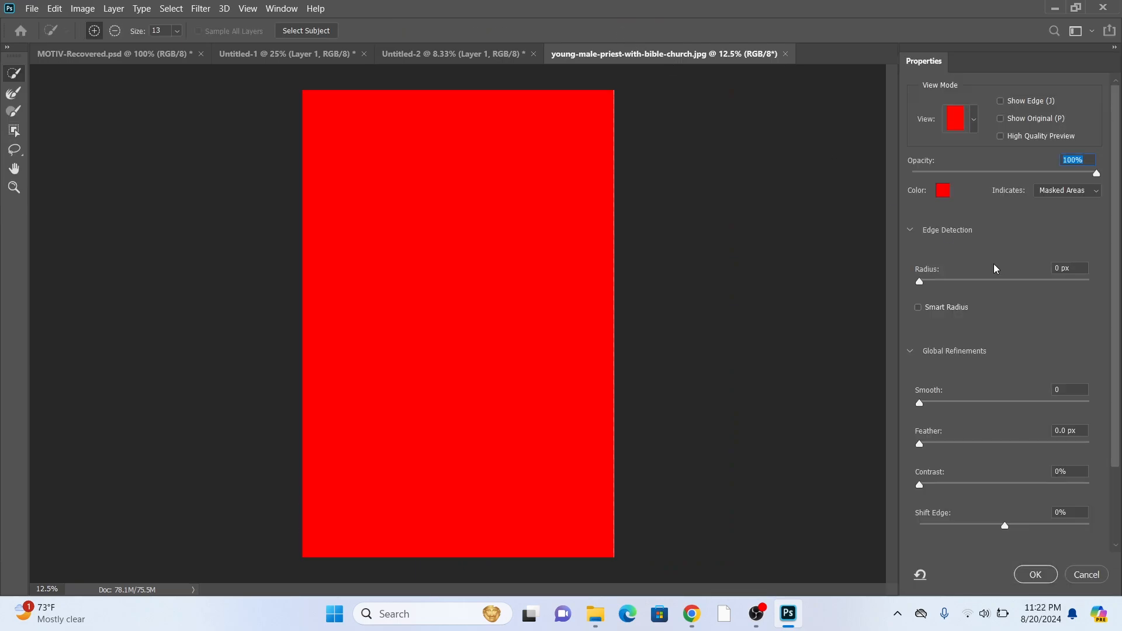
{"action": "left_click", "coordinate": [288, 29]}
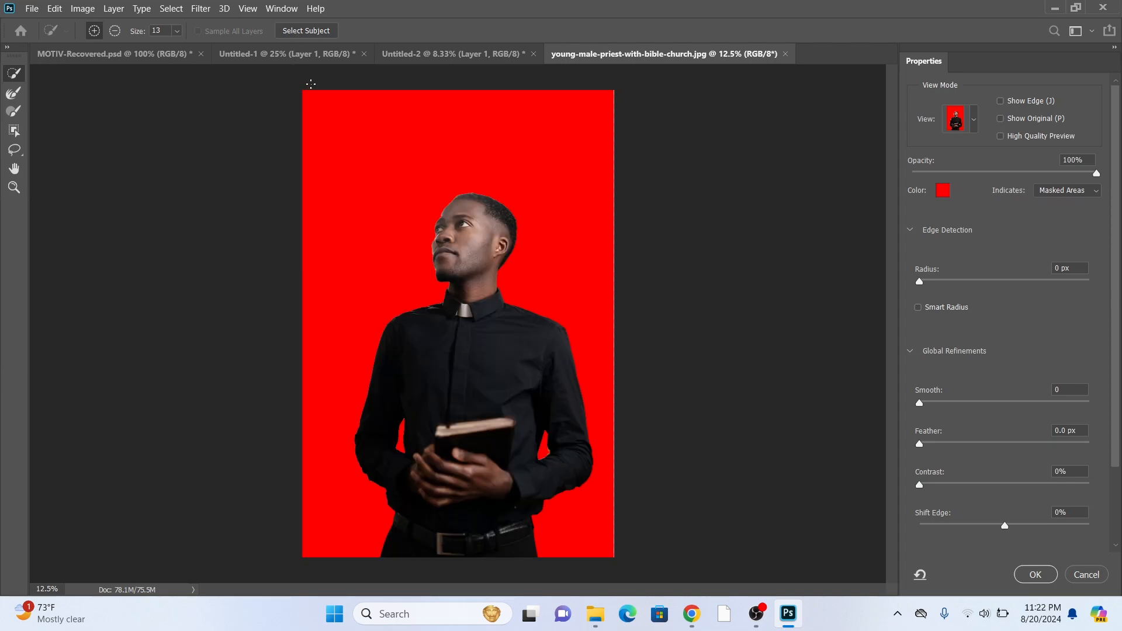
{"action": "left_click", "coordinate": [1020, 572]}
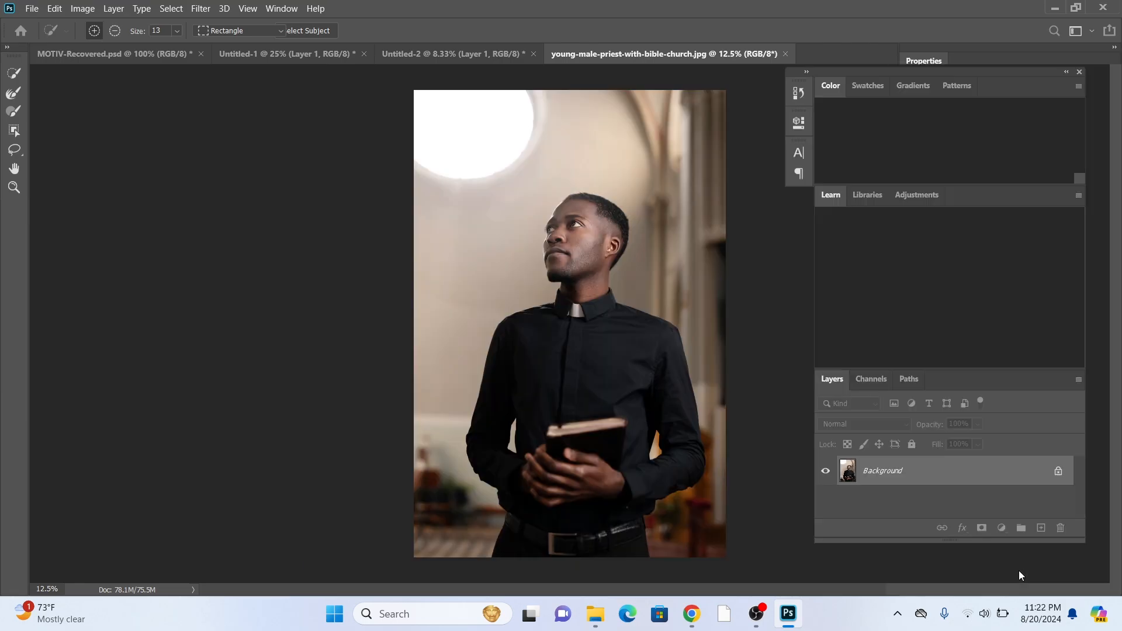
{"action": "left_click", "coordinate": [14, 73]}
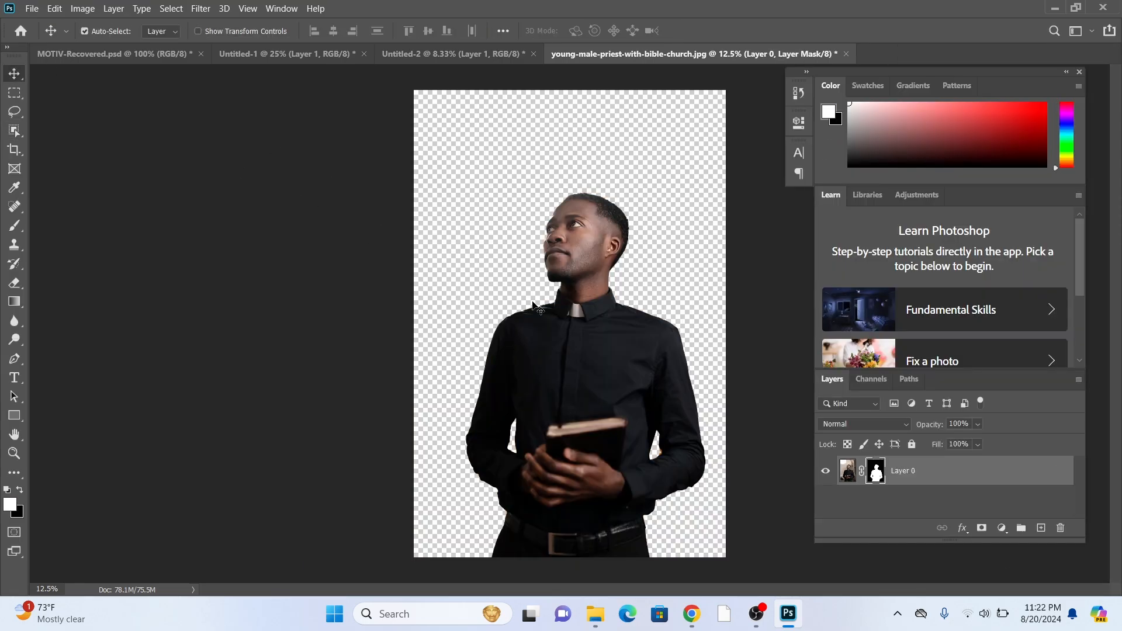
{"action": "left_click_drag", "start_coordinate": [563, 304], "coordinate": [531, 463]}
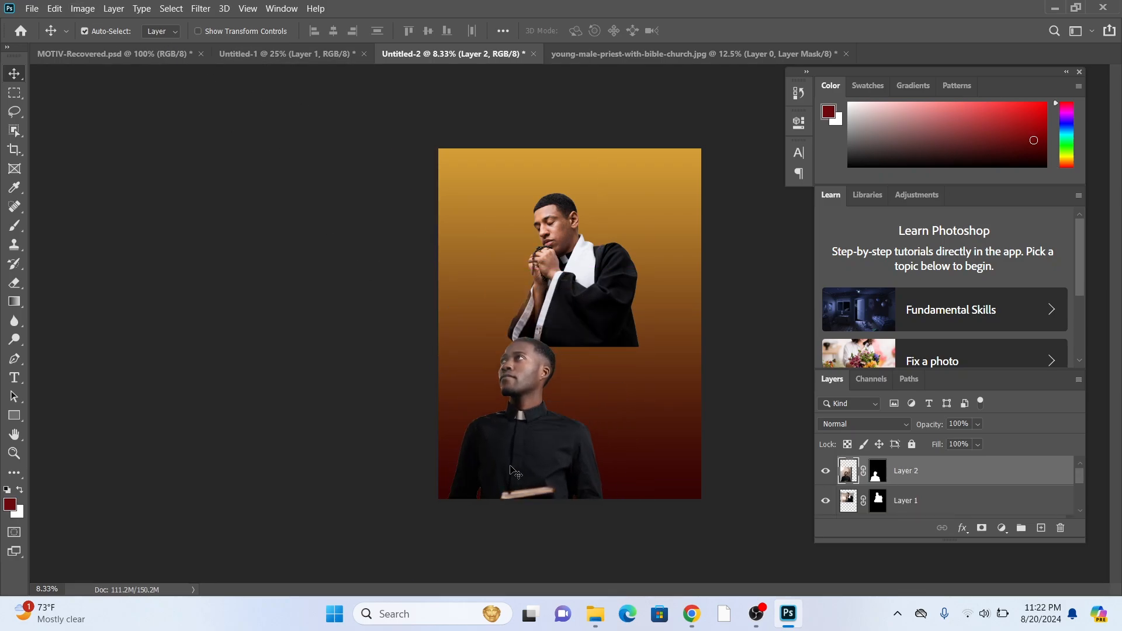
Open the vecteezy_businessman-making-notes image from the Downloads folder
{"action": "left_click", "coordinate": [32, 14]}
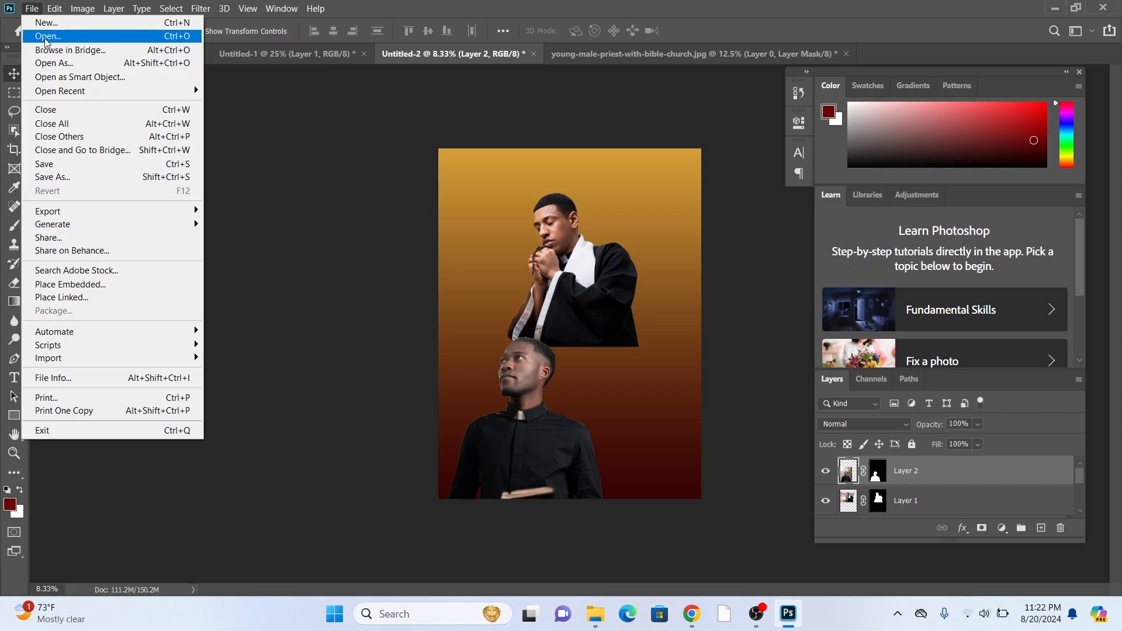
{"action": "left_click", "coordinate": [45, 35]}
{"action": "left_click", "coordinate": [232, 176]}
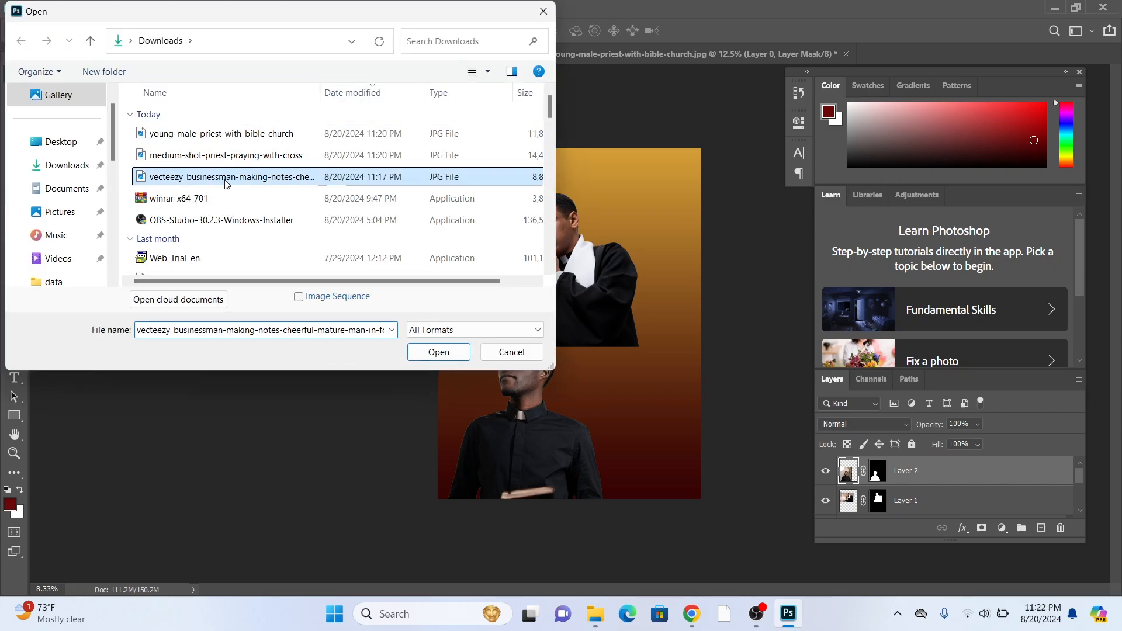
{"action": "left_click", "coordinate": [438, 352]}
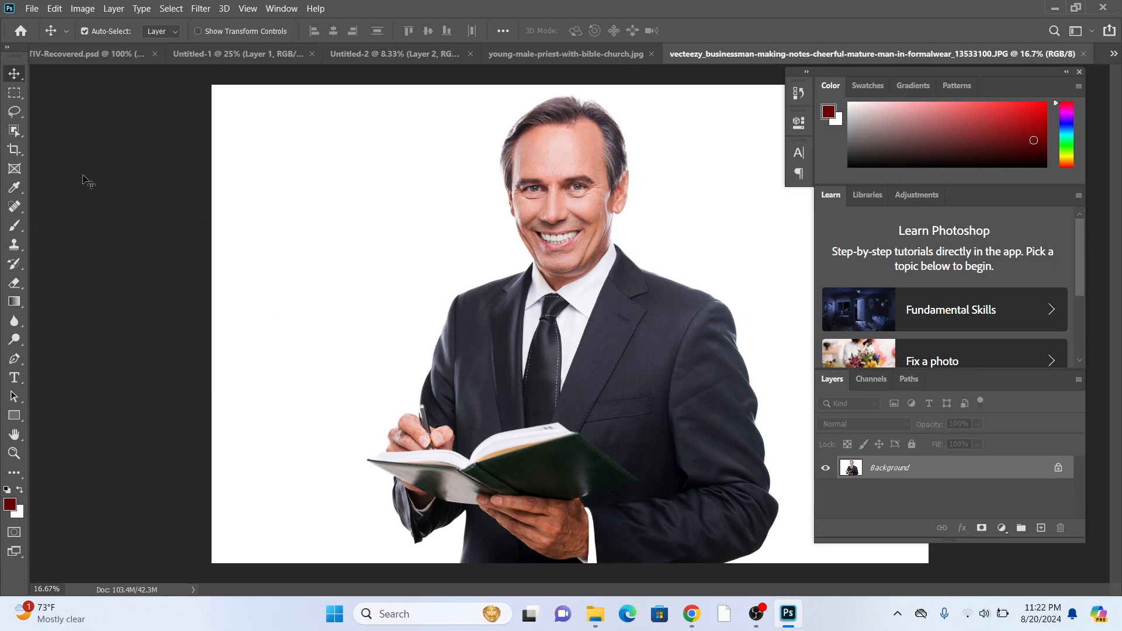
Select the businessman against the masked background using Select Subject in the Select and Mask workspace
{"action": "left_click", "coordinate": [15, 130]}
{"action": "left_click", "coordinate": [617, 29]}
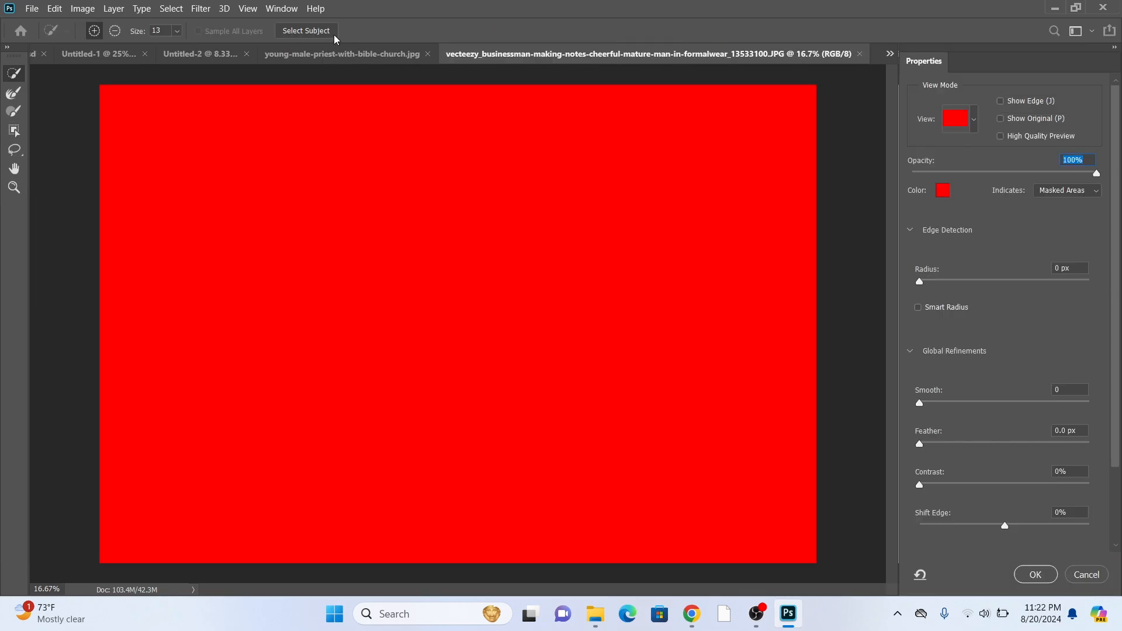
{"action": "left_click", "coordinate": [322, 30]}
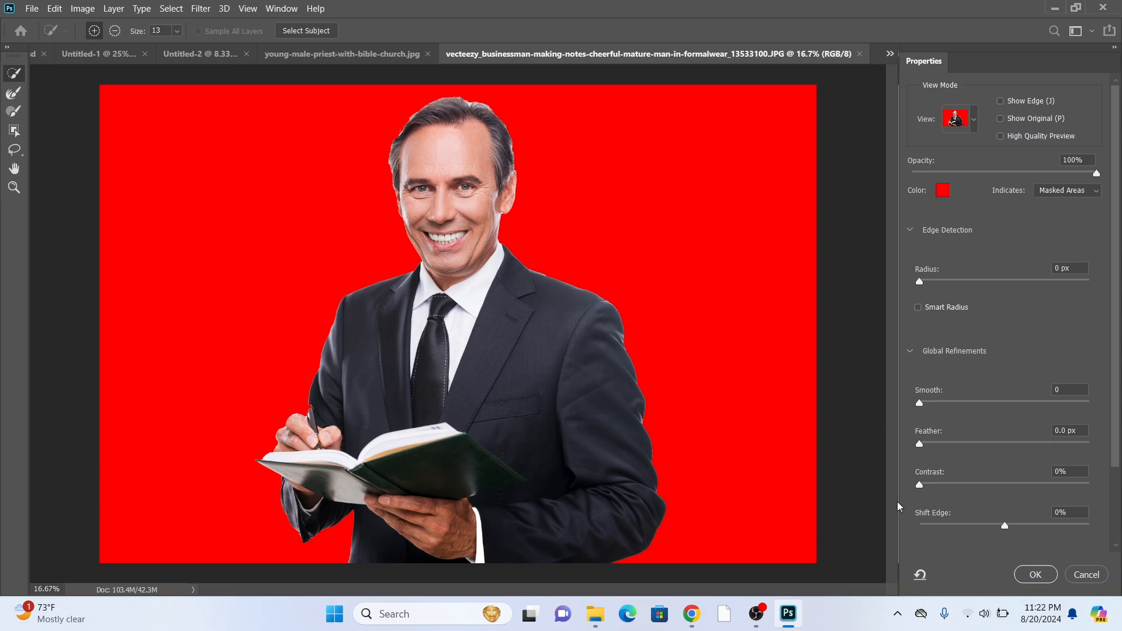
Refine the hair edge along the top of the businessman's head with the Refine Edge Brush at size 98
{"action": "left_click", "coordinate": [14, 93]}
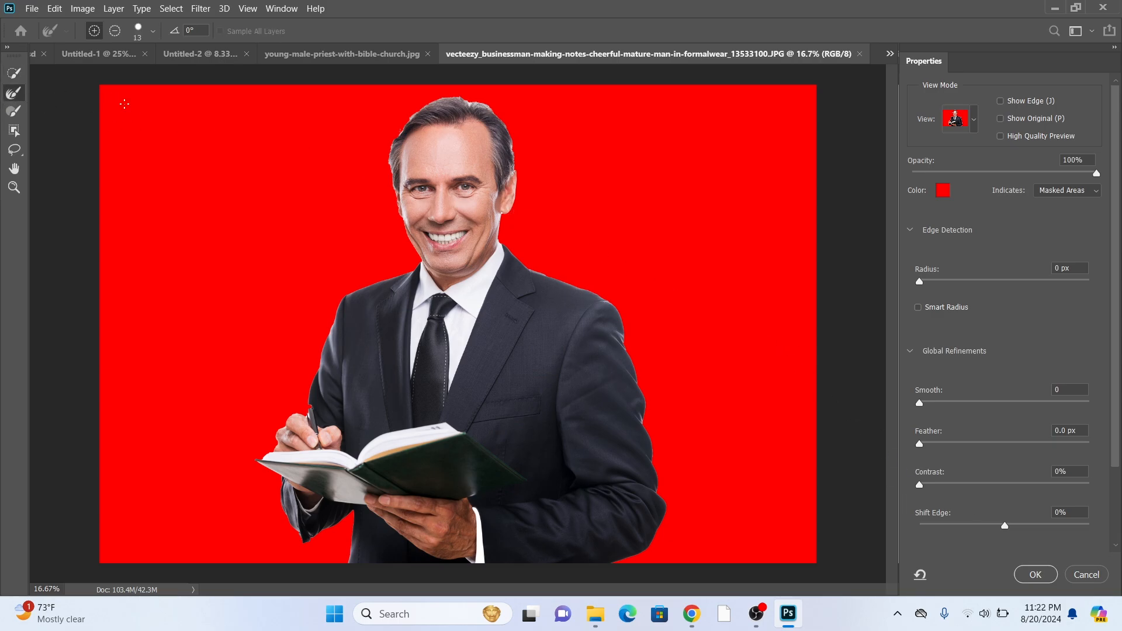
{"action": "key", "text": "ctrl+plus"}
{"action": "key", "text": "ctrl+plus"}
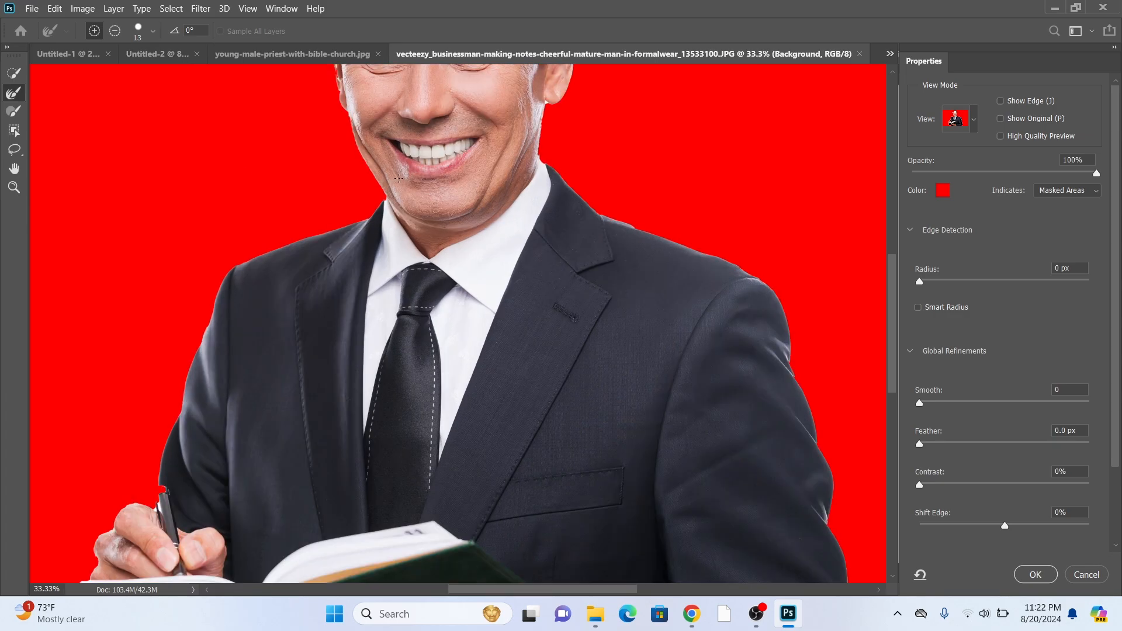
{"action": "scroll", "coordinate": [395, 176], "scroll_direction": "up", "scroll_amount": 4}
{"action": "scroll", "coordinate": [395, 176], "scroll_direction": "up", "scroll_amount": 2}
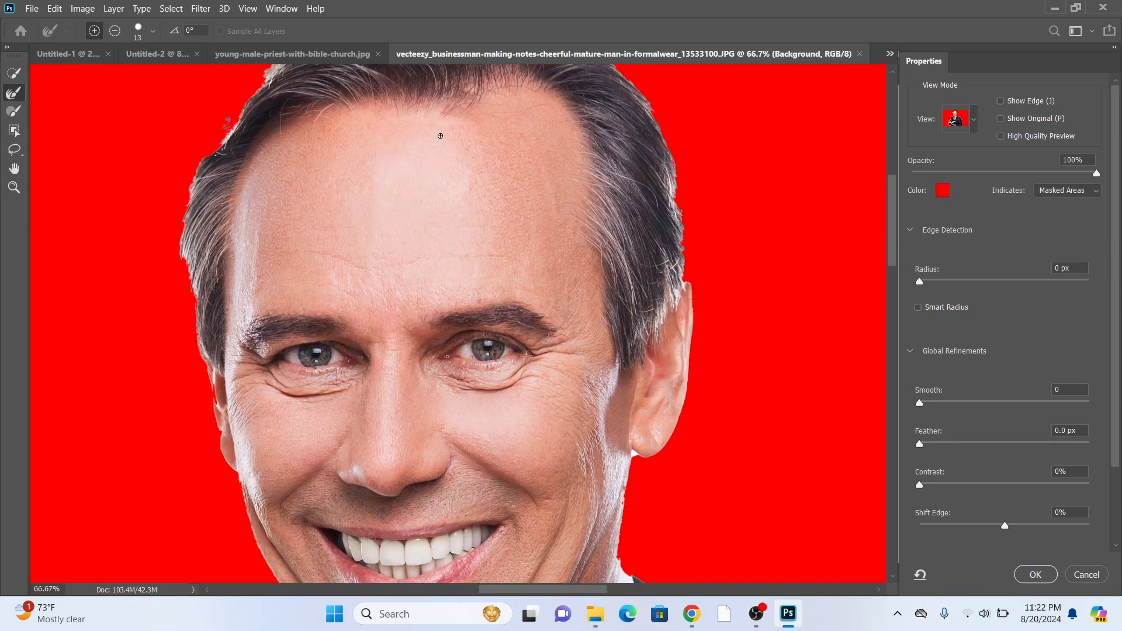
{"action": "scroll", "coordinate": [433, 146], "scroll_direction": "up", "scroll_amount": 3}
{"action": "scroll", "coordinate": [440, 134], "scroll_direction": "up", "scroll_amount": 2}
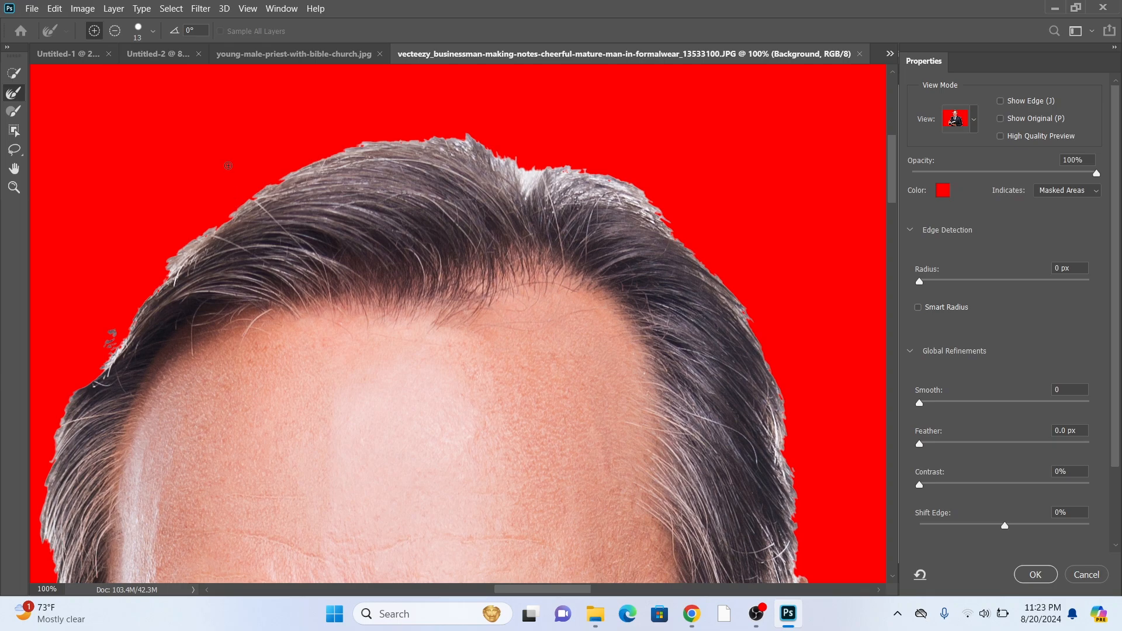
{"action": "left_click", "coordinate": [153, 32]}
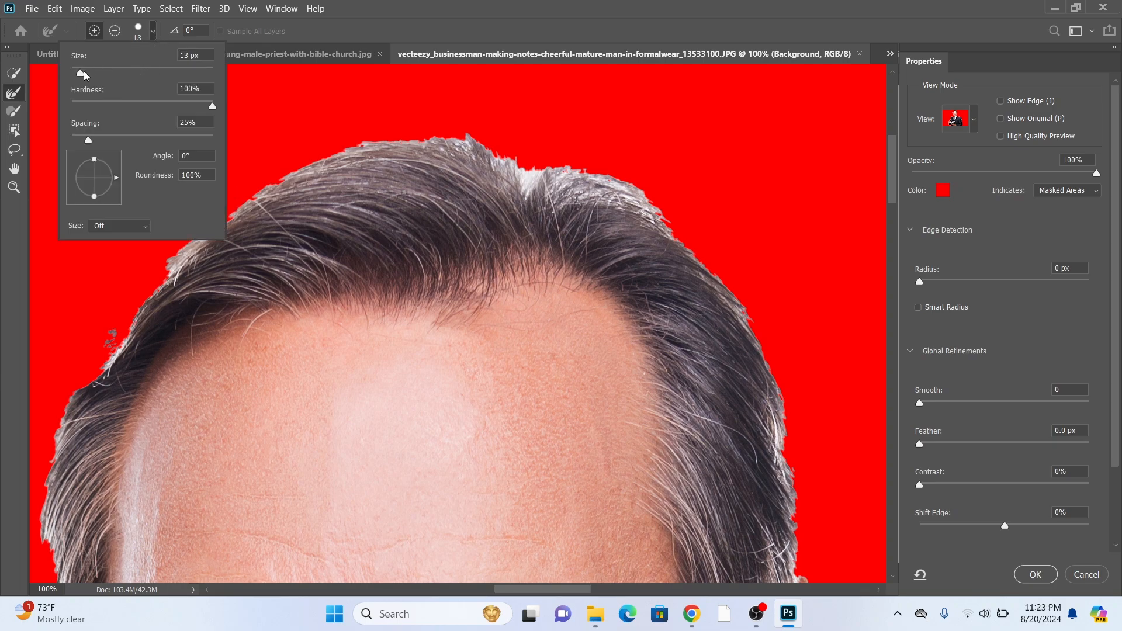
{"action": "left_click_drag", "start_coordinate": [85, 74], "coordinate": [141, 75]}
{"action": "mouse_move", "coordinate": [283, 168]}
{"action": "left_mouse_down"}
{"action": "mouse_move", "coordinate": [177, 236]}
{"action": "mouse_move", "coordinate": [123, 286]}
{"action": "mouse_move", "coordinate": [85, 366]}
{"action": "mouse_move", "coordinate": [80, 349]}
{"action": "mouse_move", "coordinate": [85, 375]}
{"action": "left_mouse_up"}
{"action": "mouse_move", "coordinate": [125, 319]}
{"action": "left_mouse_down"}
{"action": "mouse_move", "coordinate": [290, 194]}
{"action": "mouse_move", "coordinate": [382, 161]}
{"action": "mouse_move", "coordinate": [447, 162]}
{"action": "mouse_move", "coordinate": [650, 188]}
{"action": "mouse_move", "coordinate": [747, 298]}
{"action": "mouse_move", "coordinate": [792, 438]}
{"action": "mouse_move", "coordinate": [727, 351]}
{"action": "left_mouse_up"}
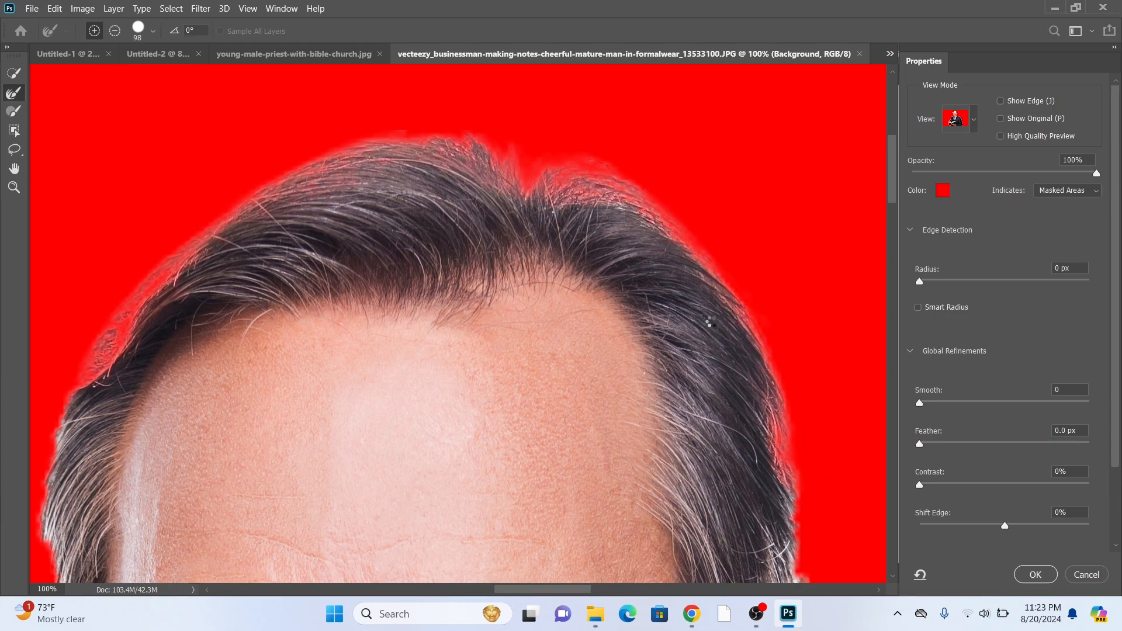
Refine the hair edges on both sides of the businessman's head and apply the result as a layer mask
{"action": "scroll", "coordinate": [710, 319], "scroll_direction": "down", "scroll_amount": 2}
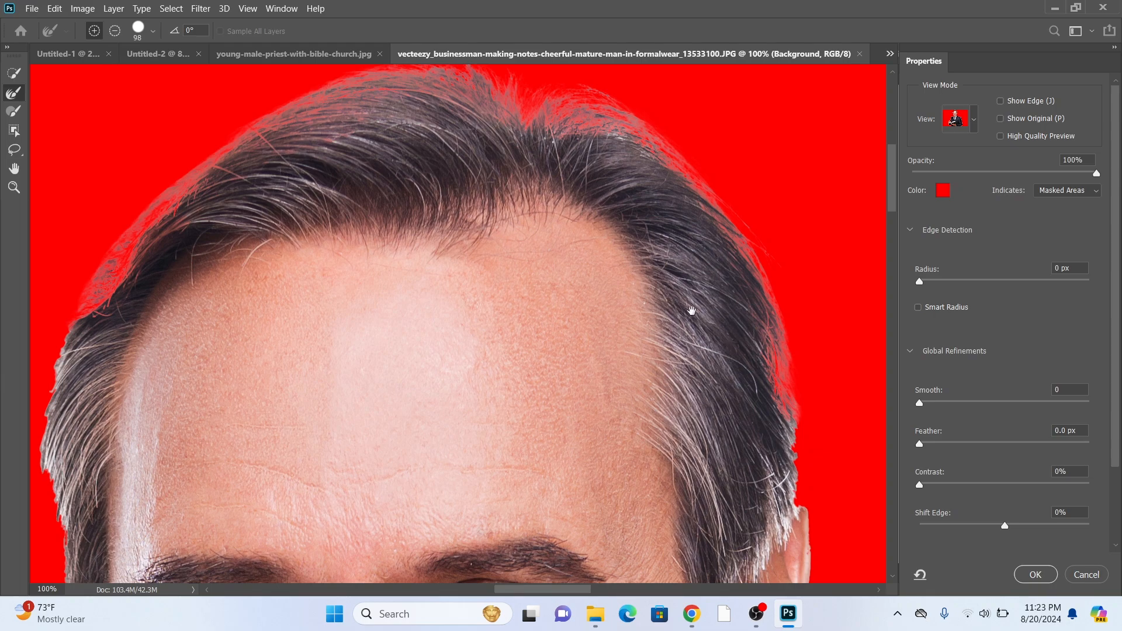
{"action": "left_click_drag", "start_coordinate": [678, 294], "coordinate": [655, 264]}
{"action": "mouse_move", "coordinate": [767, 376]}
{"action": "left_mouse_down"}
{"action": "mouse_move", "coordinate": [768, 401]}
{"action": "mouse_move", "coordinate": [798, 439]}
{"action": "left_mouse_up"}
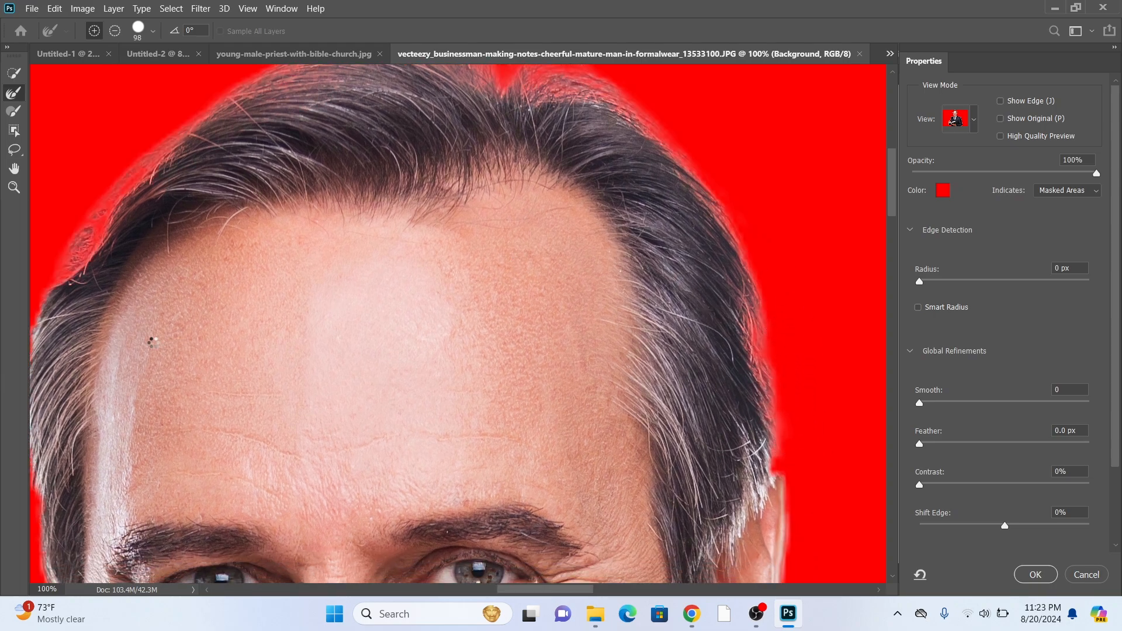
{"action": "scroll", "coordinate": [372, 302], "scroll_direction": "left", "scroll_amount": 8}
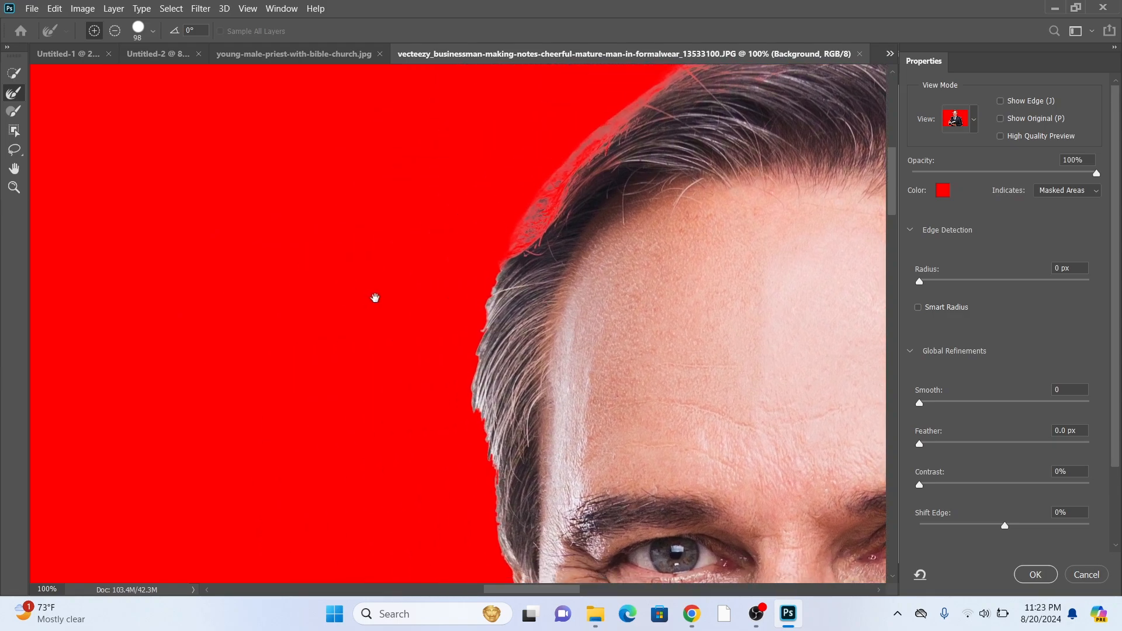
{"action": "mouse_move", "coordinate": [561, 253]}
{"action": "left_mouse_down"}
{"action": "mouse_move", "coordinate": [606, 216]}
{"action": "mouse_move", "coordinate": [567, 255]}
{"action": "mouse_move", "coordinate": [536, 330]}
{"action": "mouse_move", "coordinate": [531, 408]}
{"action": "mouse_move", "coordinate": [560, 473]}
{"action": "mouse_move", "coordinate": [553, 514]}
{"action": "mouse_move", "coordinate": [587, 570]}
{"action": "left_mouse_up"}
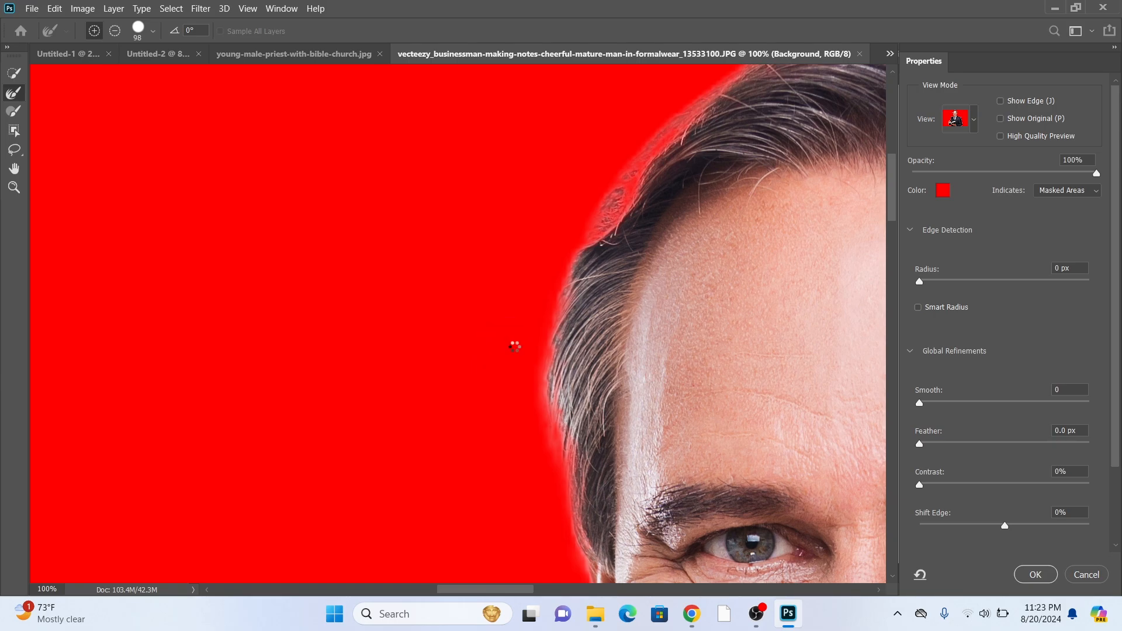
{"action": "scroll", "coordinate": [515, 346], "scroll_direction": "down", "scroll_amount": 3}
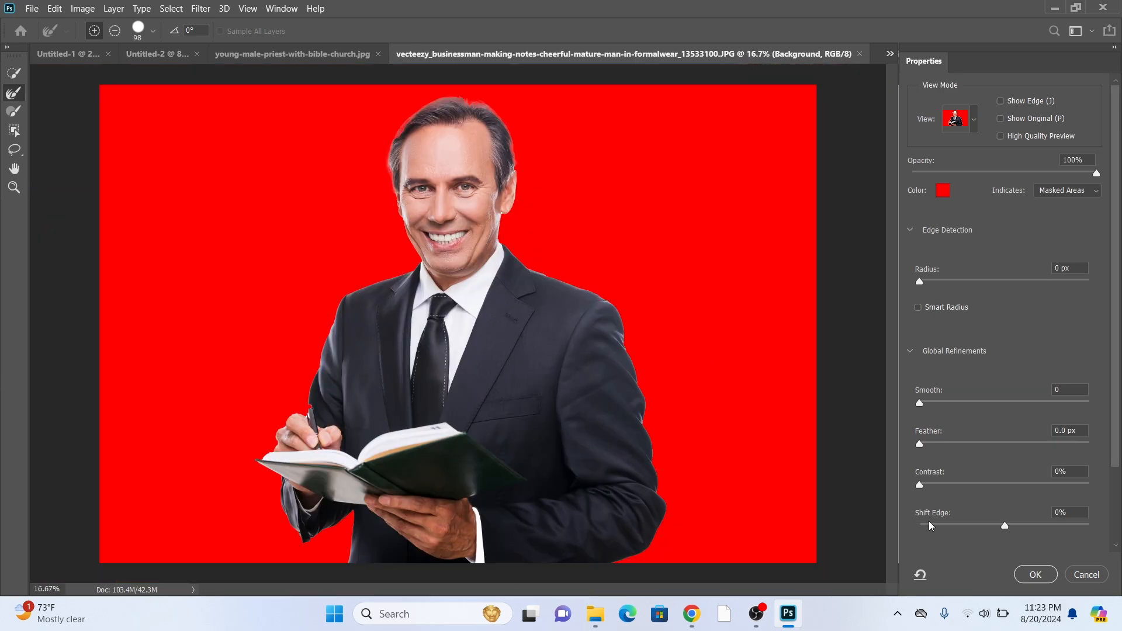
{"action": "left_click", "coordinate": [1035, 574]}
Move the masked businessman into the Untitled-2 poster and place him in the upper half above the two priests
{"action": "left_click", "coordinate": [14, 73]}
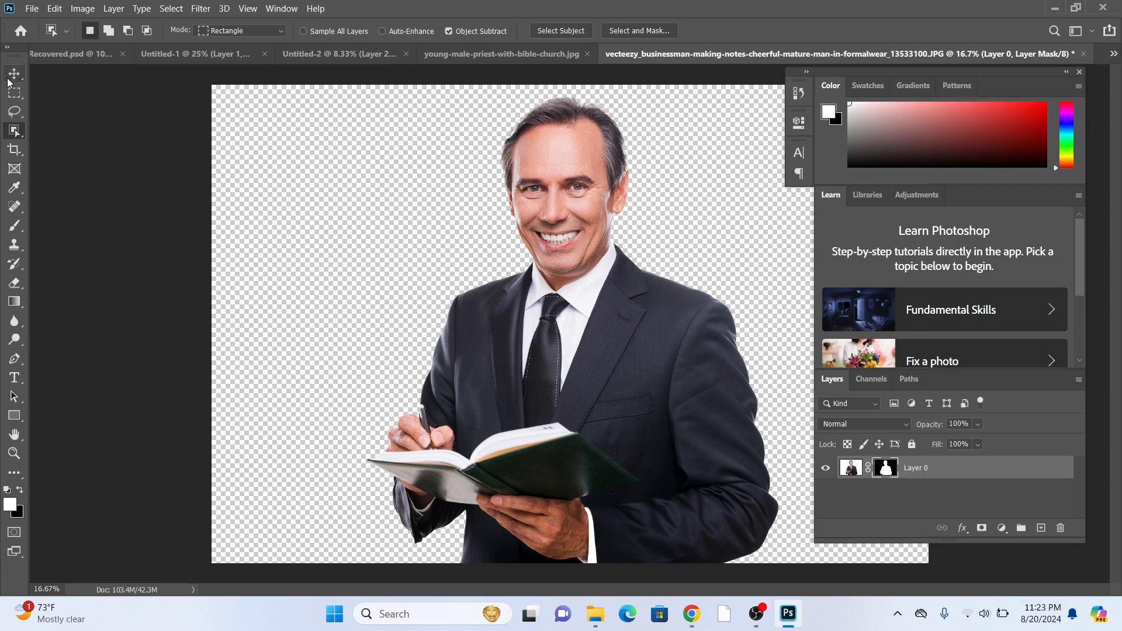
{"action": "left_click_drag", "start_coordinate": [545, 178], "coordinate": [531, 270]}
{"action": "left_click_drag", "start_coordinate": [628, 269], "coordinate": [683, 424]}
{"action": "left_click_drag", "start_coordinate": [558, 333], "coordinate": [584, 332]}
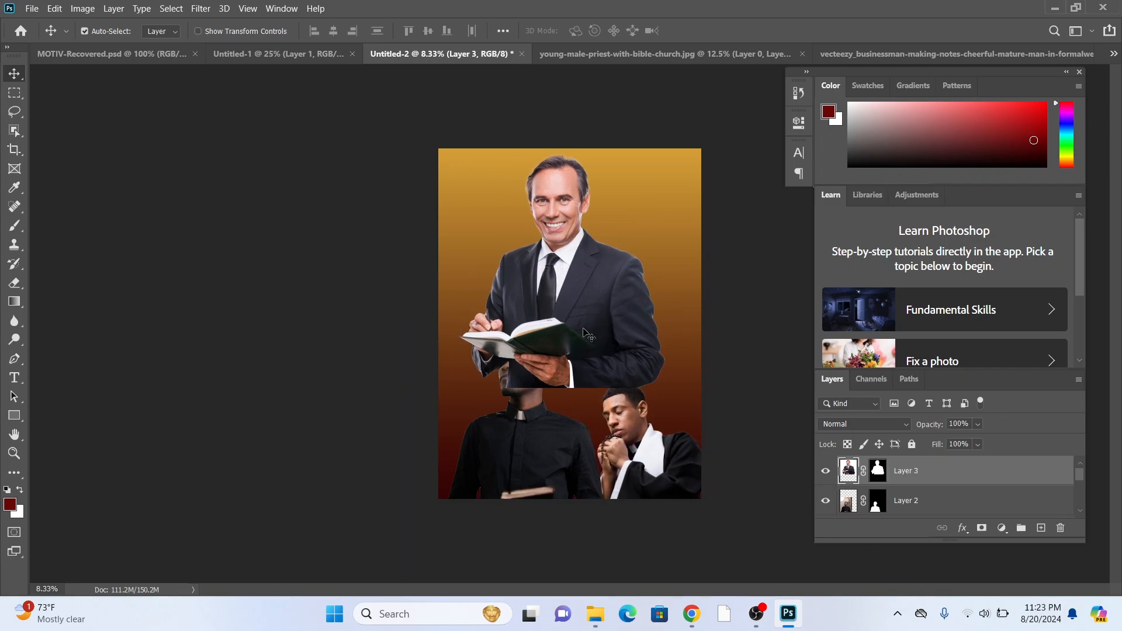
Lower the young priest cutout until his head is clear of the businessman, and reposition the businessman just above both priests
{"action": "key", "text": "ctrl+plus"}
{"action": "key", "text": "ctrl+plus"}
{"action": "key", "text": "ctrl+minus"}
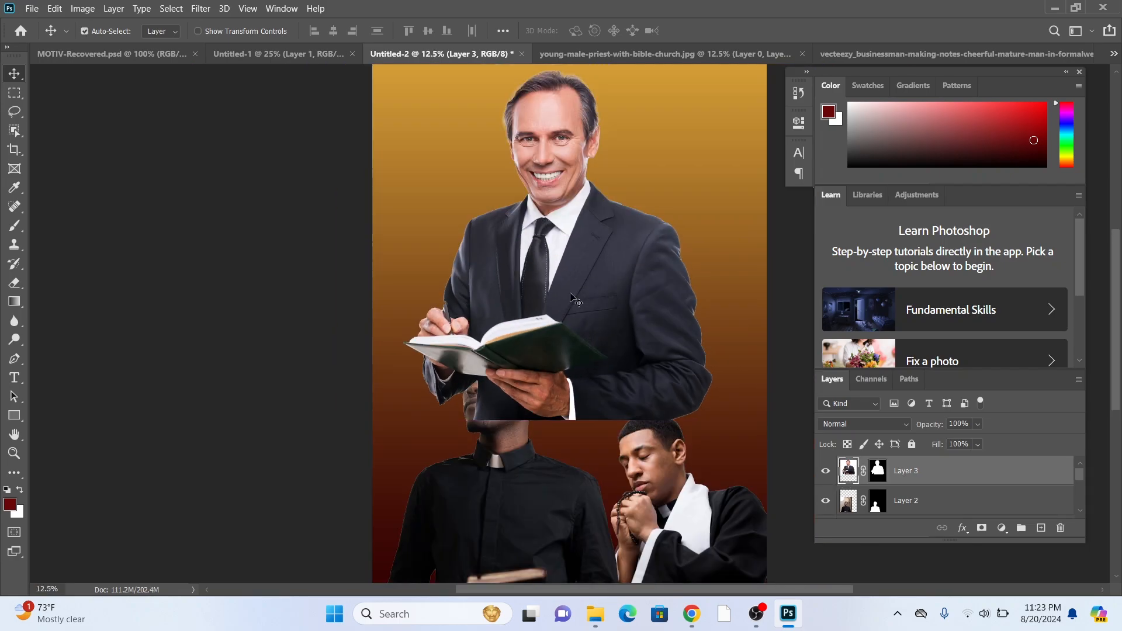
{"action": "mouse_move", "coordinate": [571, 285]}
{"action": "left_mouse_down"}
{"action": "mouse_move", "coordinate": [519, 403]}
{"action": "mouse_move", "coordinate": [686, 441]}
{"action": "mouse_move", "coordinate": [641, 456]}
{"action": "mouse_move", "coordinate": [587, 392]}
{"action": "mouse_move", "coordinate": [584, 275]}
{"action": "mouse_move", "coordinate": [577, 285]}
{"action": "left_mouse_up"}
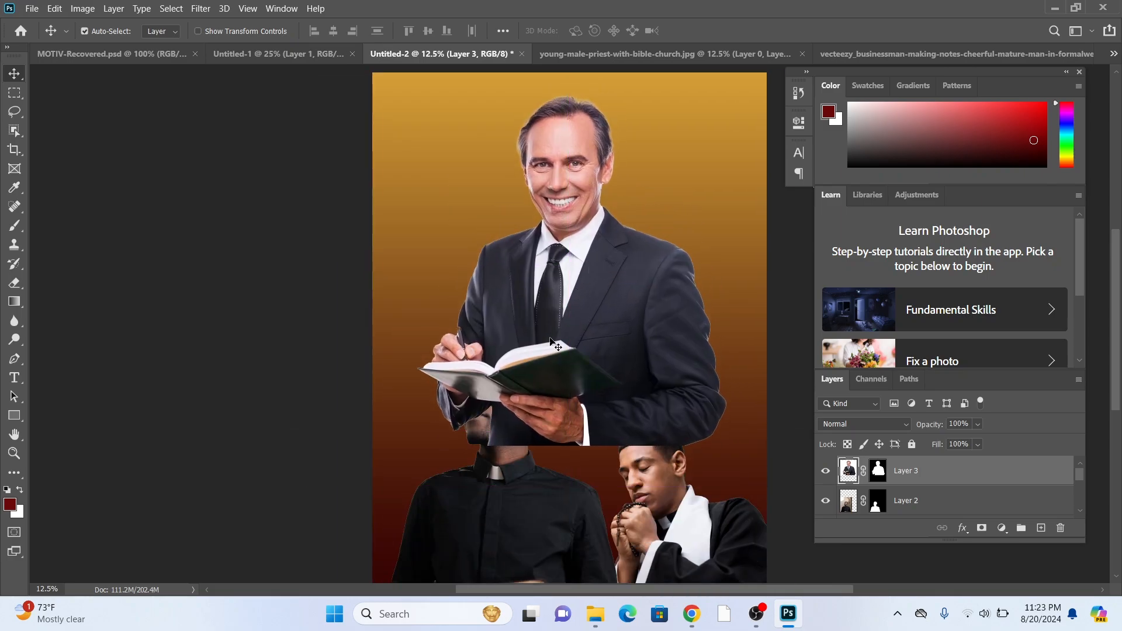
{"action": "left_click_drag", "start_coordinate": [484, 503], "coordinate": [473, 577]}
{"action": "left_click_drag", "start_coordinate": [588, 266], "coordinate": [586, 262]}
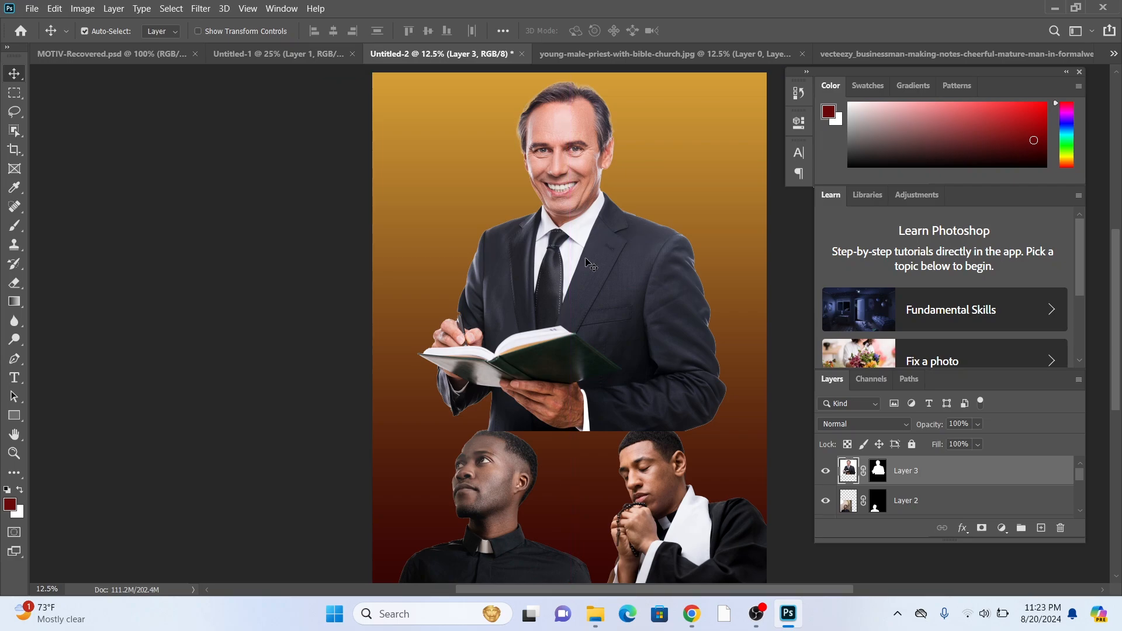
Scale the businessman down to about 76% and centre him above the priests, leaving room for a heading over his head
{"action": "key", "text": "ctrl+t"}
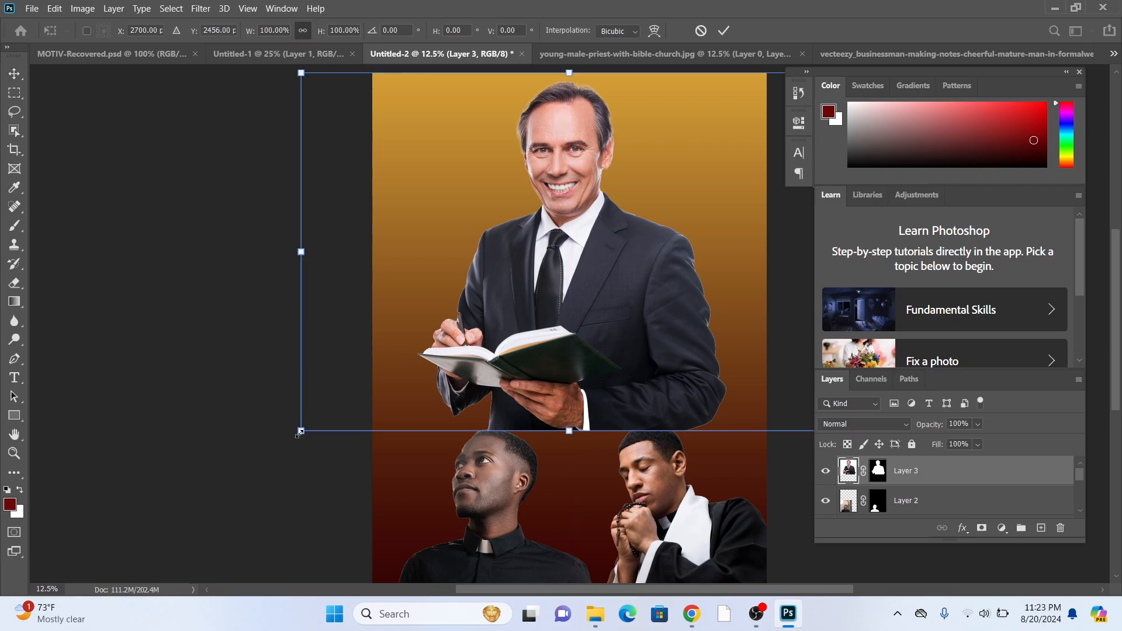
{"action": "left_click_drag", "start_coordinate": [300, 430], "coordinate": [362, 387]}
{"action": "left_click", "coordinate": [16, 69]}
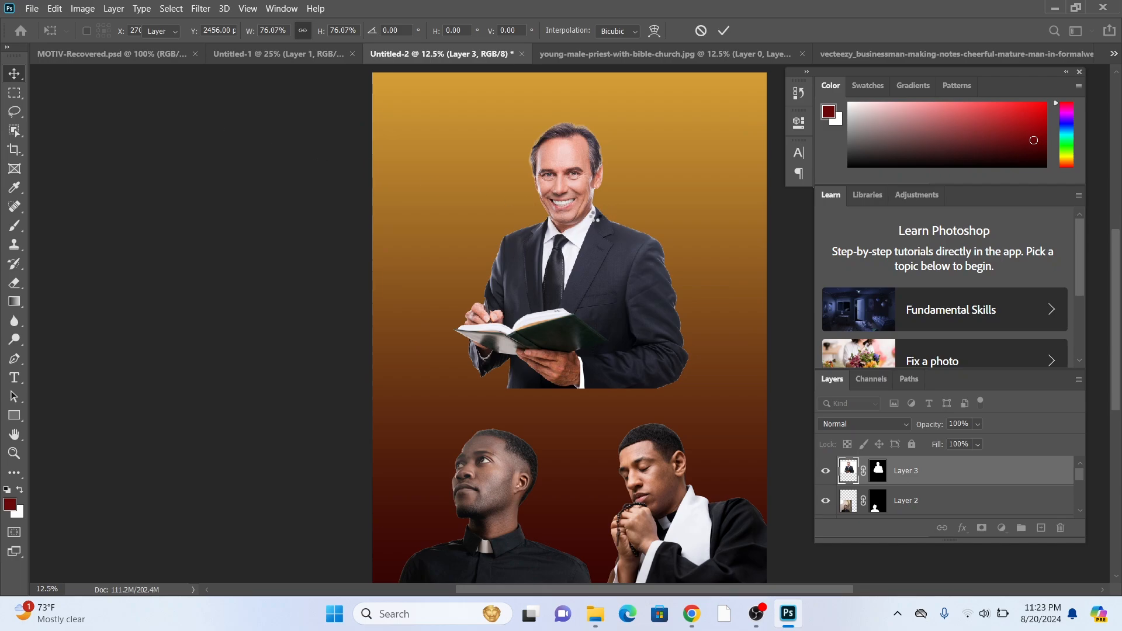
{"action": "left_click_drag", "start_coordinate": [575, 212], "coordinate": [578, 196]}
{"action": "scroll", "coordinate": [511, 339], "scroll_direction": "down", "scroll_amount": 2}
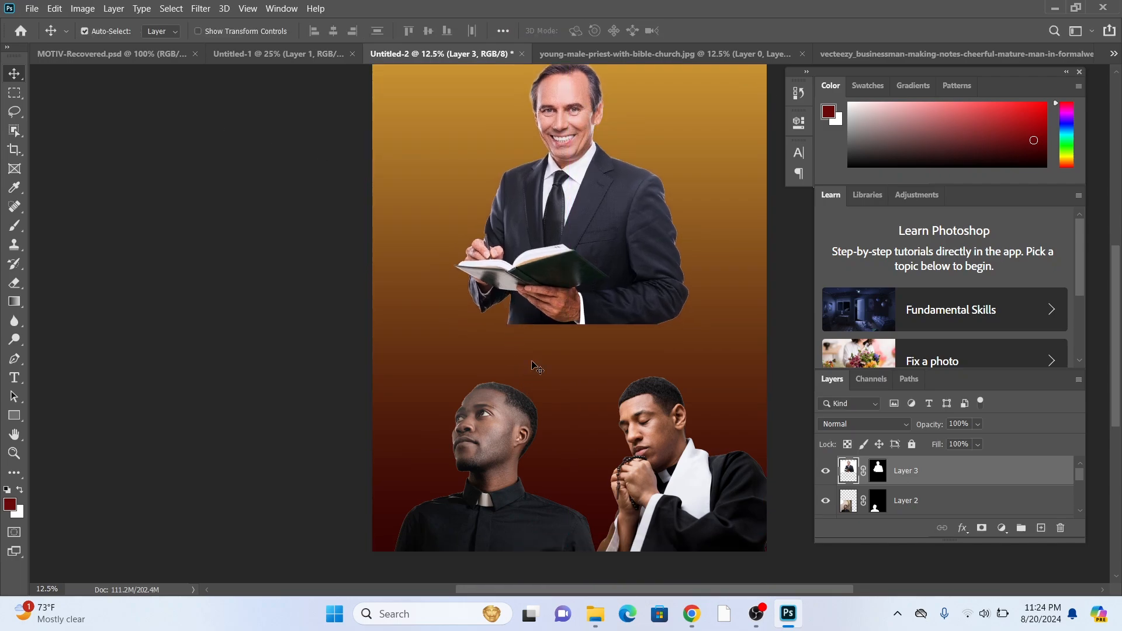
{"action": "left_click", "coordinate": [541, 300]}
{"action": "scroll", "coordinate": [561, 330], "scroll_direction": "up", "scroll_amount": 4}
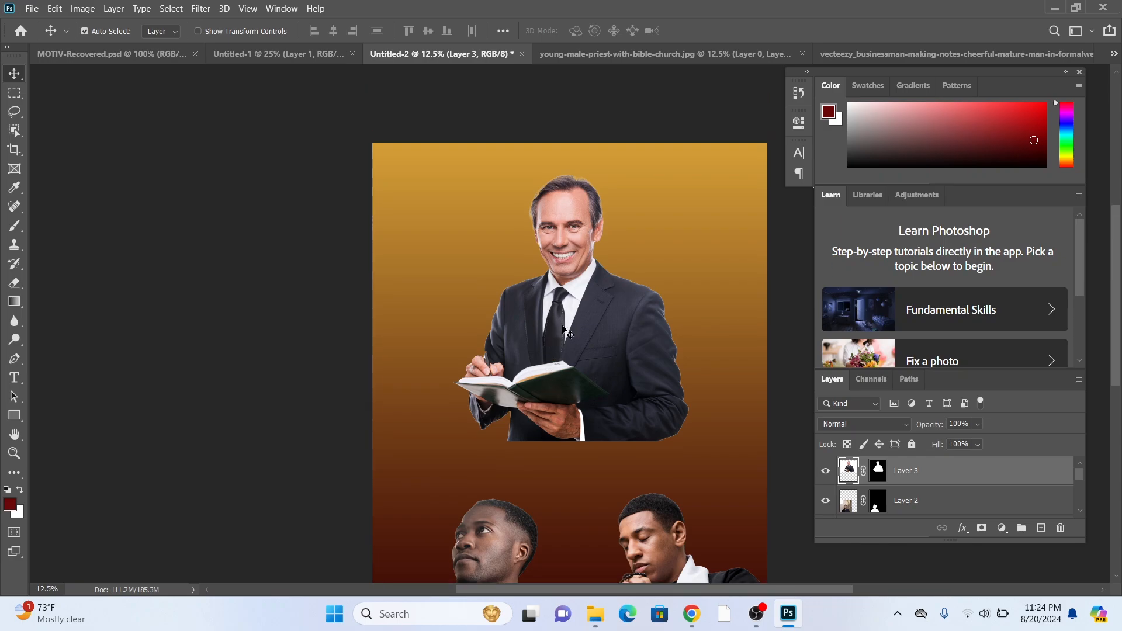
{"action": "scroll", "coordinate": [564, 330], "scroll_direction": "down", "scroll_amount": 2}
{"action": "left_click_drag", "start_coordinate": [564, 331], "coordinate": [569, 331]}
Copy the GOOD SAMARITAN OUTREACH INTL text from Untitled-1 to above the businessman in Untitled-2, and lower the businessman to overlap the priests
{"action": "left_click", "coordinate": [286, 55]}
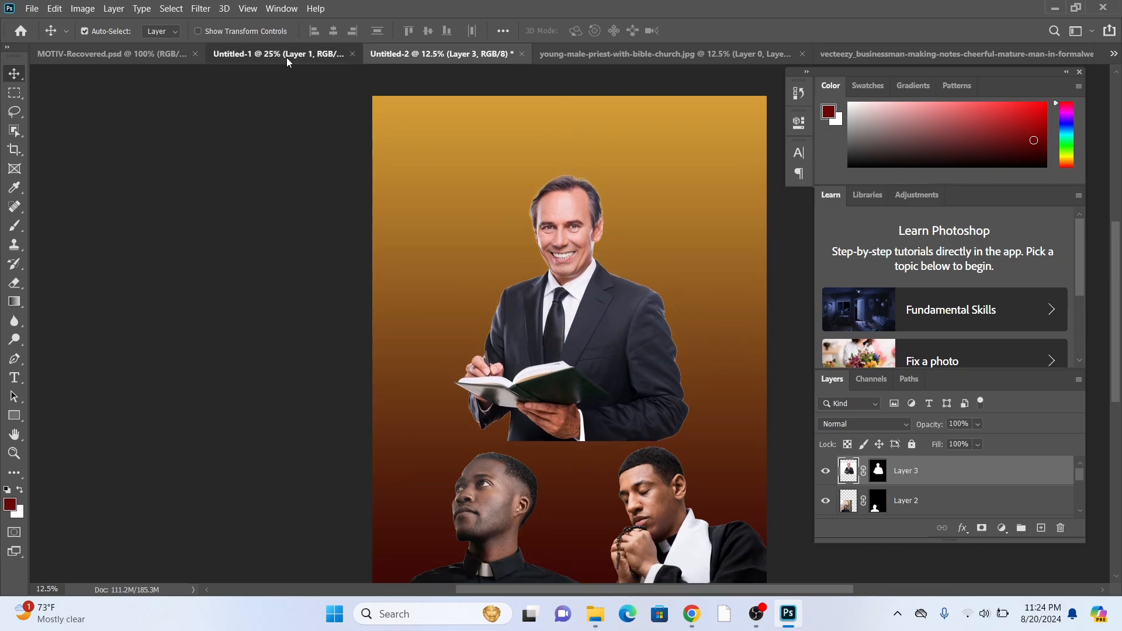
{"action": "left_click_drag", "start_coordinate": [518, 135], "coordinate": [587, 69]}
{"action": "left_click", "coordinate": [581, 59]}
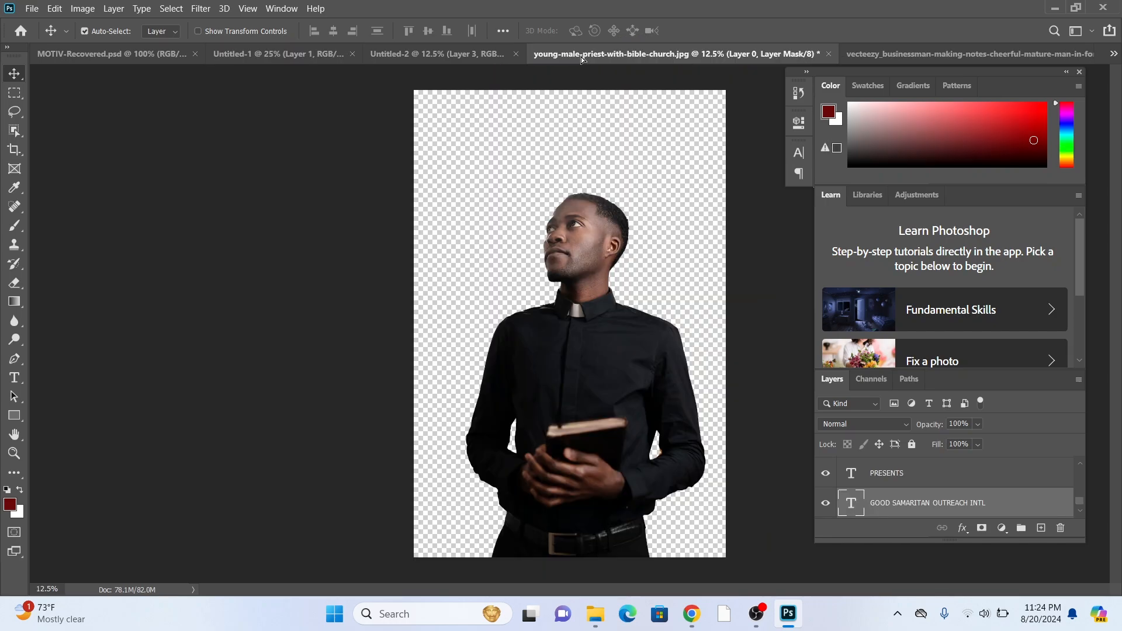
{"action": "left_click_drag", "start_coordinate": [472, 55], "coordinate": [514, 103]}
{"action": "left_click_drag", "start_coordinate": [596, 200], "coordinate": [589, 228]}
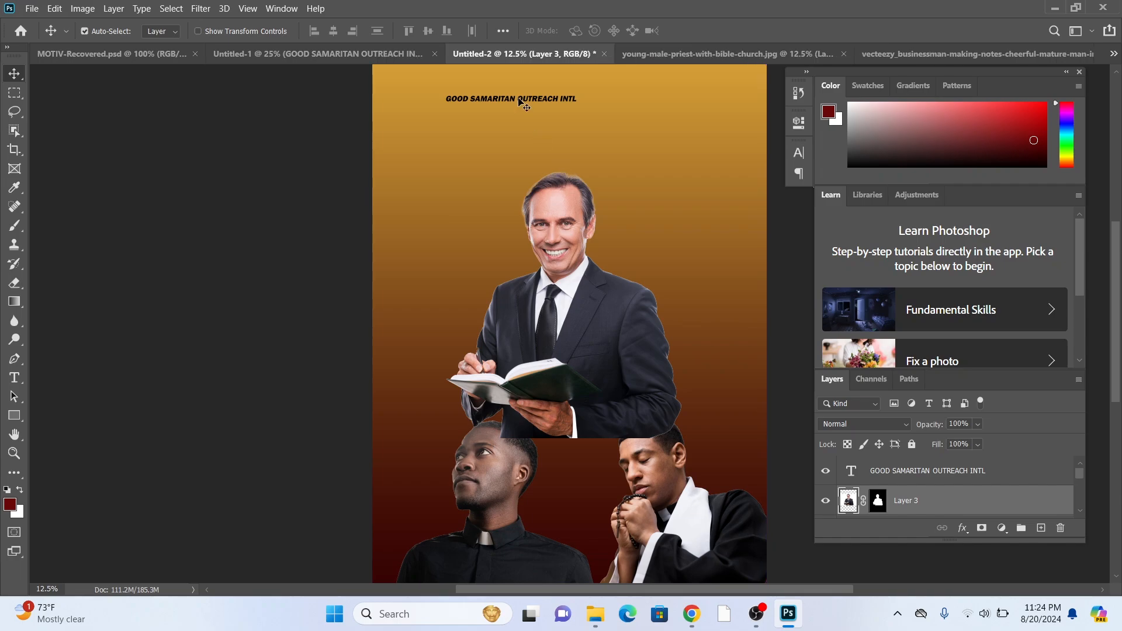
{"action": "left_click_drag", "start_coordinate": [521, 103], "coordinate": [572, 115]}
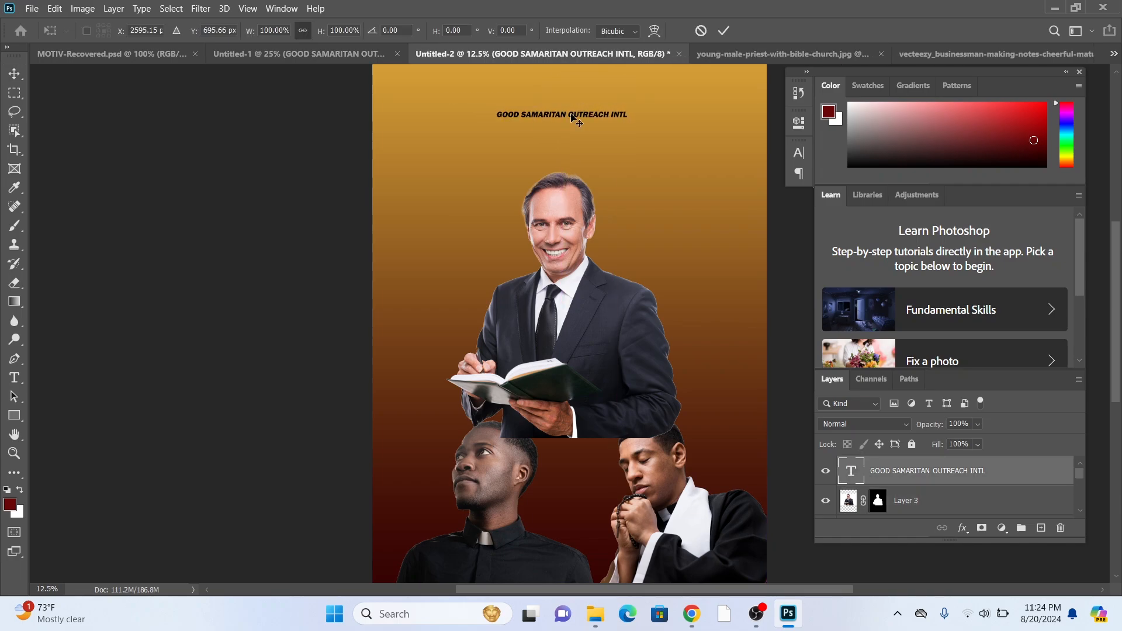
Enlarge the GOOD SAMARITAN OUTREACH INTL heading to about 185% and centre it near the poster's upper edge
{"action": "key", "text": "ctrl+t"}
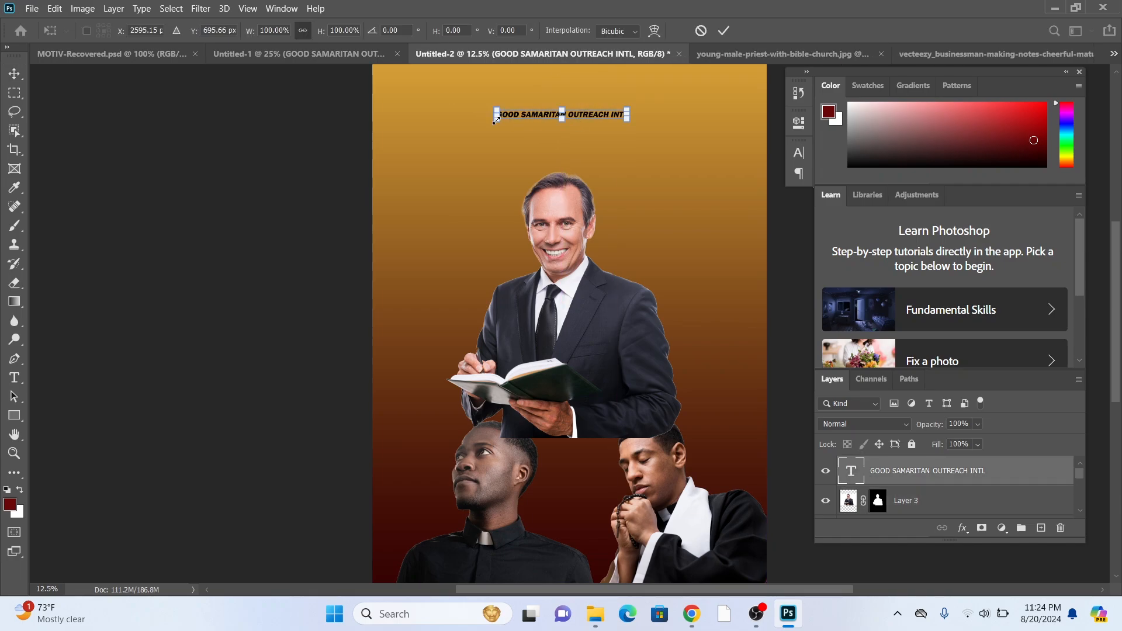
{"action": "left_click_drag", "start_coordinate": [495, 121], "coordinate": [422, 136]}
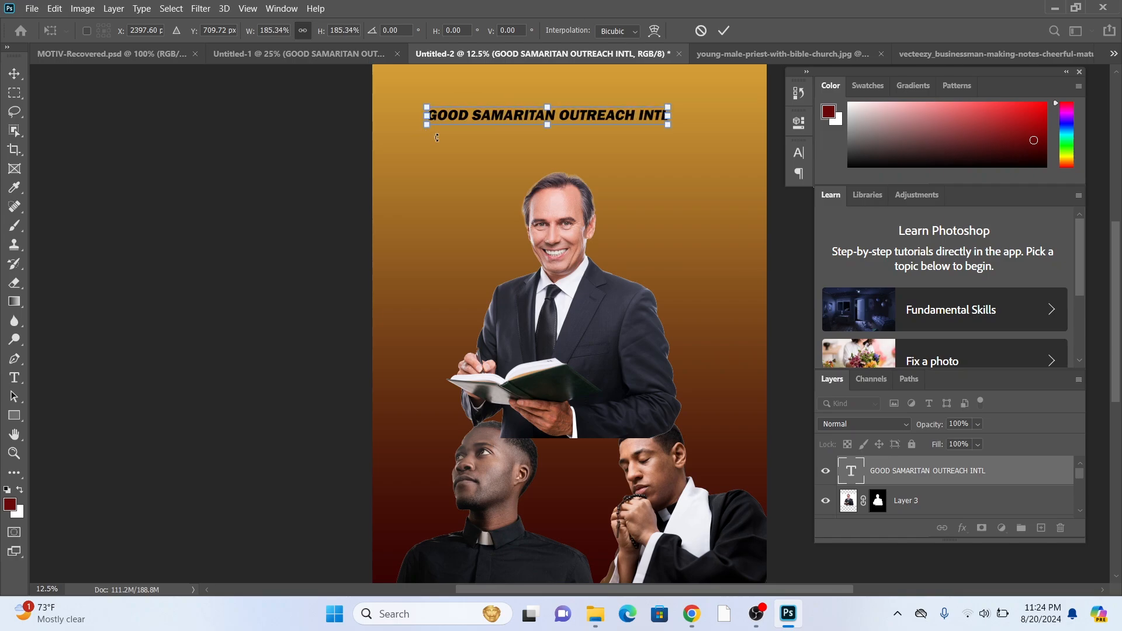
{"action": "left_click", "coordinate": [210, 103]}
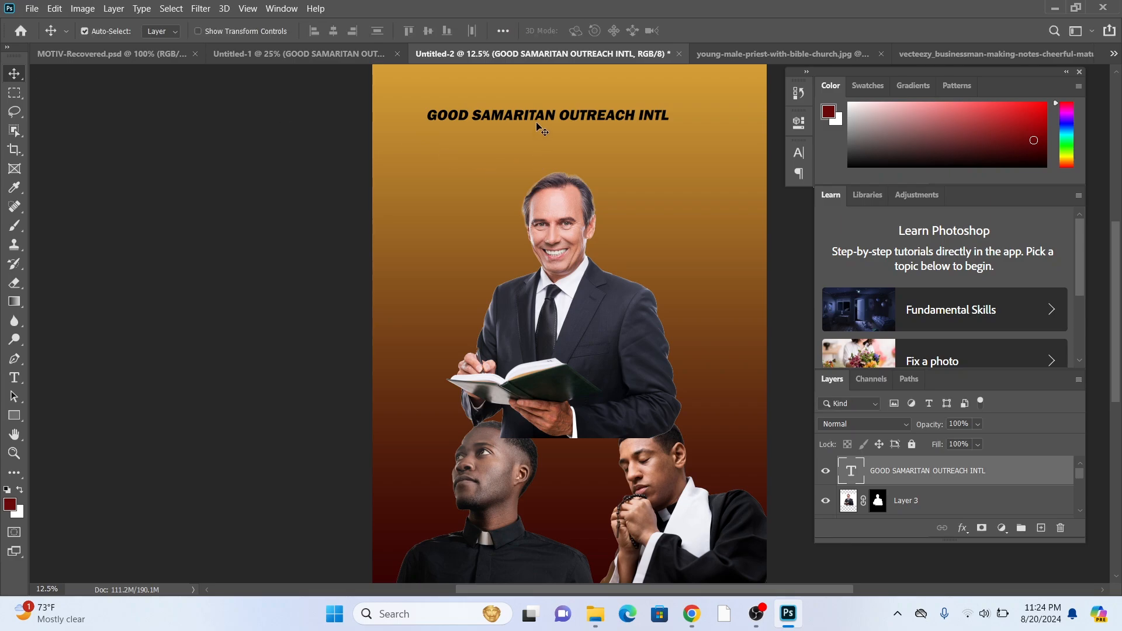
{"action": "left_click_drag", "start_coordinate": [535, 119], "coordinate": [555, 98]}
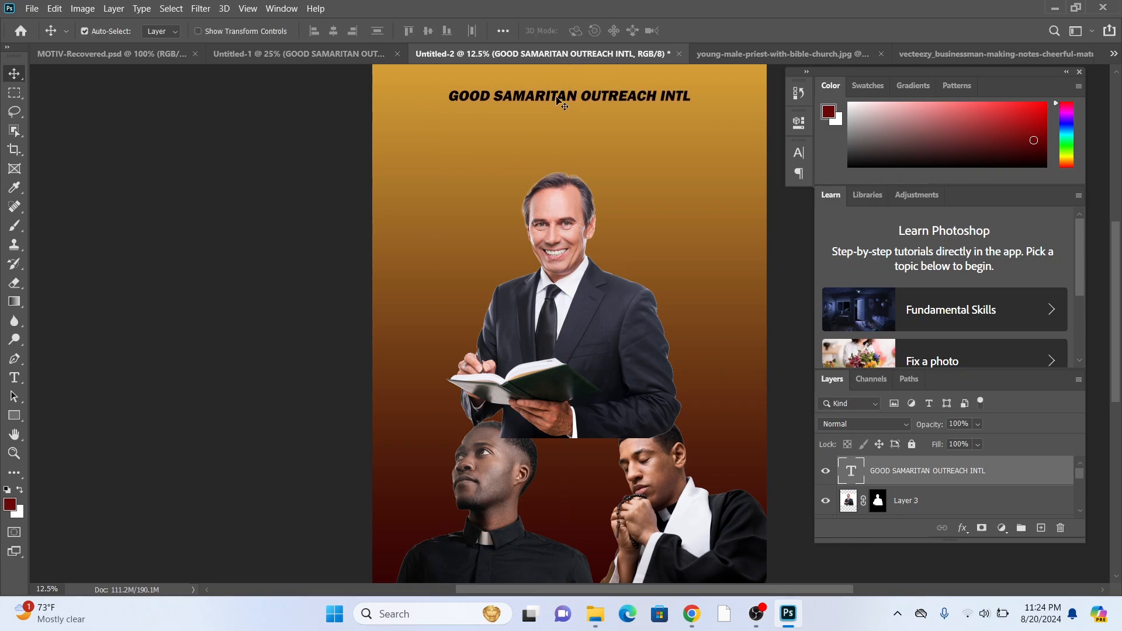
Change the GOOD SAMARITAN OUTREACH INTL heading's text colour to white (ffffff)
{"action": "double_click", "coordinate": [554, 97]}
{"action": "left_click", "coordinate": [14, 74]}
{"action": "double_click", "coordinate": [504, 99]}
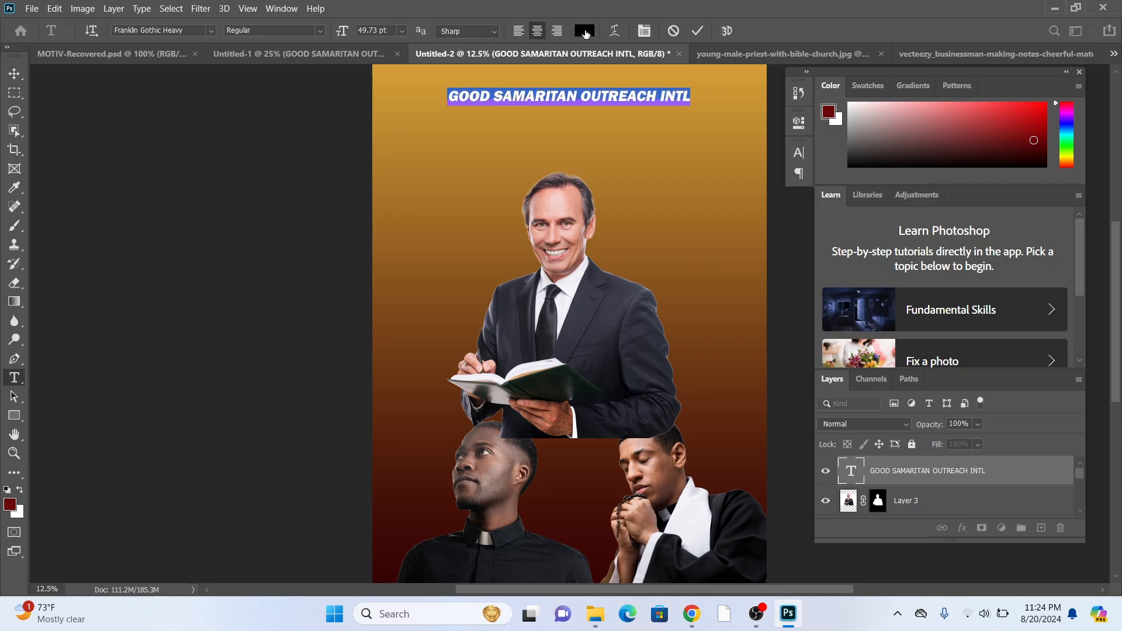
{"action": "left_click", "coordinate": [584, 30]}
{"action": "left_click_drag", "start_coordinate": [424, 138], "coordinate": [370, 123]}
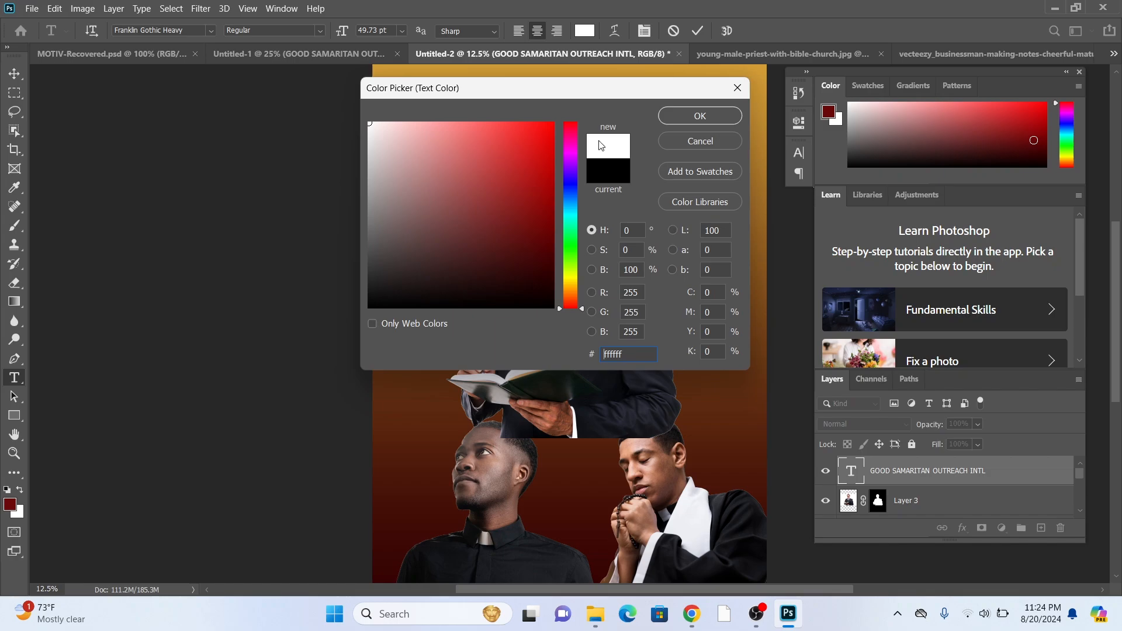
{"action": "left_click", "coordinate": [706, 117]}
{"action": "left_click", "coordinate": [14, 73]}
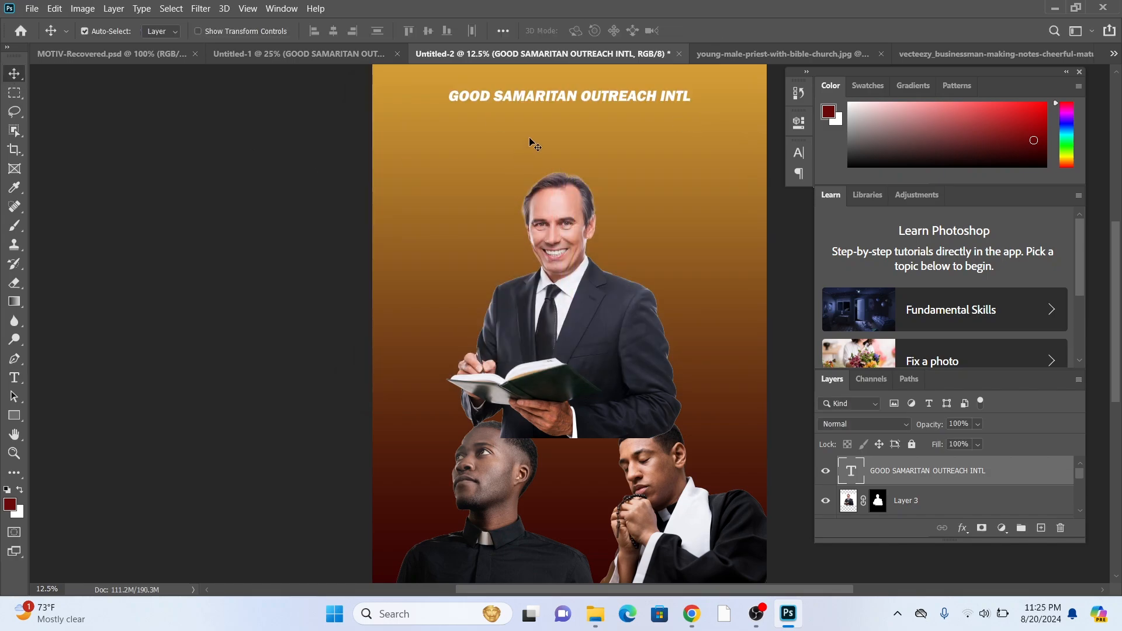
Copy the church logo from Untitled-1 to the poster's upper-left corner and align the heading directly beside it
{"action": "left_click_drag", "start_coordinate": [536, 94], "coordinate": [554, 103]}
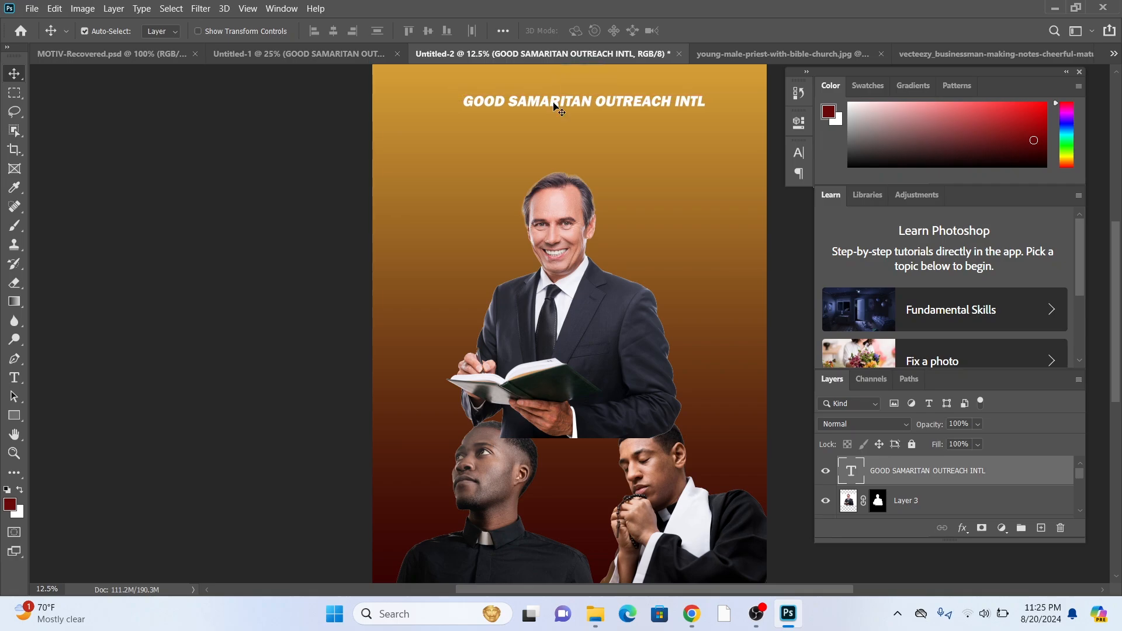
{"action": "left_click", "coordinate": [234, 55]}
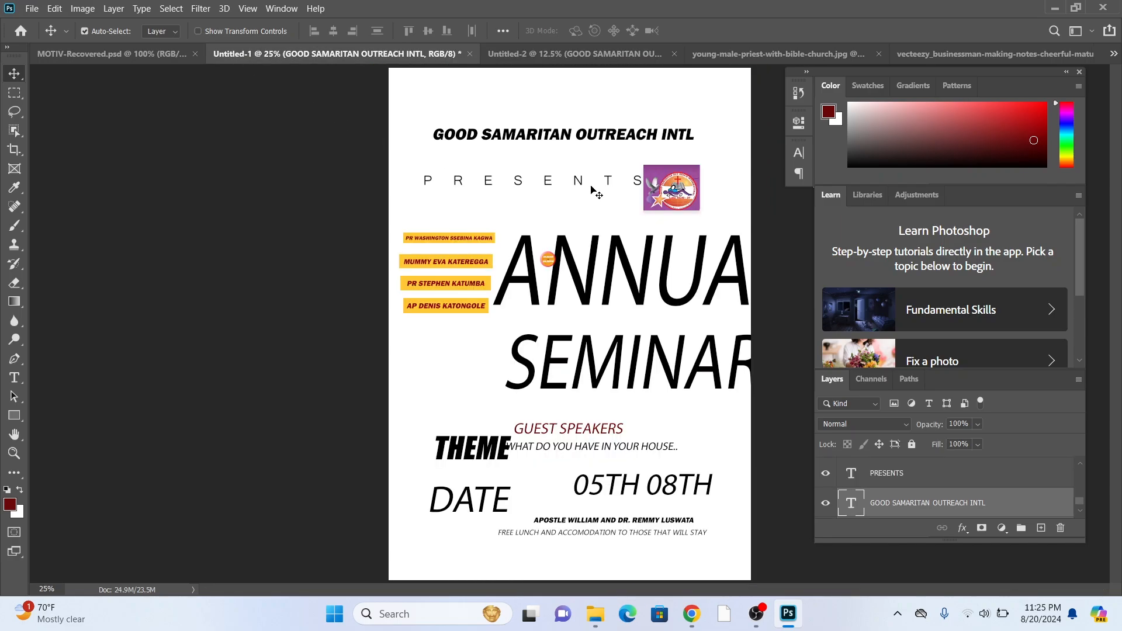
{"action": "left_click_drag", "start_coordinate": [680, 193], "coordinate": [419, 113]}
{"action": "scroll", "coordinate": [477, 105], "scroll_direction": "up", "scroll_amount": 1}
{"action": "left_click", "coordinate": [452, 121]}
{"action": "left_click_drag", "start_coordinate": [493, 111], "coordinate": [485, 111]}
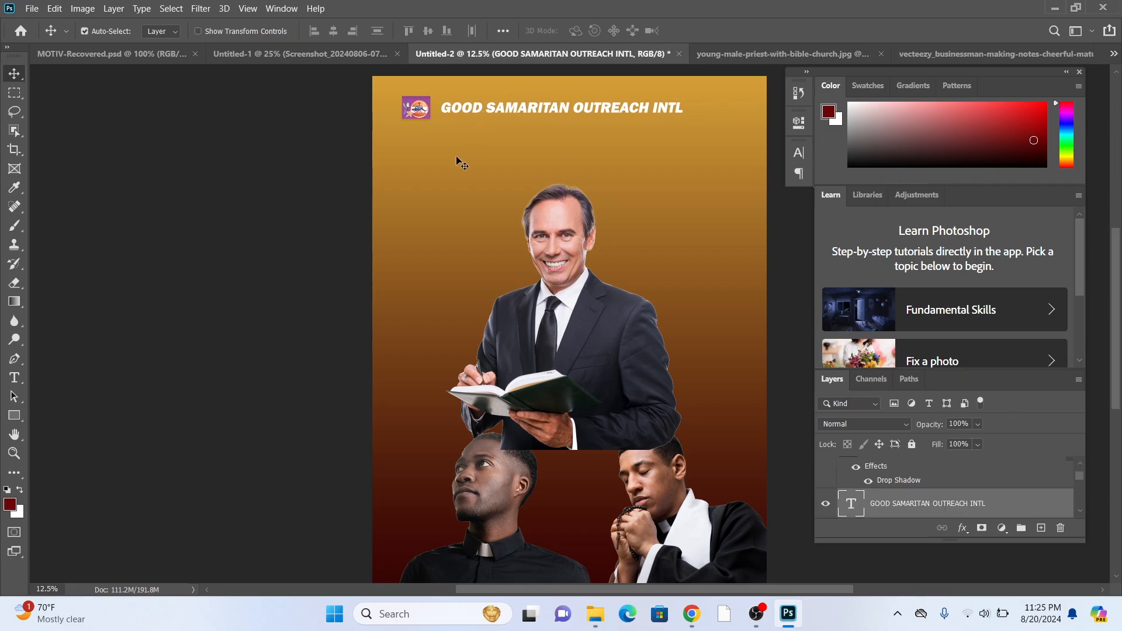
Copy the PRESENTS text from Untitled-1 into the Untitled-2 poster, centred beneath the GOOD SAMARITAN OUTREACH INTL heading
{"action": "left_click", "coordinate": [278, 54]}
{"action": "left_click_drag", "start_coordinate": [491, 186], "coordinate": [537, 123]}
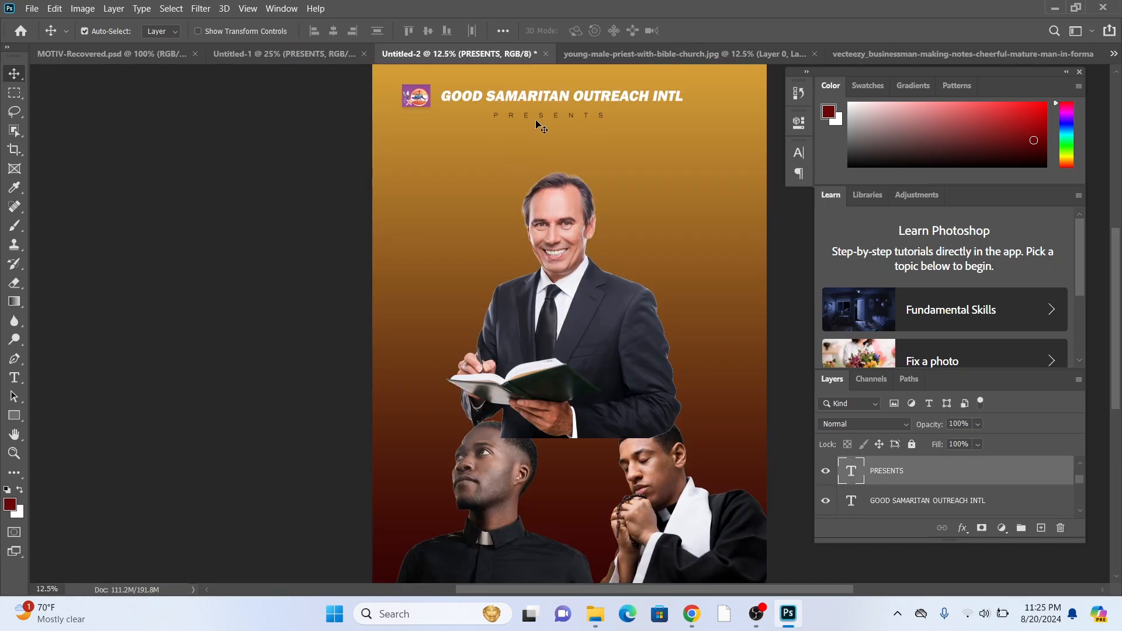
Change the PRESENTS text's colour to near-white (fefefe)
{"action": "double_click", "coordinate": [535, 116]}
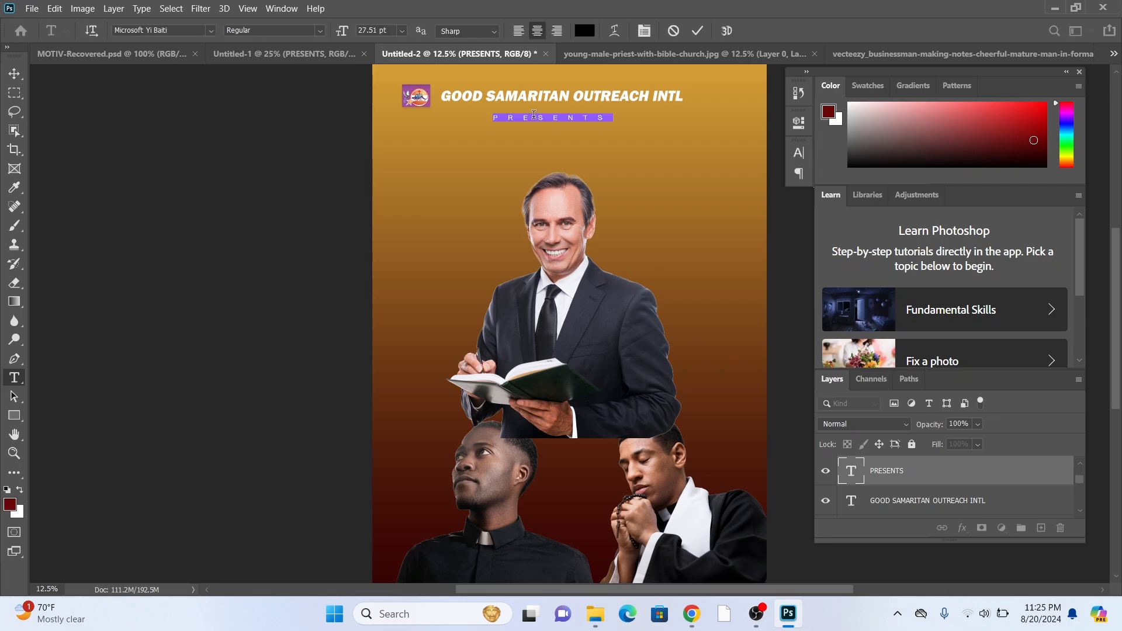
{"action": "left_click", "coordinate": [585, 33]}
{"action": "left_click_drag", "start_coordinate": [444, 149], "coordinate": [334, 122]}
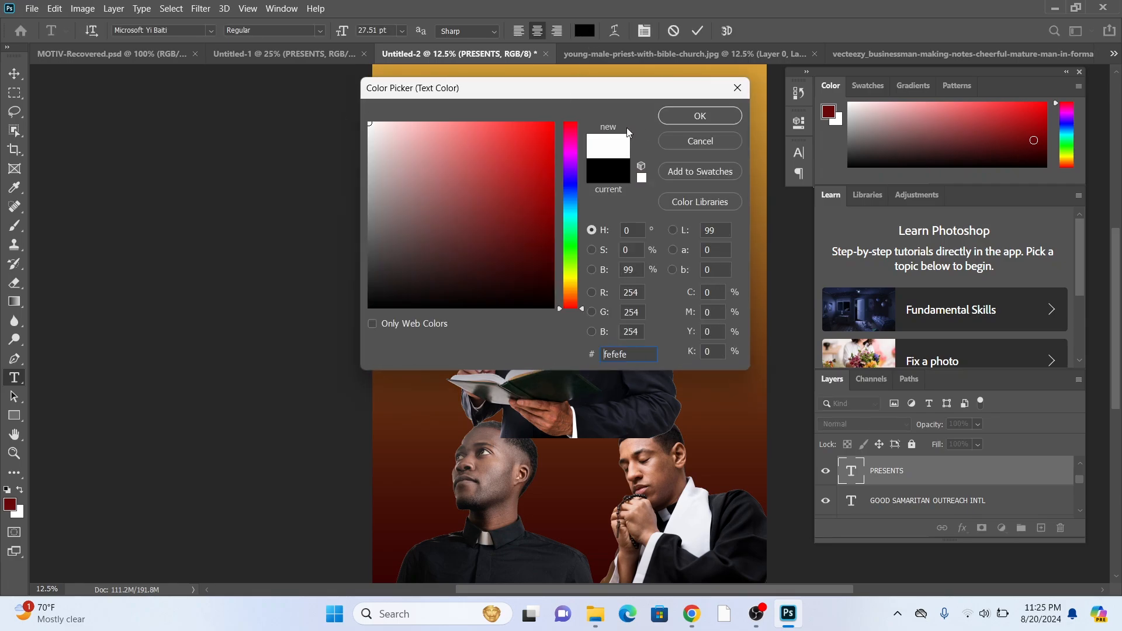
{"action": "left_click", "coordinate": [698, 118]}
{"action": "left_click", "coordinate": [14, 77]}
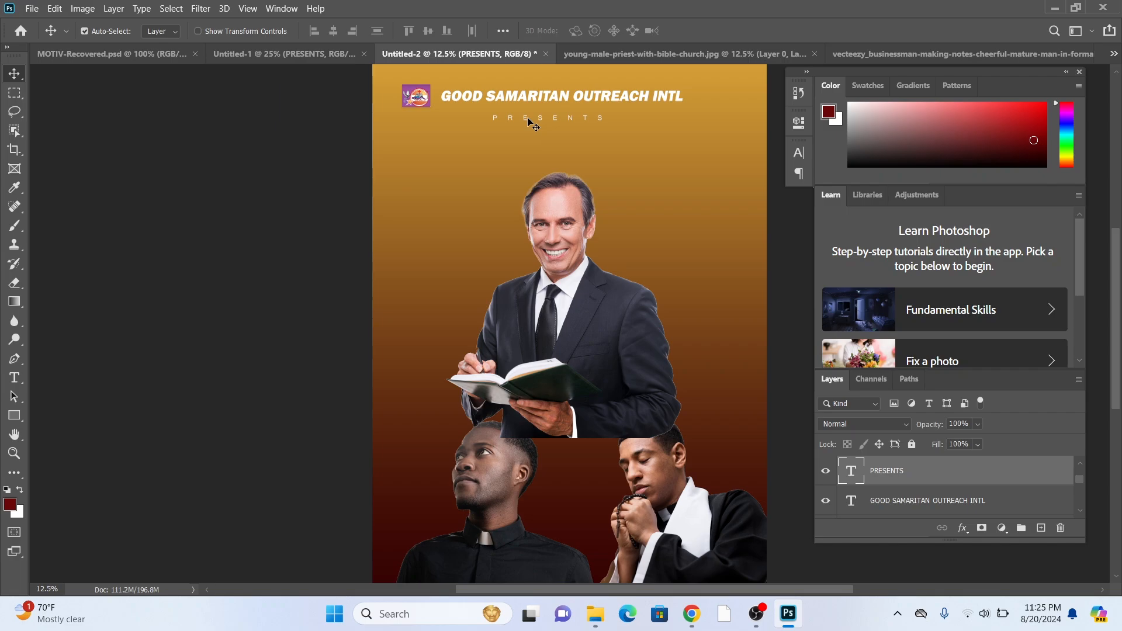
Enlarge the PRESENTS text to about 164% and centre it beneath the GOOD SAMARITAN OUTREACH INTL heading, nudging the heading to line up
{"action": "key", "text": "ctrl+t"}
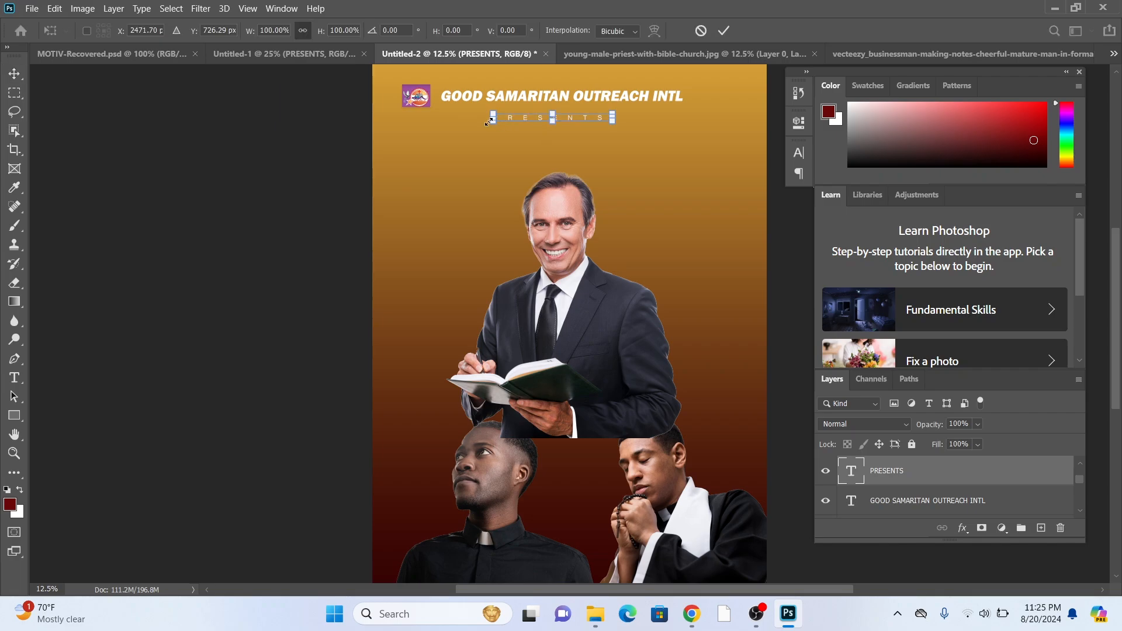
{"action": "left_click_drag", "start_coordinate": [489, 123], "coordinate": [448, 135]}
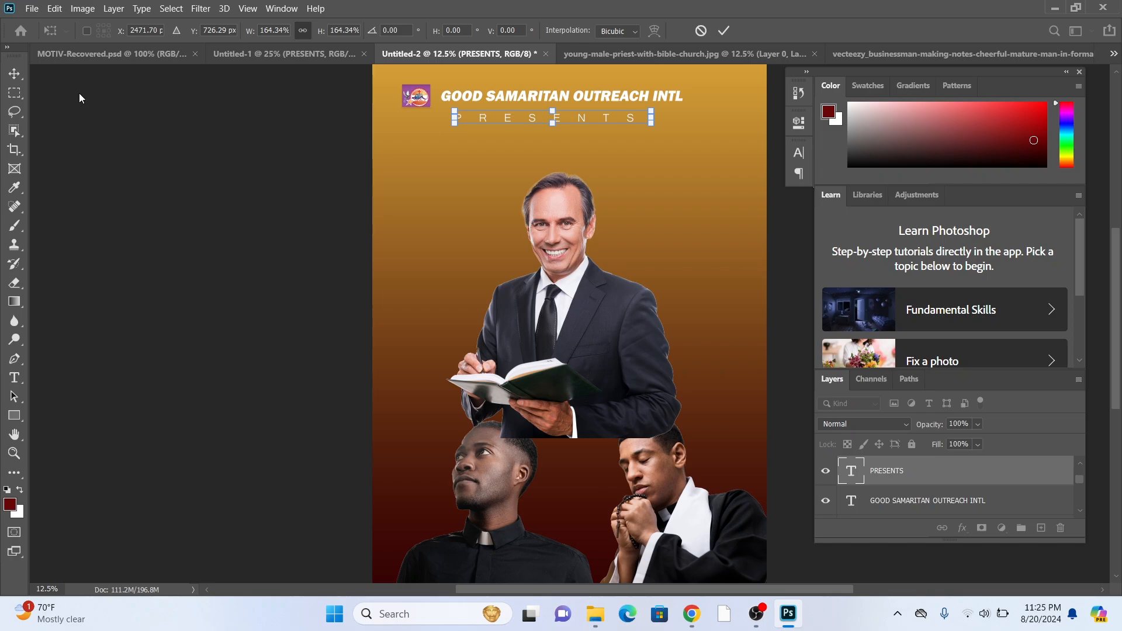
{"action": "left_click", "coordinate": [14, 74]}
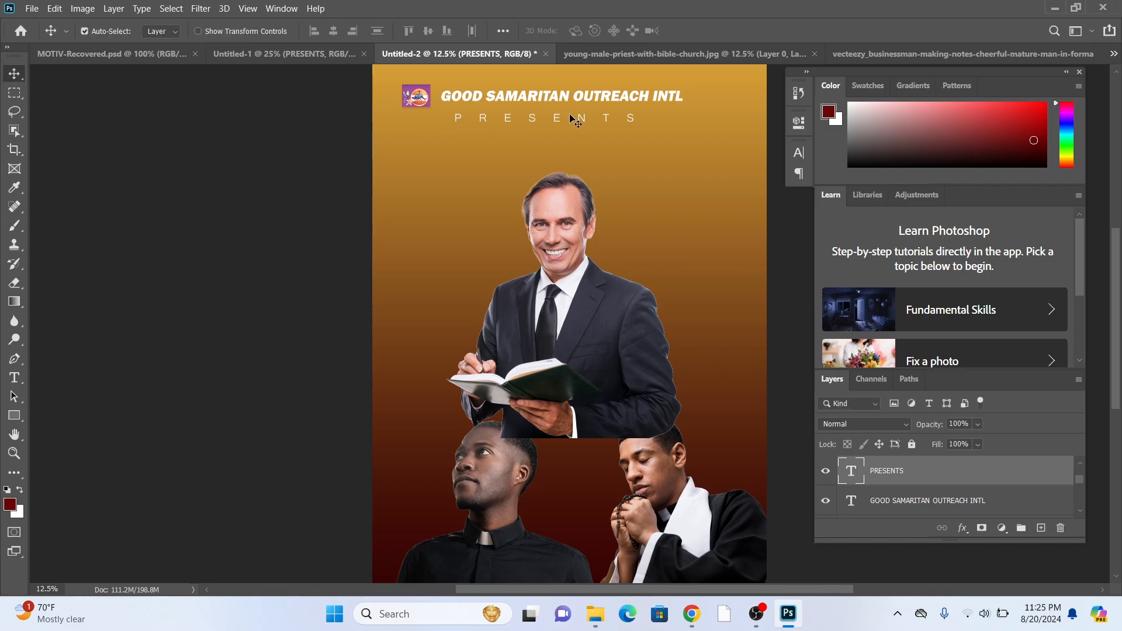
{"action": "left_click_drag", "start_coordinate": [580, 119], "coordinate": [588, 120]}
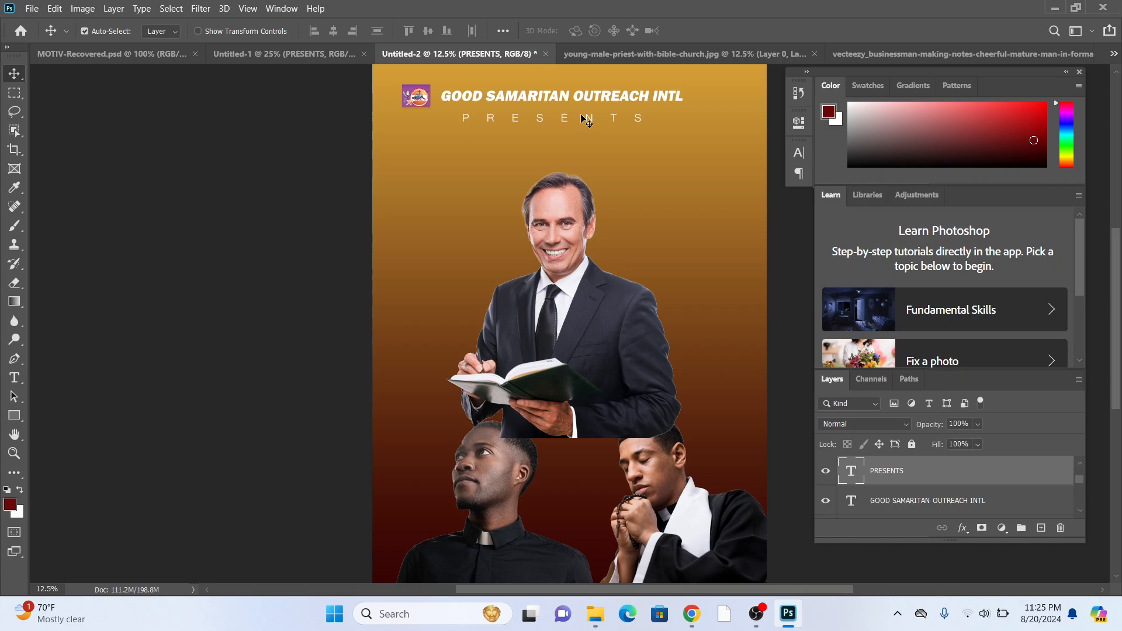
{"action": "left_click_drag", "start_coordinate": [563, 100], "coordinate": [569, 123]}
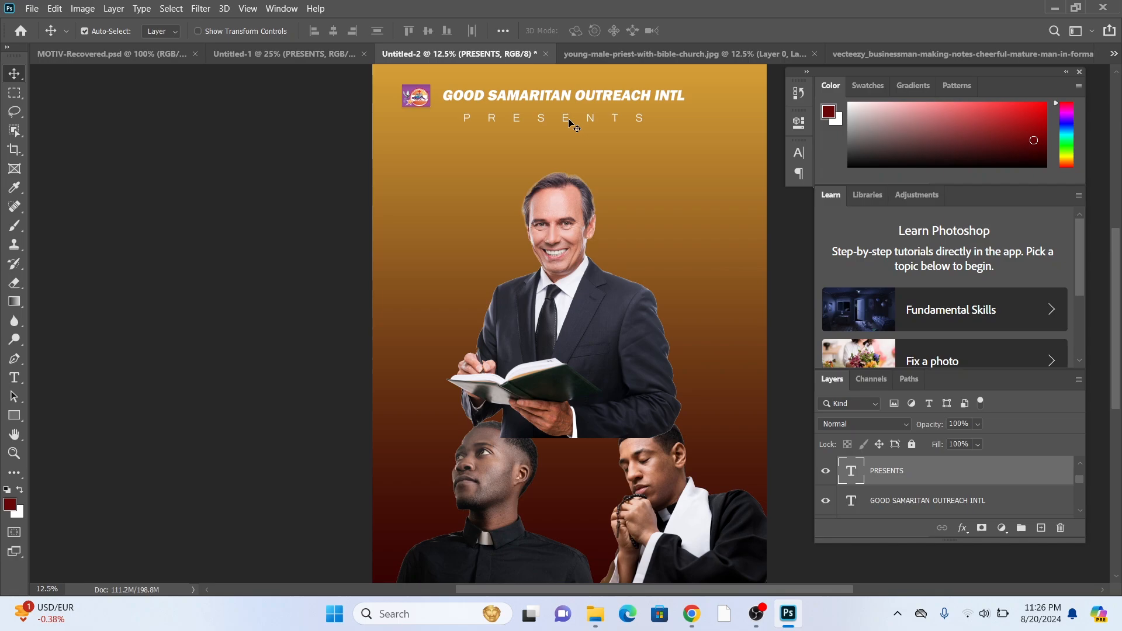
Copy the ANNUAL text from Untitled-1 onto the suited pastor's book in Untitled-2, moving his photo up closer to PRESENTS
{"action": "left_click", "coordinate": [325, 58]}
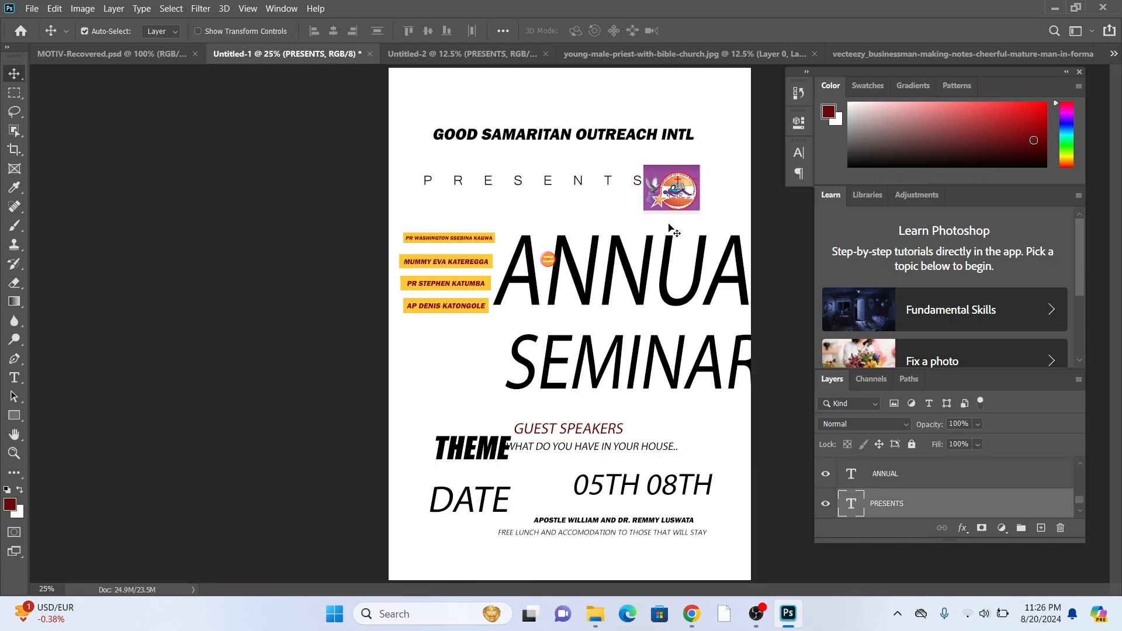
{"action": "left_click_drag", "start_coordinate": [573, 281], "coordinate": [482, 122]}
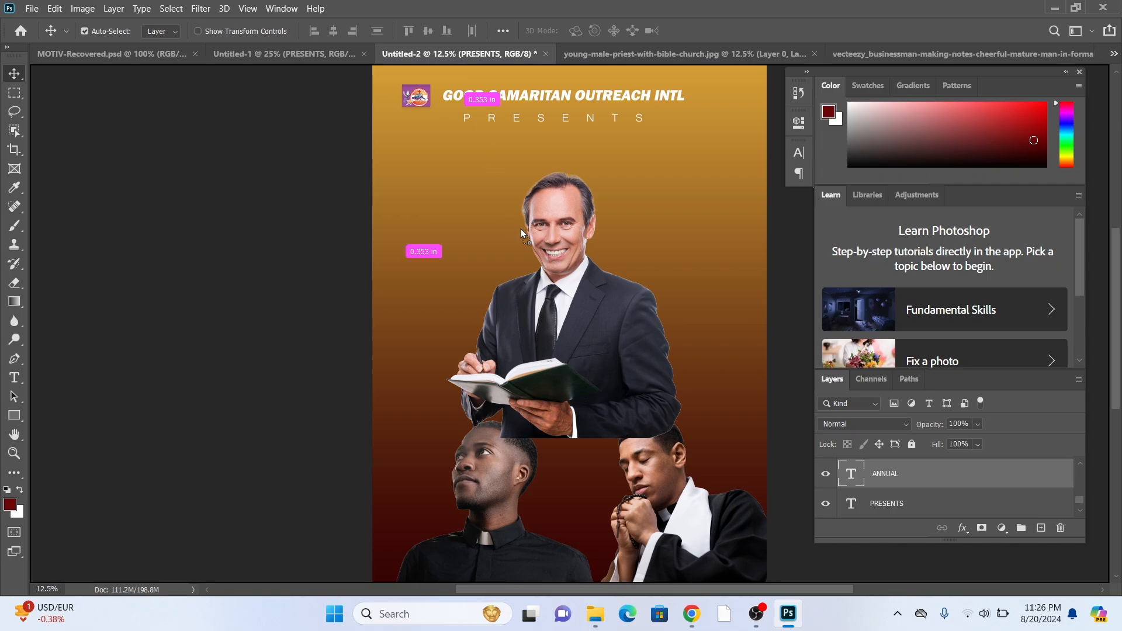
{"action": "left_click_drag", "start_coordinate": [521, 232], "coordinate": [571, 297]}
{"action": "left_click_drag", "start_coordinate": [562, 187], "coordinate": [563, 160]}
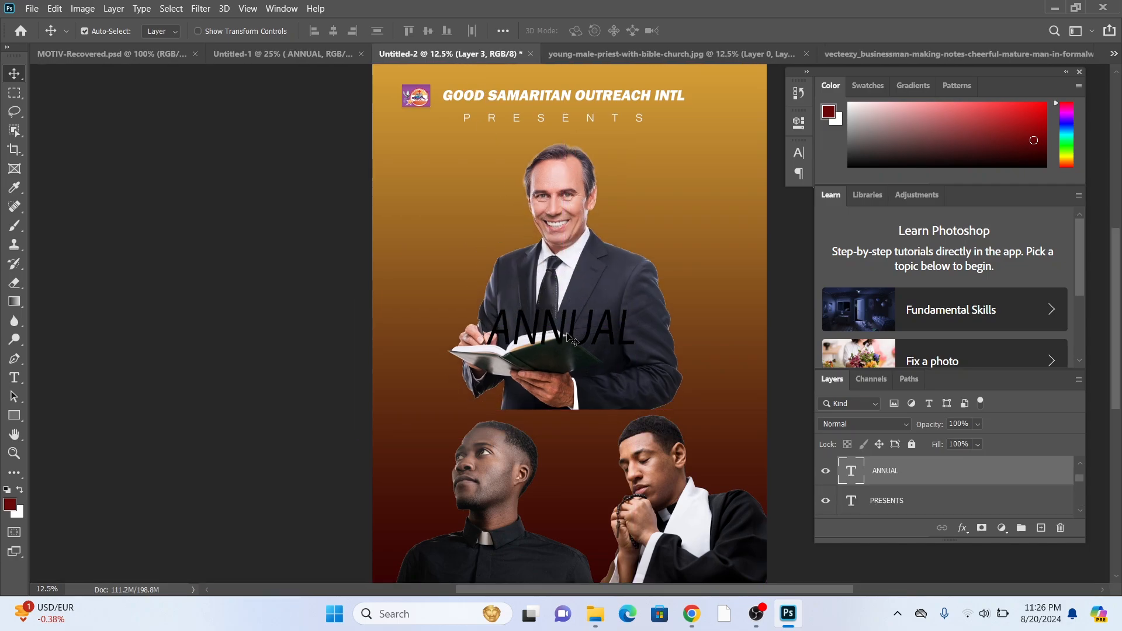
{"action": "left_click_drag", "start_coordinate": [571, 339], "coordinate": [577, 337]}
Enlarge the ANNUAL text to about 138% and shift the suited pastor's photo slightly upward
{"action": "key", "text": "ctrl+t"}
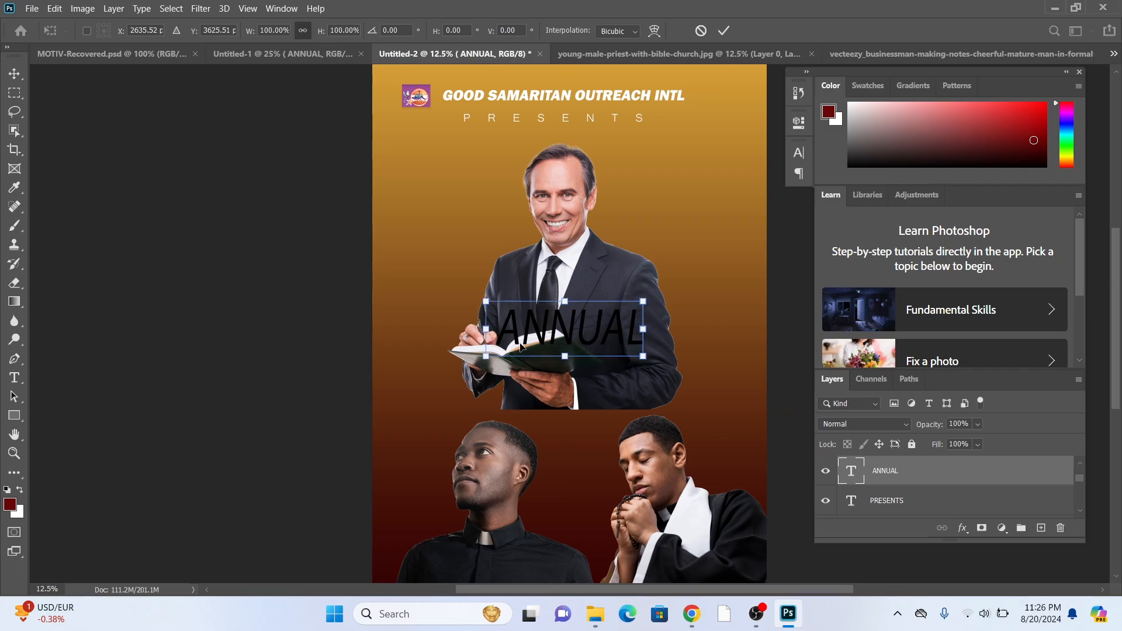
{"action": "left_click_drag", "start_coordinate": [477, 357], "coordinate": [421, 377]}
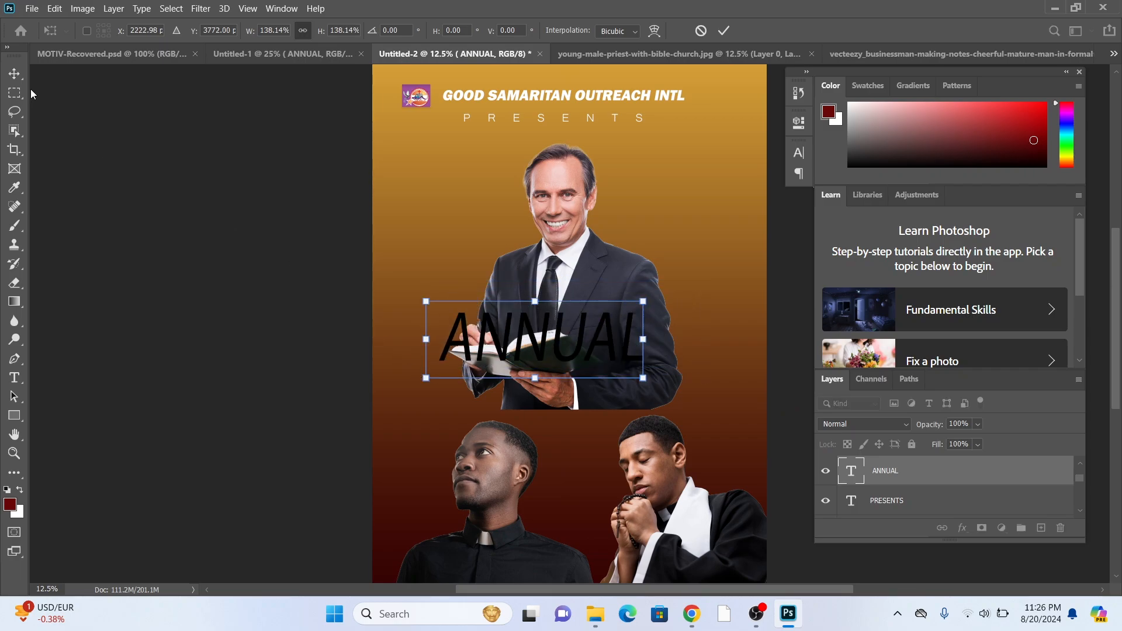
{"action": "left_click", "coordinate": [14, 73]}
{"action": "left_click_drag", "start_coordinate": [601, 286], "coordinate": [596, 277]}
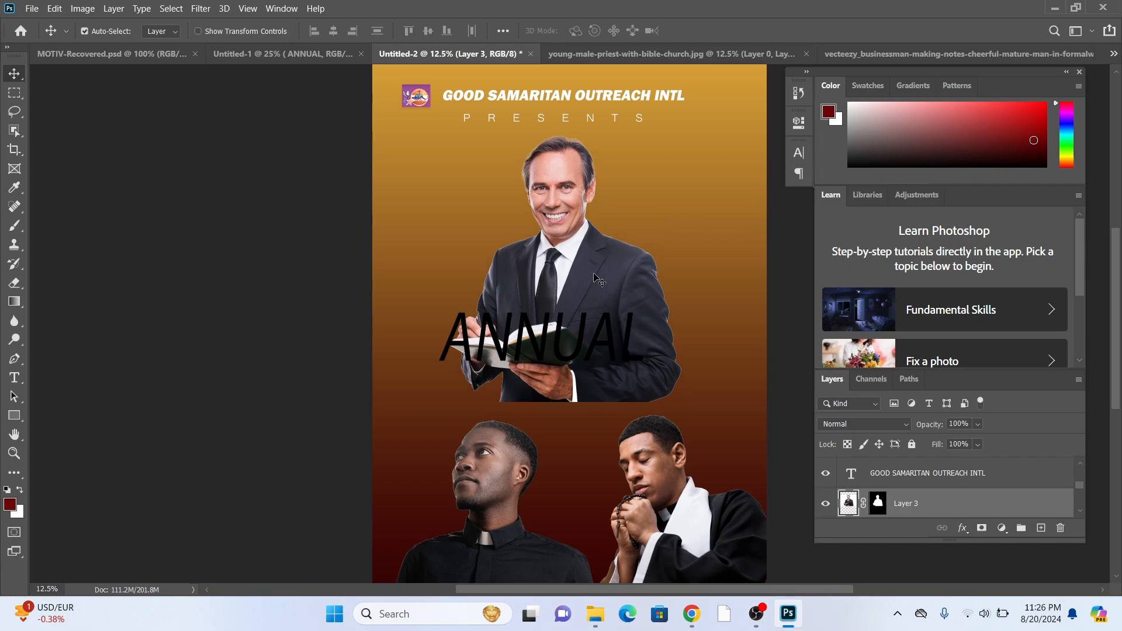
Change the ANNUAL text's colour to white
{"action": "left_click", "coordinate": [548, 355]}
{"action": "double_click", "coordinate": [549, 353]}
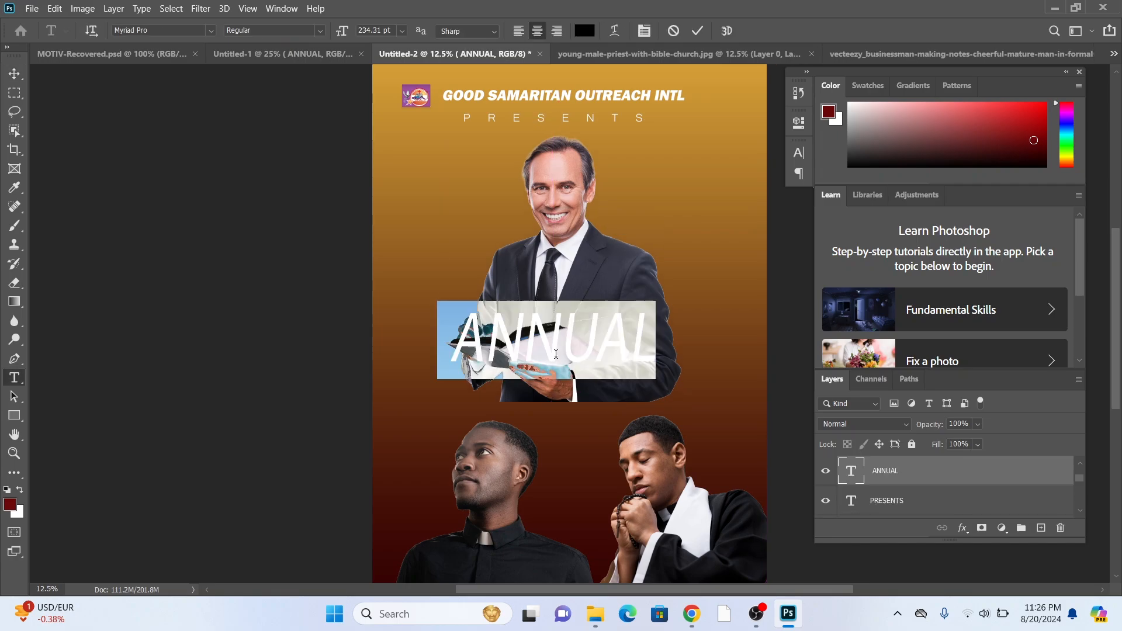
{"action": "left_click", "coordinate": [583, 32]}
{"action": "left_click_drag", "start_coordinate": [409, 127], "coordinate": [369, 124]}
{"action": "left_click", "coordinate": [699, 116]}
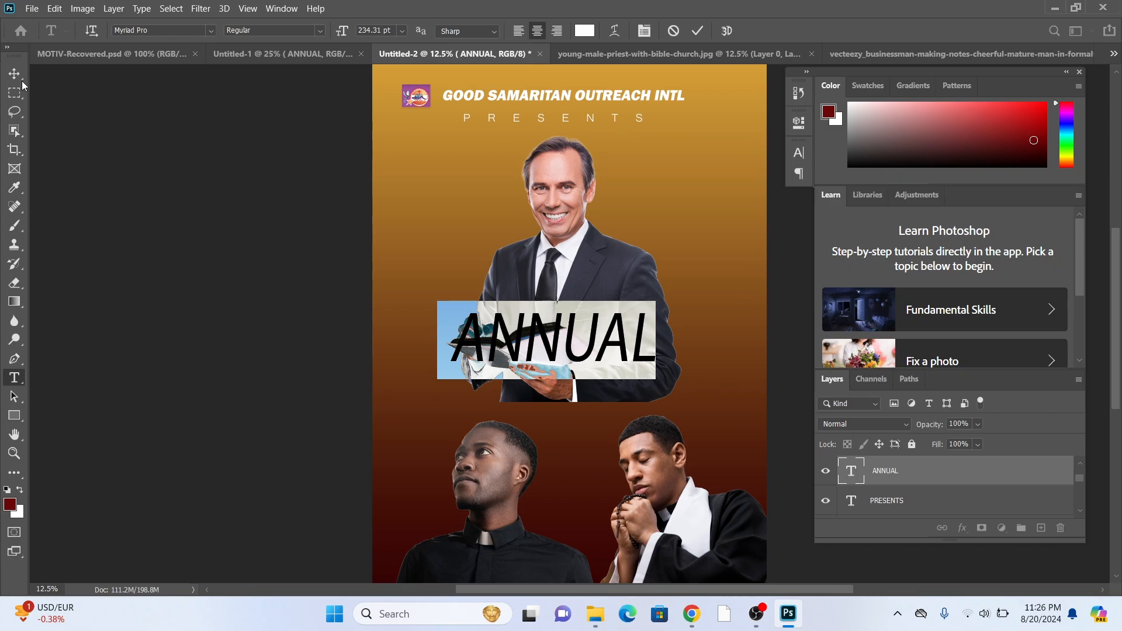
{"action": "left_click", "coordinate": [16, 74]}
Copy the SEMINAR text from Untitled-1 to just beneath ANNUAL on the poster and change its colour to white (ffffff)
{"action": "left_click_drag", "start_coordinate": [589, 345], "coordinate": [562, 405]}
{"action": "left_click", "coordinate": [303, 53]}
{"action": "double_click", "coordinate": [563, 403]}
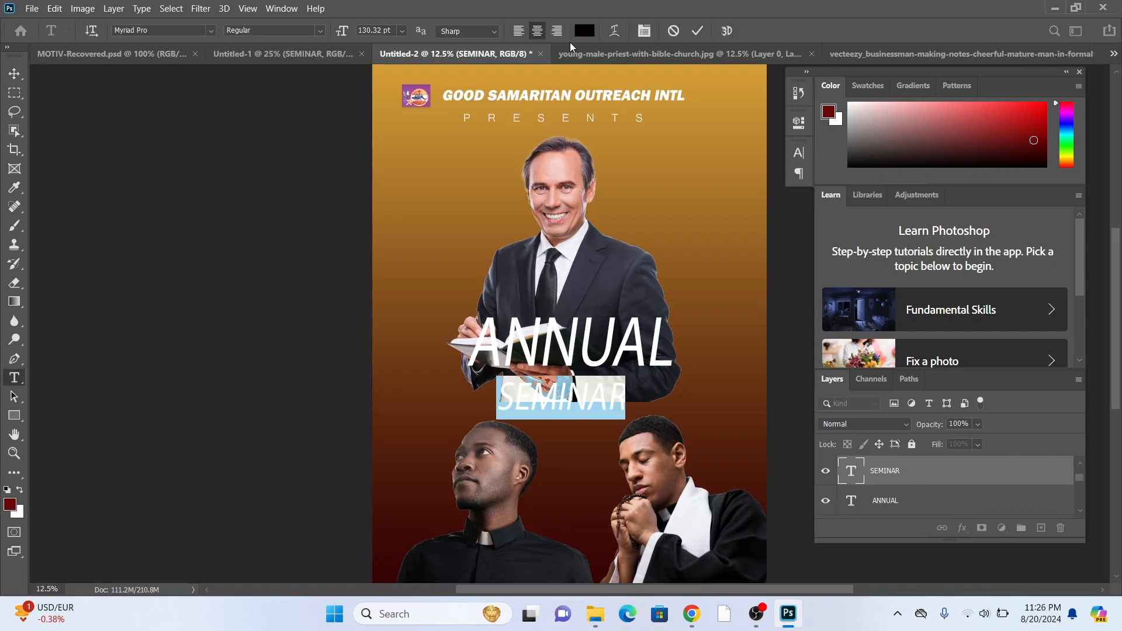
{"action": "left_click", "coordinate": [583, 32]}
{"action": "type", "text": "ffffff"}
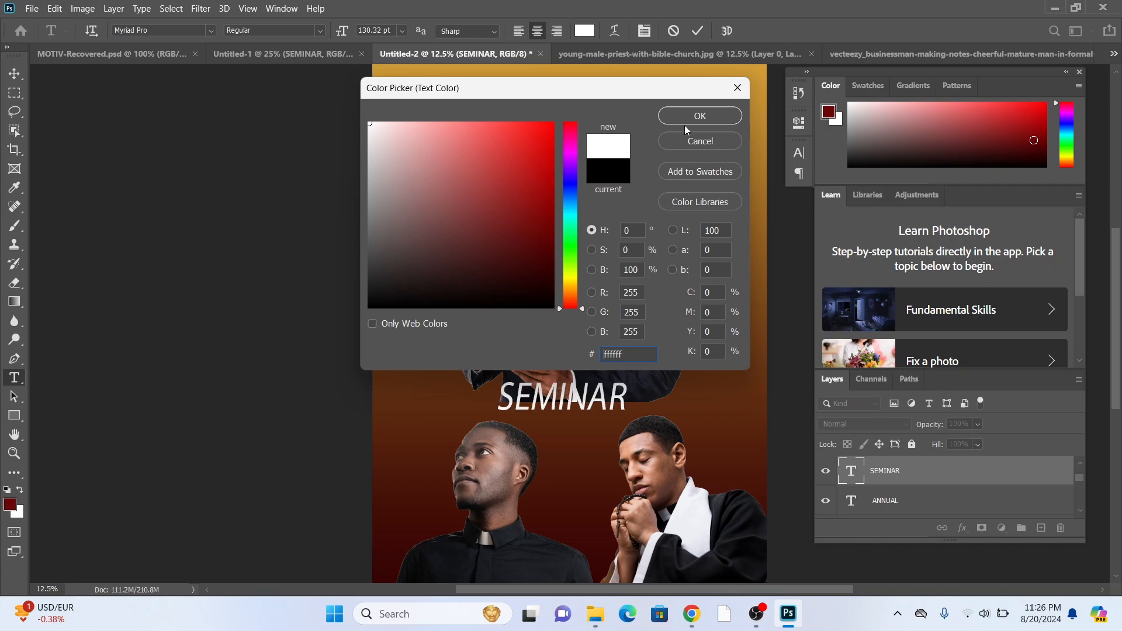
{"action": "left_click", "coordinate": [688, 121]}
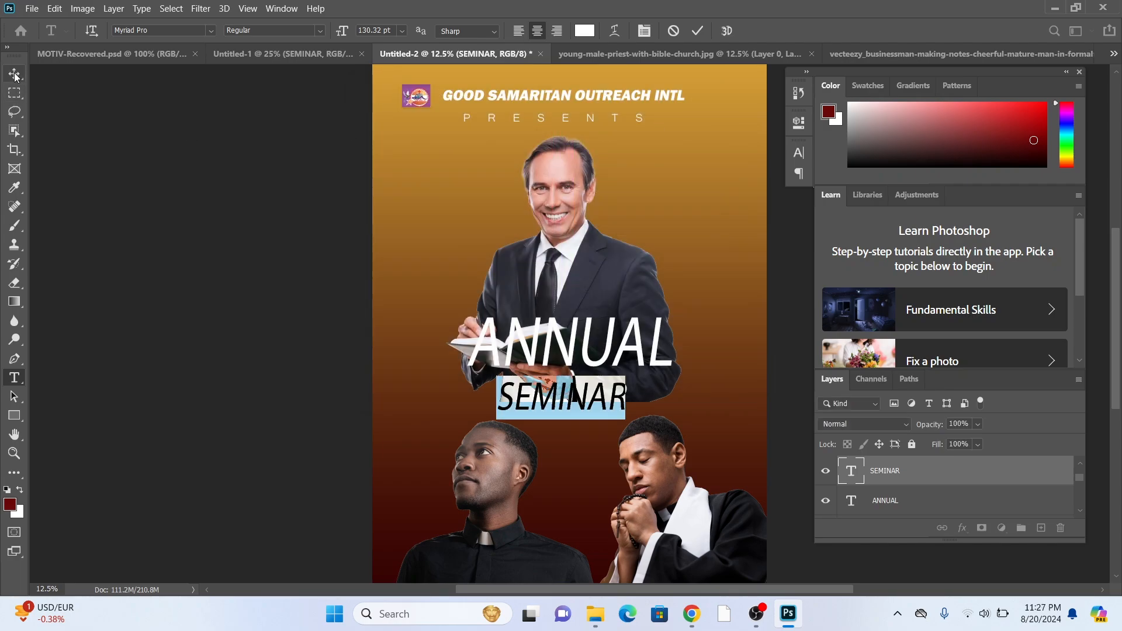
{"action": "left_click", "coordinate": [14, 74]}
Nudge ANNUAL and the suited pastor's photo slightly upward, and scale the photo down to about 93%
{"action": "left_click_drag", "start_coordinate": [590, 348], "coordinate": [592, 343]}
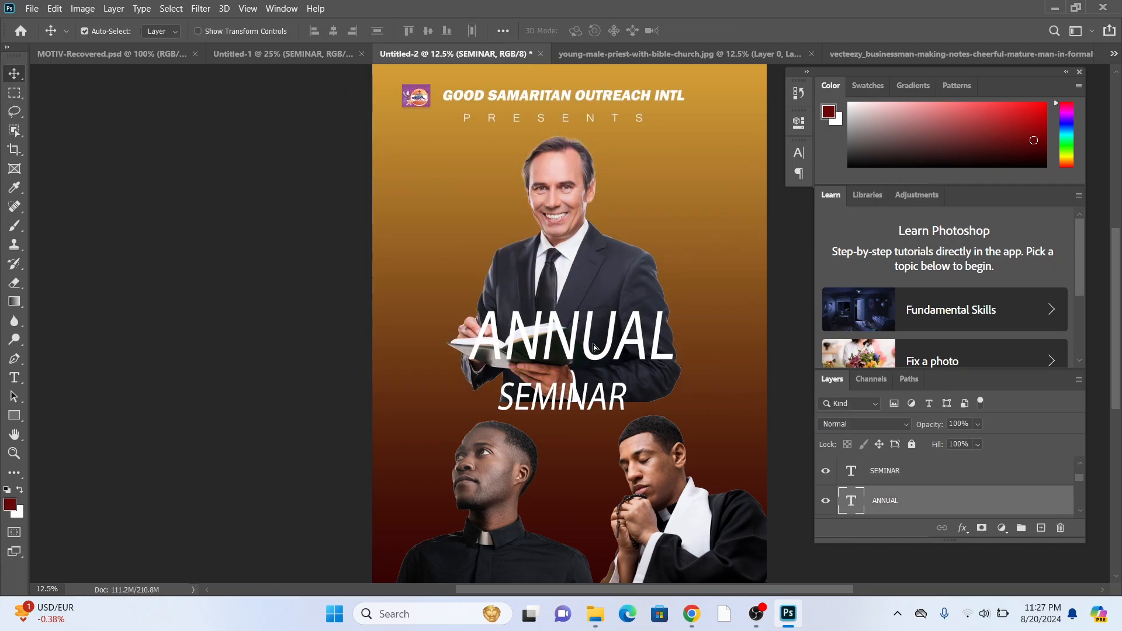
{"action": "left_click_drag", "start_coordinate": [579, 278], "coordinate": [577, 266]}
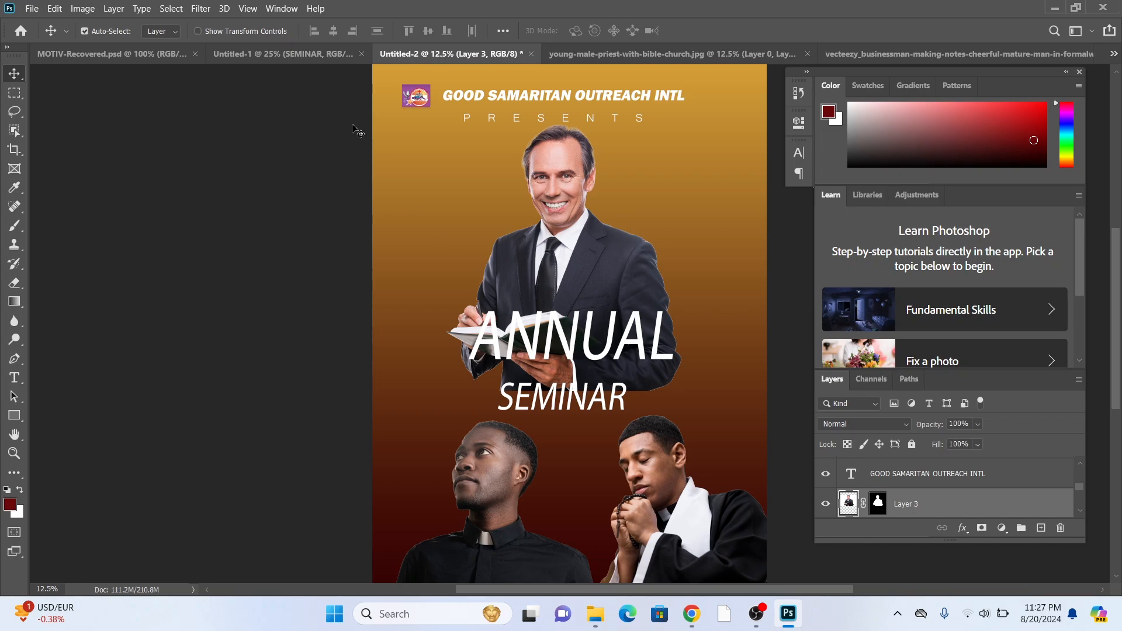
{"action": "key", "text": "ctrl+t"}
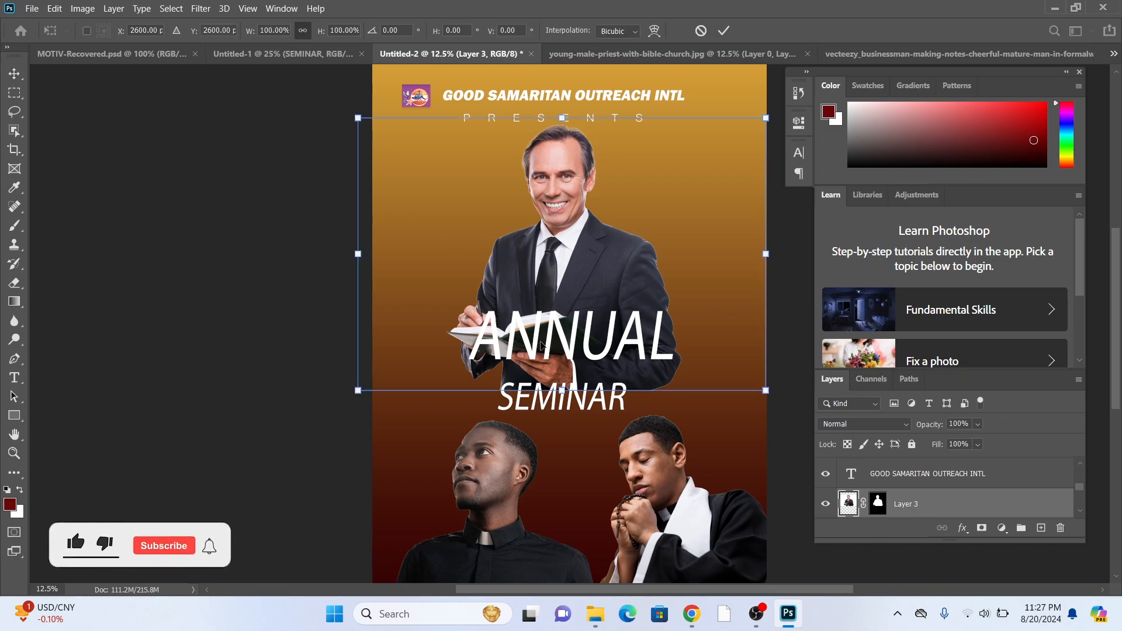
{"action": "mouse_move", "coordinate": [358, 393]}
{"action": "left_mouse_down"}
{"action": "mouse_move", "coordinate": [338, 402]}
{"action": "mouse_move", "coordinate": [377, 389]}
{"action": "left_mouse_up"}
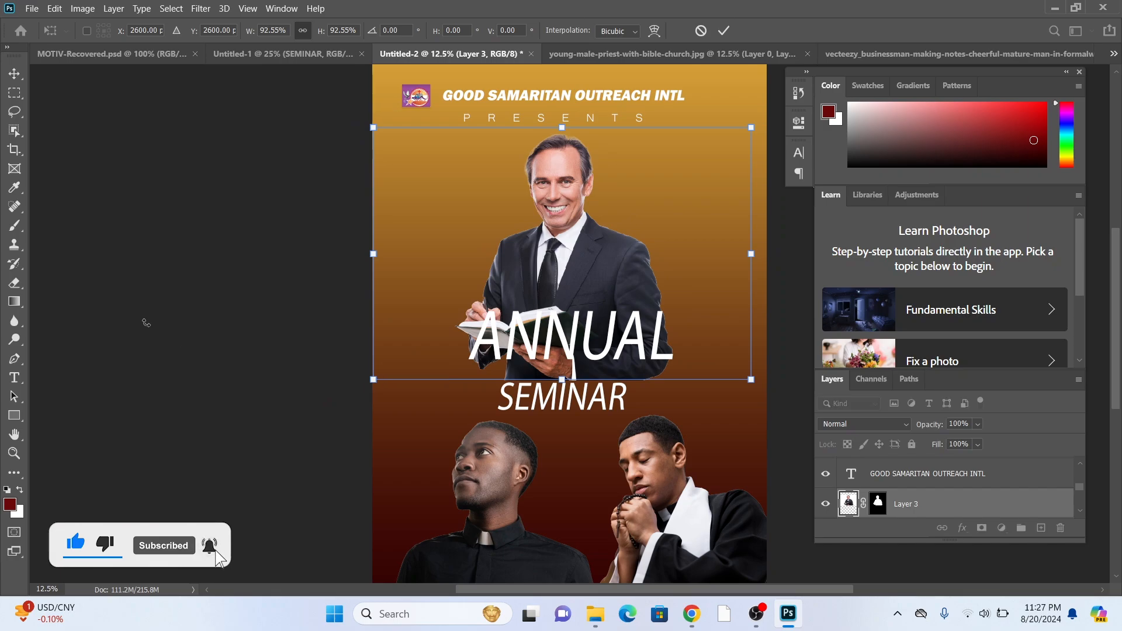
{"action": "key", "text": "Return"}
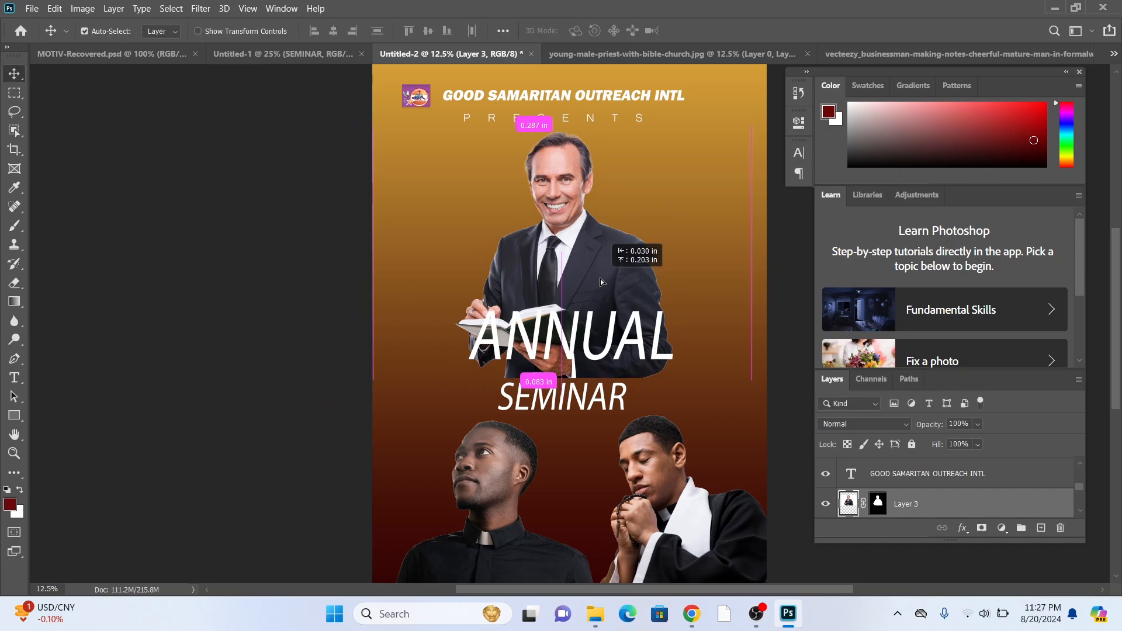
Move the GOOD SAMARITAN OUTREACH INTL heading, the logo and the PRESENTS text slightly closer to the poster's upper edge
{"action": "scroll", "coordinate": [549, 146], "scroll_direction": "up", "scroll_amount": 1}
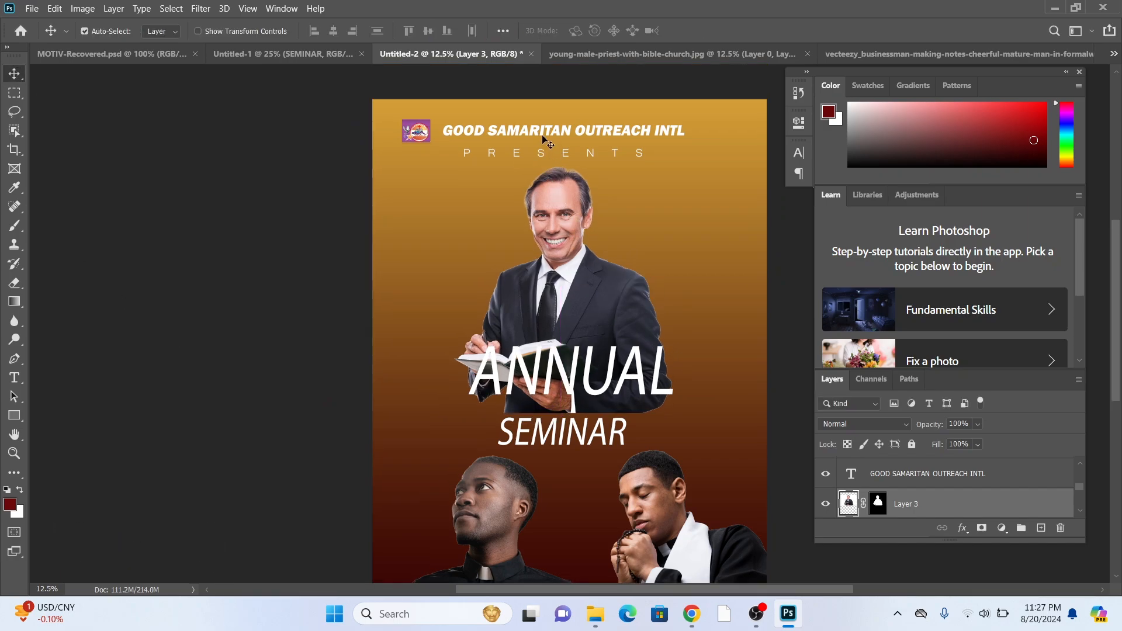
{"action": "left_click_drag", "start_coordinate": [548, 135], "coordinate": [549, 130]}
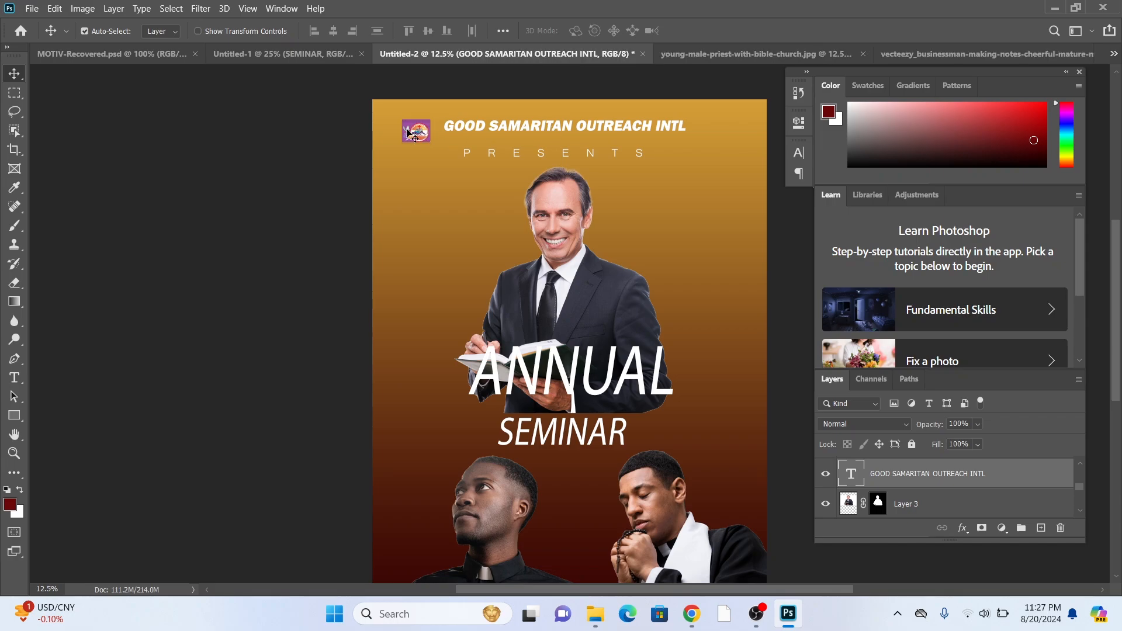
{"action": "left_click_drag", "start_coordinate": [416, 135], "coordinate": [415, 130]}
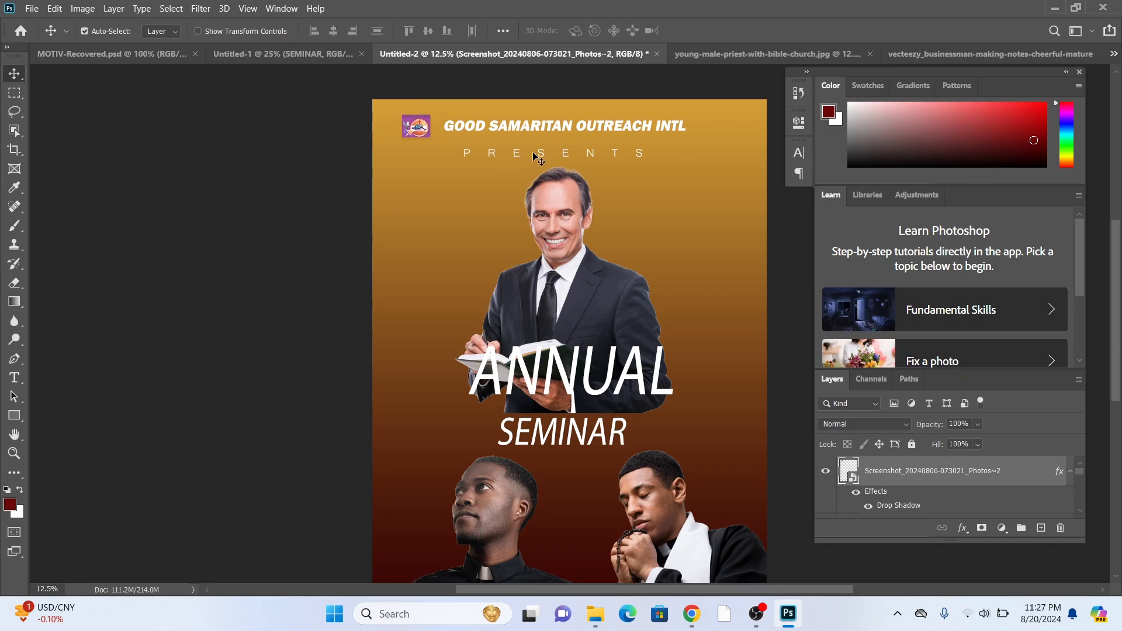
{"action": "left_click_drag", "start_coordinate": [543, 156], "coordinate": [544, 149]}
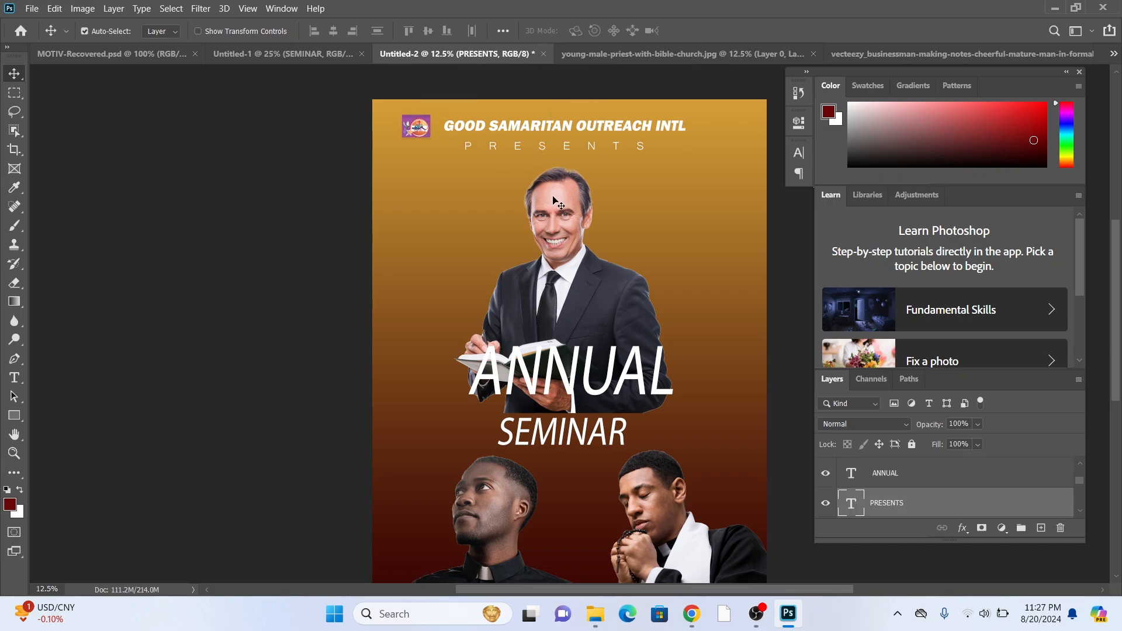
{"action": "left_click_drag", "start_coordinate": [549, 200], "coordinate": [550, 199]}
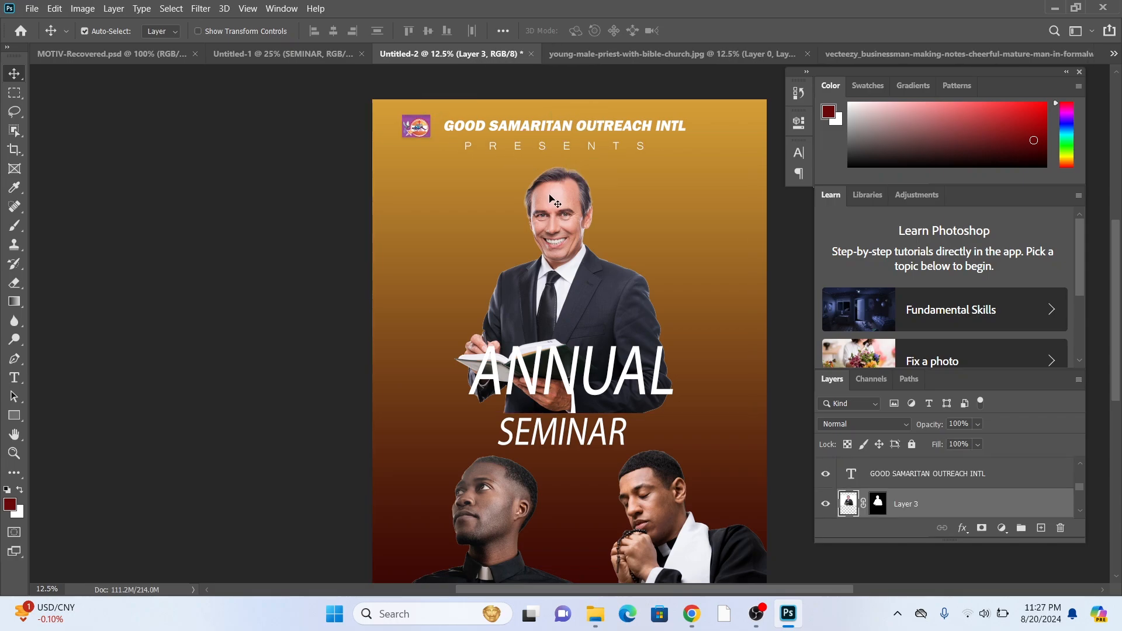
Enlarge the SEMINAR text to about 161% so it nearly matches the width of ANNUAL
{"action": "left_click", "coordinate": [559, 443]}
{"action": "key", "text": "ctrl+t"}
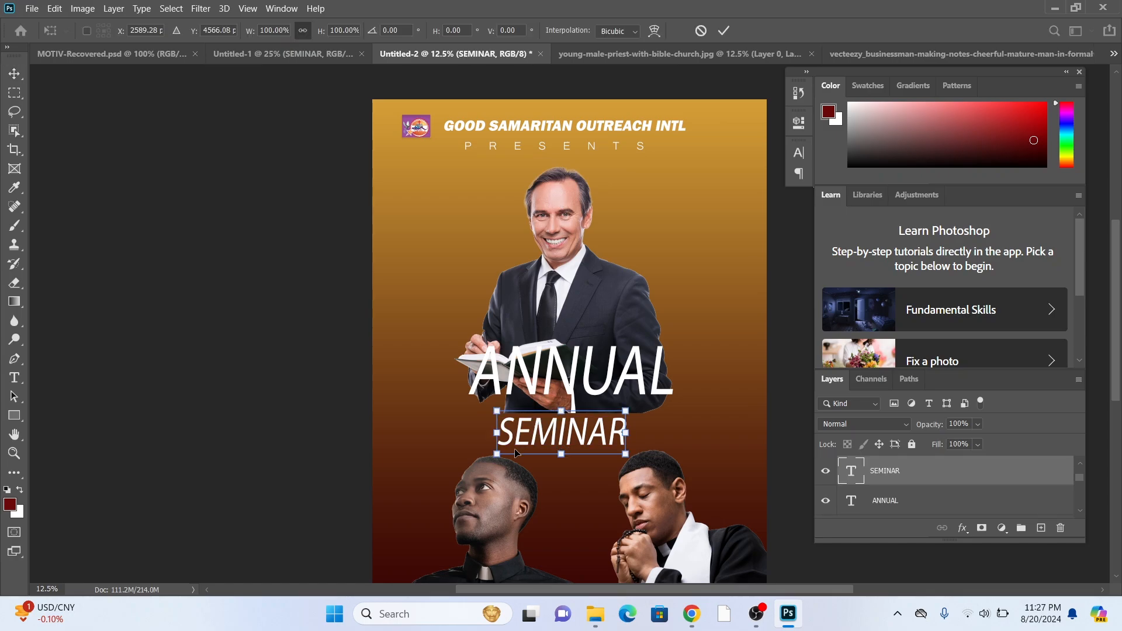
{"action": "left_click_drag", "start_coordinate": [496, 453], "coordinate": [457, 467]}
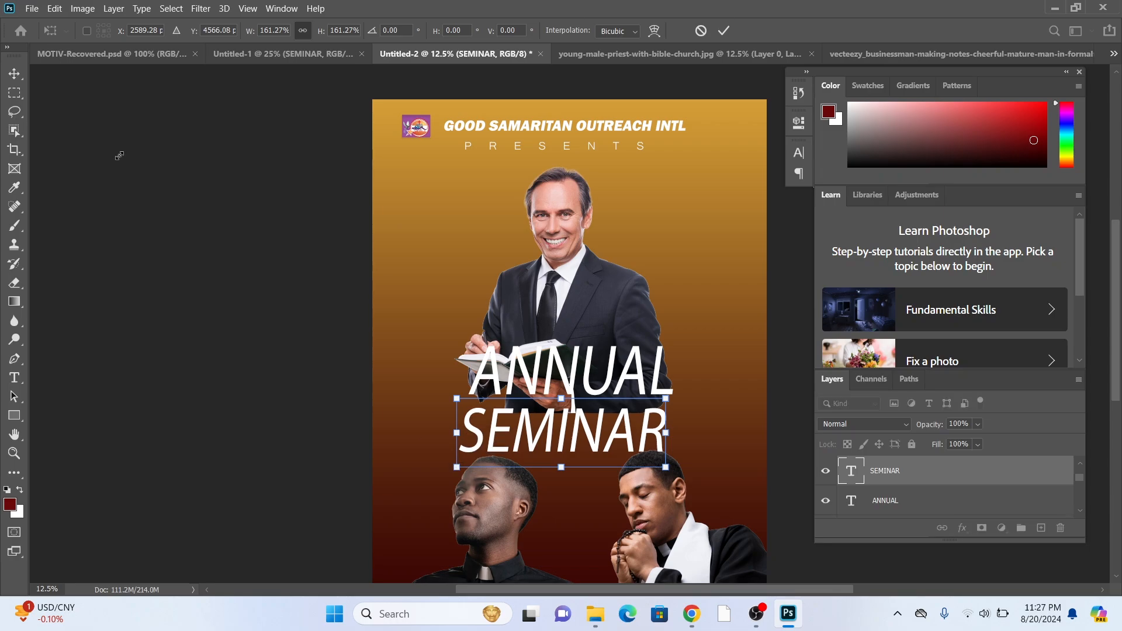
{"action": "key", "text": "Return"}
Shift the suited pastor's photo and the ANNUAL and SEMINAR texts slightly upward, keeping them stacked
{"action": "left_click_drag", "start_coordinate": [536, 329], "coordinate": [545, 319]}
{"action": "left_click_drag", "start_coordinate": [558, 366], "coordinate": [560, 357]}
{"action": "left_click_drag", "start_coordinate": [569, 425], "coordinate": [571, 415]}
{"action": "scroll", "coordinate": [570, 479], "scroll_direction": "down", "scroll_amount": 1}
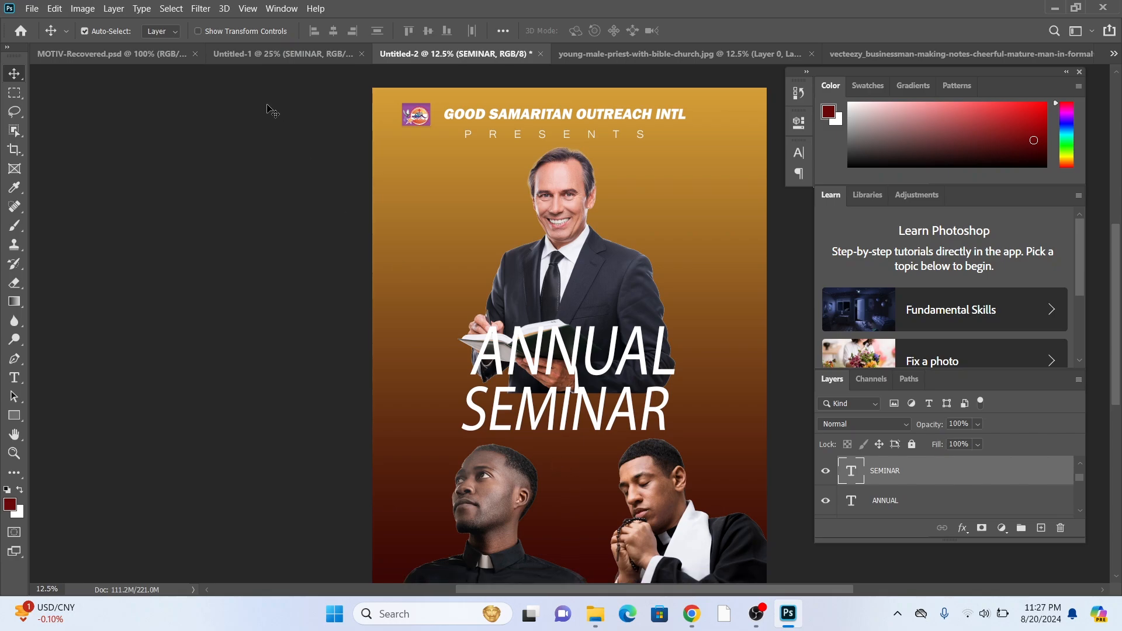
Copy the THEME text from Untitled-1 to just beneath SEMINAR on the Untitled-2 poster
{"action": "left_click", "coordinate": [244, 53]}
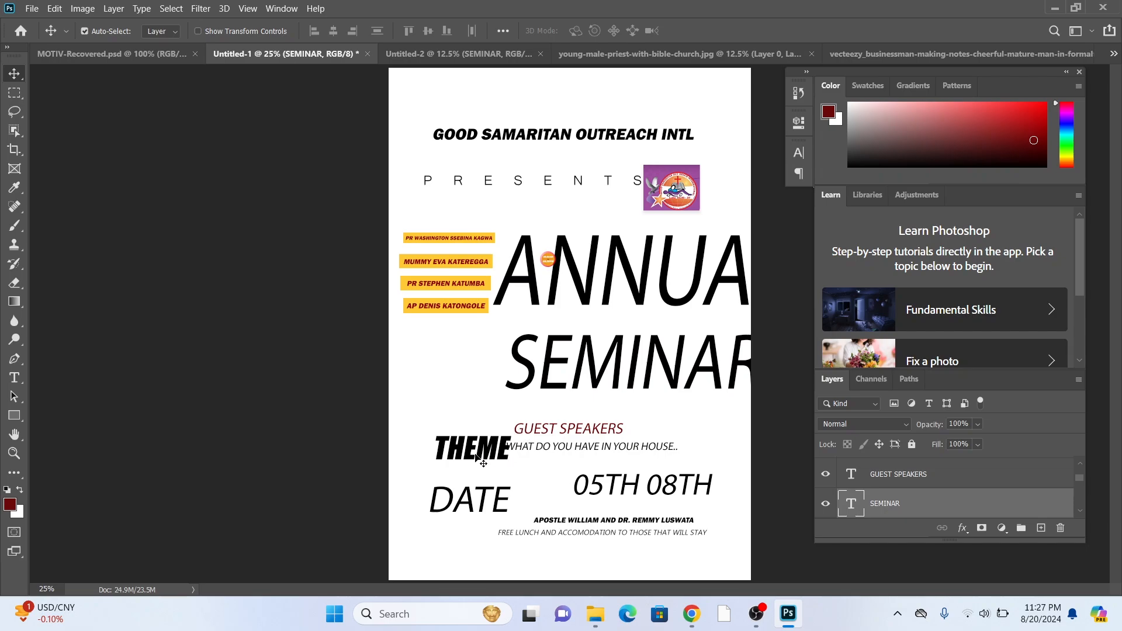
{"action": "left_click_drag", "start_coordinate": [482, 463], "coordinate": [482, 429]}
{"action": "scroll", "coordinate": [503, 423], "scroll_direction": "down", "scroll_amount": 2}
Scale the black-shirted pastor's photo near the poster's lower-left corner down to 37%
{"action": "key", "text": "ctrl+t"}
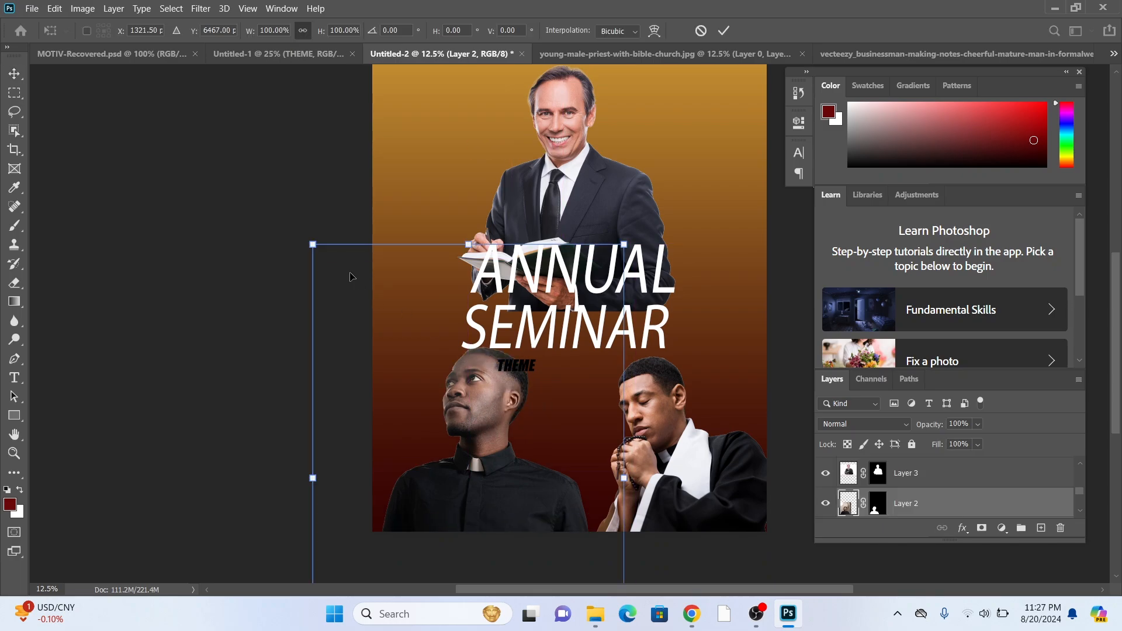
{"action": "left_click_drag", "start_coordinate": [310, 250], "coordinate": [411, 391]}
{"action": "left_click", "coordinate": [15, 73]}
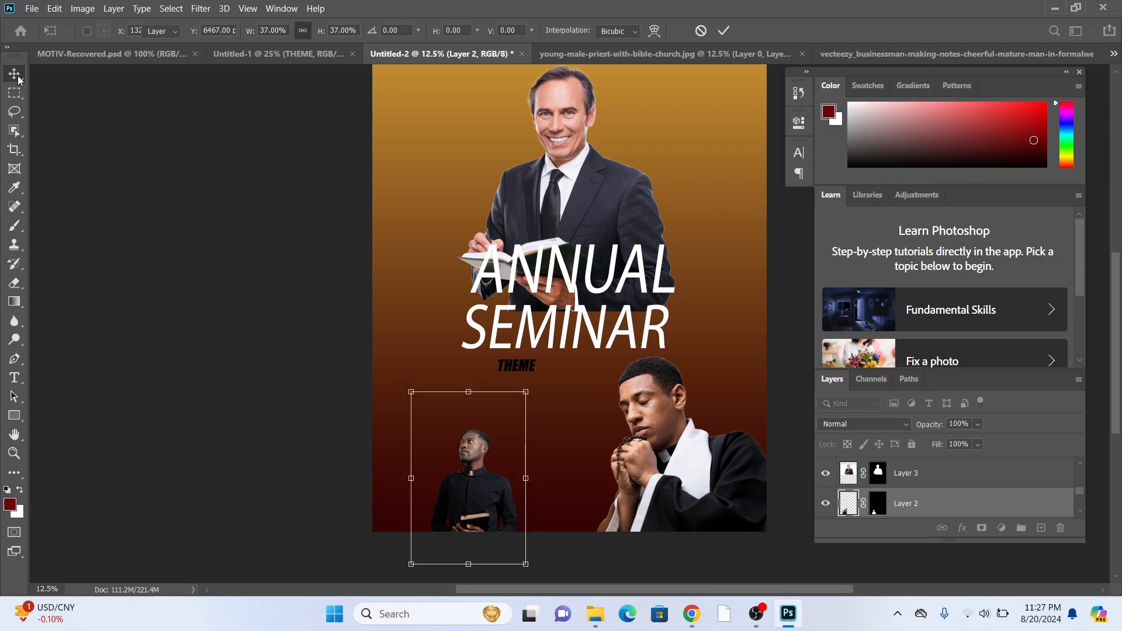
Move the black-shirted pastor's photo slightly up and inward, and scale the praying pastor's photo down to a similar size
{"action": "key", "text": "Return"}
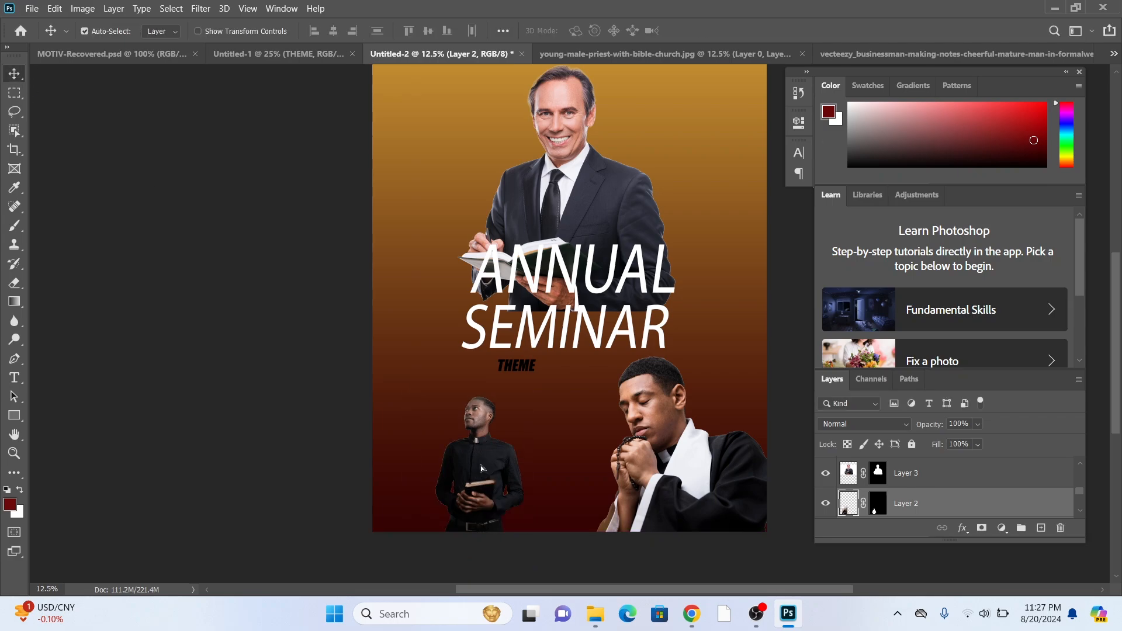
{"action": "left_click_drag", "start_coordinate": [481, 473], "coordinate": [495, 468]}
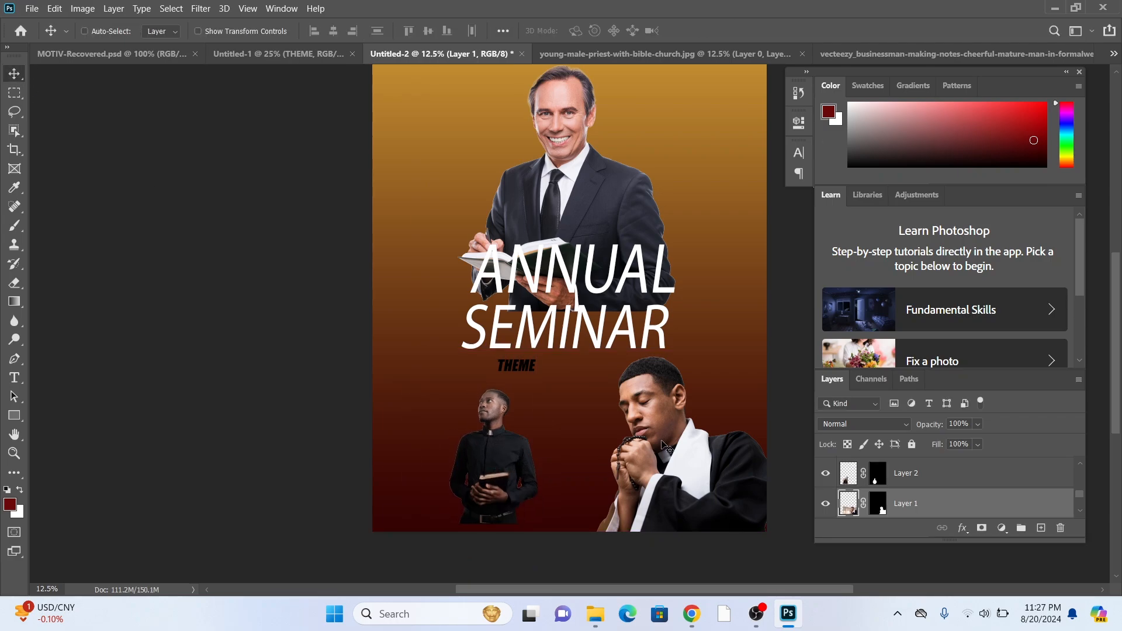
{"action": "key", "text": "ctrl+t"}
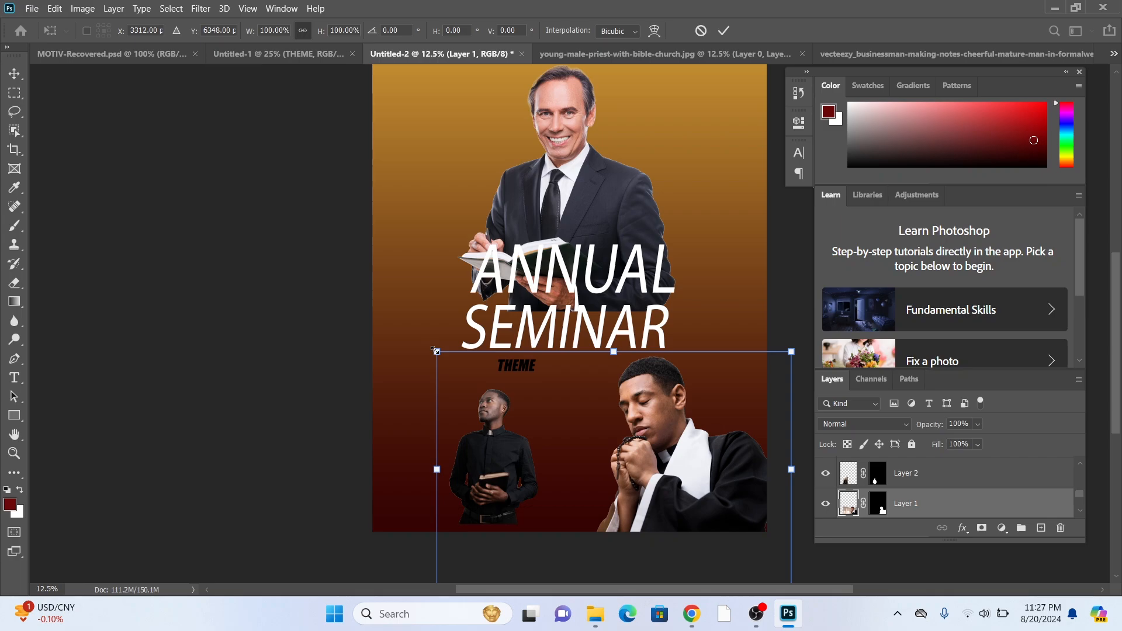
{"action": "left_click_drag", "start_coordinate": [434, 349], "coordinate": [512, 445]}
{"action": "key", "text": "Return"}
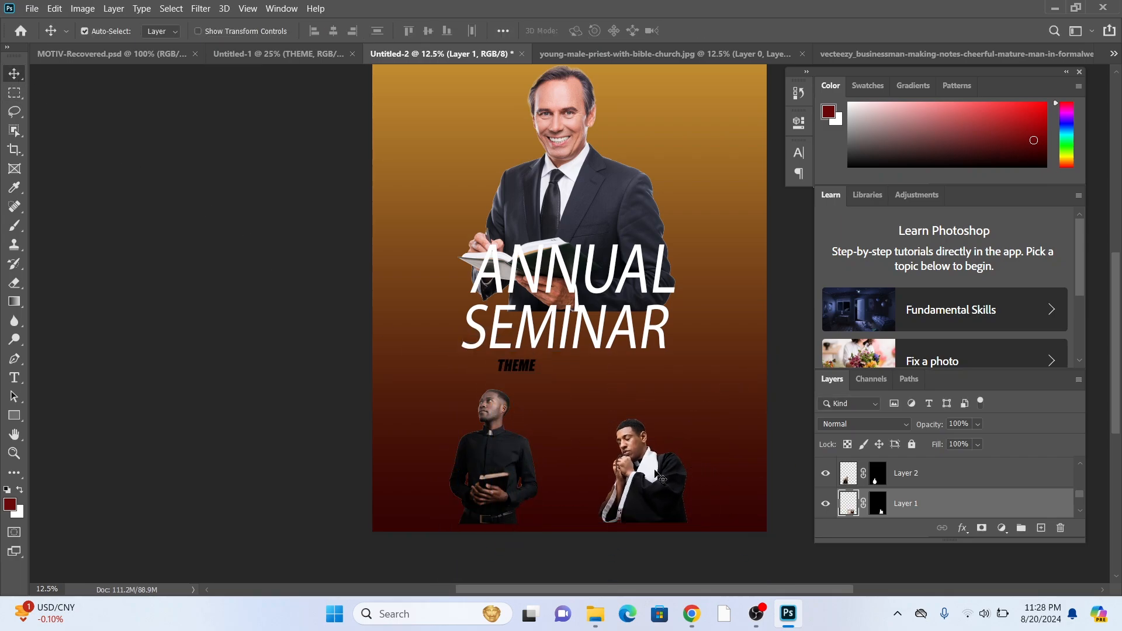
Place the two small pastor photos side by side with their lower ends on the poster's bottom edge
{"action": "mouse_move", "coordinate": [650, 471]}
{"action": "left_mouse_down"}
{"action": "mouse_move", "coordinate": [651, 439]}
{"action": "mouse_move", "coordinate": [650, 450]}
{"action": "left_mouse_up"}
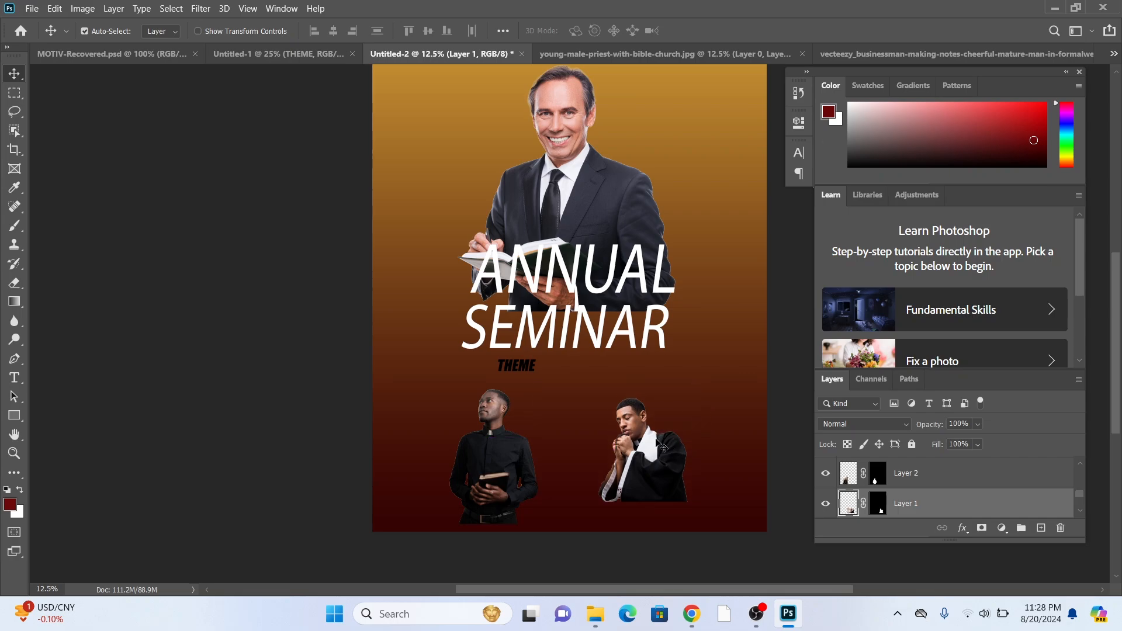
{"action": "left_click_drag", "start_coordinate": [482, 433], "coordinate": [512, 478]}
{"action": "left_click_drag", "start_coordinate": [645, 450], "coordinate": [636, 492]}
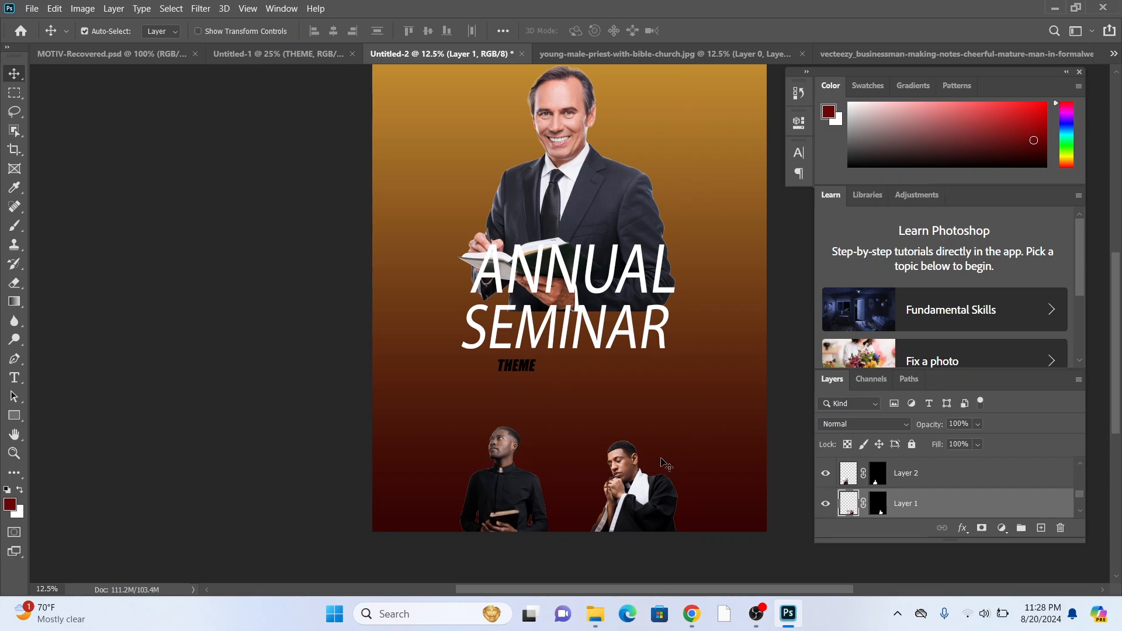
Recolour the THEME text to white (ffffff) and move it lower, between SEMINAR and the black-shirted pastor
{"action": "left_click_drag", "start_coordinate": [510, 371], "coordinate": [508, 379]}
{"action": "key", "text": "t"}
{"action": "double_click", "coordinate": [508, 379]}
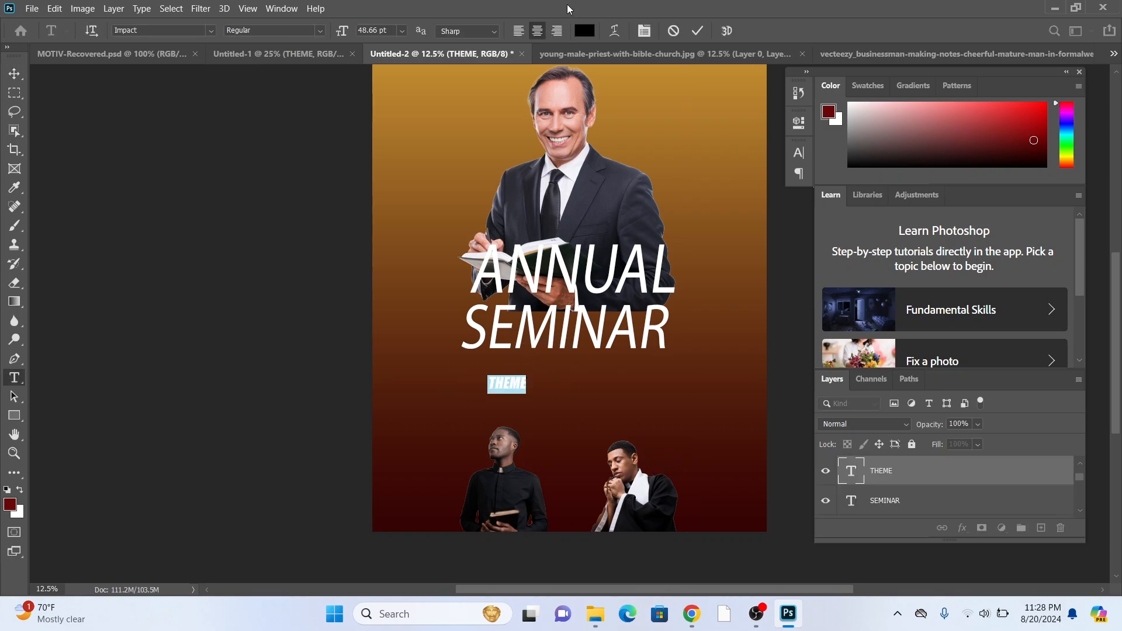
{"action": "left_click", "coordinate": [584, 29]}
{"action": "type", "text": "ffffff"}
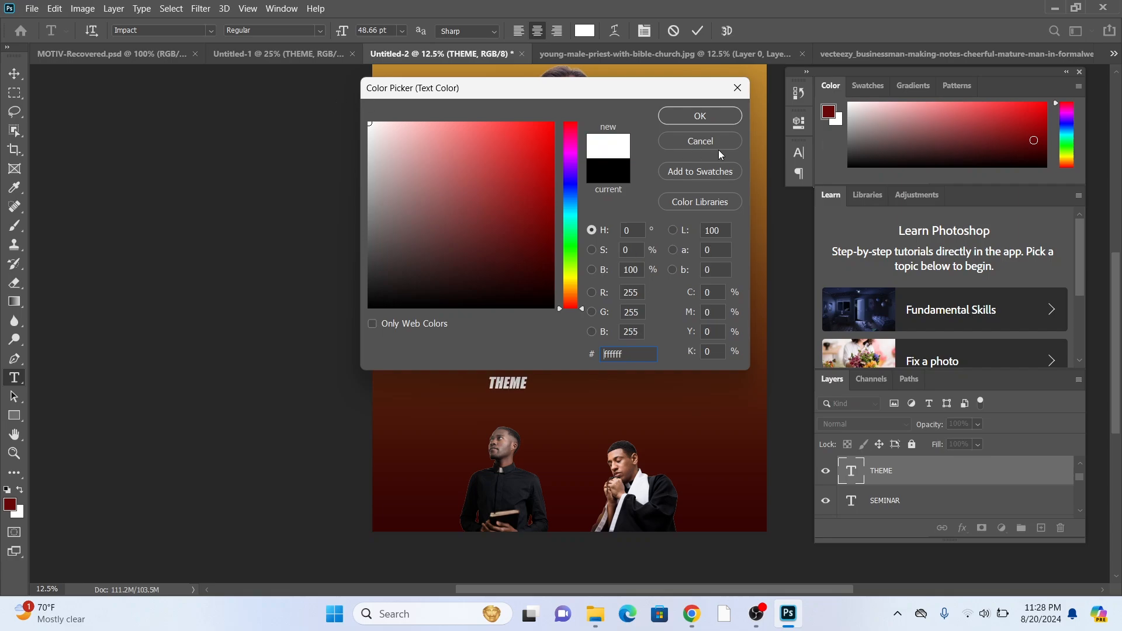
{"action": "left_click", "coordinate": [709, 124]}
{"action": "left_click", "coordinate": [14, 73]}
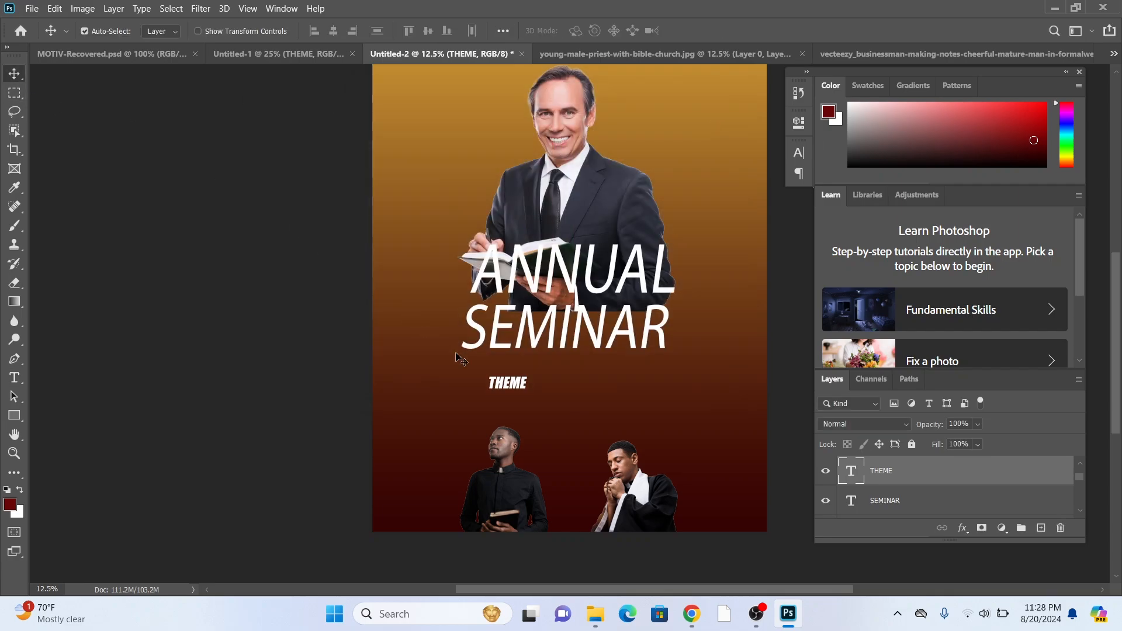
{"action": "left_click_drag", "start_coordinate": [506, 387], "coordinate": [506, 396]}
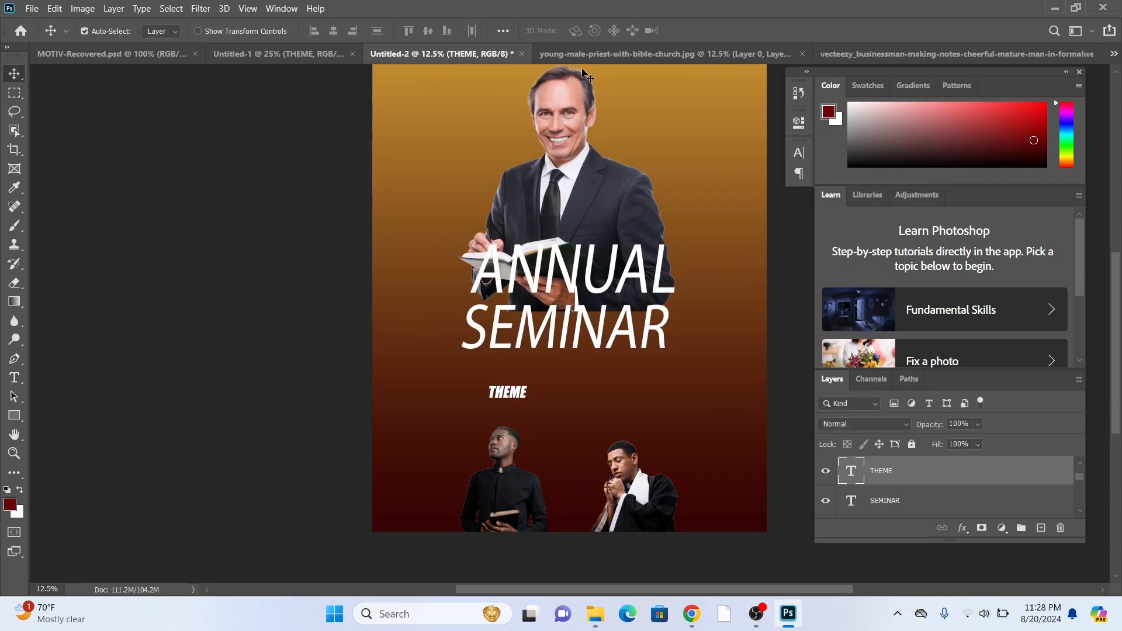
Copy the WHAT DO YOU HAVE IN YOUR HOUSE.. text from Untitled-1 to beside THEME on Untitled-2 and colour it white (ffffff)
{"action": "left_click", "coordinate": [323, 53]}
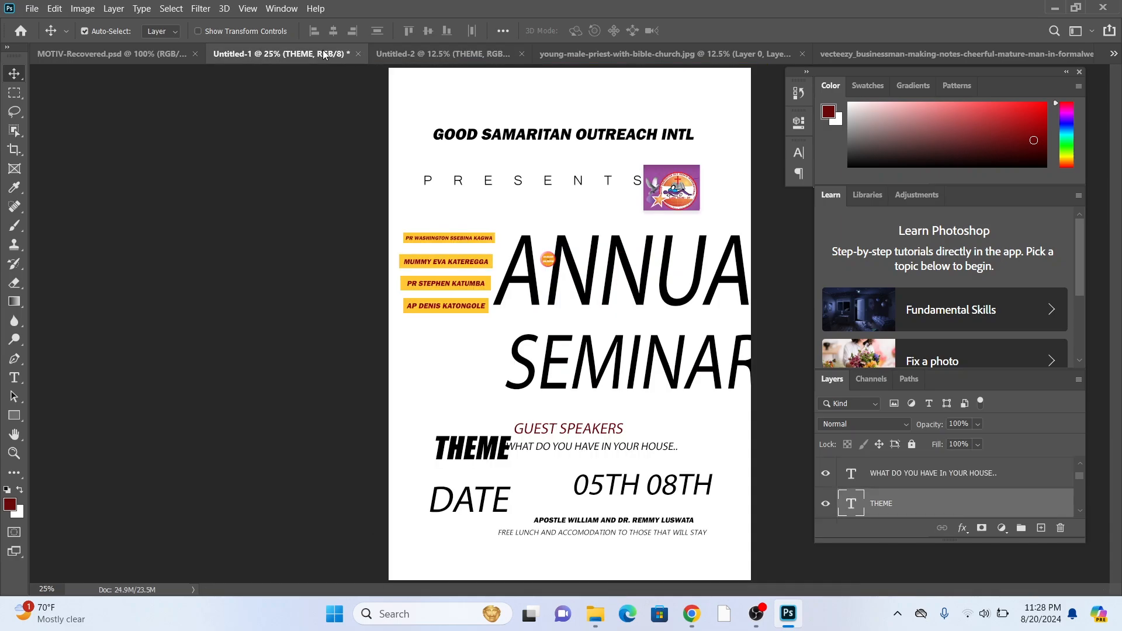
{"action": "left_click_drag", "start_coordinate": [535, 449], "coordinate": [594, 441]}
{"action": "double_click", "coordinate": [596, 442]}
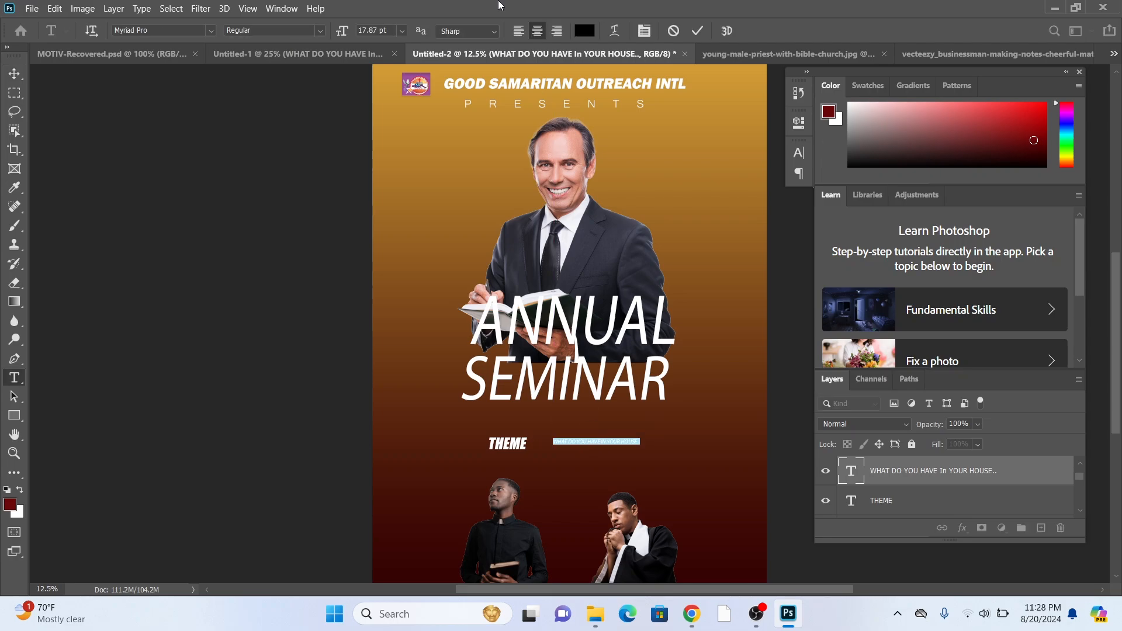
{"action": "left_click", "coordinate": [584, 31]}
{"action": "type", "text": "ffffff"}
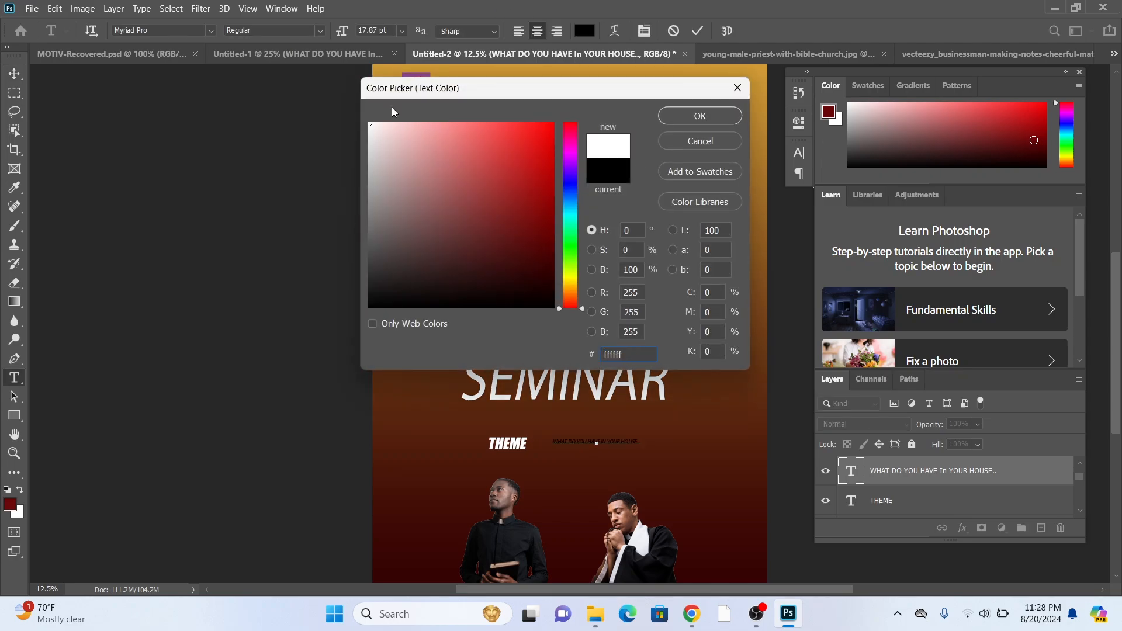
{"action": "left_click", "coordinate": [675, 114]}
{"action": "left_click", "coordinate": [14, 74]}
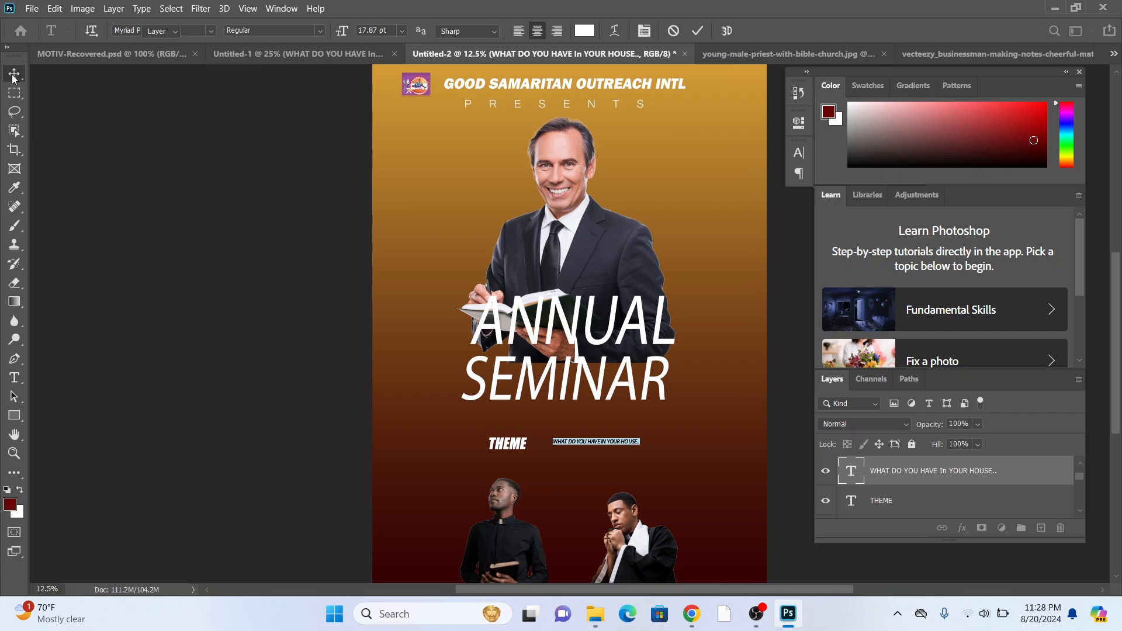
Shift the WHAT DO YOU HAVE IN YOUR HOUSE.. text slightly toward THEME and enlarge it to about 179%
{"action": "scroll", "coordinate": [561, 350], "scroll_direction": "up", "scroll_amount": 4}
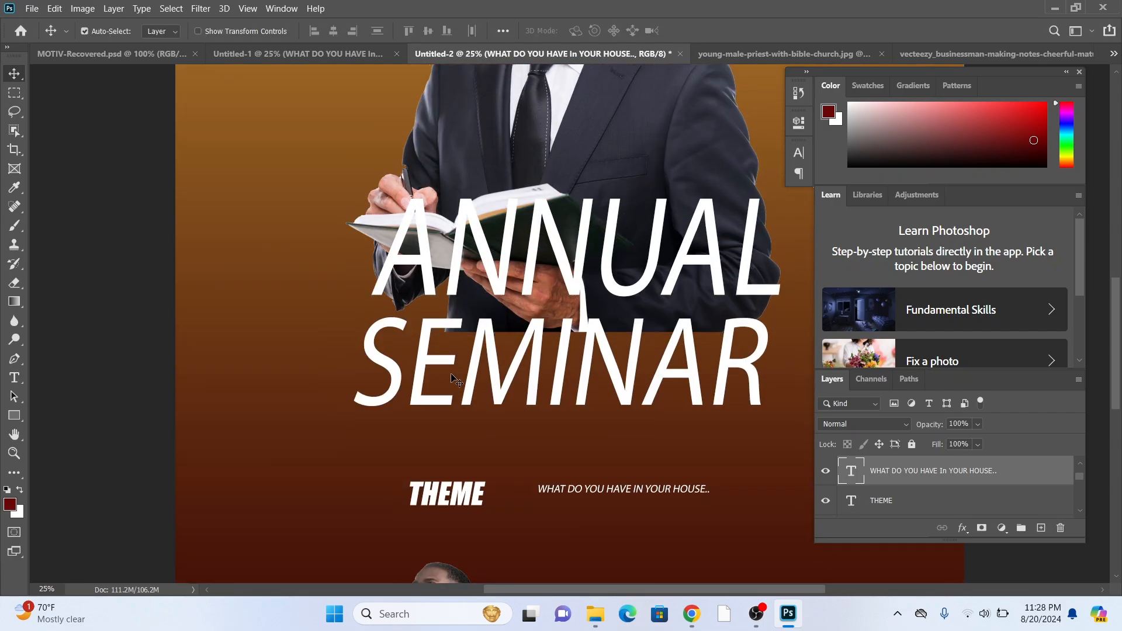
{"action": "left_click_drag", "start_coordinate": [539, 433], "coordinate": [453, 303]}
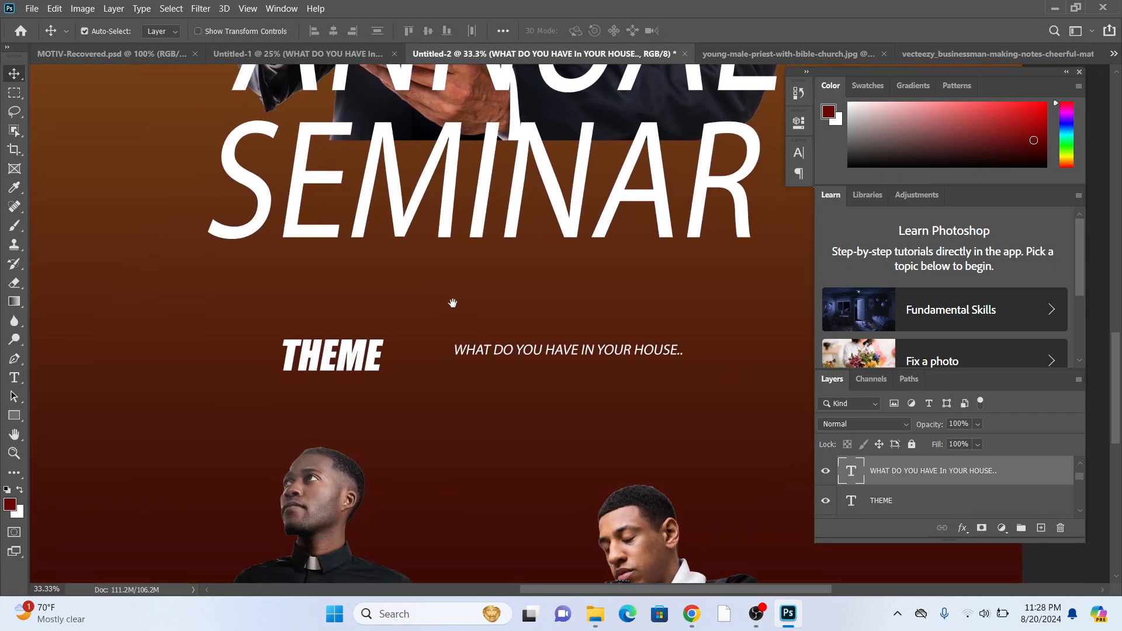
{"action": "left_click_drag", "start_coordinate": [506, 352], "coordinate": [474, 348]}
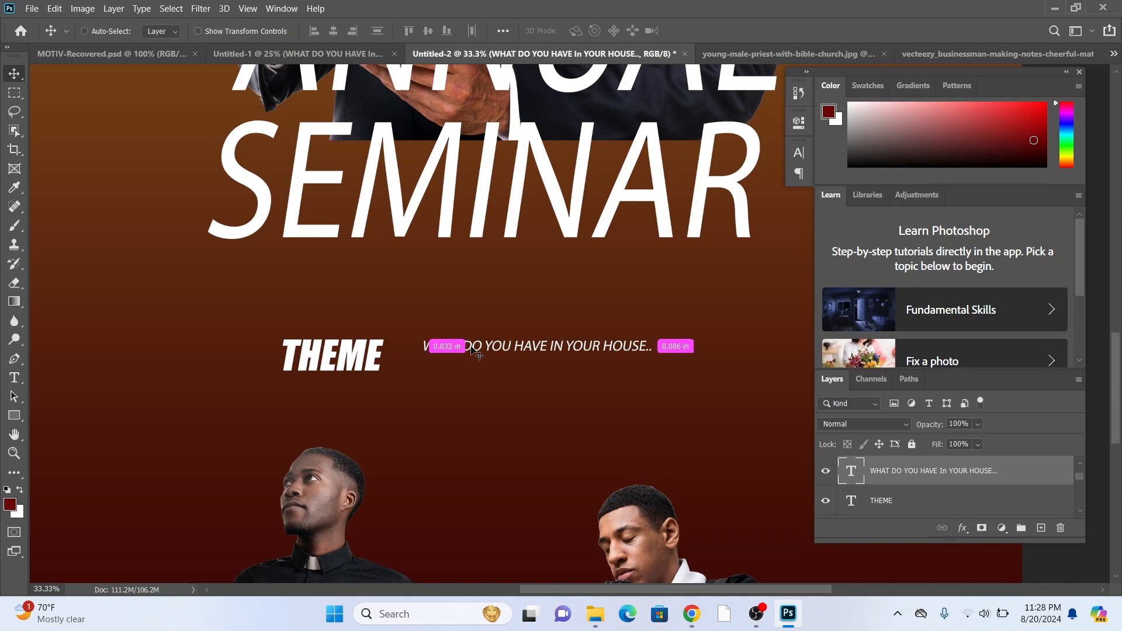
{"action": "key", "text": "ctrl+t"}
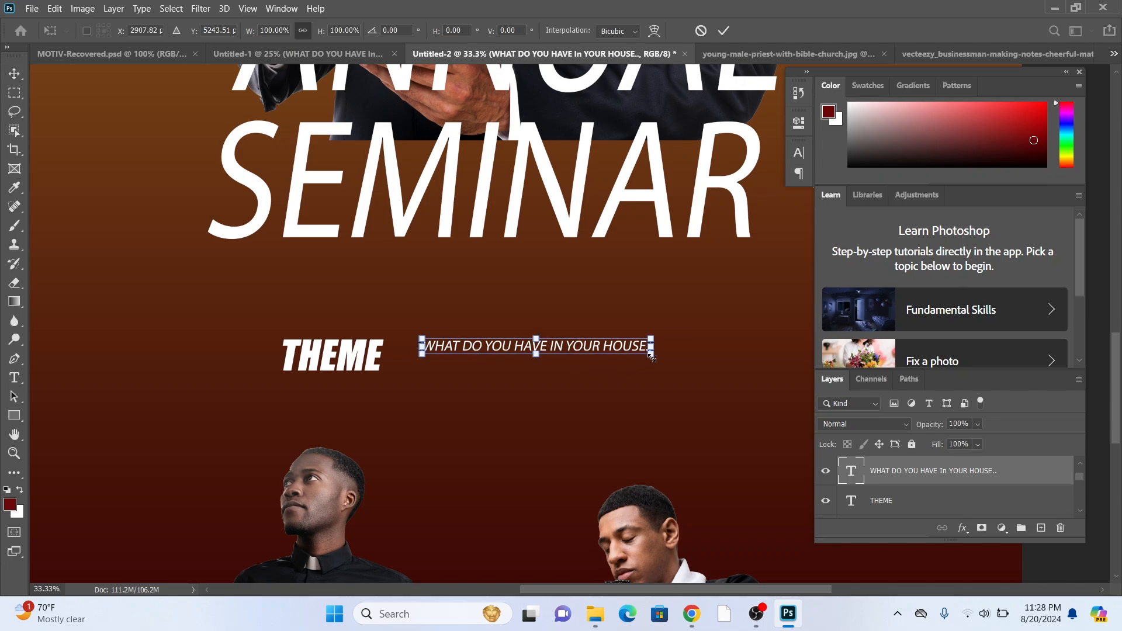
{"action": "left_click_drag", "start_coordinate": [652, 355], "coordinate": [753, 372]}
{"action": "key", "text": "Return"}
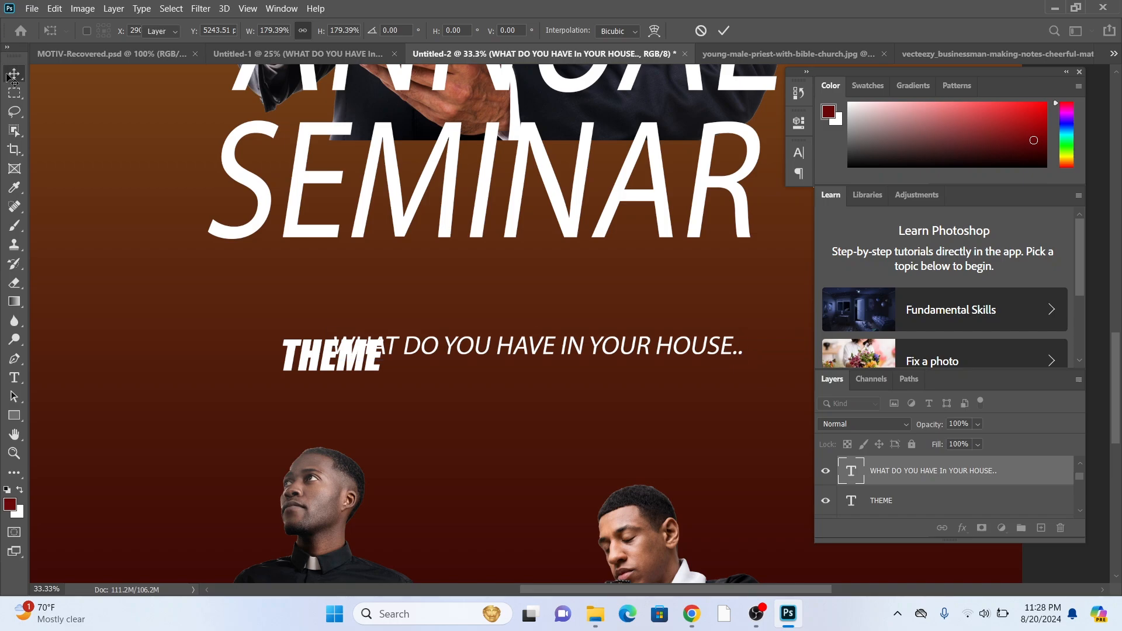
Arrange THEME and the WHAT DO YOU HAVE IN YOUR HOUSE.. text on one line beneath SEMINAR, with a gap between them
{"action": "left_click_drag", "start_coordinate": [472, 345], "coordinate": [575, 345]}
{"action": "left_click_drag", "start_coordinate": [314, 364], "coordinate": [215, 323]}
{"action": "left_click_drag", "start_coordinate": [475, 353], "coordinate": [391, 328]}
{"action": "left_click_drag", "start_coordinate": [249, 322], "coordinate": [257, 323]}
{"action": "left_click_drag", "start_coordinate": [377, 326], "coordinate": [408, 326]}
{"action": "left_click_drag", "start_coordinate": [244, 332], "coordinate": [251, 335]}
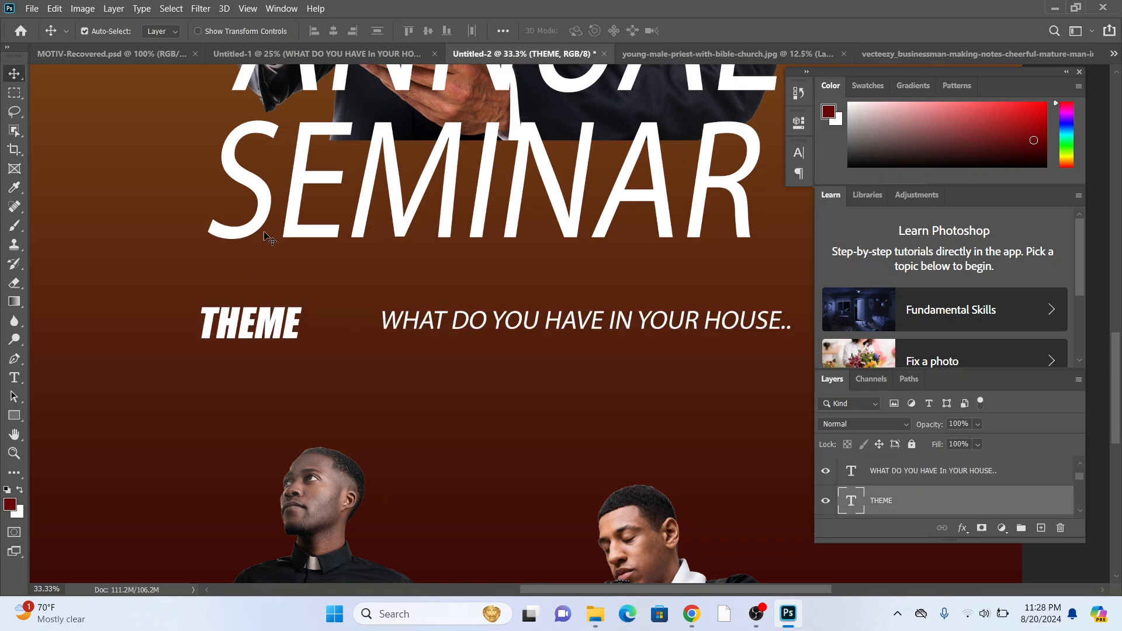
Copy the GUEST SPEAKERS text from Untitled-1 to just above and between the two small pastors on Untitled-2
{"action": "left_click", "coordinate": [259, 53]}
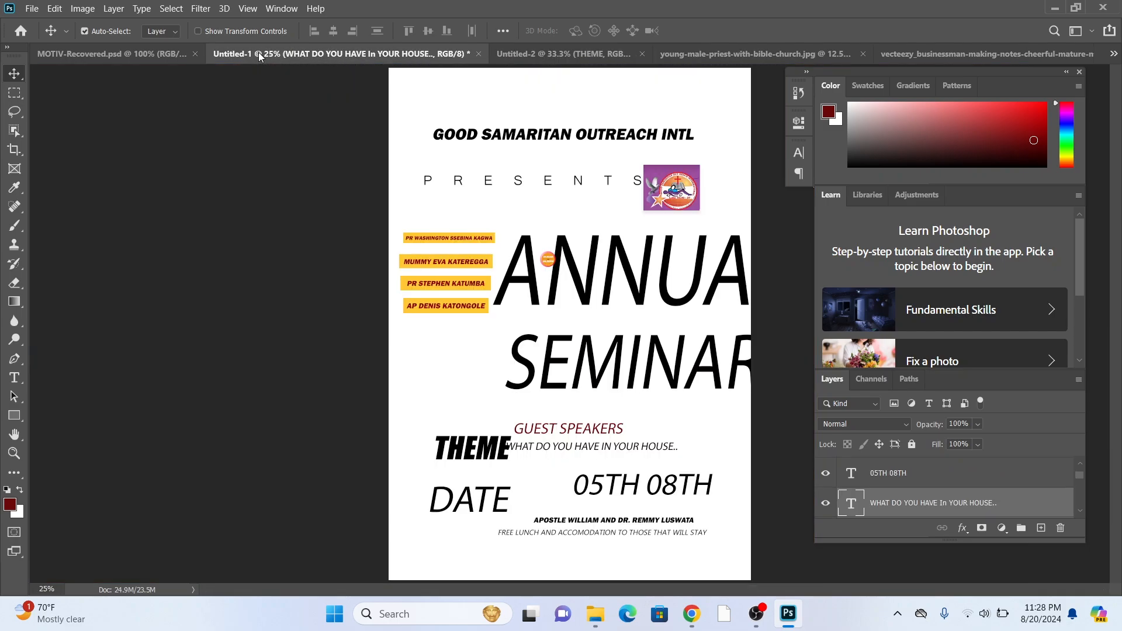
{"action": "left_click_drag", "start_coordinate": [551, 432], "coordinate": [500, 267]}
{"action": "left_click_drag", "start_coordinate": [517, 401], "coordinate": [538, 431]}
Recolour the GUEST SPEAKERS text to white (ffffff) and nudge it slightly lower between the two pastors
{"action": "double_click", "coordinate": [542, 432]}
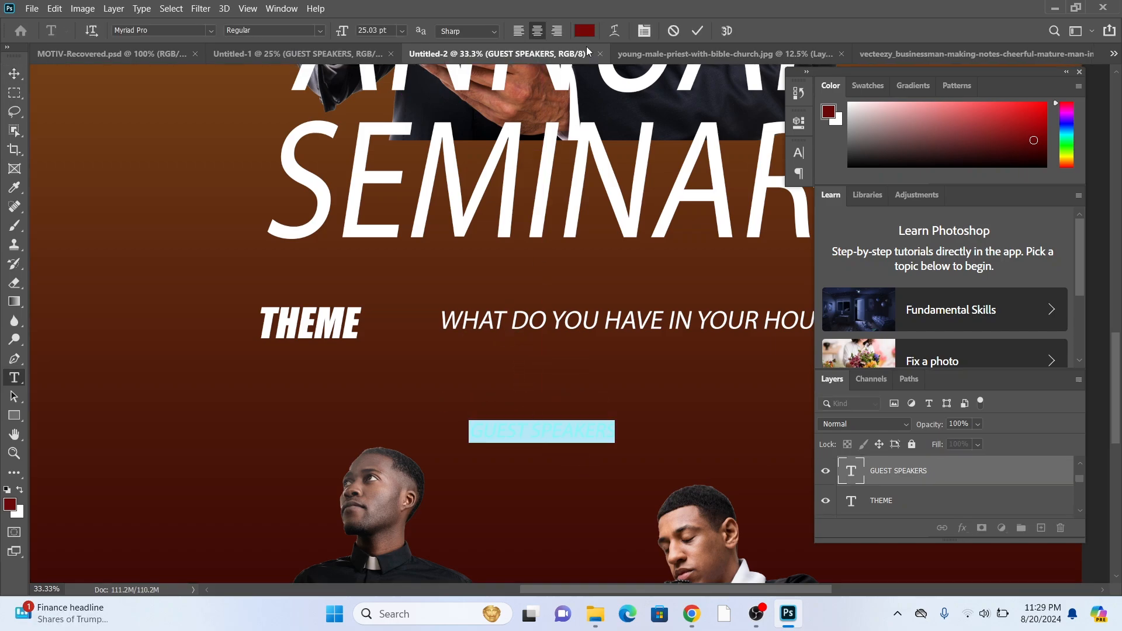
{"action": "left_click", "coordinate": [583, 30]}
{"action": "type", "text": "ffffff"}
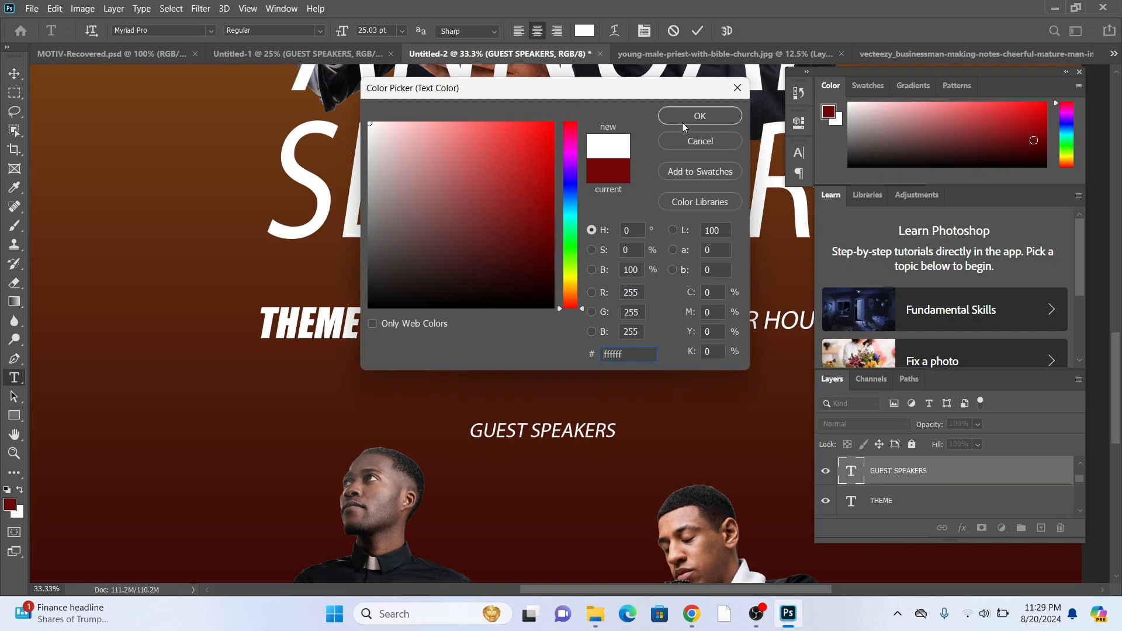
{"action": "left_click", "coordinate": [682, 121]}
{"action": "key", "text": "Escape"}
{"action": "key", "text": "v"}
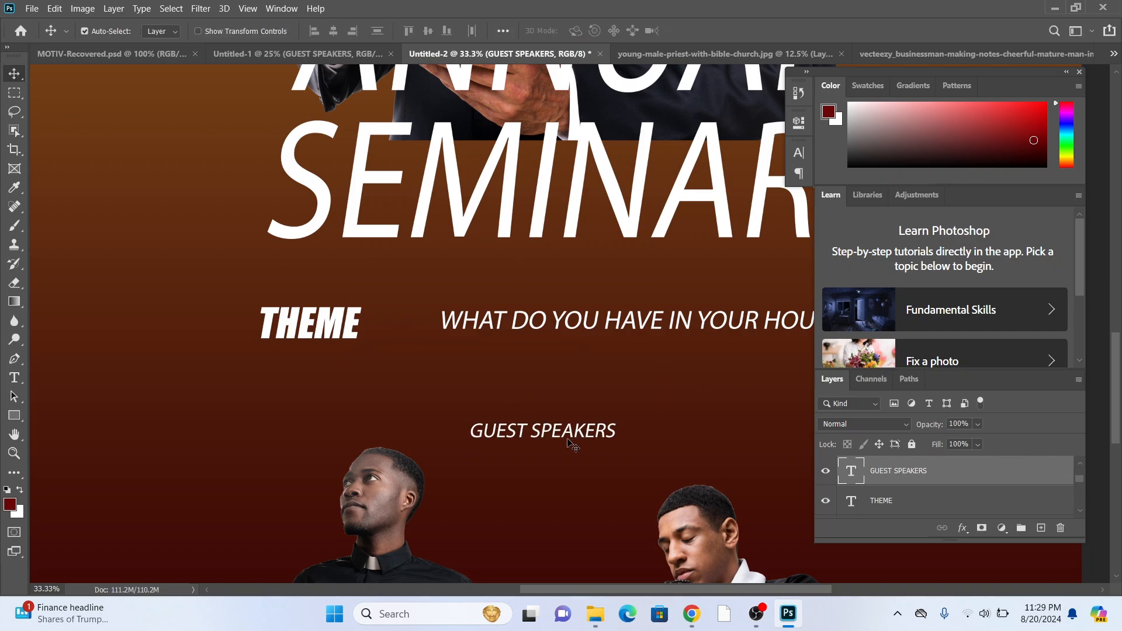
{"action": "left_click_drag", "start_coordinate": [574, 440], "coordinate": [564, 450]}
{"action": "scroll", "coordinate": [567, 453], "scroll_direction": "down", "scroll_amount": 1}
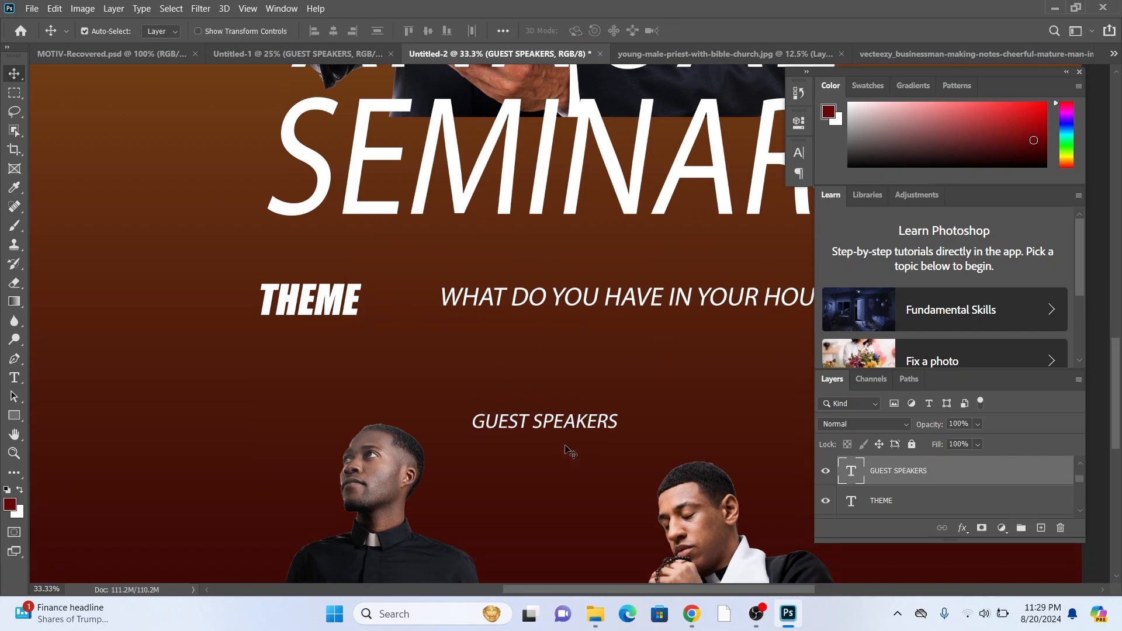
Copy the DATE text from Untitled-1 to beneath THEME on the Untitled-2 poster
{"action": "left_click", "coordinate": [318, 54]}
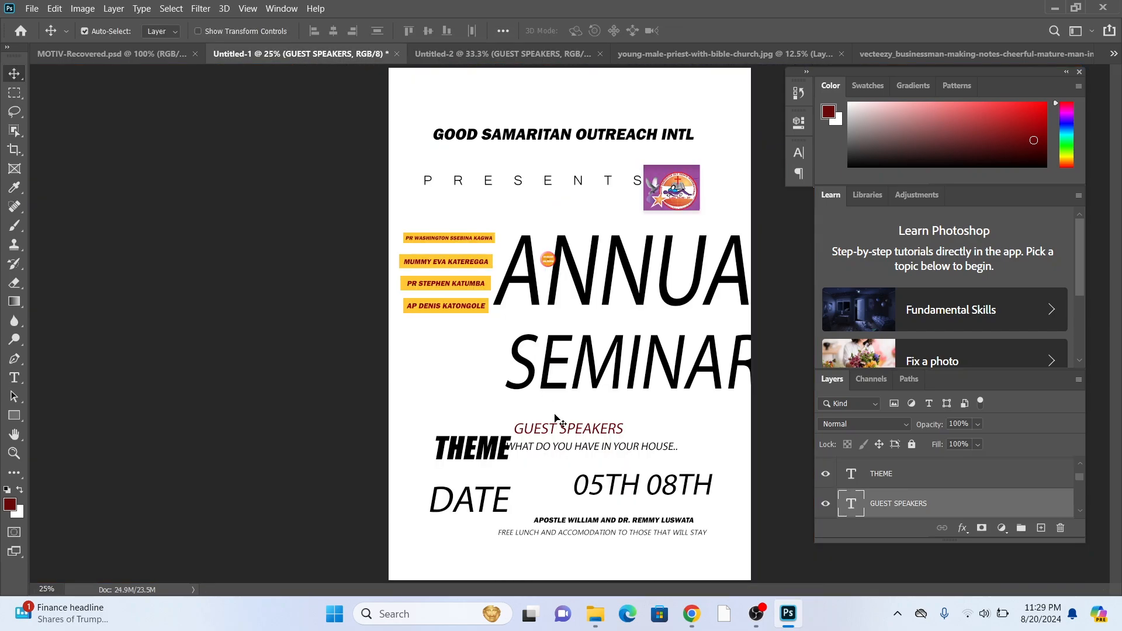
{"action": "left_click_drag", "start_coordinate": [479, 510], "coordinate": [490, 11]}
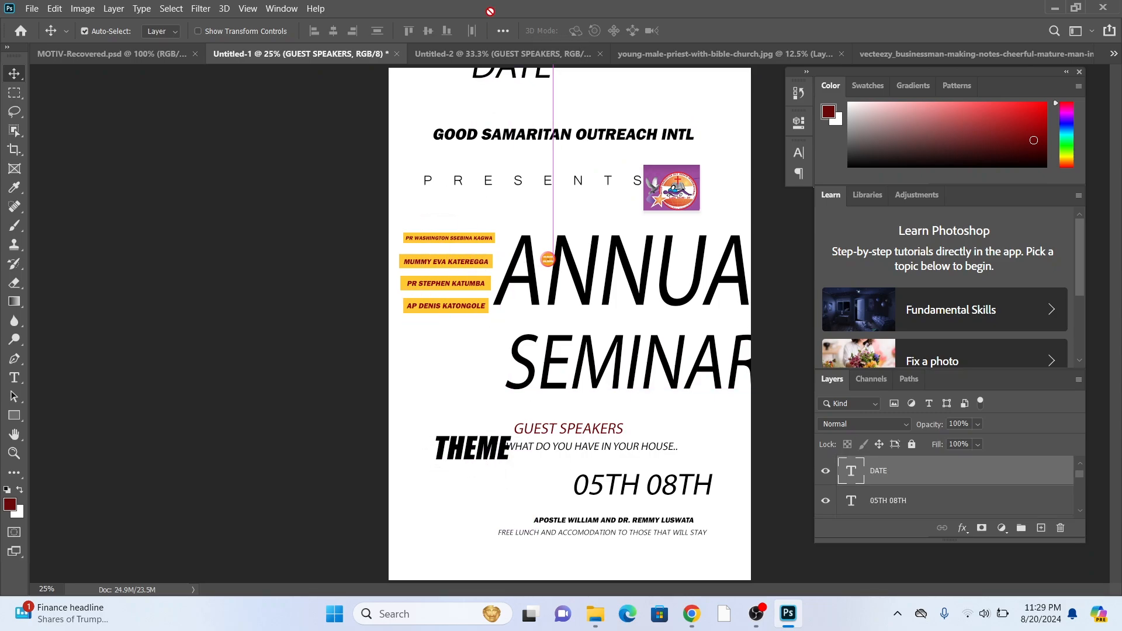
{"action": "left_click_drag", "start_coordinate": [495, 56], "coordinate": [291, 391]}
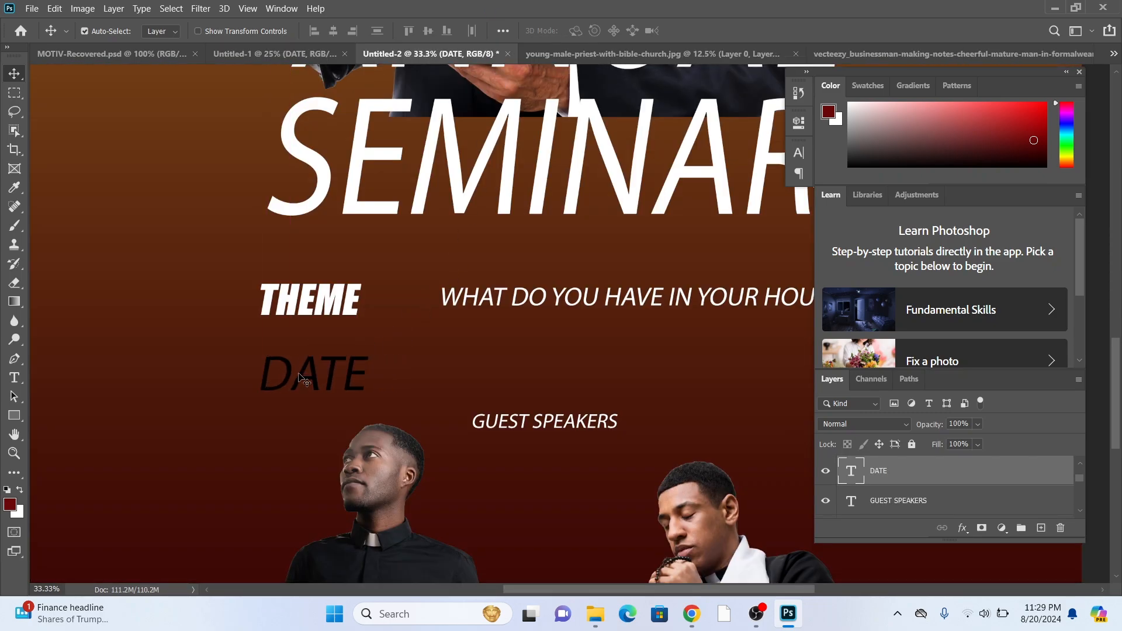
Recolour the DATE text to white
{"action": "key", "text": "t"}
{"action": "key", "text": "Return"}
{"action": "left_click", "coordinate": [584, 31]}
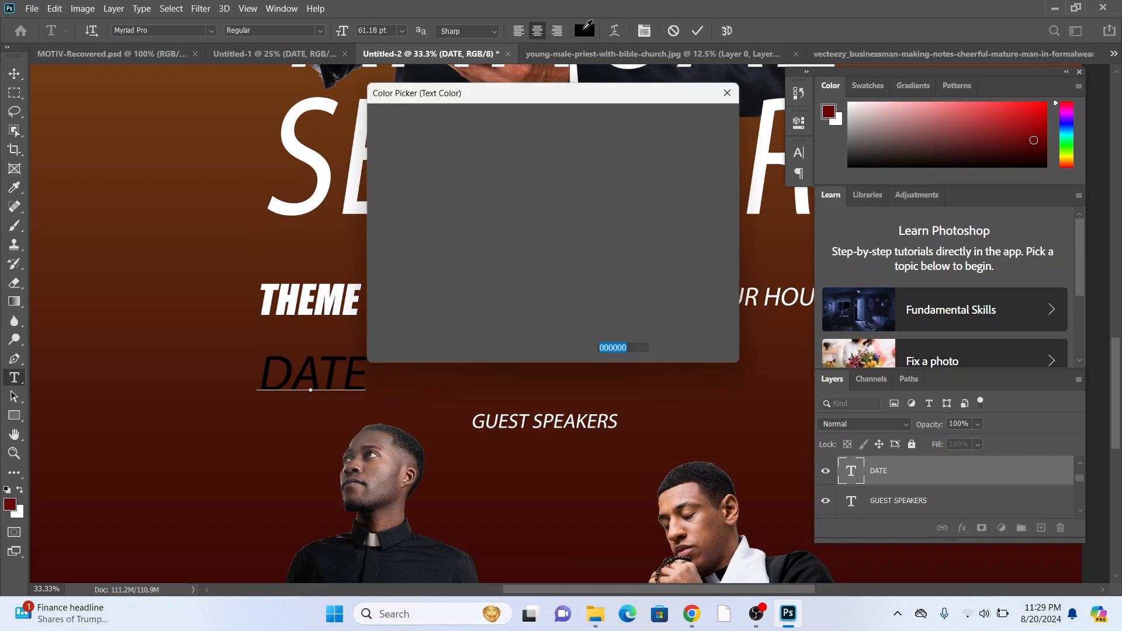
{"action": "left_click", "coordinate": [337, 98]}
{"action": "left_click", "coordinate": [690, 116]}
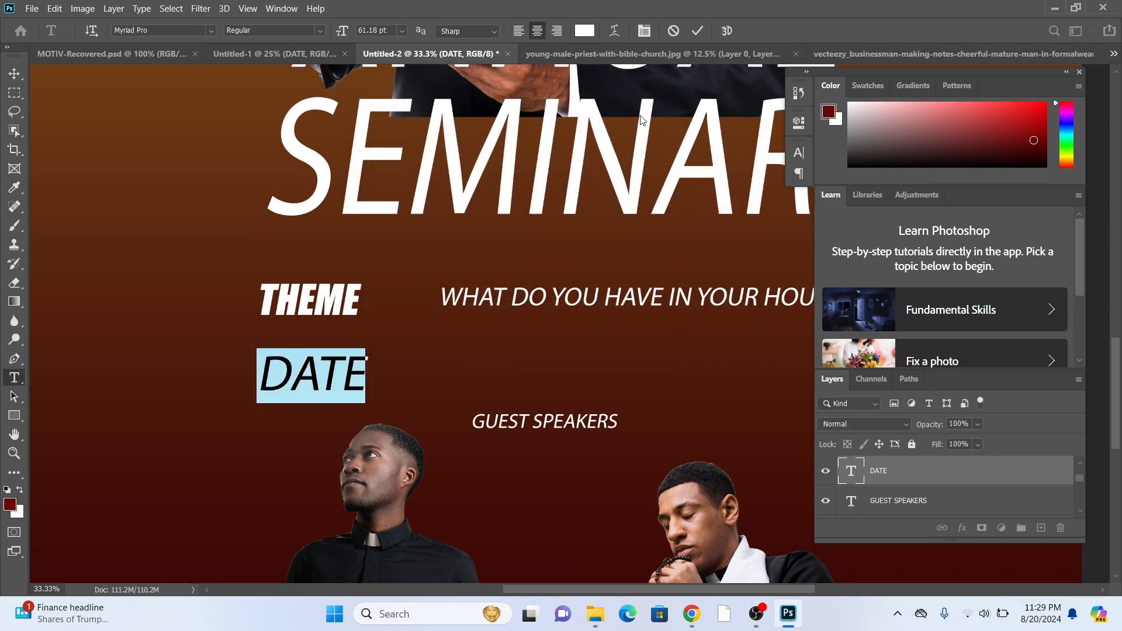
{"action": "left_click", "coordinate": [14, 73]}
Scale the DATE text down to 67.5% and position it centred just beneath THEME
{"action": "left_click_drag", "start_coordinate": [326, 385], "coordinate": [316, 386]}
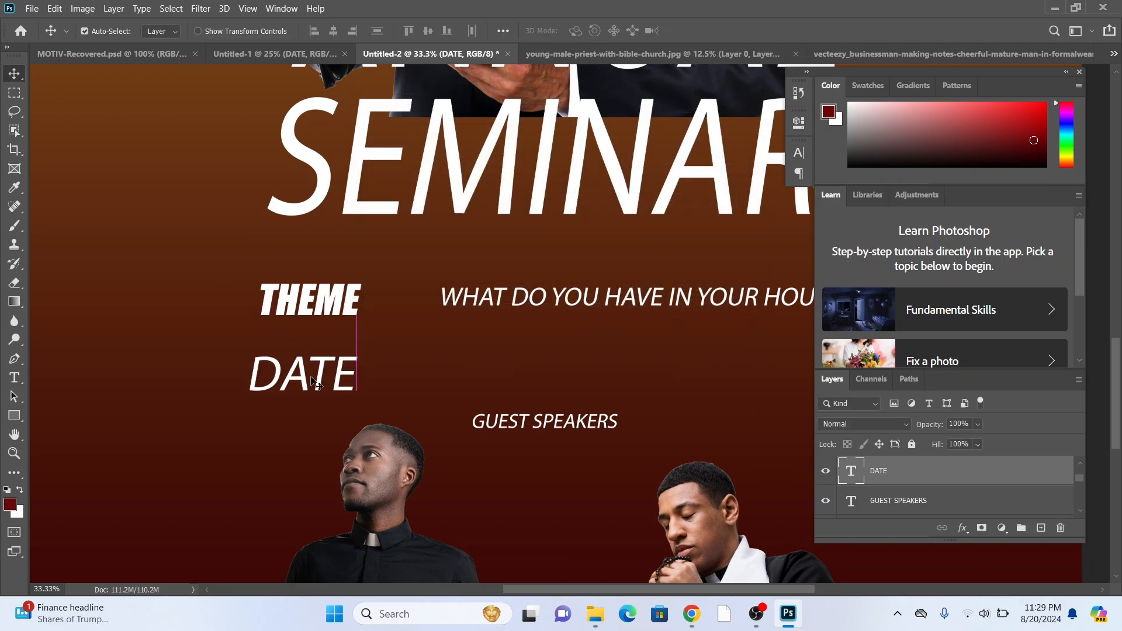
{"action": "key", "text": "ctrl+t"}
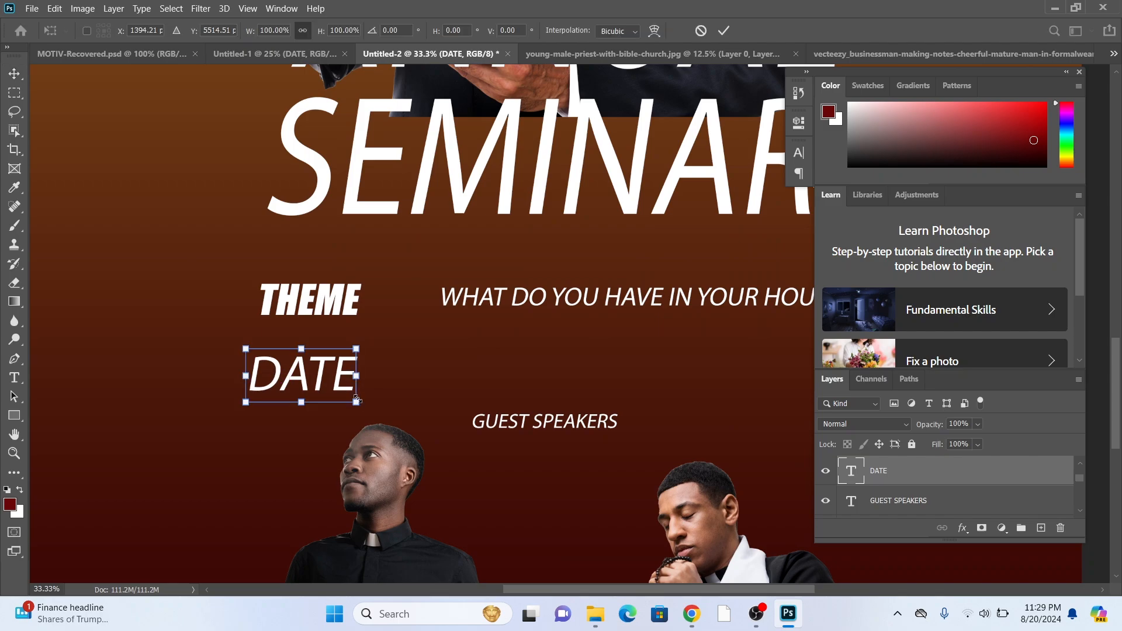
{"action": "left_click_drag", "start_coordinate": [357, 402], "coordinate": [339, 393]}
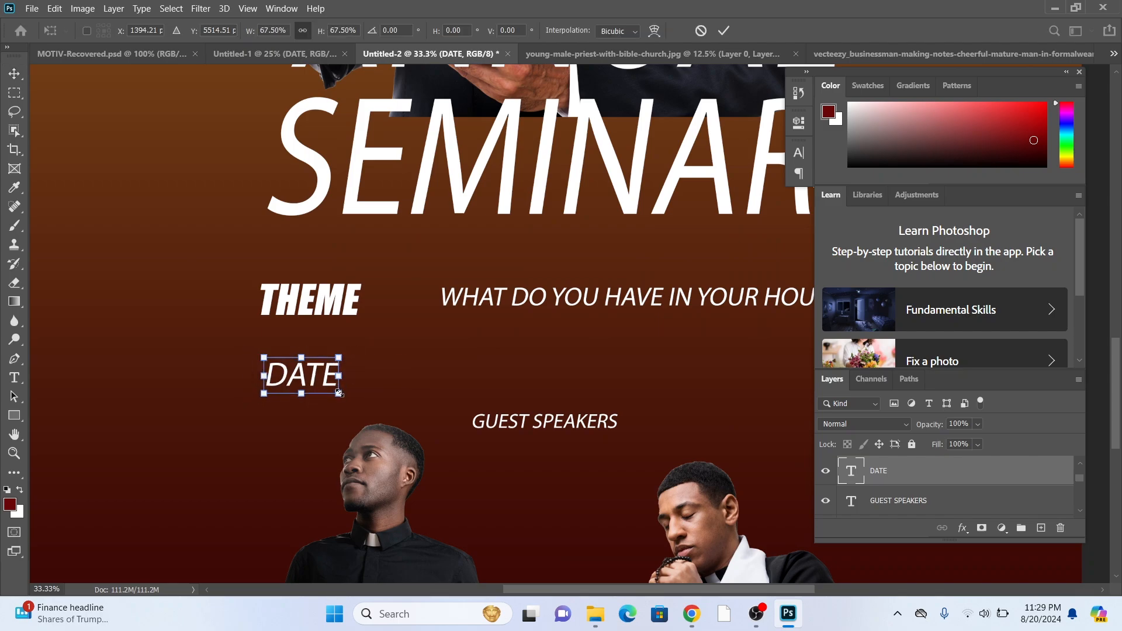
{"action": "left_click", "coordinate": [13, 73]}
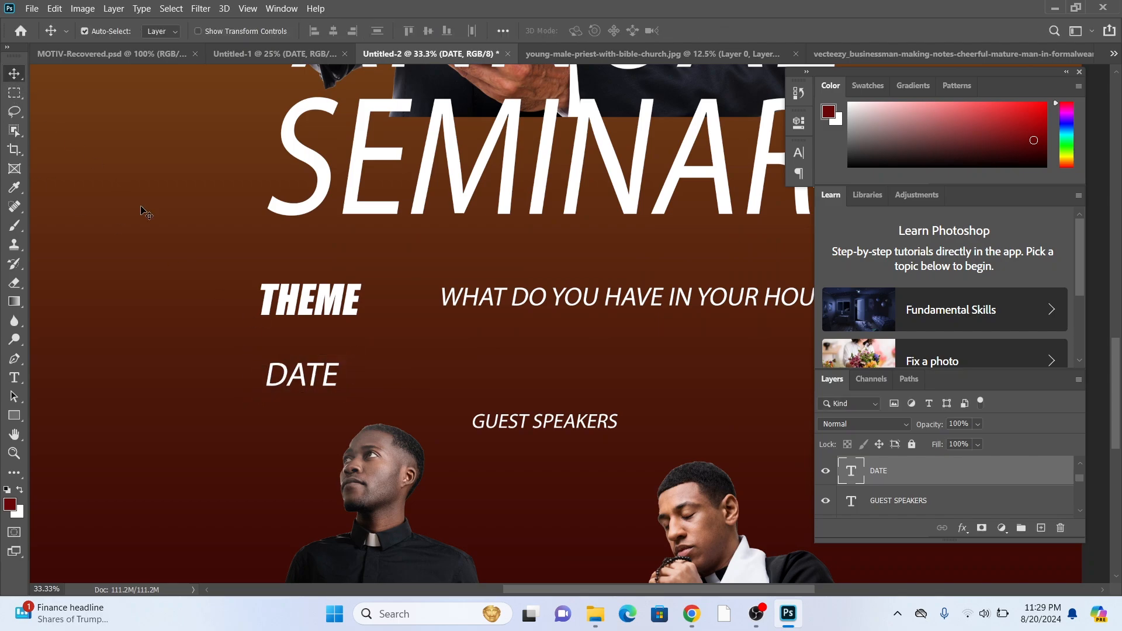
{"action": "left_click_drag", "start_coordinate": [303, 385], "coordinate": [312, 375]}
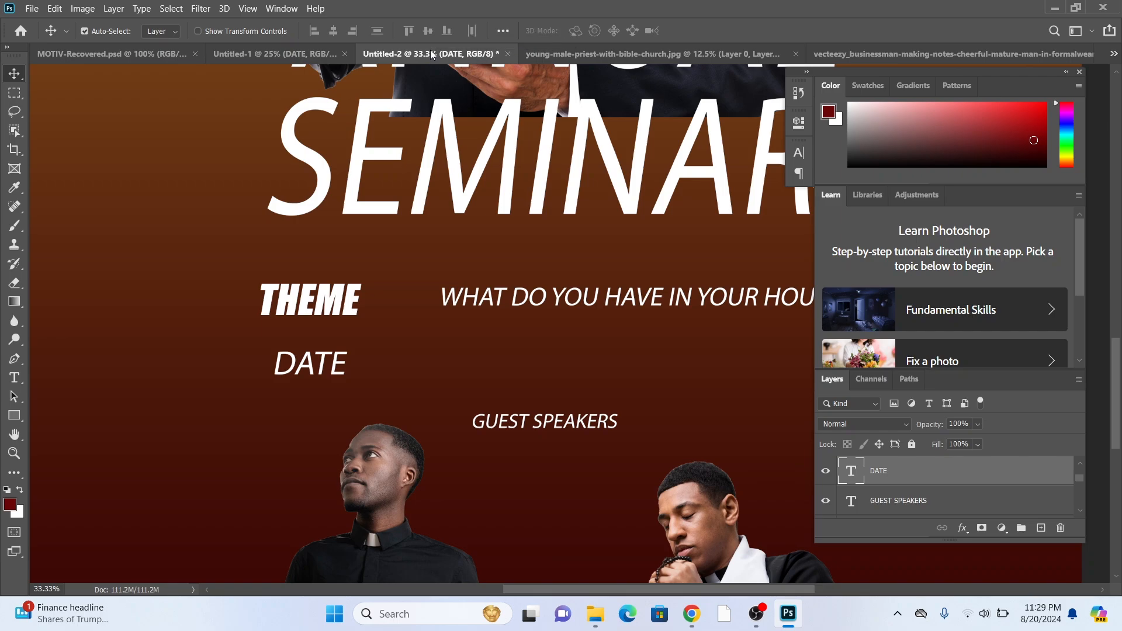
Copy the 05TH 08TH text from Untitled-1 to beside DATE on the Untitled-2 poster and recolour it to white (ffffff)
{"action": "left_click", "coordinate": [269, 56]}
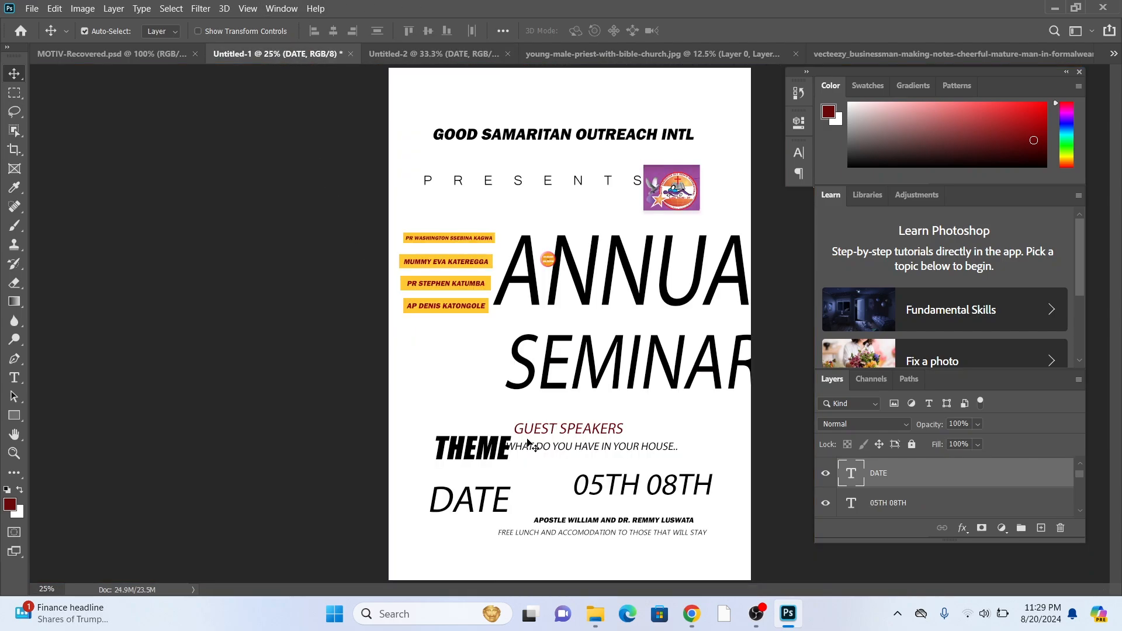
{"action": "left_click_drag", "start_coordinate": [605, 492], "coordinate": [530, 360]}
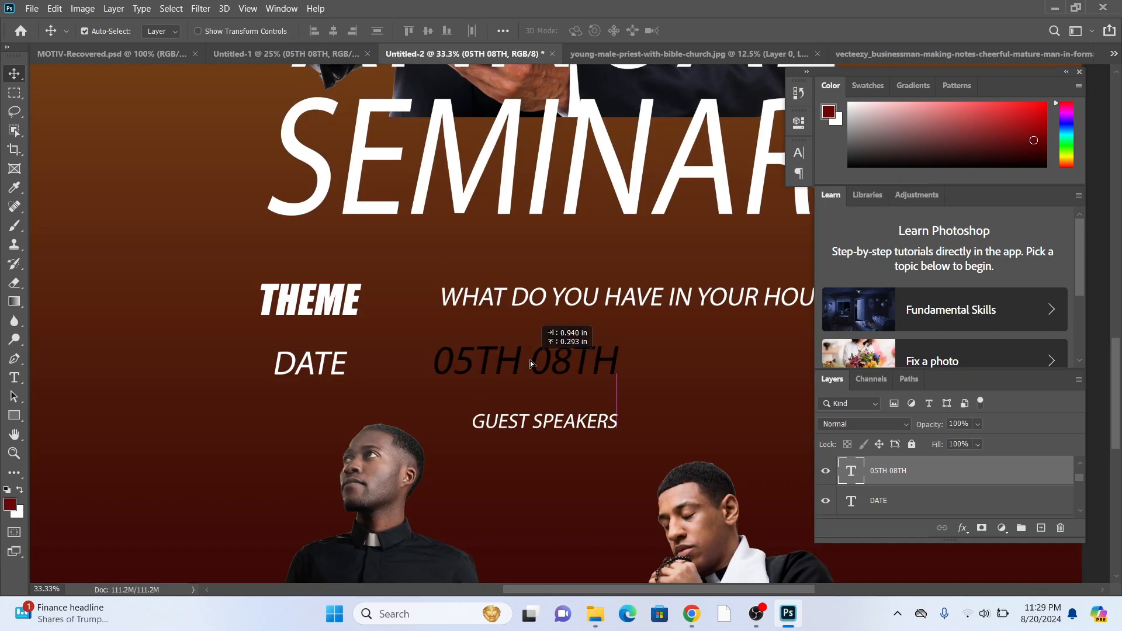
{"action": "double_click", "coordinate": [531, 360]}
{"action": "left_click", "coordinate": [583, 34]}
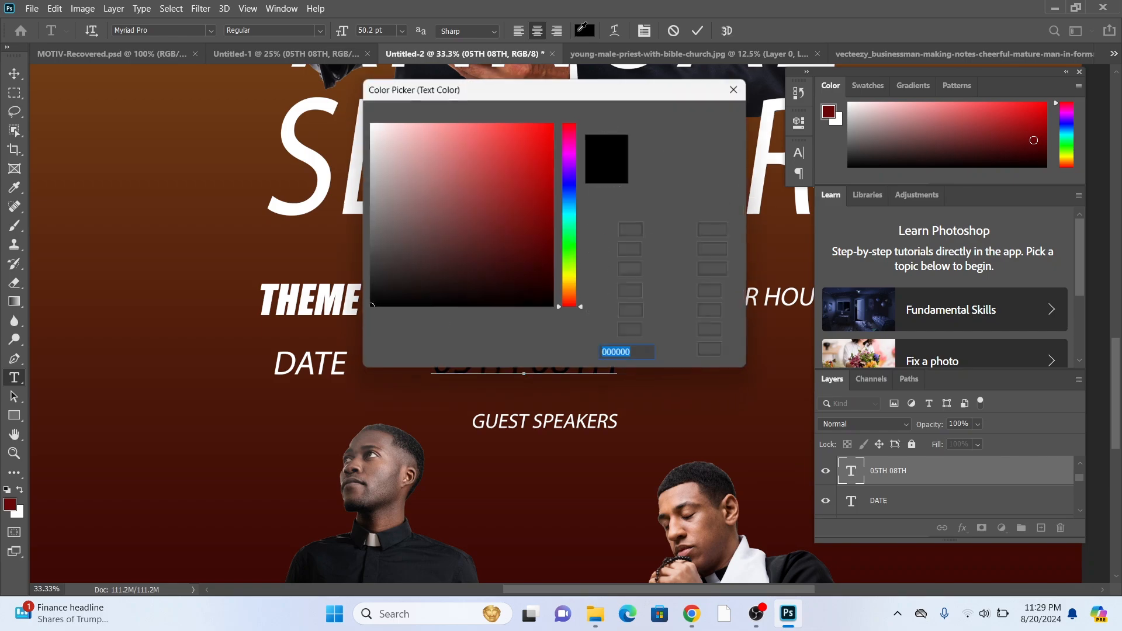
{"action": "type", "text": "ffffff"}
{"action": "left_click", "coordinate": [700, 116]}
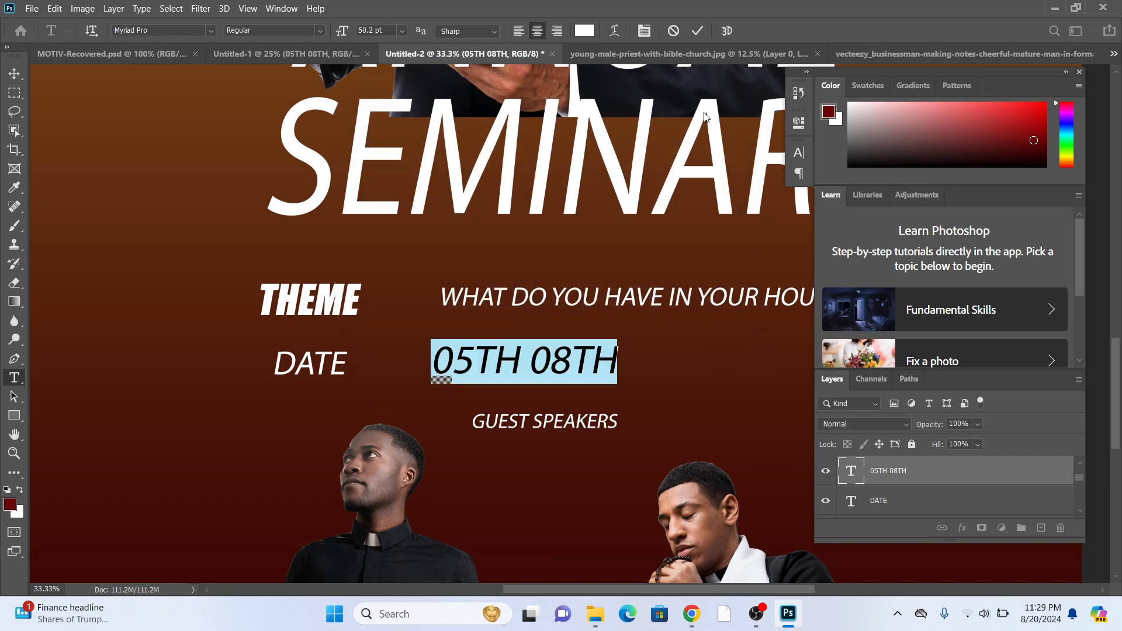
{"action": "left_click", "coordinate": [30, 74]}
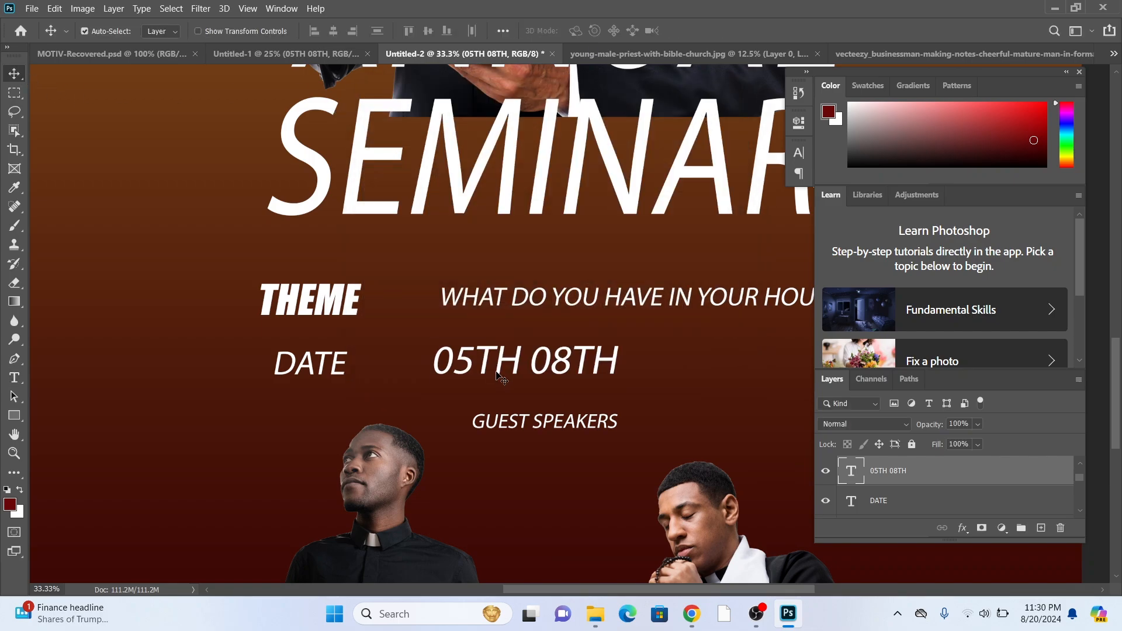
Scale the 05TH 08TH text down slightly and position it level with DATE, beneath the start of the theme line
{"action": "left_click_drag", "start_coordinate": [497, 371], "coordinate": [502, 367]}
{"action": "key", "text": "ctrl+t"}
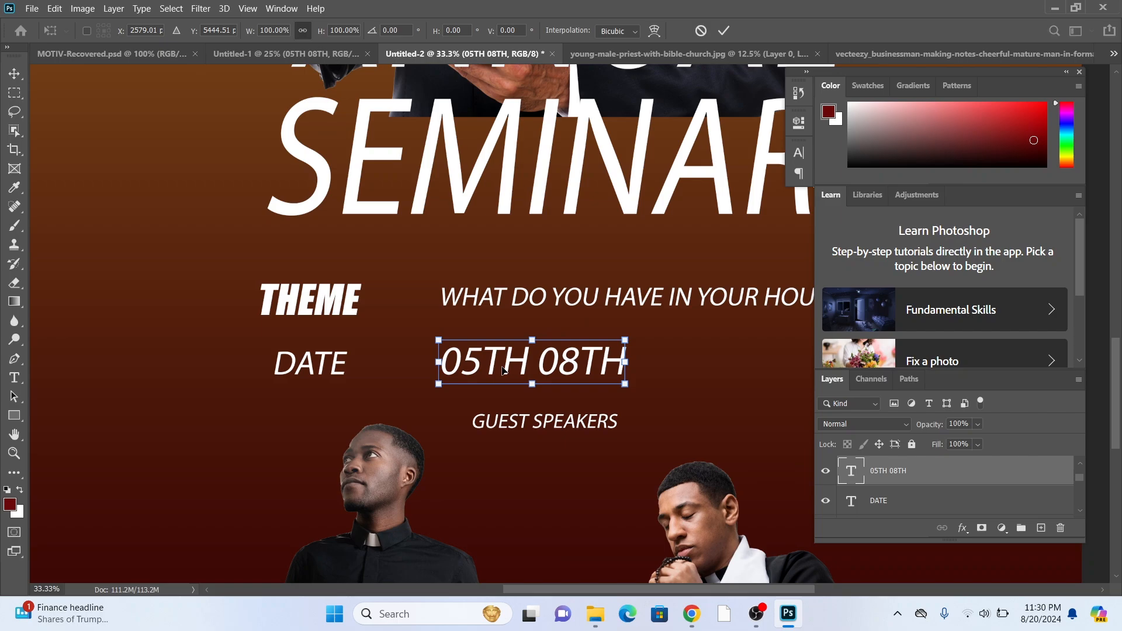
{"action": "left_click_drag", "start_coordinate": [438, 382], "coordinate": [473, 359]}
{"action": "left_click", "coordinate": [13, 74]}
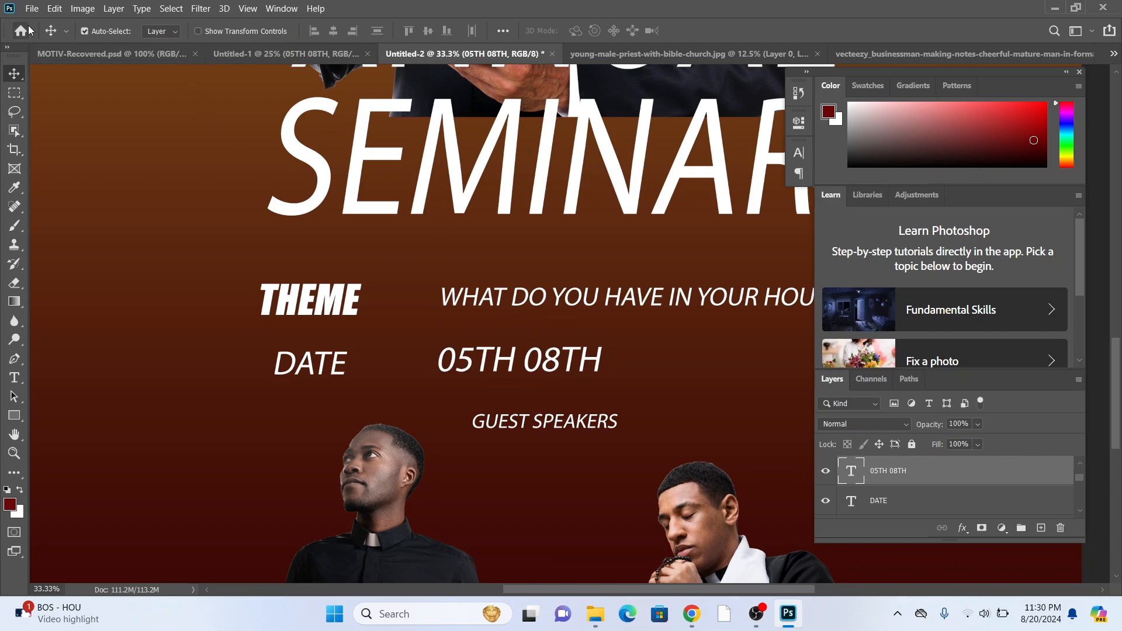
Copy the guest speakers' names line from Untitled-1 into the Untitled-2 poster, placing it below GUEST SPEAKERS
{"action": "left_click", "coordinate": [260, 54]}
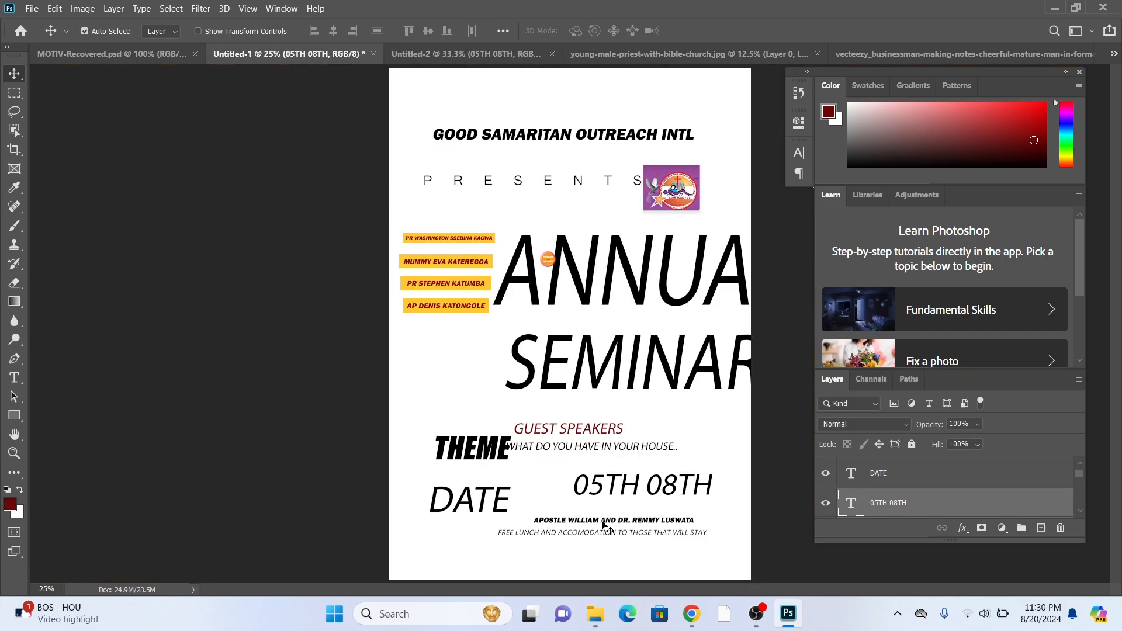
{"action": "left_click_drag", "start_coordinate": [573, 526], "coordinate": [473, 313]}
{"action": "left_click_drag", "start_coordinate": [519, 462], "coordinate": [525, 486]}
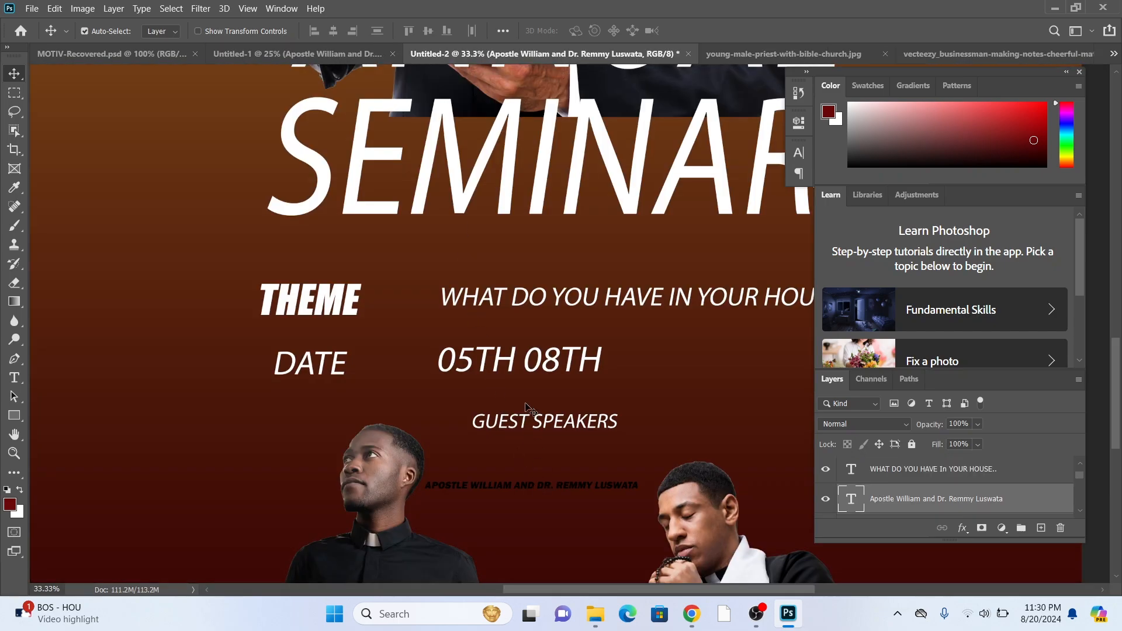
Change the text colour of the guest speakers' names line to white
{"action": "scroll", "coordinate": [526, 385], "scroll_direction": "down", "scroll_amount": 3}
{"action": "double_click", "coordinate": [525, 380]}
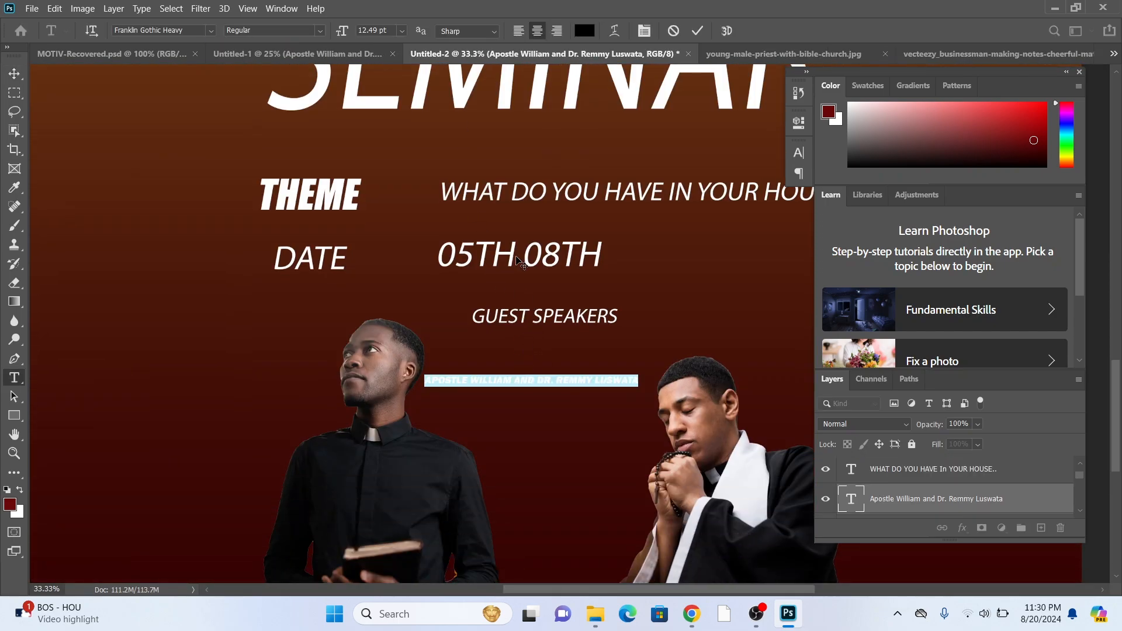
{"action": "left_click", "coordinate": [578, 33]}
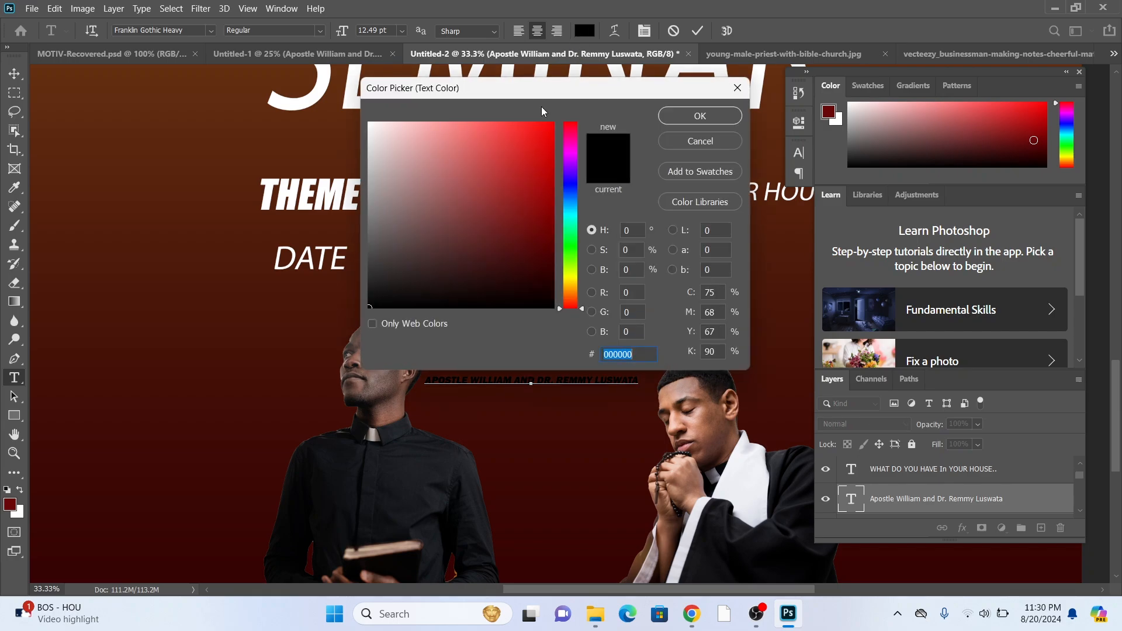
{"action": "left_click_drag", "start_coordinate": [424, 139], "coordinate": [336, 117]}
{"action": "left_click", "coordinate": [685, 122]}
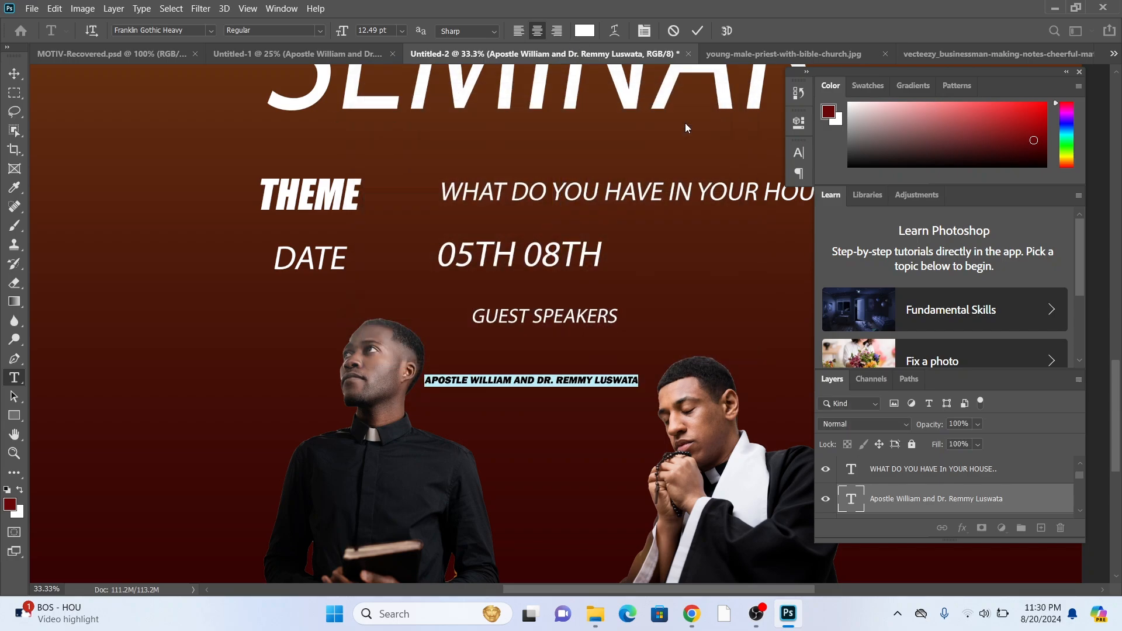
{"action": "left_click", "coordinate": [17, 76]}
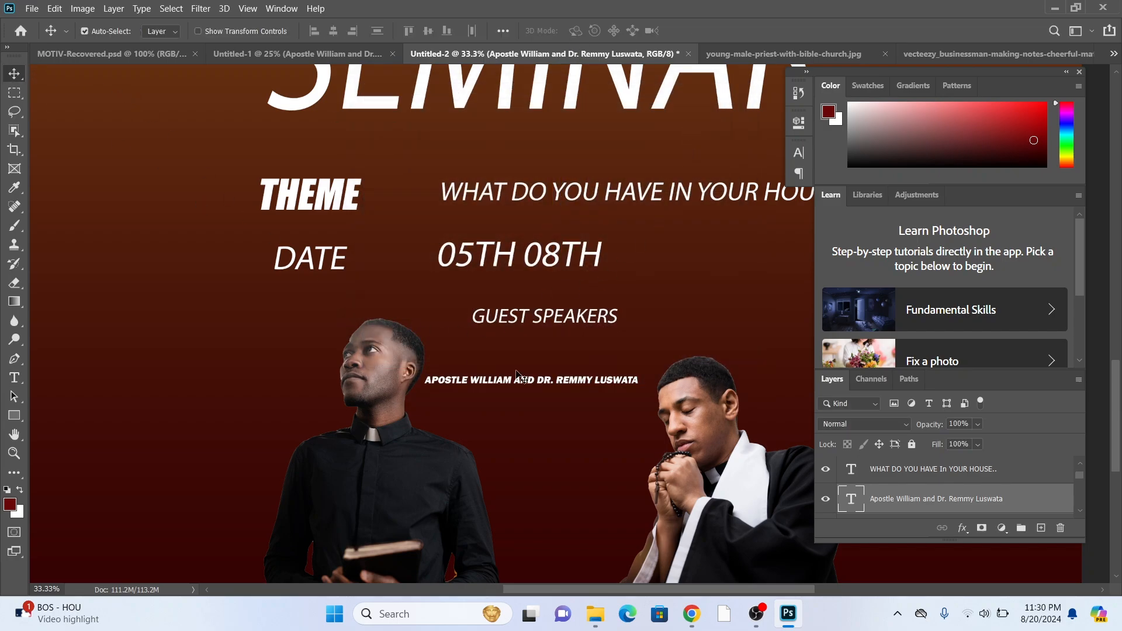
Nudge the standing priest slightly up and right, then enlarge the speakers' names line to about 197% and lower it slightly across both priests
{"action": "scroll", "coordinate": [524, 378], "scroll_direction": "down", "scroll_amount": 1}
{"action": "left_click_drag", "start_coordinate": [386, 310], "coordinate": [409, 304]}
{"action": "left_click_drag", "start_coordinate": [506, 349], "coordinate": [507, 353]}
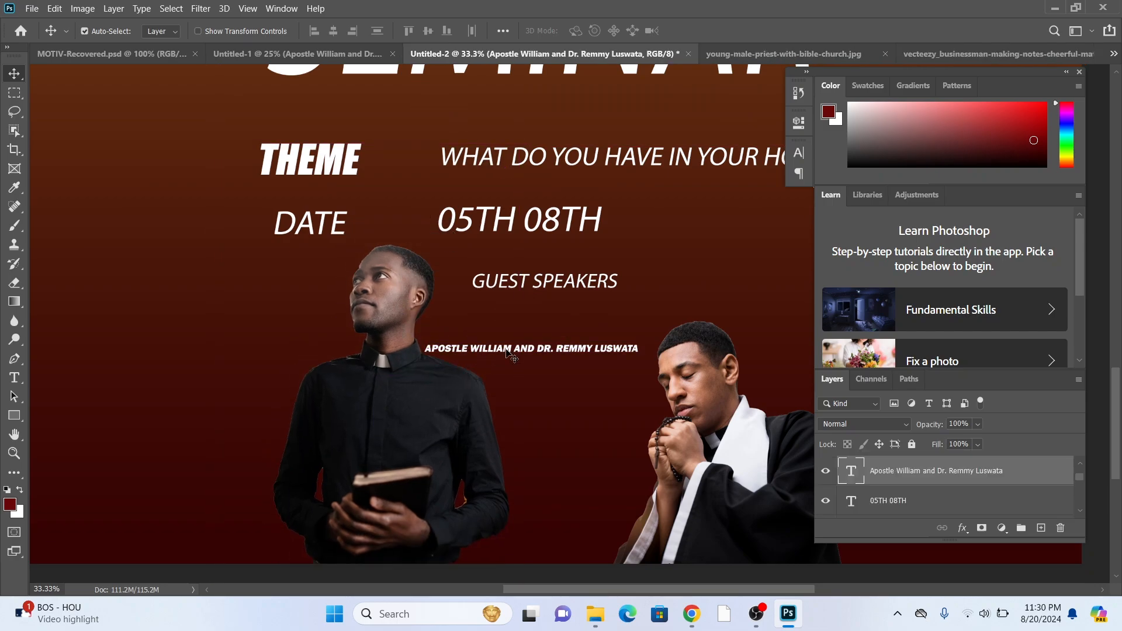
{"action": "key", "text": "ctrl+t"}
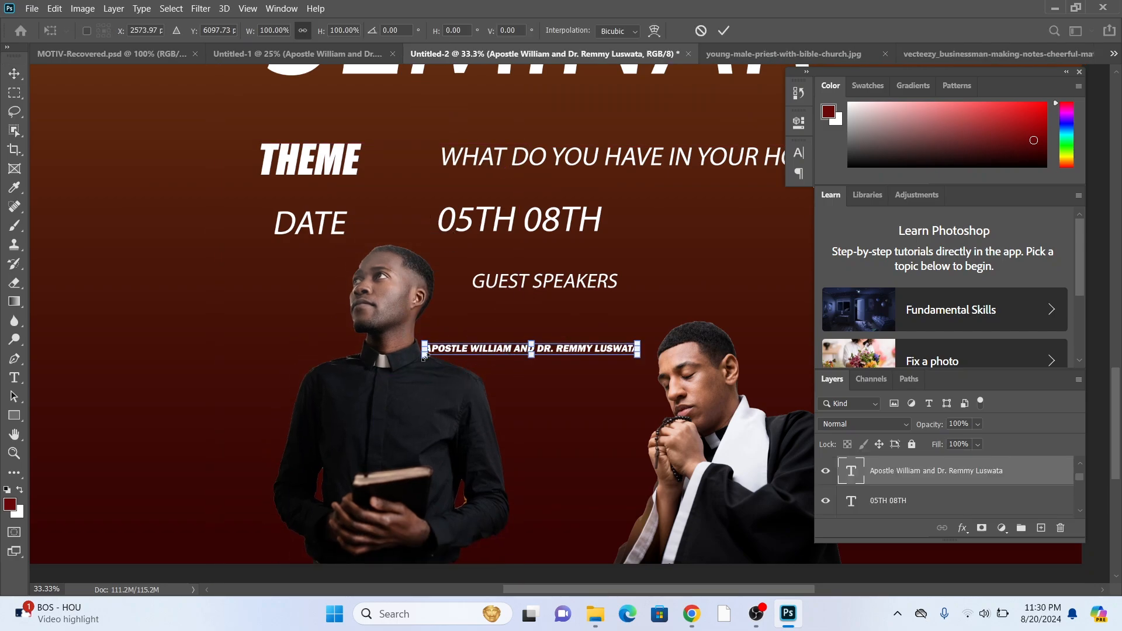
{"action": "left_click_drag", "start_coordinate": [409, 360], "coordinate": [319, 385]}
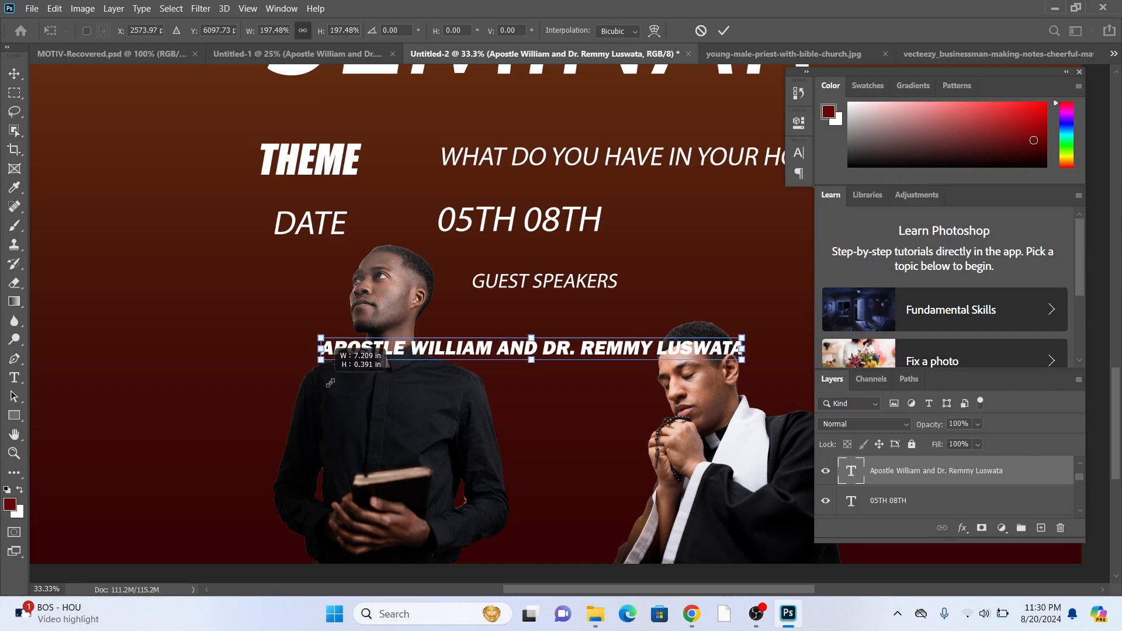
{"action": "left_click", "coordinate": [15, 77]}
{"action": "left_click_drag", "start_coordinate": [450, 352], "coordinate": [452, 364]}
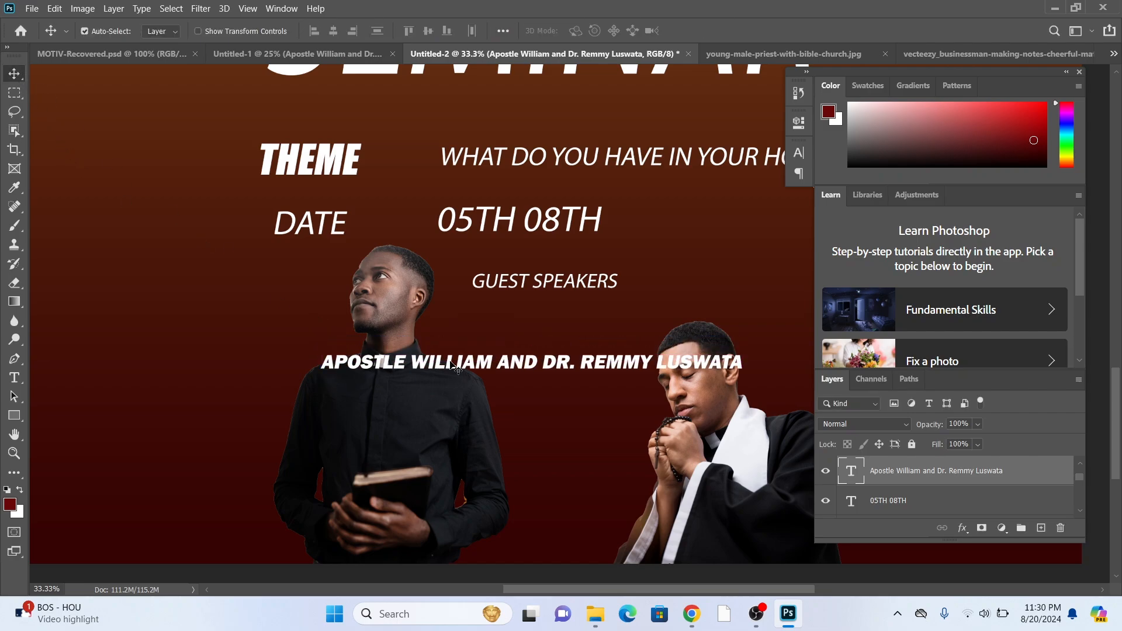
Copy the "free lunch and accomodation to those that will stay" line from Untitled-1 into the Untitled-2 poster
{"action": "left_click", "coordinate": [262, 56]}
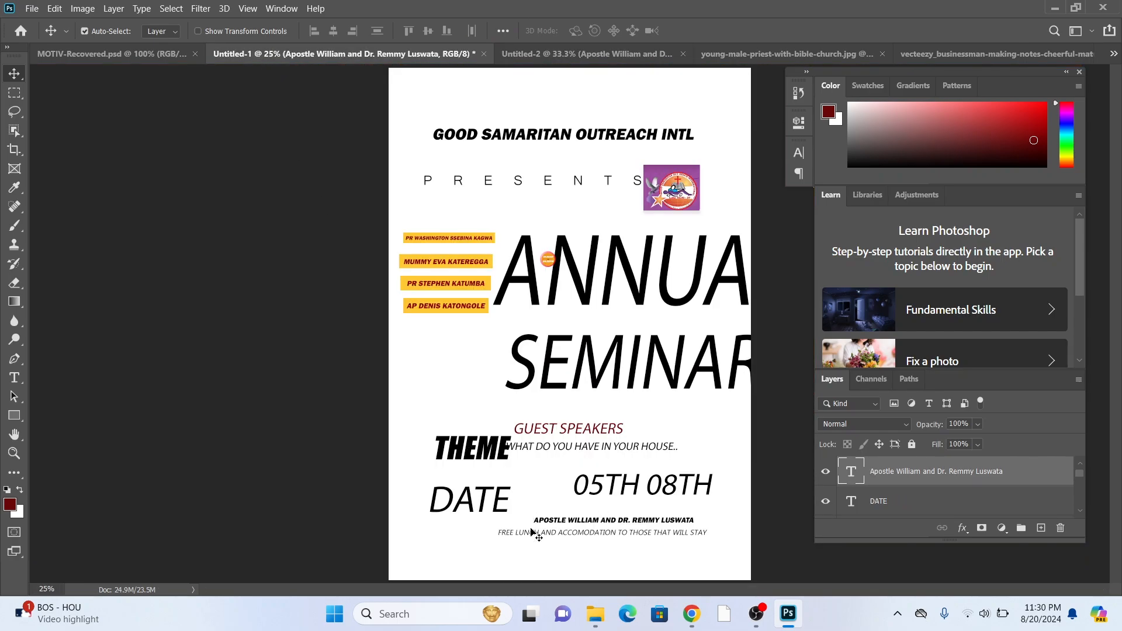
{"action": "left_click_drag", "start_coordinate": [532, 533], "coordinate": [509, 454]}
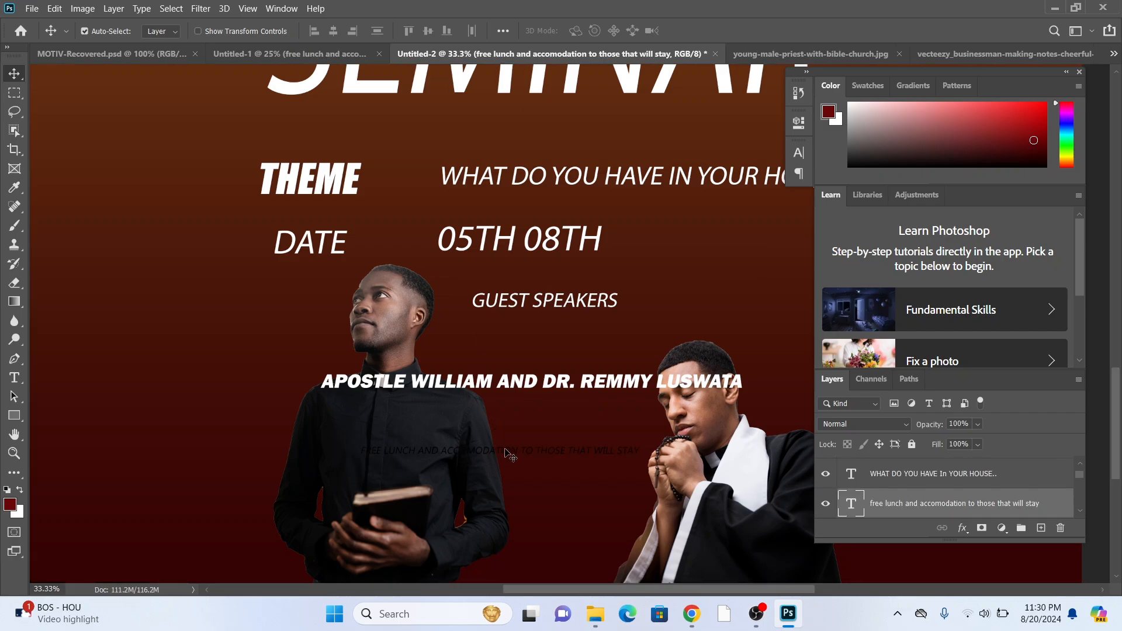
Colour the free lunch line white (ffffff) and move it down to the poster's bottom edge between the priests
{"action": "double_click", "coordinate": [510, 453]}
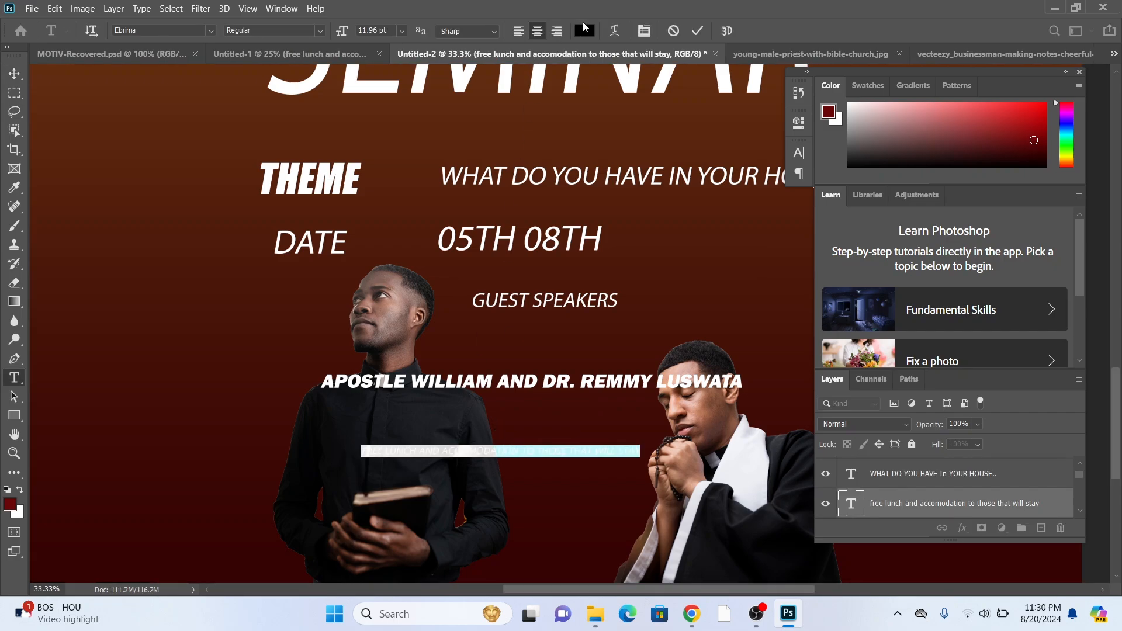
{"action": "left_click", "coordinate": [584, 27]}
{"action": "left_click", "coordinate": [369, 124]}
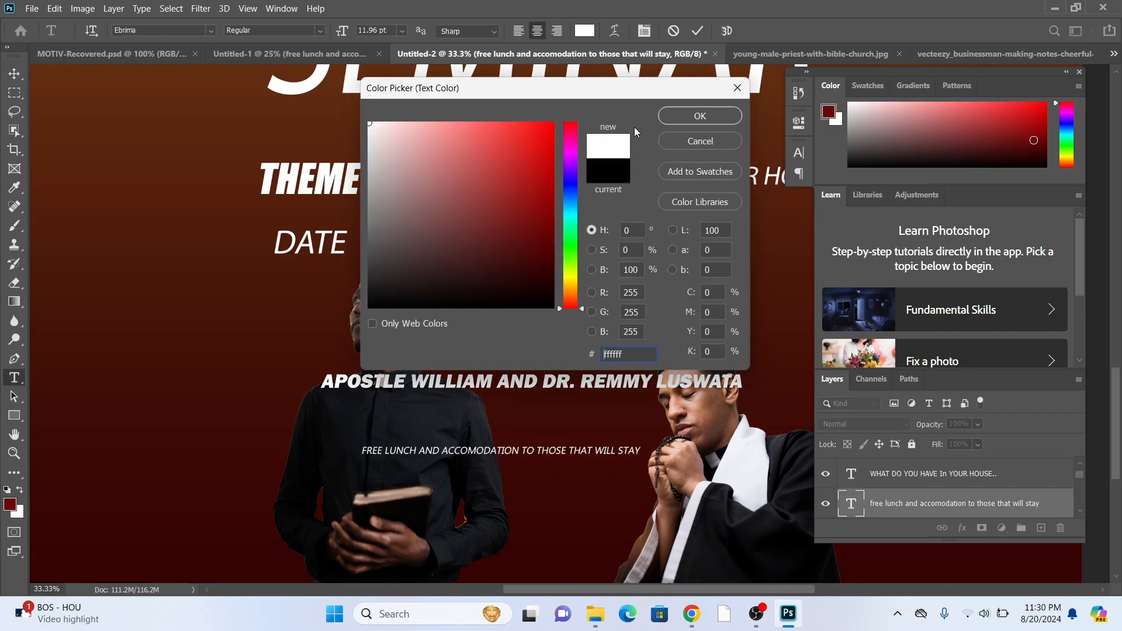
{"action": "left_click", "coordinate": [699, 116]}
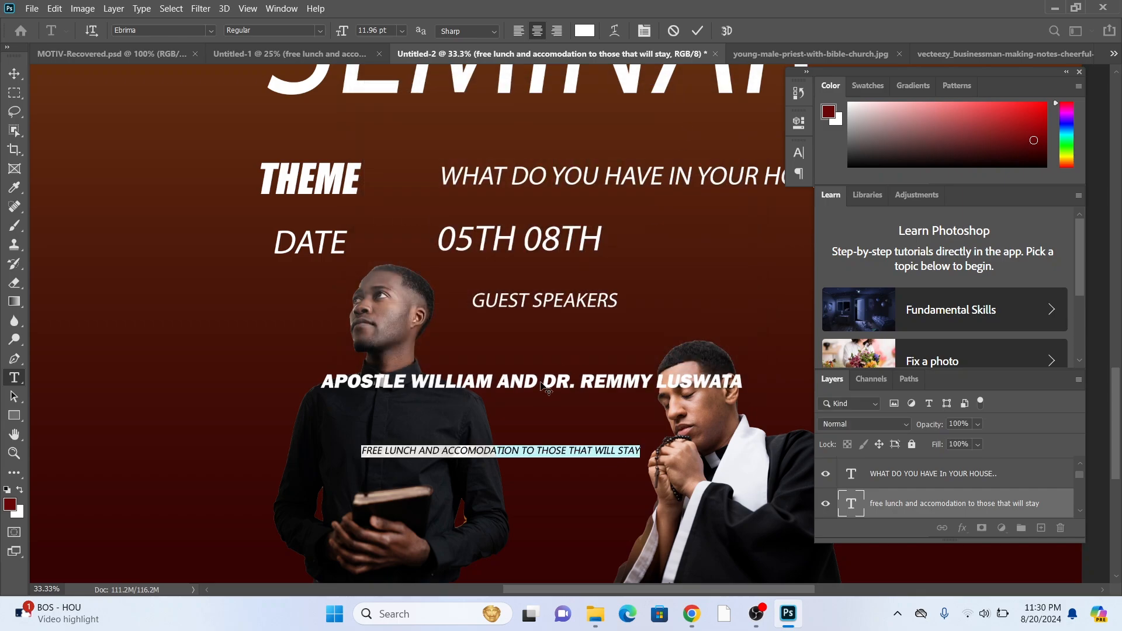
{"action": "left_click", "coordinate": [16, 76]}
{"action": "left_click_drag", "start_coordinate": [532, 452], "coordinate": [586, 534]}
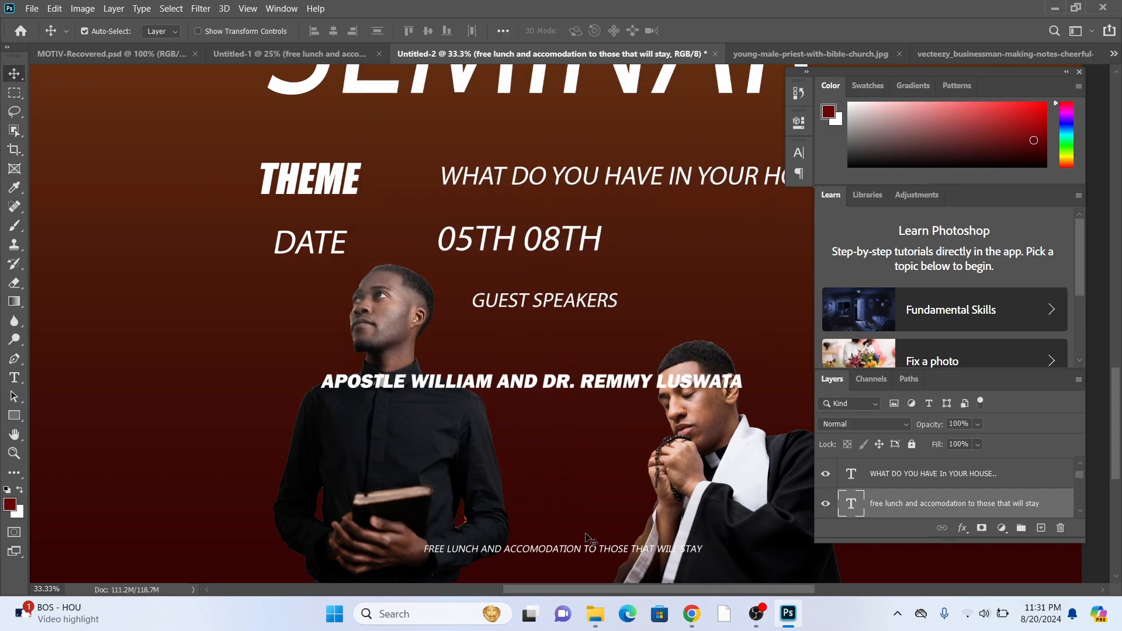
Copy the round 09:00AM to 06:30PM time badge from Untitled-1 into the Untitled-2 poster and enlarge it to about 574%
{"action": "left_click", "coordinate": [288, 57]}
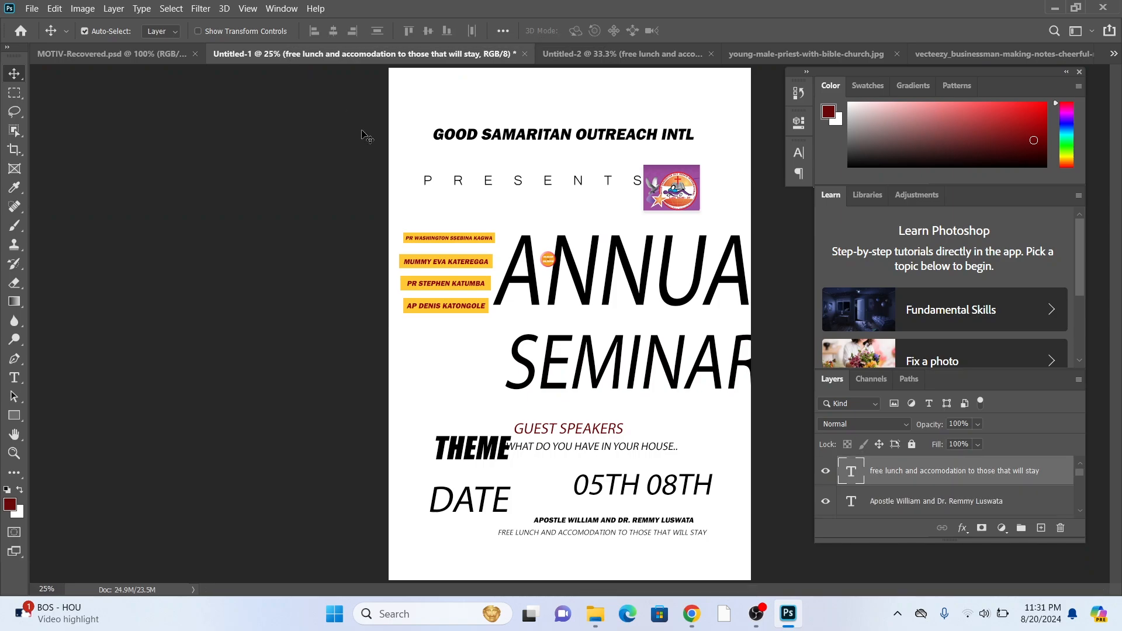
{"action": "left_click_drag", "start_coordinate": [547, 263], "coordinate": [645, 250]}
{"action": "key", "text": "ctrl+t"}
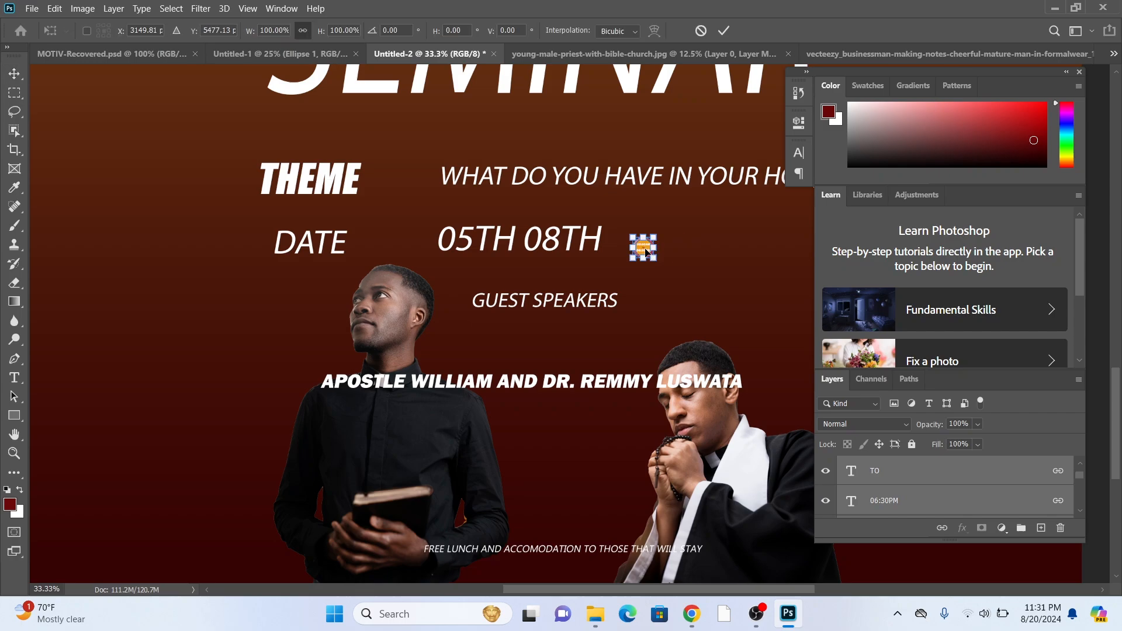
{"action": "left_click_drag", "start_coordinate": [656, 261], "coordinate": [704, 306]}
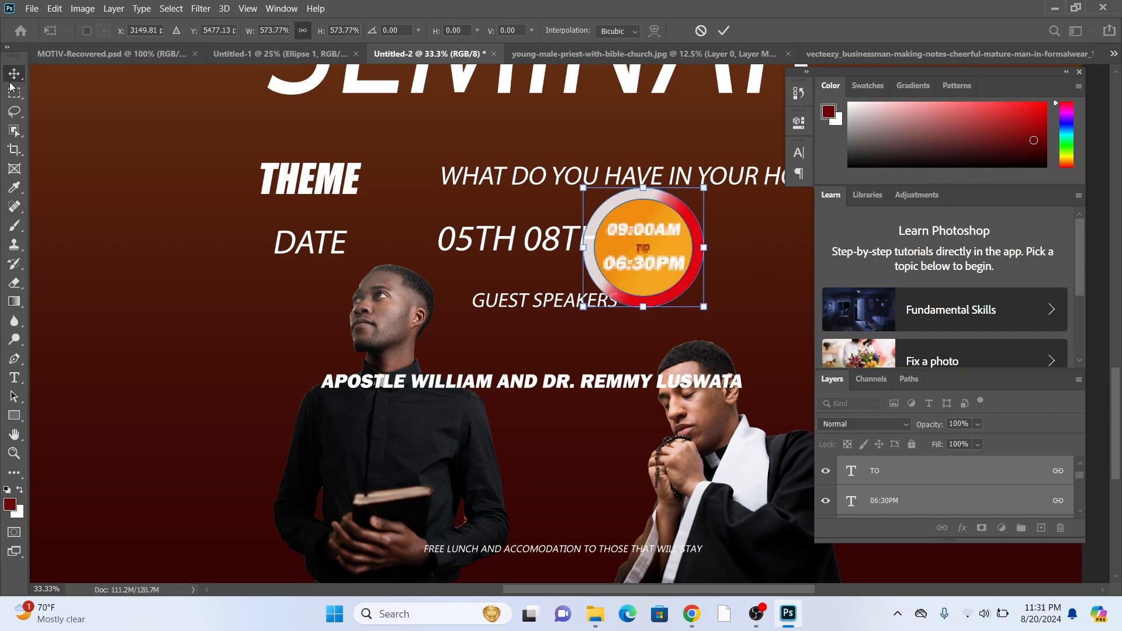
{"action": "key", "text": "Return"}
Move the time badge to the right of the ANNUAL SEMINAR title and scale it up to about 161%
{"action": "left_click_drag", "start_coordinate": [673, 235], "coordinate": [760, 238]}
{"action": "key", "text": "ctrl+minus"}
{"action": "key", "text": "ctrl+minus"}
{"action": "key", "text": "ctrl+minus"}
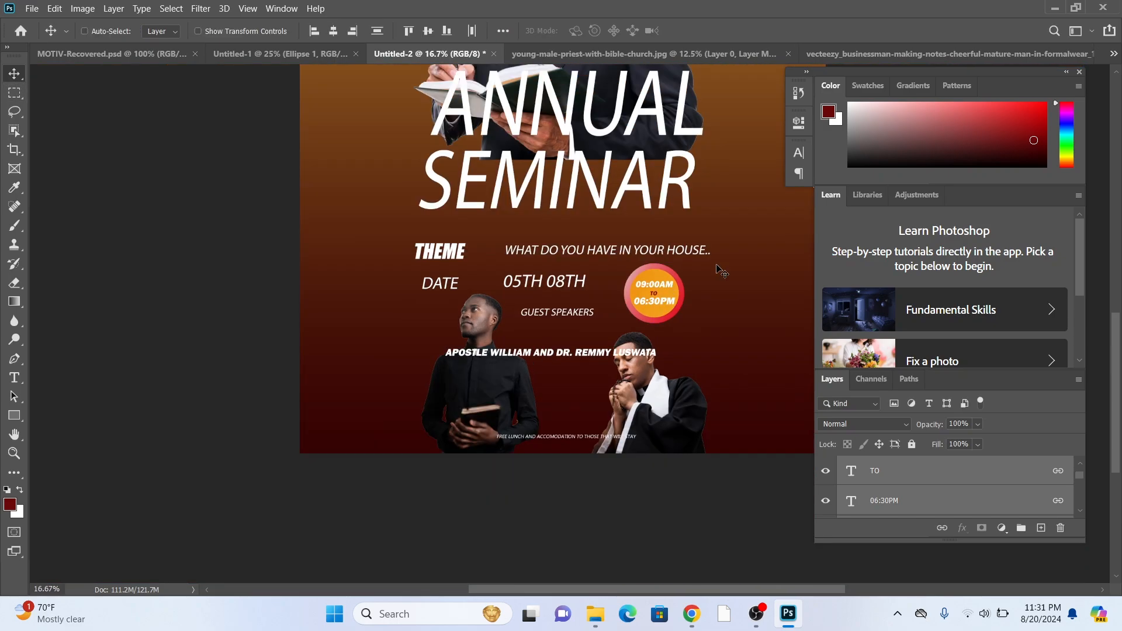
{"action": "left_click_drag", "start_coordinate": [626, 450], "coordinate": [703, 363]}
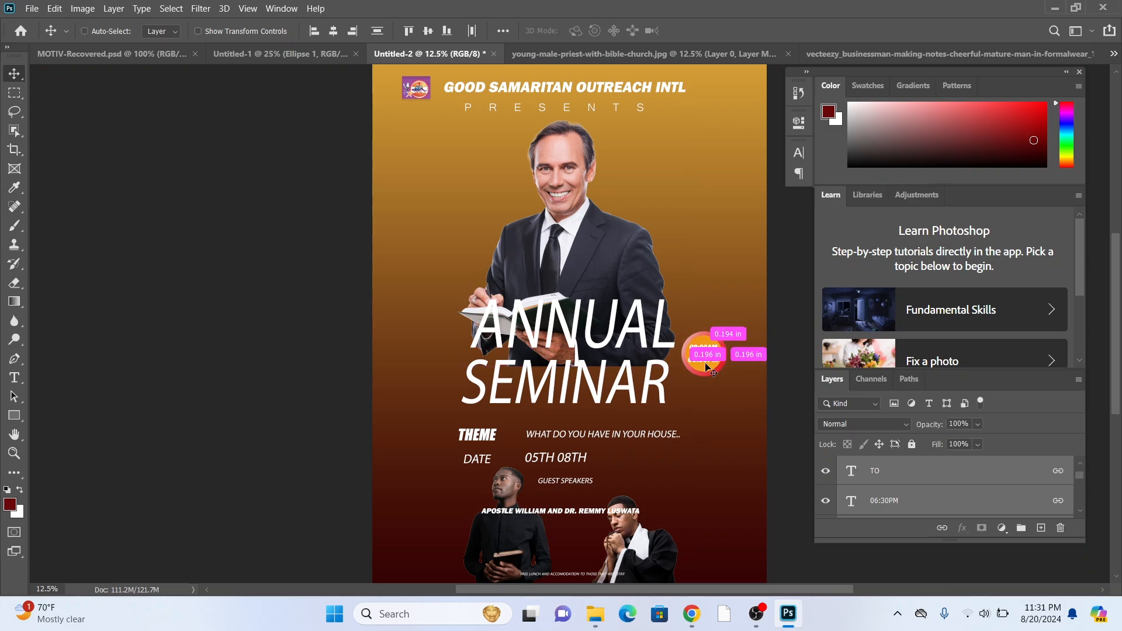
{"action": "key", "text": "ctrl+t"}
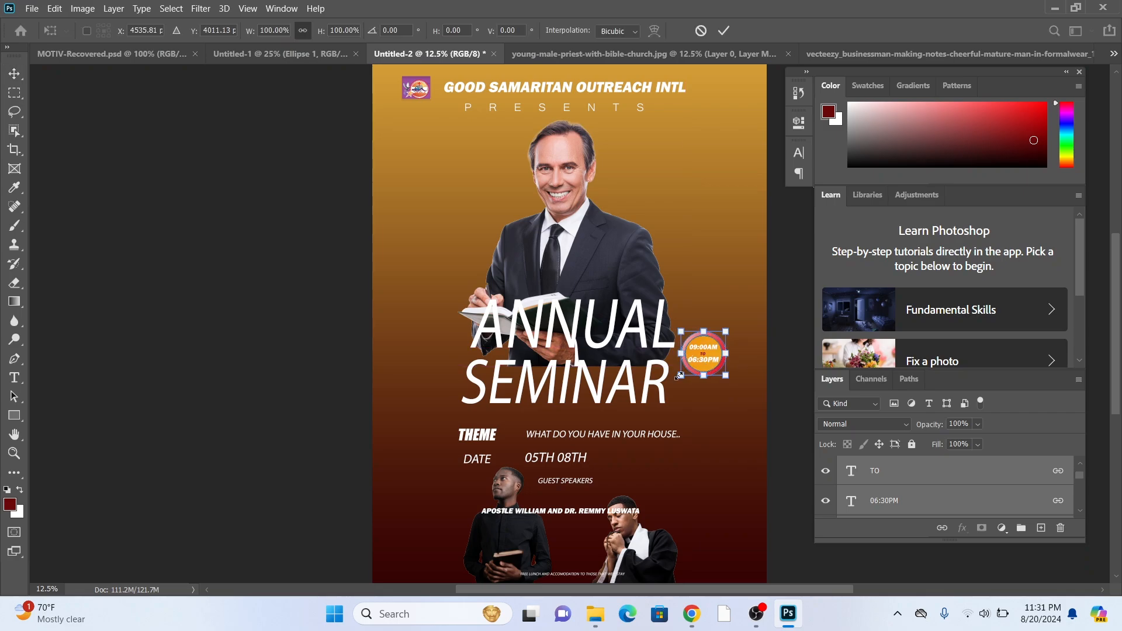
{"action": "left_click_drag", "start_coordinate": [679, 375], "coordinate": [661, 387]}
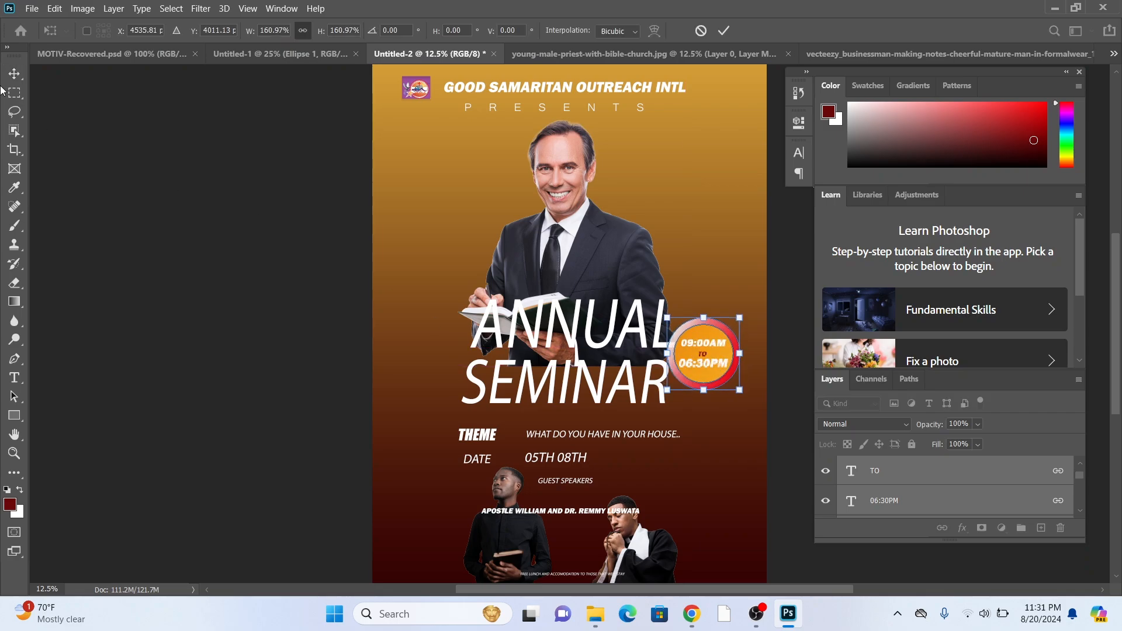
{"action": "left_click", "coordinate": [15, 73]}
Nudge the businessman's photo slightly to the right on the poster
{"action": "left_click_drag", "start_coordinate": [601, 251], "coordinate": [603, 251]}
{"action": "key", "text": "ctrl+plus"}
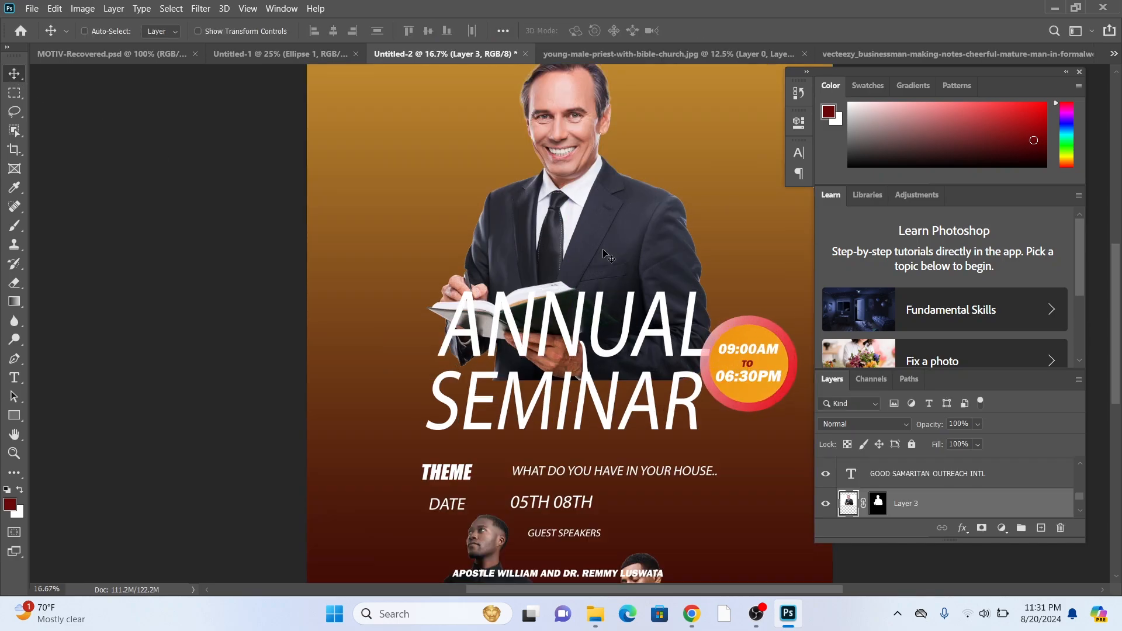
{"action": "scroll", "coordinate": [589, 247], "scroll_direction": "up", "scroll_amount": 2}
{"action": "key", "text": "ctrl+plus"}
{"action": "key", "text": "ctrl+minus"}
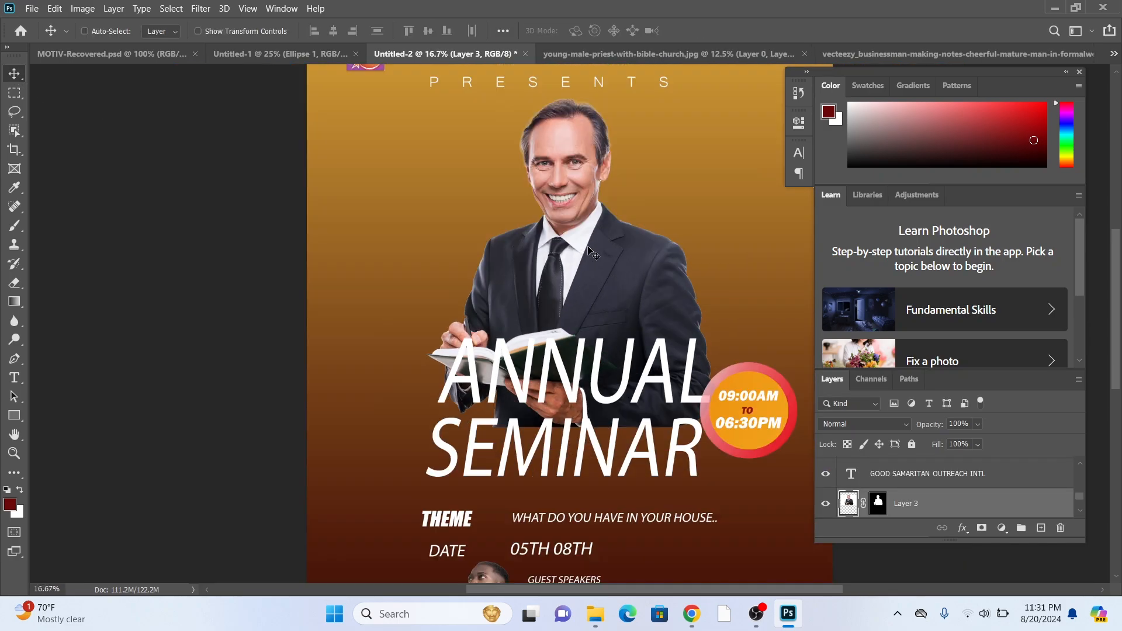
{"action": "left_click_drag", "start_coordinate": [564, 236], "coordinate": [572, 235]}
{"action": "scroll", "coordinate": [571, 233], "scroll_direction": "up", "scroll_amount": 2}
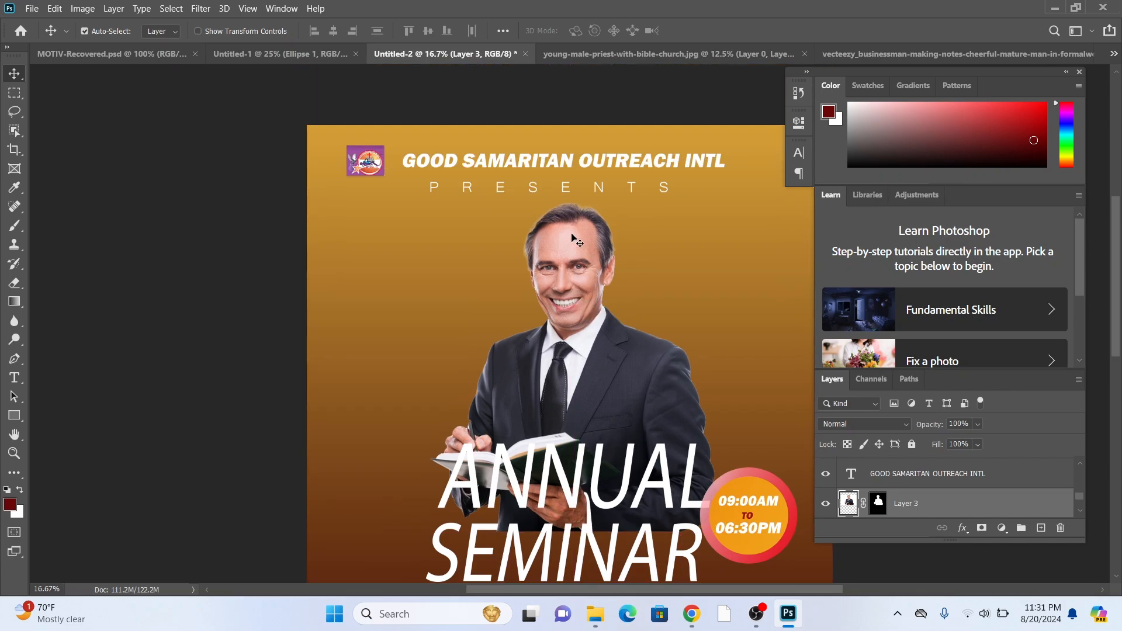
Shift the GOOD SAMARITAN OUTREACH INTL heading, the logo and the PRESENTS line to the right above the businessman
{"action": "left_click_drag", "start_coordinate": [620, 159], "coordinate": [639, 166]}
{"action": "left_click_drag", "start_coordinate": [467, 168], "coordinate": [467, 162]}
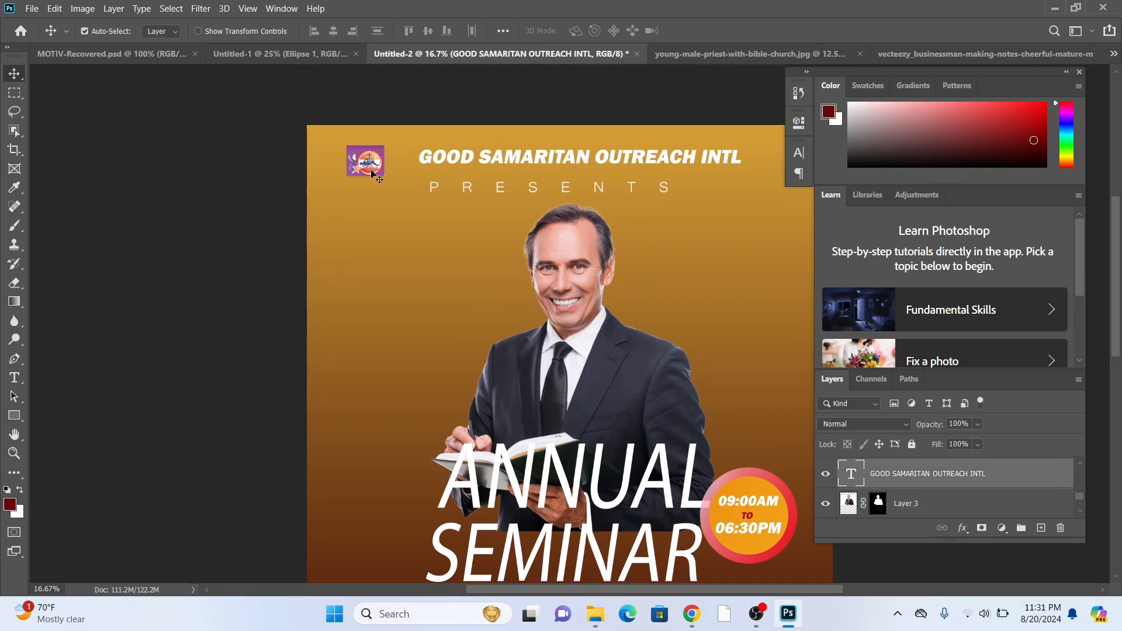
{"action": "left_click_drag", "start_coordinate": [367, 161], "coordinate": [386, 162]}
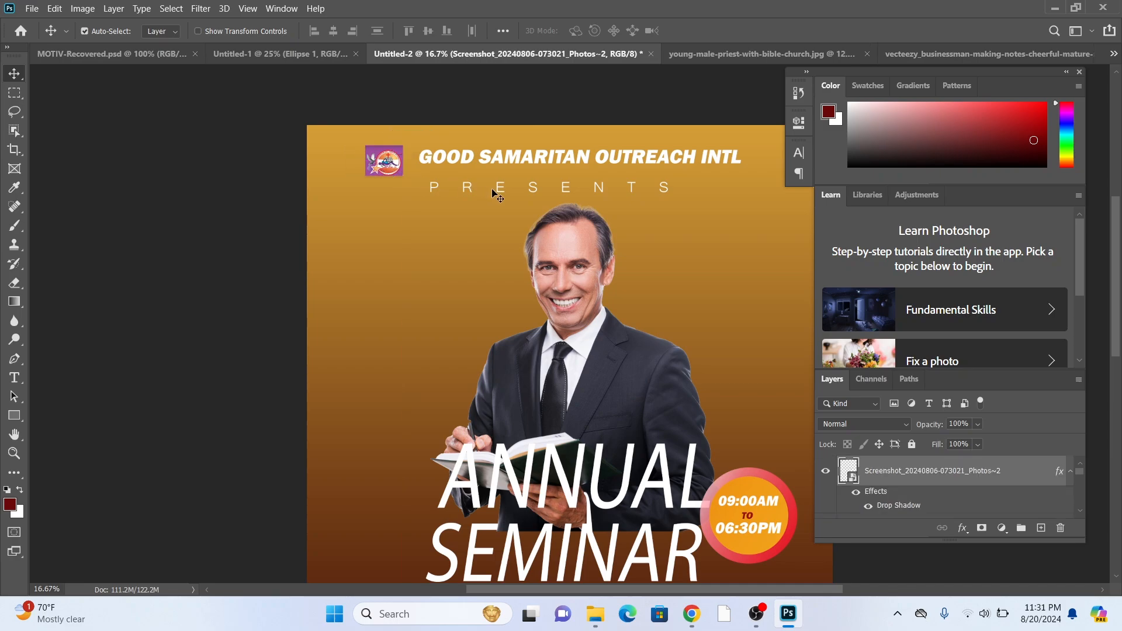
{"action": "left_click_drag", "start_coordinate": [501, 187], "coordinate": [523, 184]}
Nudge the businessman's photo slightly up and move the SEMINAR and ANNUAL title lines down closer to the THEME row
{"action": "scroll", "coordinate": [522, 193], "scroll_direction": "down", "scroll_amount": 2}
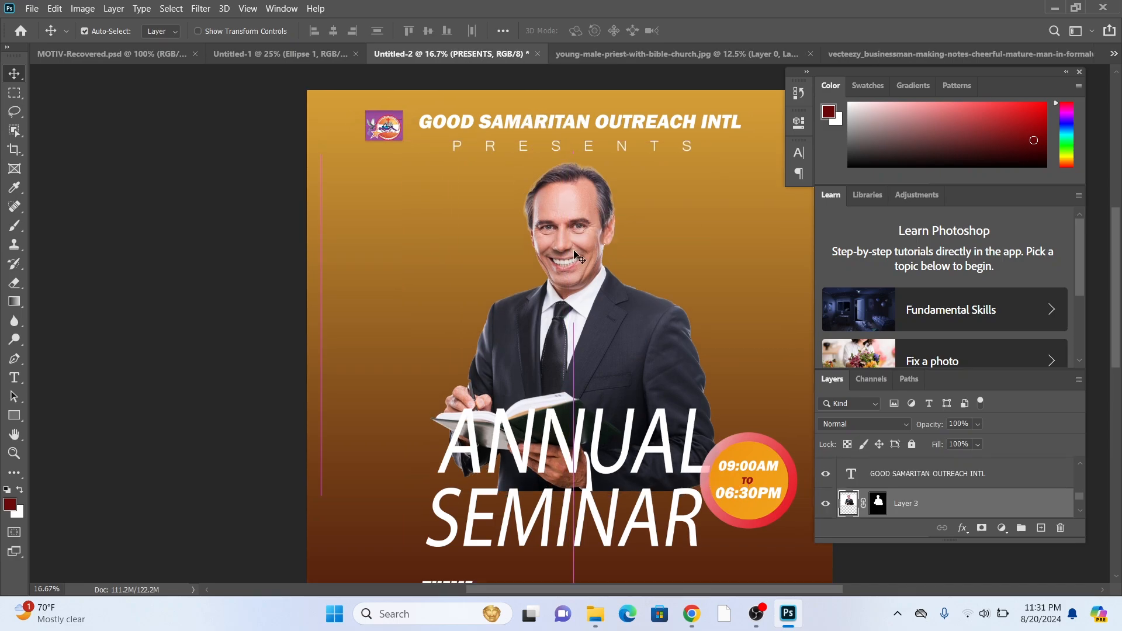
{"action": "left_click", "coordinate": [575, 253]}
{"action": "scroll", "coordinate": [560, 453], "scroll_direction": "down", "scroll_amount": 1}
{"action": "scroll", "coordinate": [559, 453], "scroll_direction": "down", "scroll_amount": 3}
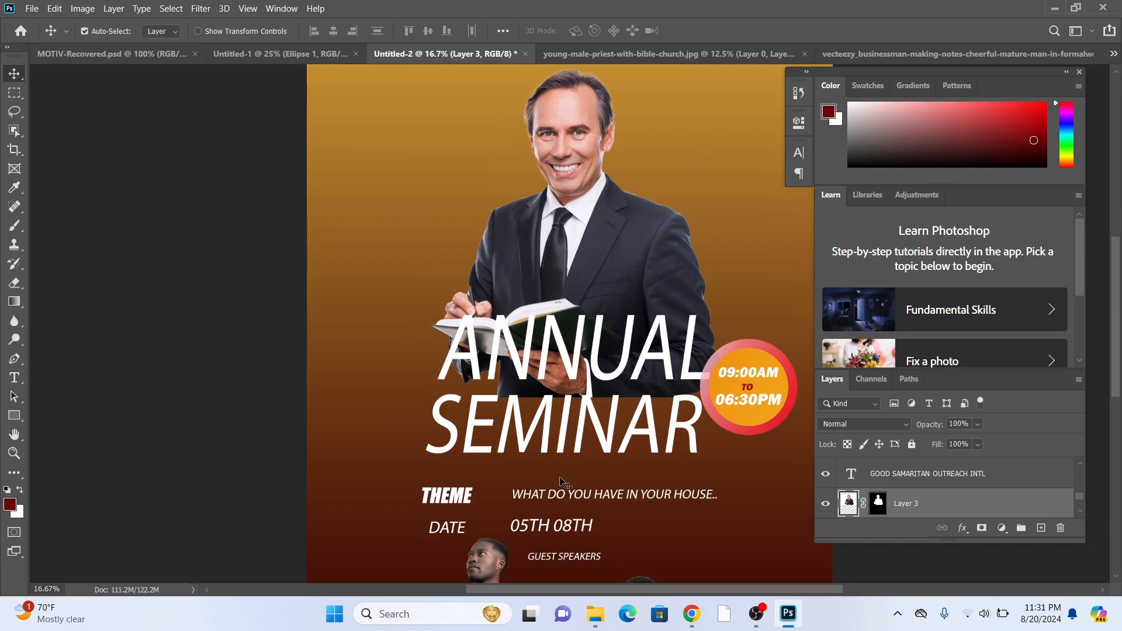
{"action": "left_click_drag", "start_coordinate": [563, 442], "coordinate": [572, 463]}
{"action": "left_click_drag", "start_coordinate": [529, 361], "coordinate": [530, 382]}
Convert the businessman's masked photo layer, Layer 3, to a smart object
{"action": "left_click", "coordinate": [585, 248]}
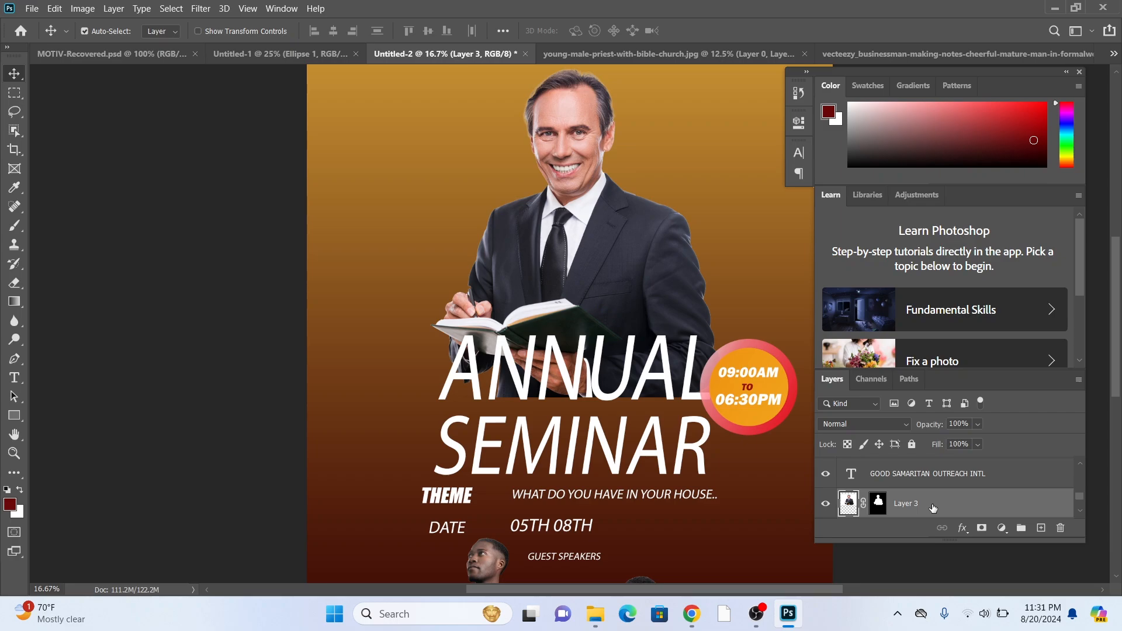
{"action": "scroll", "coordinate": [910, 428], "scroll_direction": "down", "scroll_amount": 4}
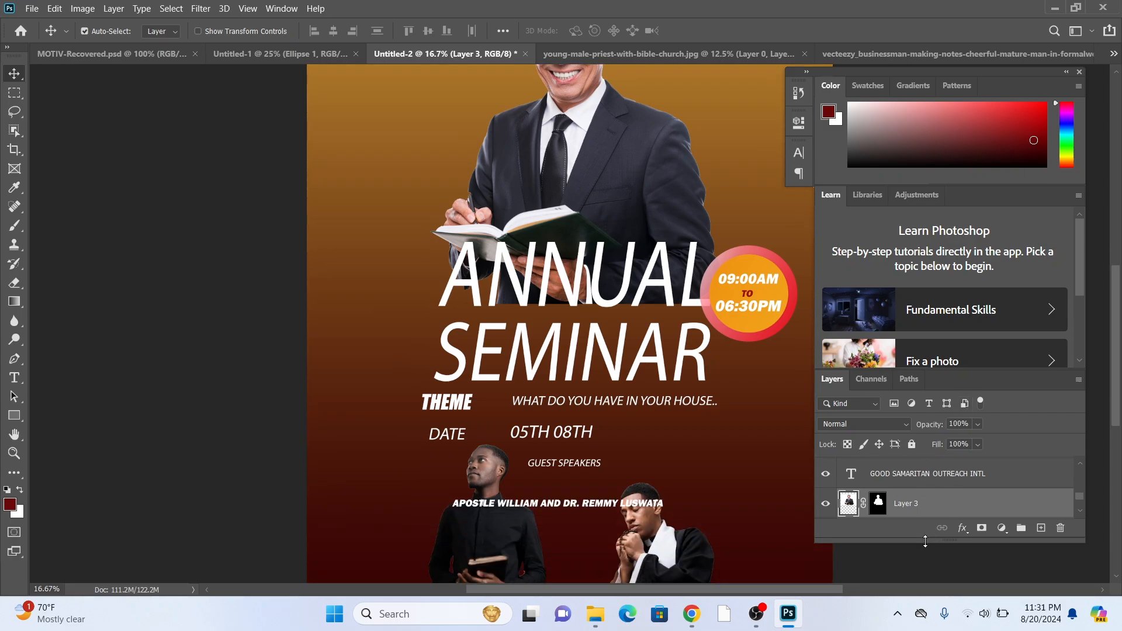
{"action": "left_click_drag", "start_coordinate": [925, 542], "coordinate": [932, 577]}
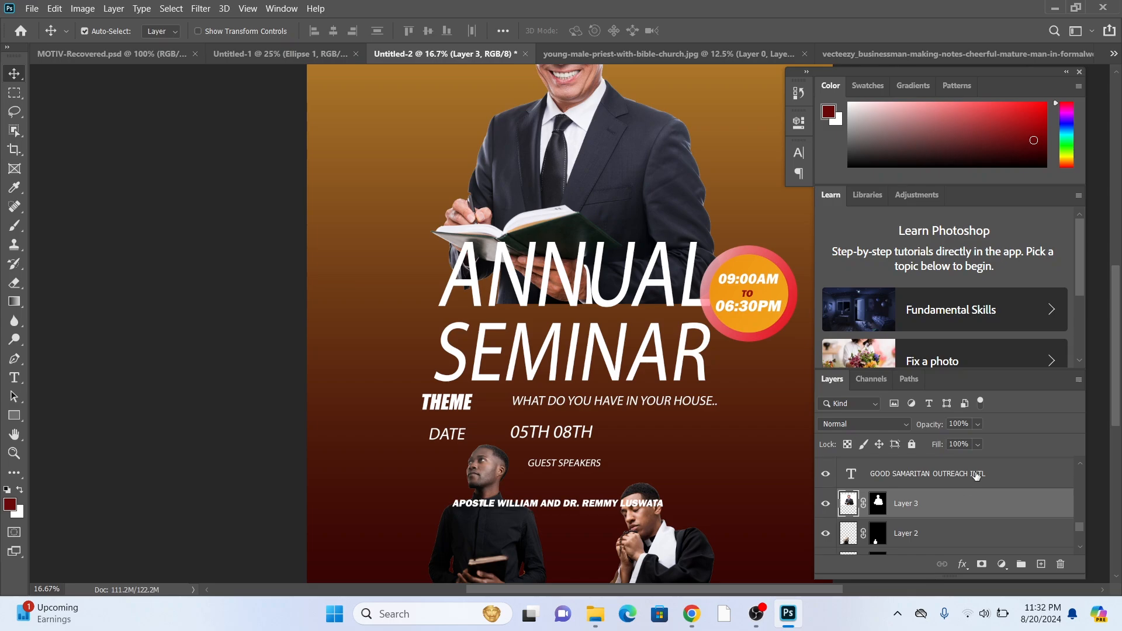
{"action": "right_click", "coordinate": [957, 507]}
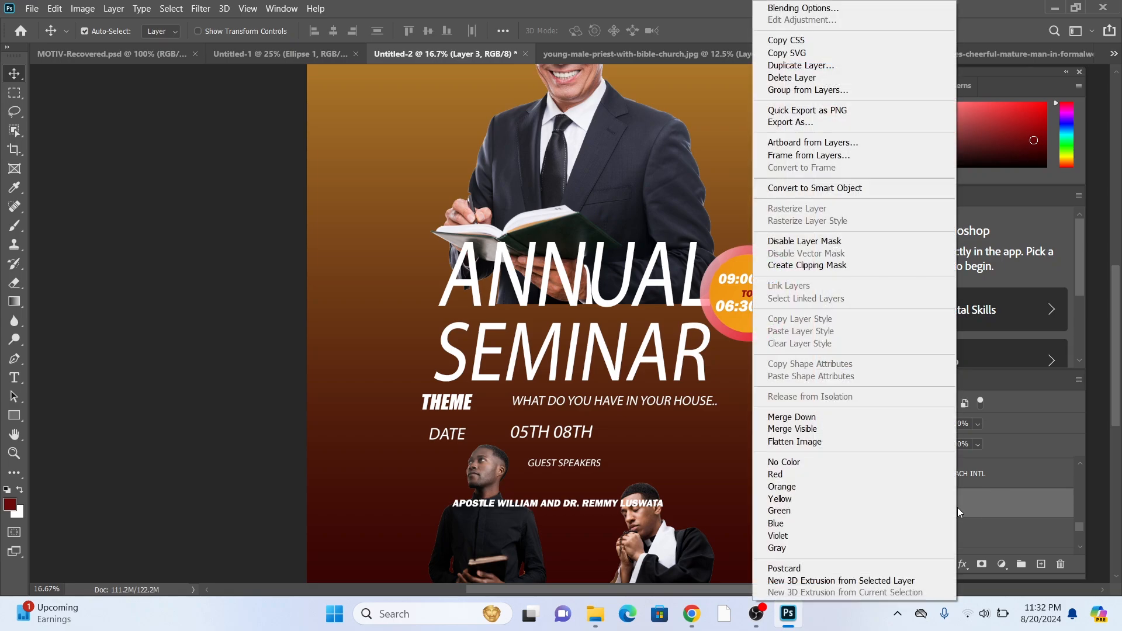
{"action": "right_click", "coordinate": [992, 503]}
{"action": "left_click", "coordinate": [871, 185]}
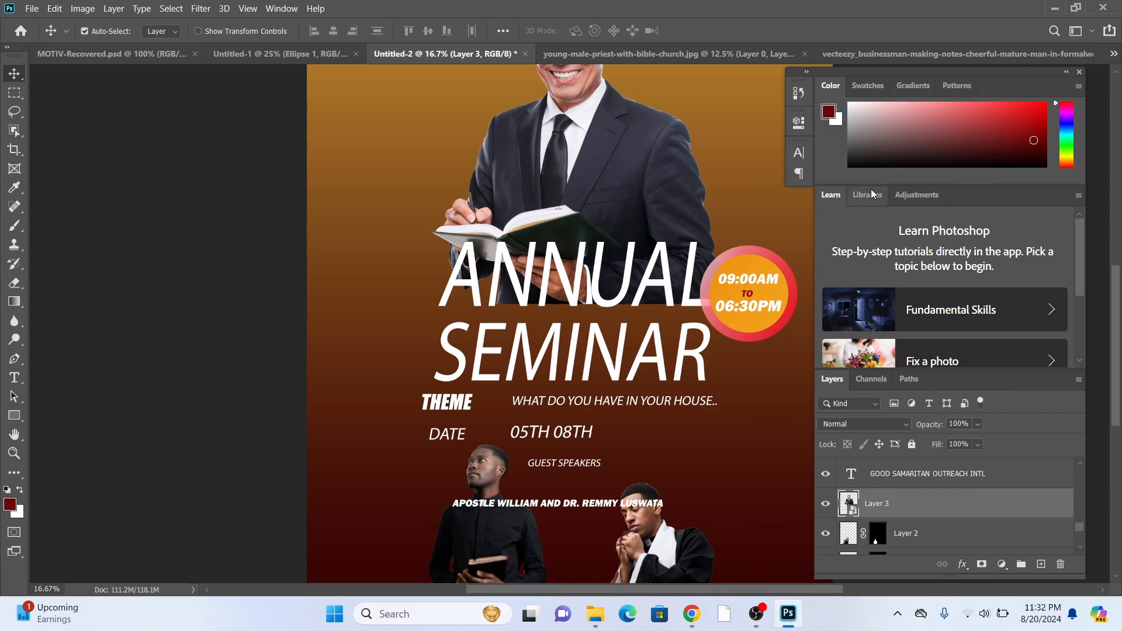
Rasterize the businessman's Layer 3 and nudge the photo slightly right and up on the poster
{"action": "scroll", "coordinate": [538, 374], "scroll_direction": "up", "scroll_amount": 5}
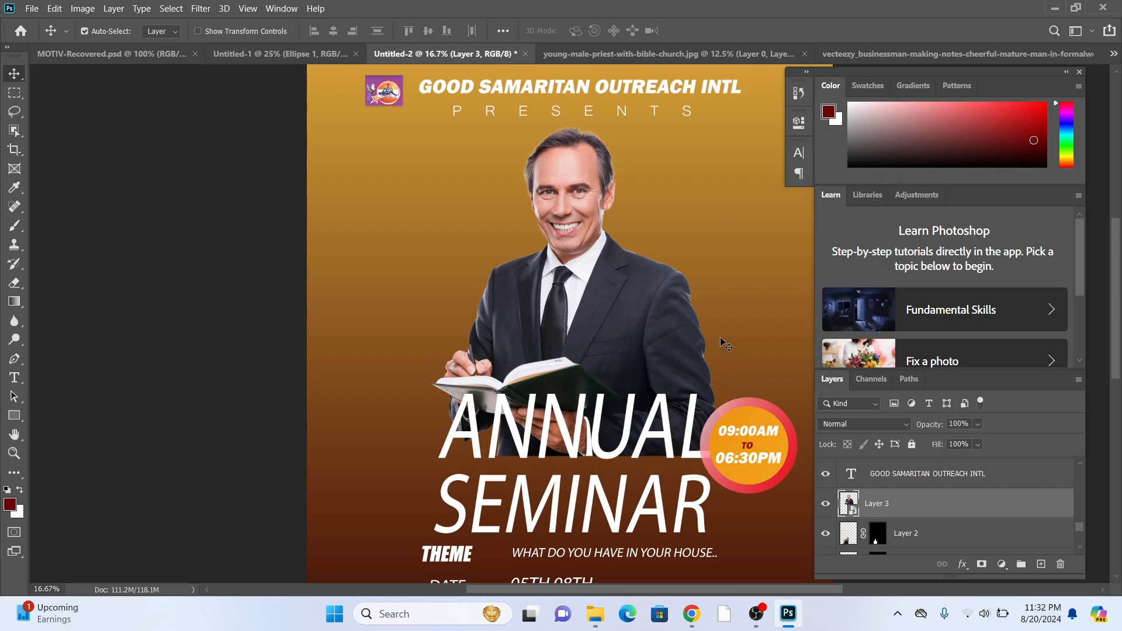
{"action": "right_click", "coordinate": [926, 502]}
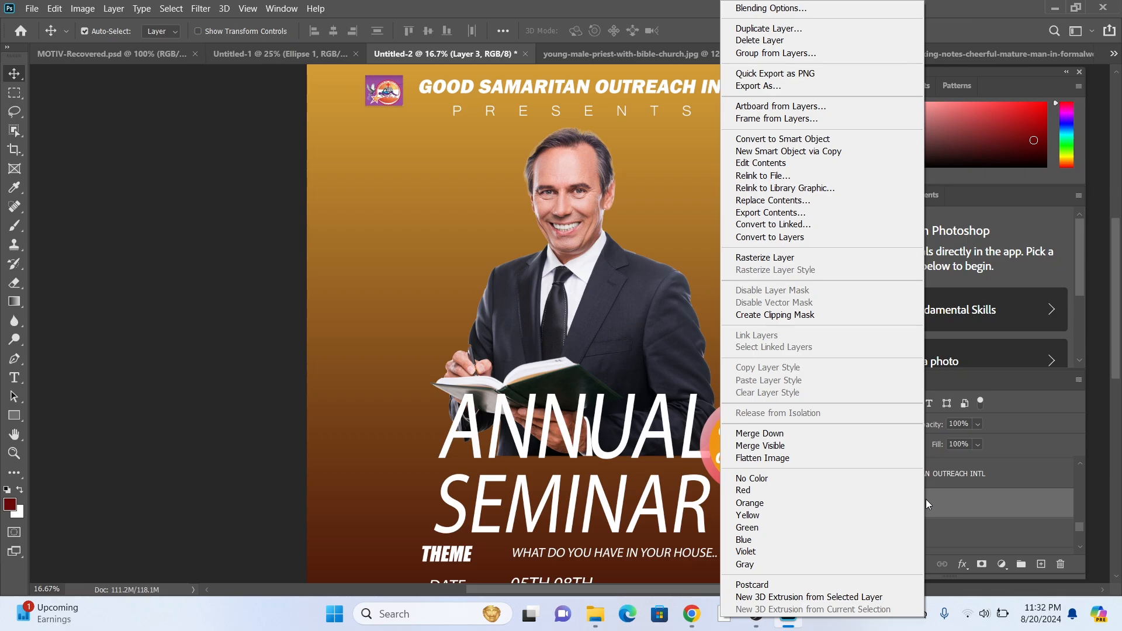
{"action": "left_click", "coordinate": [811, 257]}
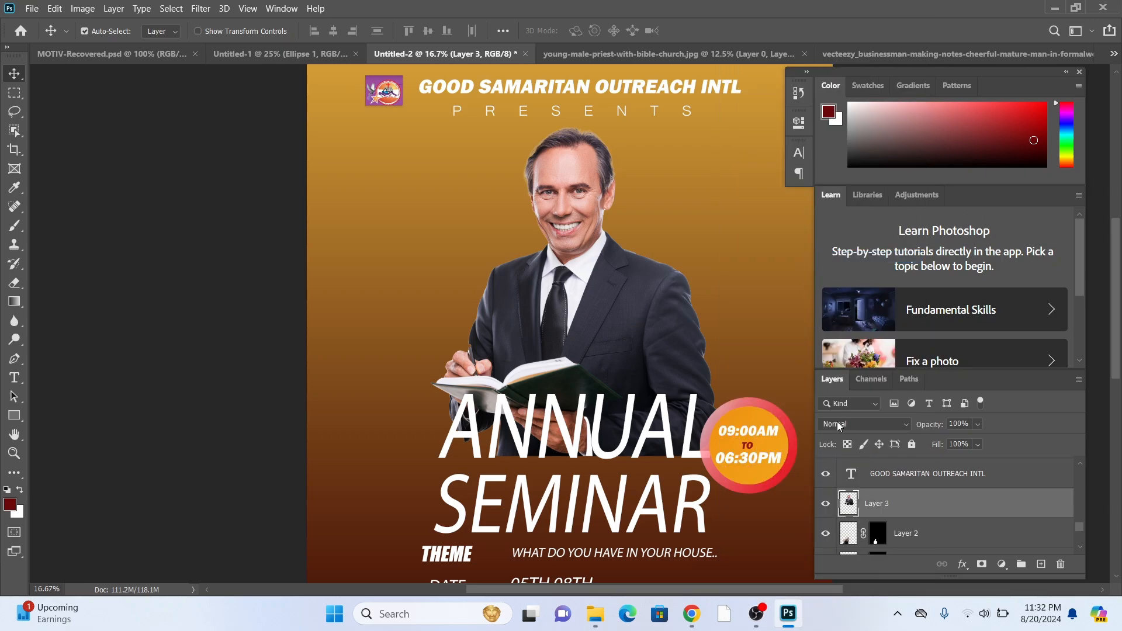
{"action": "left_click_drag", "start_coordinate": [585, 304], "coordinate": [590, 300]}
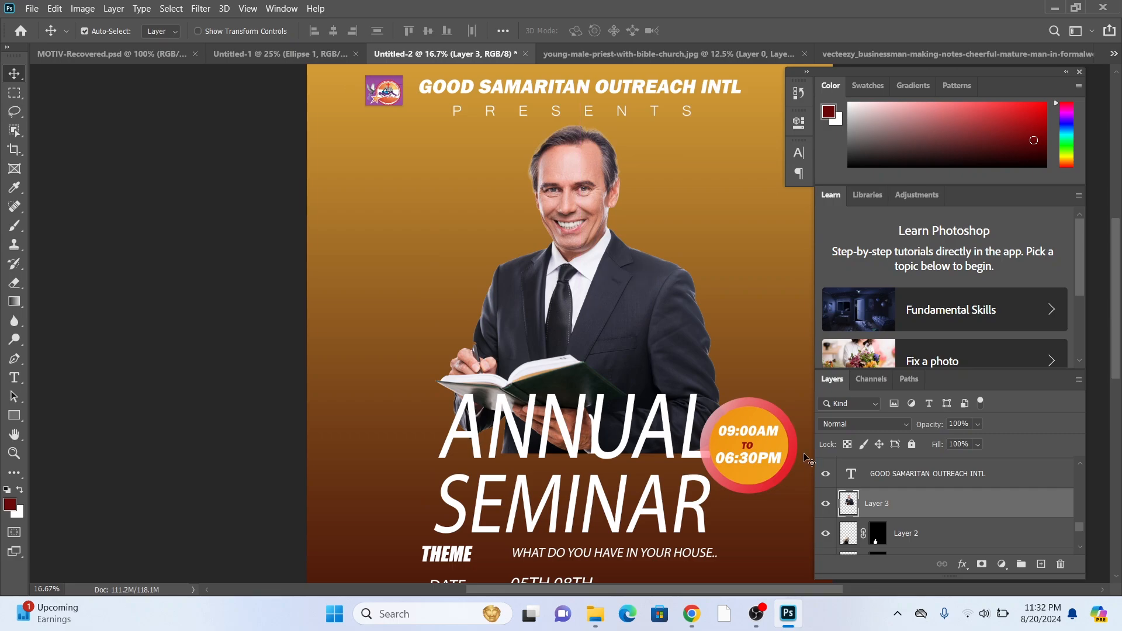
Add a layer mask to Layer 3 and set the soft Brush to a size of 1102 px
{"action": "scroll", "coordinate": [640, 362], "scroll_direction": "down", "scroll_amount": 1}
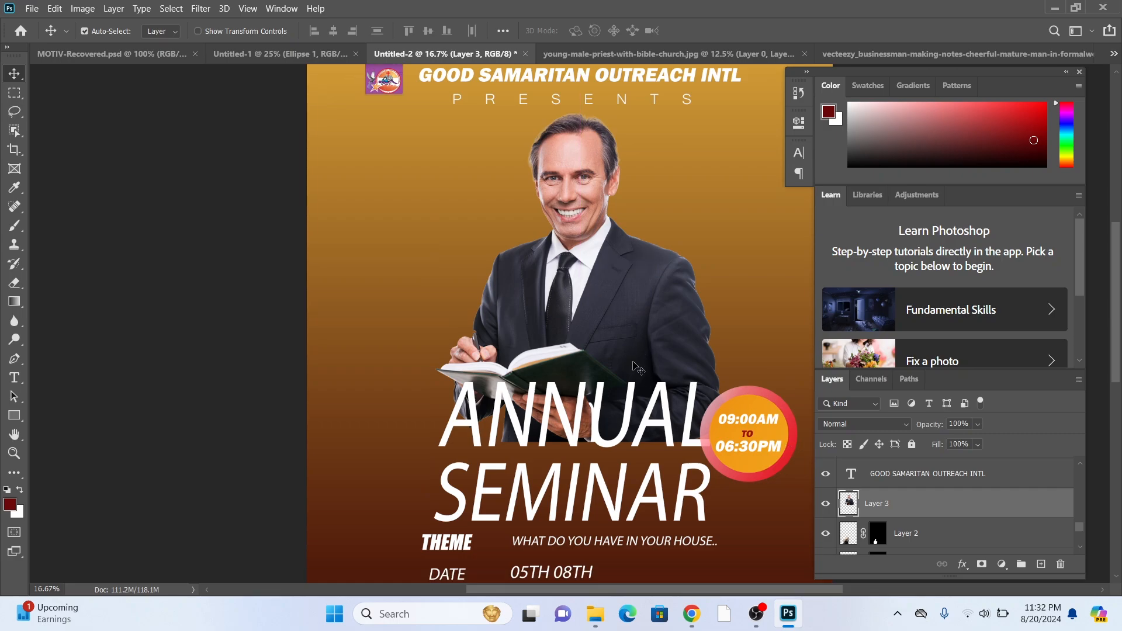
{"action": "scroll", "coordinate": [934, 460], "scroll_direction": "down", "scroll_amount": 2}
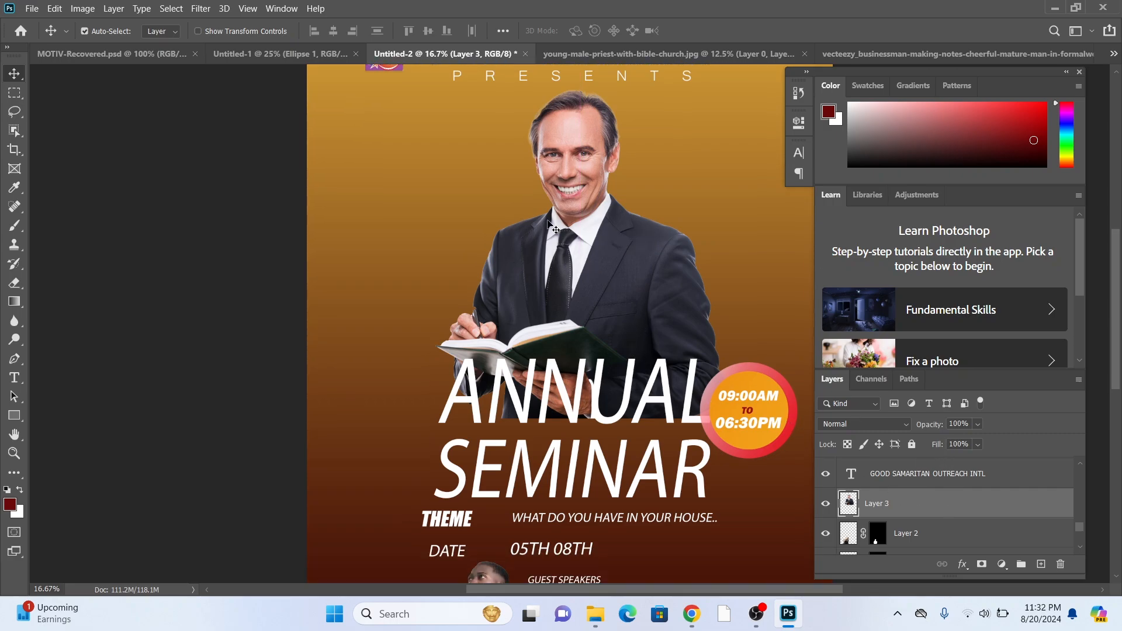
{"action": "left_click", "coordinate": [982, 564]}
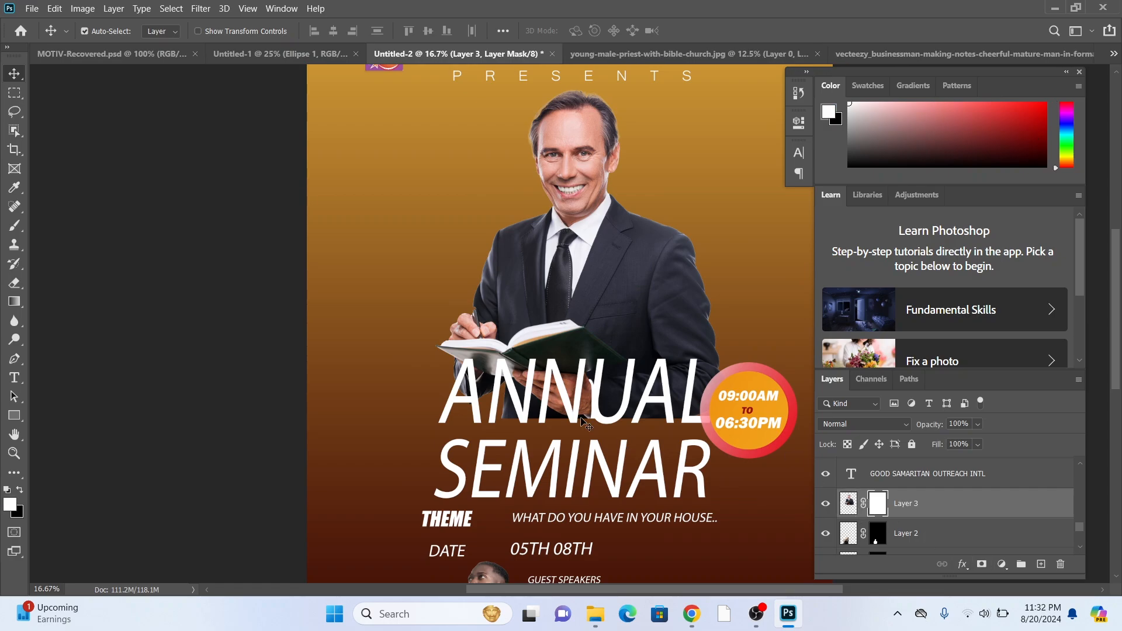
{"action": "left_click", "coordinate": [14, 227]}
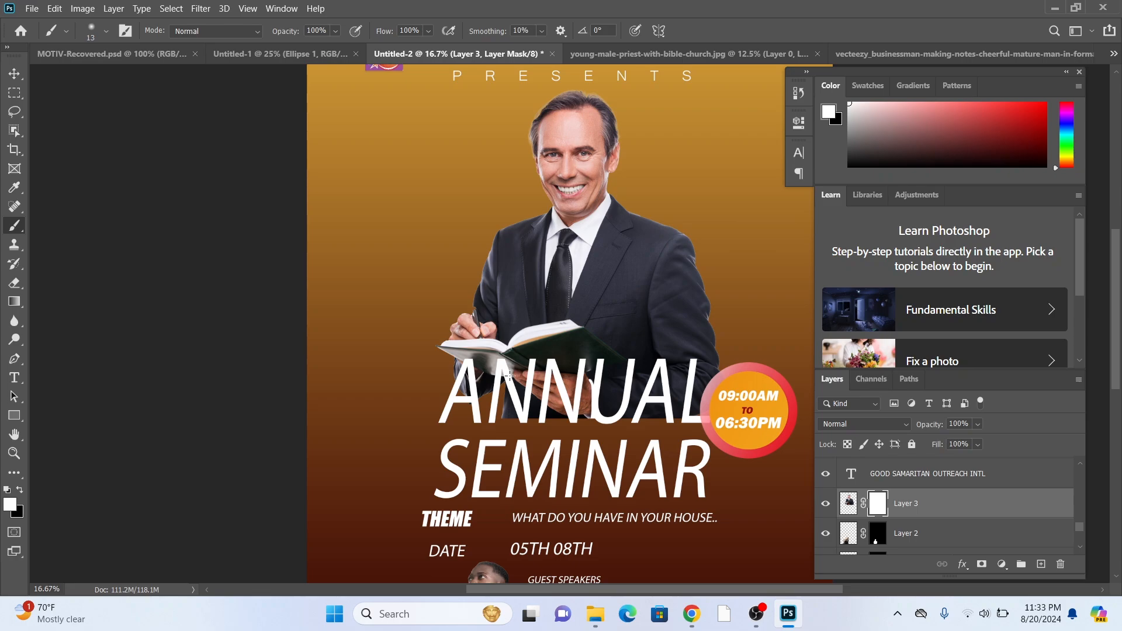
{"action": "left_click", "coordinate": [105, 32]}
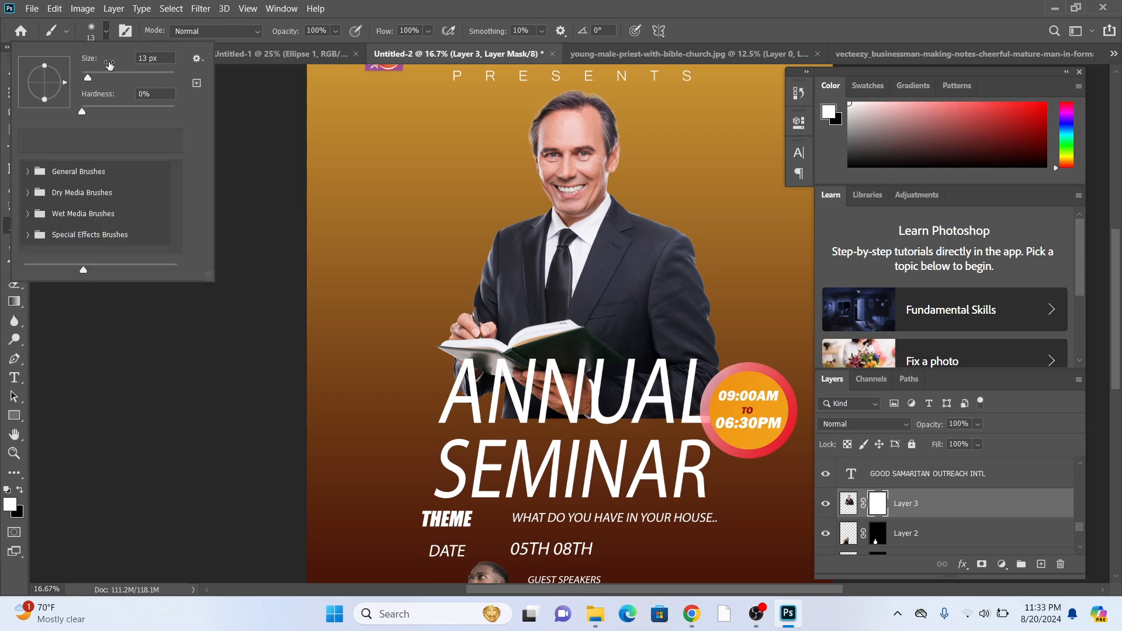
{"action": "left_click_drag", "start_coordinate": [97, 79], "coordinate": [115, 78]}
{"action": "left_click_drag", "start_coordinate": [114, 78], "coordinate": [165, 80]}
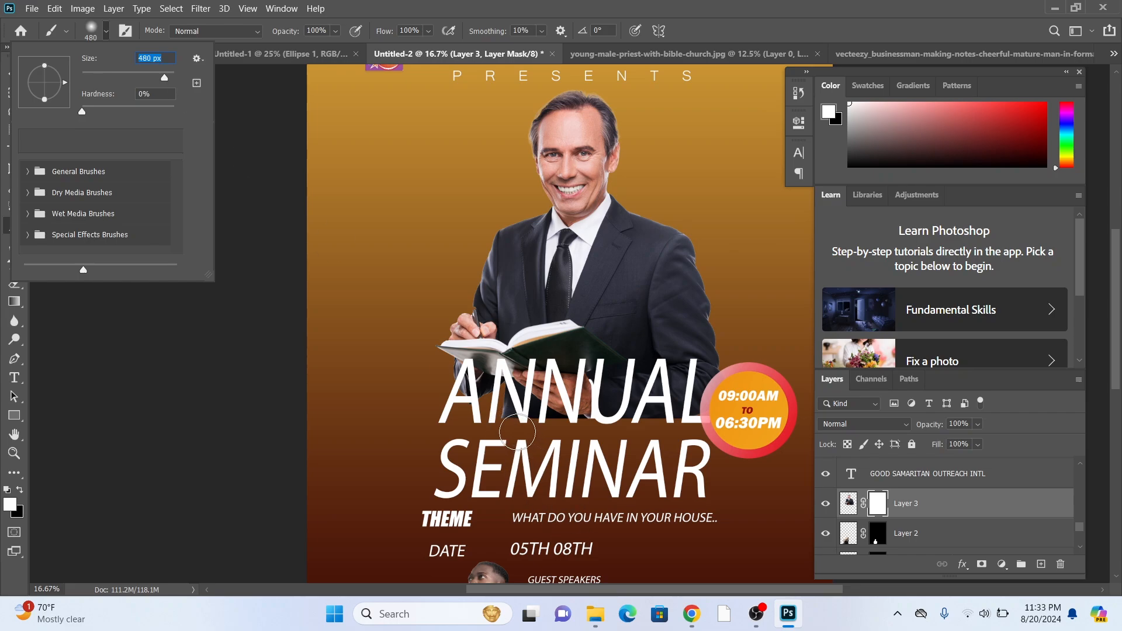
{"action": "left_click", "coordinate": [165, 79]}
{"action": "left_click_drag", "start_coordinate": [165, 82], "coordinate": [166, 78]}
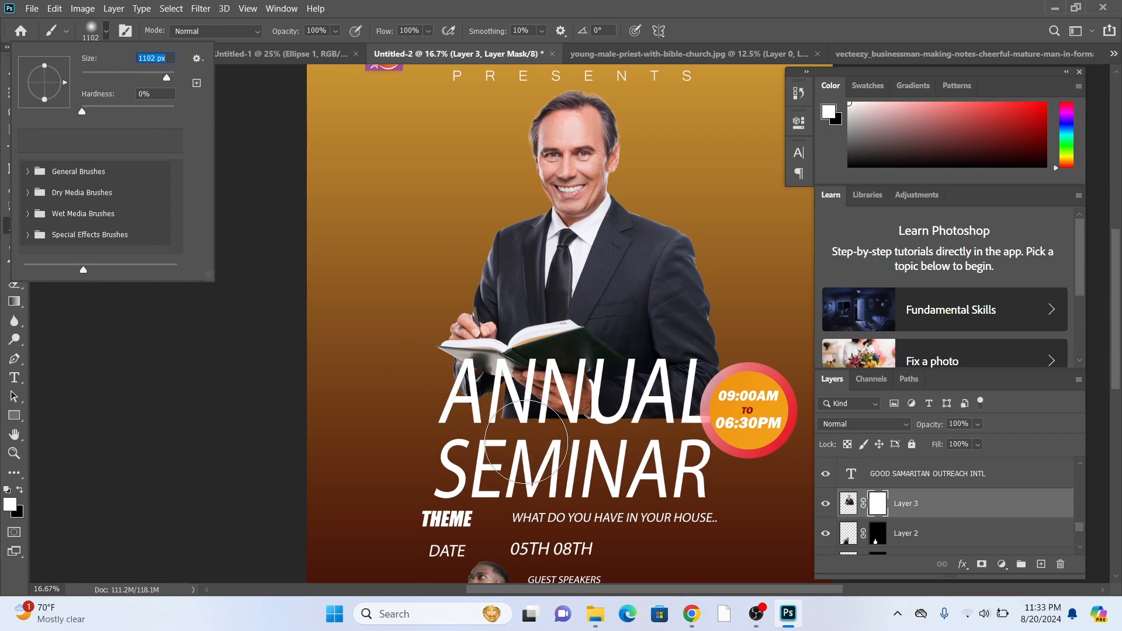
Make black the foreground colour and paint on Layer 3's mask to fade the lower edge of the businessman's photo
{"action": "left_click", "coordinate": [512, 450]}
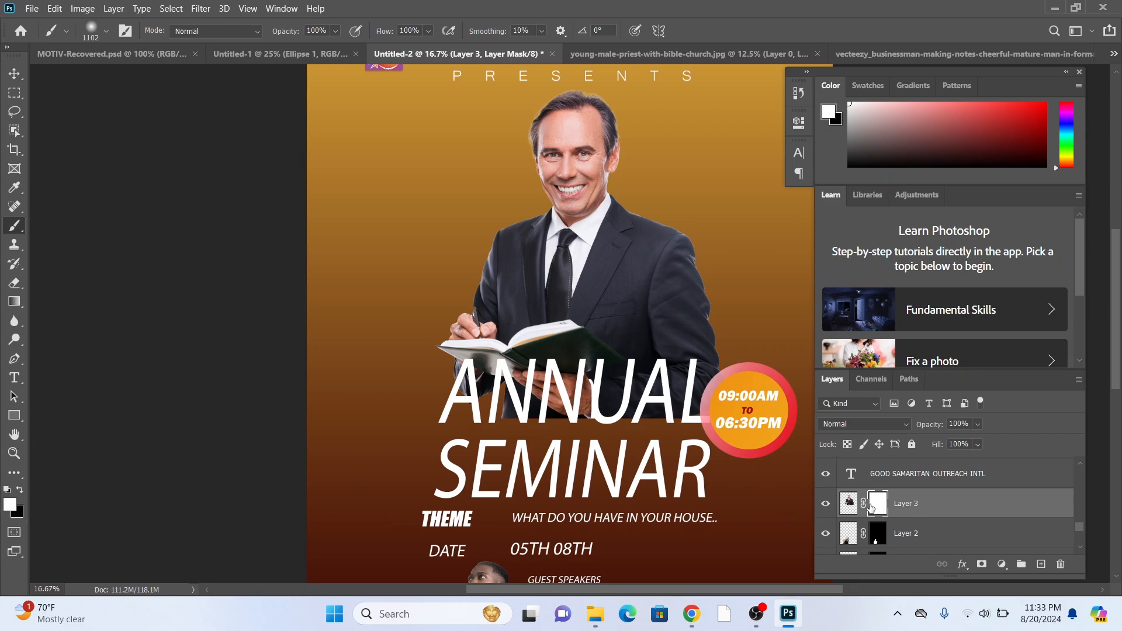
{"action": "left_click", "coordinate": [19, 490]}
{"action": "left_click", "coordinate": [19, 490]}
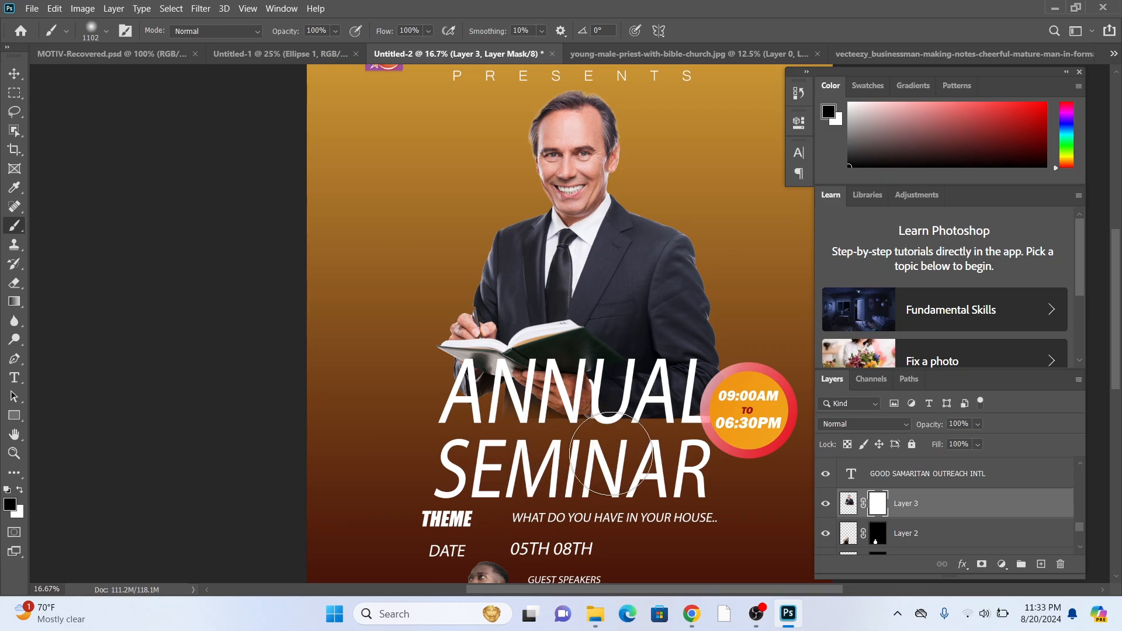
{"action": "left_click_drag", "start_coordinate": [665, 453], "coordinate": [656, 454]}
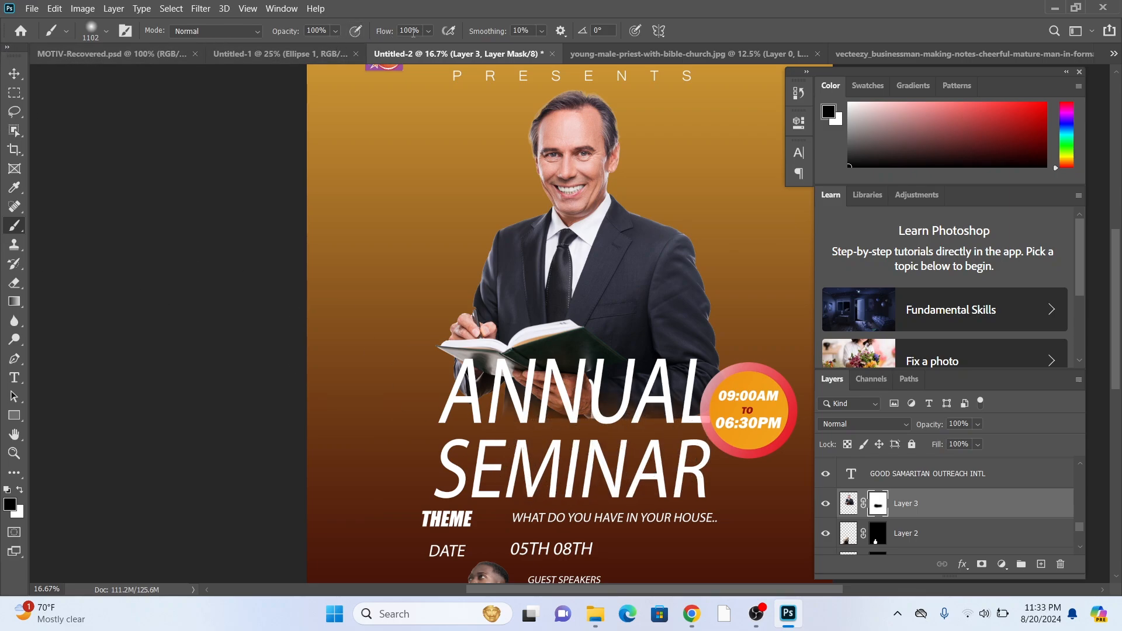
Set the brush to 100% opacity and 83% flow, and fade more of the photo's lower edge on Layer 3's mask
{"action": "left_click", "coordinate": [336, 30]}
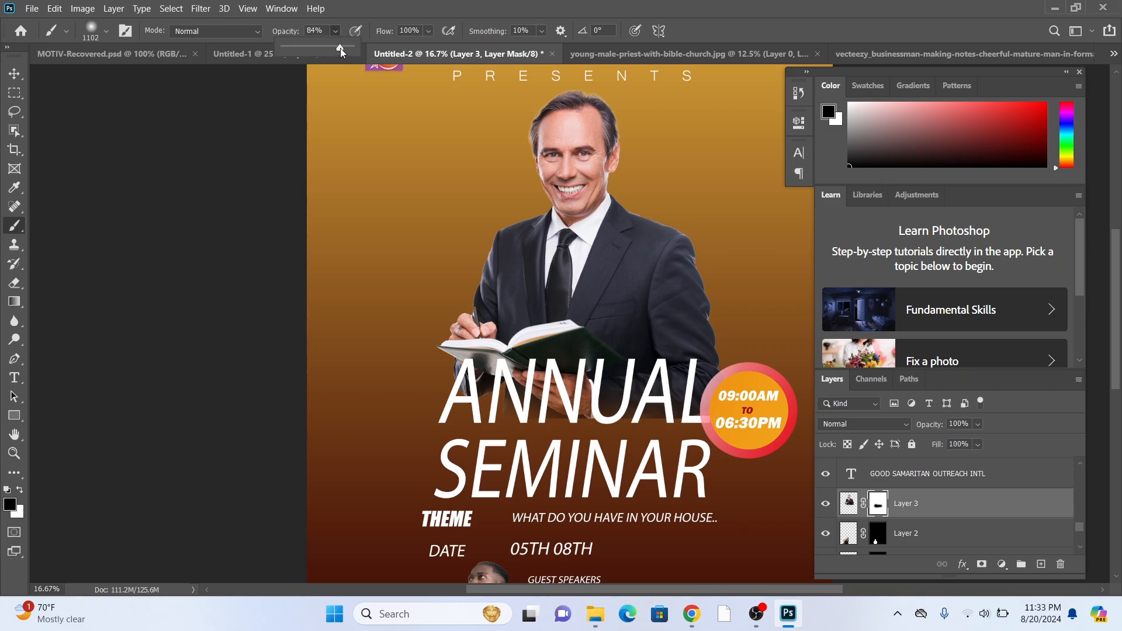
{"action": "left_click_drag", "start_coordinate": [345, 49], "coordinate": [355, 52]}
{"action": "left_click", "coordinate": [430, 31]}
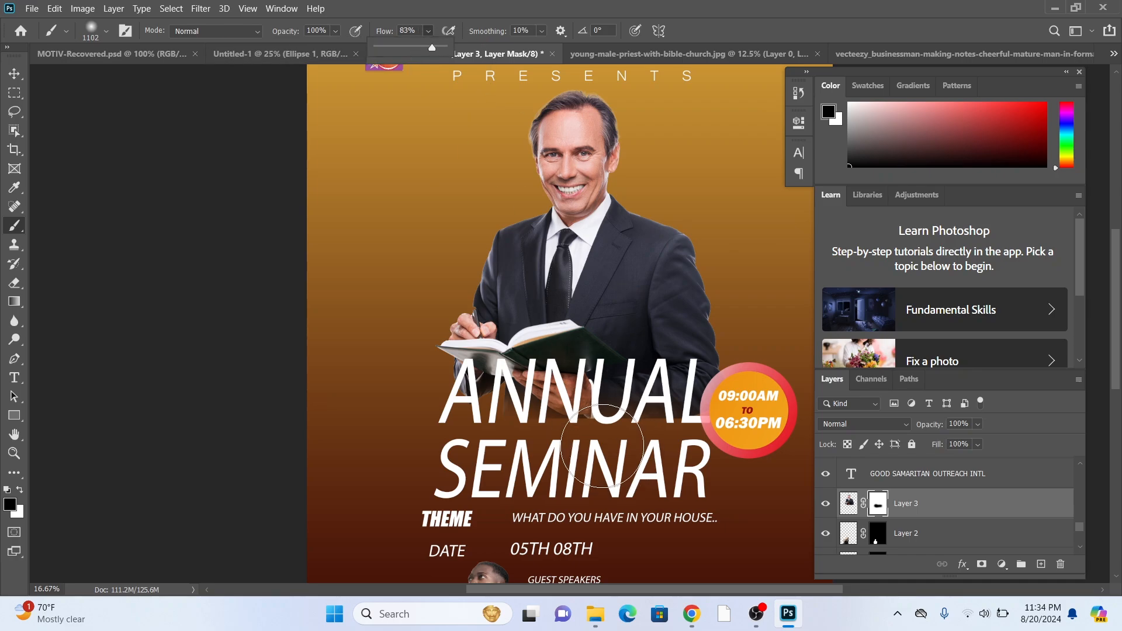
{"action": "left_click", "coordinate": [595, 449]}
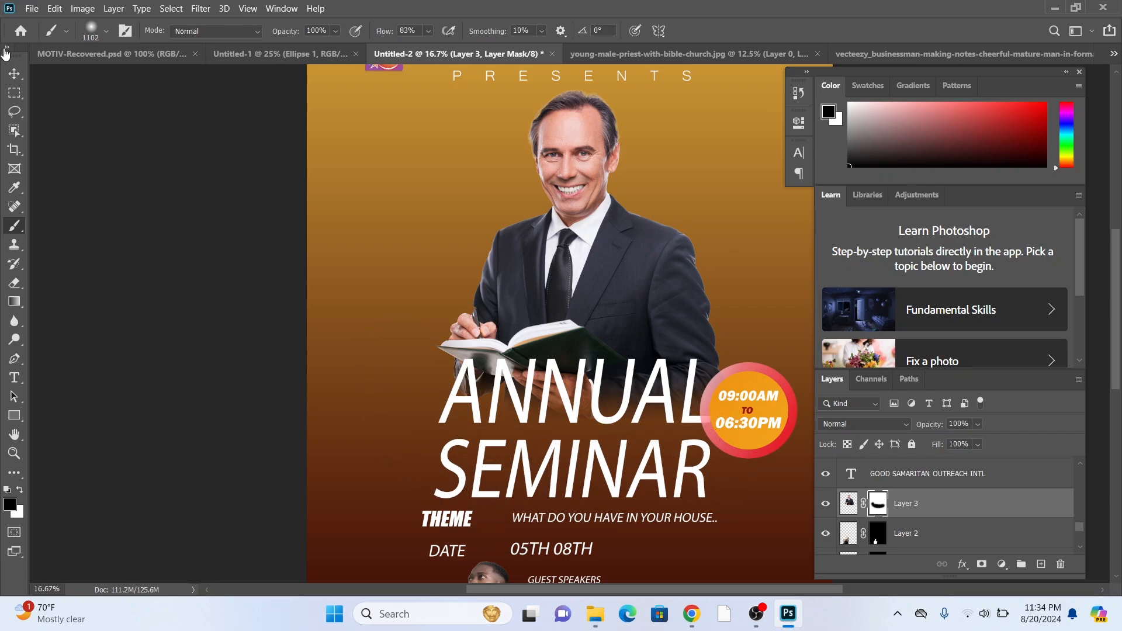
Nudge the businessman's photo slightly left, and move ANNUAL up and the time badge down to uncover its lower edge
{"action": "left_click", "coordinate": [13, 74]}
{"action": "left_click_drag", "start_coordinate": [599, 257], "coordinate": [587, 252]}
{"action": "left_click_drag", "start_coordinate": [567, 356], "coordinate": [439, 222]}
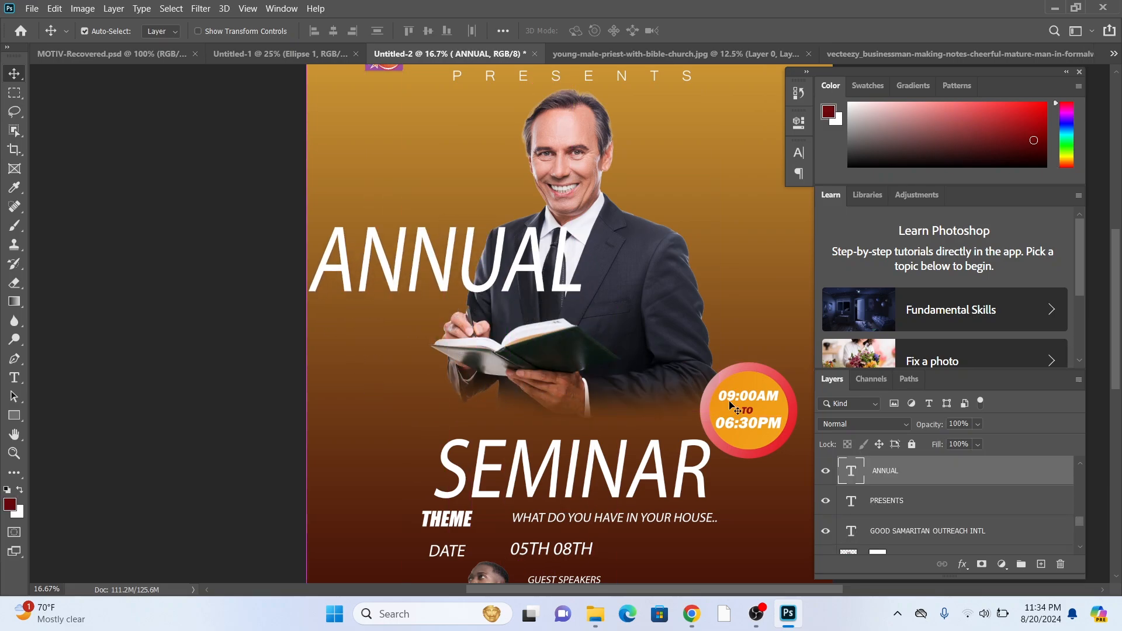
{"action": "left_click", "coordinate": [763, 416]}
{"action": "left_click_drag", "start_coordinate": [762, 416], "coordinate": [795, 539]}
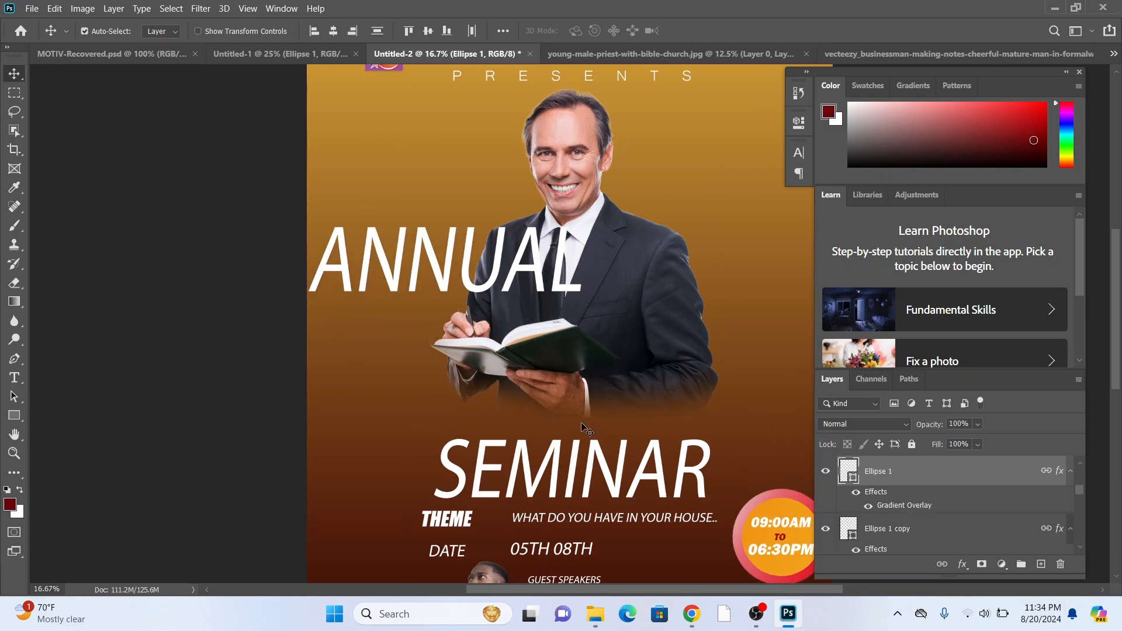
Select the businessman's Layer 3 and brush dark red around the lower edge of the photo
{"action": "left_click", "coordinate": [15, 227]}
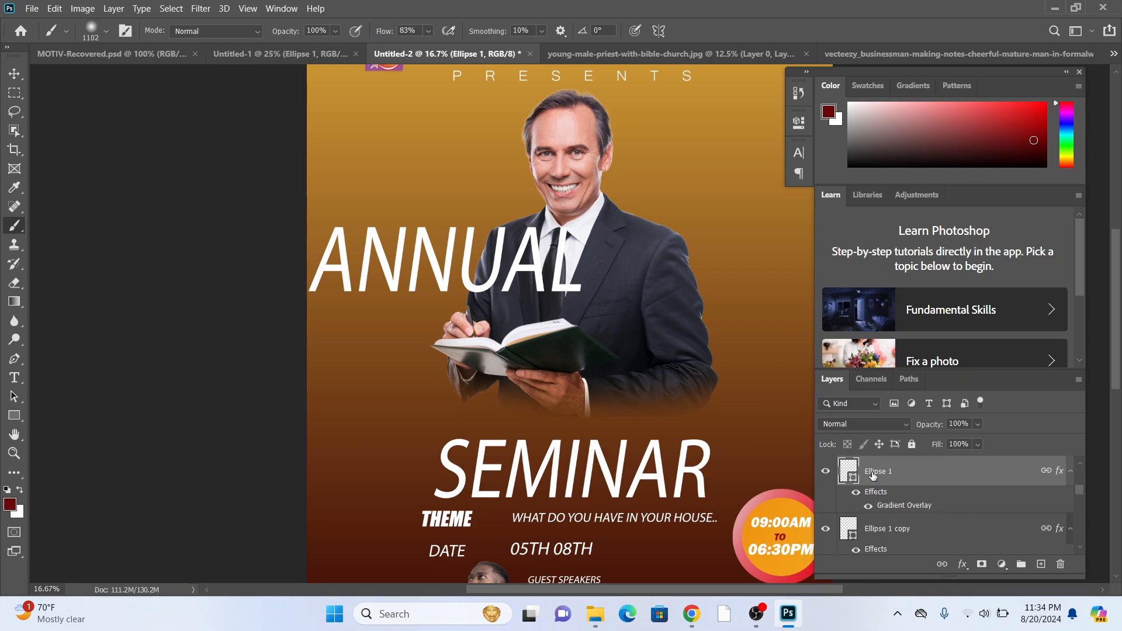
{"action": "scroll", "coordinate": [873, 476], "scroll_direction": "down", "scroll_amount": 3}
{"action": "left_click", "coordinate": [575, 169]}
{"action": "left_click", "coordinate": [579, 239]}
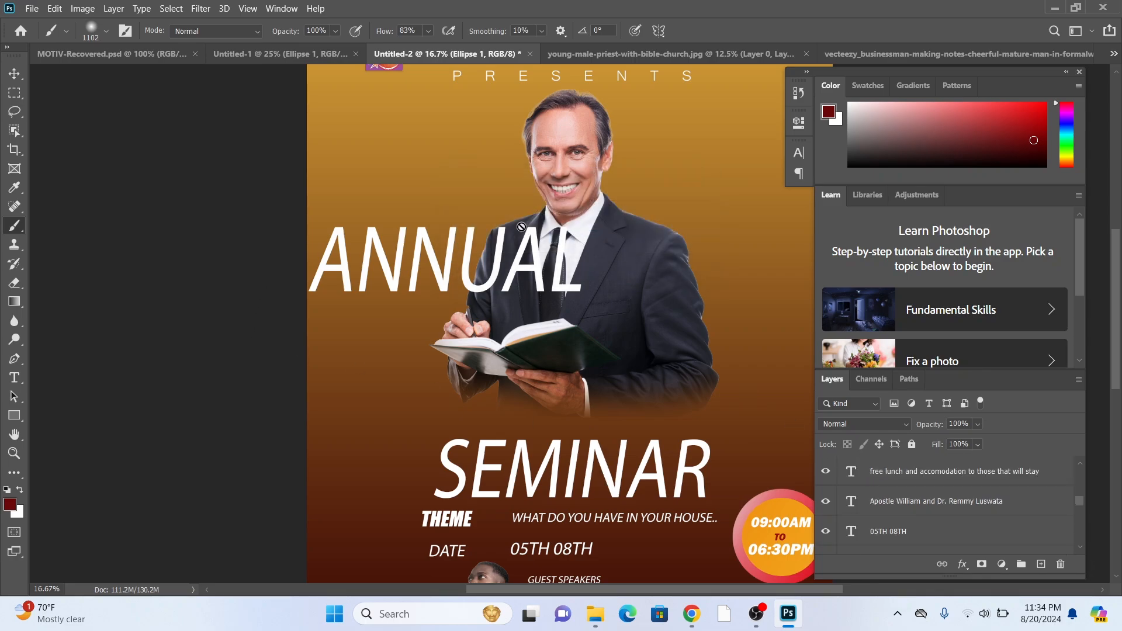
{"action": "key", "text": "v"}
{"action": "left_click", "coordinate": [562, 166]}
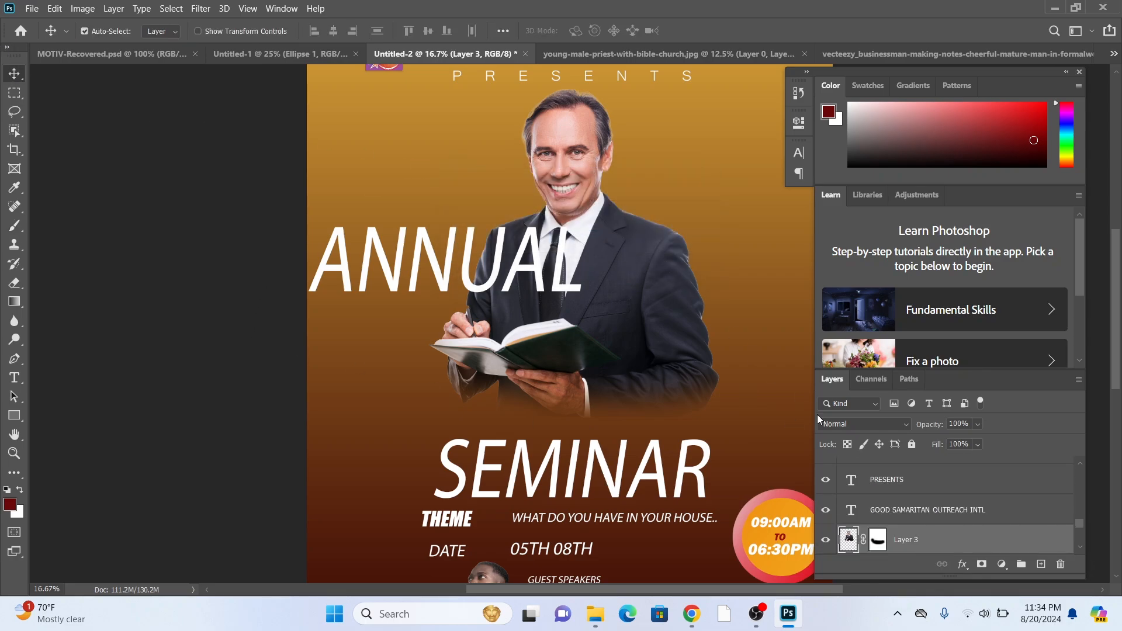
{"action": "scroll", "coordinate": [911, 525], "scroll_direction": "down", "scroll_amount": 2}
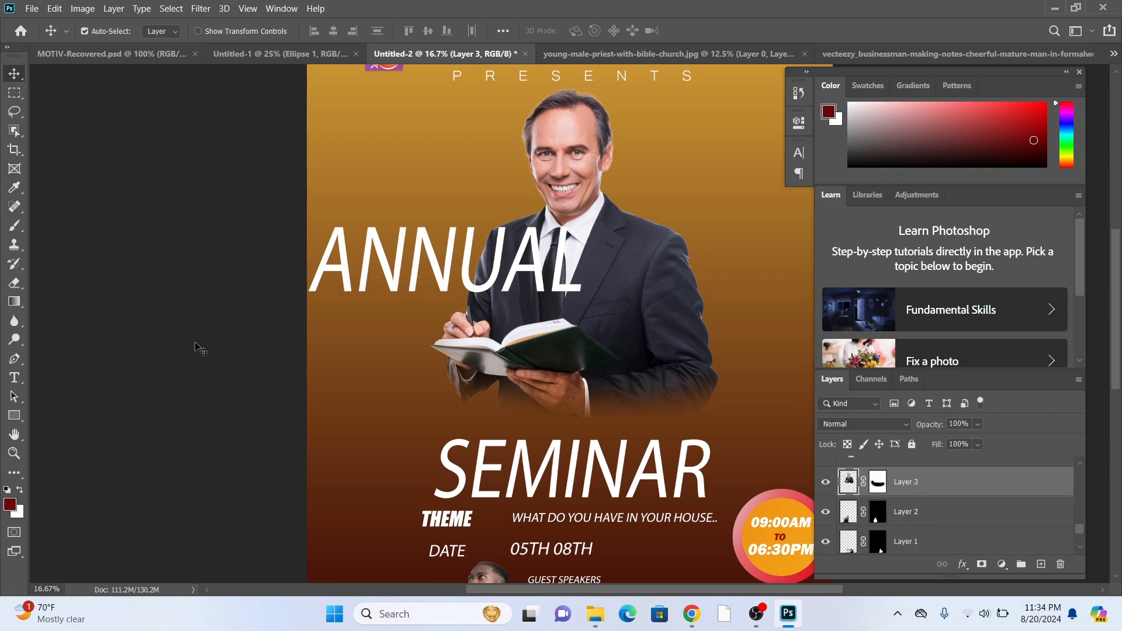
{"action": "left_click", "coordinate": [15, 227]}
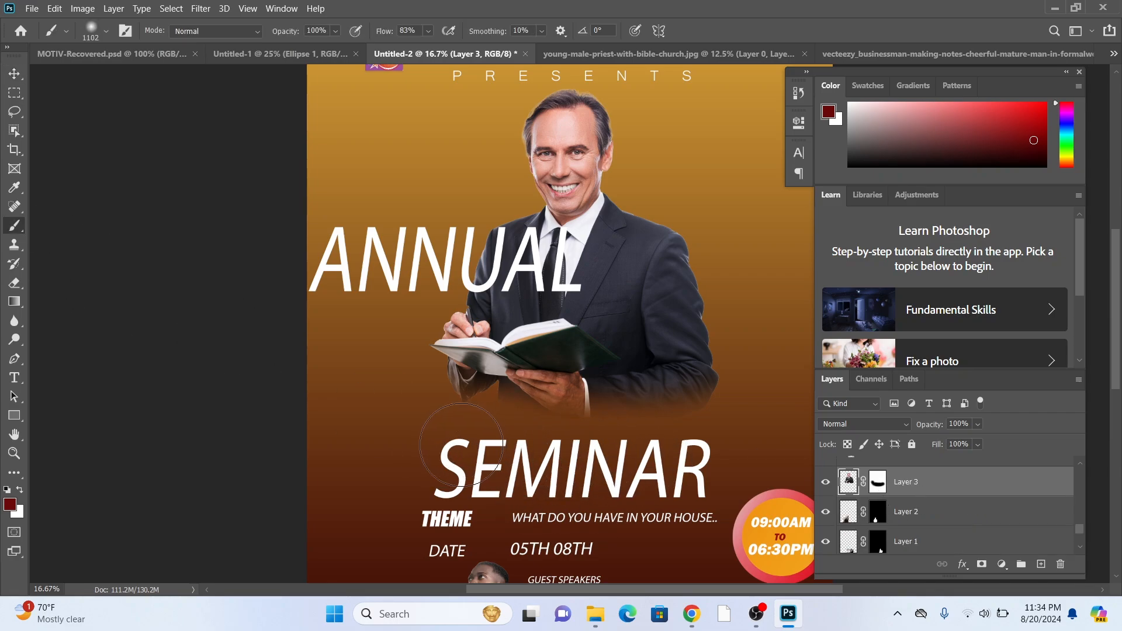
Nudge the businessman's photo slightly up and move the ANNUAL title back directly above SEMINAR
{"action": "left_click", "coordinate": [14, 74]}
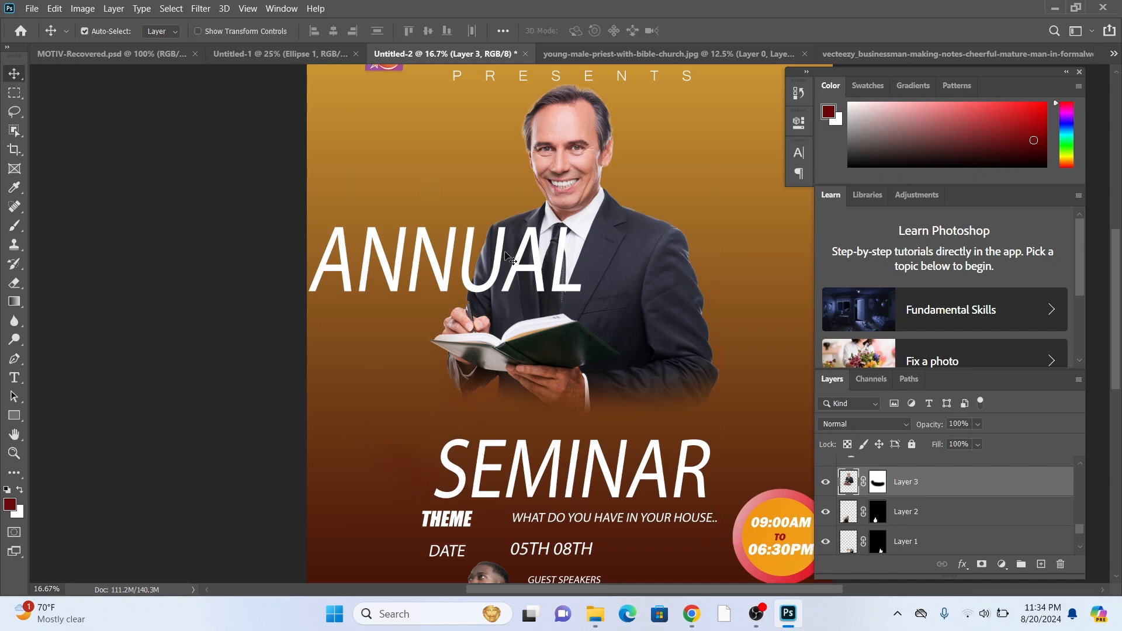
{"action": "left_click_drag", "start_coordinate": [502, 258], "coordinate": [630, 380]}
{"action": "scroll", "coordinate": [629, 362], "scroll_direction": "up", "scroll_amount": 3}
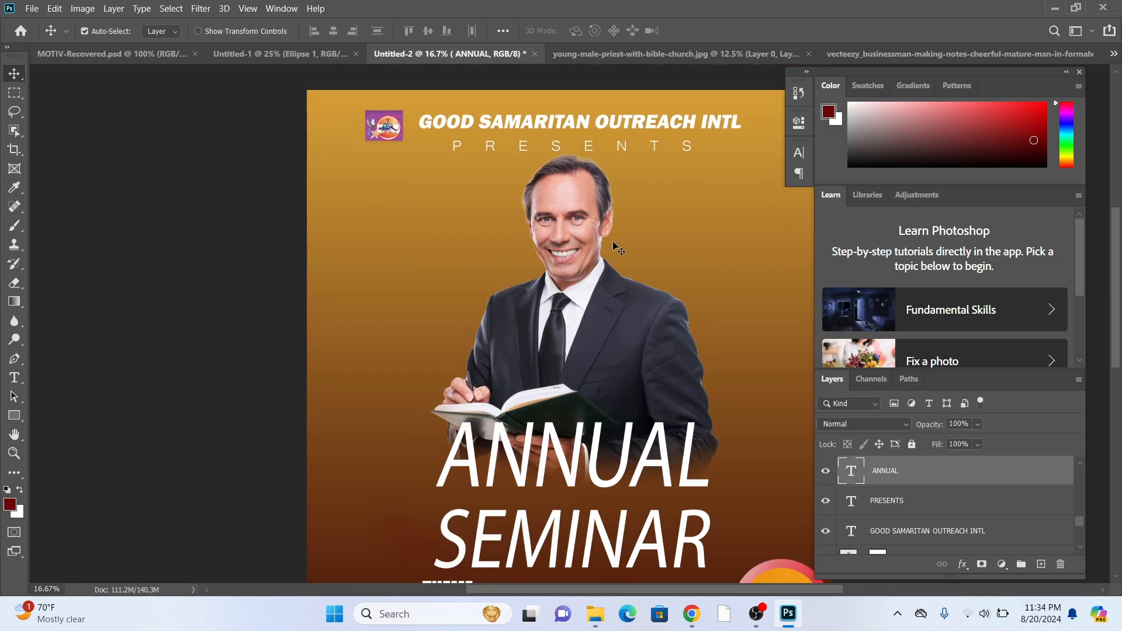
Add a Selective Color adjustment layer above Layer 3 and place its settings clear of the businessman's photo
{"action": "left_click", "coordinate": [578, 234]}
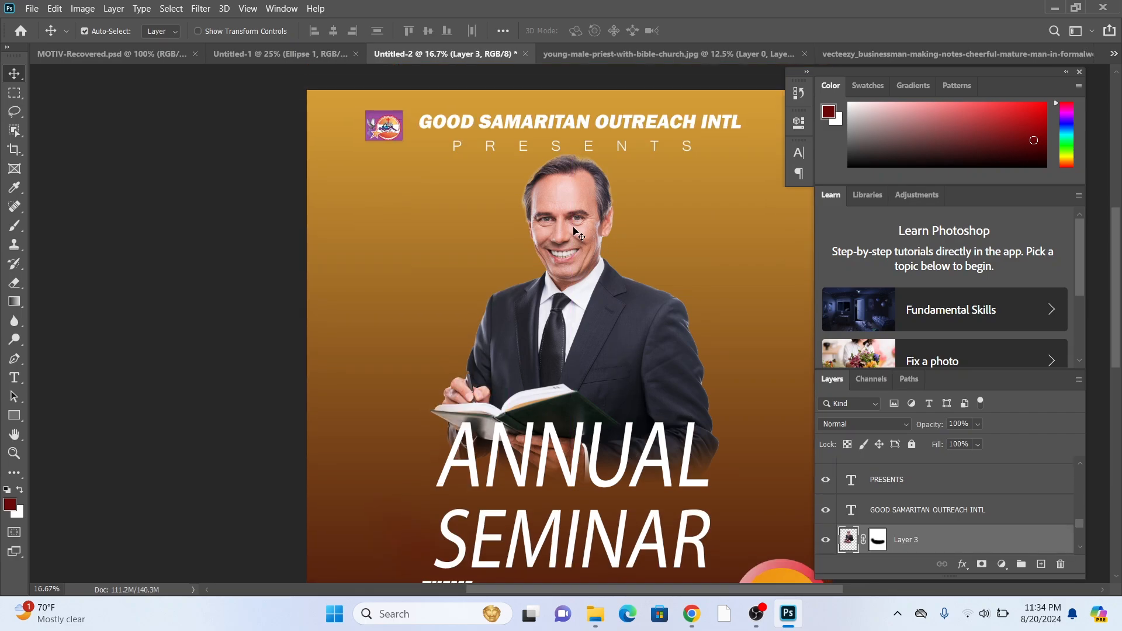
{"action": "scroll", "coordinate": [939, 485], "scroll_direction": "down", "scroll_amount": 2}
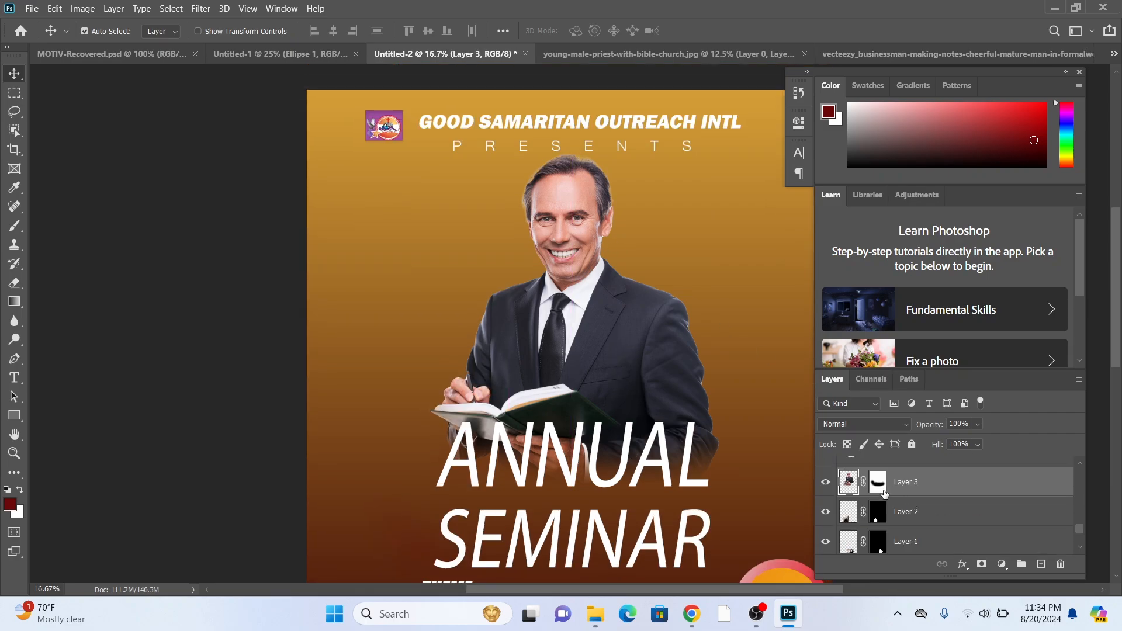
{"action": "left_click", "coordinate": [1001, 566]}
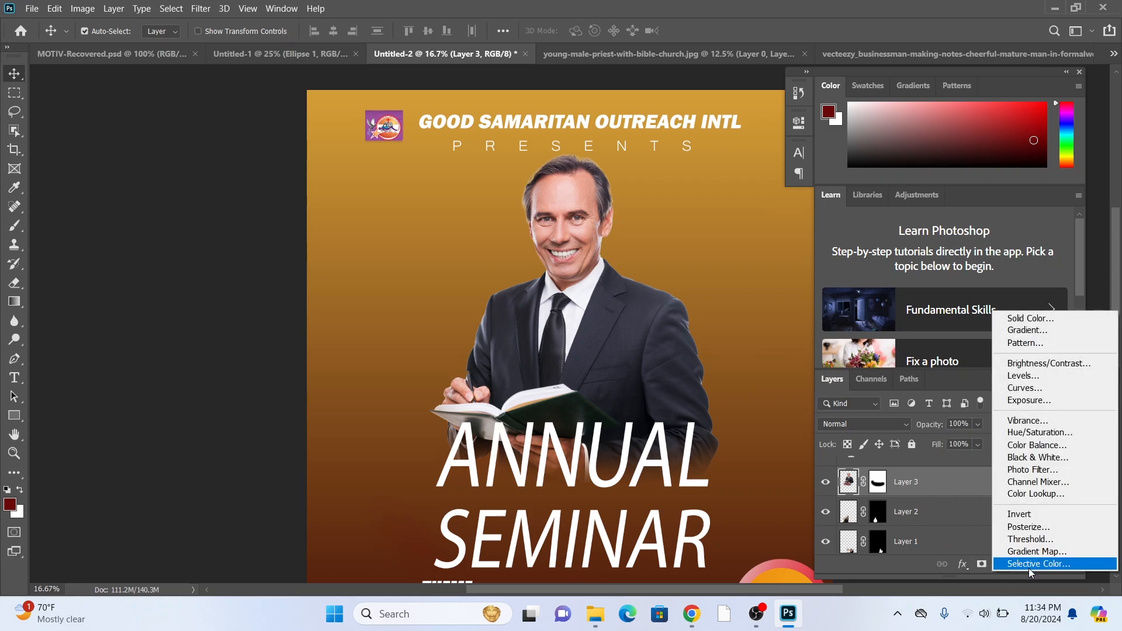
{"action": "left_click", "coordinate": [1030, 570]}
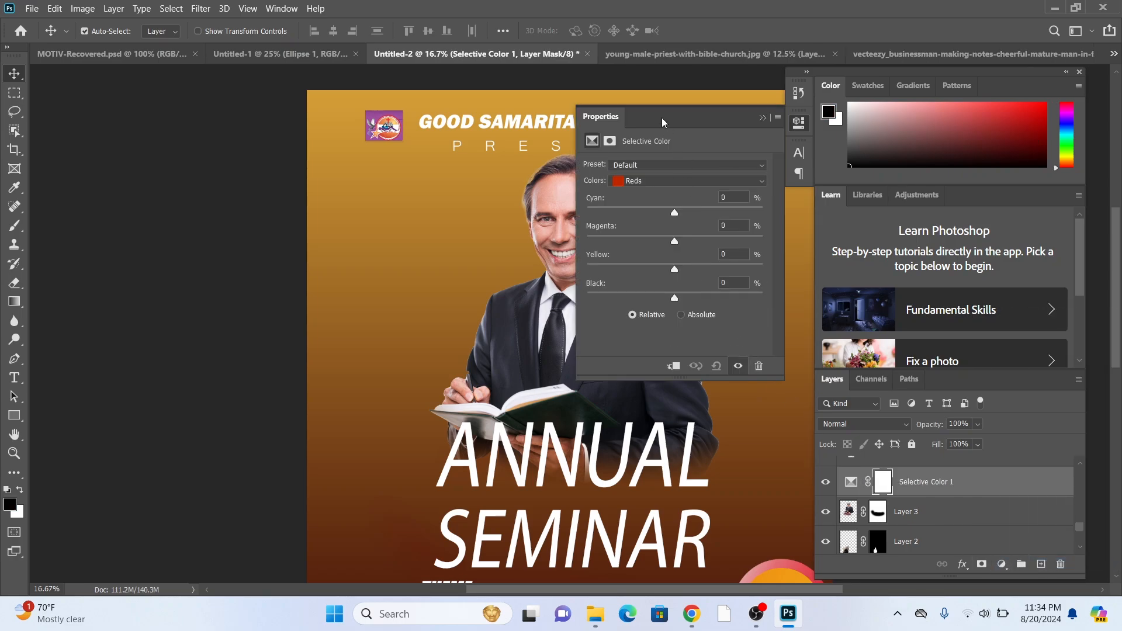
{"action": "left_click_drag", "start_coordinate": [662, 118], "coordinate": [799, 184]}
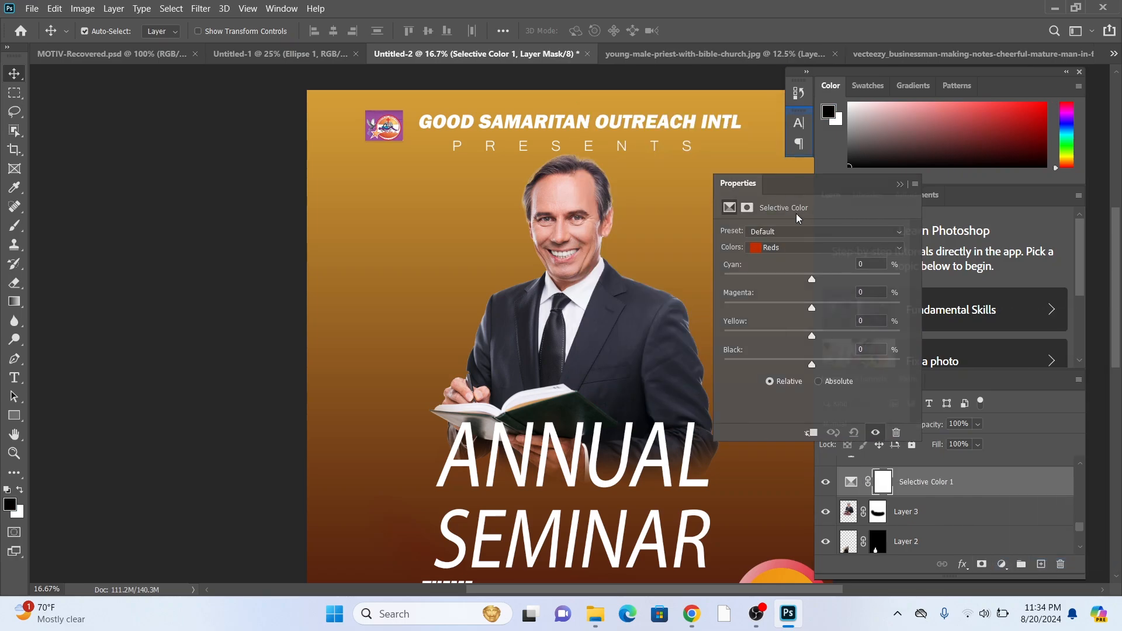
Clip the Selective Color adjustment to Layer 3 and raise Cyan, Yellow and Black for the Yellows
{"action": "left_click", "coordinate": [790, 248]}
{"action": "left_click", "coordinate": [796, 272]}
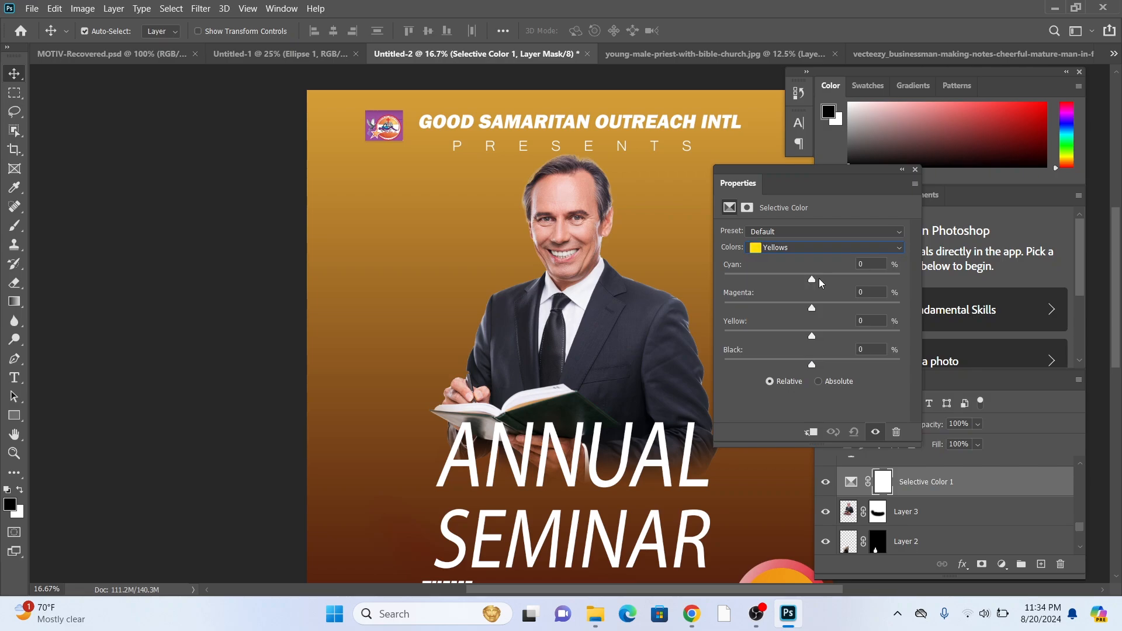
{"action": "left_click_drag", "start_coordinate": [812, 279], "coordinate": [821, 279]}
{"action": "left_click_drag", "start_coordinate": [830, 280], "coordinate": [813, 278]}
{"action": "left_click", "coordinate": [811, 432]}
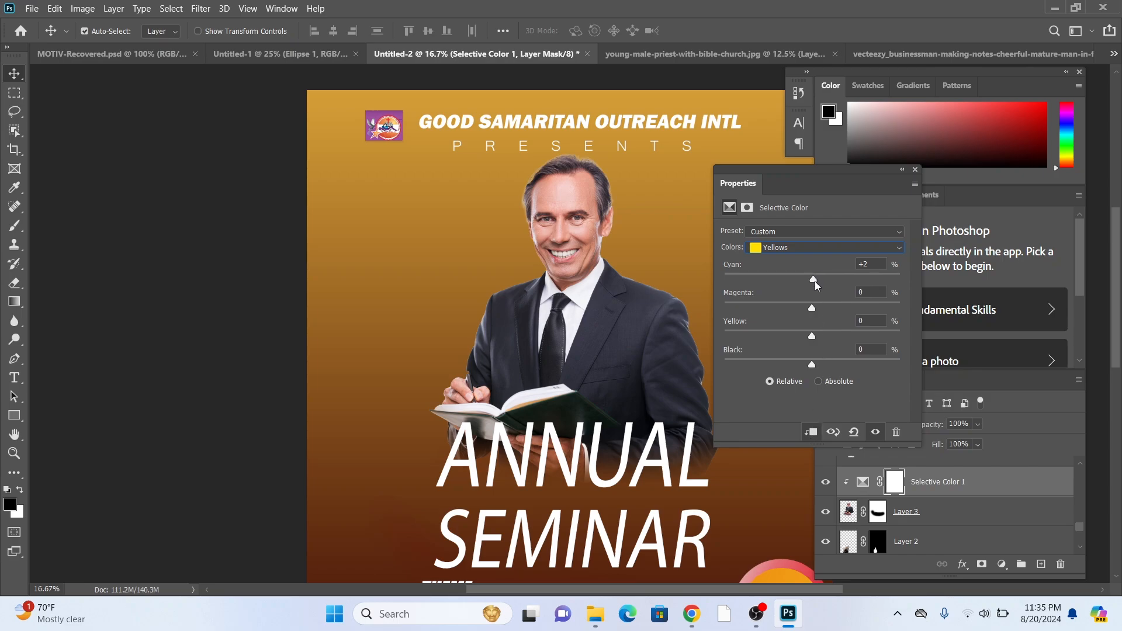
{"action": "mouse_move", "coordinate": [838, 280]}
{"action": "left_mouse_down"}
{"action": "mouse_move", "coordinate": [817, 308]}
{"action": "mouse_move", "coordinate": [839, 308]}
{"action": "mouse_move", "coordinate": [817, 282]}
{"action": "left_mouse_up"}
{"action": "left_click_drag", "start_coordinate": [812, 364], "coordinate": [863, 363]}
{"action": "left_click_drag", "start_coordinate": [812, 337], "coordinate": [835, 337]}
For the Reds in the Selective Color adjustment, set Cyan to -42, Magenta to -40 and Black to +55
{"action": "left_click", "coordinate": [796, 249]}
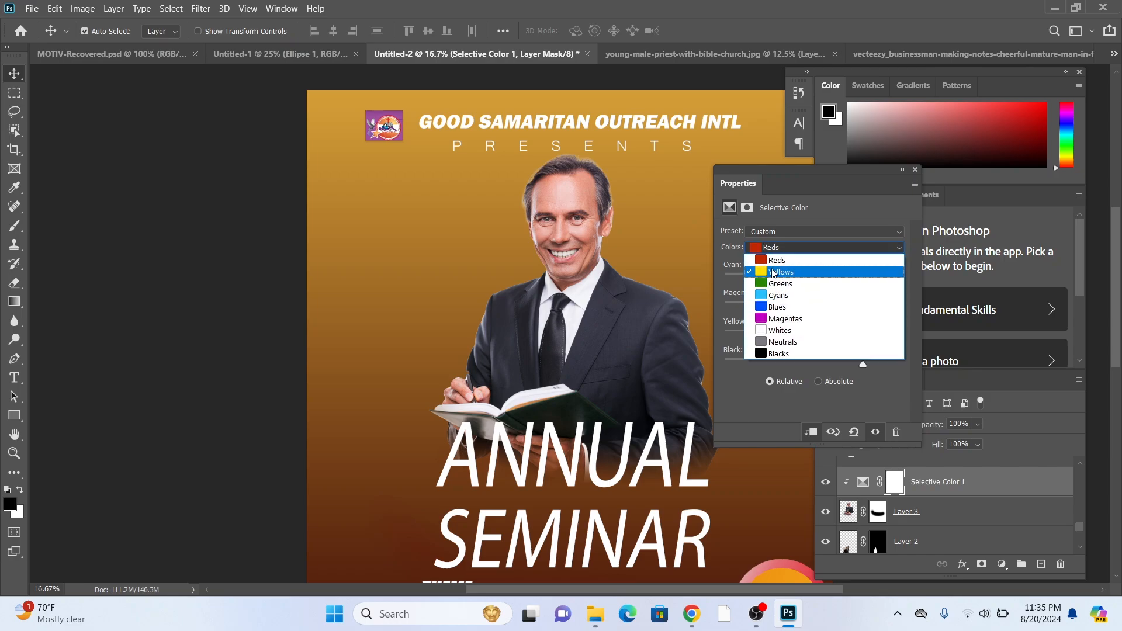
{"action": "left_click", "coordinate": [771, 264]}
{"action": "left_click_drag", "start_coordinate": [811, 278], "coordinate": [776, 307]}
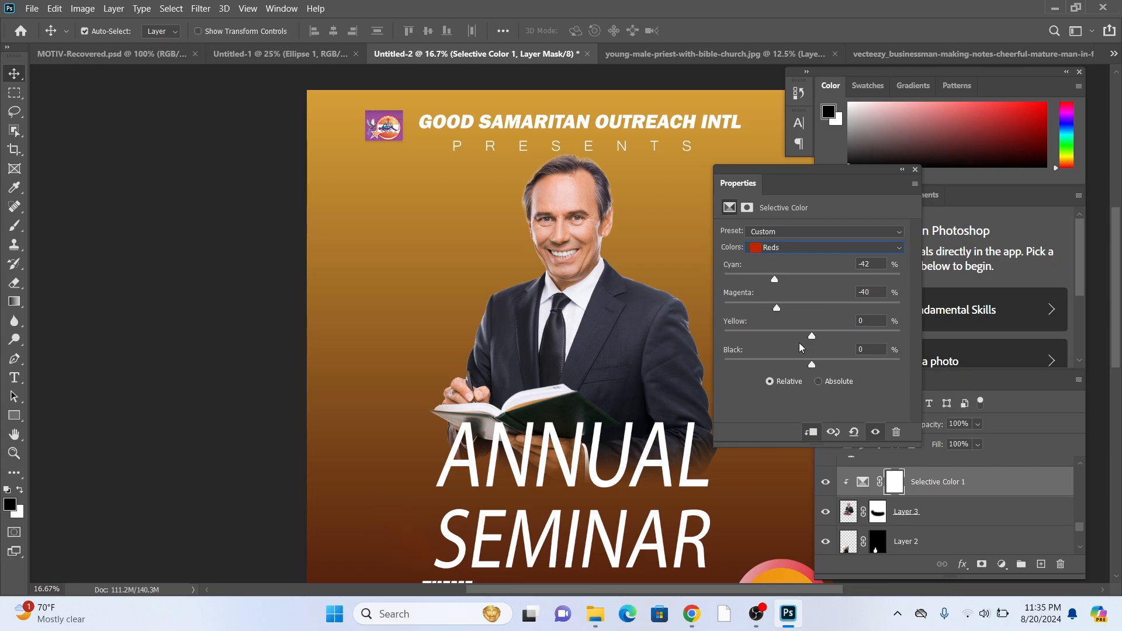
{"action": "left_click_drag", "start_coordinate": [812, 366], "coordinate": [857, 366]}
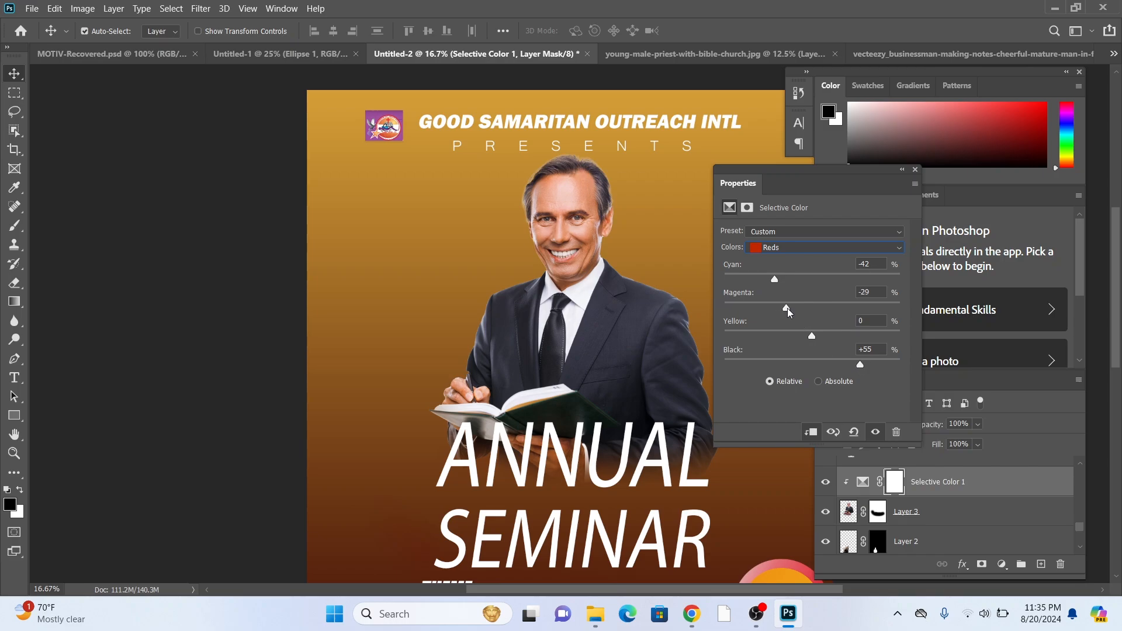
Fine-tune the Reds by easing back the Magenta and Cyan reductions and adding a little Yellow, and close the adjustment's properties
{"action": "left_click_drag", "start_coordinate": [788, 312], "coordinate": [783, 312]}
{"action": "left_click_drag", "start_coordinate": [811, 340], "coordinate": [821, 338]}
{"action": "left_click_drag", "start_coordinate": [782, 309], "coordinate": [798, 311]}
{"action": "left_click_drag", "start_coordinate": [775, 280], "coordinate": [788, 281]}
{"action": "left_click", "coordinate": [656, 214]}
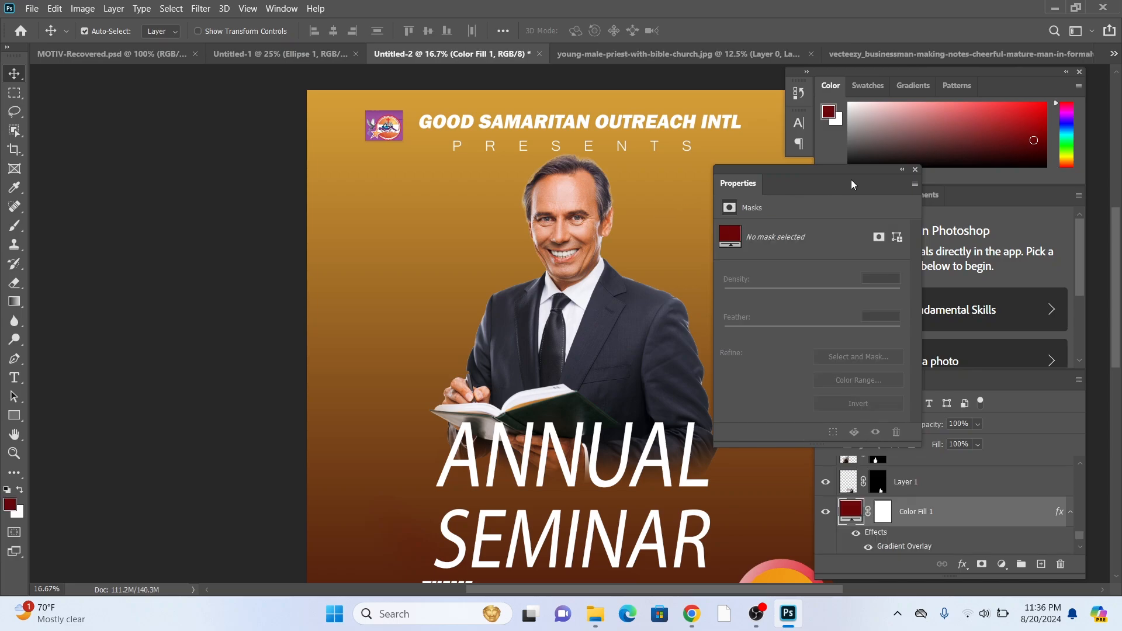
{"action": "left_click", "coordinate": [915, 170]}
Change the font of the ANNUAL title to Showcard Gothic and nudge the title slightly
{"action": "scroll", "coordinate": [561, 400], "scroll_direction": "down", "scroll_amount": 3}
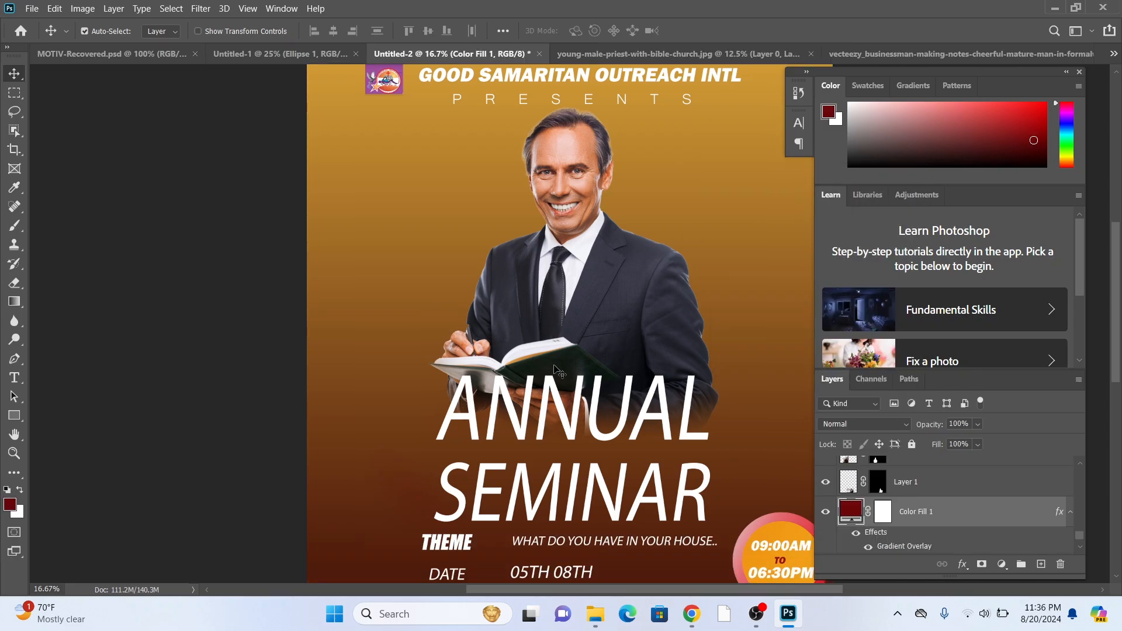
{"action": "scroll", "coordinate": [559, 400], "scroll_direction": "down", "scroll_amount": 4}
{"action": "scroll", "coordinate": [560, 401], "scroll_direction": "up", "scroll_amount": 1}
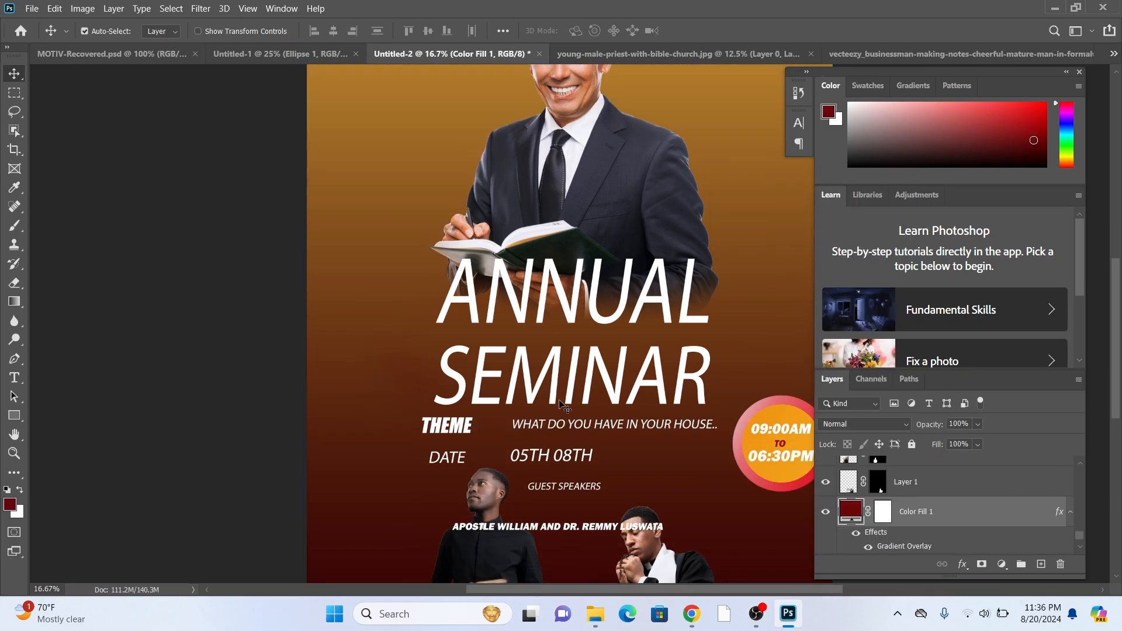
{"action": "scroll", "coordinate": [567, 321], "scroll_direction": "up", "scroll_amount": 7}
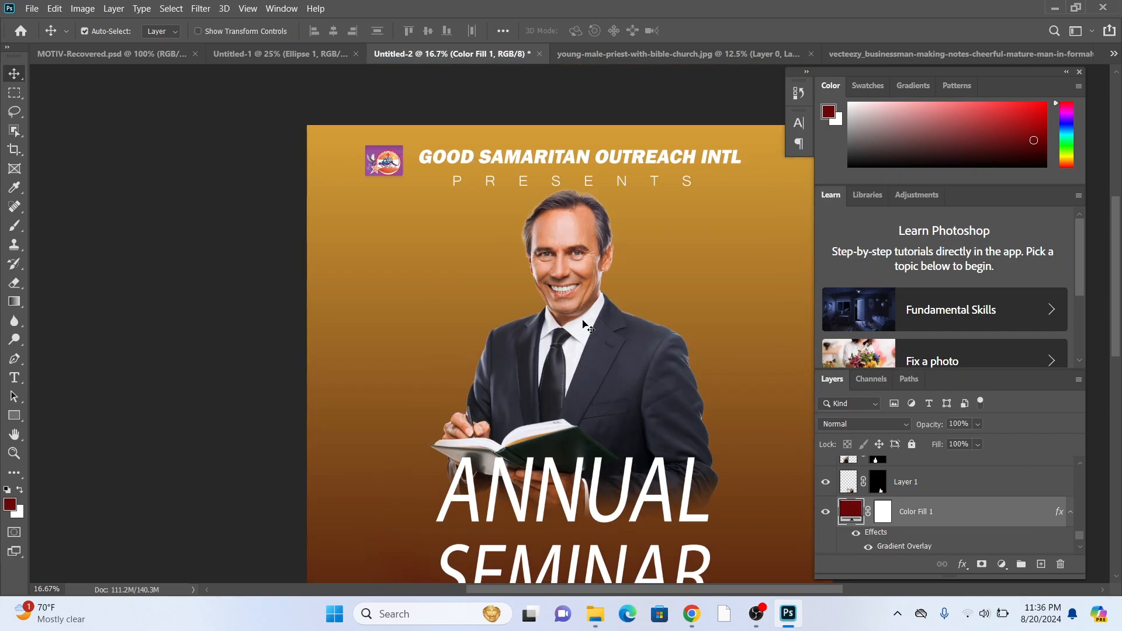
{"action": "scroll", "coordinate": [576, 299], "scroll_direction": "down", "scroll_amount": 4}
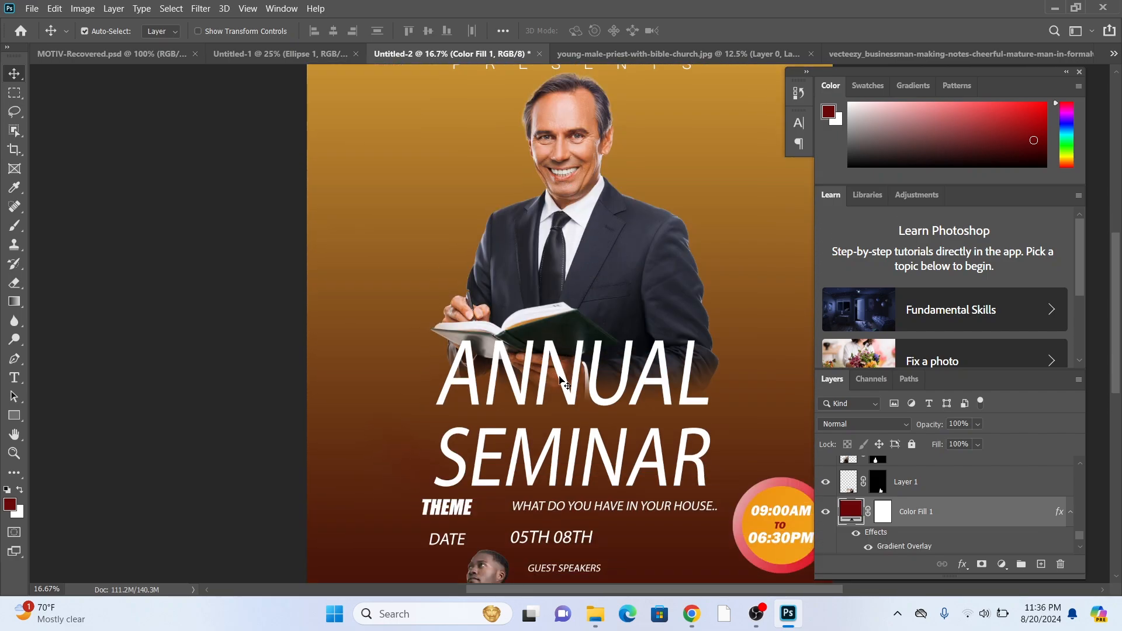
{"action": "double_click", "coordinate": [565, 387]}
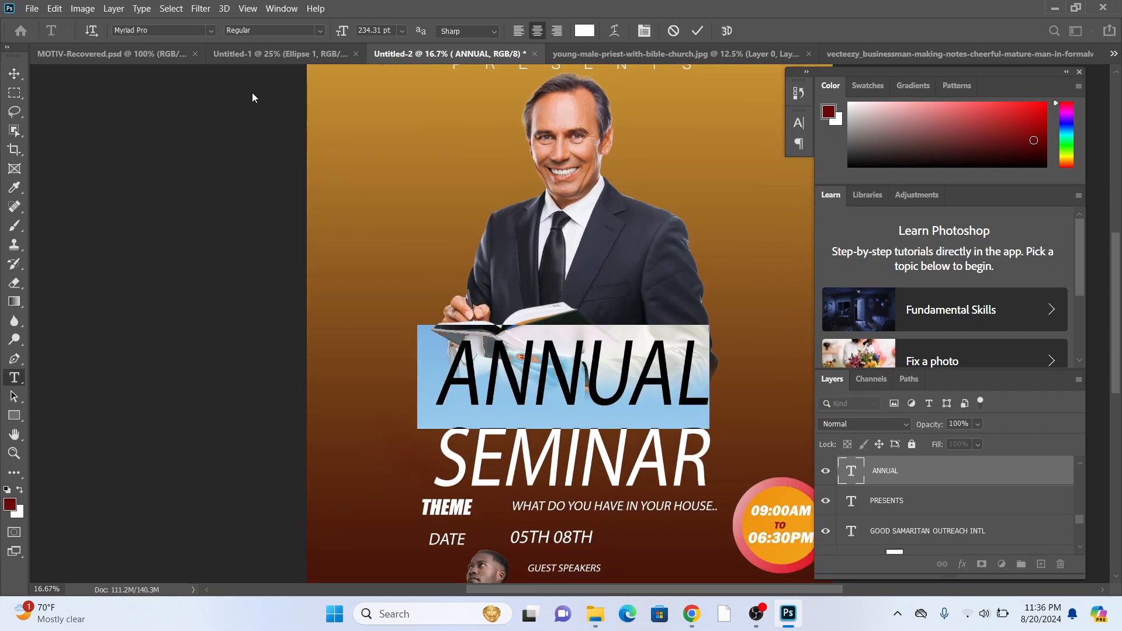
{"action": "left_click", "coordinate": [211, 30]}
{"action": "scroll", "coordinate": [267, 197], "scroll_direction": "down", "scroll_amount": 5}
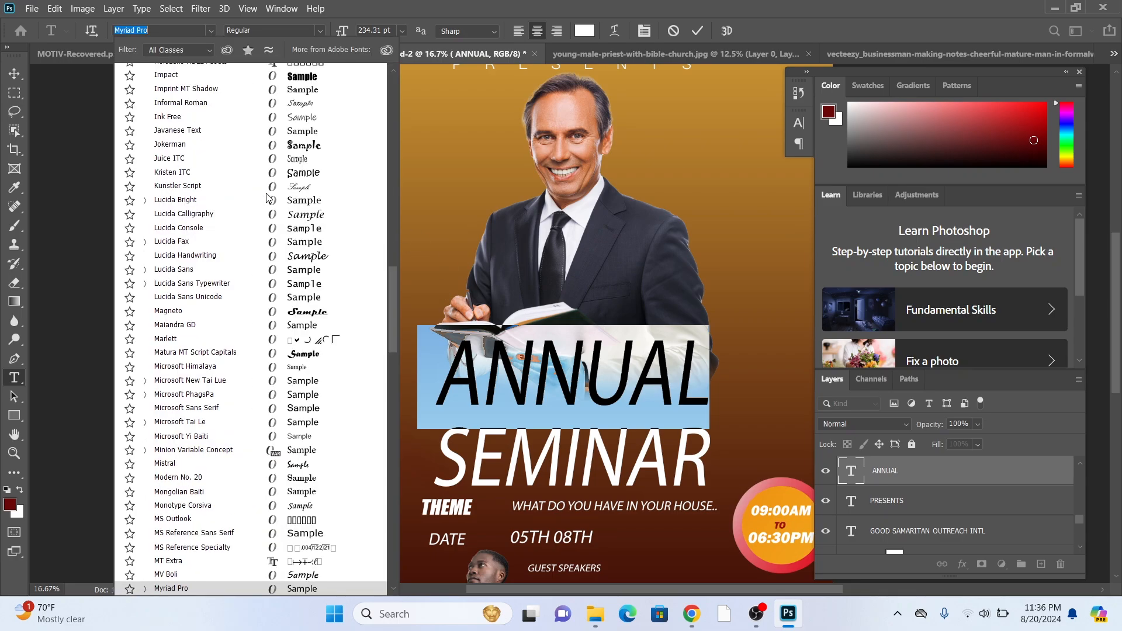
{"action": "scroll", "coordinate": [292, 316], "scroll_direction": "down", "scroll_amount": 5}
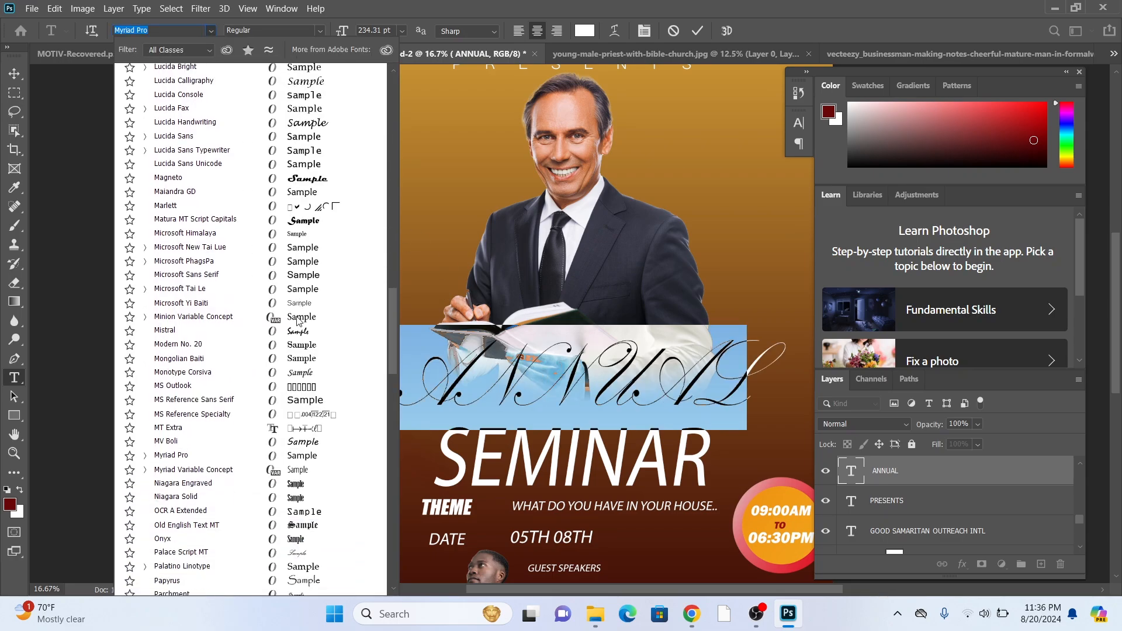
{"action": "scroll", "coordinate": [291, 343], "scroll_direction": "down", "scroll_amount": 1}
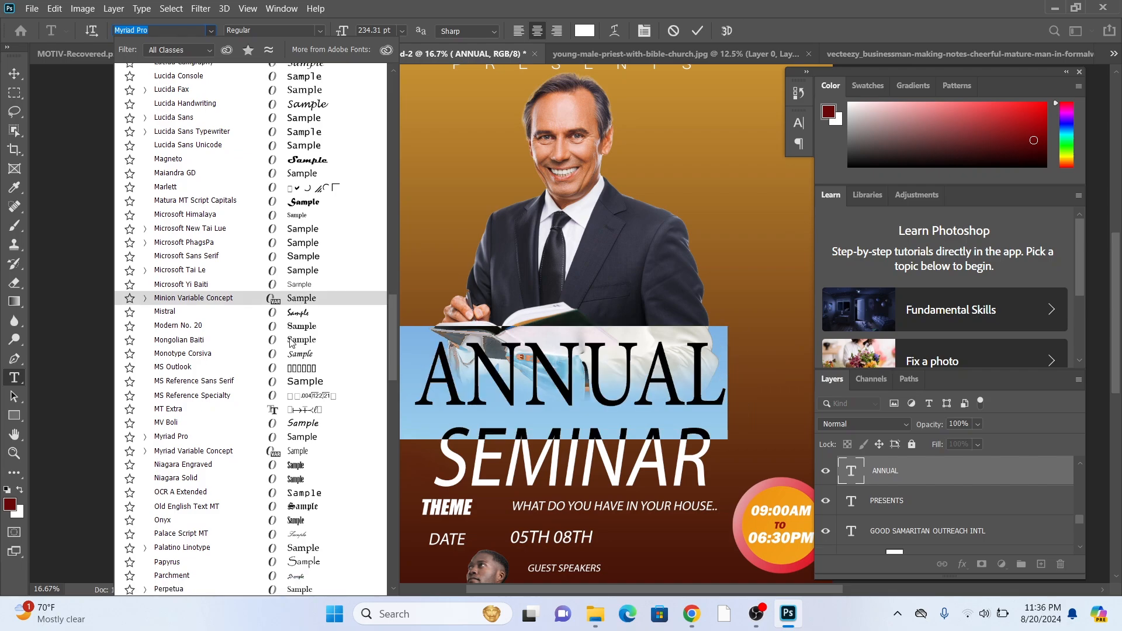
{"action": "scroll", "coordinate": [290, 343], "scroll_direction": "down", "scroll_amount": 8}
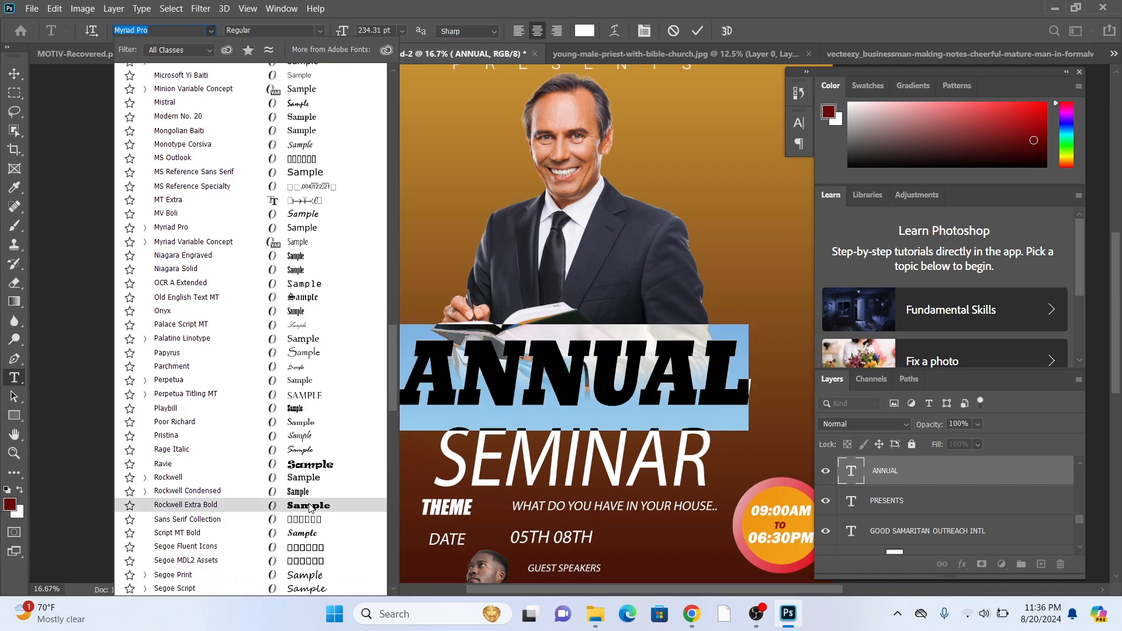
{"action": "scroll", "coordinate": [301, 461], "scroll_direction": "down", "scroll_amount": 1}
{"action": "scroll", "coordinate": [304, 461], "scroll_direction": "down", "scroll_amount": 5}
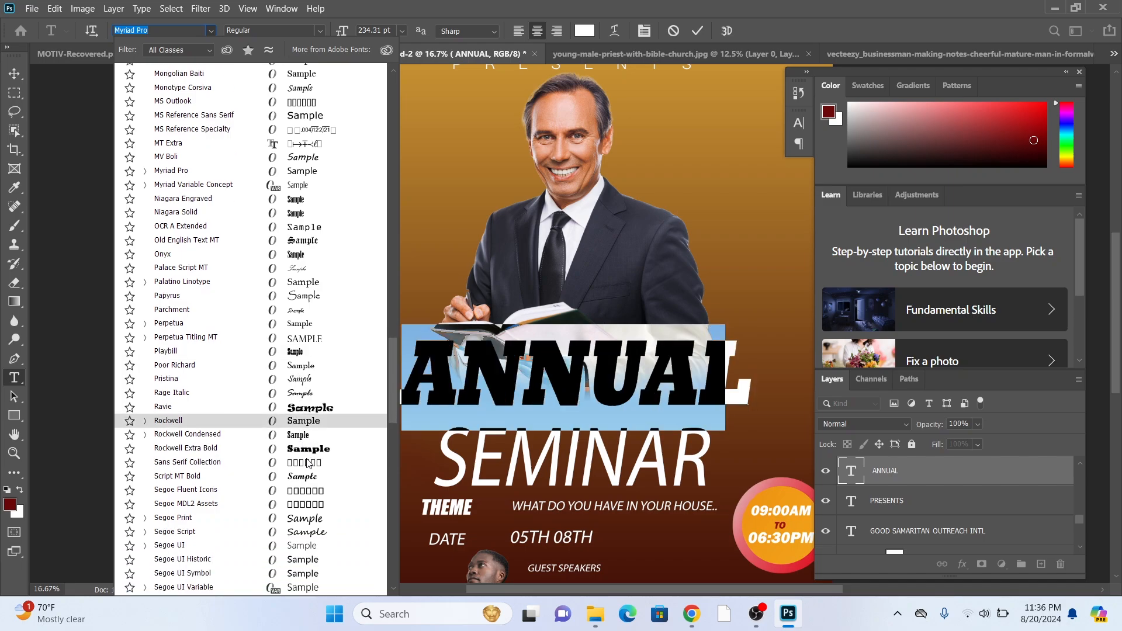
{"action": "scroll", "coordinate": [304, 521], "scroll_direction": "down", "scroll_amount": 4}
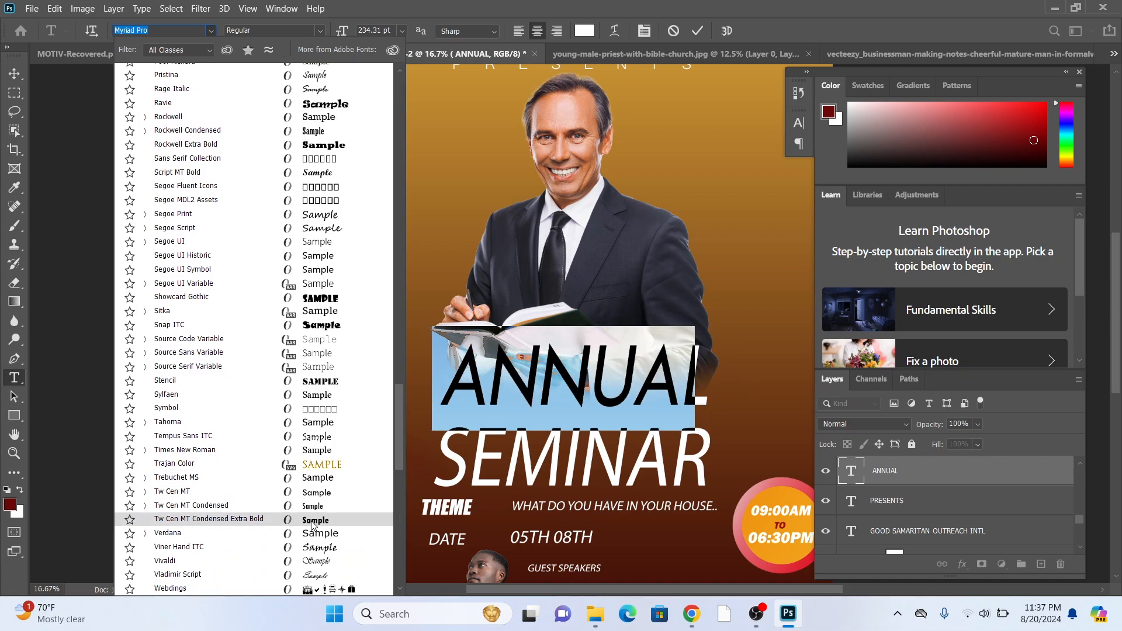
{"action": "scroll", "coordinate": [316, 520], "scroll_direction": "down", "scroll_amount": 3}
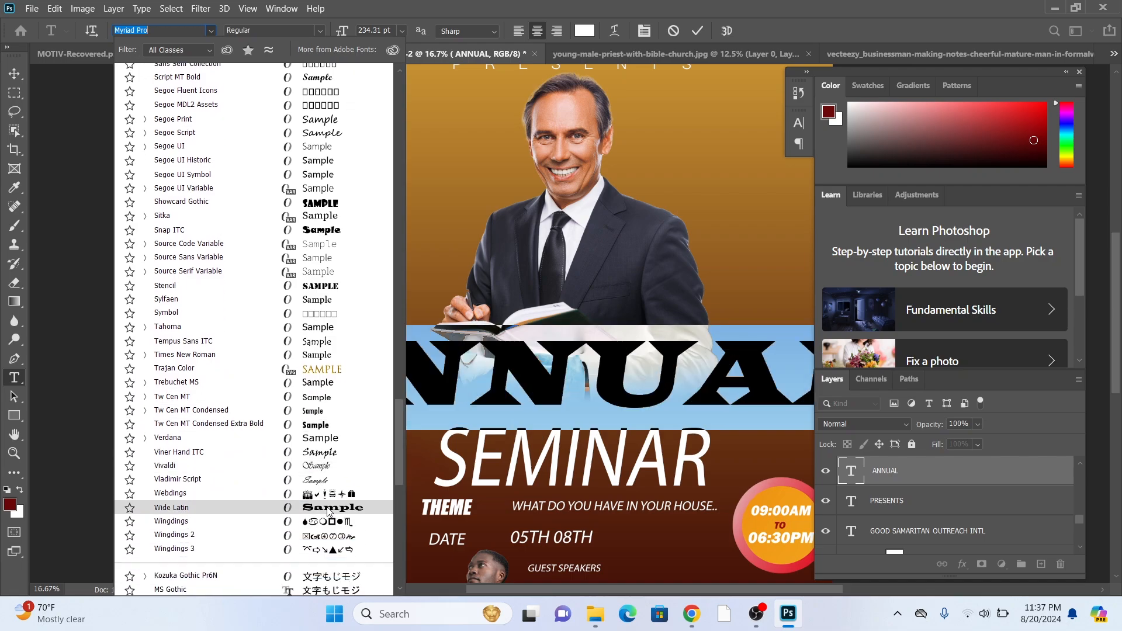
{"action": "left_click", "coordinate": [319, 201]}
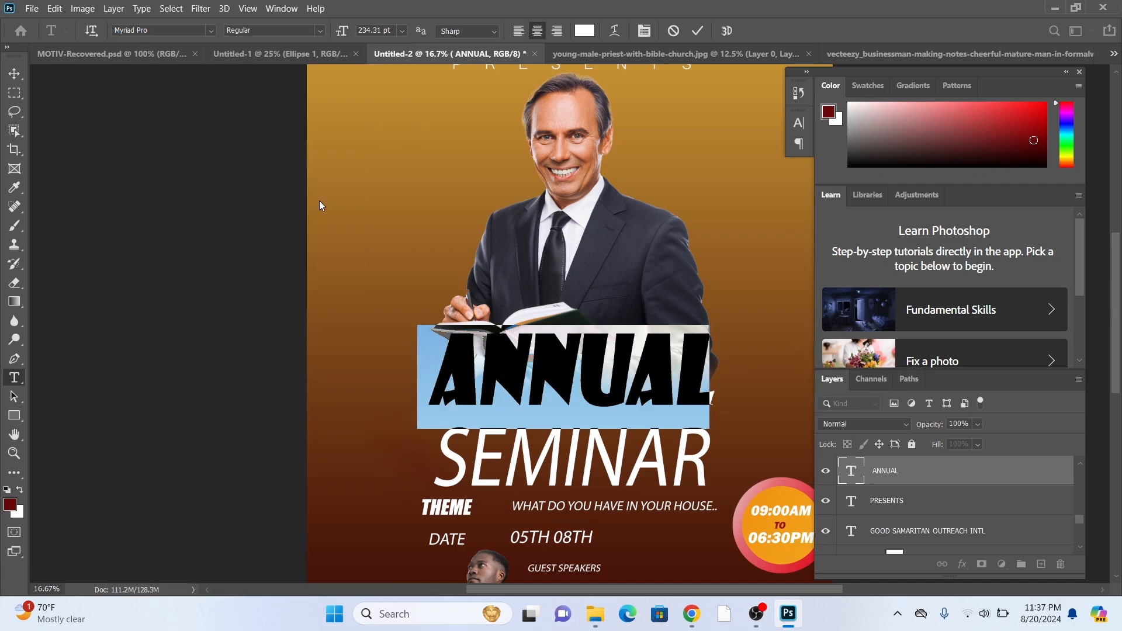
{"action": "left_click", "coordinate": [13, 75]}
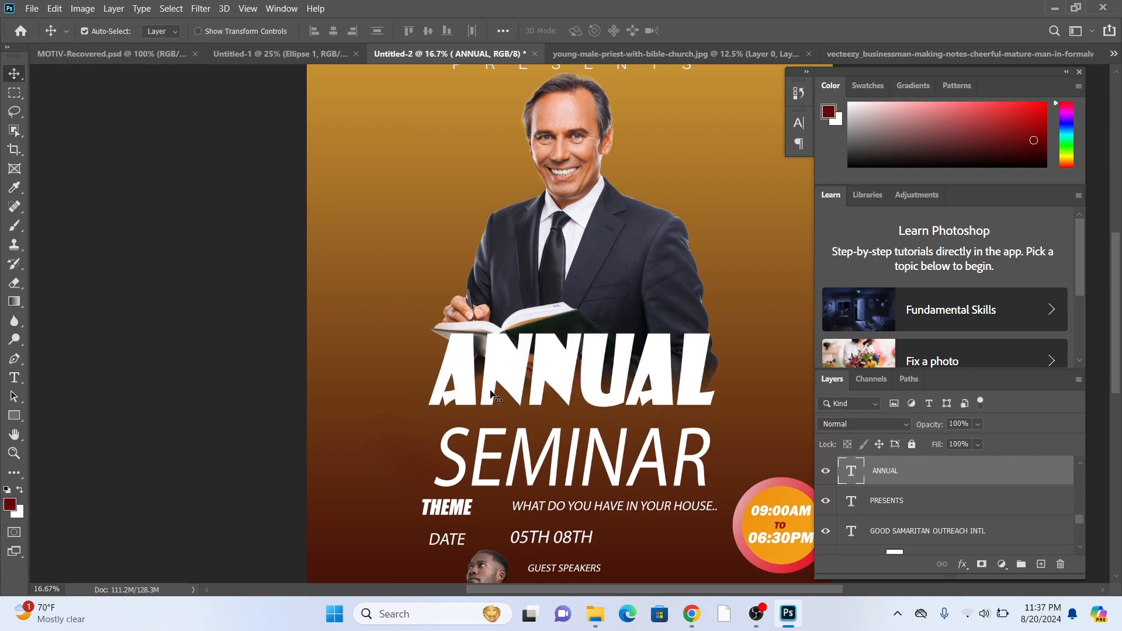
{"action": "left_click_drag", "start_coordinate": [500, 393], "coordinate": [504, 395]}
{"action": "double_click", "coordinate": [504, 395]}
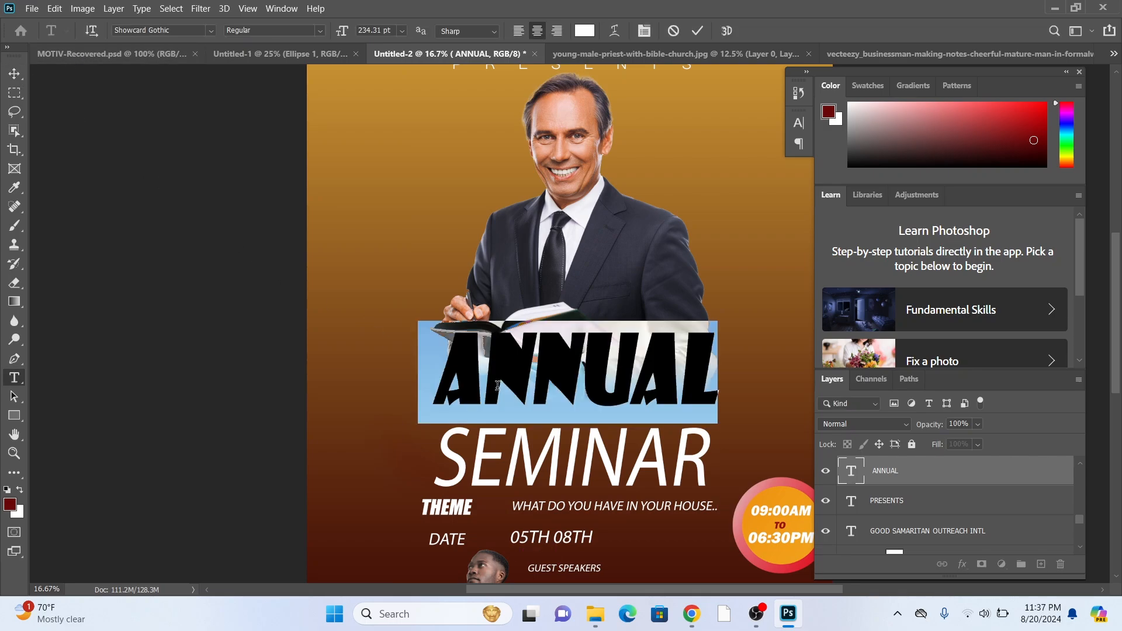
{"action": "left_click", "coordinate": [213, 32]}
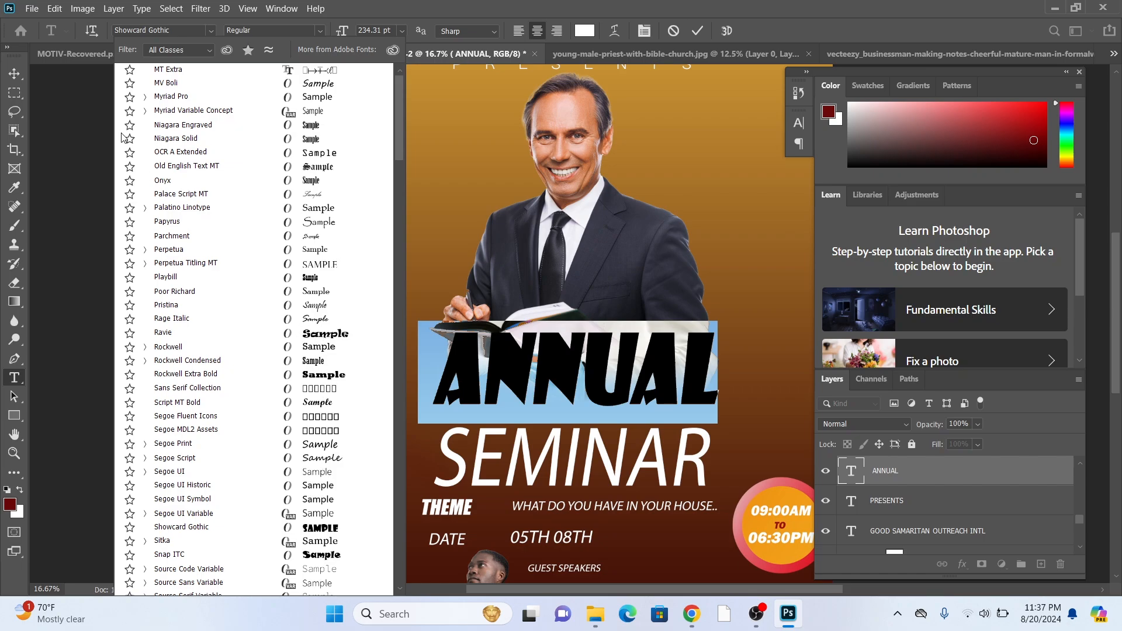
{"action": "left_click", "coordinate": [17, 72]}
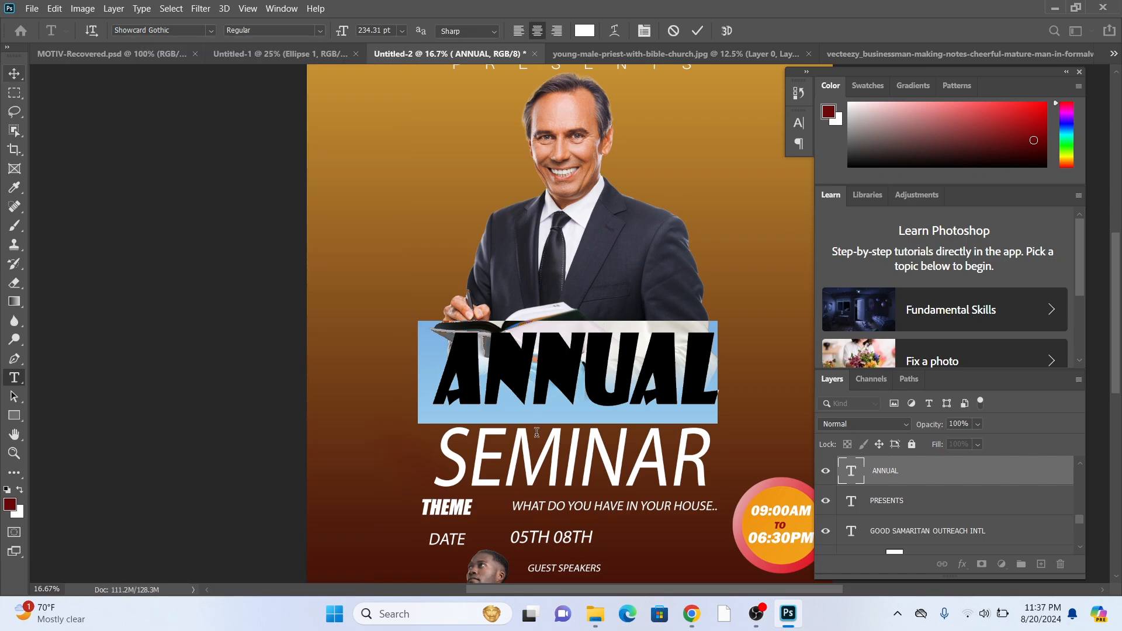
Switch to Chrome, search Google for dafont in a new tab and open the DaFont website
{"action": "mouse_move", "coordinate": [687, 614]}
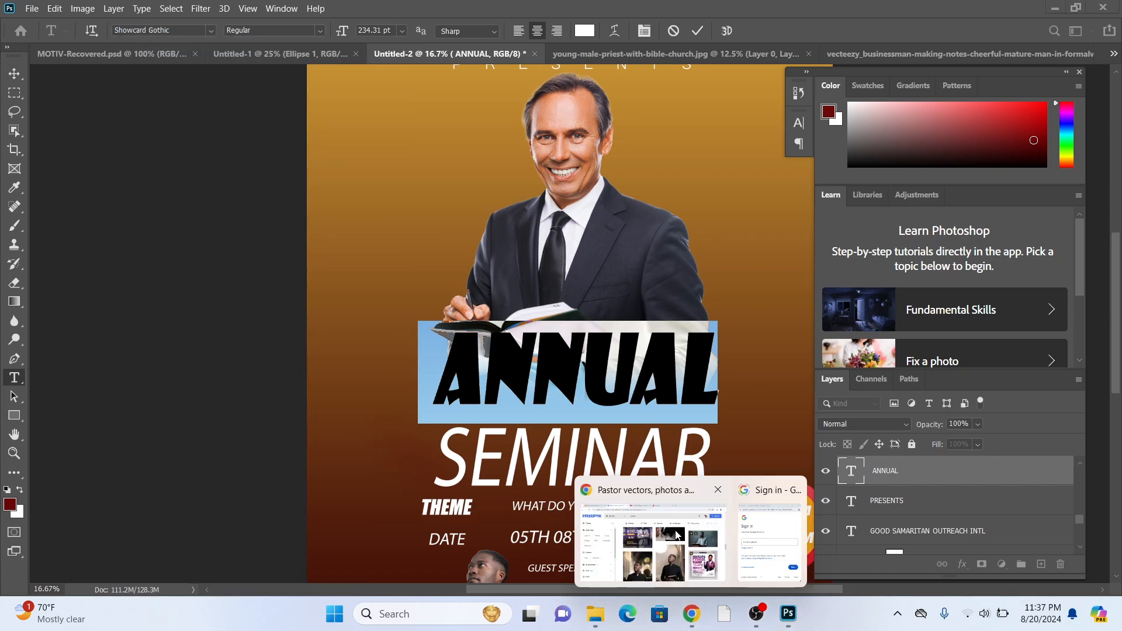
{"action": "left_click", "coordinate": [676, 537]}
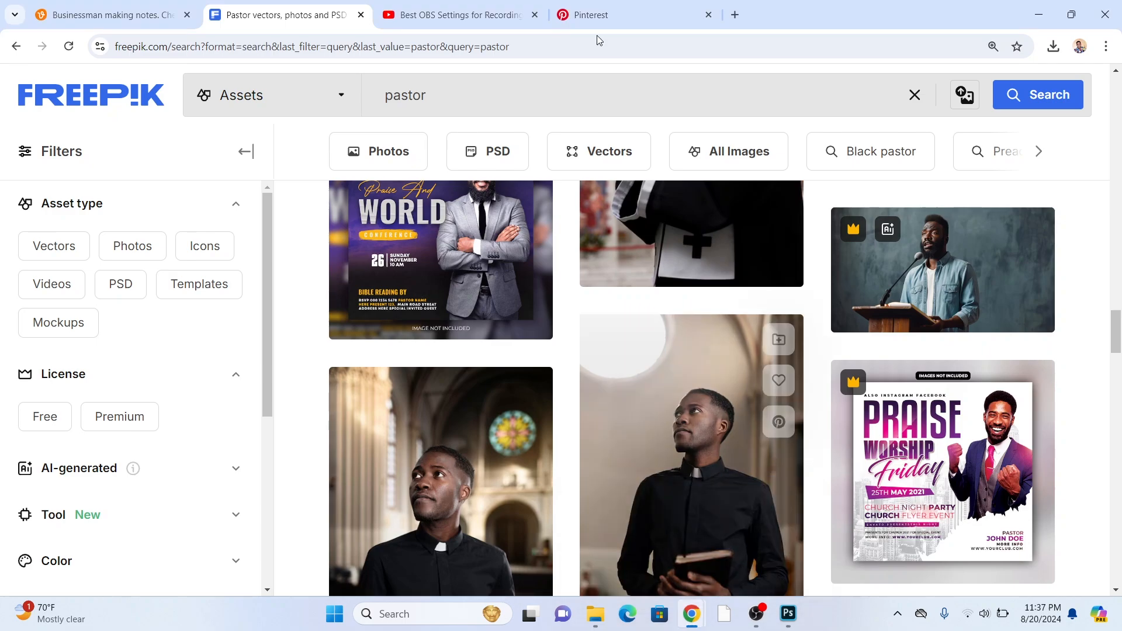
{"action": "left_click", "coordinate": [735, 14]}
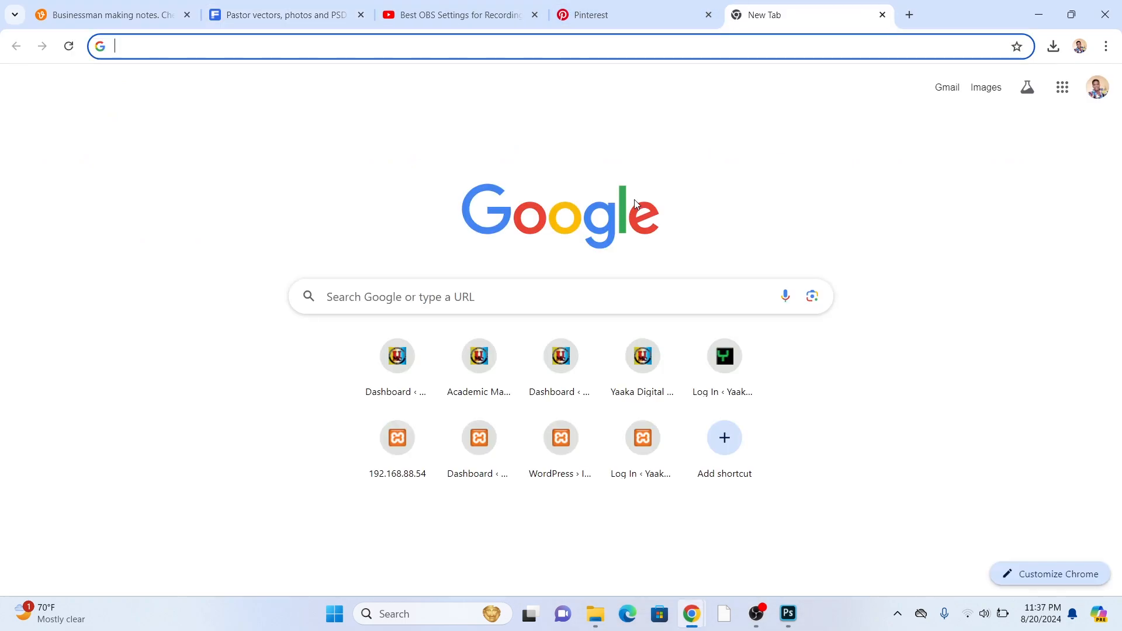
{"action": "left_click", "coordinate": [468, 290]}
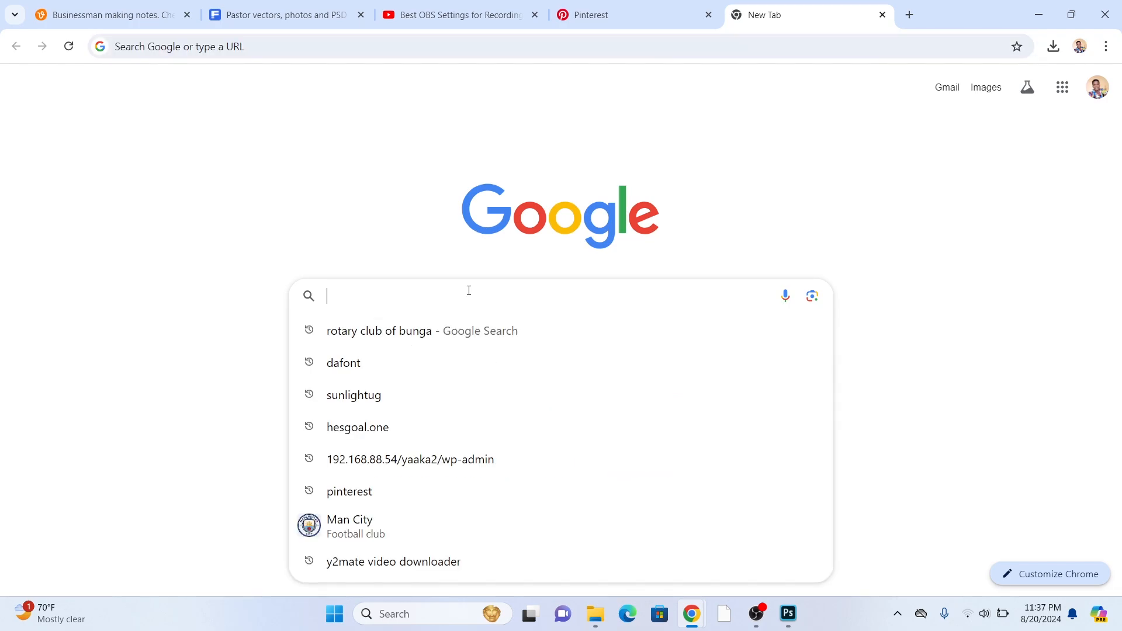
{"action": "type", "text": "da"}
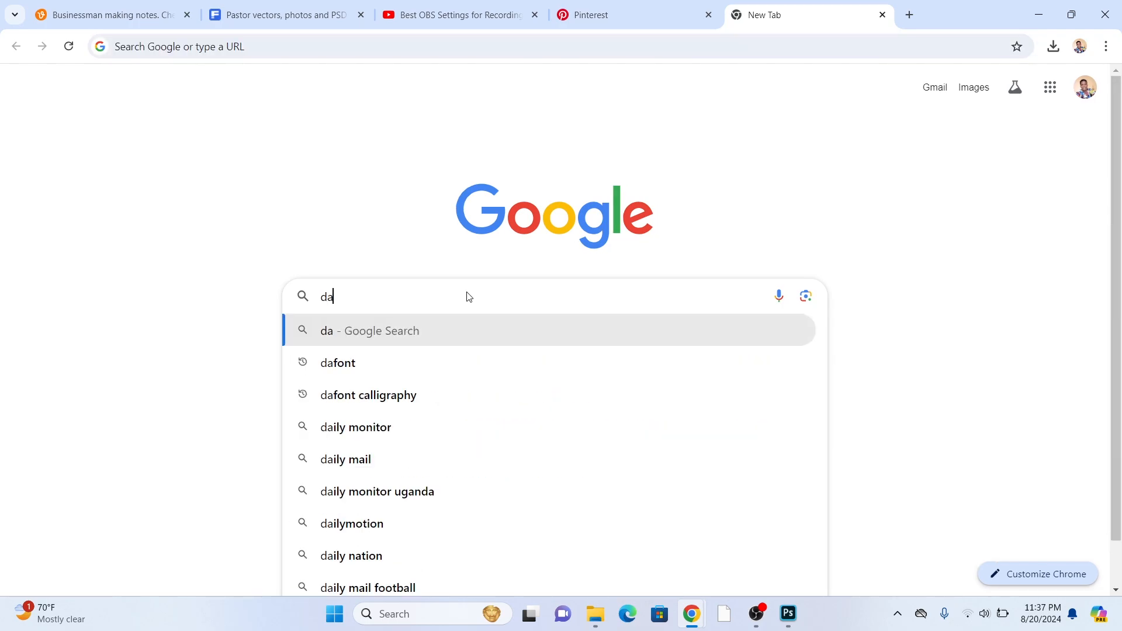
{"action": "type", "text": "fon"}
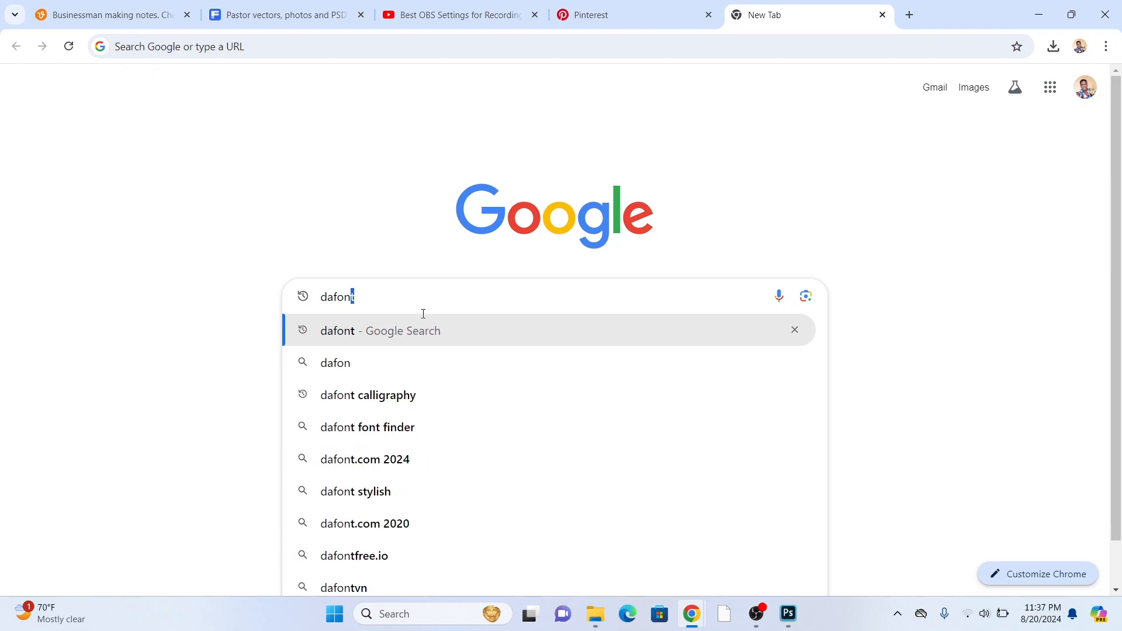
{"action": "left_click", "coordinate": [403, 331]}
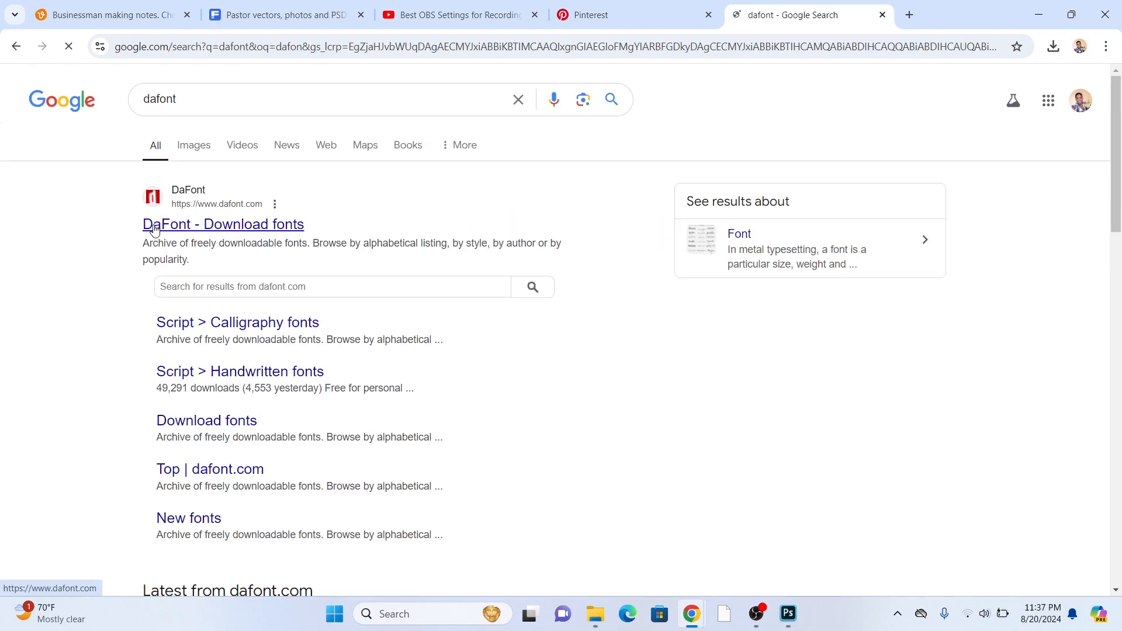
{"action": "left_click", "coordinate": [152, 228]}
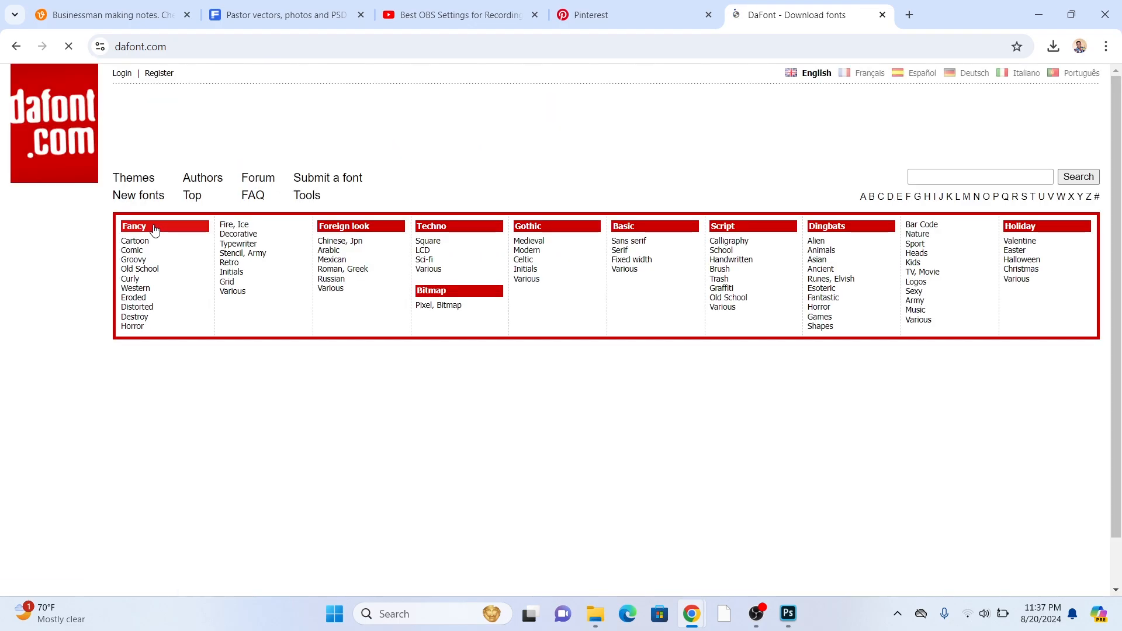
Browse DaFont's recently added fonts and its Script > Calligraphy category for a title font
{"action": "scroll", "coordinate": [286, 421], "scroll_direction": "down", "scroll_amount": 6}
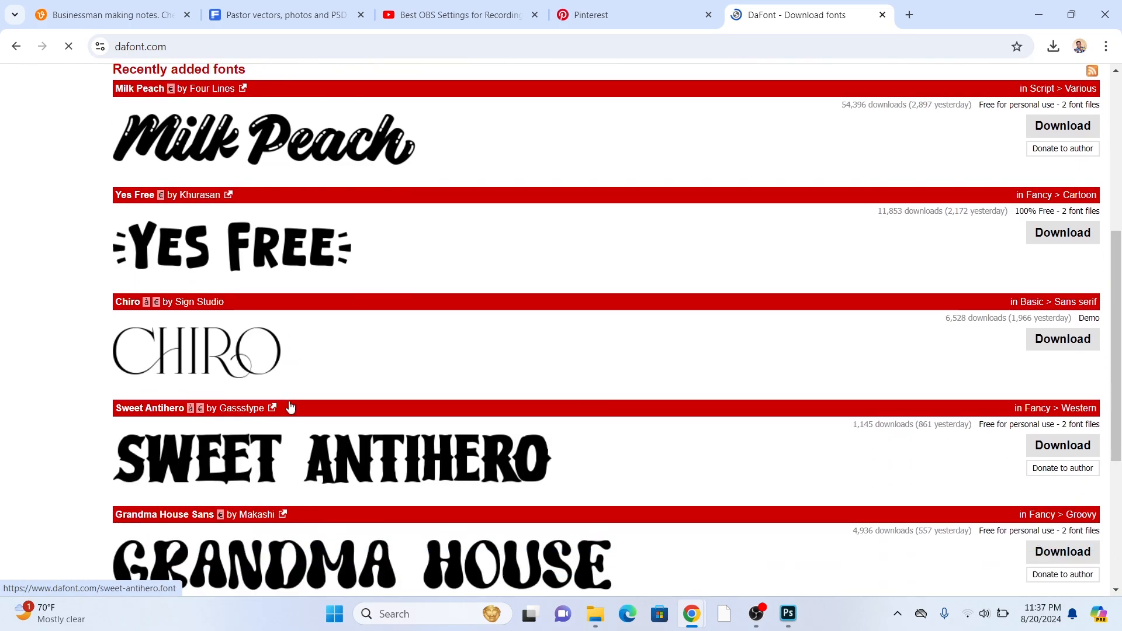
{"action": "scroll", "coordinate": [292, 403], "scroll_direction": "down", "scroll_amount": 5}
{"action": "scroll", "coordinate": [327, 373], "scroll_direction": "up", "scroll_amount": 2}
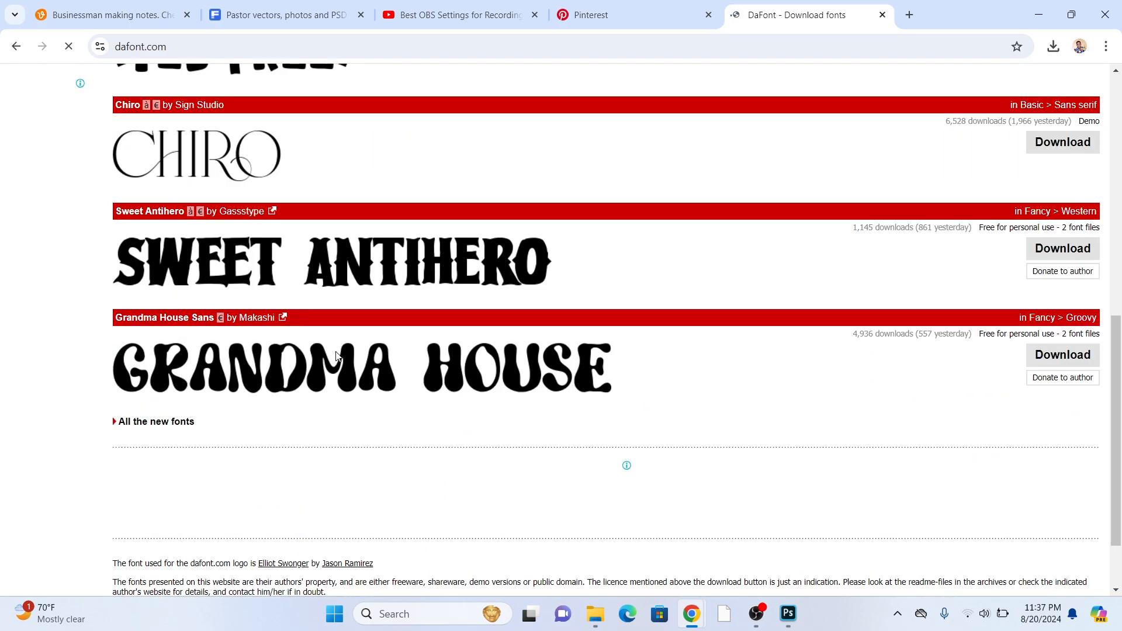
{"action": "scroll", "coordinate": [337, 356], "scroll_direction": "up", "scroll_amount": 10}
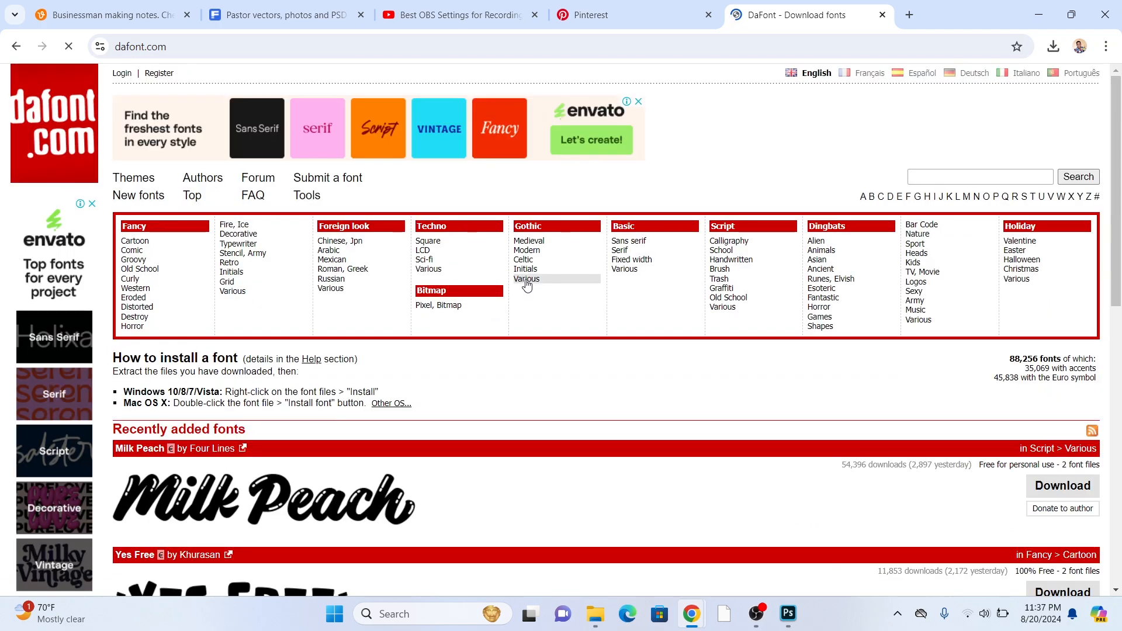
{"action": "left_click", "coordinate": [738, 248]}
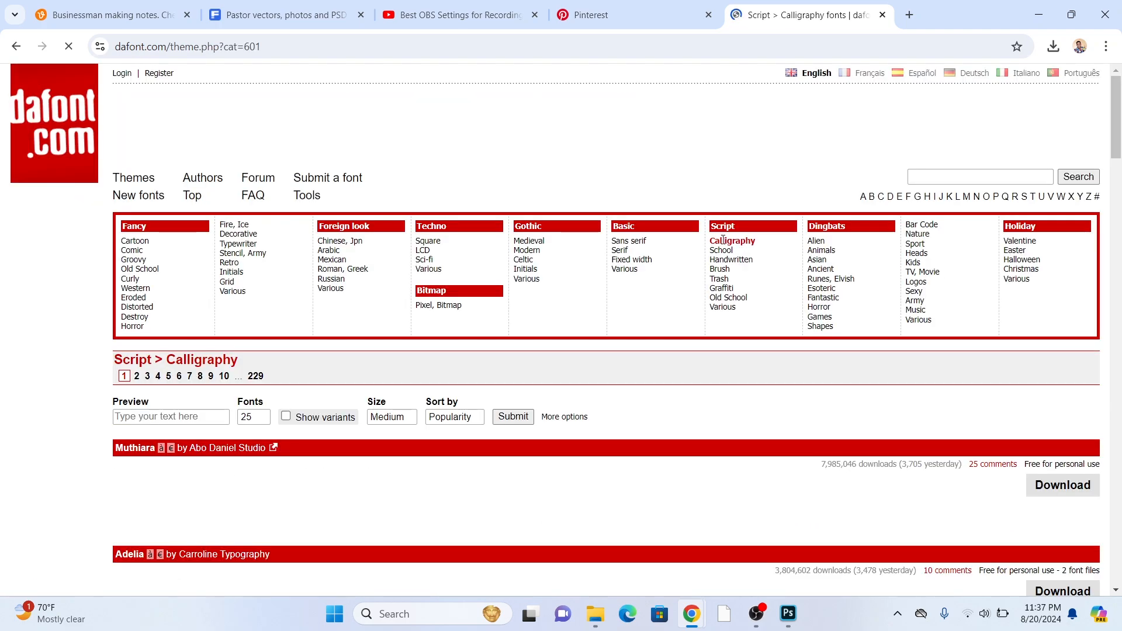
{"action": "scroll", "coordinate": [358, 304], "scroll_direction": "down", "scroll_amount": 4}
{"action": "scroll", "coordinate": [332, 307], "scroll_direction": "down", "scroll_amount": 4}
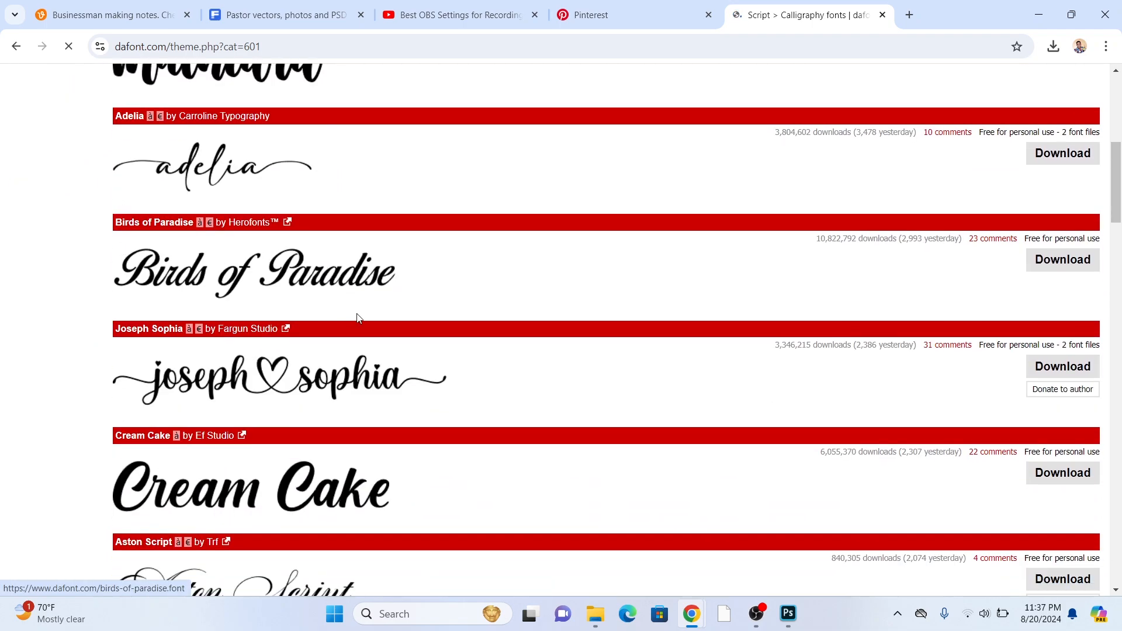
{"action": "scroll", "coordinate": [355, 310], "scroll_direction": "up", "scroll_amount": 8}
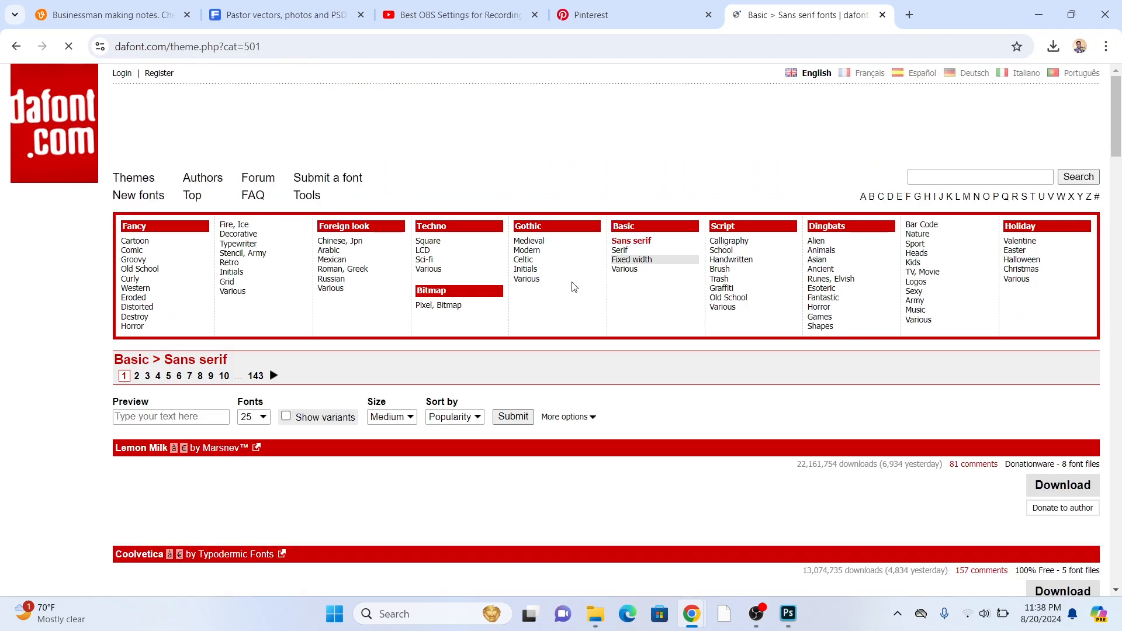
Browse the fonts in DaFont's Basic > Sans serif category for a title font
{"action": "scroll", "coordinate": [497, 304], "scroll_direction": "down", "scroll_amount": 5}
{"action": "scroll", "coordinate": [424, 327], "scroll_direction": "down", "scroll_amount": 16}
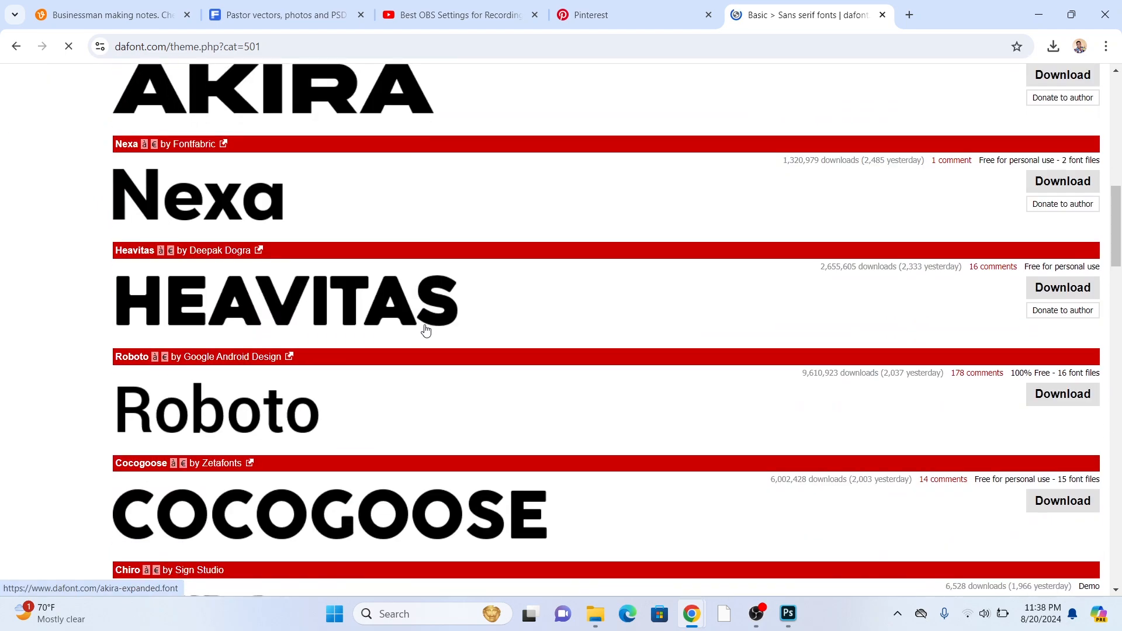
{"action": "scroll", "coordinate": [424, 336], "scroll_direction": "down", "scroll_amount": 10}
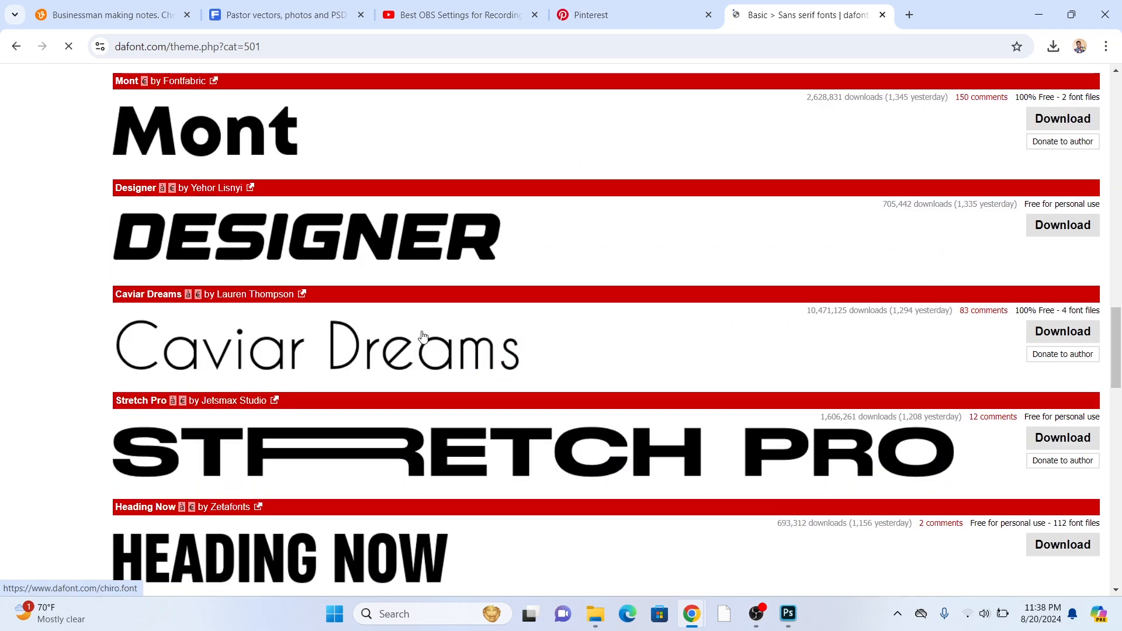
{"action": "scroll", "coordinate": [427, 336], "scroll_direction": "down", "scroll_amount": 5}
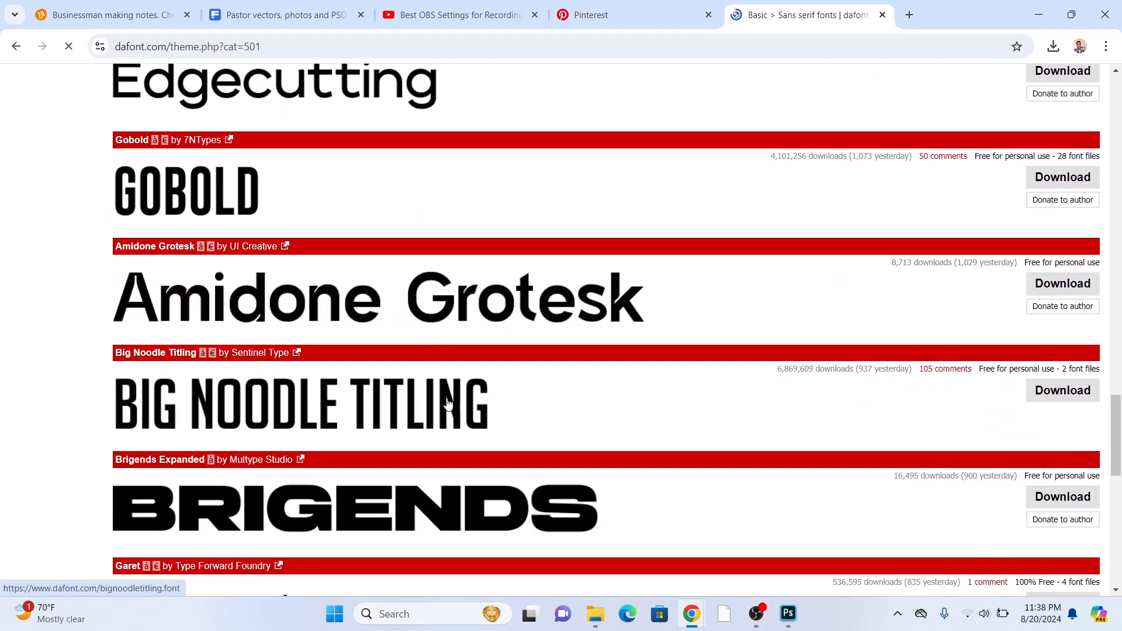
{"action": "scroll", "coordinate": [453, 403], "scroll_direction": "down", "scroll_amount": 3}
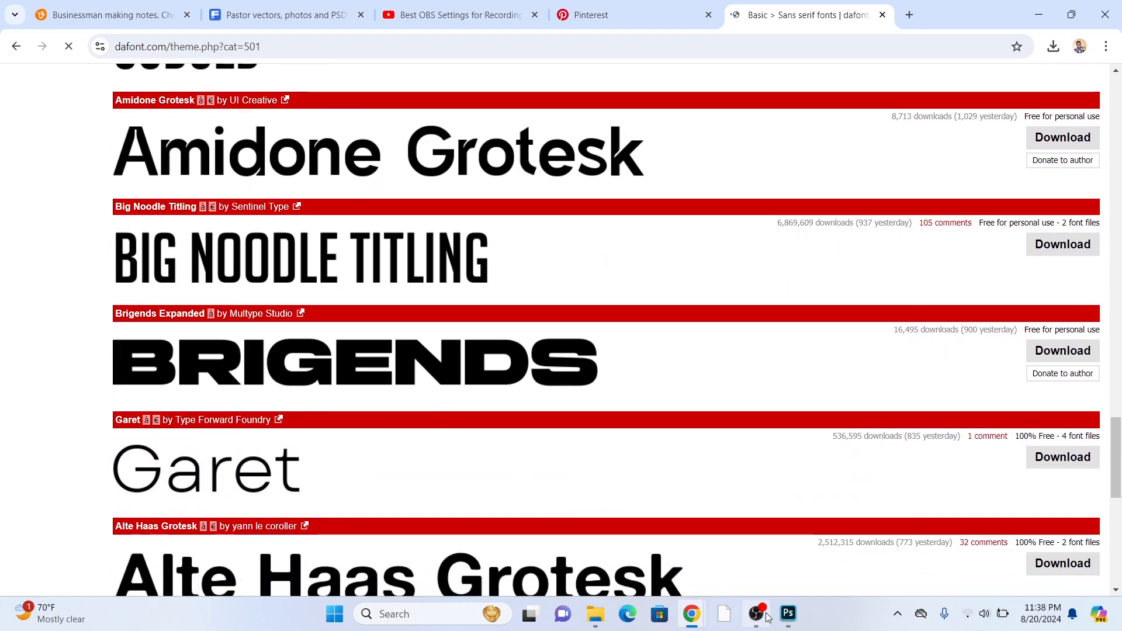
Switch to Photoshop, select the whole ANNUAL title text, and switch back to the DaFont page in Chrome
{"action": "left_click", "coordinate": [754, 540]}
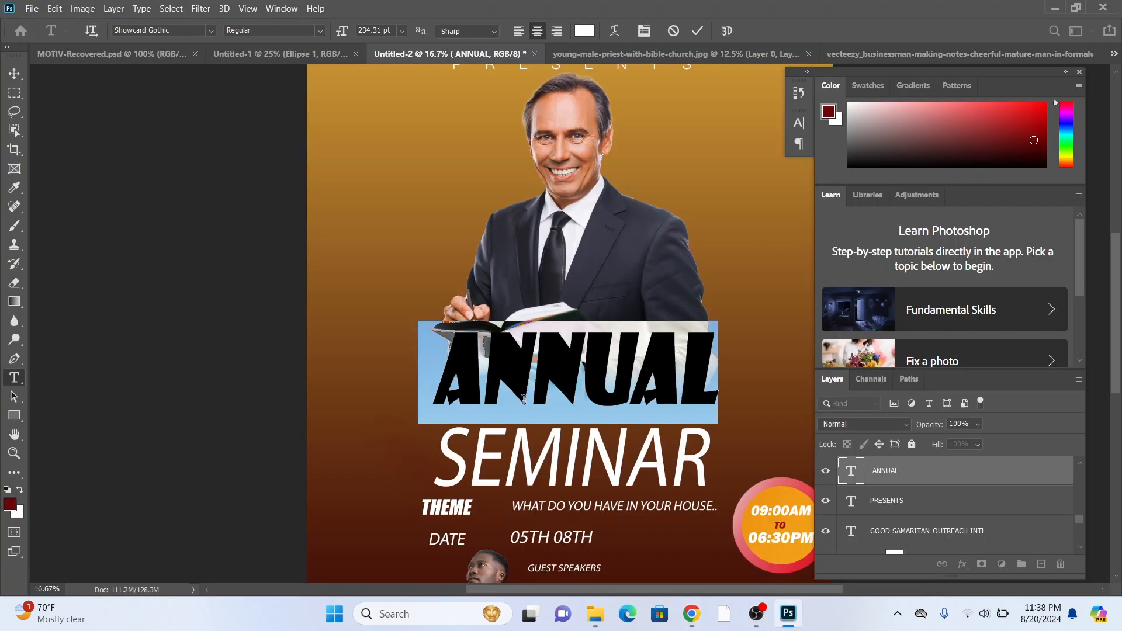
{"action": "left_click", "coordinate": [721, 371]}
{"action": "left_click_drag", "start_coordinate": [721, 370], "coordinate": [397, 370]}
{"action": "mouse_move", "coordinate": [682, 619]}
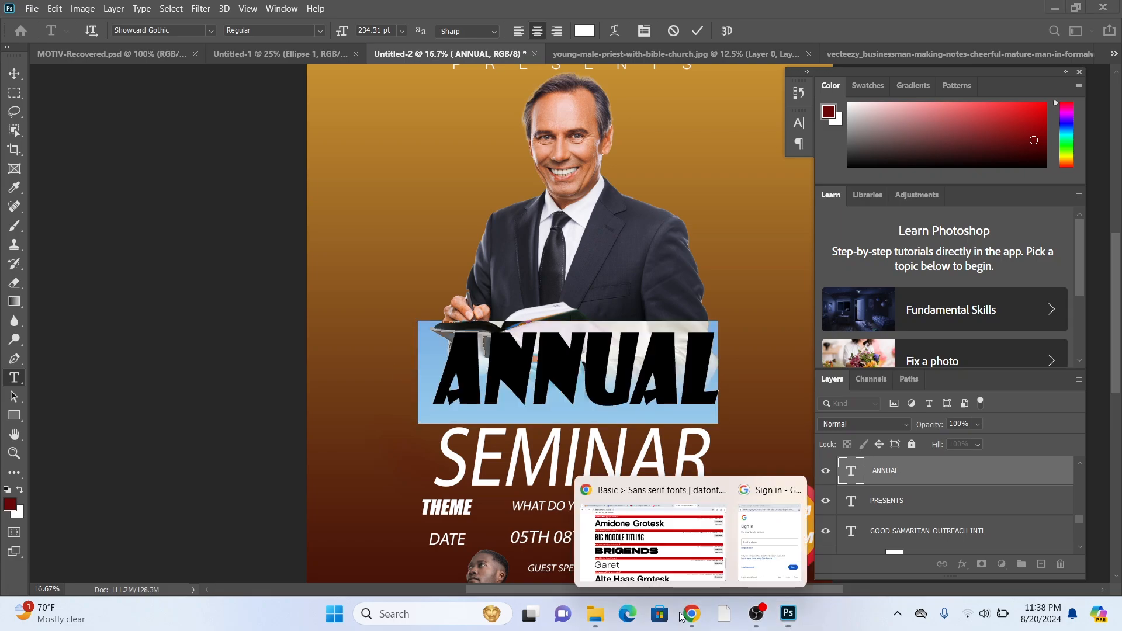
{"action": "left_click", "coordinate": [669, 555]}
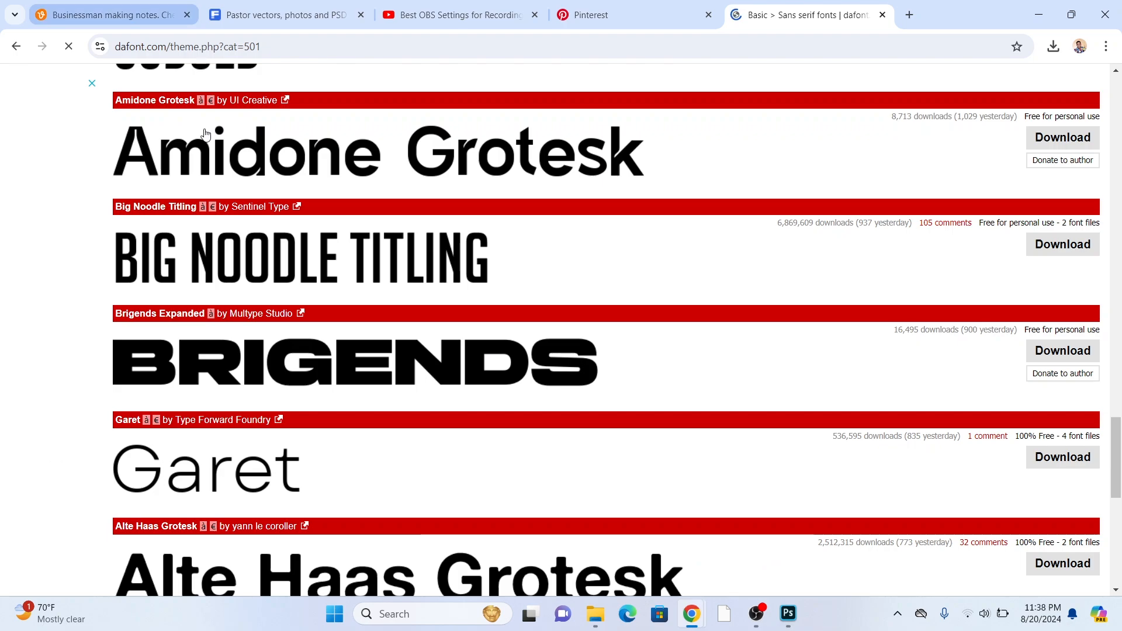
Set the font preview text of the Sans serif list to ANNUAL and apply it
{"action": "scroll", "coordinate": [205, 134], "scroll_direction": "up", "scroll_amount": 20}
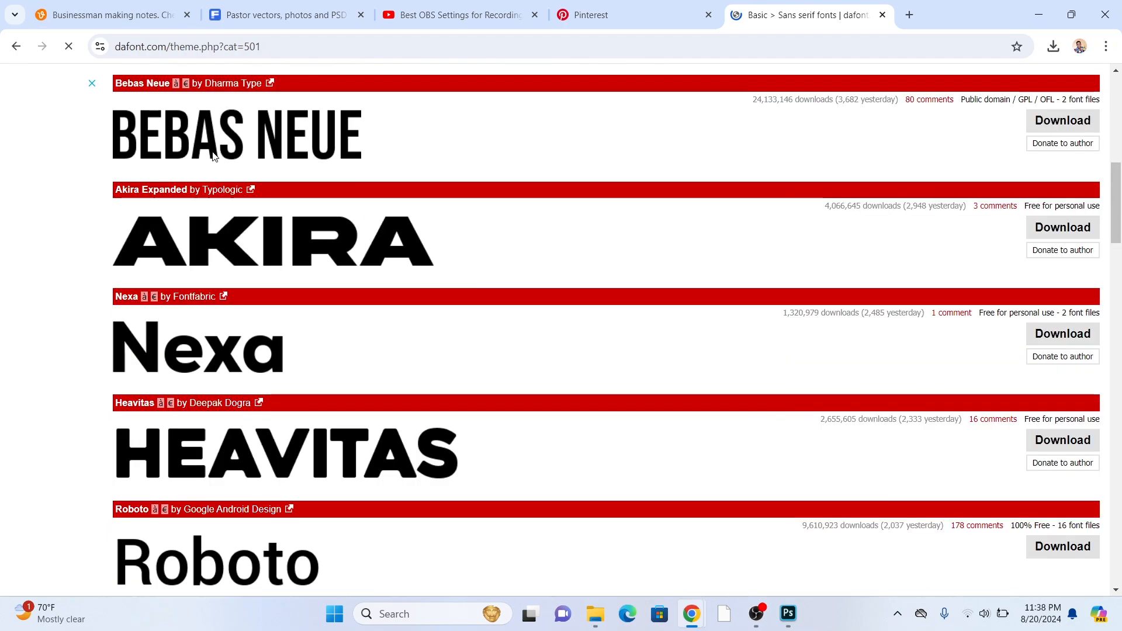
{"action": "scroll", "coordinate": [214, 156], "scroll_direction": "up", "scroll_amount": 10}
{"action": "left_click", "coordinate": [141, 417]}
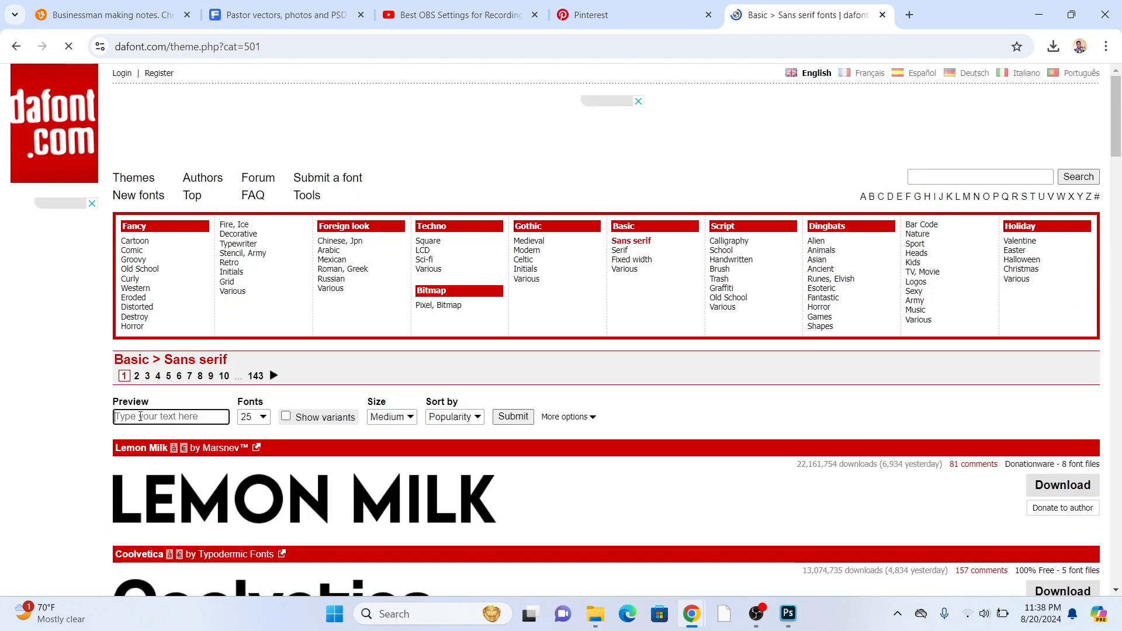
{"action": "type", "text": "ANNUAL"}
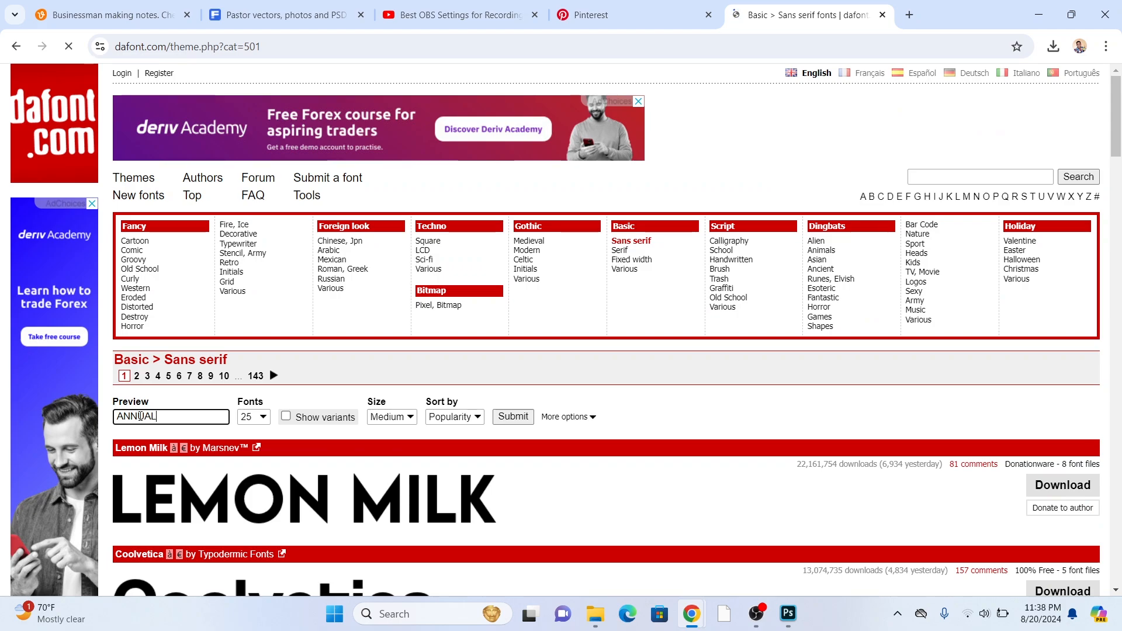
{"action": "key", "text": "Return"}
Examine how the word ANNUAL looks in the different fonts of the Sans serif category
{"action": "scroll", "coordinate": [254, 390], "scroll_direction": "down", "scroll_amount": 5}
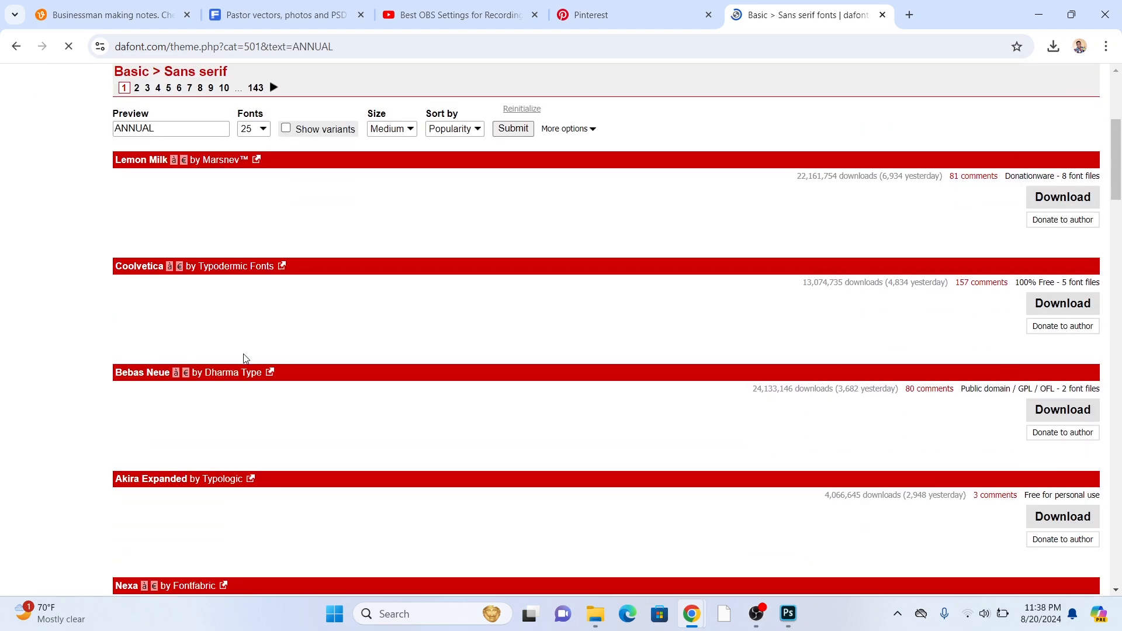
{"action": "scroll", "coordinate": [250, 364], "scroll_direction": "down", "scroll_amount": 12}
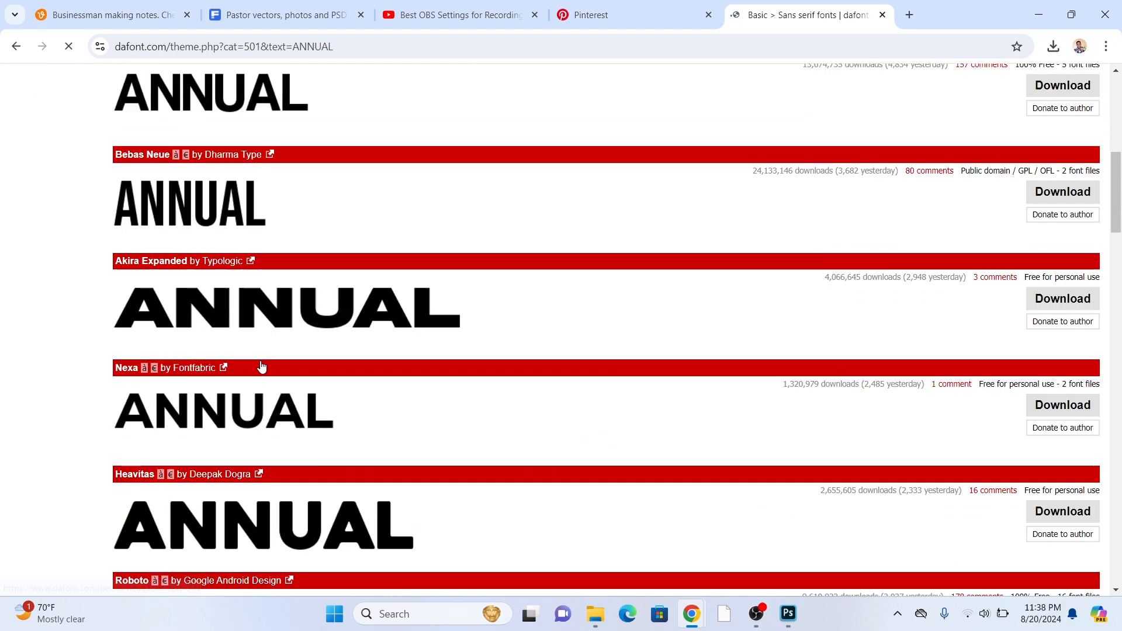
{"action": "scroll", "coordinate": [263, 389], "scroll_direction": "down", "scroll_amount": 12}
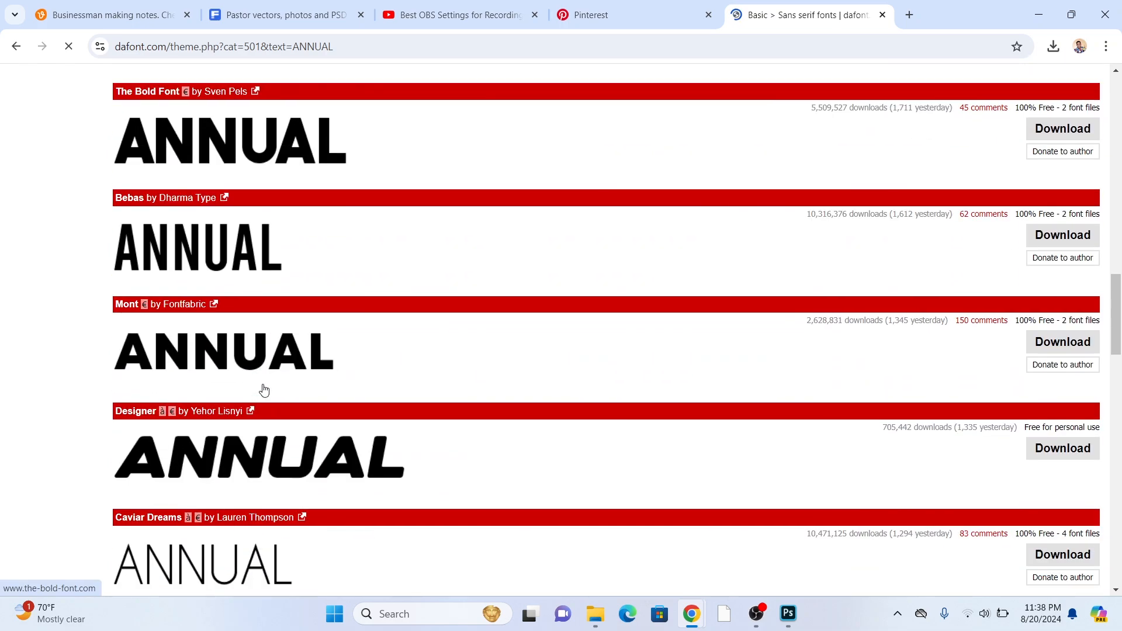
{"action": "scroll", "coordinate": [263, 390], "scroll_direction": "down", "scroll_amount": 9}
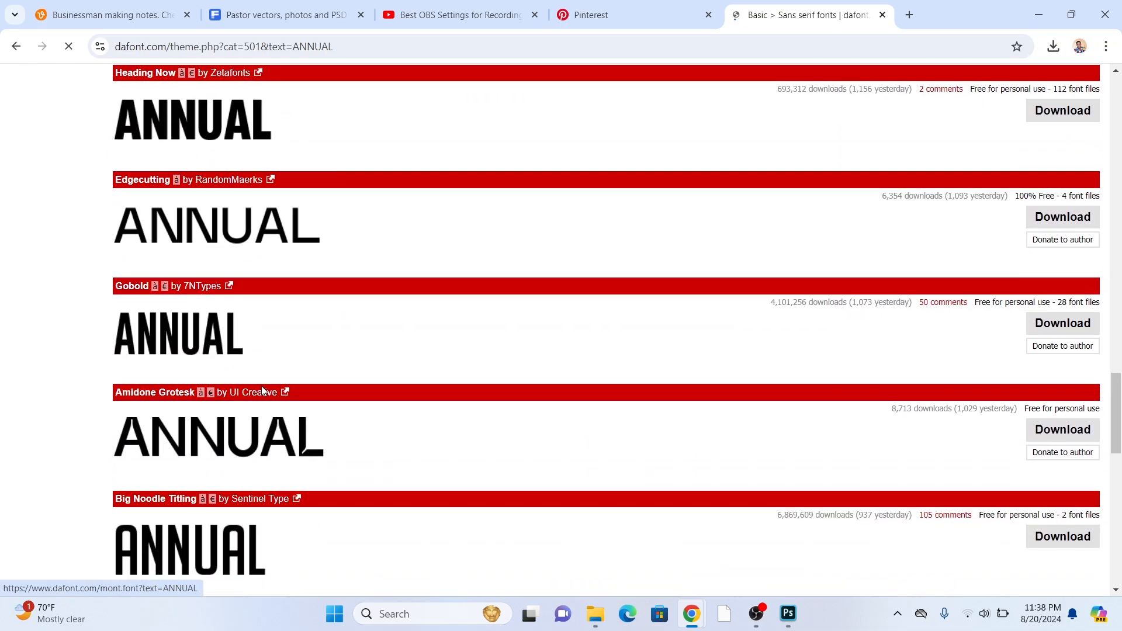
{"action": "scroll", "coordinate": [259, 388], "scroll_direction": "down", "scroll_amount": 7}
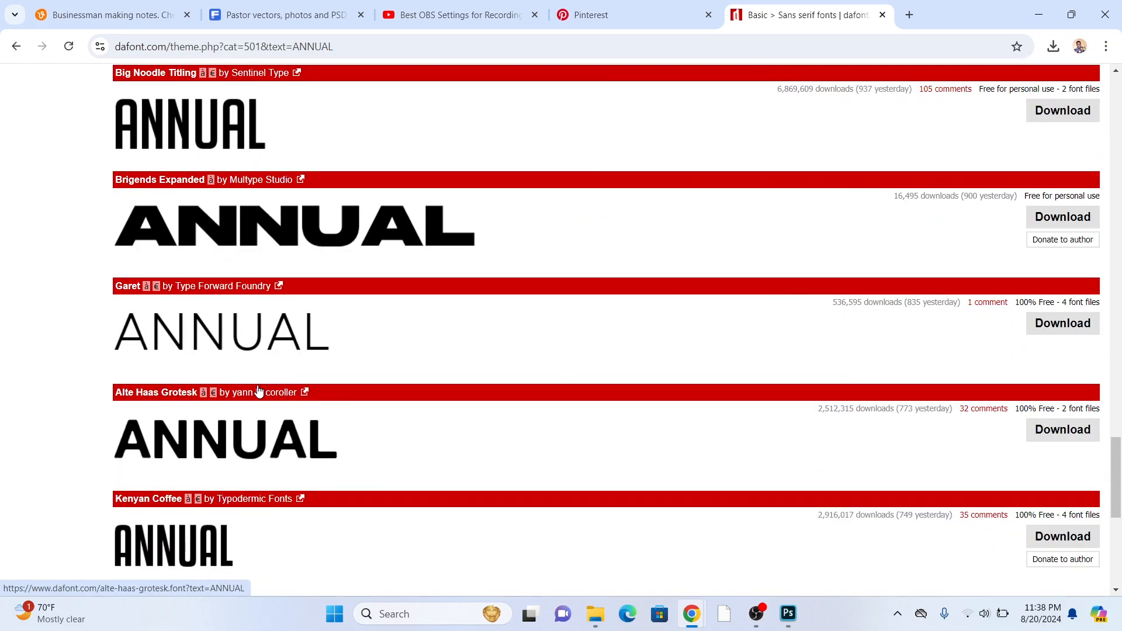
{"action": "scroll", "coordinate": [255, 389], "scroll_direction": "up", "scroll_amount": 5}
{"action": "scroll", "coordinate": [252, 390], "scroll_direction": "up", "scroll_amount": 10}
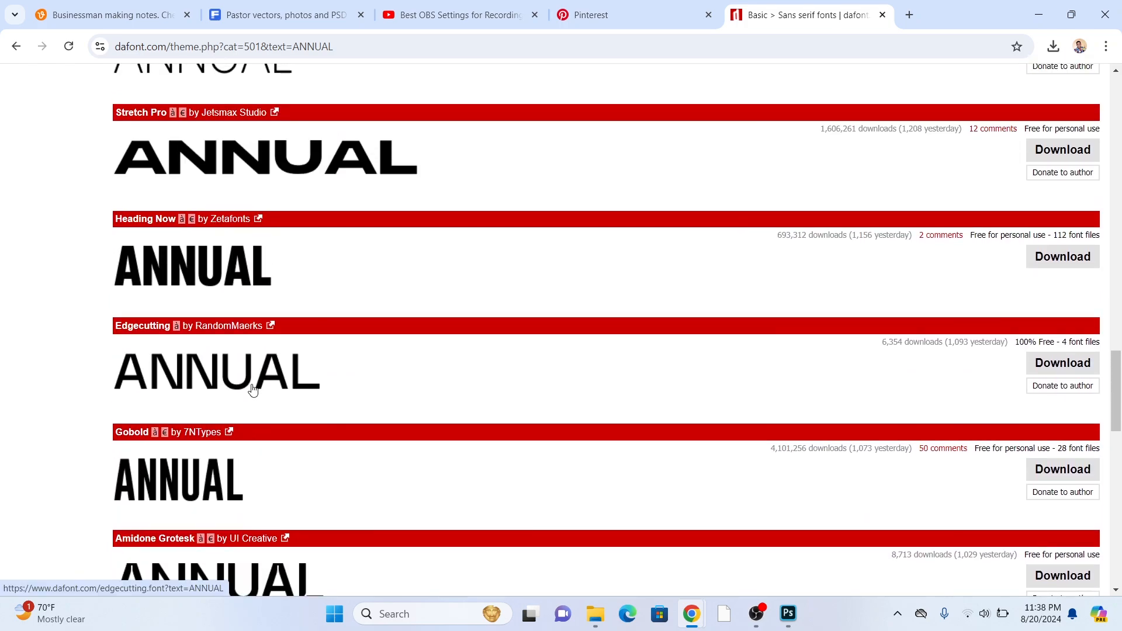
{"action": "scroll", "coordinate": [285, 367], "scroll_direction": "up", "scroll_amount": 8}
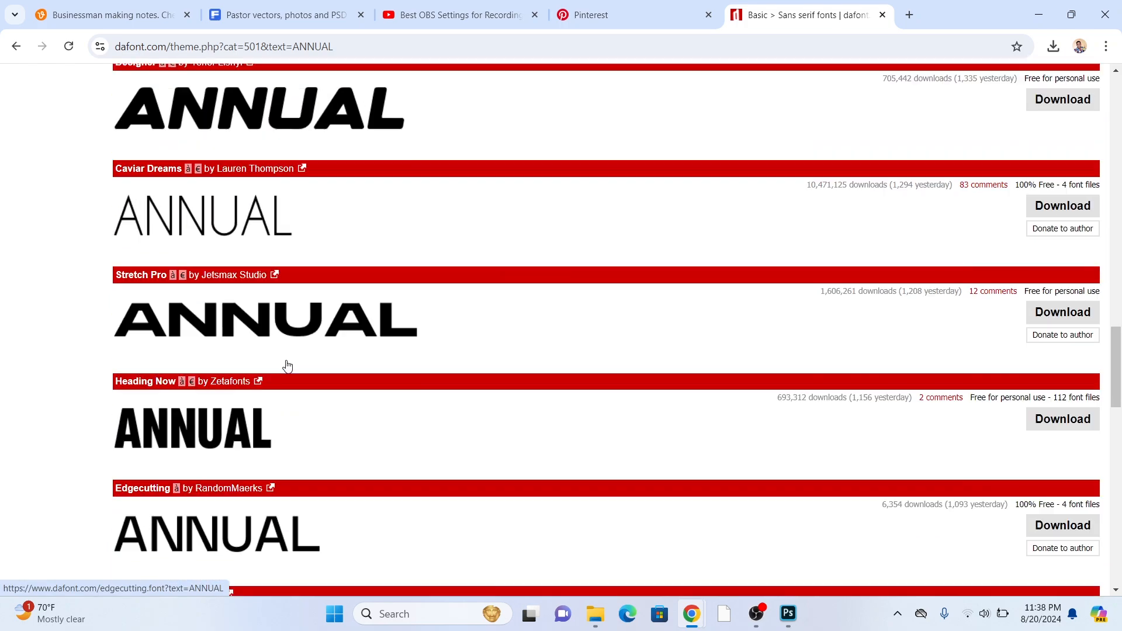
{"action": "scroll", "coordinate": [286, 365], "scroll_direction": "up", "scroll_amount": 10}
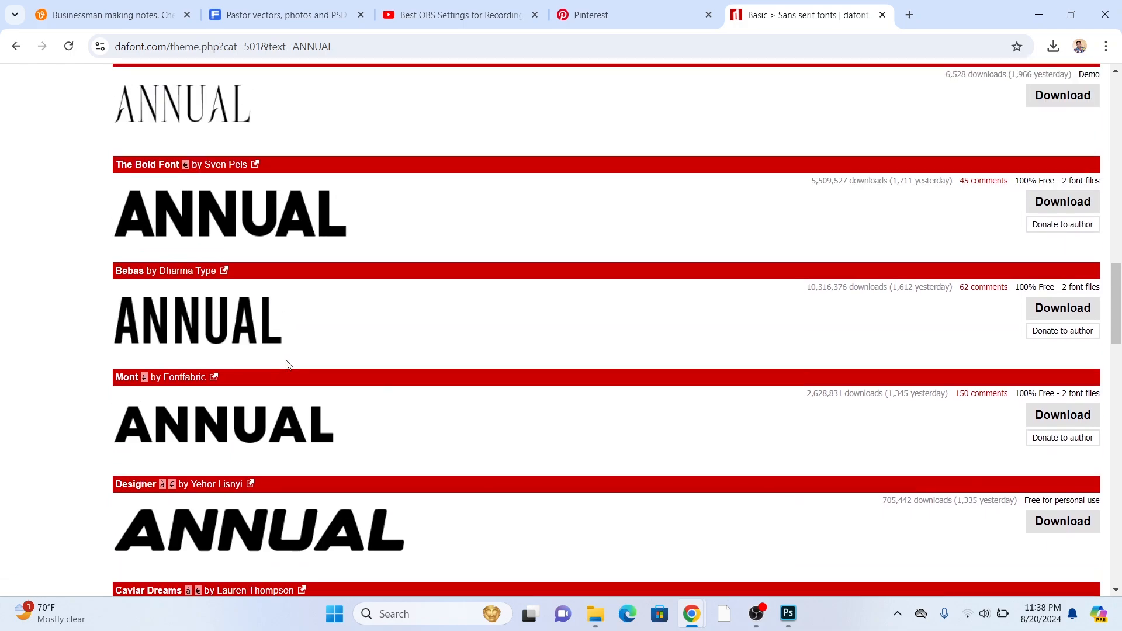
{"action": "scroll", "coordinate": [287, 365], "scroll_direction": "up", "scroll_amount": 5}
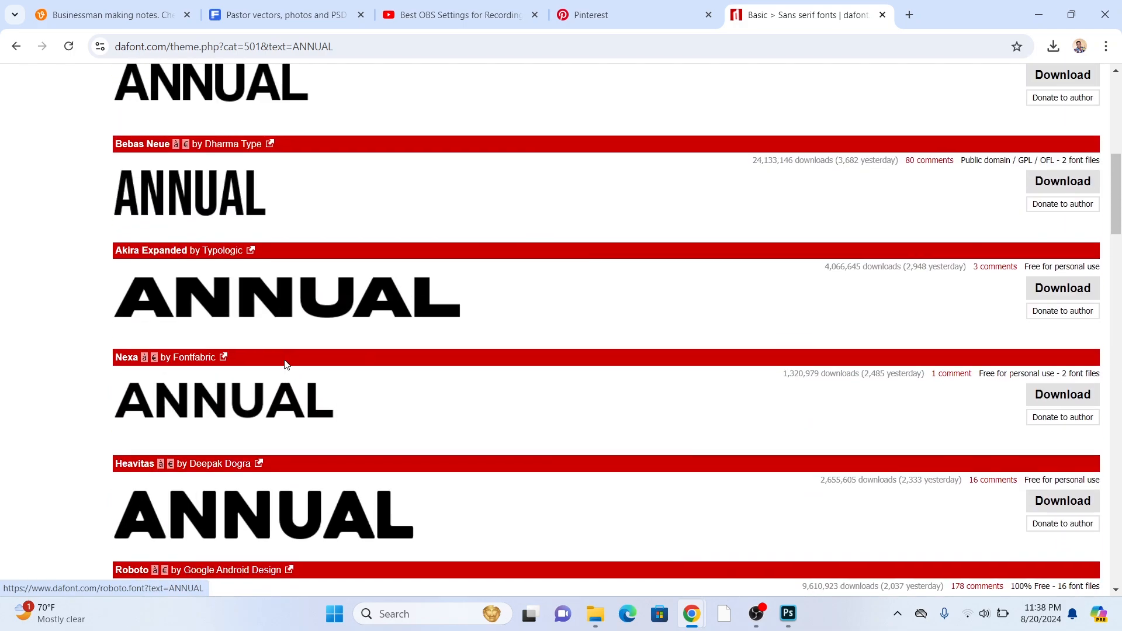
{"action": "scroll", "coordinate": [284, 359], "scroll_direction": "up", "scroll_amount": 4}
{"action": "scroll", "coordinate": [281, 362], "scroll_direction": "down", "scroll_amount": 14}
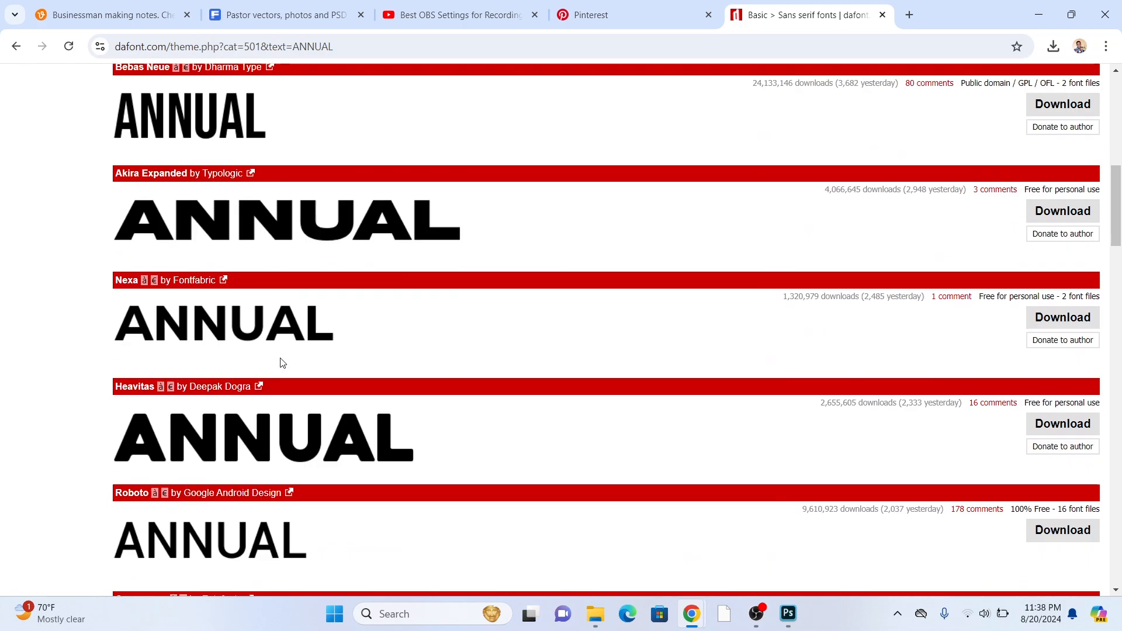
{"action": "scroll", "coordinate": [281, 362], "scroll_direction": "down", "scroll_amount": 5}
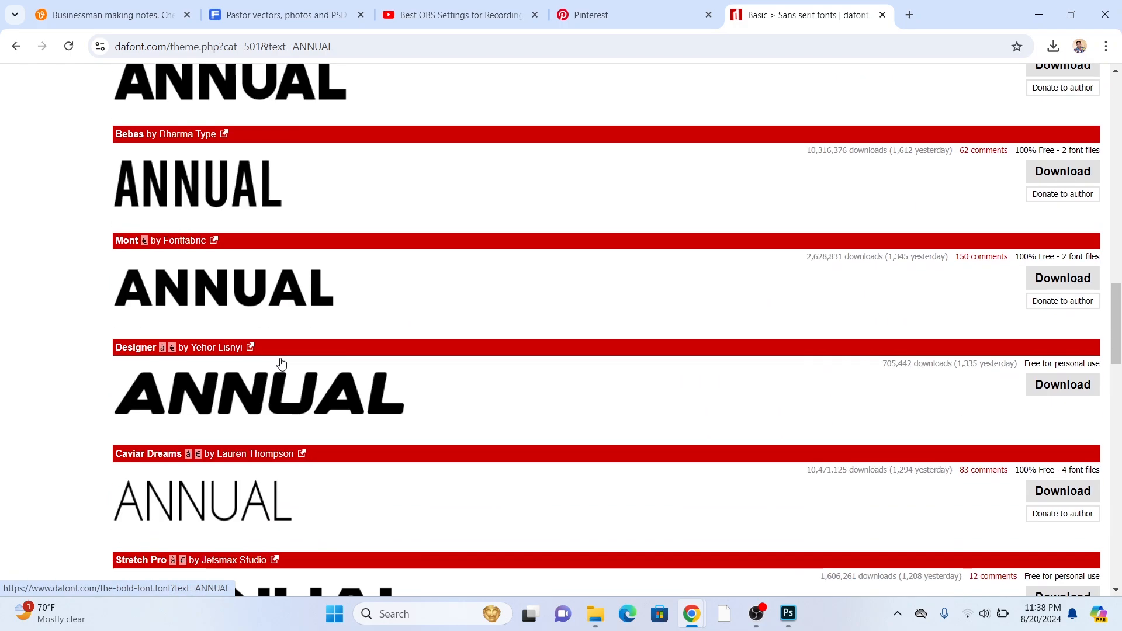
Open the Basic > Serif category and compare its ANNUAL previews
{"action": "scroll", "coordinate": [281, 362], "scroll_direction": "up", "scroll_amount": 20}
{"action": "scroll", "coordinate": [292, 332], "scroll_direction": "up", "scroll_amount": 4}
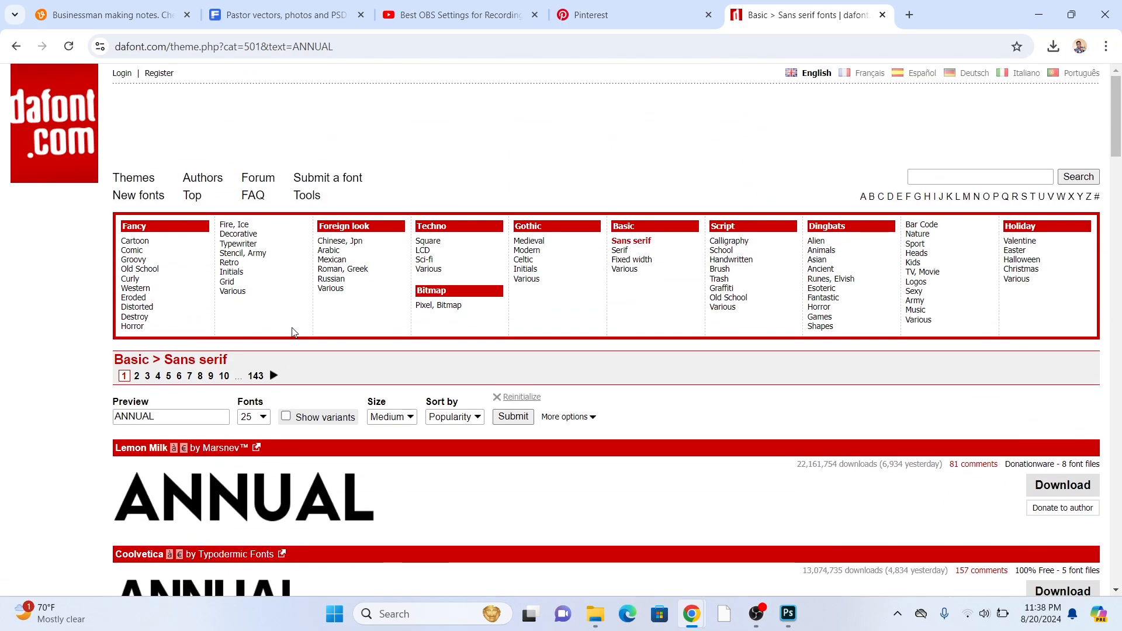
{"action": "left_click", "coordinate": [631, 252]}
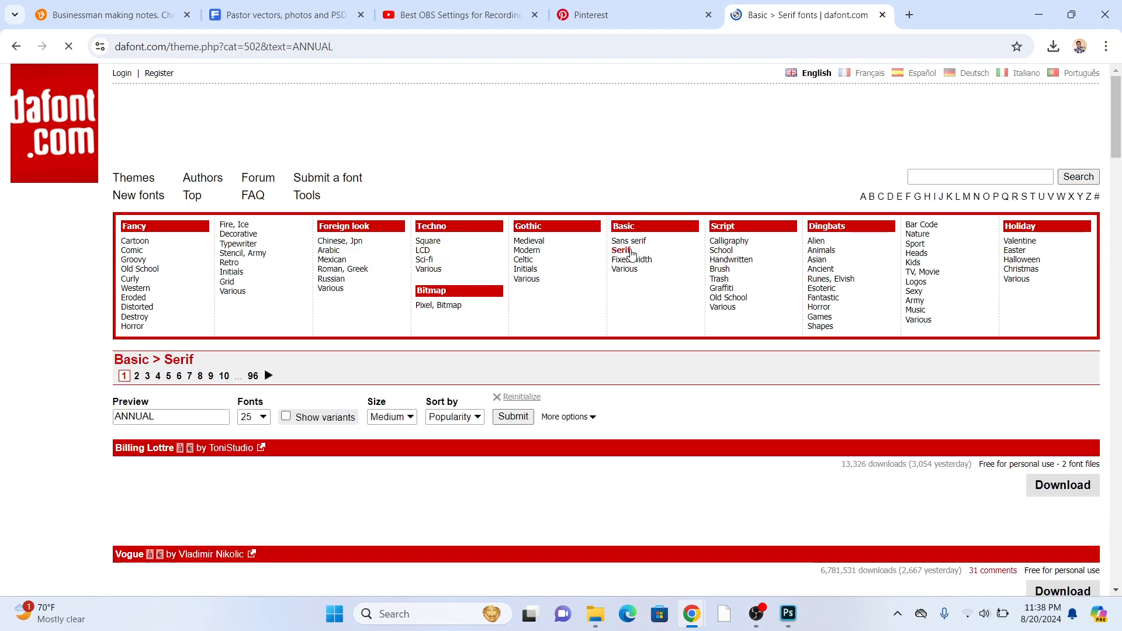
{"action": "scroll", "coordinate": [409, 300], "scroll_direction": "down", "scroll_amount": 10}
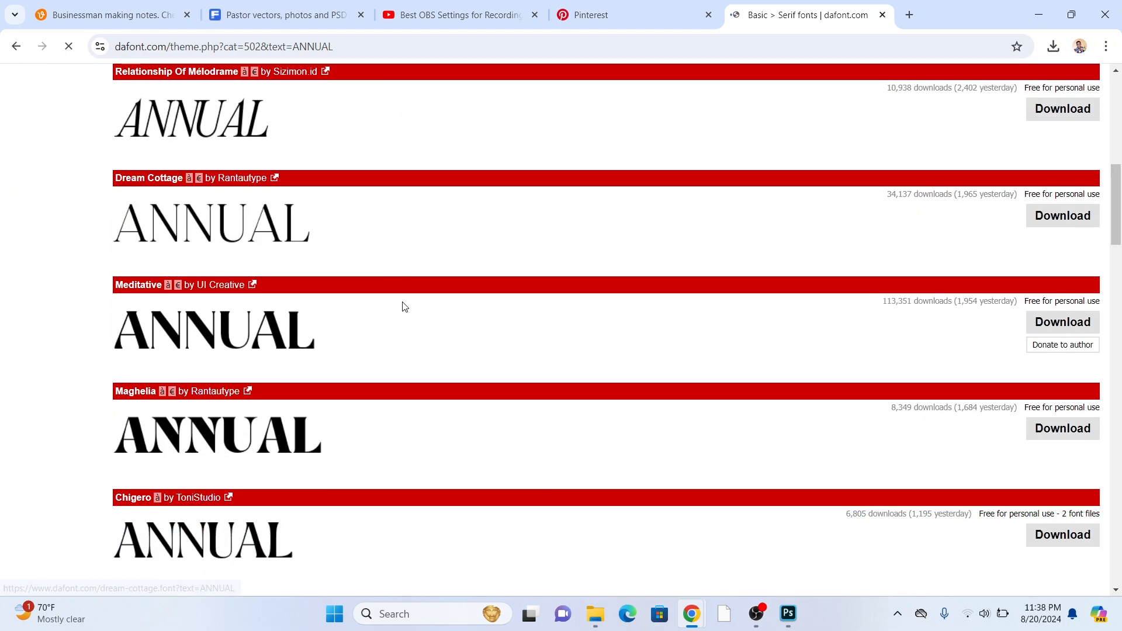
{"action": "scroll", "coordinate": [405, 306], "scroll_direction": "down", "scroll_amount": 18}
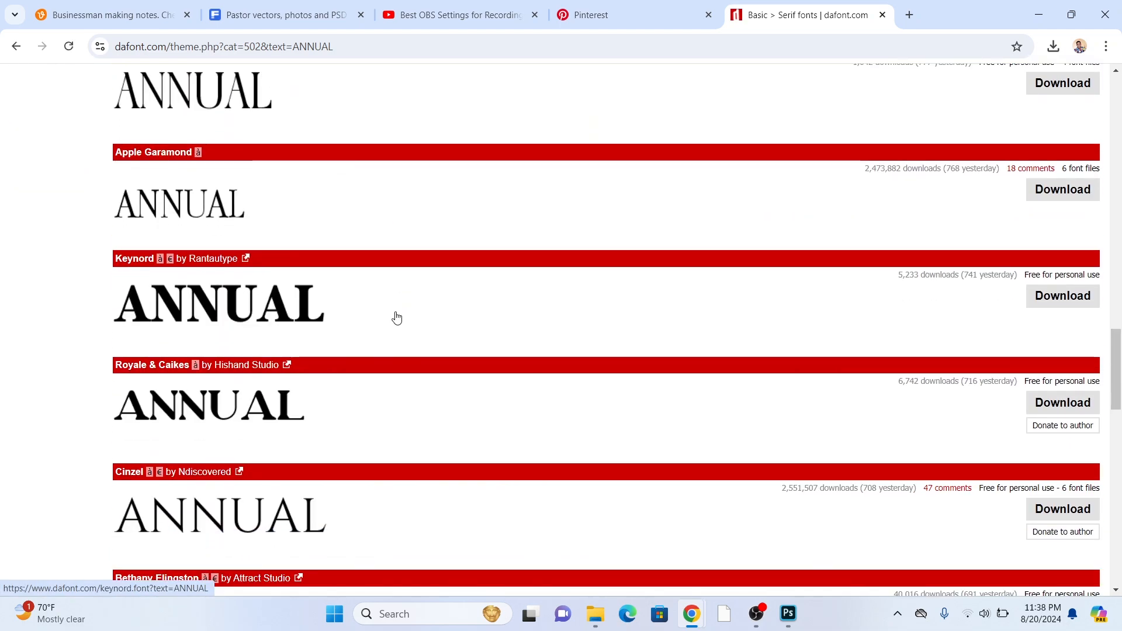
{"action": "scroll", "coordinate": [397, 317], "scroll_direction": "down", "scroll_amount": 11}
{"action": "scroll", "coordinate": [393, 318], "scroll_direction": "up", "scroll_amount": 8}
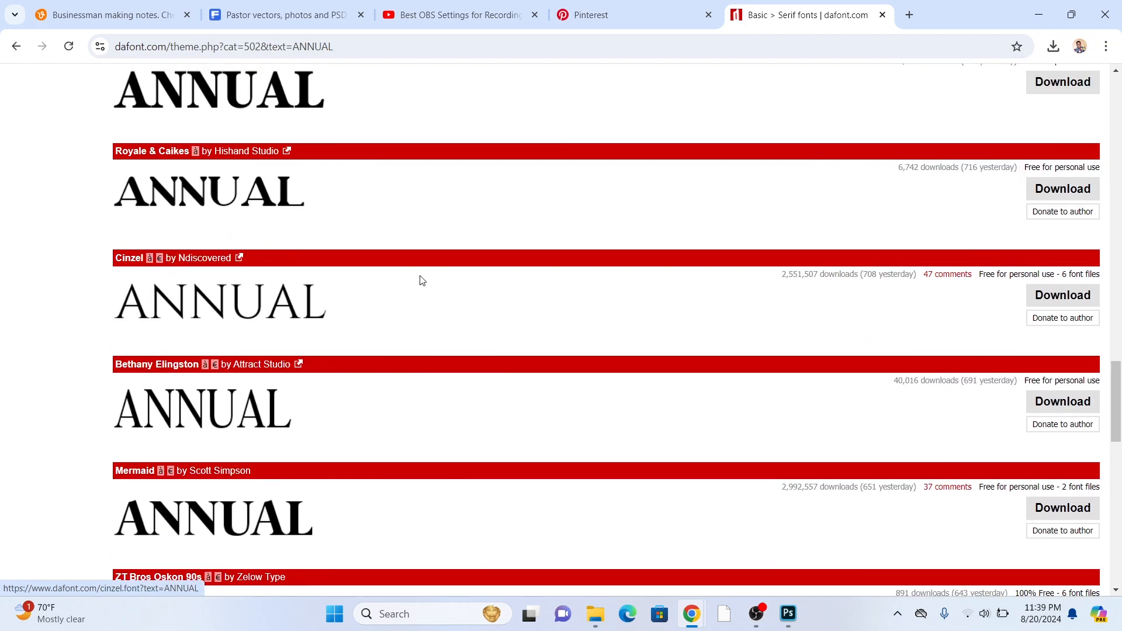
Return to the Basic > Sans serif category and download the Heading Now font by Zetafonts
{"action": "scroll", "coordinate": [422, 280], "scroll_direction": "up", "scroll_amount": 20}
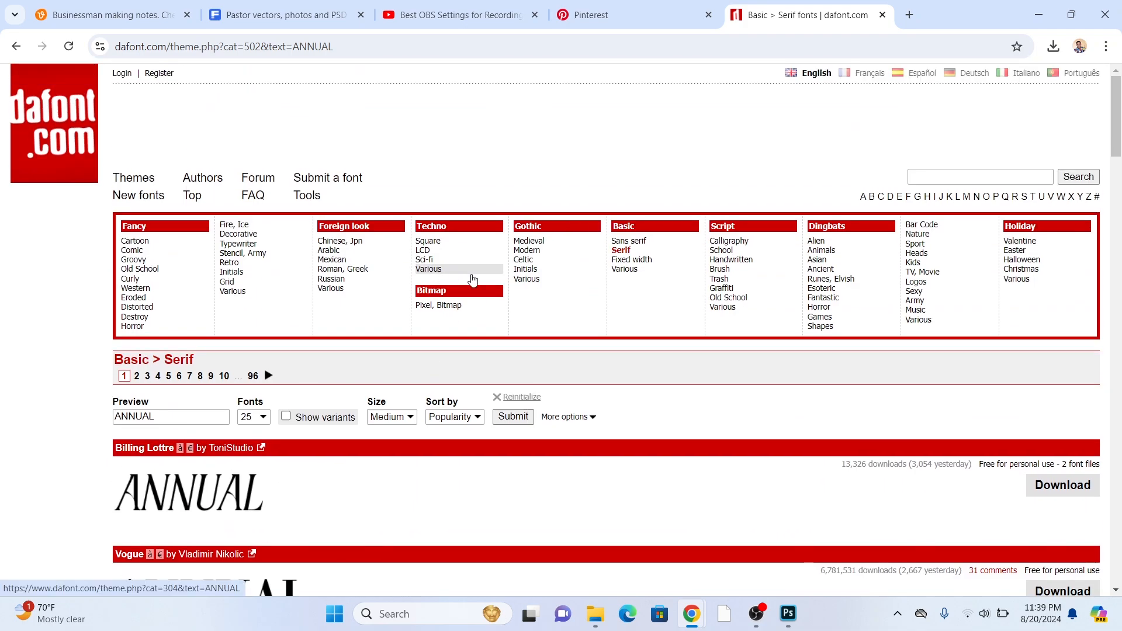
{"action": "left_click", "coordinate": [632, 245]}
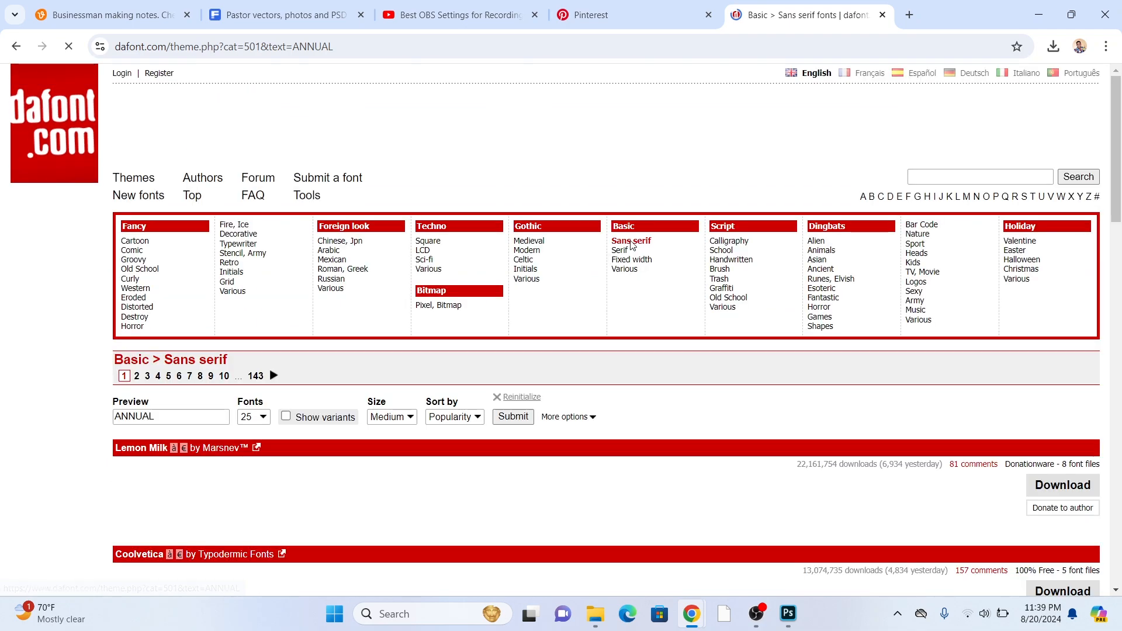
{"action": "scroll", "coordinate": [383, 300], "scroll_direction": "down", "scroll_amount": 5}
{"action": "scroll", "coordinate": [340, 302], "scroll_direction": "down", "scroll_amount": 12}
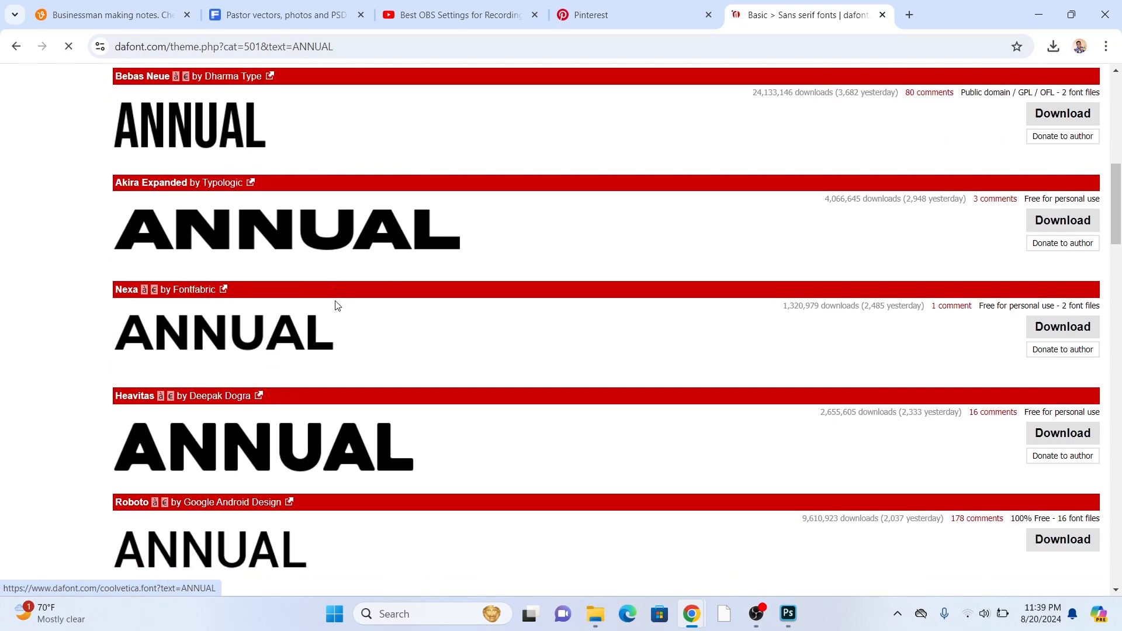
{"action": "scroll", "coordinate": [332, 315], "scroll_direction": "down", "scroll_amount": 12}
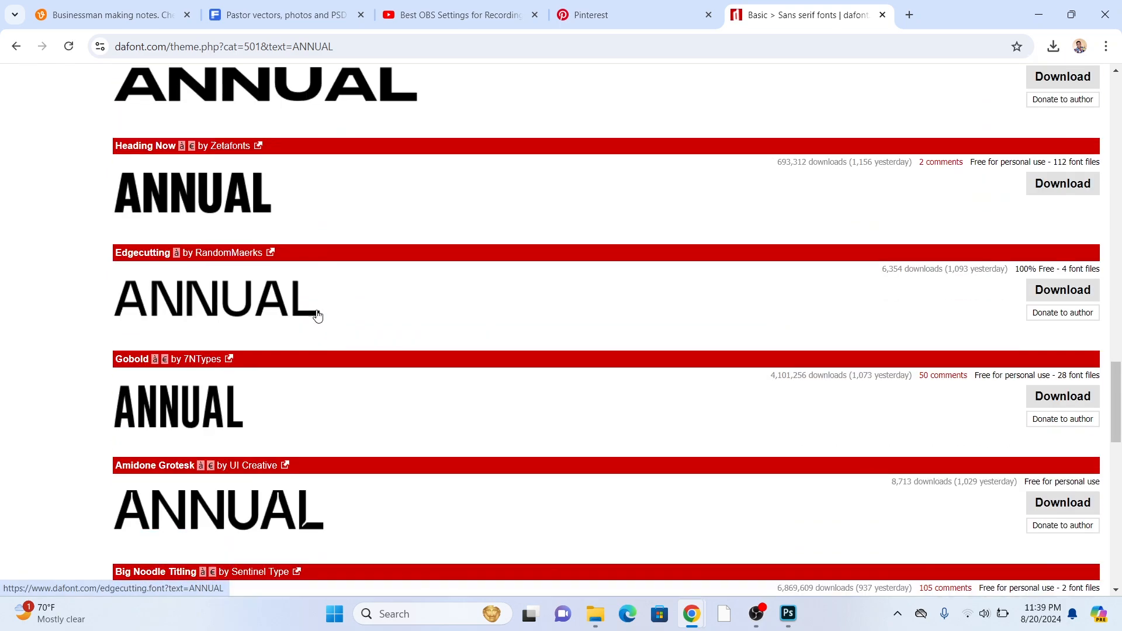
{"action": "left_click", "coordinate": [1043, 192]}
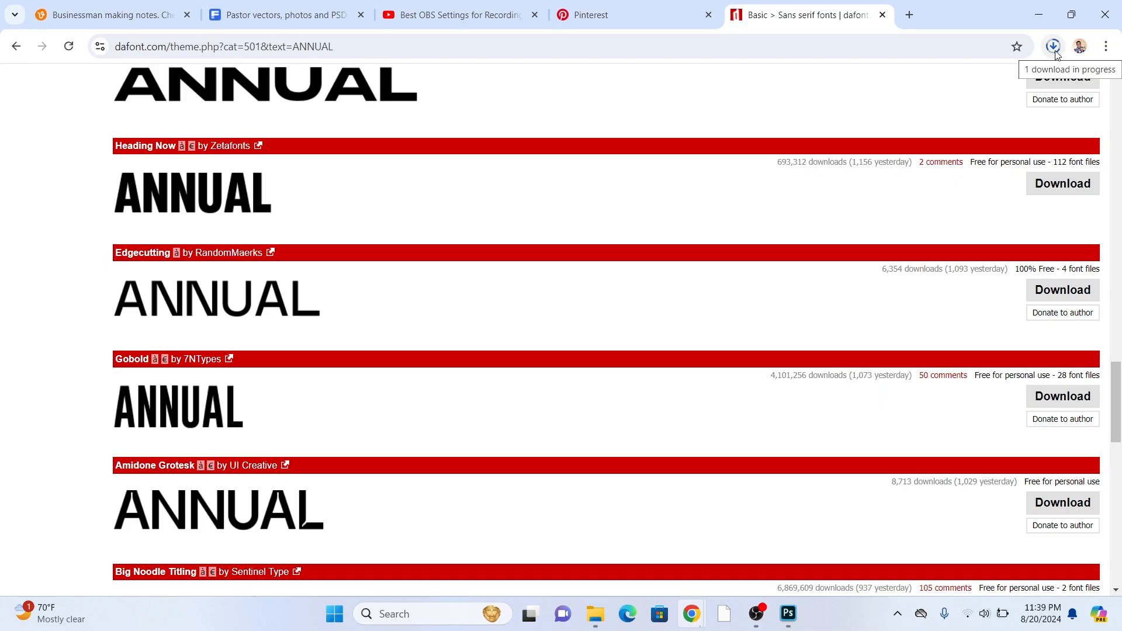
Show the downloaded heading_now.zip in its folder, open the archive and preview the HeadingNowTrial-01Thin font file
{"action": "left_click", "coordinate": [1054, 48]}
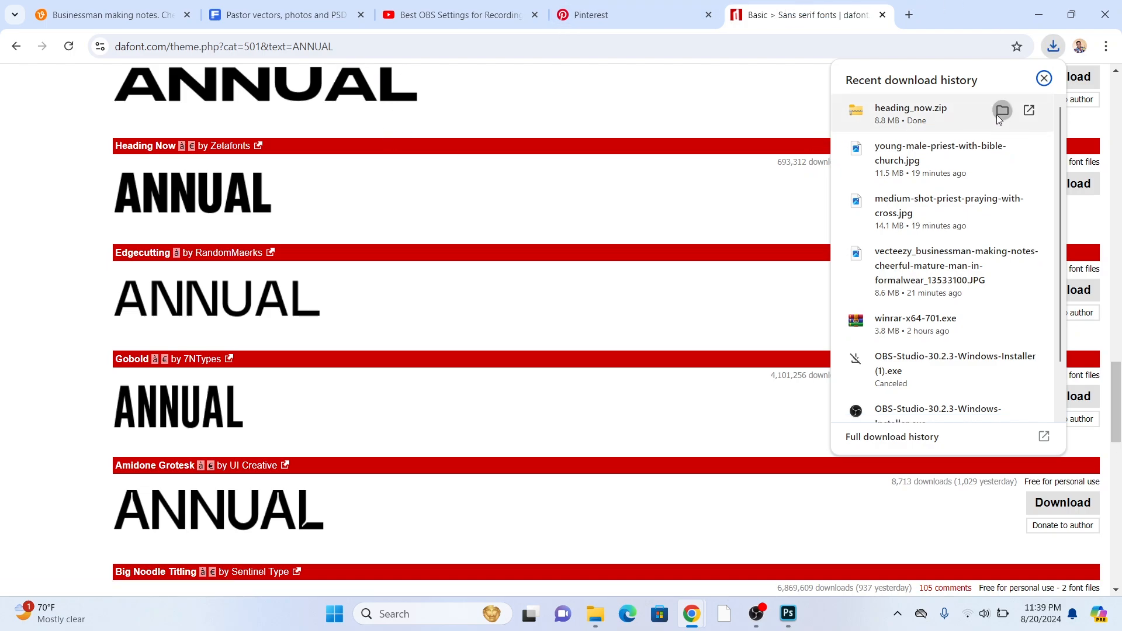
{"action": "left_click", "coordinate": [1001, 110]}
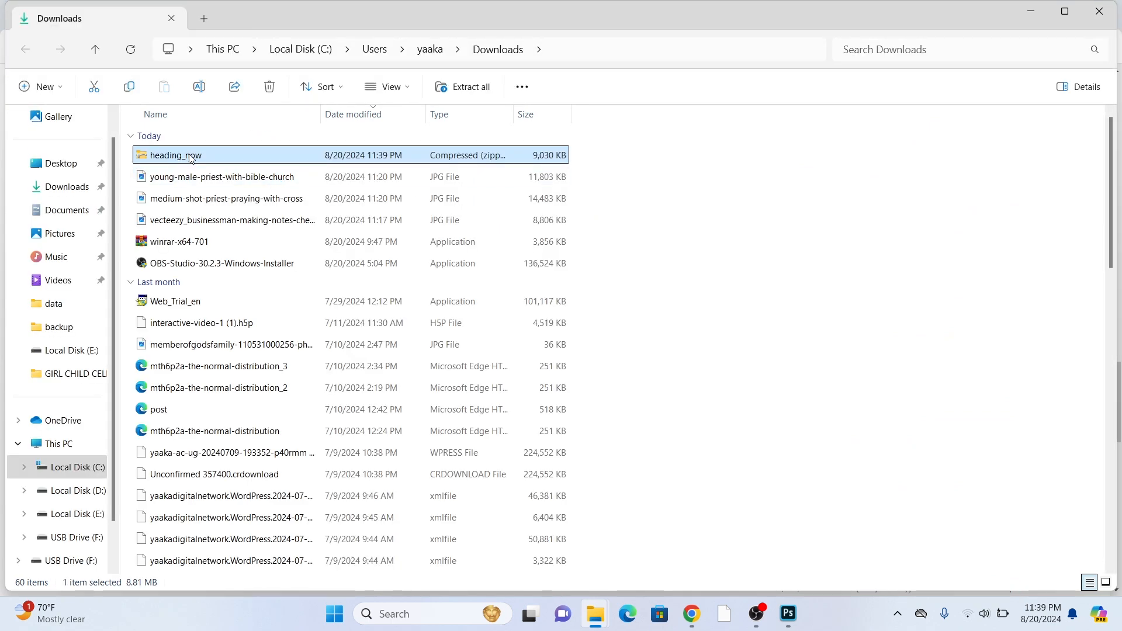
{"action": "double_click", "coordinate": [191, 158]}
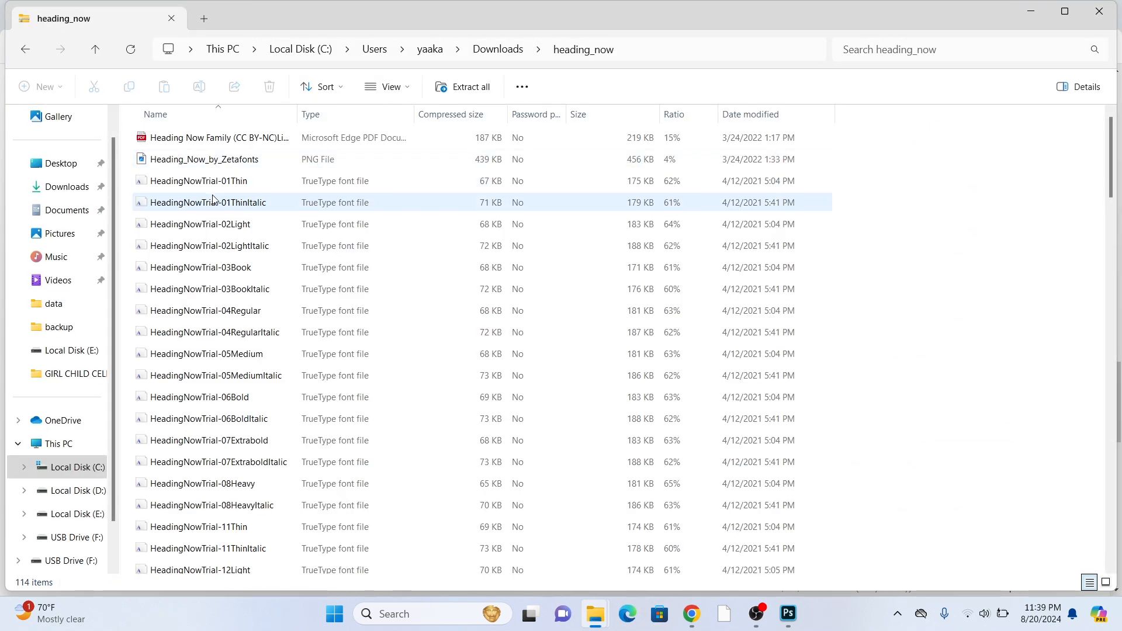
{"action": "double_click", "coordinate": [192, 185]}
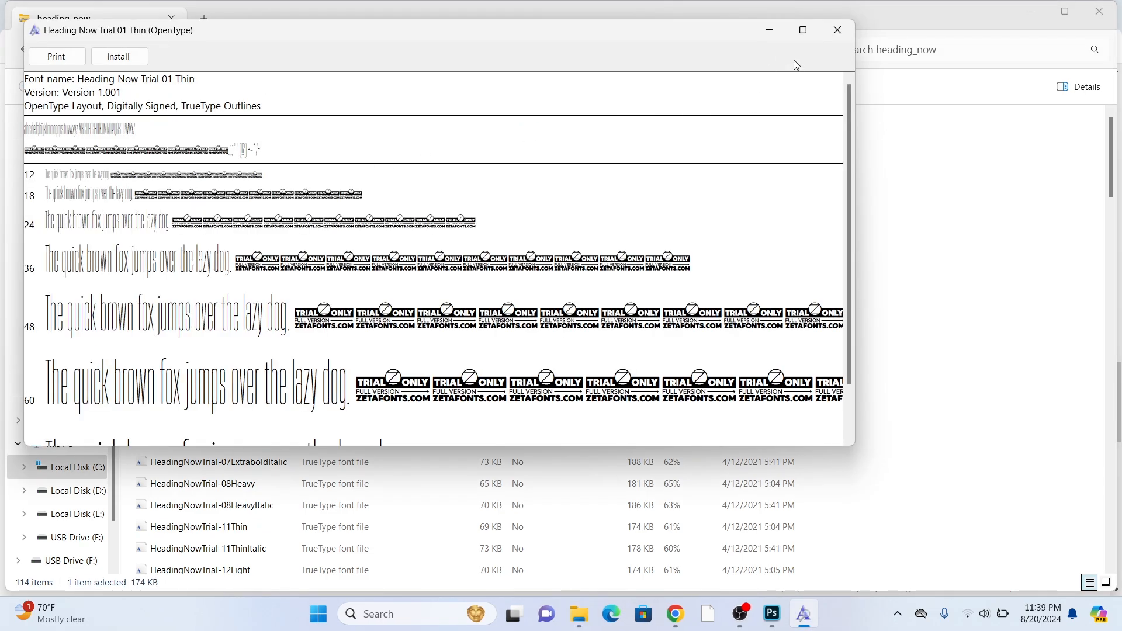
Close the Thin font preview, check the HeadingNowTrial-13BookItalic preview and return to the font file list
{"action": "left_click", "coordinate": [837, 30]}
{"action": "scroll", "coordinate": [175, 374], "scroll_direction": "down", "scroll_amount": 5}
{"action": "double_click", "coordinate": [175, 391]}
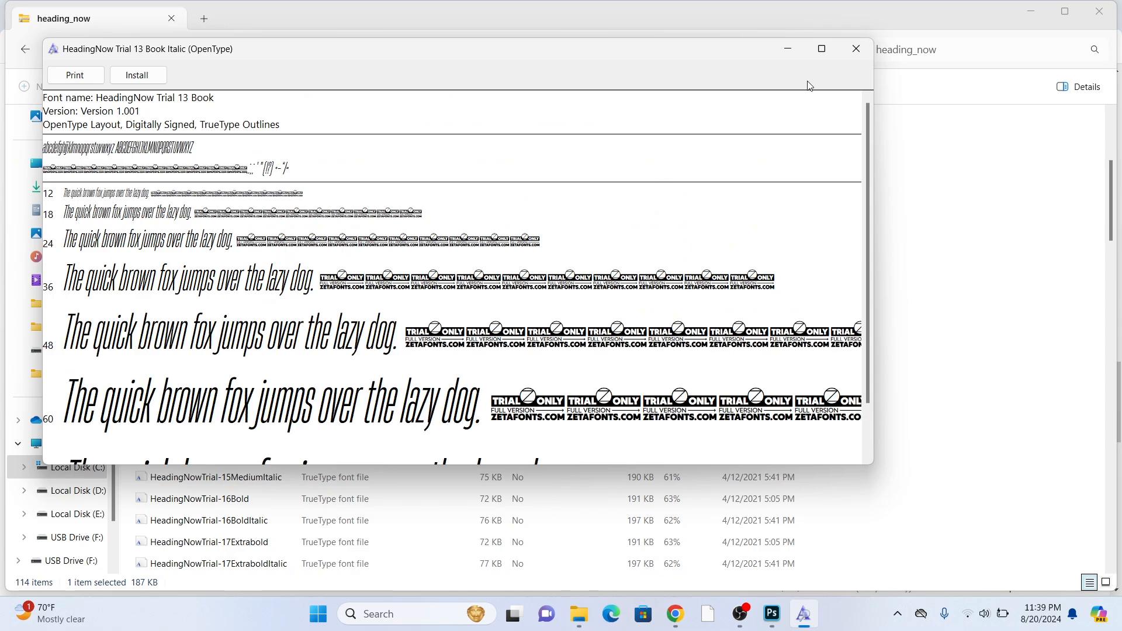
{"action": "left_click", "coordinate": [856, 49]}
{"action": "scroll", "coordinate": [278, 219], "scroll_direction": "up", "scroll_amount": 5}
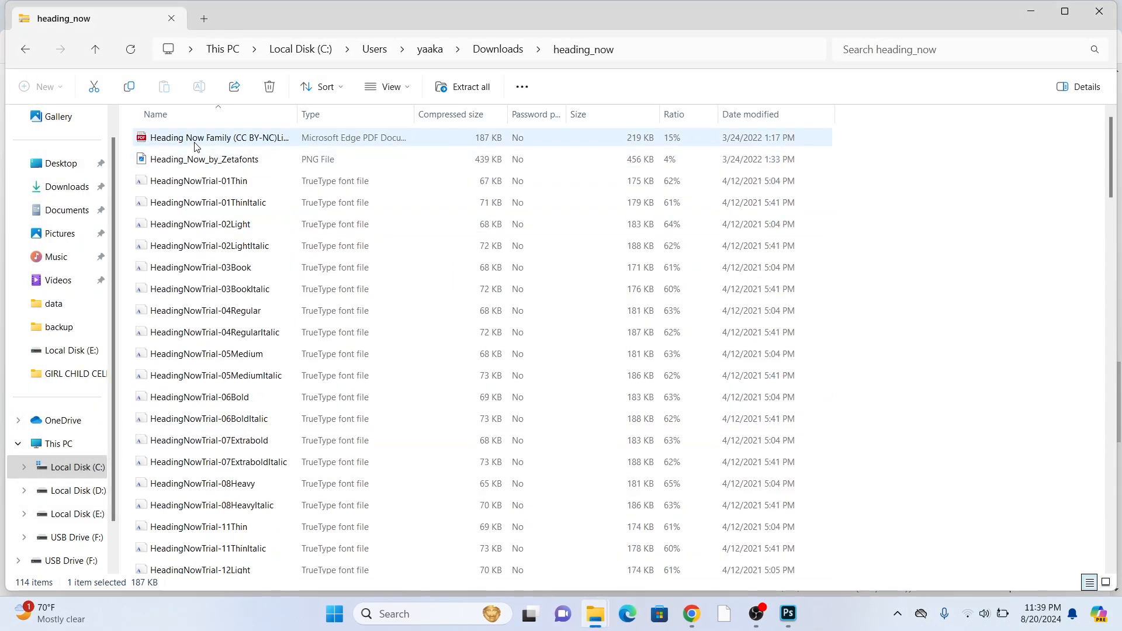
Open the HeadingNowTrial-46Bold font file and install it
{"action": "scroll", "coordinate": [195, 146], "scroll_direction": "down", "scroll_amount": 20}
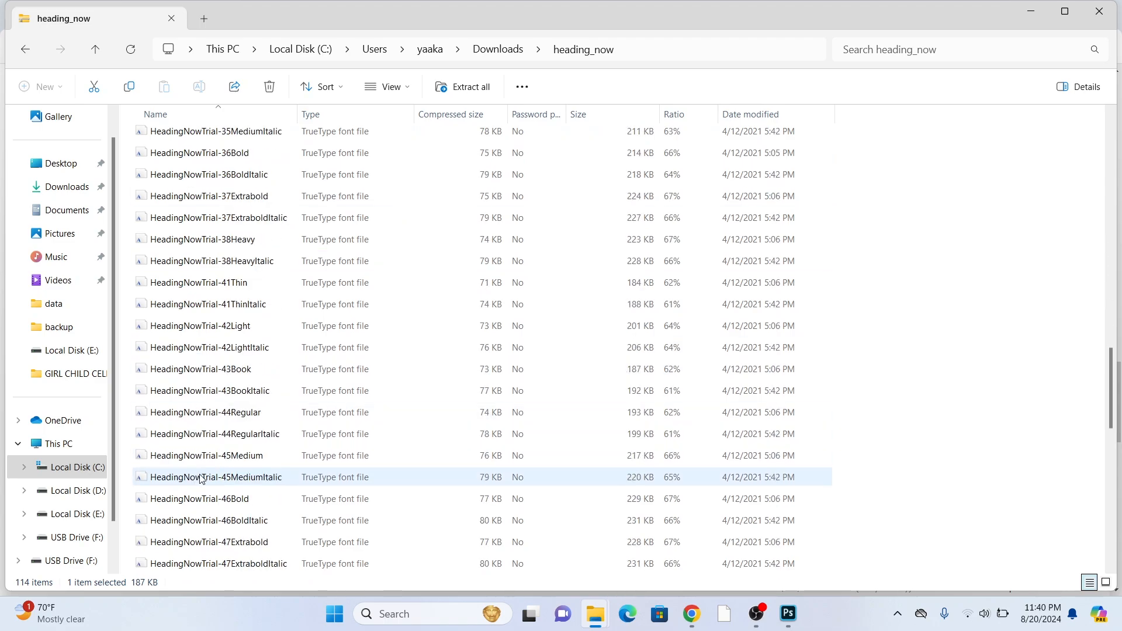
{"action": "double_click", "coordinate": [200, 500]}
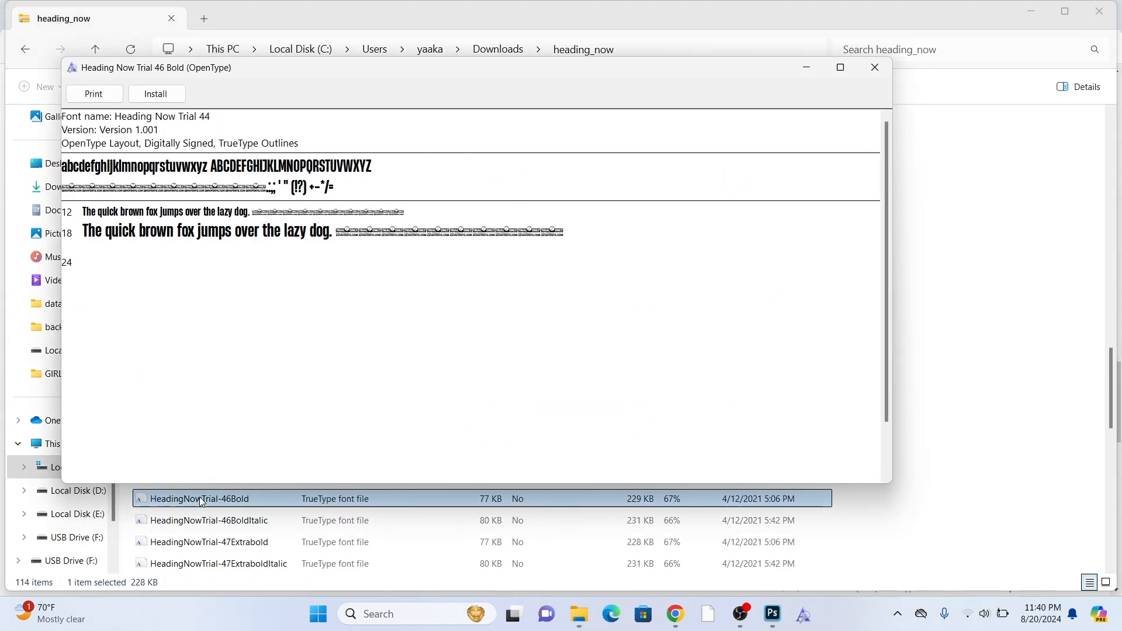
{"action": "left_click", "coordinate": [155, 97]}
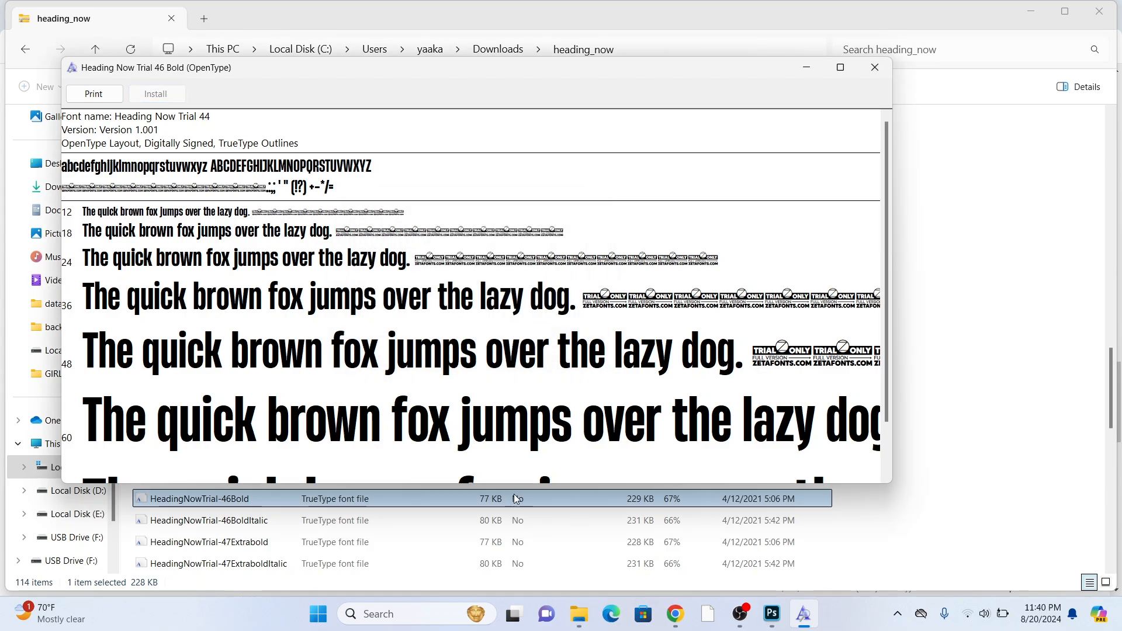
Switch to Photoshop and set the ANNUAL text's font to Heading Now Trial 46 Bold
{"action": "left_click", "coordinate": [773, 623]}
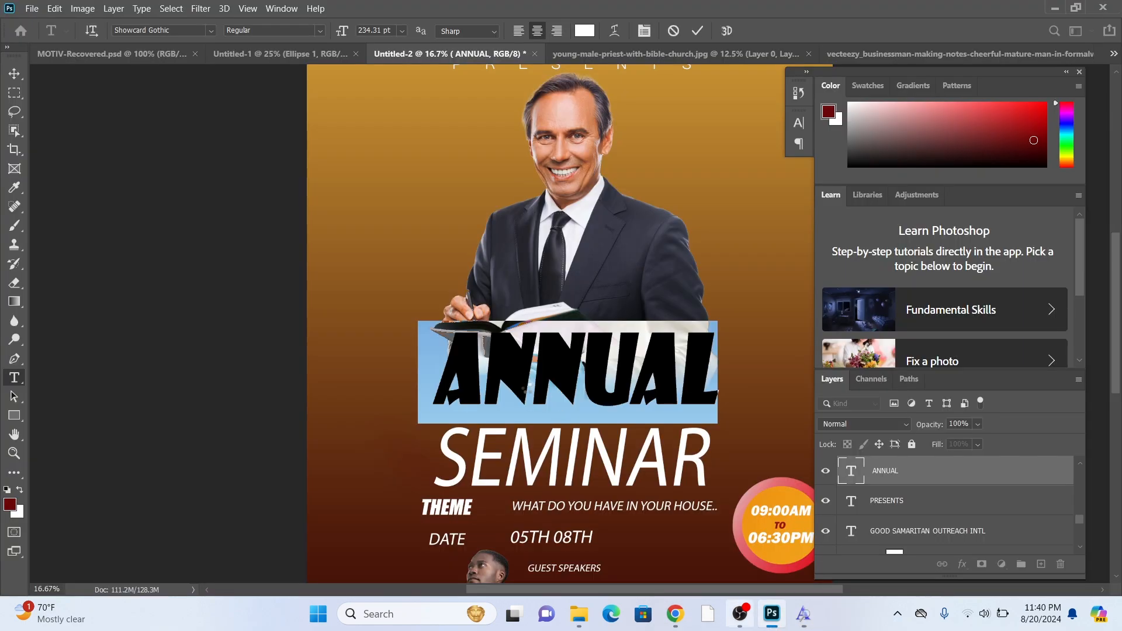
{"action": "left_click", "coordinate": [184, 30]}
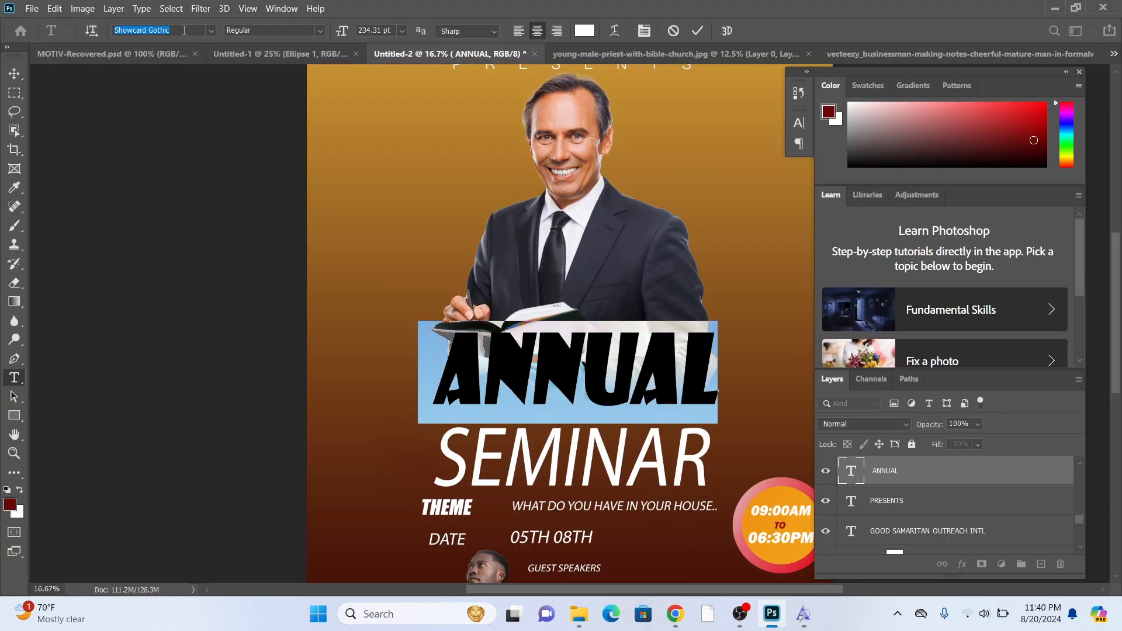
{"action": "type", "text": "he"}
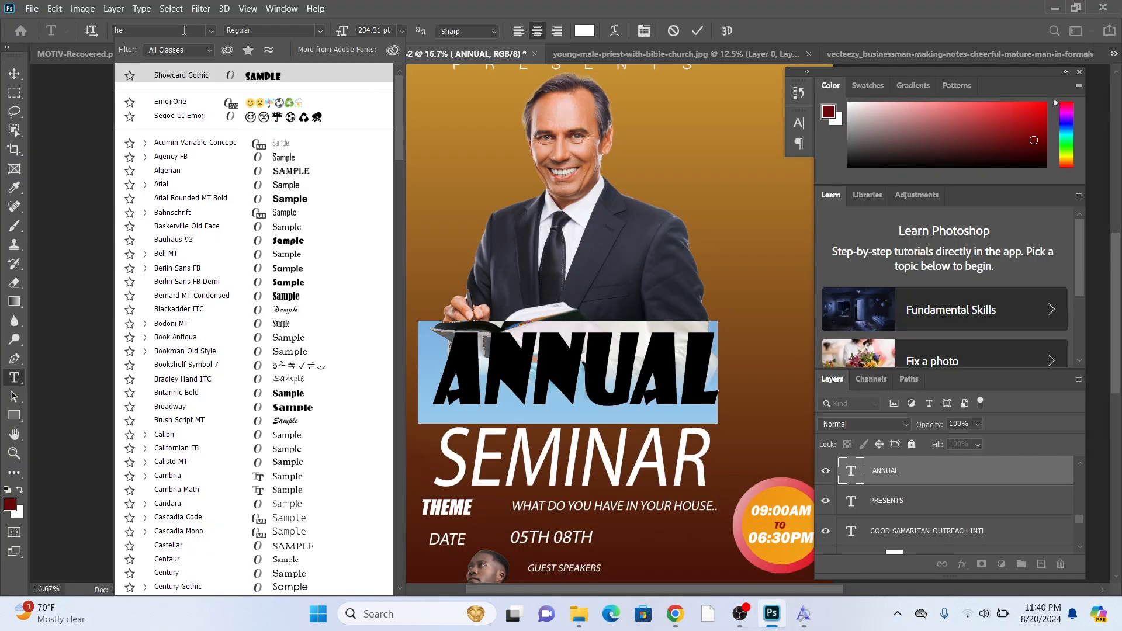
{"action": "type", "text": "as"}
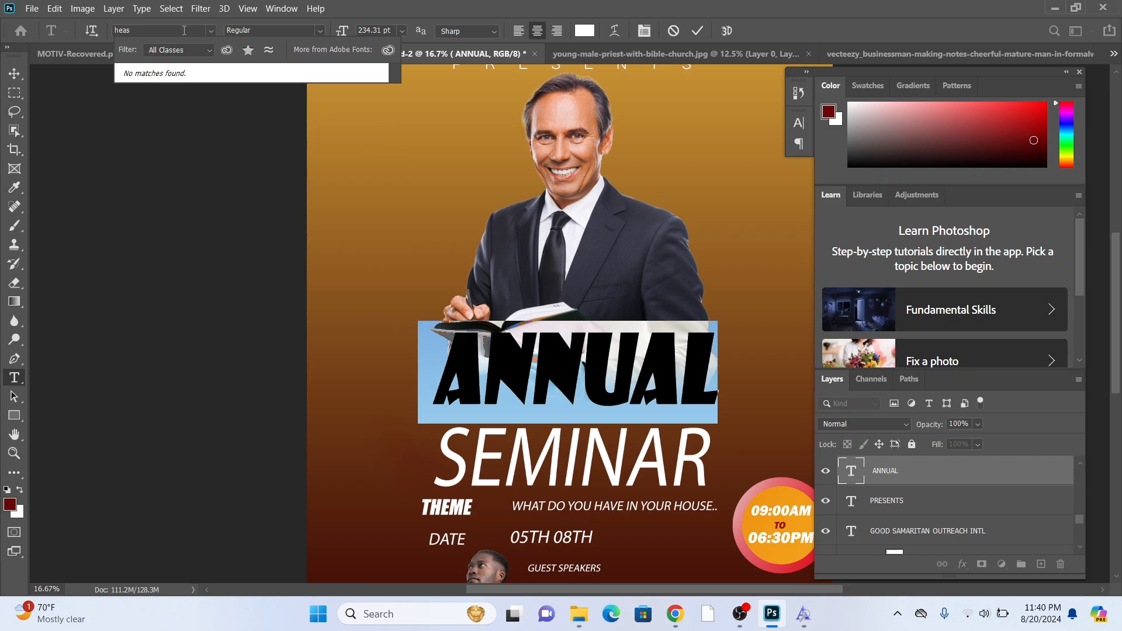
{"action": "key", "text": "BackSpace"}
{"action": "key", "text": "BackSpace"}
{"action": "key", "text": "BackSpace"}
{"action": "key", "text": "BackSpace"}
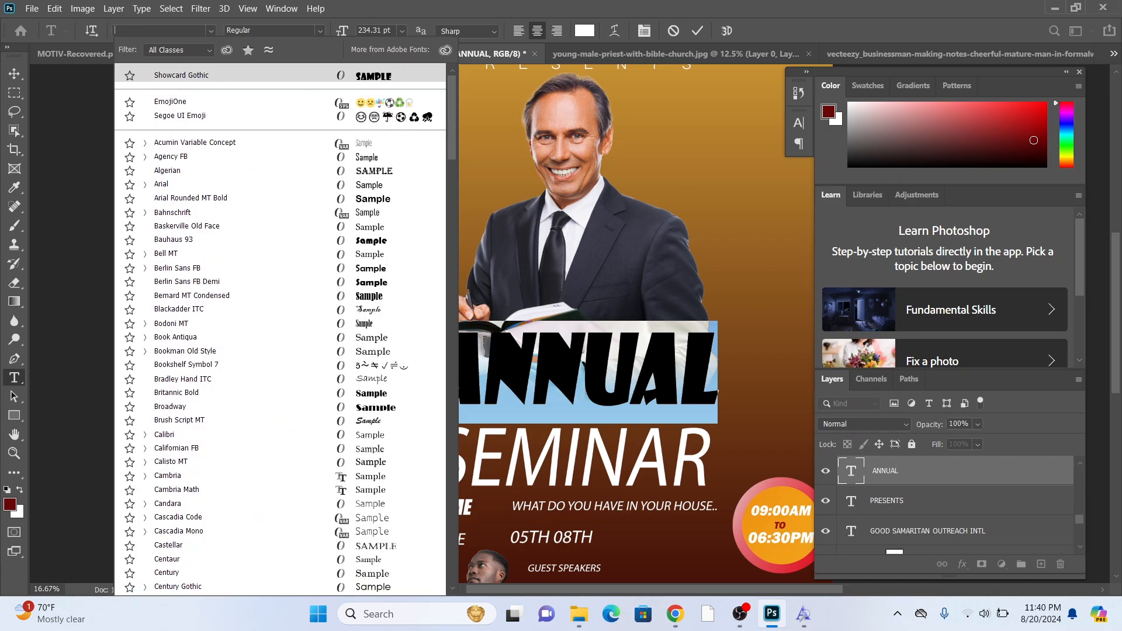
{"action": "type", "text": "Hea"}
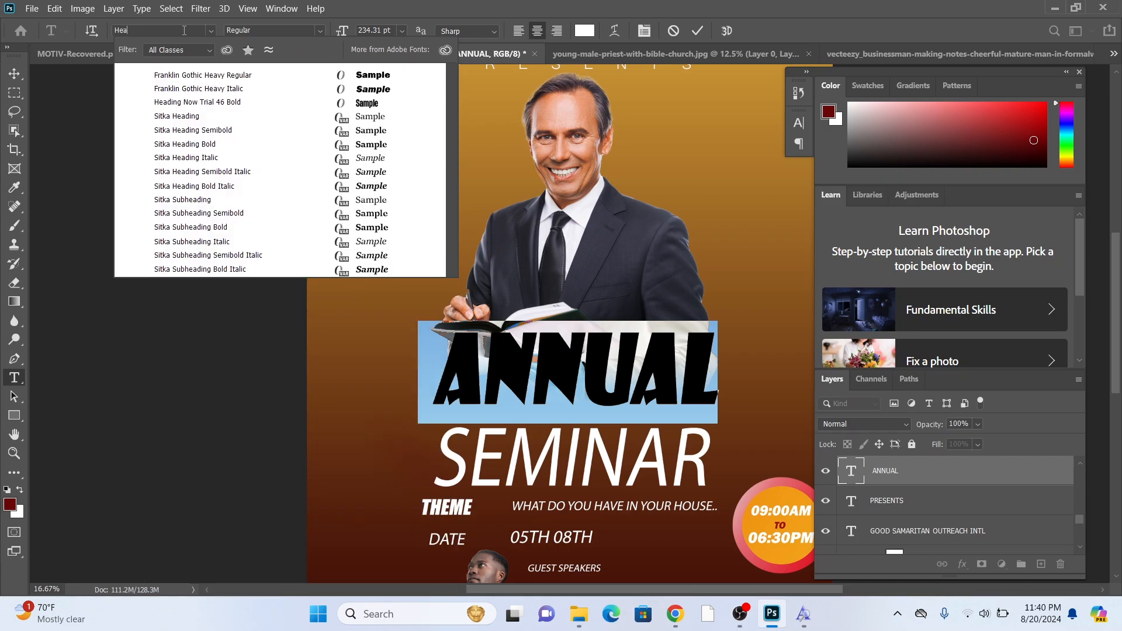
{"action": "type", "text": "d"}
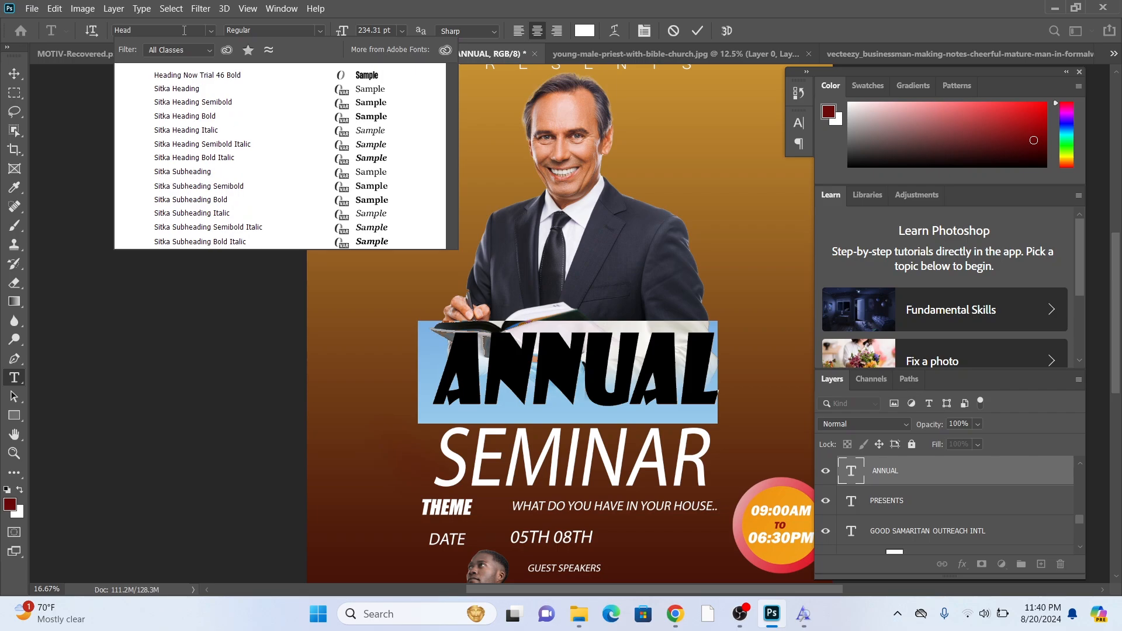
{"action": "left_click", "coordinate": [185, 75]}
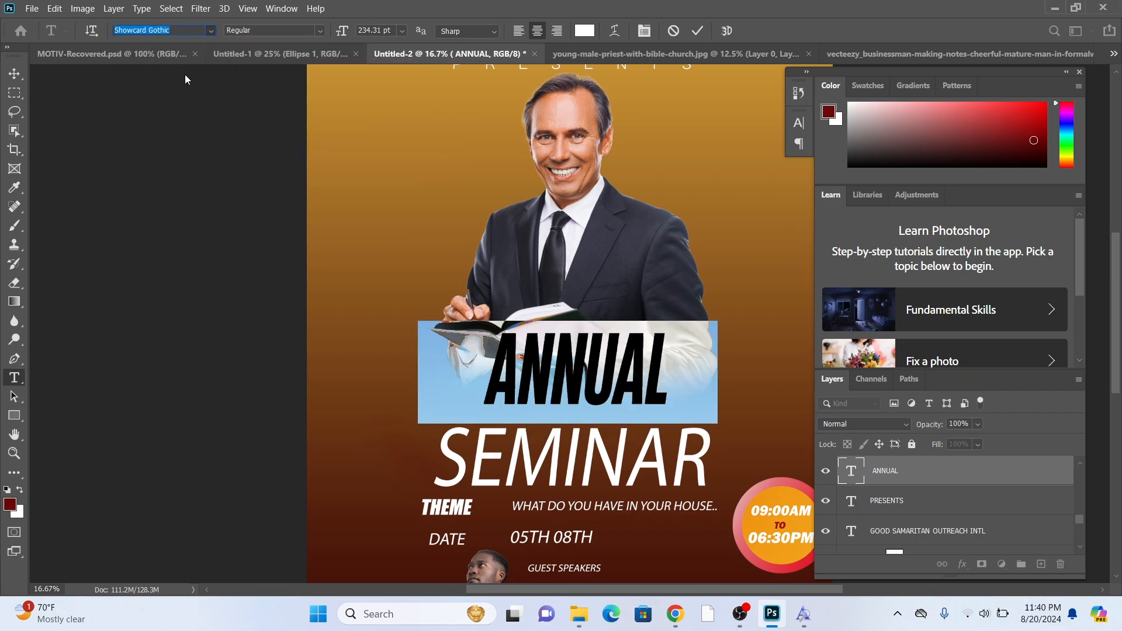
{"action": "left_click", "coordinate": [14, 75]}
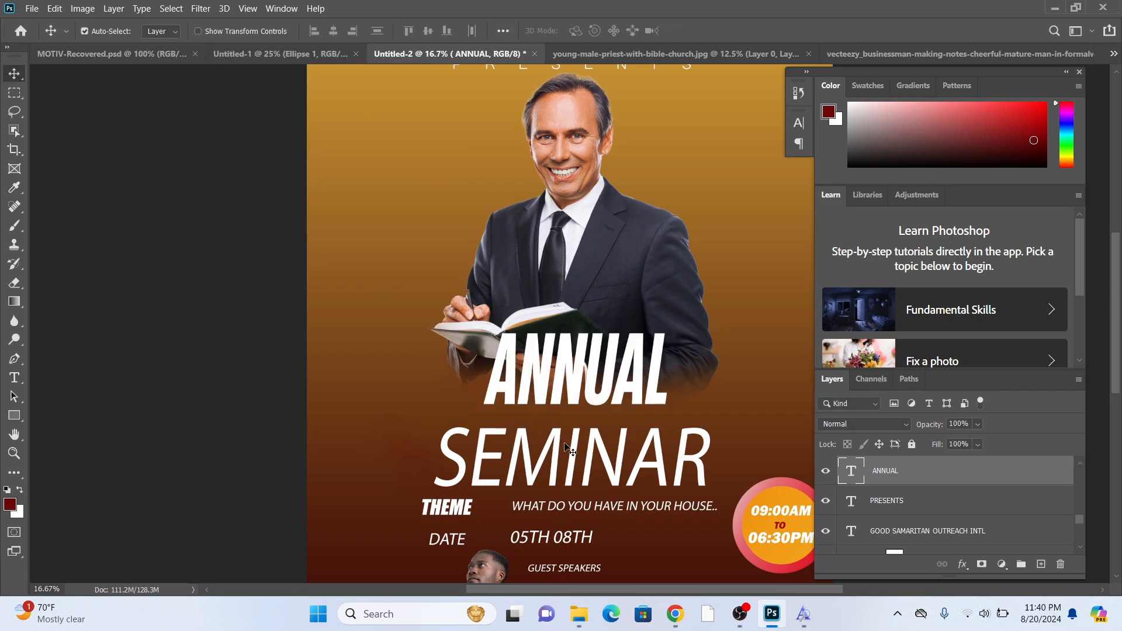
Scale the ANNUAL text to about 113.63% and centre it above SEMINAR
{"action": "key", "text": "ctrl+t"}
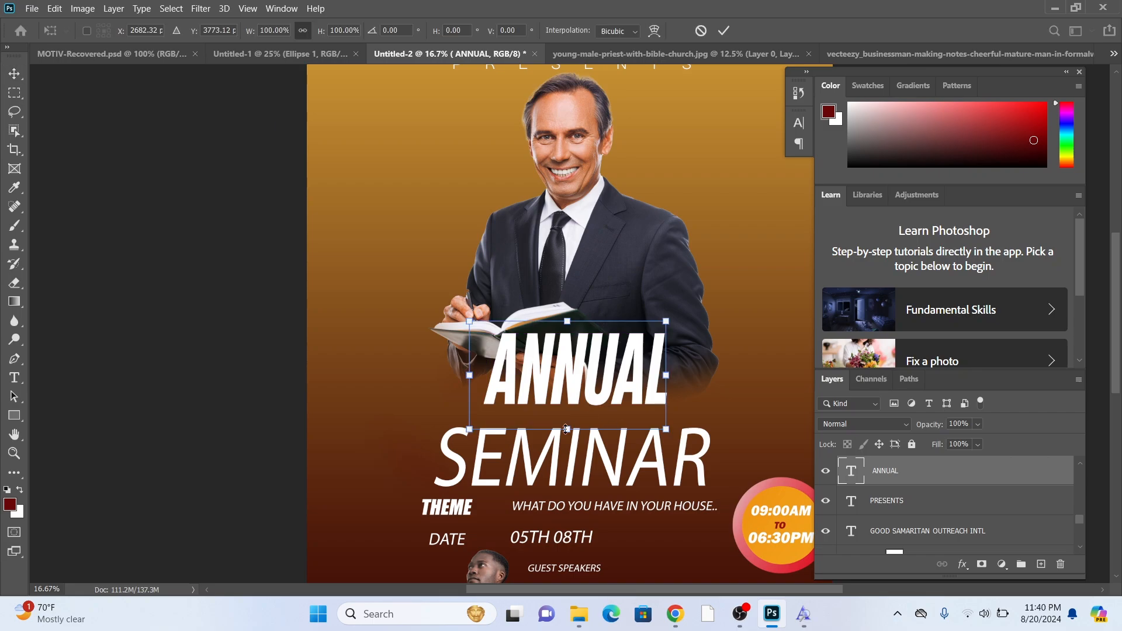
{"action": "left_click_drag", "start_coordinate": [462, 430], "coordinate": [437, 444]}
{"action": "left_click", "coordinate": [9, 73]}
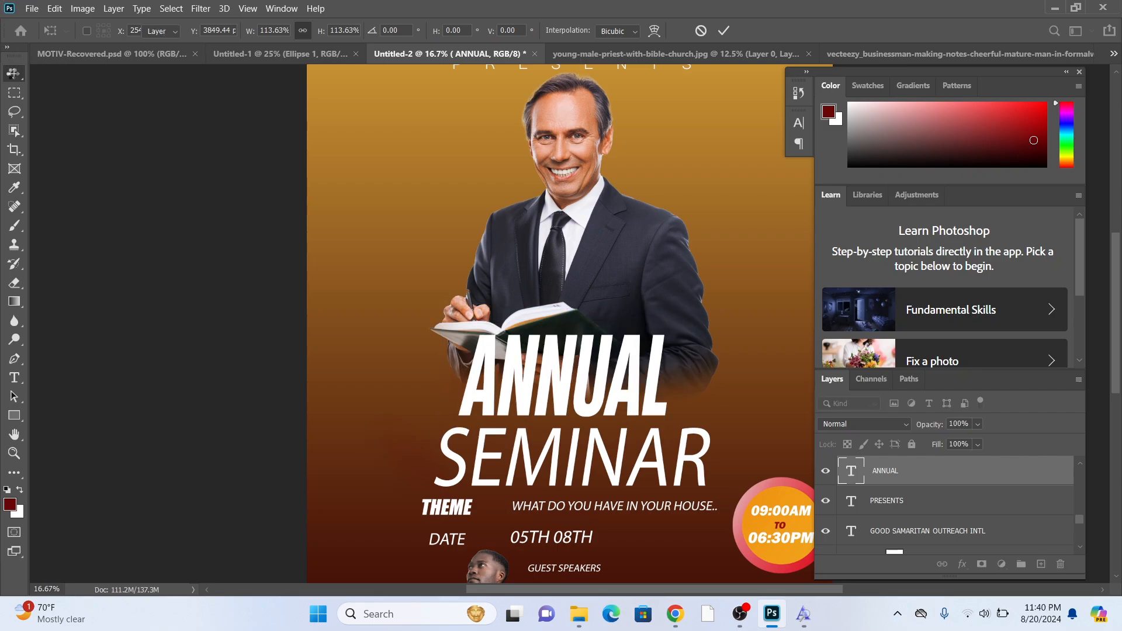
{"action": "mouse_move", "coordinate": [572, 414]}
{"action": "left_mouse_down"}
{"action": "mouse_move", "coordinate": [573, 369]}
{"action": "mouse_move", "coordinate": [584, 409]}
{"action": "left_mouse_up"}
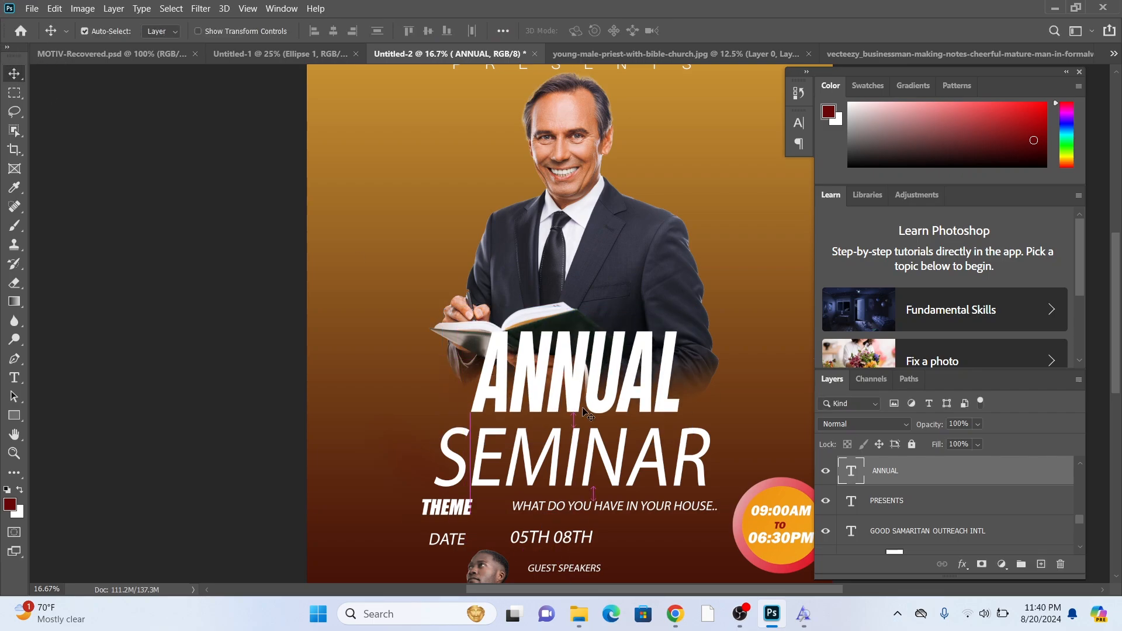
Set the SEMINAR text's font to Heading Now Trial 46 Bold
{"action": "double_click", "coordinate": [579, 444]}
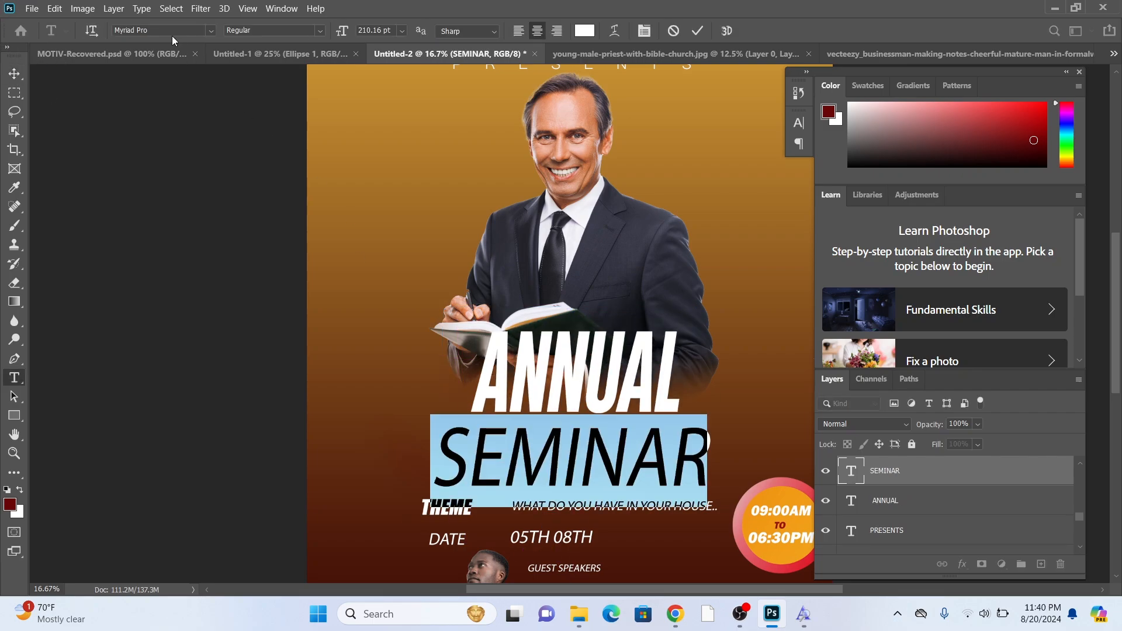
{"action": "left_click", "coordinate": [170, 32]}
{"action": "type", "text": "h"}
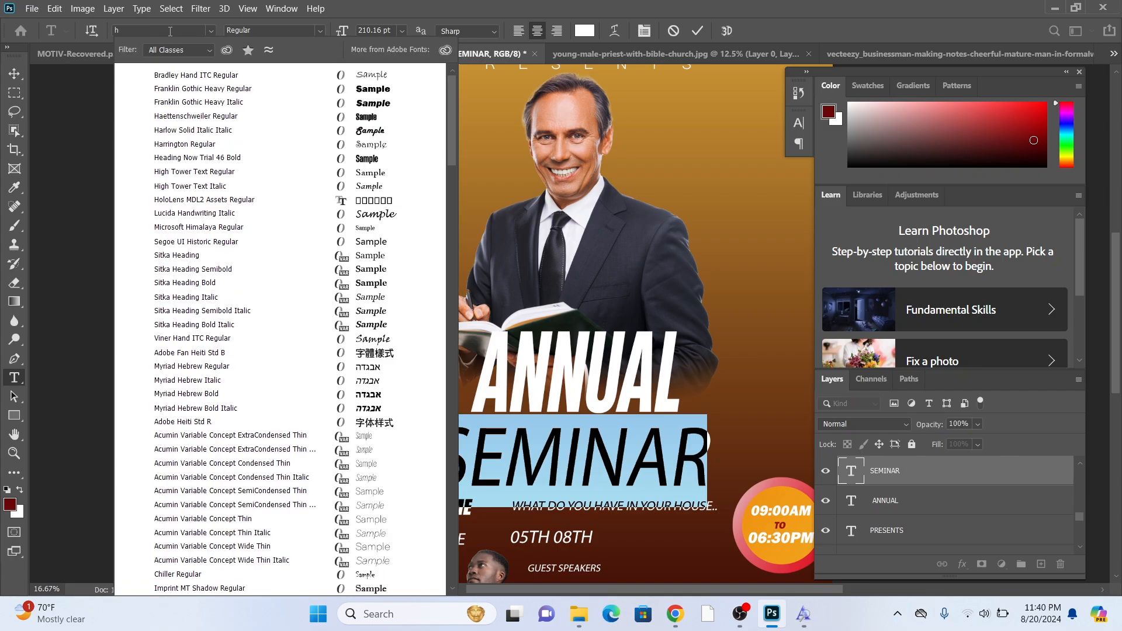
{"action": "type", "text": "E"}
{"action": "key", "text": "BackSpace"}
{"action": "type", "text": "ea"}
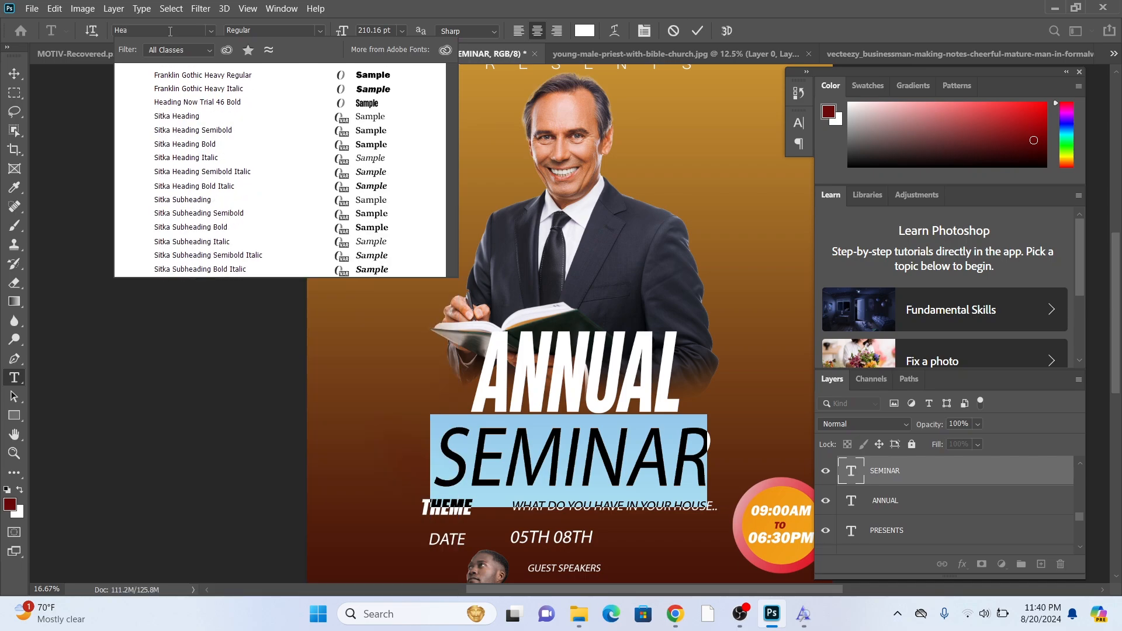
{"action": "type", "text": "ding"}
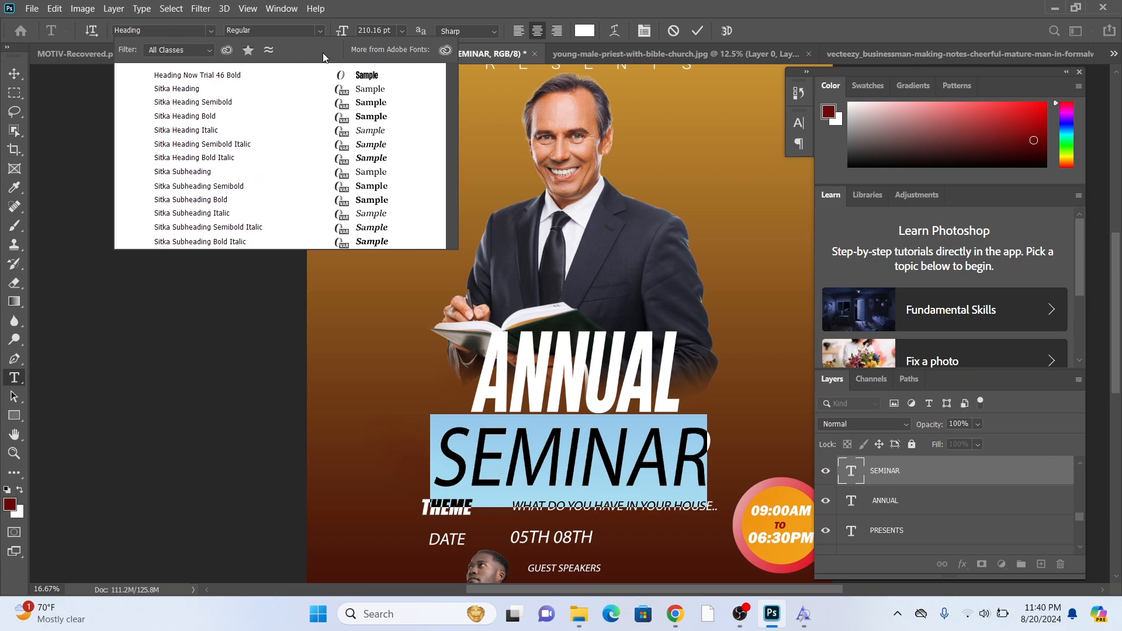
{"action": "left_click", "coordinate": [357, 74]}
{"action": "left_click", "coordinate": [14, 73]}
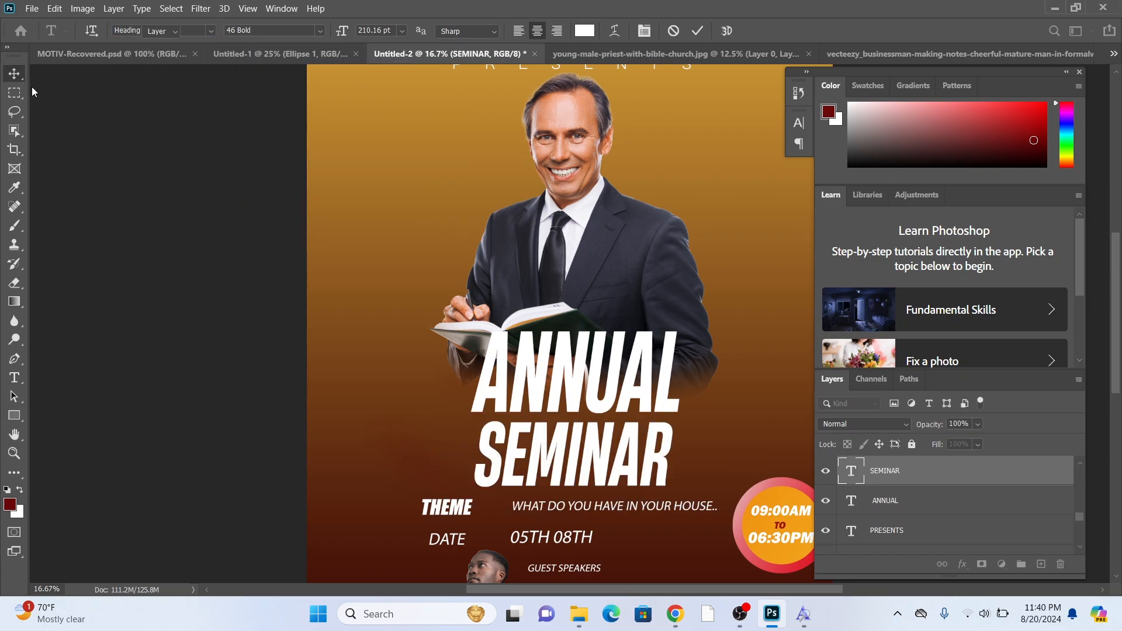
Align SEMINAR beneath the left edge of ANNUAL and nudge the main portrait slightly down and left
{"action": "left_click_drag", "start_coordinate": [550, 435], "coordinate": [542, 436]}
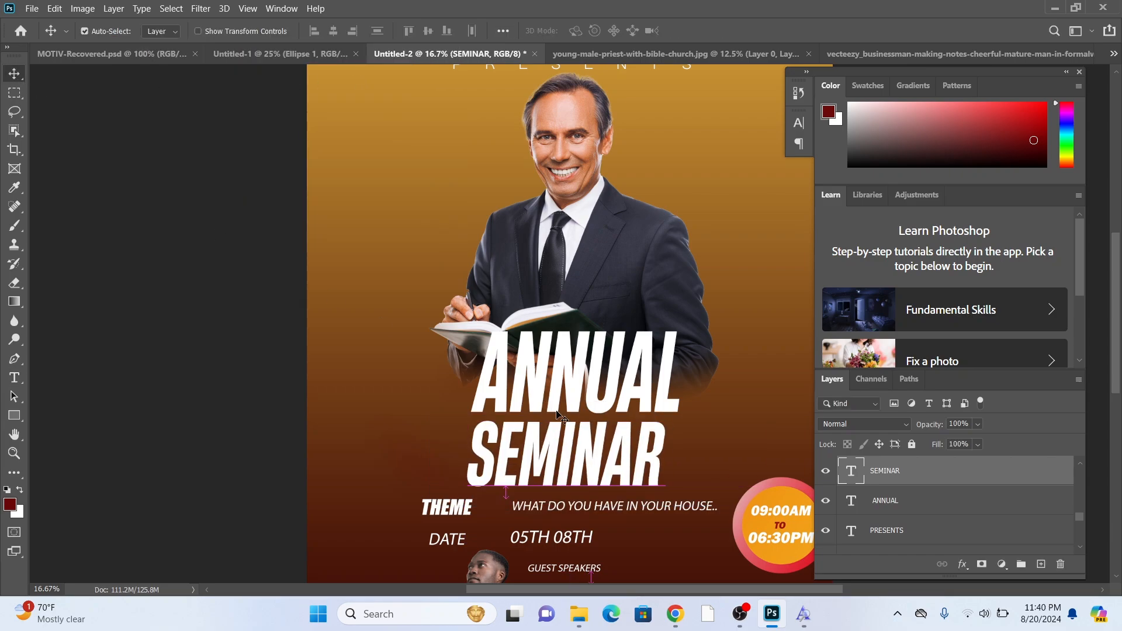
{"action": "scroll", "coordinate": [558, 323], "scroll_direction": "down", "scroll_amount": 2}
{"action": "scroll", "coordinate": [558, 323], "scroll_direction": "up", "scroll_amount": 3}
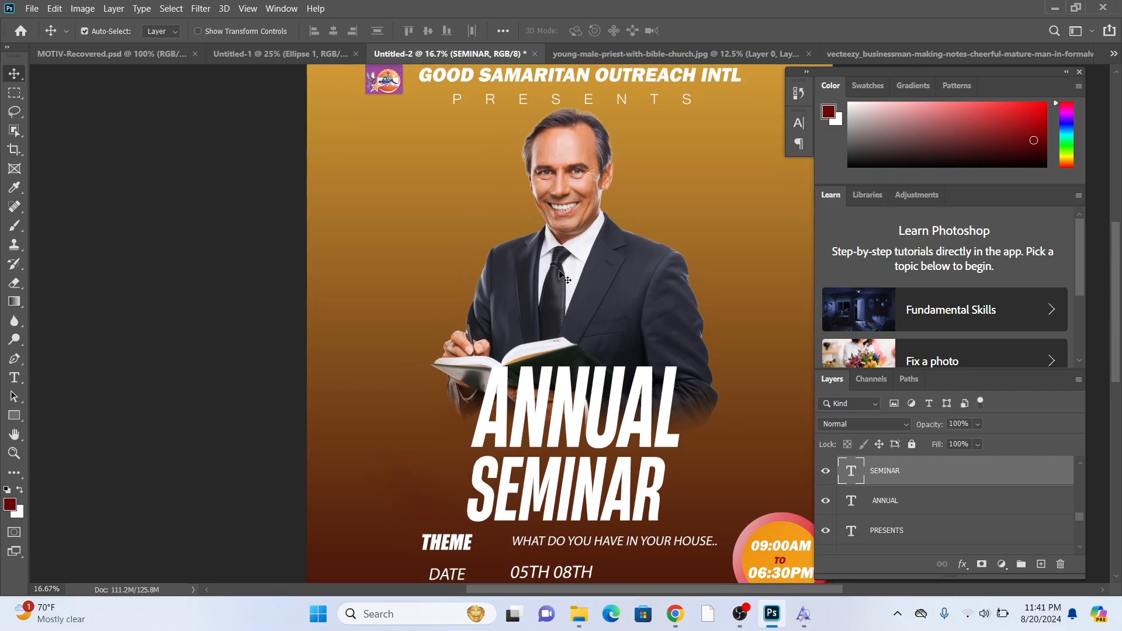
{"action": "left_click_drag", "start_coordinate": [563, 244], "coordinate": [558, 252]}
{"action": "scroll", "coordinate": [586, 330], "scroll_direction": "down", "scroll_amount": 3}
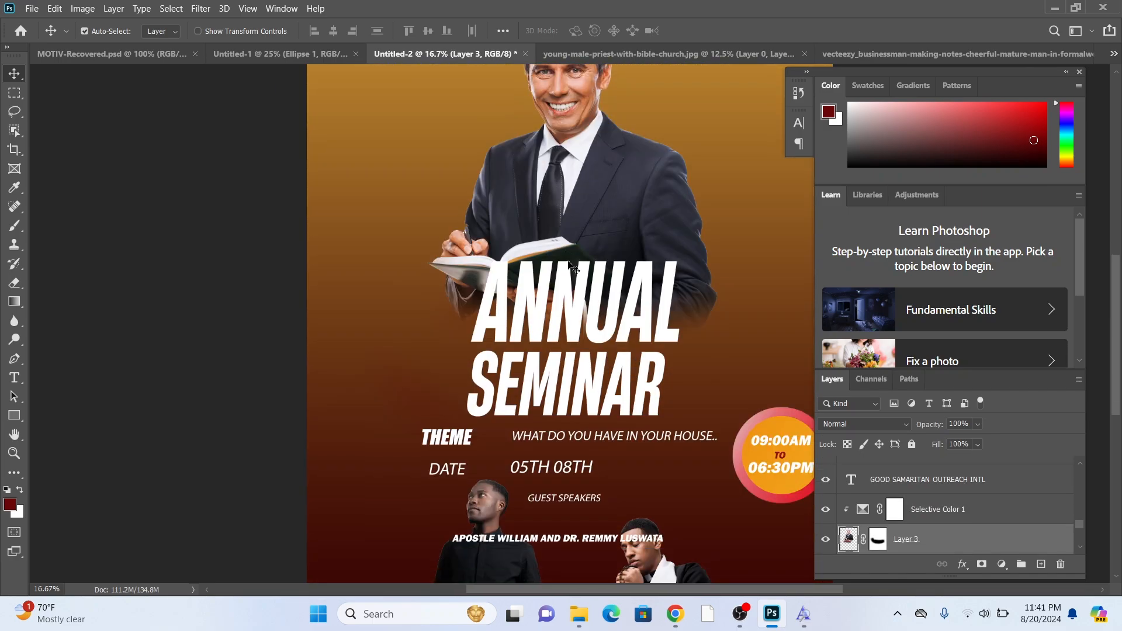
{"action": "left_click_drag", "start_coordinate": [586, 337], "coordinate": [586, 338]}
Move the time badge up beside the ANNUAL SEMINAR title and spread the two guest speaker photos toward the poster's lower corners
{"action": "scroll", "coordinate": [584, 330], "scroll_direction": "down", "scroll_amount": 1}
{"action": "left_click_drag", "start_coordinate": [753, 353], "coordinate": [722, 259]}
{"action": "scroll", "coordinate": [650, 321], "scroll_direction": "down", "scroll_amount": 1}
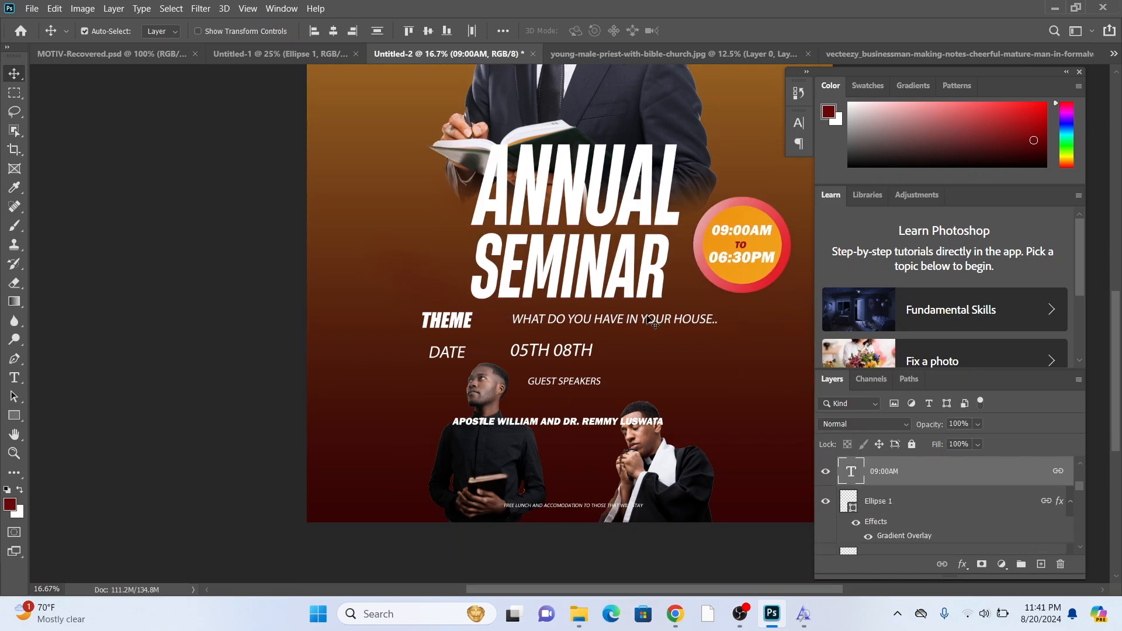
{"action": "left_click_drag", "start_coordinate": [475, 478], "coordinate": [388, 483]}
{"action": "left_click_drag", "start_coordinate": [735, 454], "coordinate": [799, 442]}
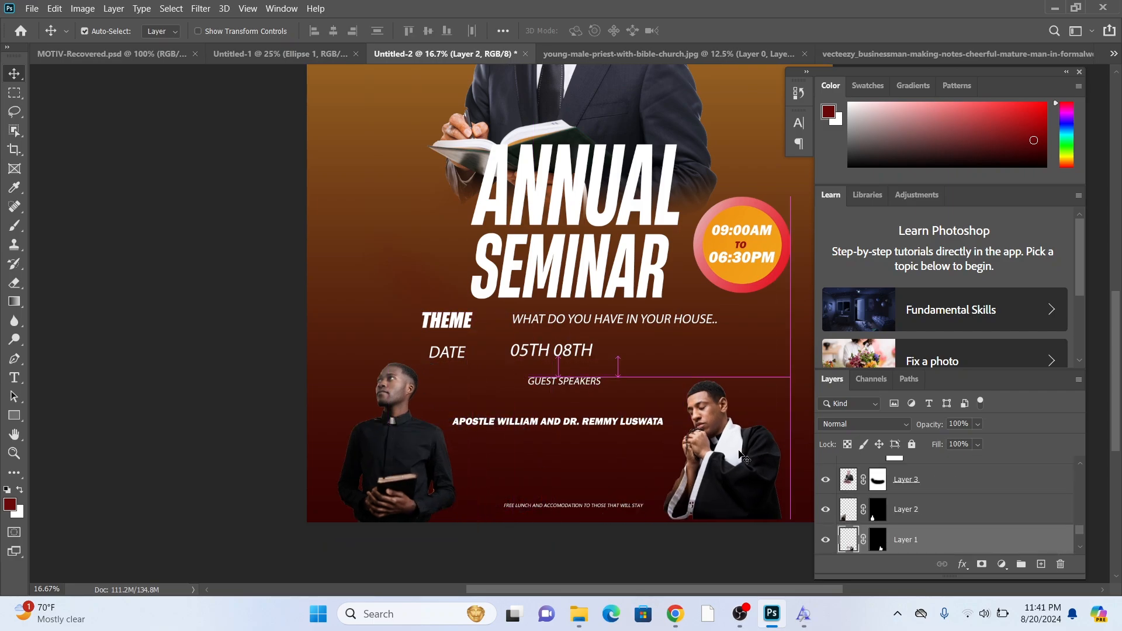
Lower the 05TH 08TH and DATE texts to the GUEST SPEAKERS line and shift THEME slightly down
{"action": "scroll", "coordinate": [672, 439], "scroll_direction": "up", "scroll_amount": 1}
{"action": "scroll", "coordinate": [569, 429], "scroll_direction": "up", "scroll_amount": 1}
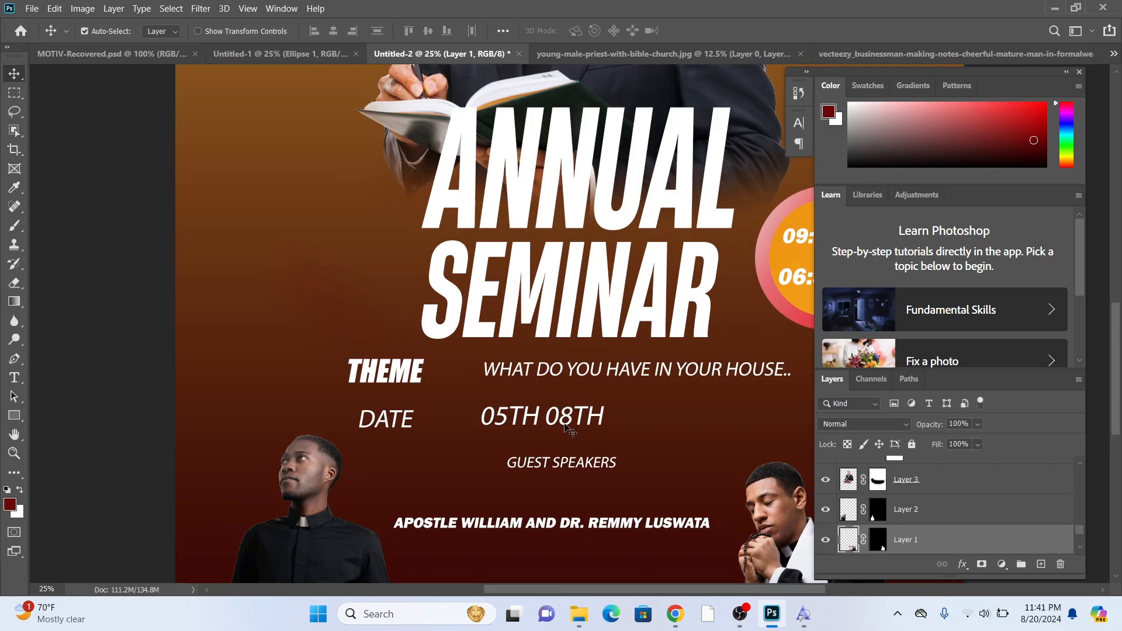
{"action": "scroll", "coordinate": [517, 357], "scroll_direction": "down", "scroll_amount": 1}
{"action": "left_click_drag", "start_coordinate": [562, 417], "coordinate": [563, 451]}
{"action": "left_click_drag", "start_coordinate": [542, 369], "coordinate": [544, 432]}
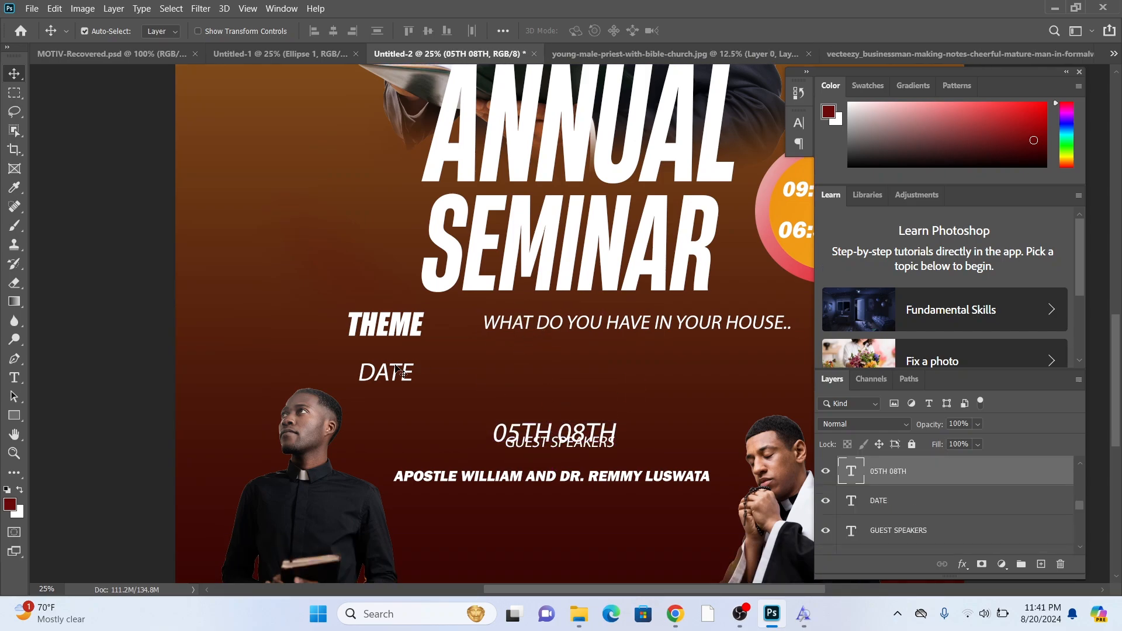
{"action": "left_click_drag", "start_coordinate": [383, 377], "coordinate": [393, 438]}
{"action": "left_click", "coordinate": [379, 334]}
{"action": "mouse_move", "coordinate": [378, 335]}
{"action": "left_mouse_down"}
{"action": "mouse_move", "coordinate": [382, 353]}
{"action": "mouse_move", "coordinate": [329, 367]}
{"action": "mouse_move", "coordinate": [392, 353]}
{"action": "left_mouse_up"}
Draw a black rectangle of about 805 × 309 px over the THEME text
{"action": "left_click", "coordinate": [18, 76]}
{"action": "left_click", "coordinate": [14, 416]}
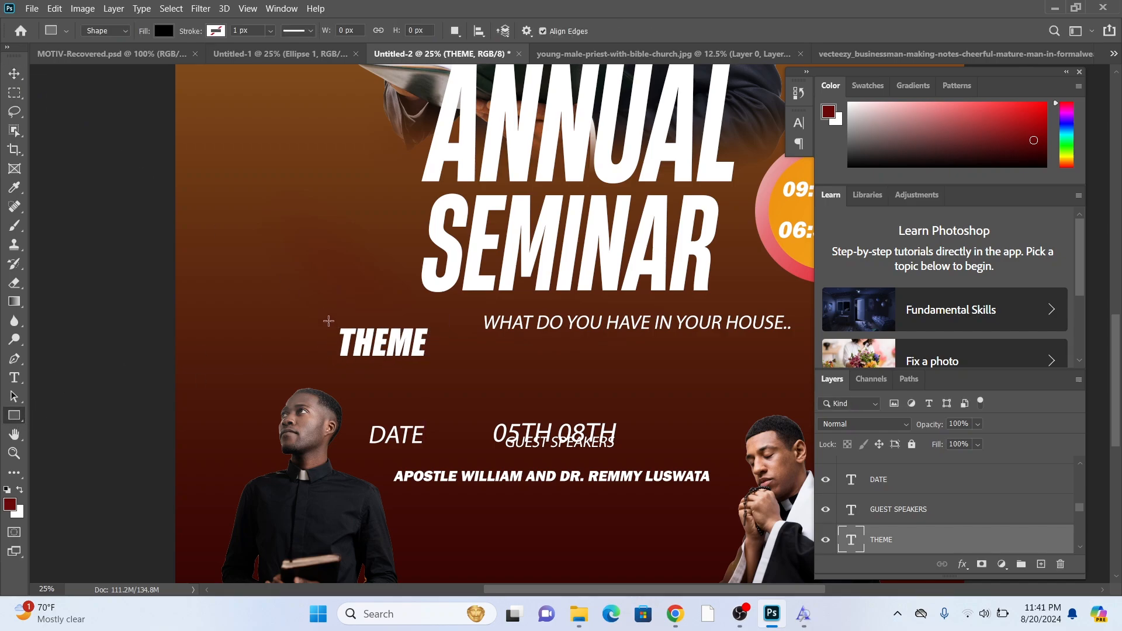
{"action": "left_click_drag", "start_coordinate": [327, 320], "coordinate": [444, 366]}
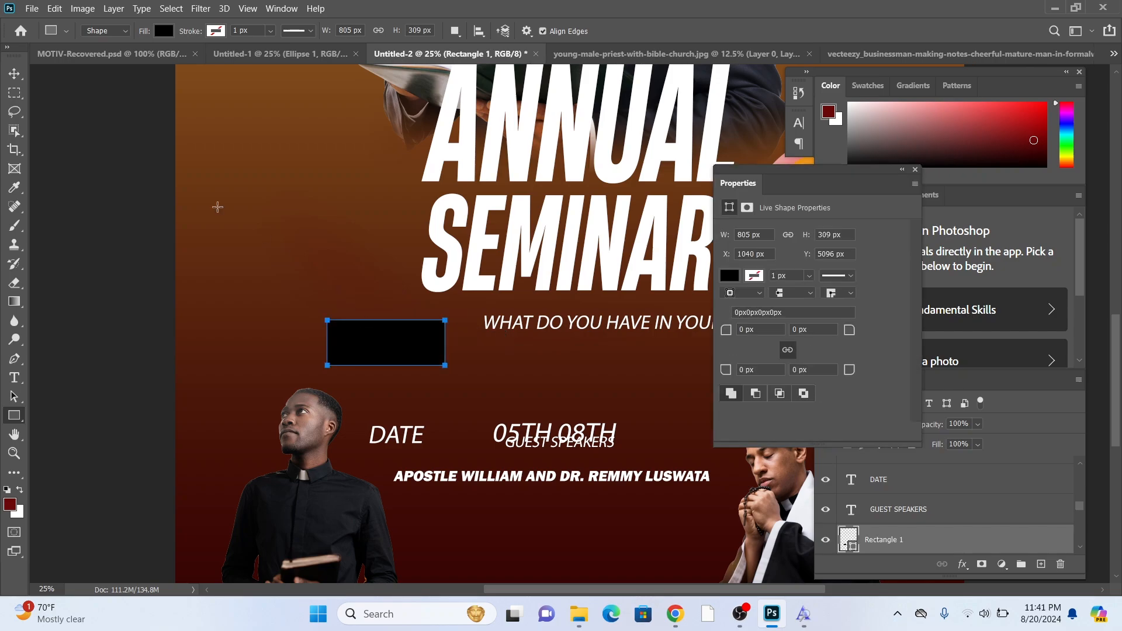
{"action": "left_click", "coordinate": [13, 77]}
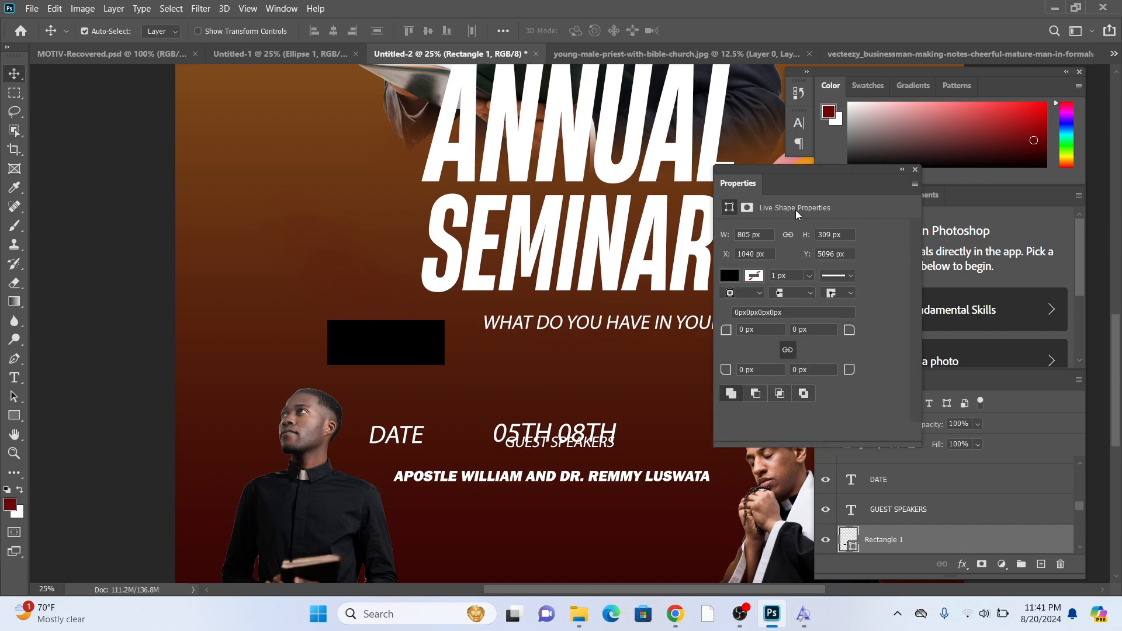
{"action": "left_click", "coordinate": [997, 401]}
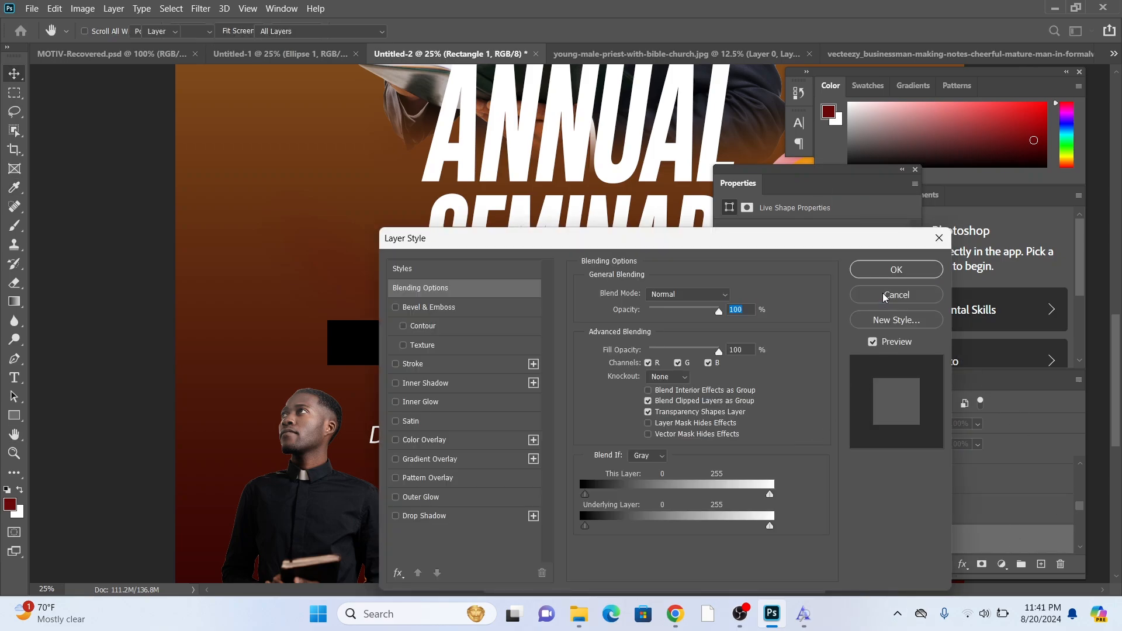
{"action": "left_click", "coordinate": [883, 295]}
{"action": "key", "text": "ctrl+minus"}
{"action": "key", "text": "ctrl+minus"}
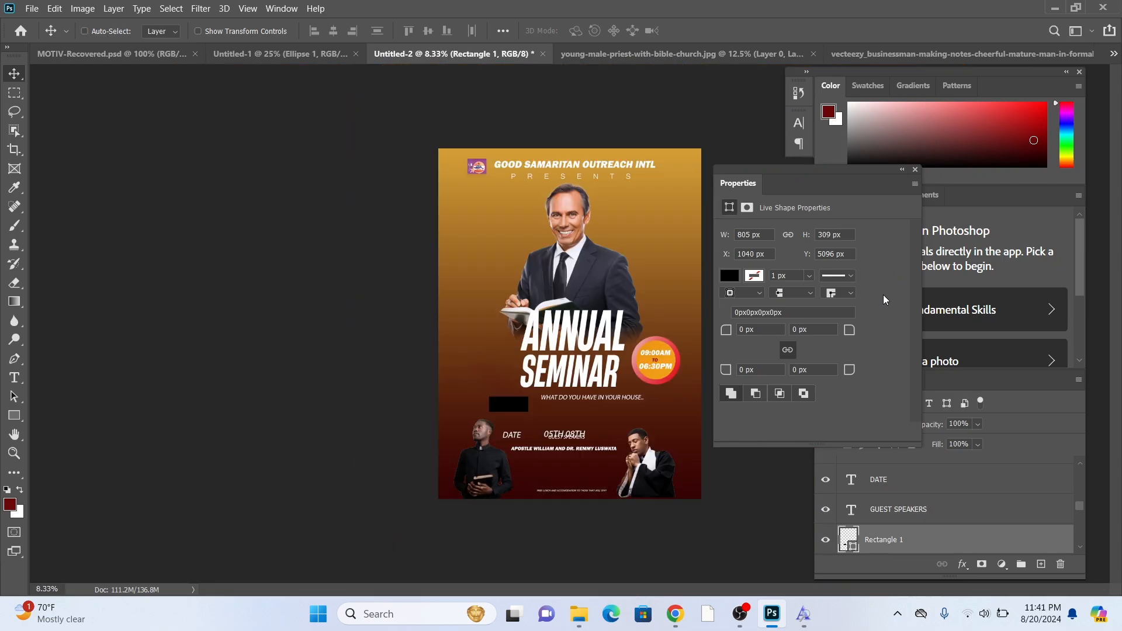
Add a gradient overlay to the rectangle beside the theme line and open its gradient for editing
{"action": "left_click", "coordinate": [991, 531]}
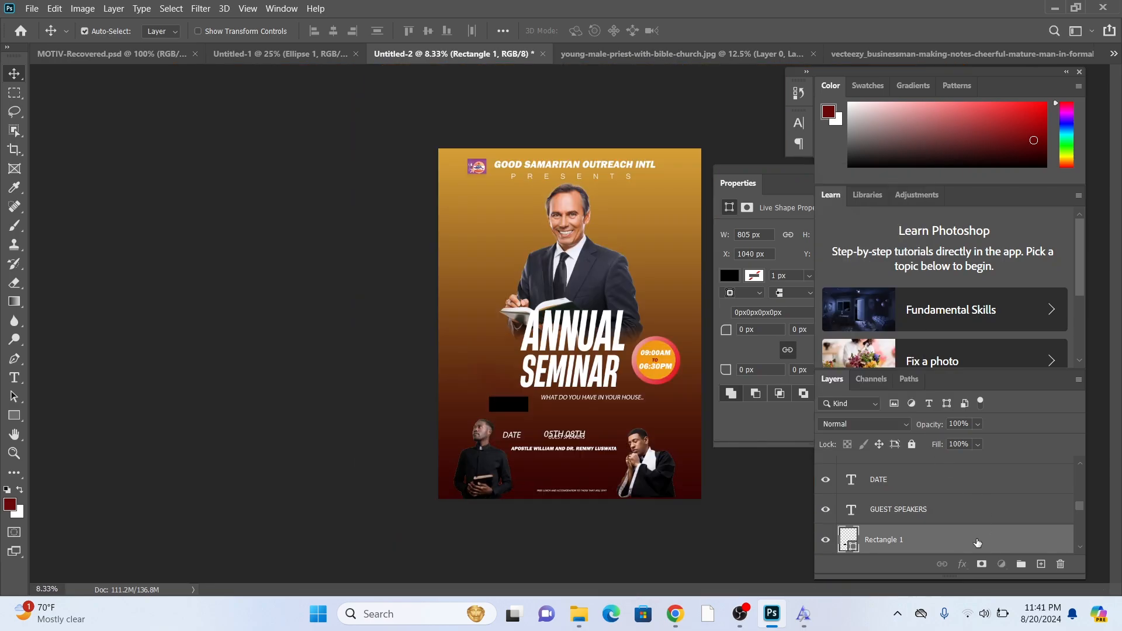
{"action": "double_click", "coordinate": [977, 542]}
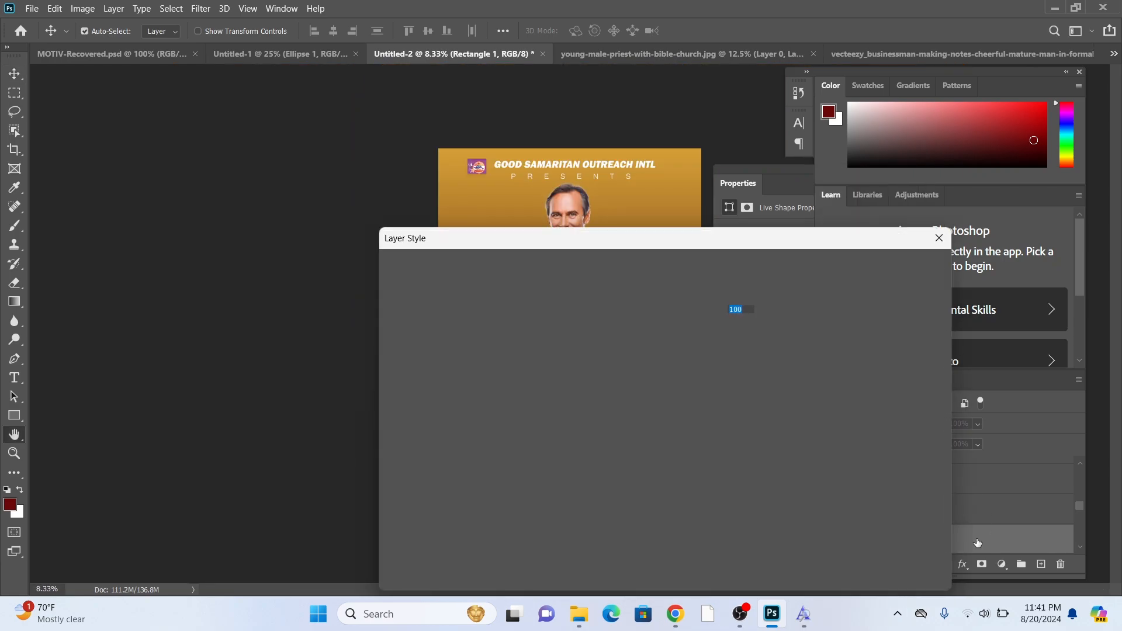
{"action": "left_click_drag", "start_coordinate": [599, 245], "coordinate": [738, 244]}
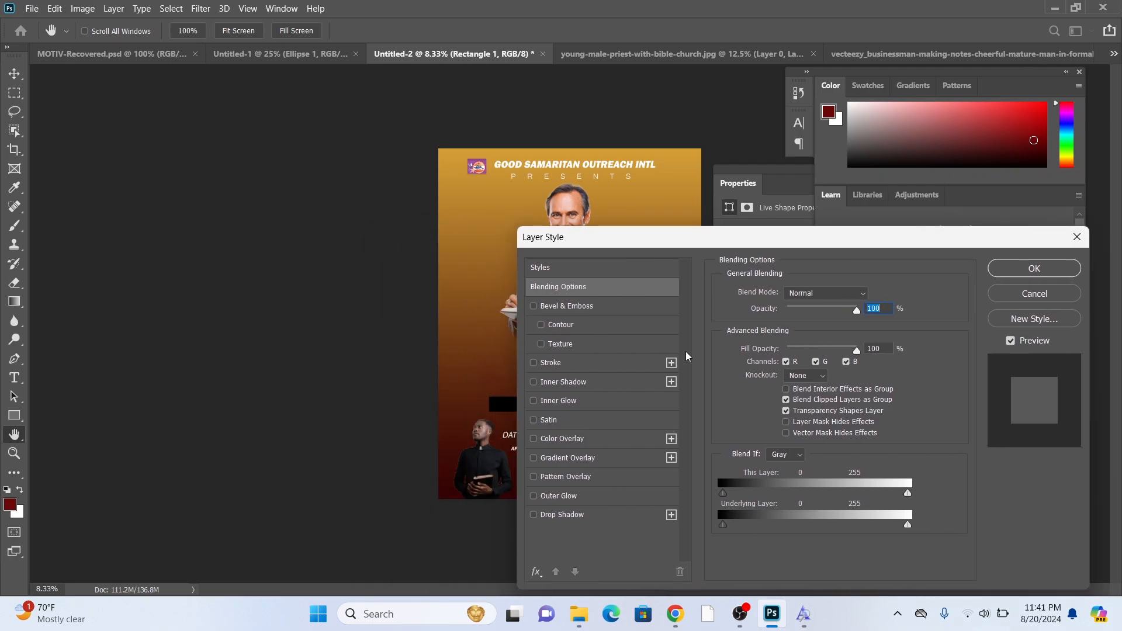
{"action": "left_click", "coordinate": [574, 458]}
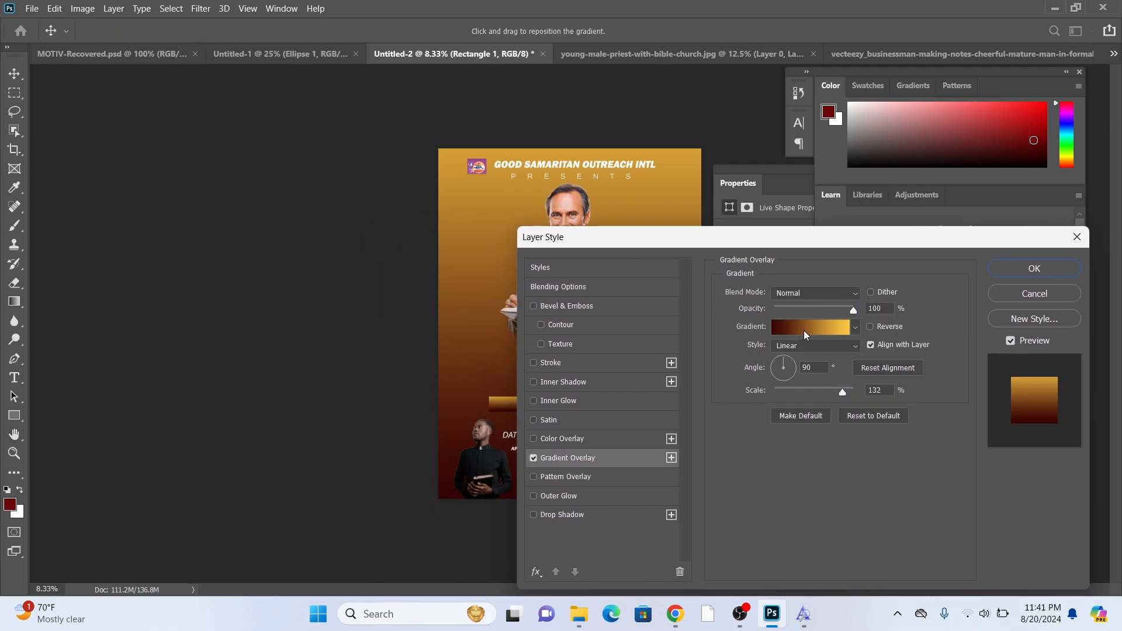
{"action": "left_click", "coordinate": [805, 331]}
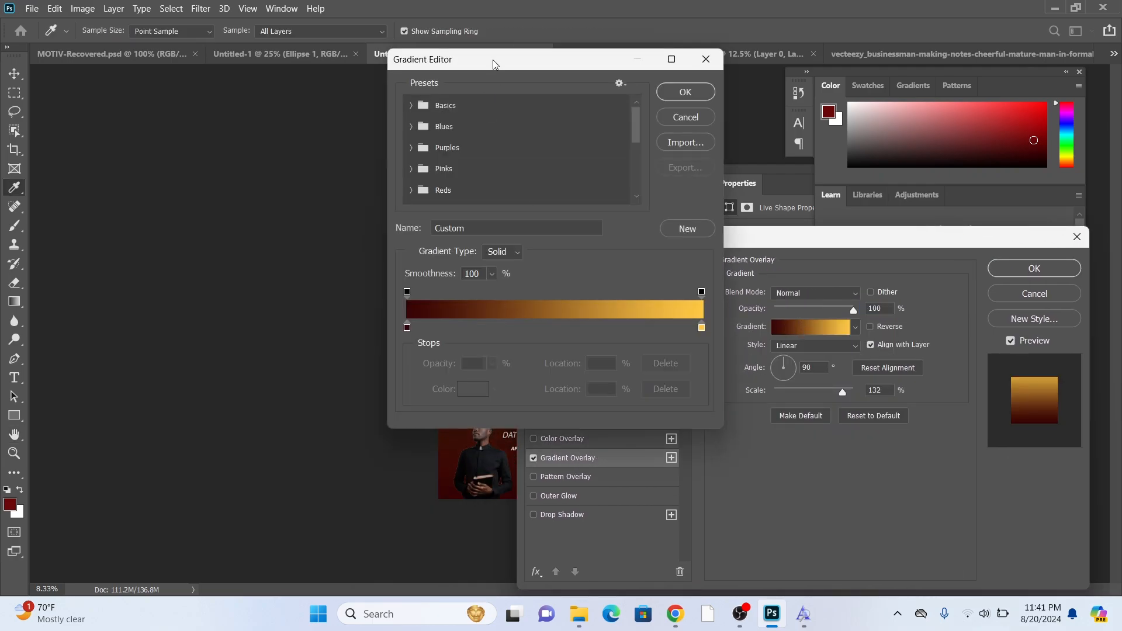
{"action": "left_click_drag", "start_coordinate": [493, 60], "coordinate": [345, 80]}
Set the gradient's start stop to yellow #ffd800 and its end stop to orange #e5a200
{"action": "double_click", "coordinate": [259, 349]}
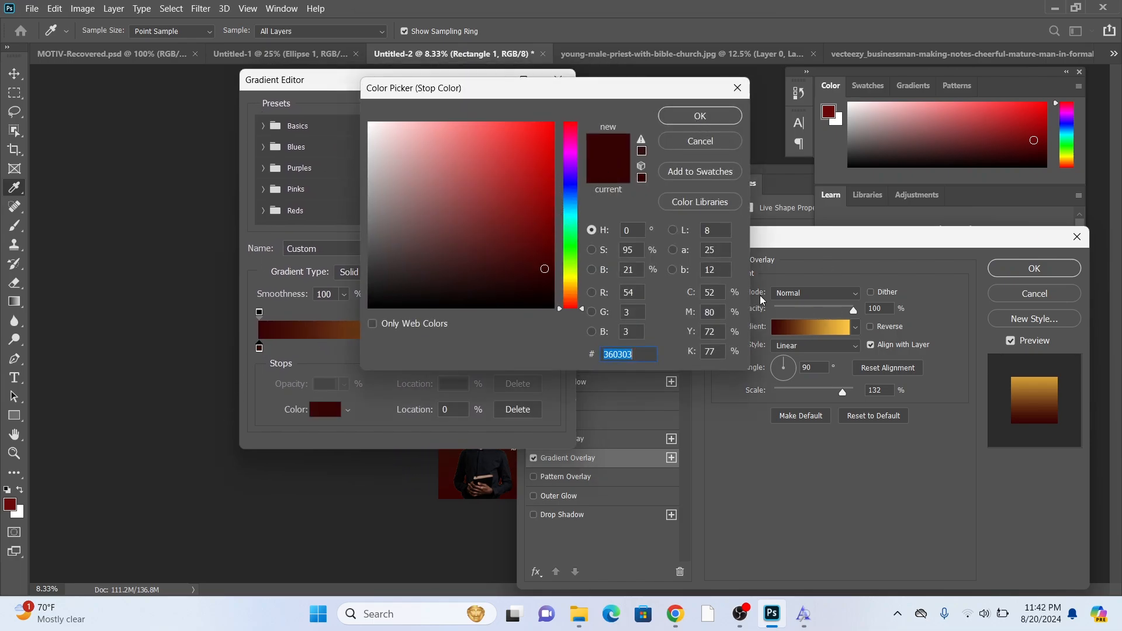
{"action": "left_click", "coordinate": [567, 282]}
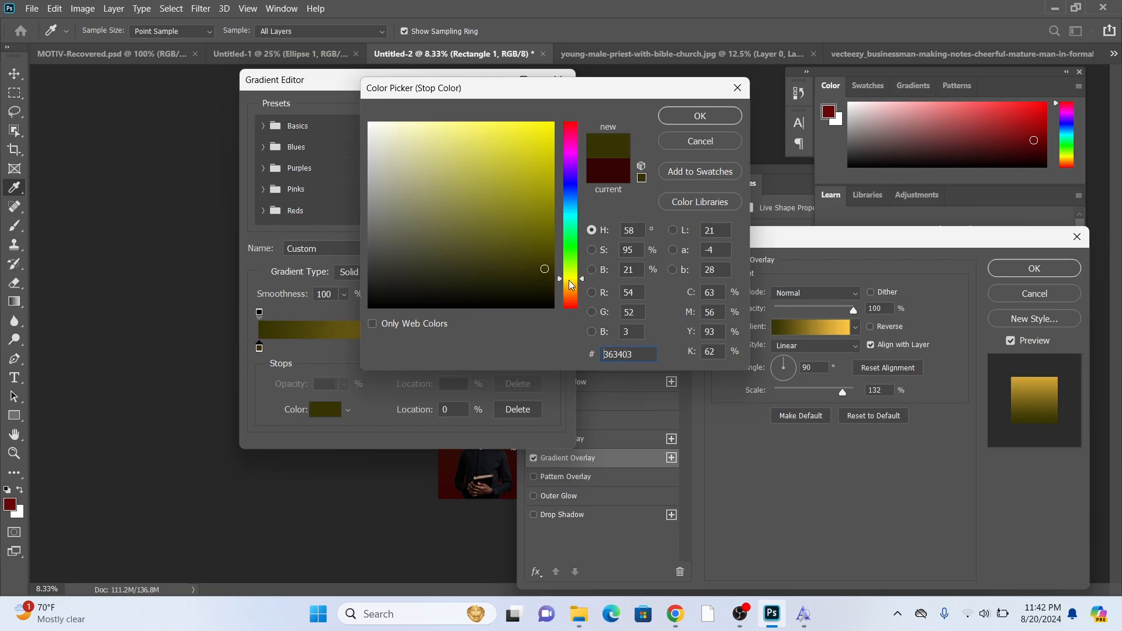
{"action": "left_click", "coordinate": [547, 142]}
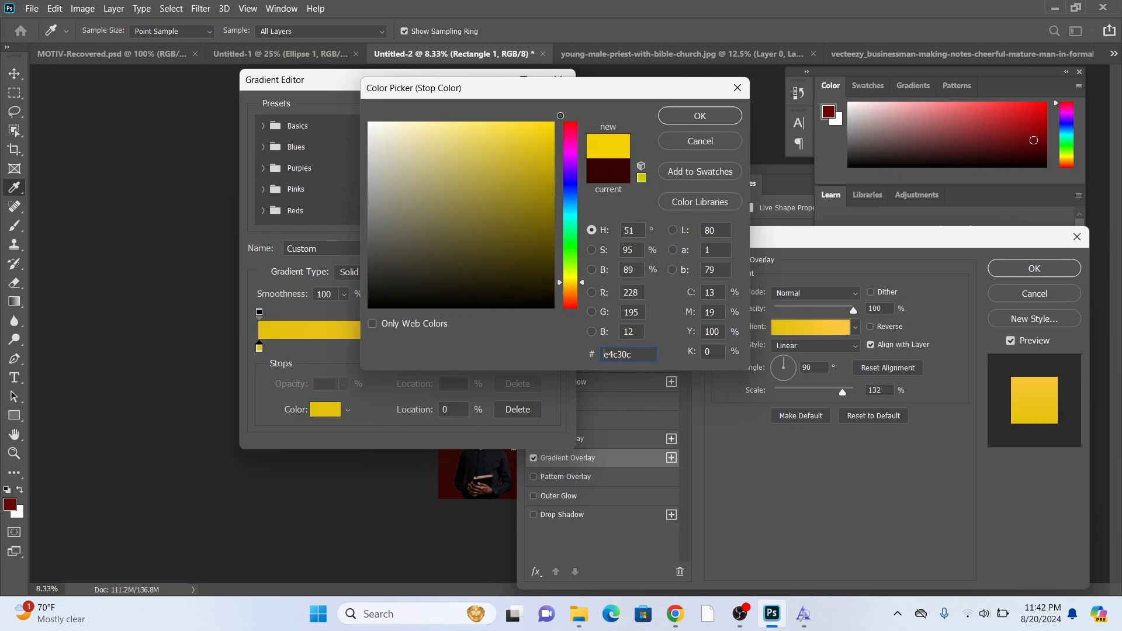
{"action": "left_click", "coordinate": [695, 116]}
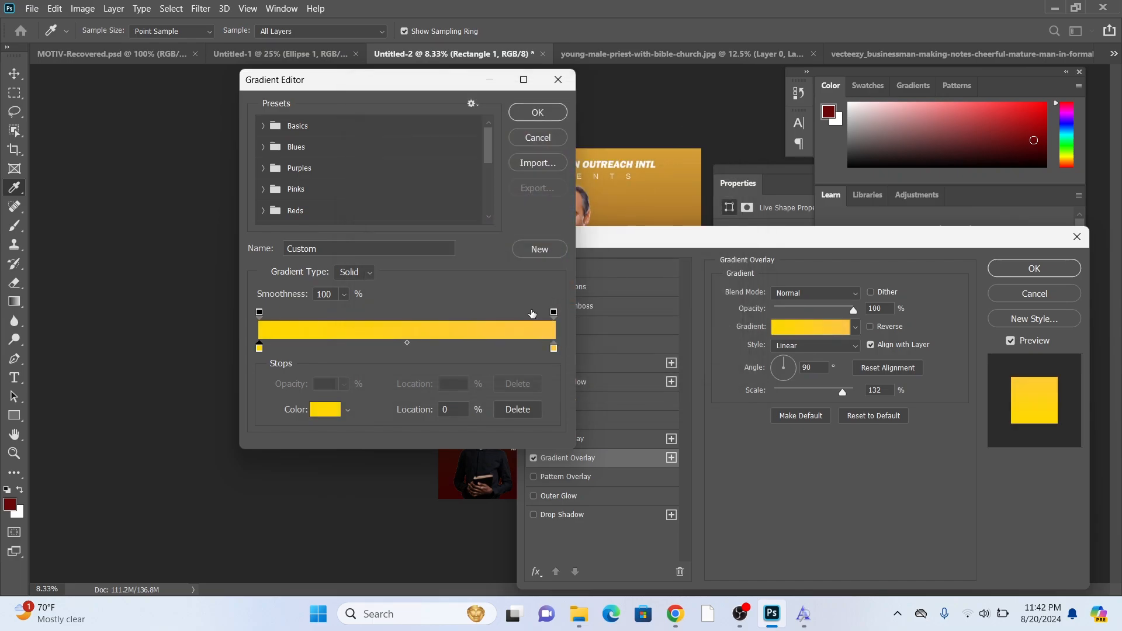
{"action": "double_click", "coordinate": [553, 348]}
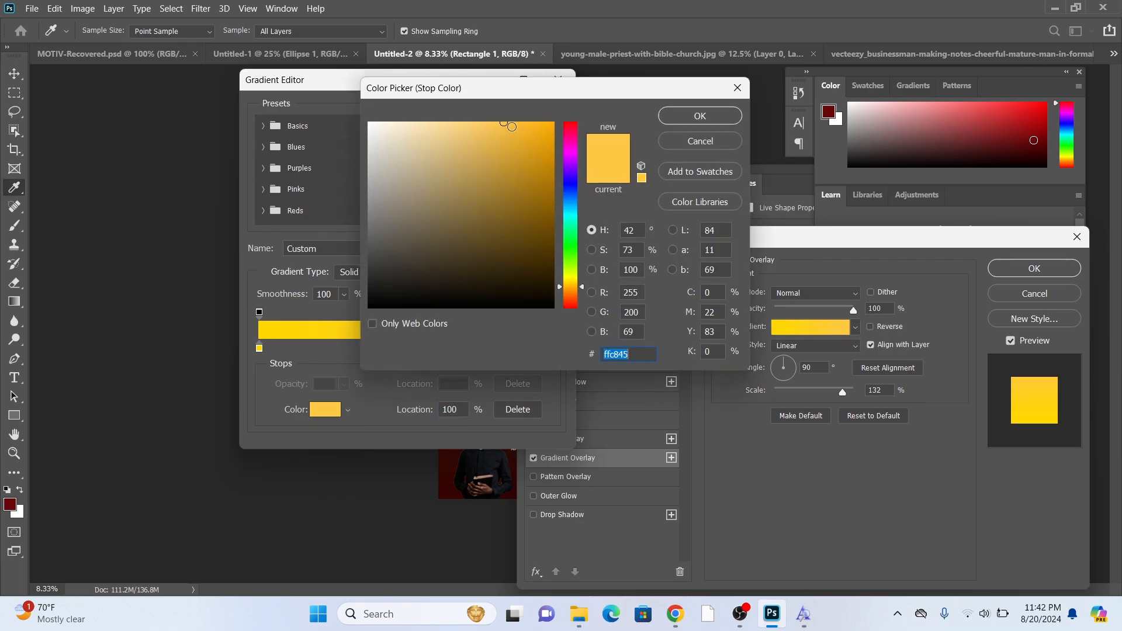
{"action": "left_click", "coordinate": [534, 151]}
{"action": "mouse_move", "coordinate": [534, 151]}
{"action": "left_mouse_down"}
{"action": "mouse_move", "coordinate": [546, 128]}
{"action": "mouse_move", "coordinate": [553, 141]}
{"action": "left_mouse_up"}
{"action": "left_click", "coordinate": [700, 114]}
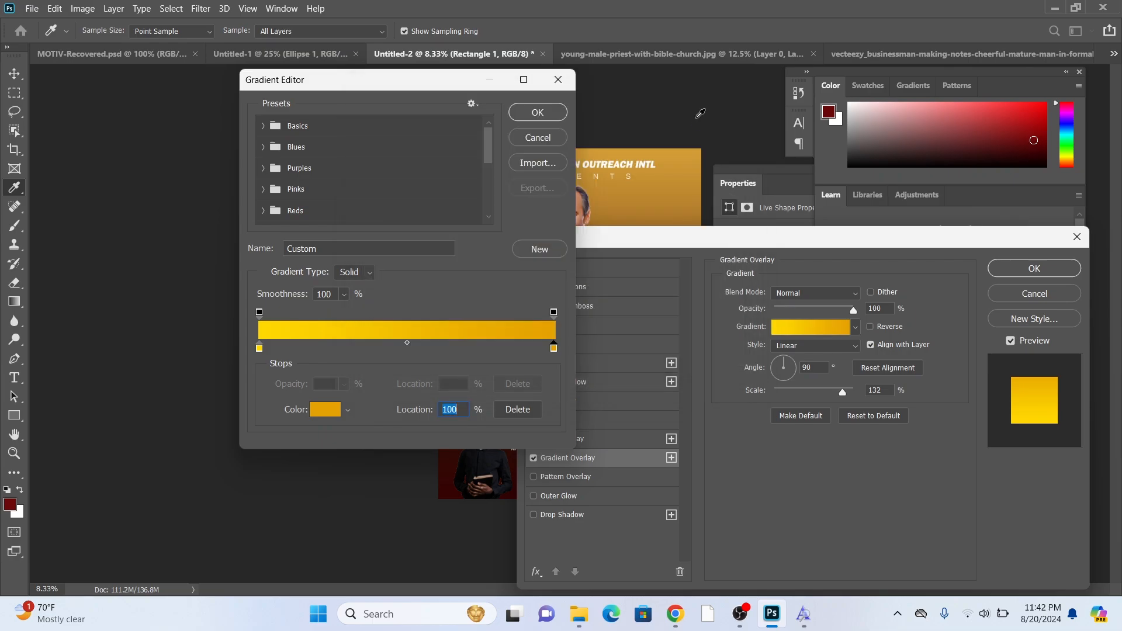
Recolour the gradient's start stop by sampling the poster's gold background and brightening it to #ffc355
{"action": "double_click", "coordinate": [260, 349]}
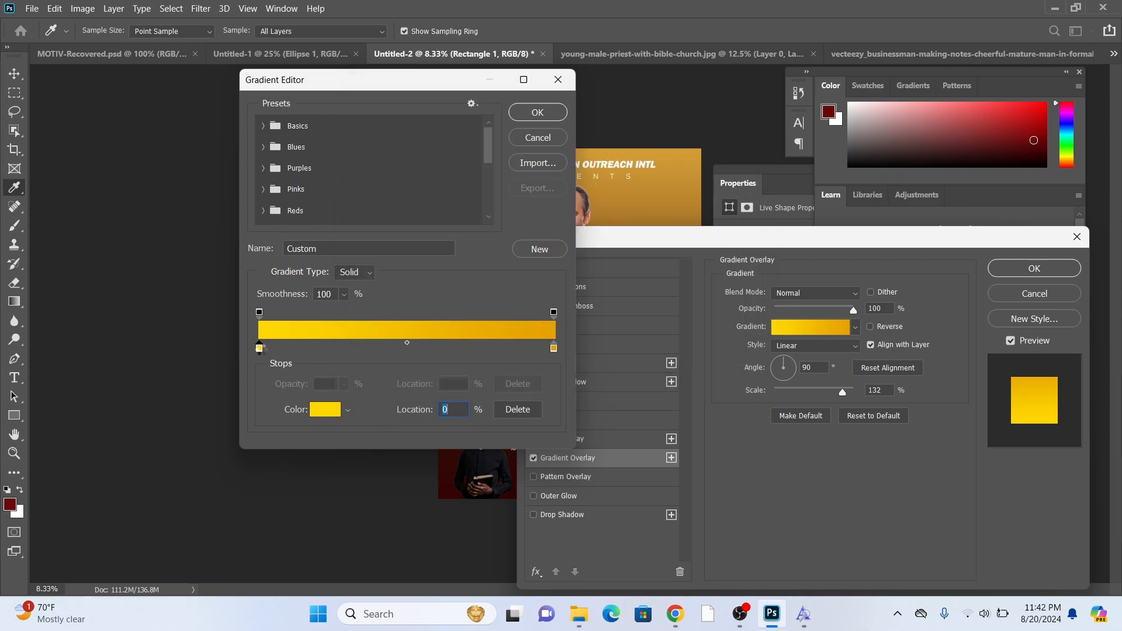
{"action": "left_click_drag", "start_coordinate": [473, 81], "coordinate": [722, 172]}
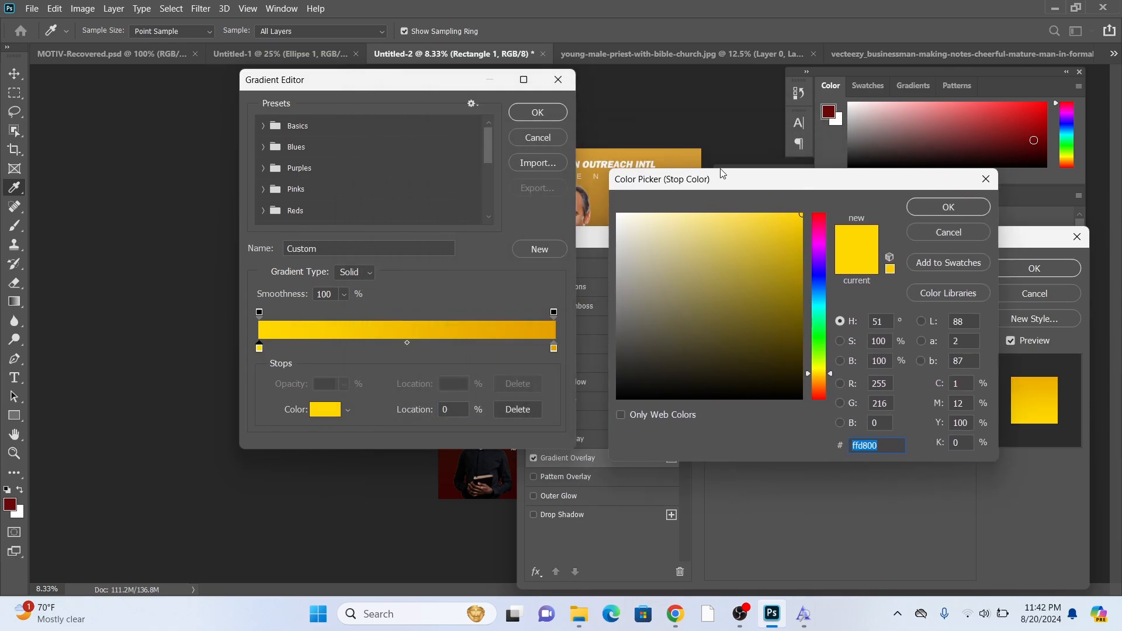
{"action": "left_click", "coordinate": [690, 158]}
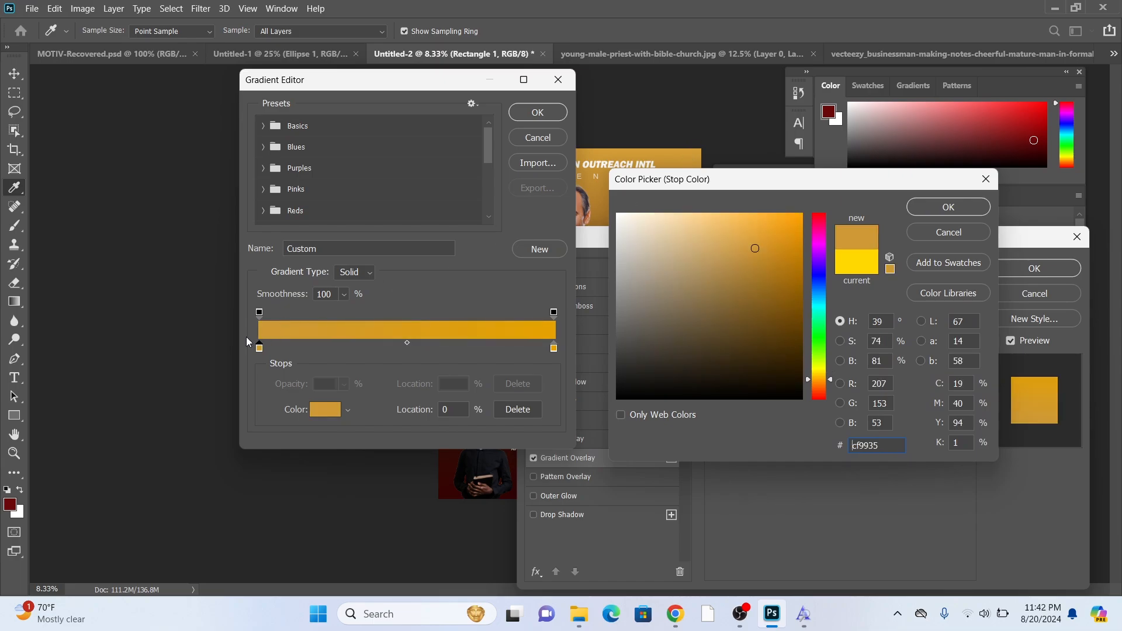
{"action": "left_click", "coordinate": [258, 350]}
{"action": "left_click_drag", "start_coordinate": [745, 247], "coordinate": [741, 212]}
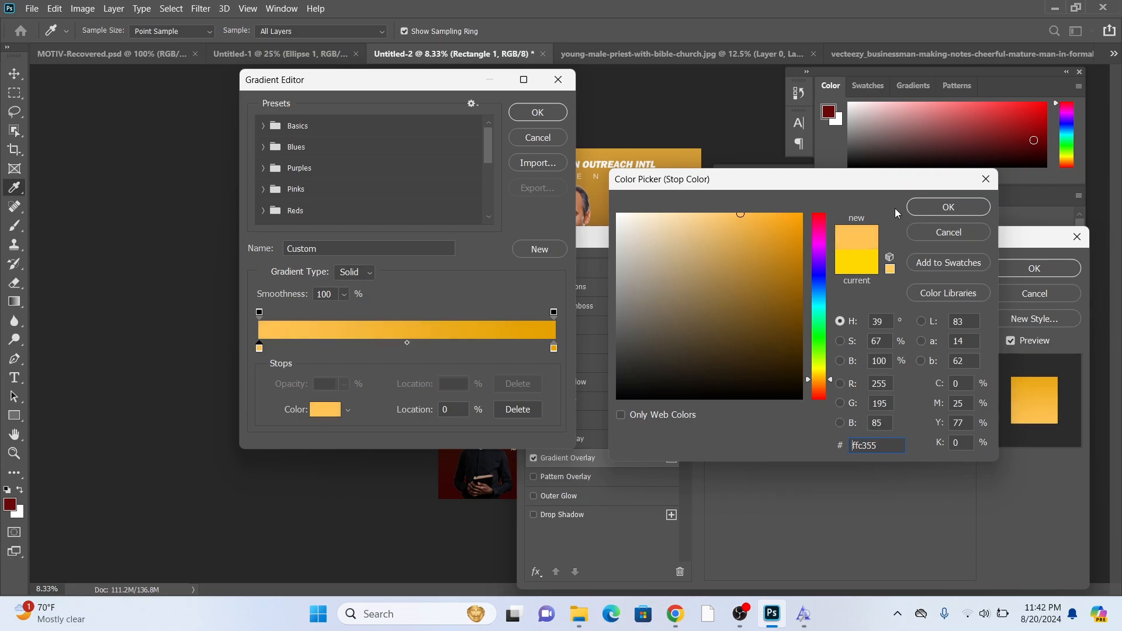
{"action": "left_click", "coordinate": [922, 206]}
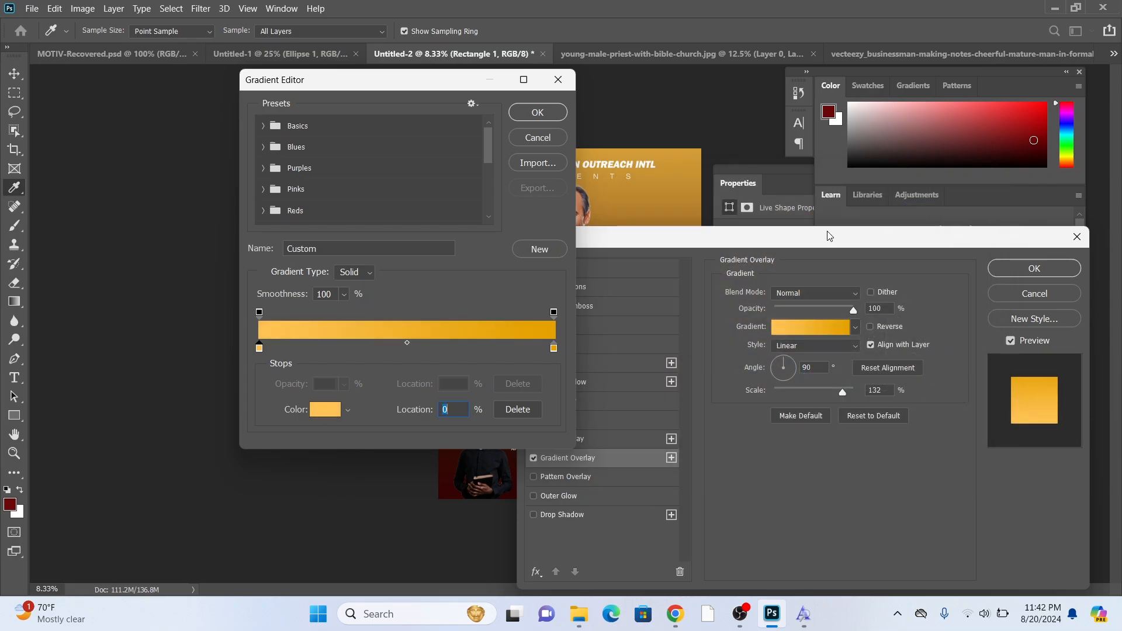
Sample the poster's gold for the gradient's end stop, darken it to brownish gold, and apply the overlay
{"action": "double_click", "coordinate": [553, 348]}
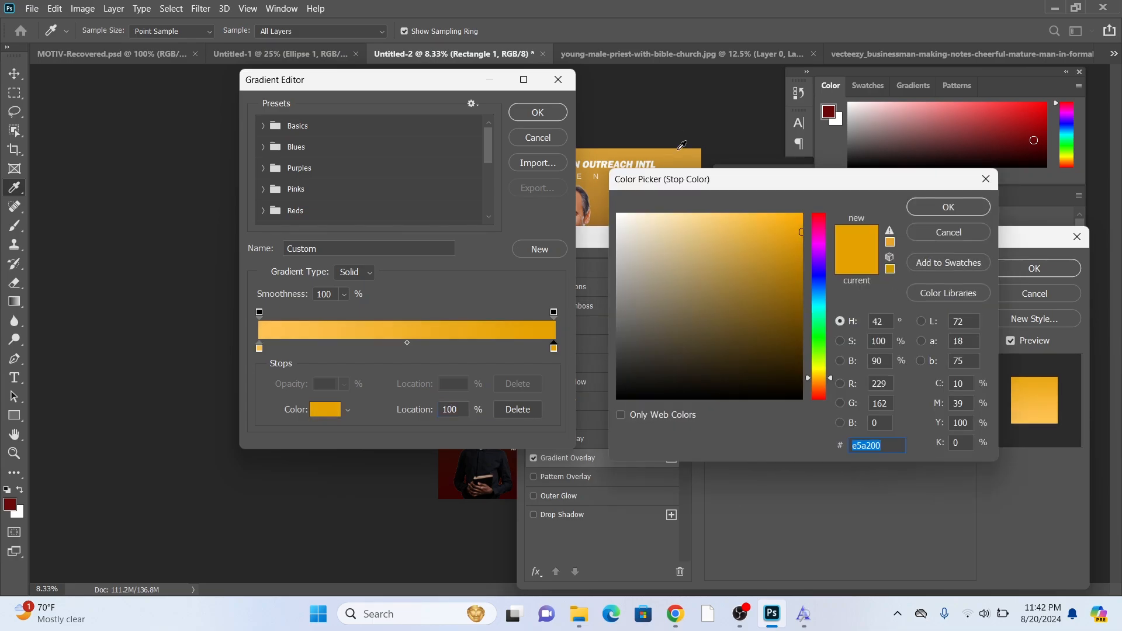
{"action": "left_click", "coordinate": [681, 147]}
{"action": "left_click_drag", "start_coordinate": [756, 245], "coordinate": [779, 278]}
{"action": "left_click", "coordinate": [937, 208]}
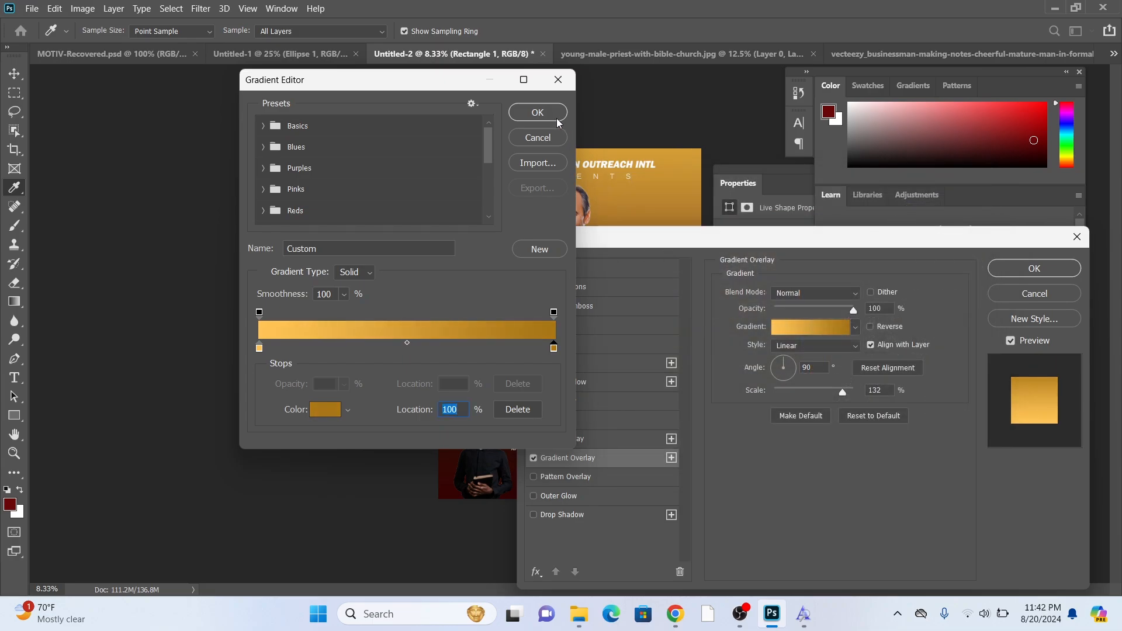
{"action": "left_click", "coordinate": [537, 113]}
{"action": "left_click", "coordinate": [1029, 272]}
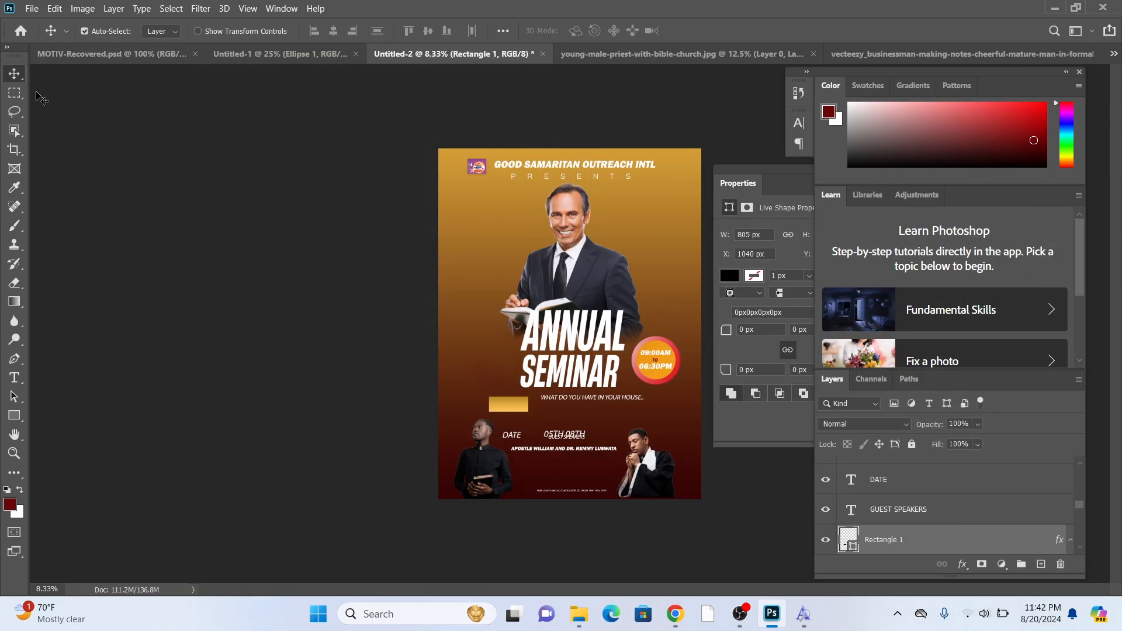
Shift the gold rectangle slightly left and stack it directly beneath the THEME text layer
{"action": "key", "text": "ctrl+plus"}
{"action": "key", "text": "ctrl+plus"}
{"action": "scroll", "coordinate": [391, 435], "scroll_direction": "down", "scroll_amount": 2}
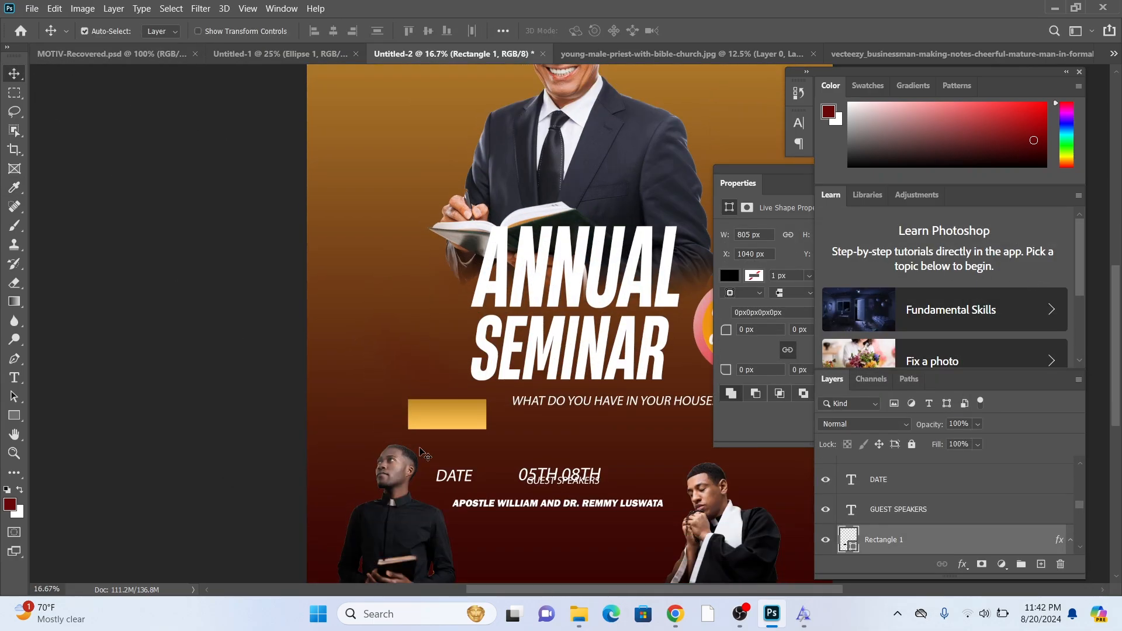
{"action": "mouse_move", "coordinate": [475, 425]}
{"action": "left_mouse_down"}
{"action": "mouse_move", "coordinate": [441, 384]}
{"action": "mouse_move", "coordinate": [455, 416]}
{"action": "mouse_move", "coordinate": [475, 423]}
{"action": "left_mouse_up"}
{"action": "scroll", "coordinate": [912, 529], "scroll_direction": "down", "scroll_amount": 2}
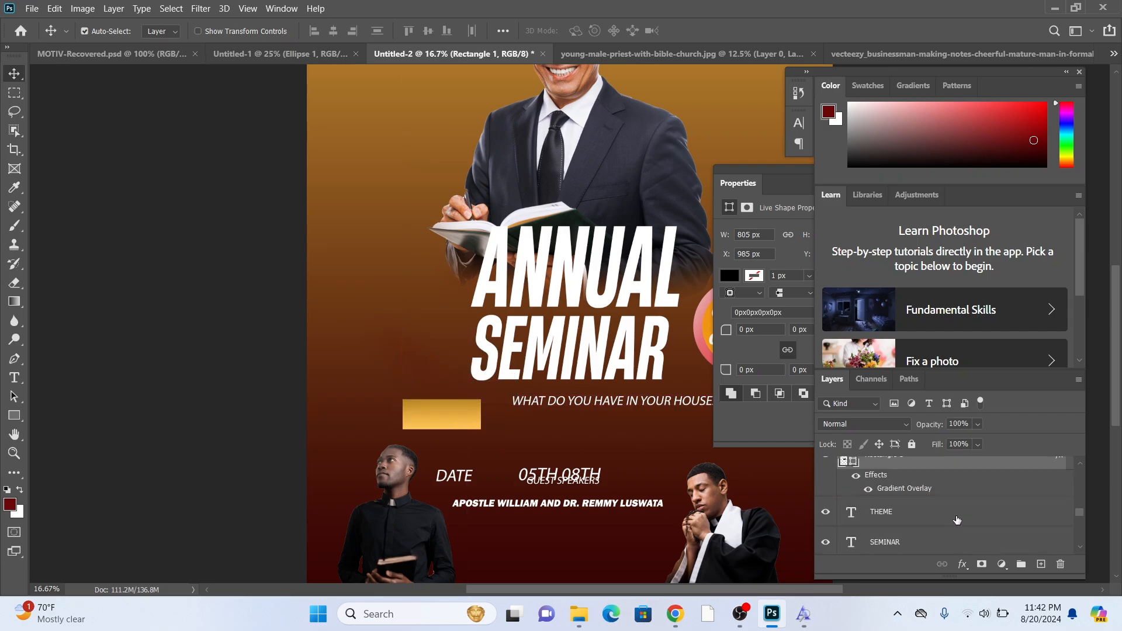
{"action": "scroll", "coordinate": [950, 505], "scroll_direction": "up", "scroll_amount": 1}
{"action": "scroll", "coordinate": [948, 503], "scroll_direction": "down", "scroll_amount": 1}
{"action": "left_click_drag", "start_coordinate": [964, 471], "coordinate": [965, 536]}
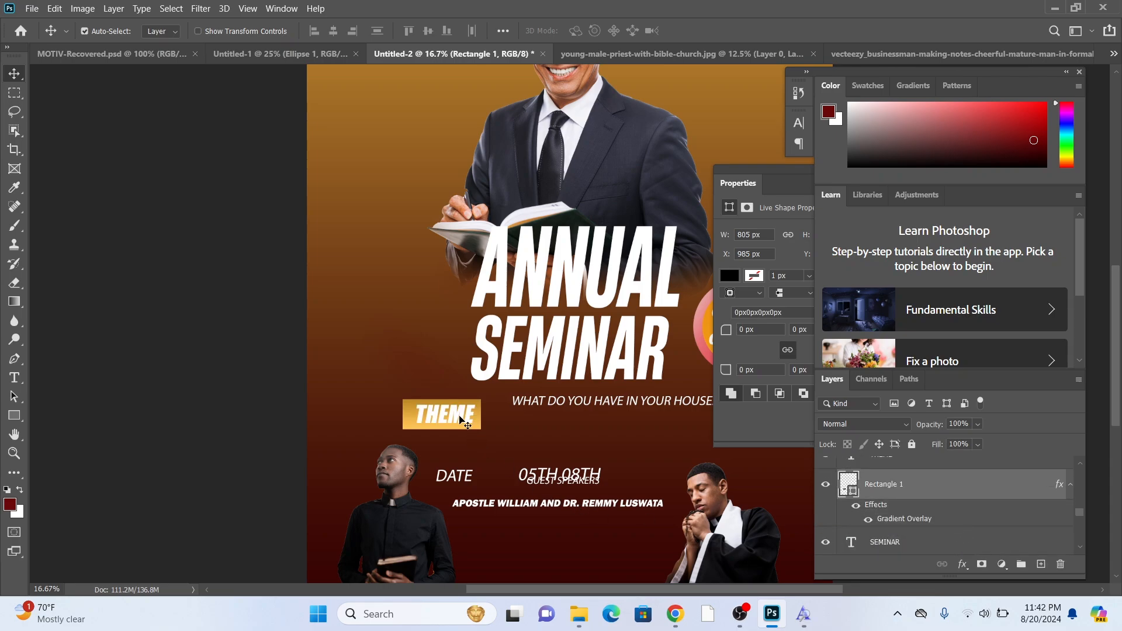
Center THEME on the gold rectangle and move WHAT DO YOU HAVE IN YOUR HOUSE.. close beside it
{"action": "left_click_drag", "start_coordinate": [465, 421], "coordinate": [456, 419]}
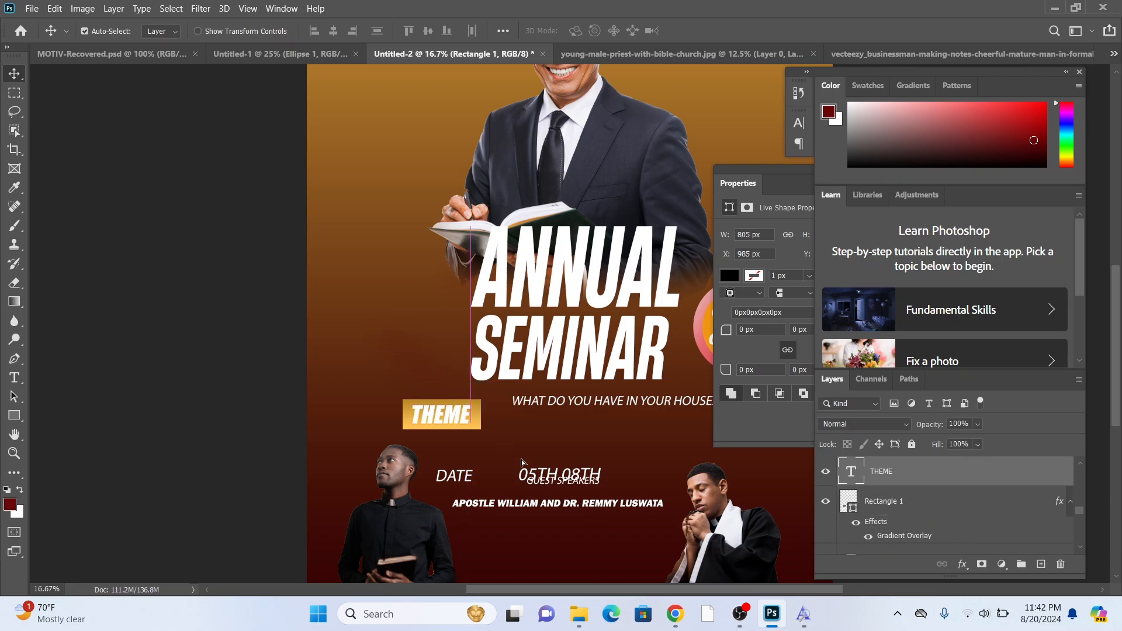
{"action": "key", "text": "ctrl+plus"}
{"action": "key", "text": "ctrl+plus"}
{"action": "key", "text": "space"}
{"action": "left_click_drag", "start_coordinate": [424, 456], "coordinate": [331, 287]}
{"action": "left_click", "coordinate": [427, 260]}
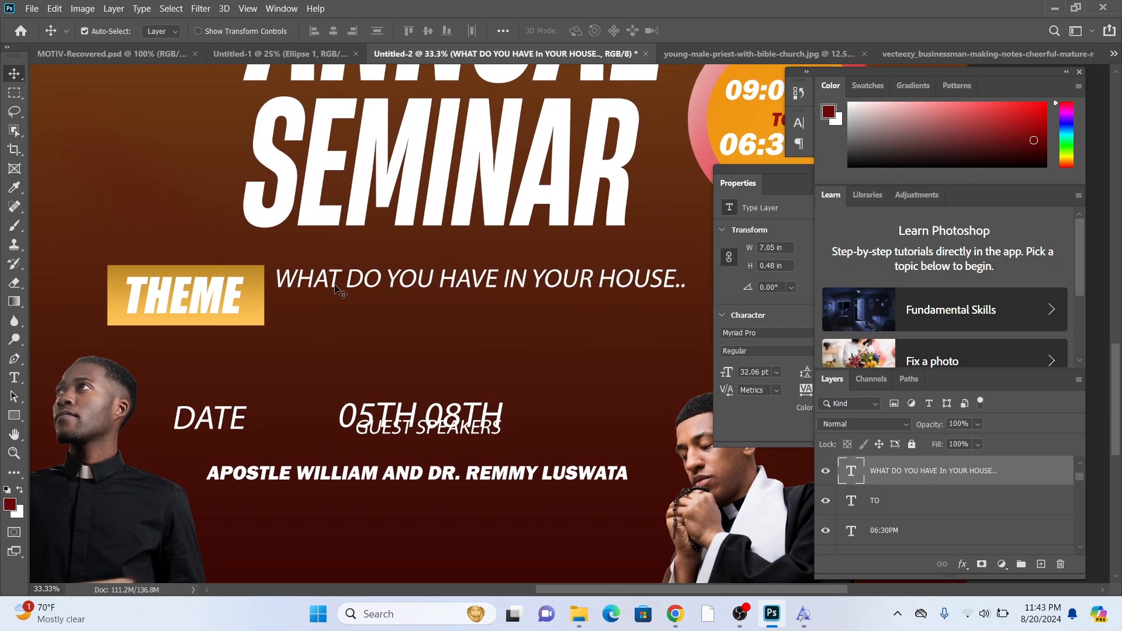
Draw a rectangle of about 2268 × 325 px over the theme sentence, adjoining the gold box, and fill it white
{"action": "left_click", "coordinate": [14, 416]}
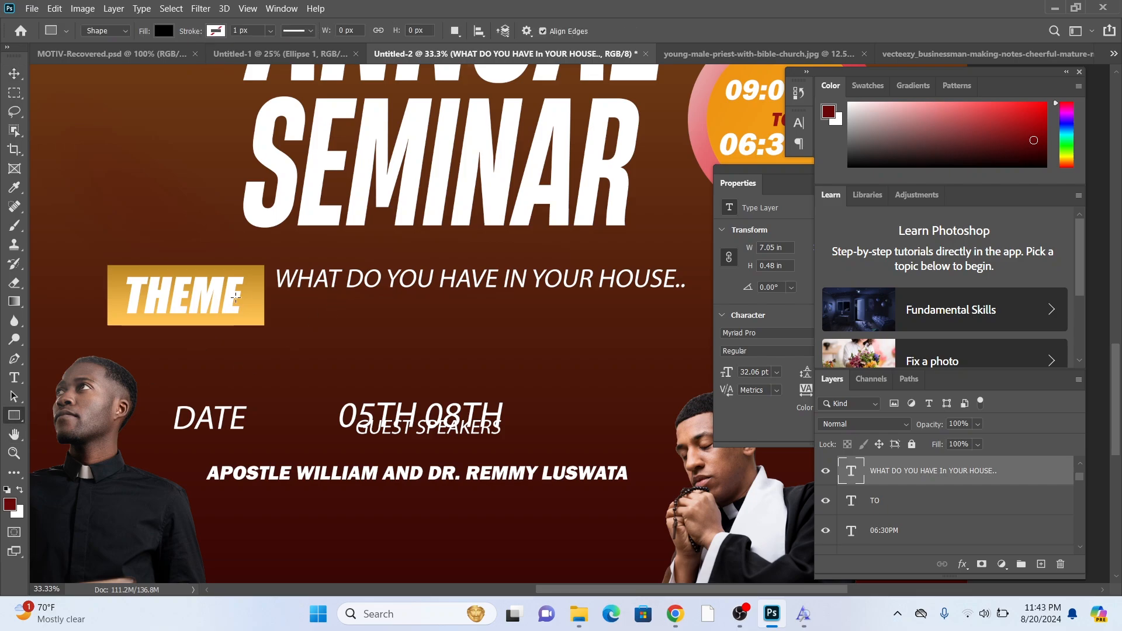
{"action": "left_click_drag", "start_coordinate": [264, 266], "coordinate": [703, 327]}
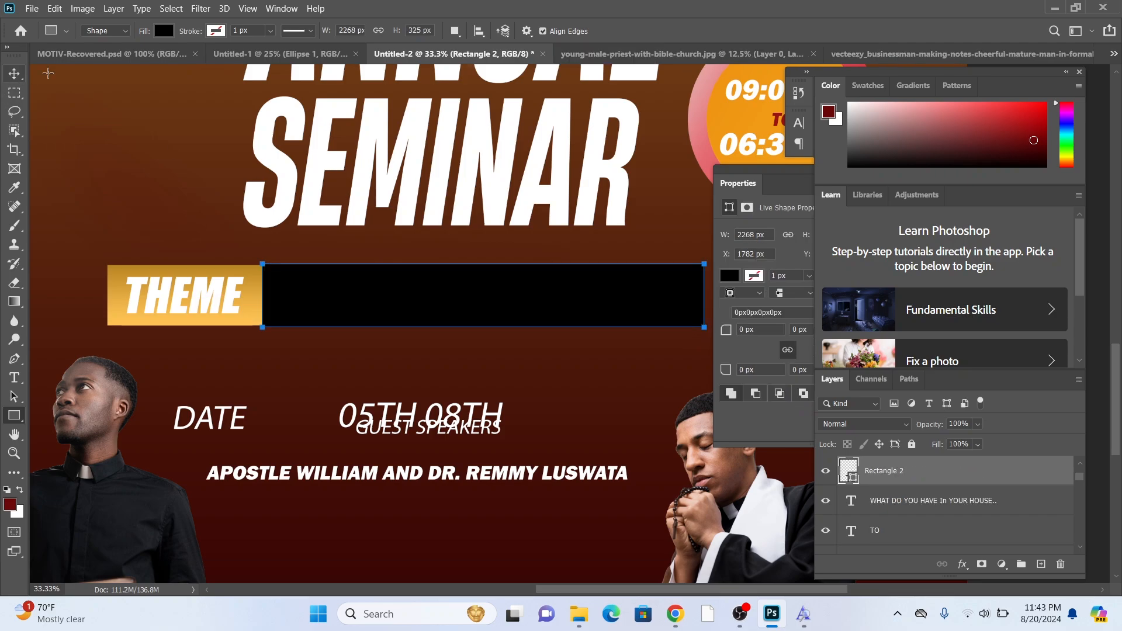
{"action": "left_click", "coordinate": [164, 31]}
{"action": "left_click", "coordinate": [138, 108]}
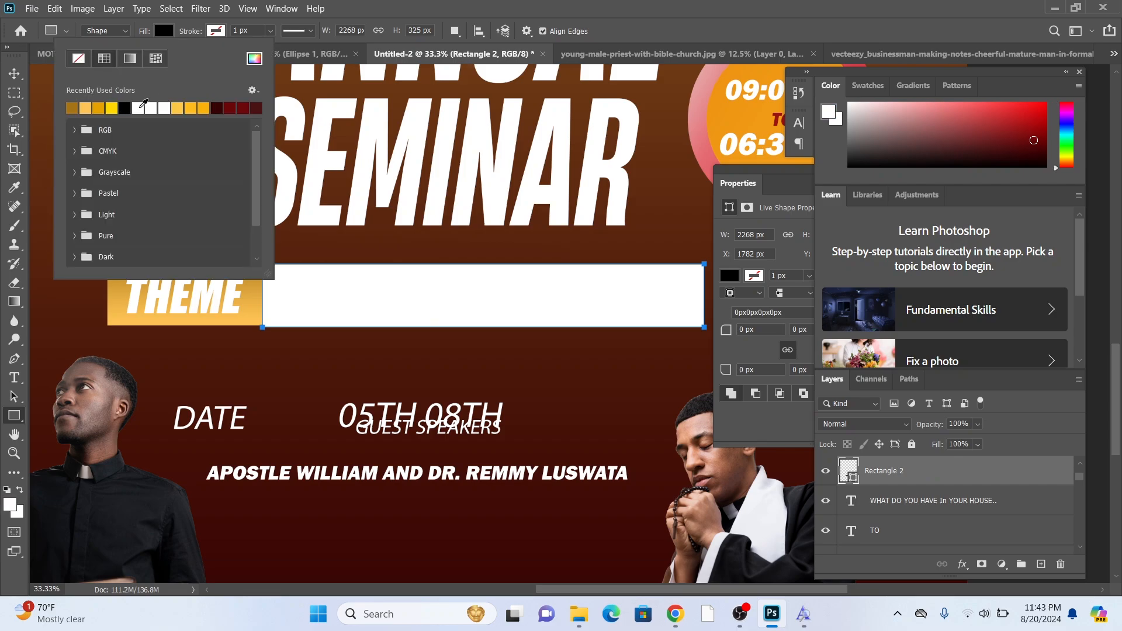
Move the white rectangle down off the theme sentence and colour that text black (#000000)
{"action": "left_click", "coordinate": [14, 73]}
{"action": "left_click_drag", "start_coordinate": [381, 309], "coordinate": [384, 389]}
{"action": "double_click", "coordinate": [389, 289]}
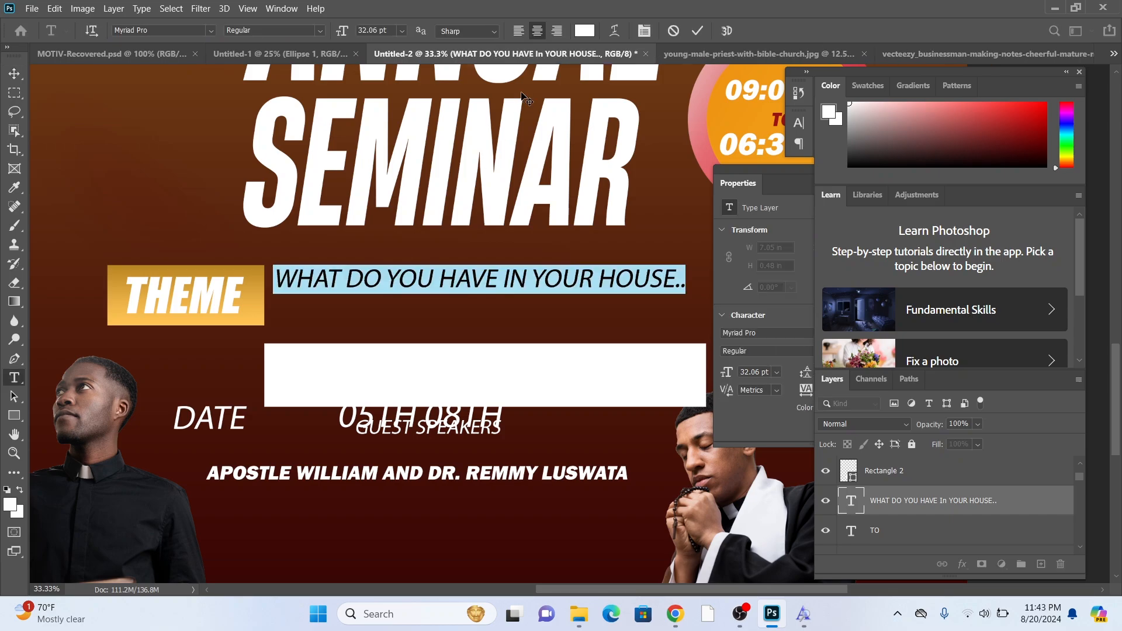
{"action": "left_click", "coordinate": [586, 33]}
{"action": "type", "text": "000000"}
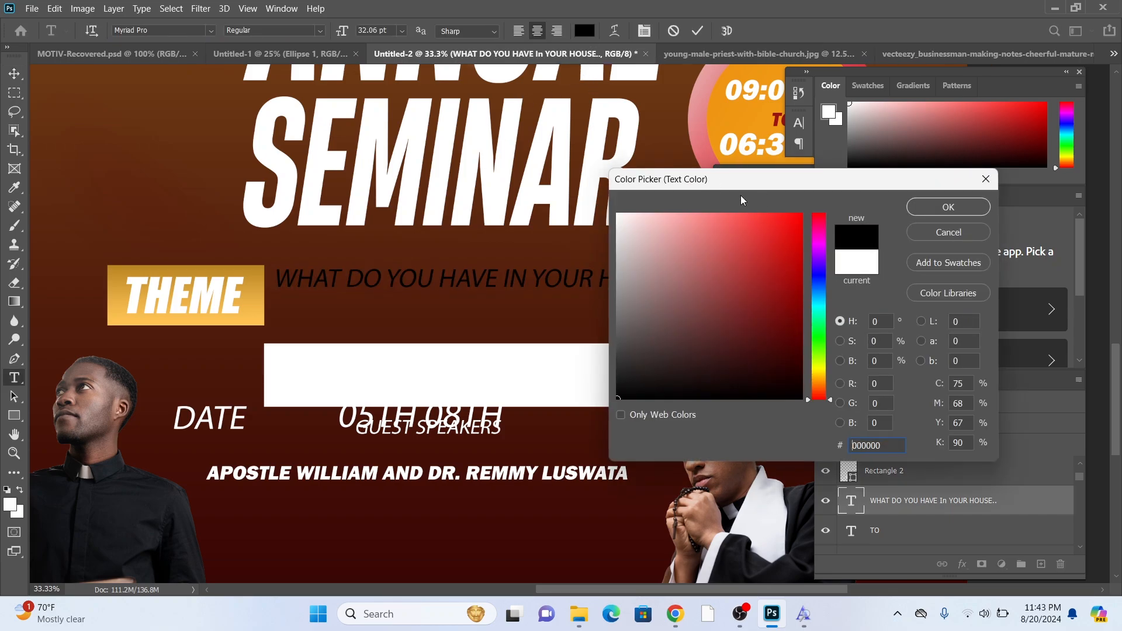
{"action": "left_click", "coordinate": [975, 209]}
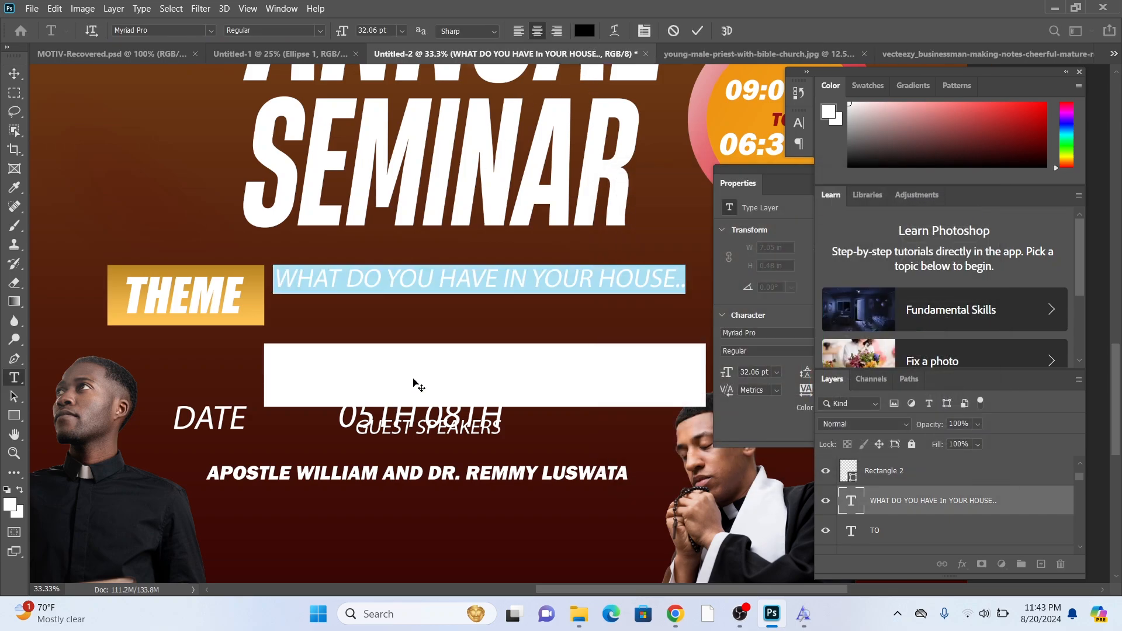
{"action": "left_click", "coordinate": [14, 73]}
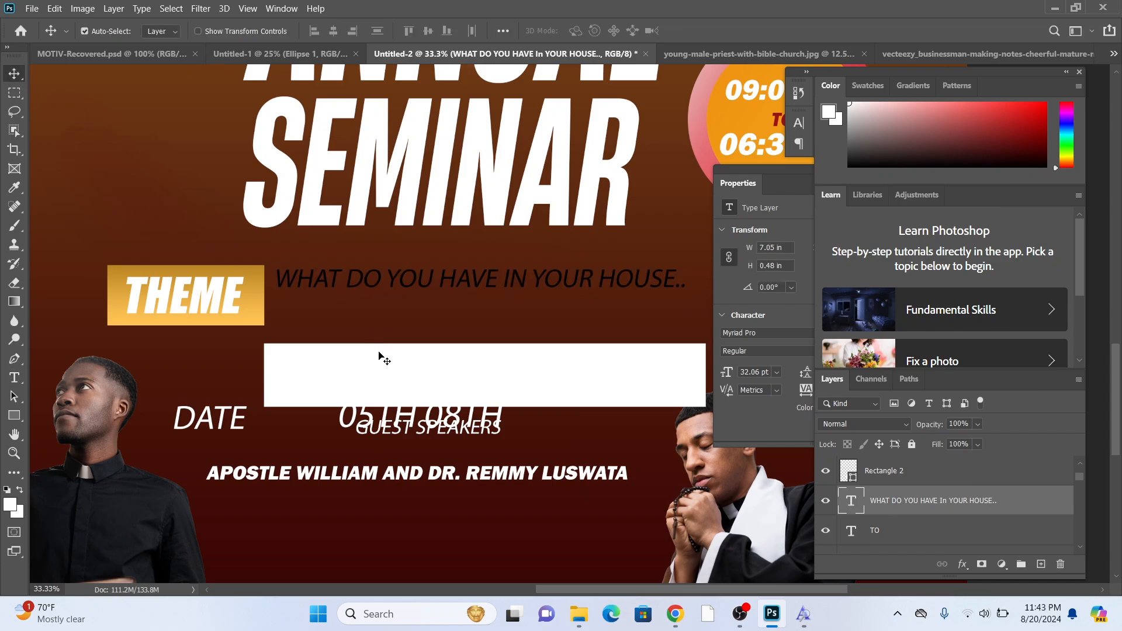
Move the white rectangle back up over the theme sentence, flush against the gold THEME box
{"action": "left_click_drag", "start_coordinate": [381, 358], "coordinate": [388, 320]}
{"action": "key", "text": "Up"}
{"action": "key", "text": "Up"}
{"action": "key", "text": "Up"}
{"action": "key", "text": "Up"}
{"action": "key", "text": "Up"}
{"action": "key", "text": "Up"}
{"action": "key", "text": "Up"}
{"action": "key", "text": "Up"}
{"action": "key", "text": "Up"}
{"action": "key", "text": "Up"}
{"action": "key", "text": "Up"}
{"action": "key", "text": "Up"}
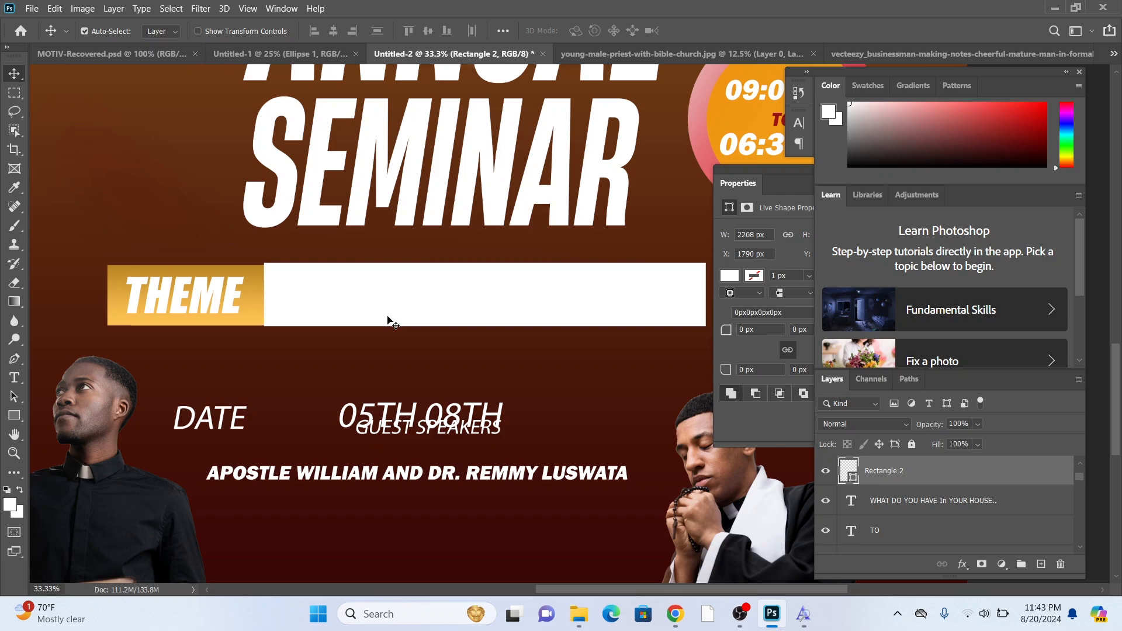
Drop the white rectangle's opacity to 0% and restore it to 100%
{"action": "key", "text": "0"}
{"action": "key", "text": "0"}
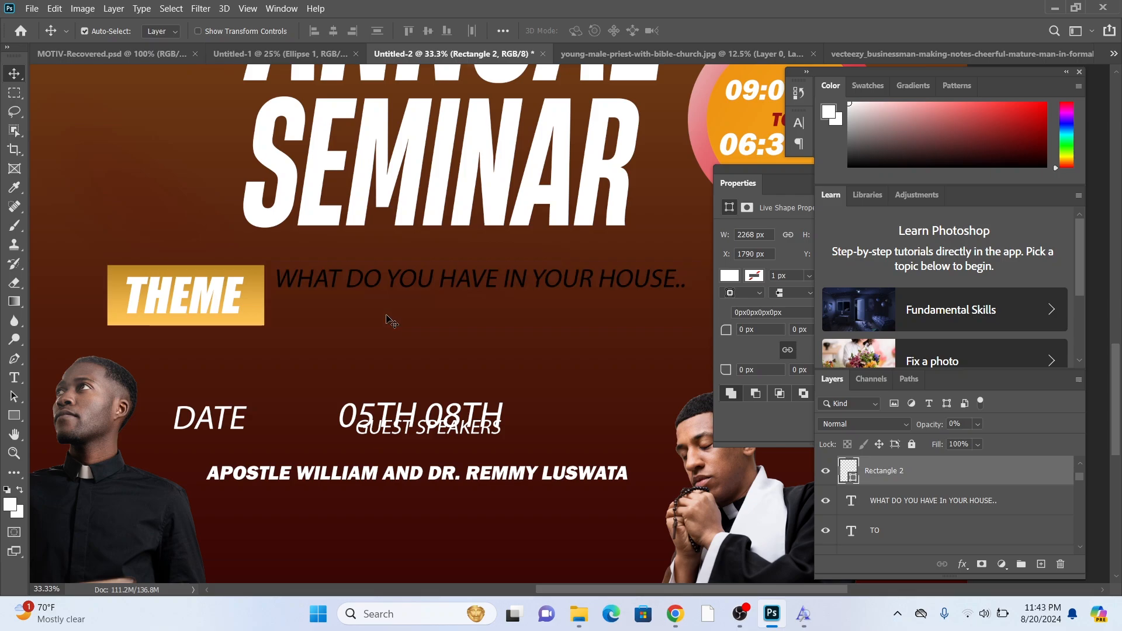
{"action": "key", "text": "0"}
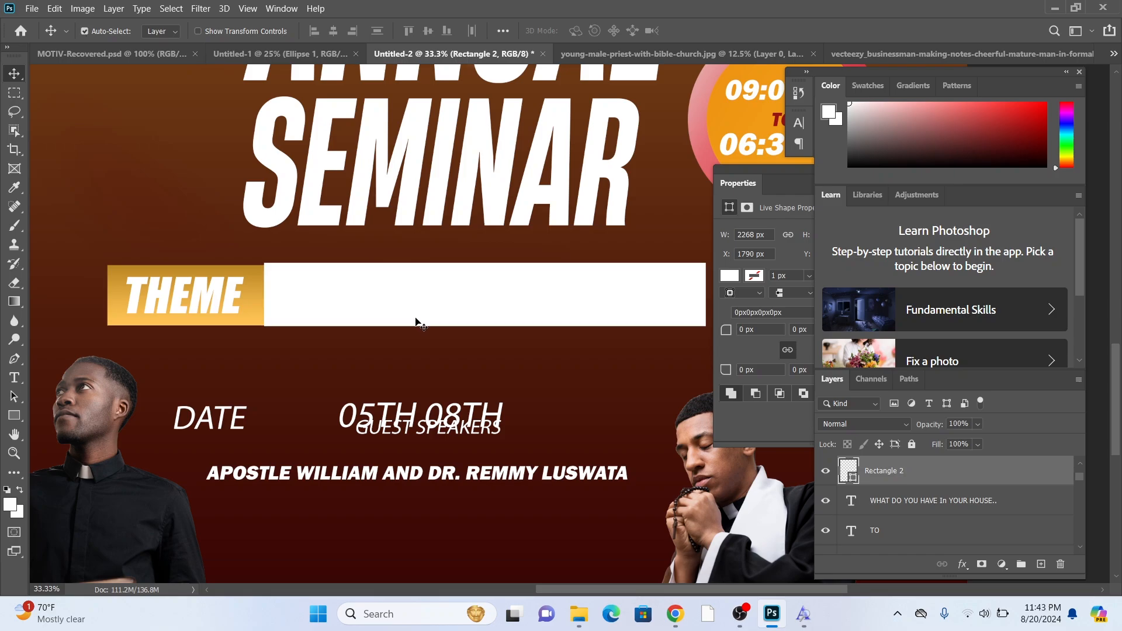
Move the white rectangle's layer below the theme sentence layer and place it back beside the gold THEME box
{"action": "mouse_move", "coordinate": [421, 325]}
{"action": "left_mouse_down"}
{"action": "mouse_move", "coordinate": [430, 303]}
{"action": "mouse_move", "coordinate": [443, 306]}
{"action": "mouse_move", "coordinate": [435, 323]}
{"action": "left_mouse_up"}
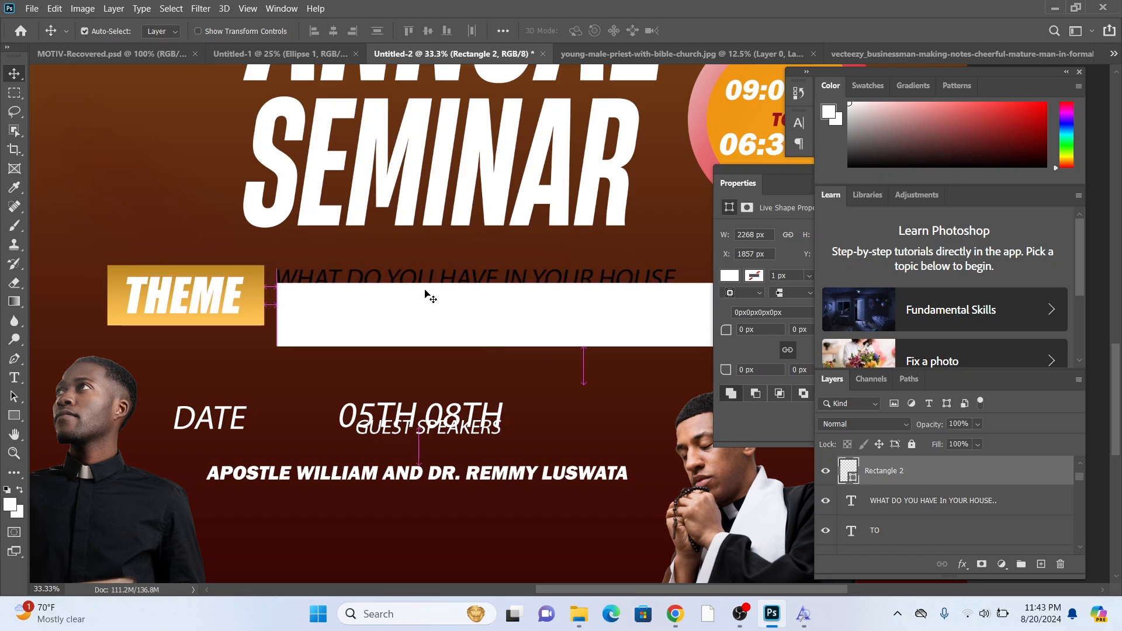
{"action": "left_click", "coordinate": [430, 276]}
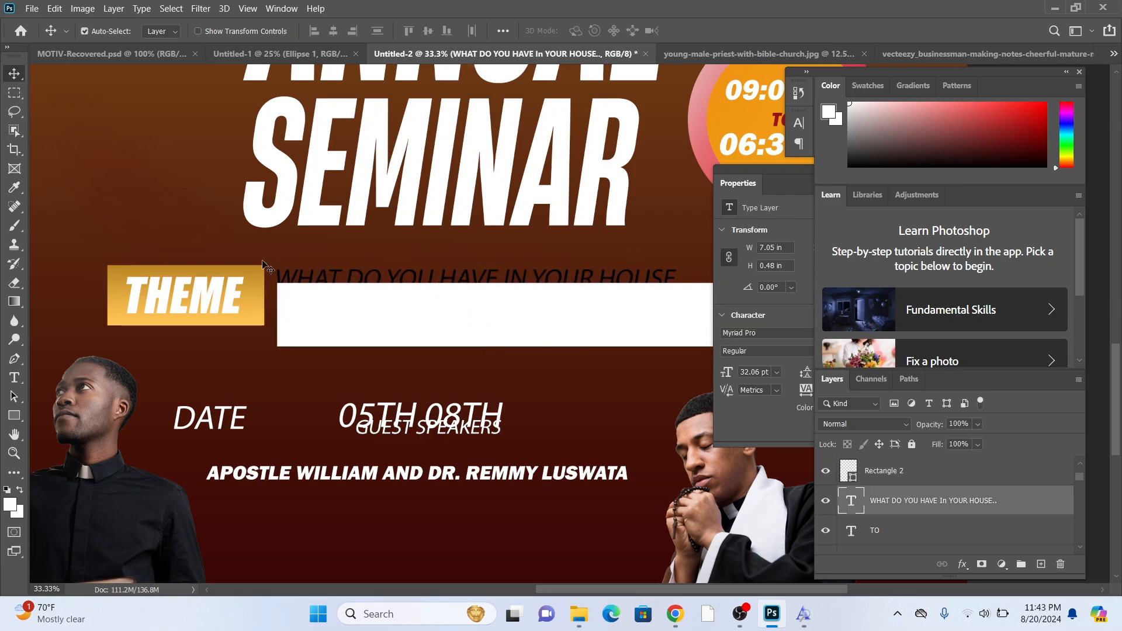
{"action": "left_click", "coordinate": [336, 327]}
{"action": "left_click_drag", "start_coordinate": [885, 473], "coordinate": [890, 514]}
{"action": "left_click_drag", "start_coordinate": [280, 321], "coordinate": [277, 311]}
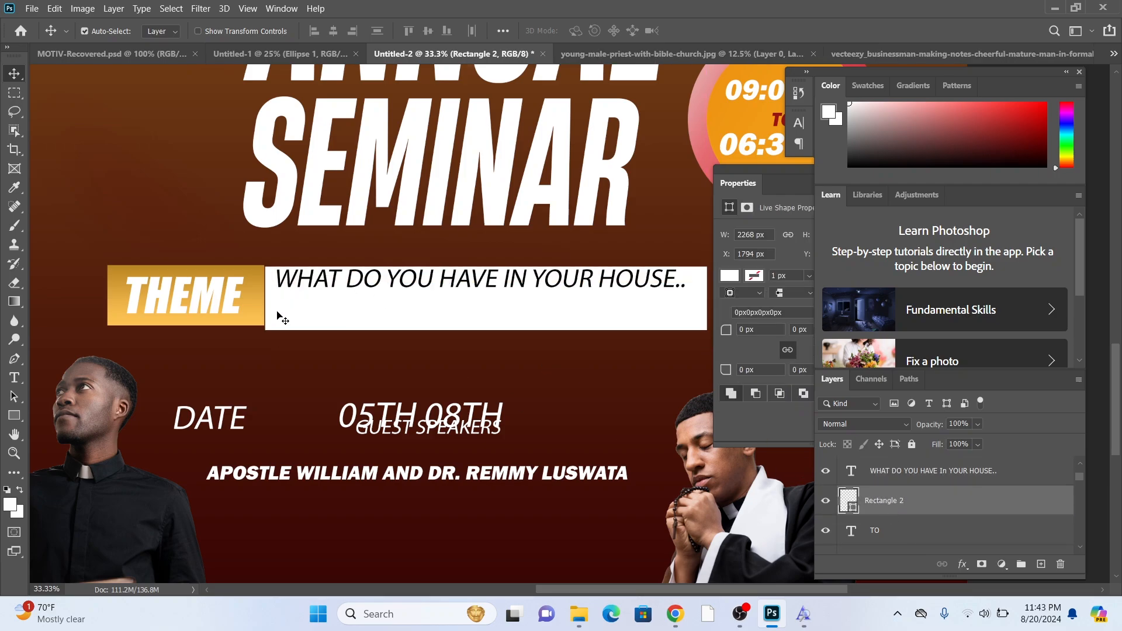
Nudge the white rectangle up to line up with the upper edge of the gold THEME box
{"action": "key", "text": "Up"}
{"action": "key", "text": "Up"}
{"action": "key", "text": "Up"}
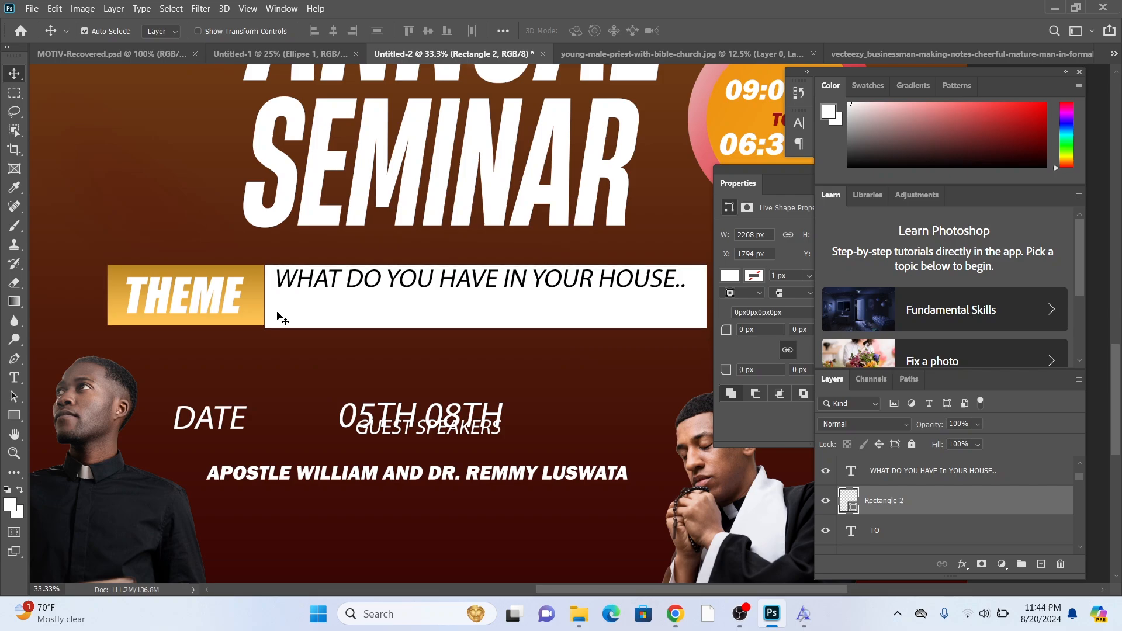
{"action": "key", "text": "Up"}
{"action": "key", "text": "Up"}
{"action": "key", "text": "Up"}
Delete the white rectangle behind the theme sentence
{"action": "key", "text": "ctrl+t"}
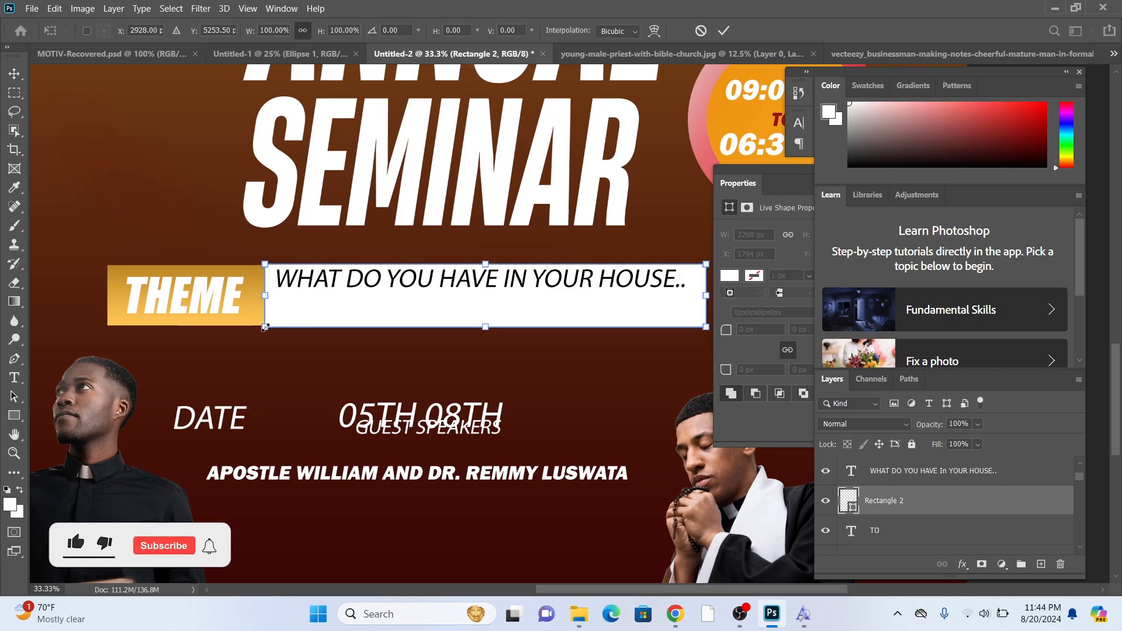
{"action": "left_click", "coordinate": [14, 73]}
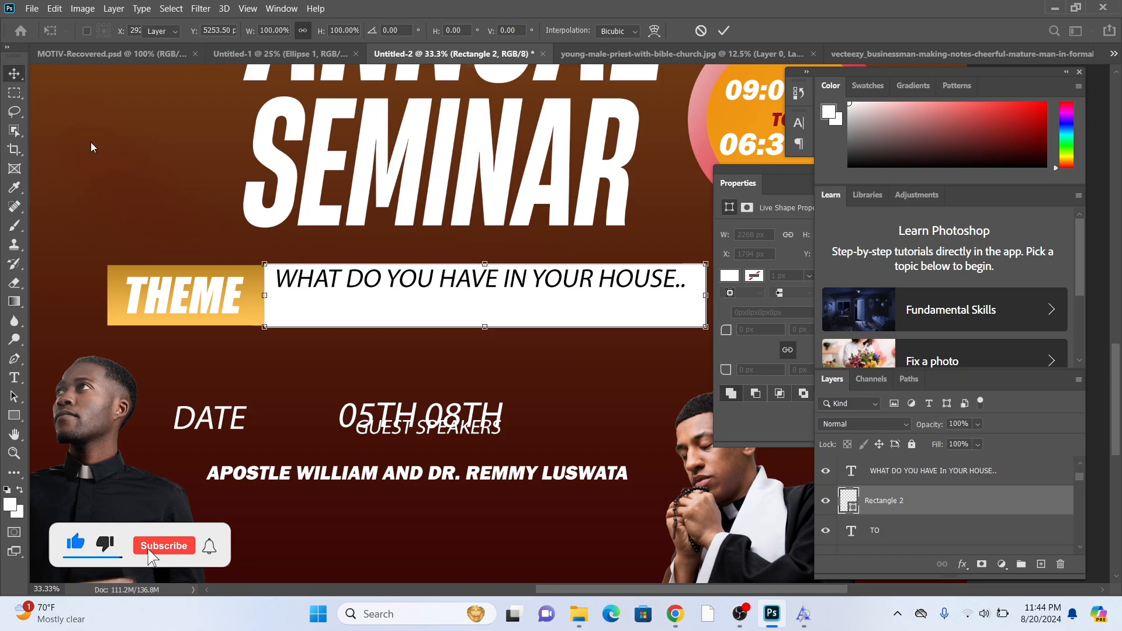
{"action": "key", "text": "Delete"}
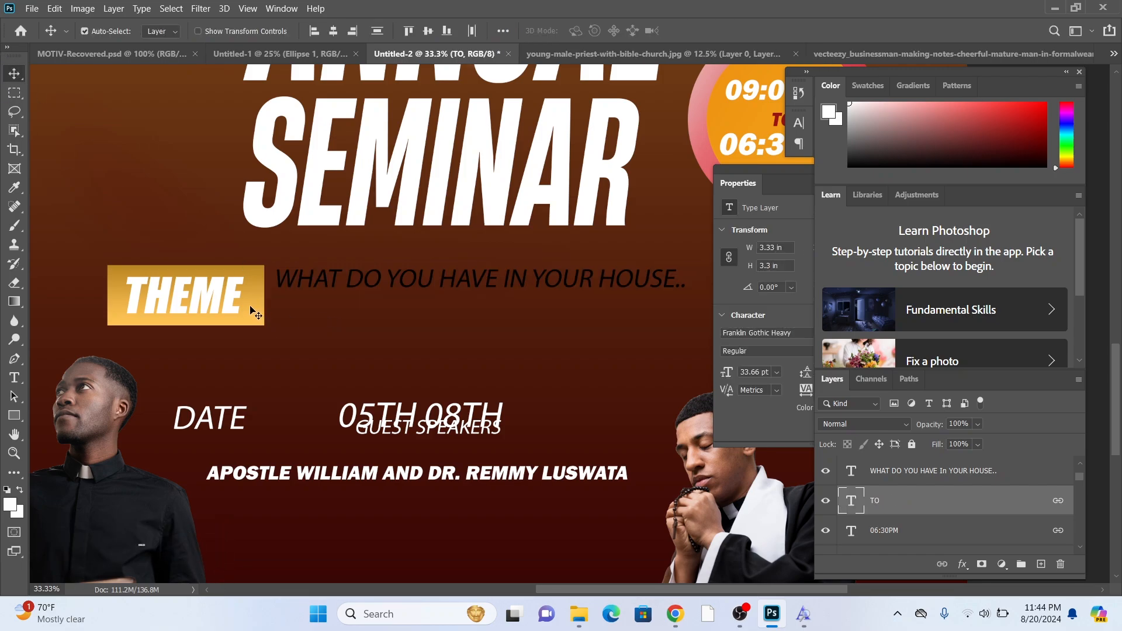
Duplicate the gold THEME box directly beside itself and turn the copy plain white by hiding its gradient overlay
{"action": "left_click_drag", "start_coordinate": [255, 305], "coordinate": [404, 307]}
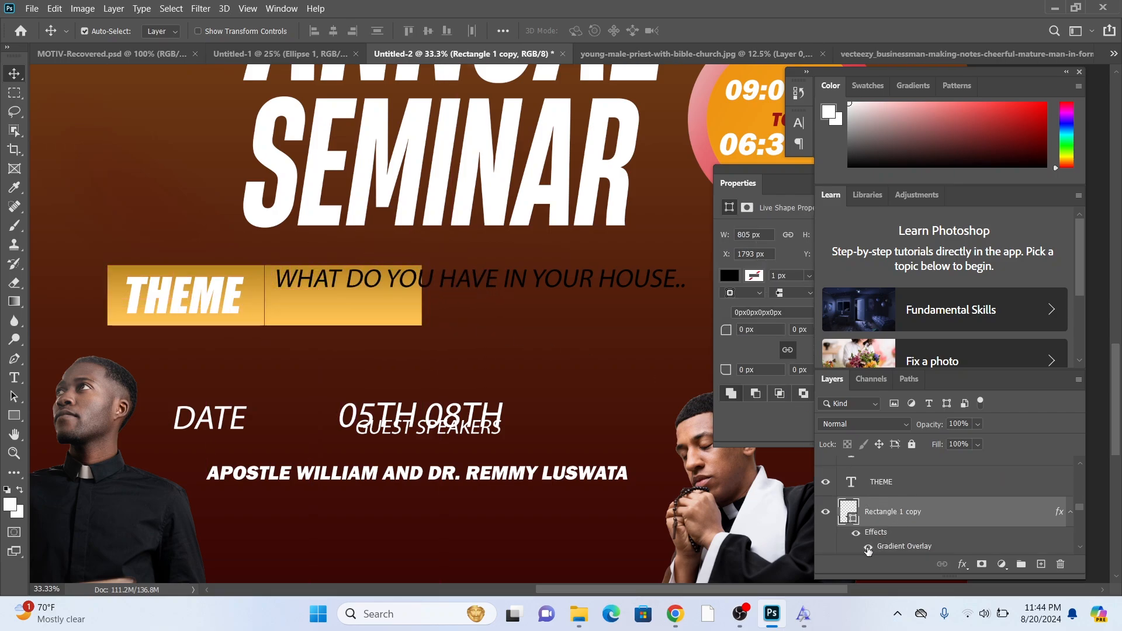
{"action": "left_click", "coordinate": [868, 550]}
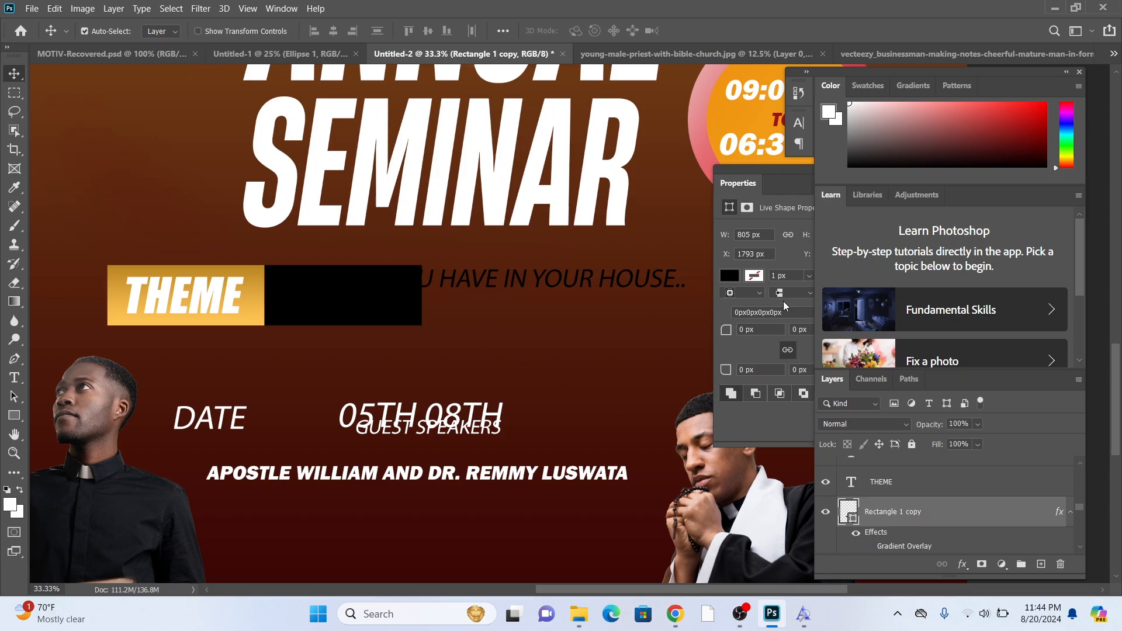
{"action": "left_click", "coordinate": [729, 280]}
{"action": "left_click", "coordinate": [745, 353]}
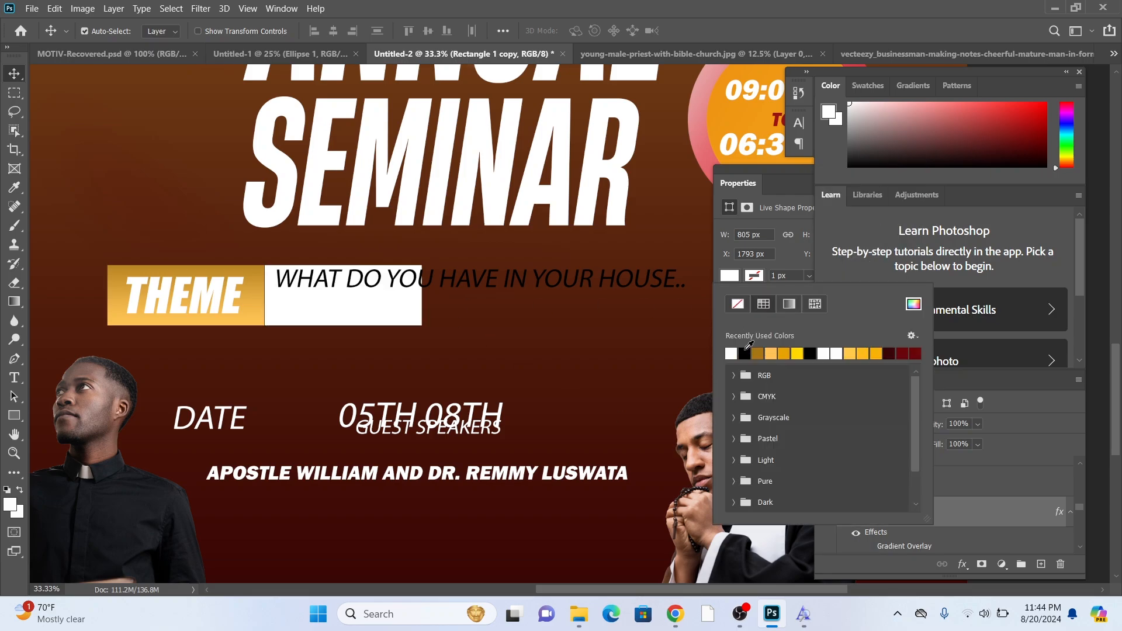
{"action": "left_click", "coordinate": [14, 75]}
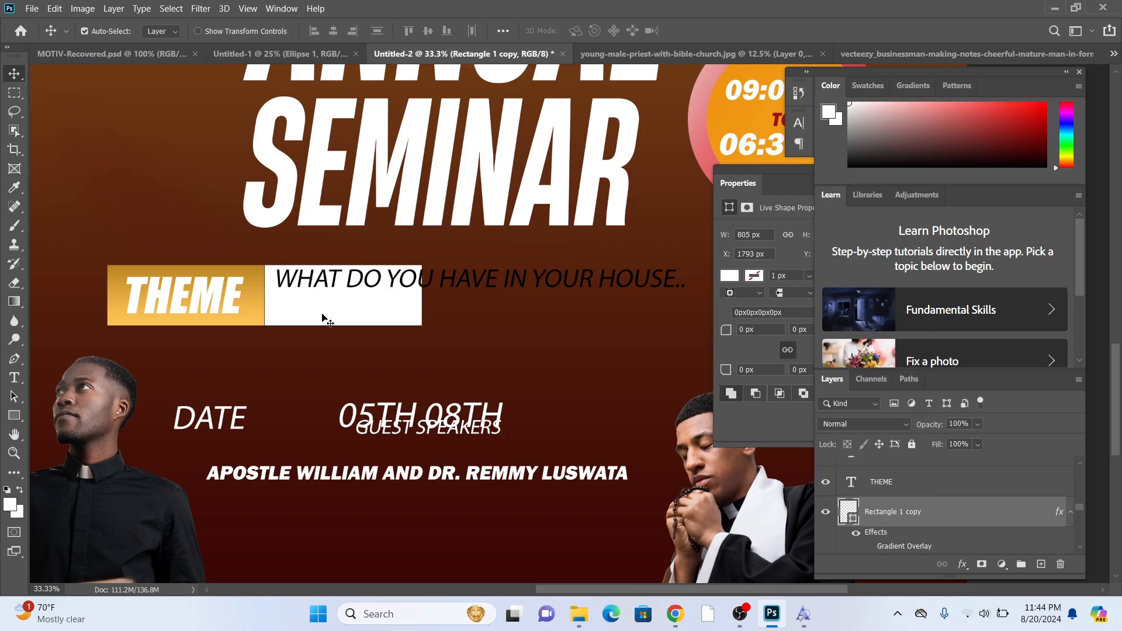
Stretch the white box horizontally to about 2147 px wide so it runs behind the theme sentence
{"action": "key", "text": "ctrl+t"}
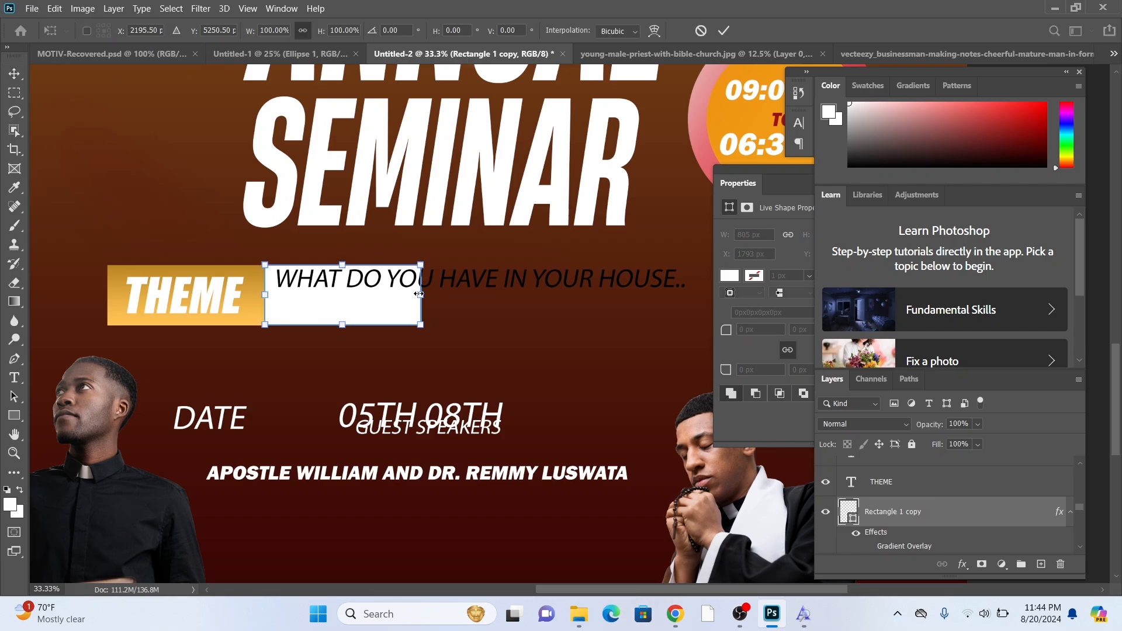
{"action": "left_click_drag", "start_coordinate": [420, 295], "coordinate": [682, 280]}
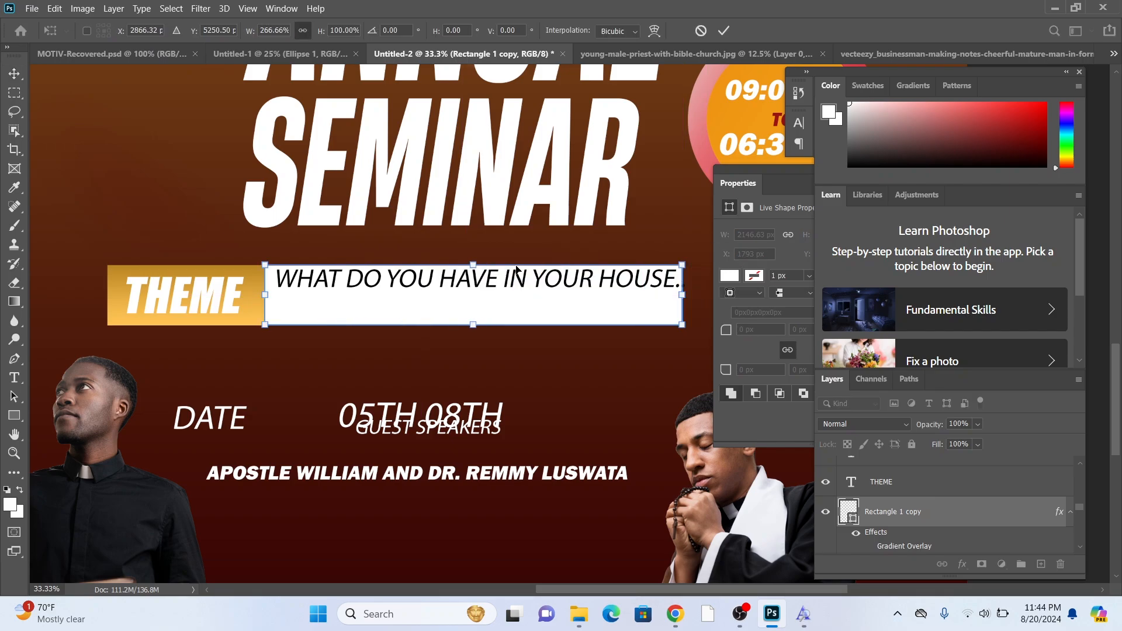
{"action": "left_click", "coordinate": [14, 73]}
Delete the trailing dots from the theme sentence and centre the text vertically in the white box
{"action": "left_click_drag", "start_coordinate": [340, 286], "coordinate": [332, 301]}
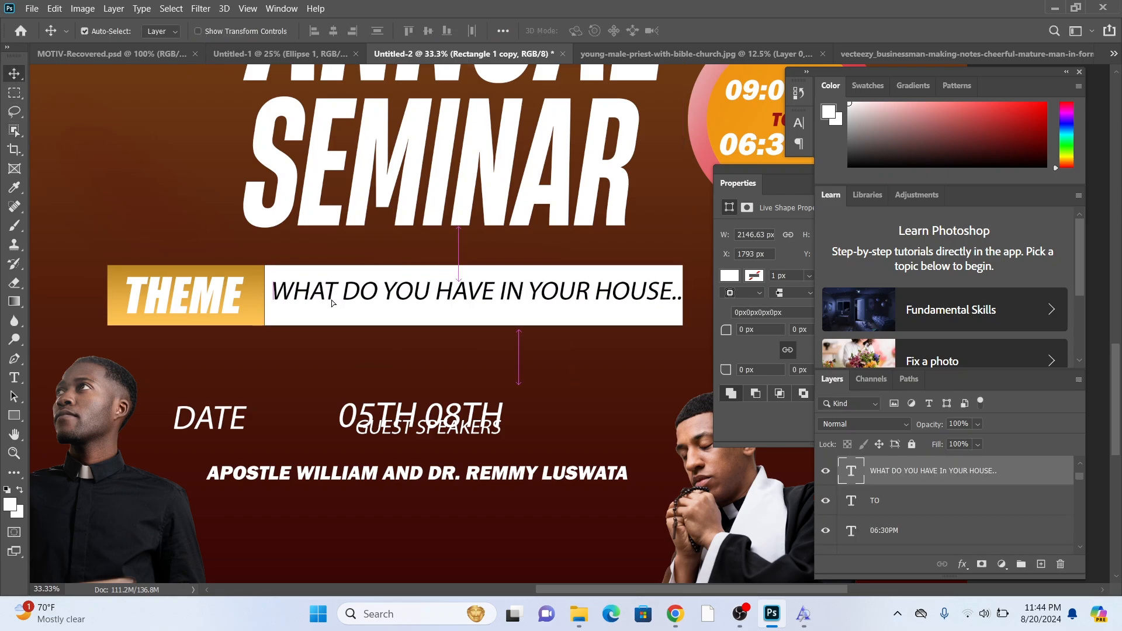
{"action": "double_click", "coordinate": [519, 295]}
{"action": "left_click_drag", "start_coordinate": [669, 298], "coordinate": [699, 299]}
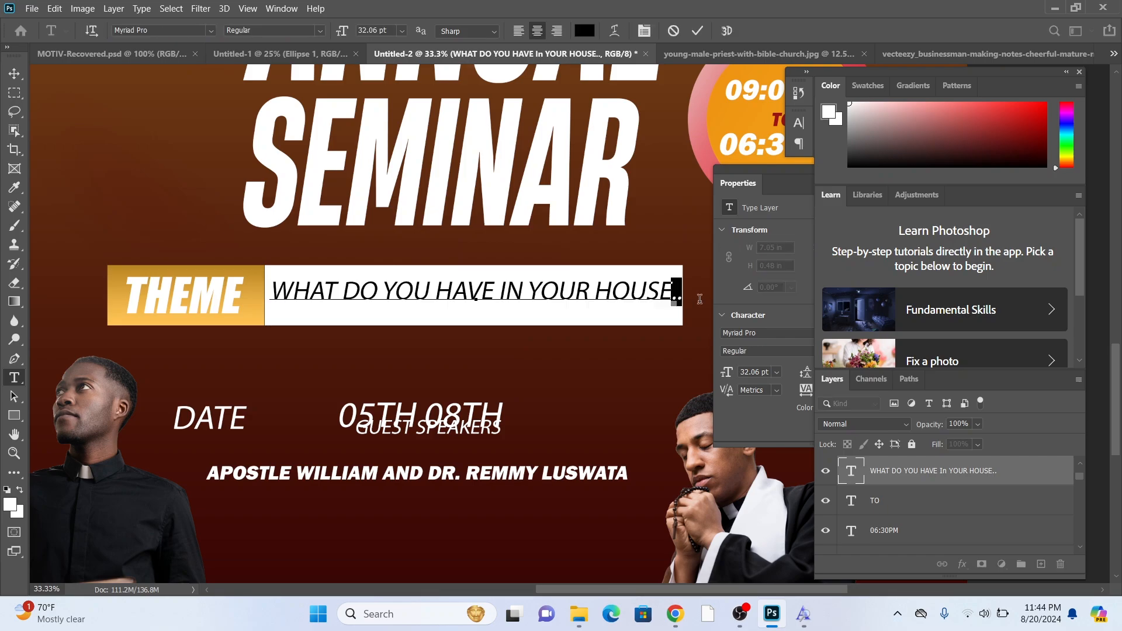
{"action": "key", "text": "BackSpace"}
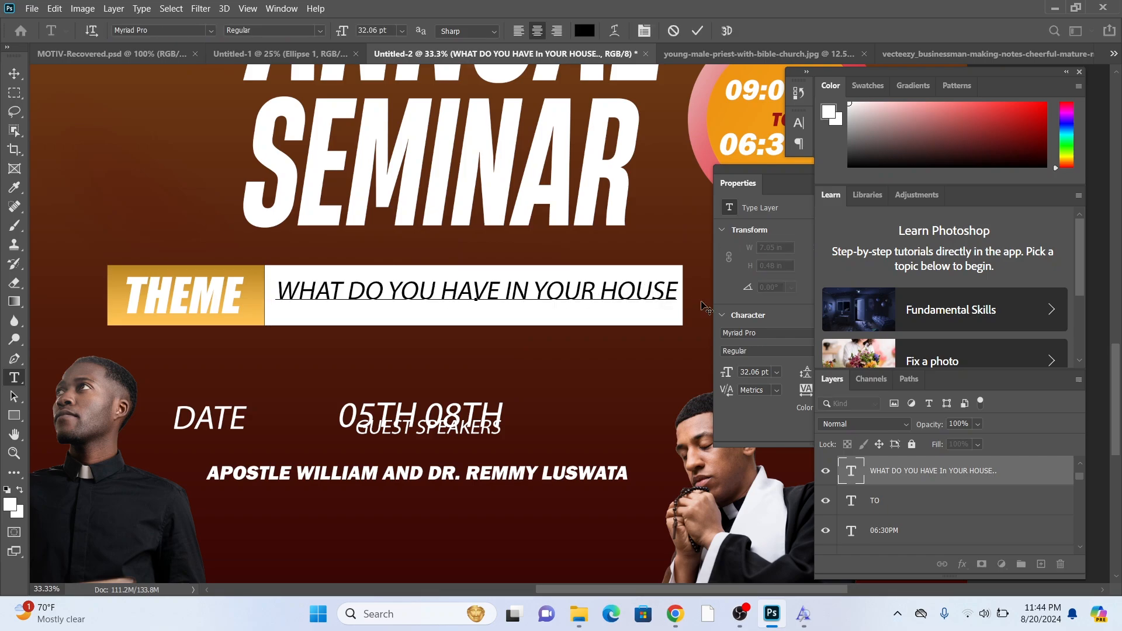
{"action": "left_click", "coordinate": [11, 72]}
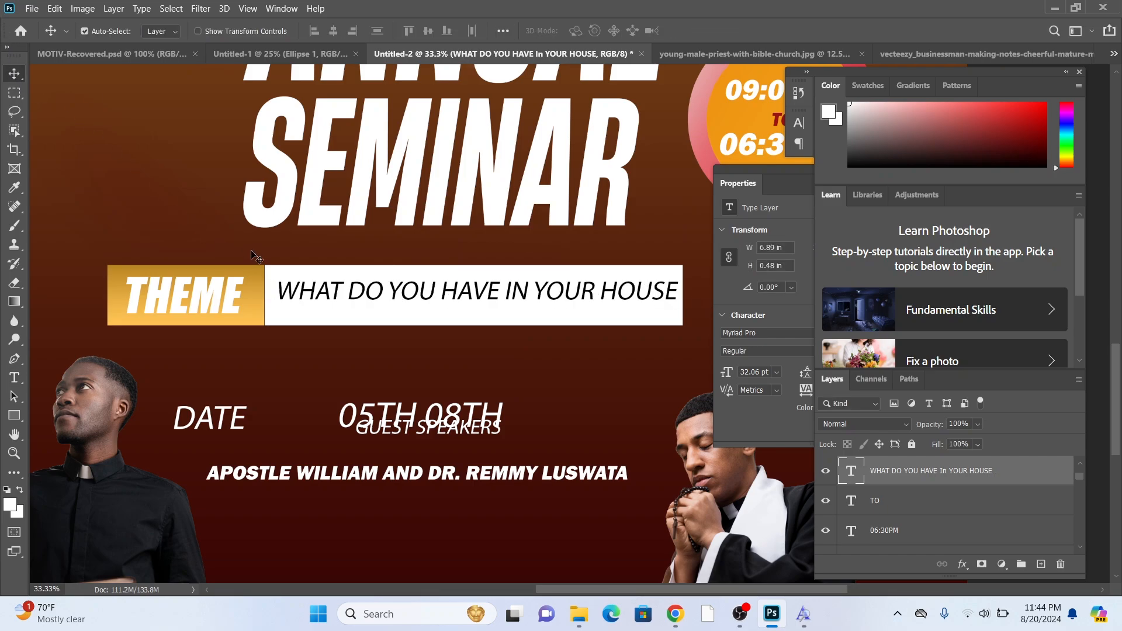
{"action": "left_click_drag", "start_coordinate": [302, 298], "coordinate": [298, 301]}
Change the theme sentence's font to Arial Rounded MT Bold
{"action": "double_click", "coordinate": [298, 301]}
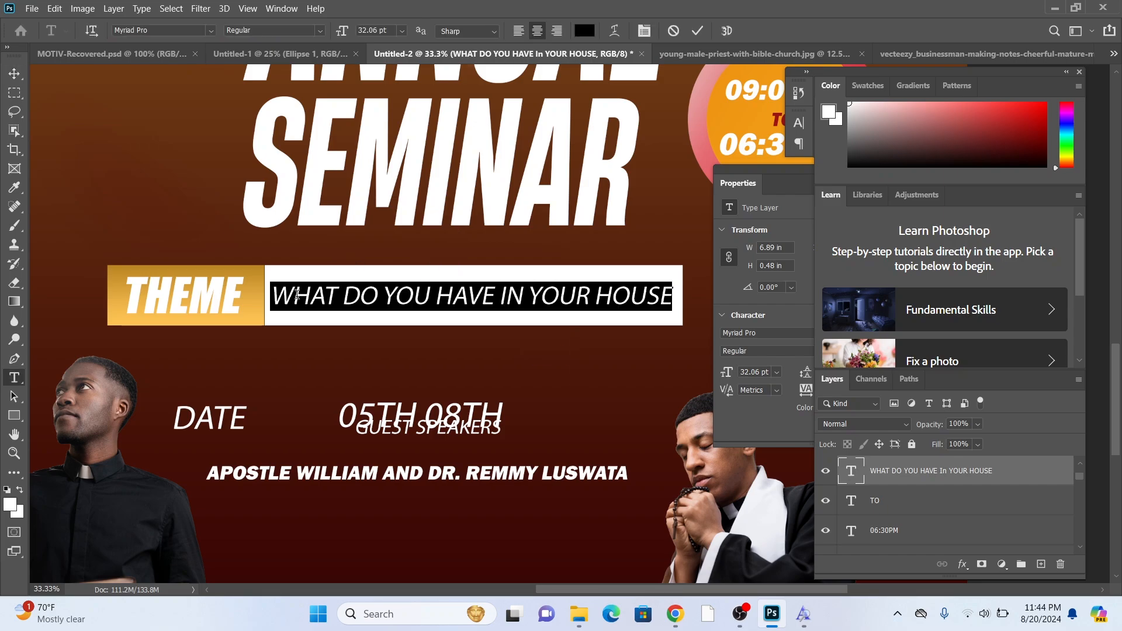
{"action": "left_click", "coordinate": [190, 30]}
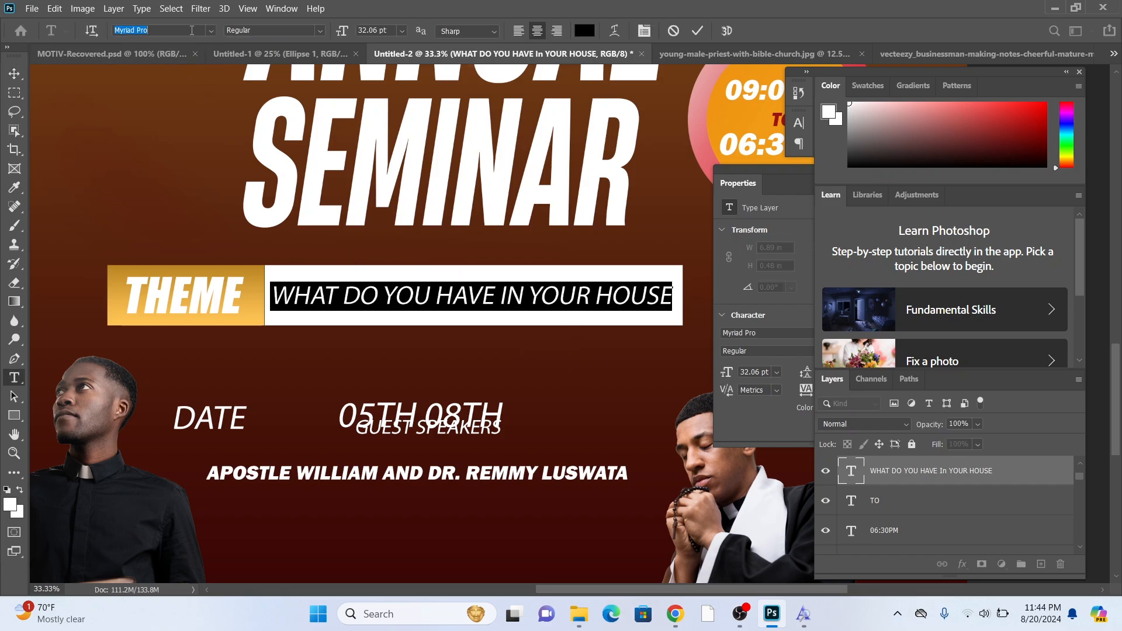
{"action": "type", "text": "pop"}
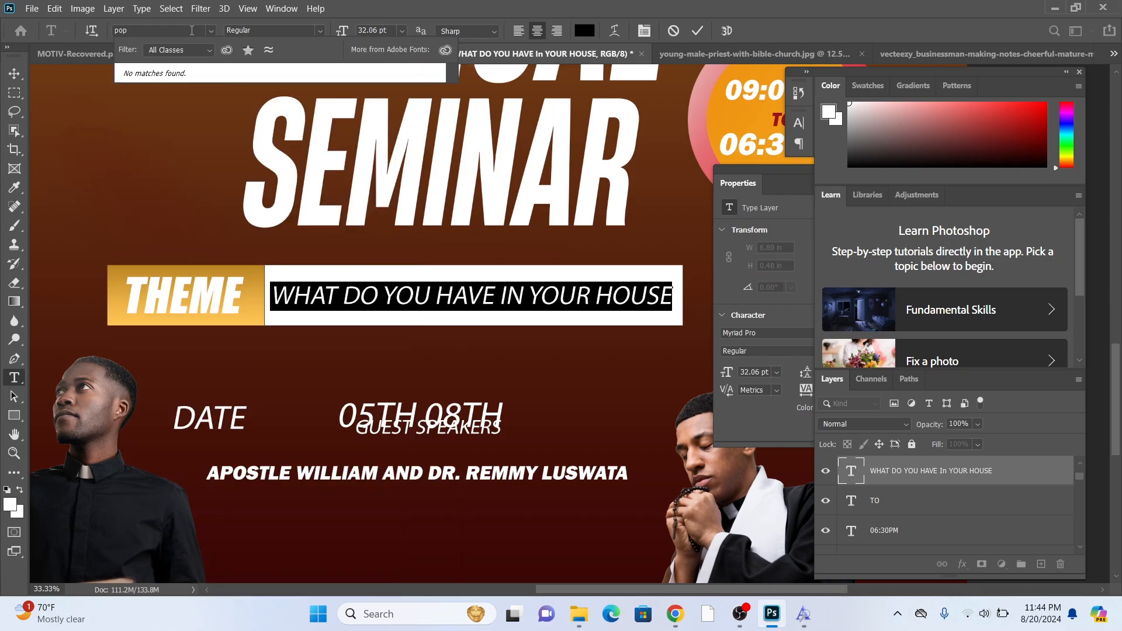
{"action": "key", "text": "BackSpace"}
{"action": "key", "text": "BackSpace"}
{"action": "key", "text": "BackSpace"}
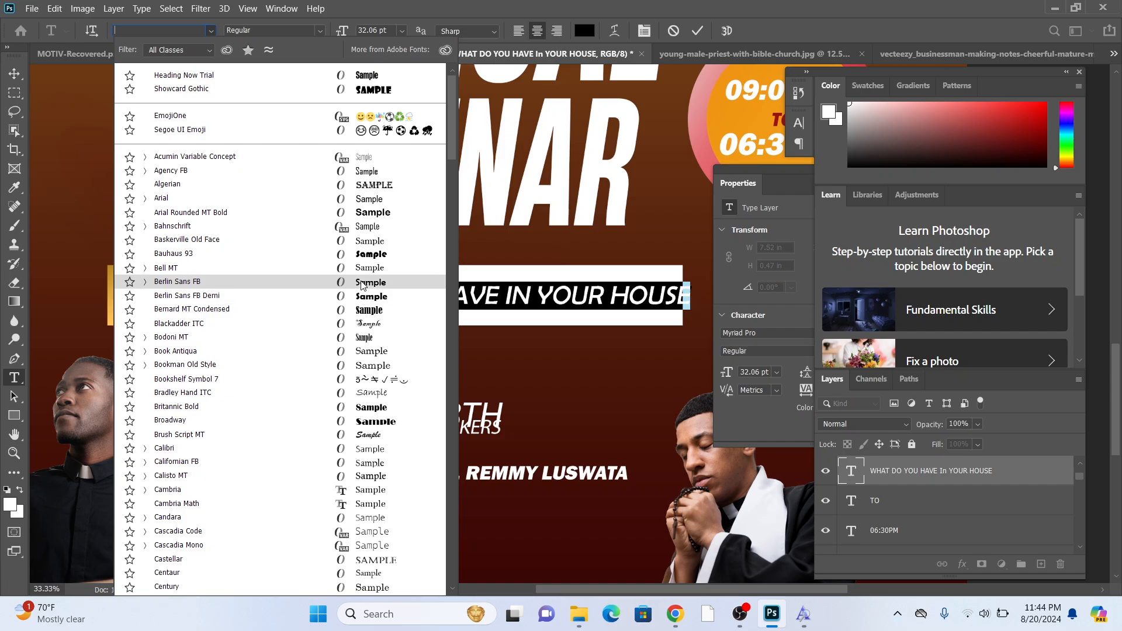
{"action": "left_click", "coordinate": [361, 214]}
{"action": "left_click", "coordinate": [14, 71]}
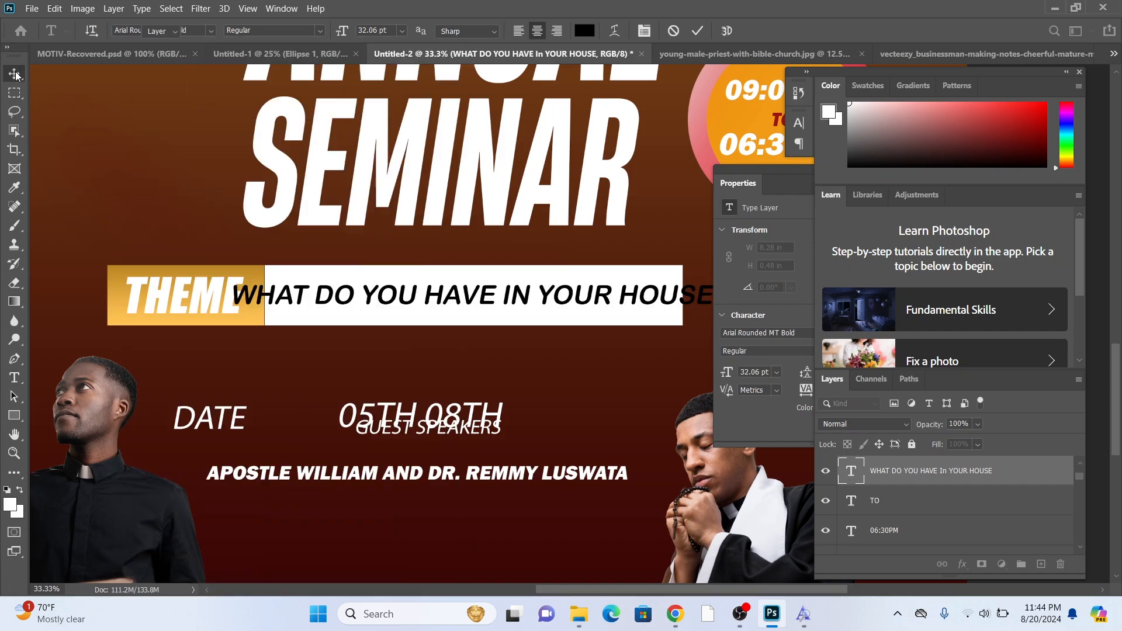
Scale the theme sentence to about 82% and position it centrally inside the white box
{"action": "key", "text": "ctrl+t"}
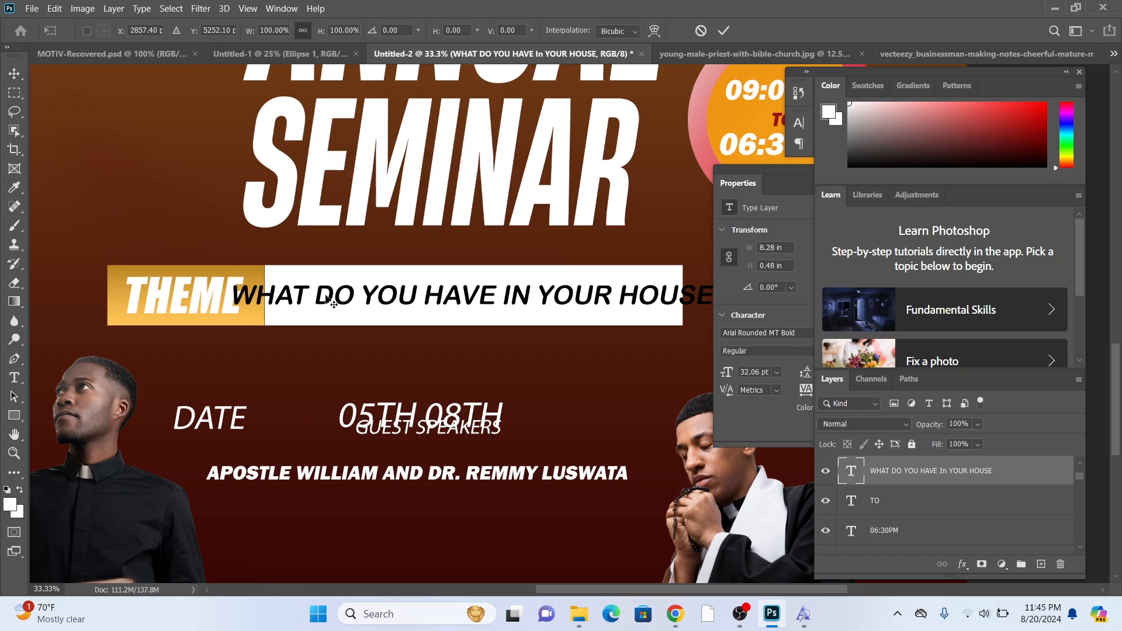
{"action": "left_click_drag", "start_coordinate": [226, 309], "coordinate": [273, 293]}
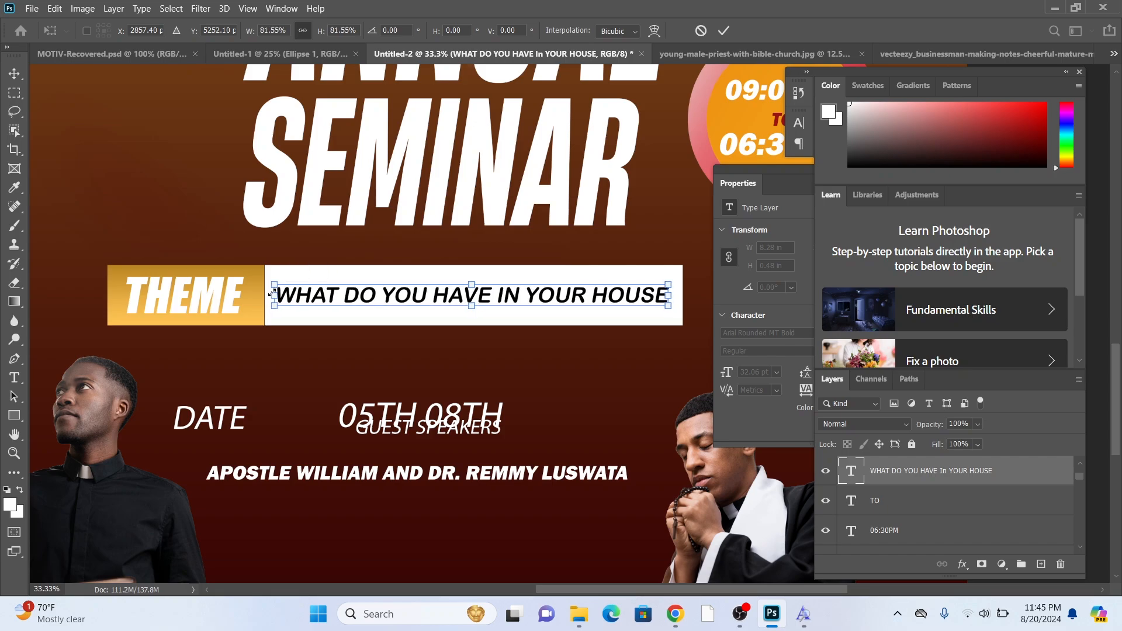
{"action": "left_click", "coordinate": [15, 74]}
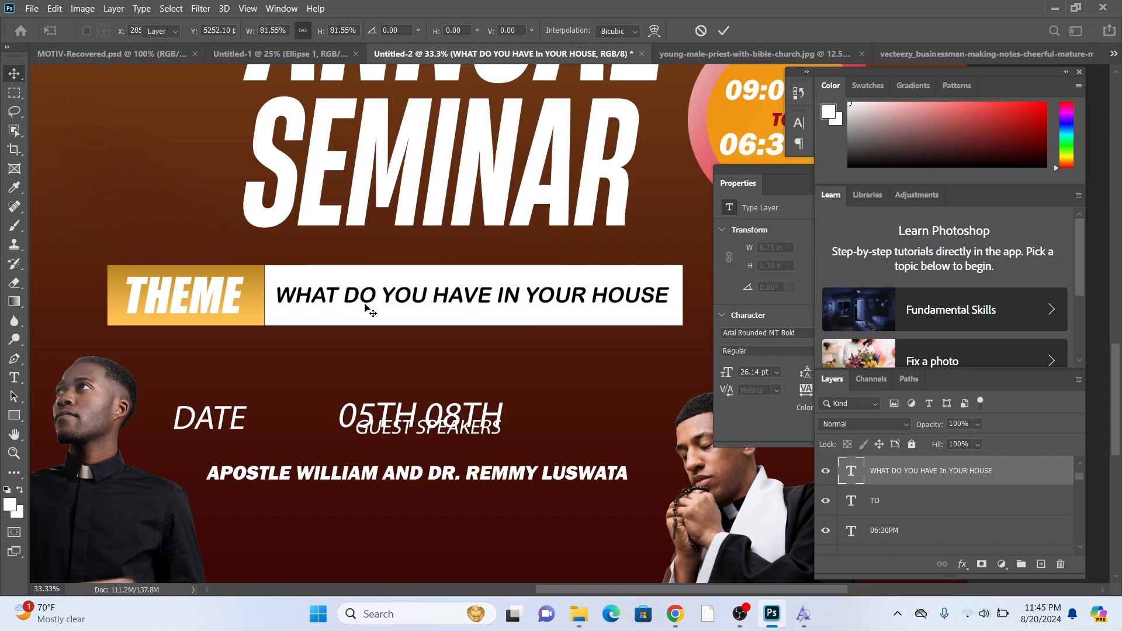
{"action": "left_click_drag", "start_coordinate": [371, 303], "coordinate": [351, 297]}
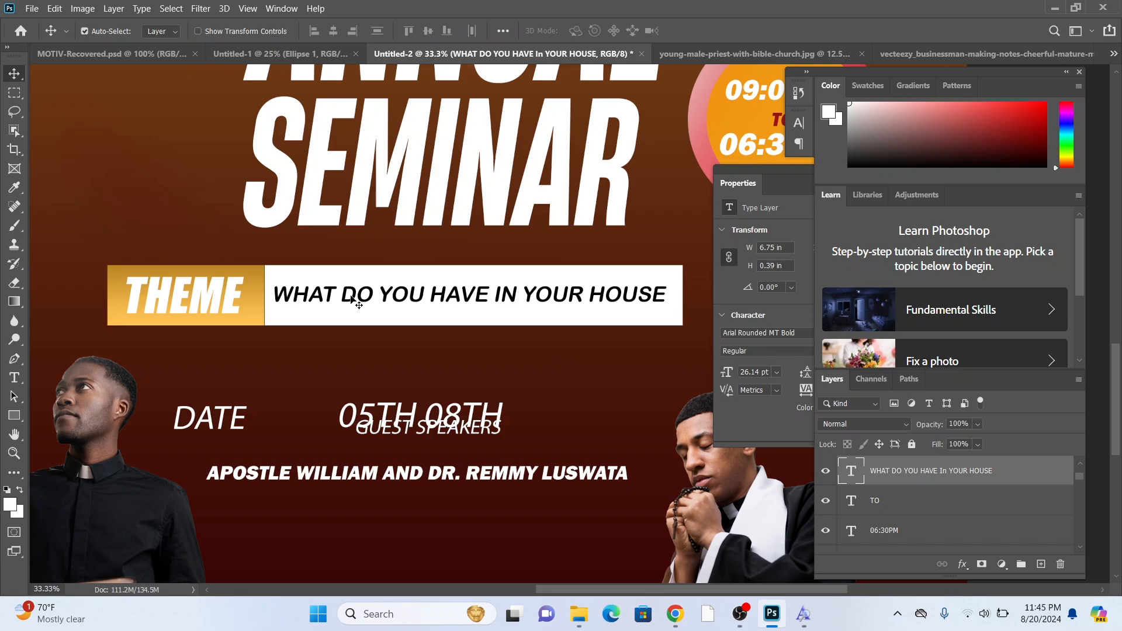
{"action": "key", "text": "Right"}
{"action": "key", "text": "Right"}
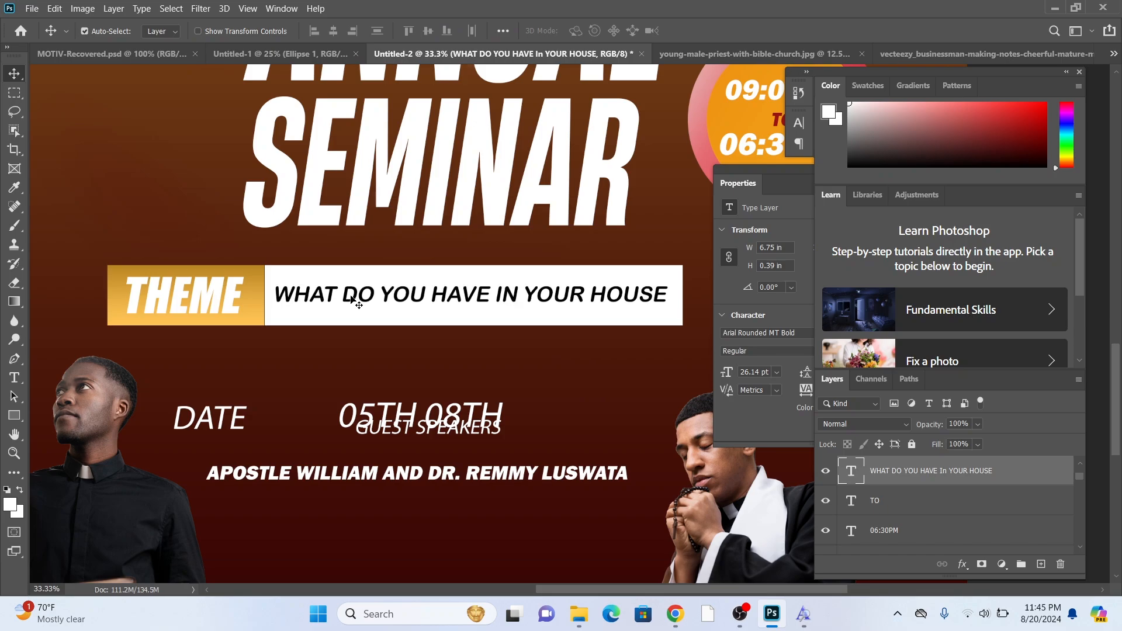
Move the DATE text up beneath the theme bar and shift the priest photo below it downward
{"action": "key", "text": "ctrl+minus"}
{"action": "key", "text": "ctrl+minus"}
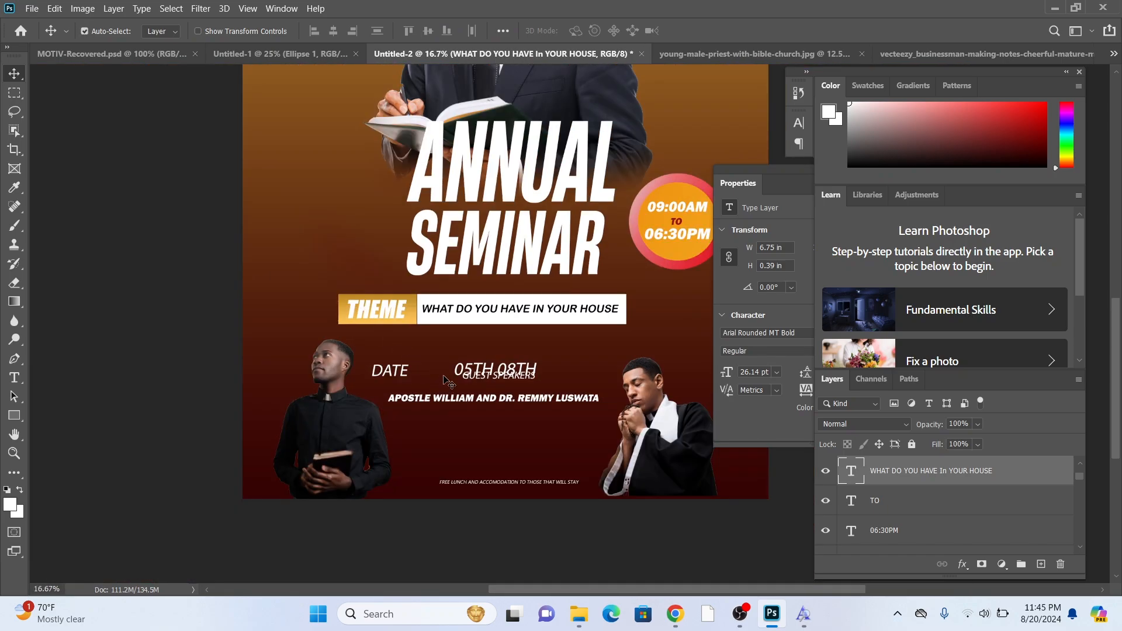
{"action": "left_click_drag", "start_coordinate": [399, 374], "coordinate": [389, 350]}
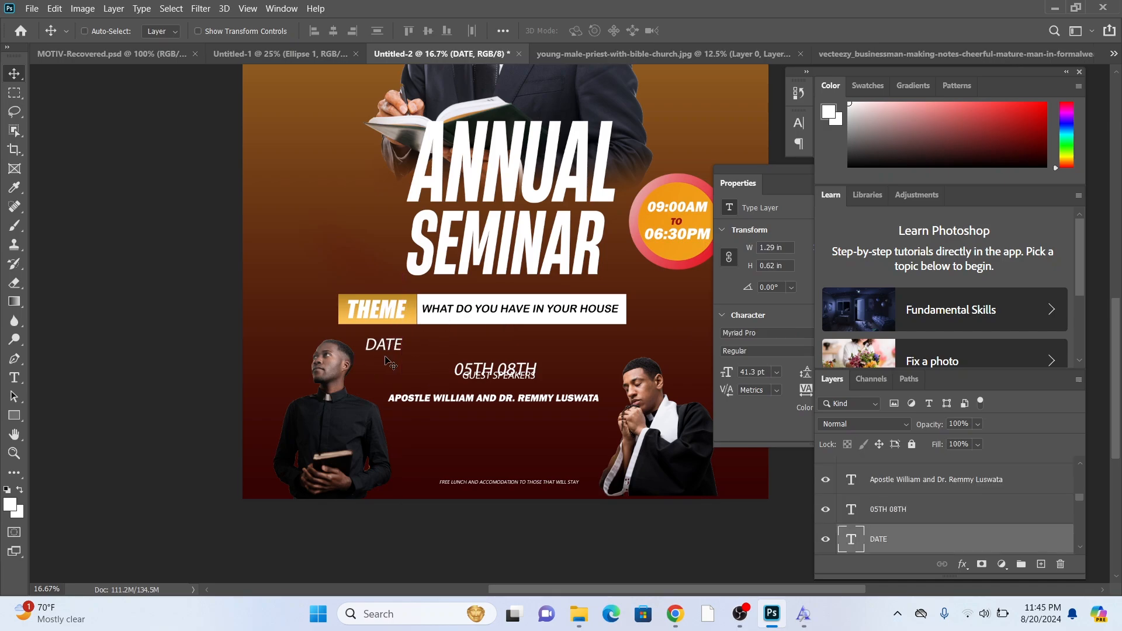
{"action": "key", "text": "ctrl+plus"}
{"action": "key", "text": "ctrl+plus"}
{"action": "left_click_drag", "start_coordinate": [286, 365], "coordinate": [372, 339]}
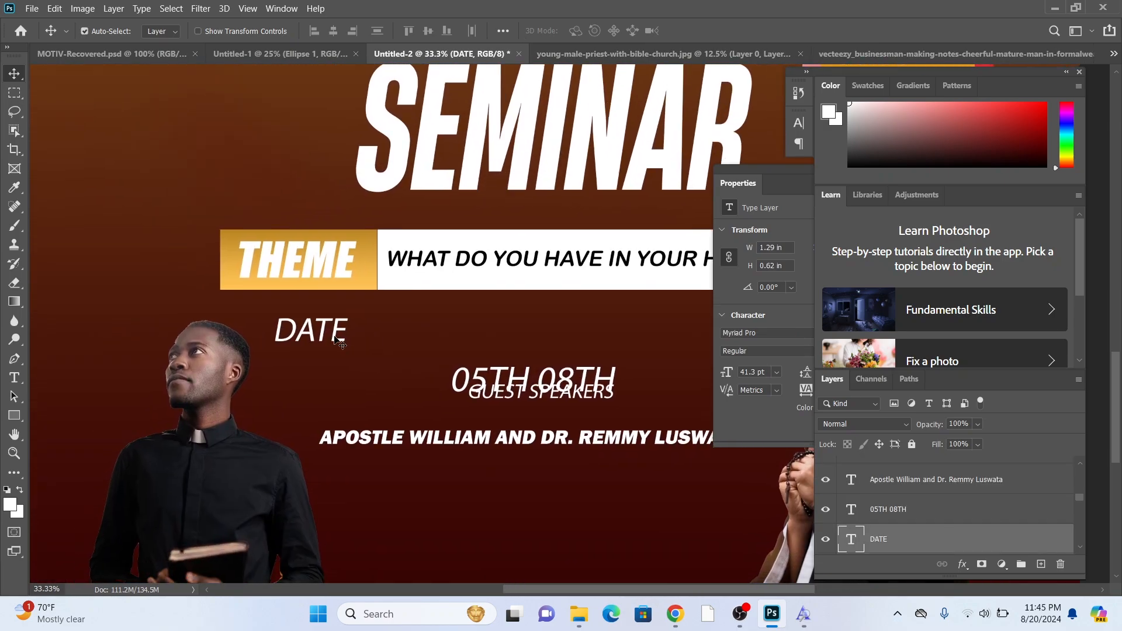
{"action": "left_click_drag", "start_coordinate": [200, 387], "coordinate": [205, 470]}
{"action": "mouse_move", "coordinate": [306, 327]}
{"action": "left_mouse_down"}
{"action": "mouse_move", "coordinate": [293, 326]}
{"action": "mouse_move", "coordinate": [309, 325]}
{"action": "left_mouse_up"}
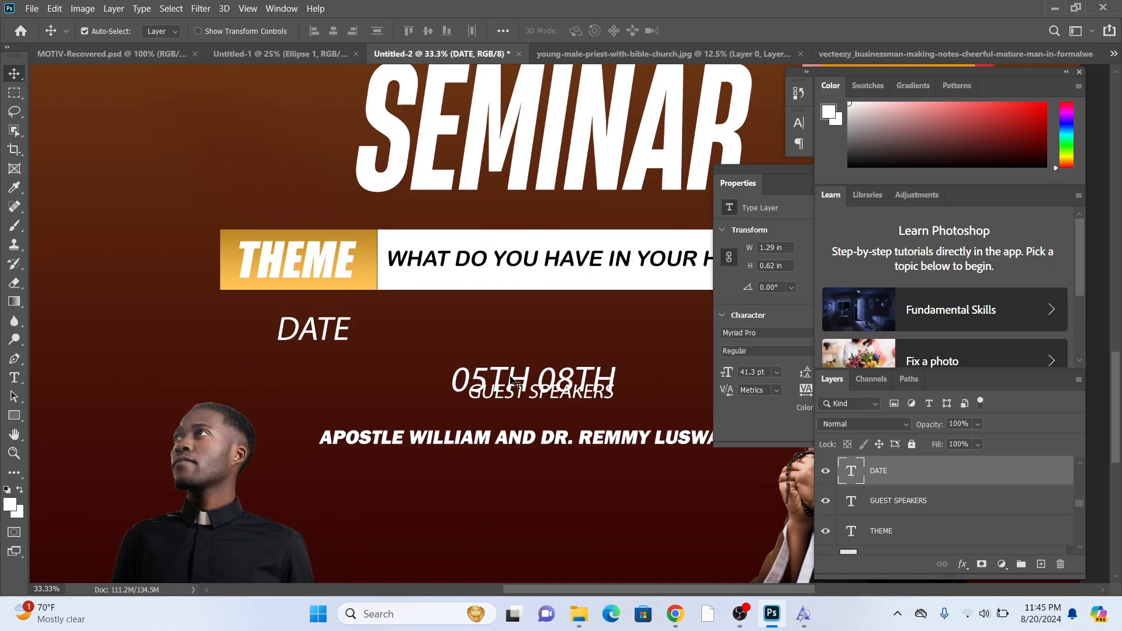
Move the 05TH 08TH text up beneath the theme bar and bring the DATE text close beside it
{"action": "left_click_drag", "start_coordinate": [494, 363], "coordinate": [502, 335]}
{"action": "left_click_drag", "start_coordinate": [310, 334], "coordinate": [352, 334]}
{"action": "left_click_drag", "start_coordinate": [527, 338], "coordinate": [533, 336]}
{"action": "left_click_drag", "start_coordinate": [441, 337], "coordinate": [324, 318]}
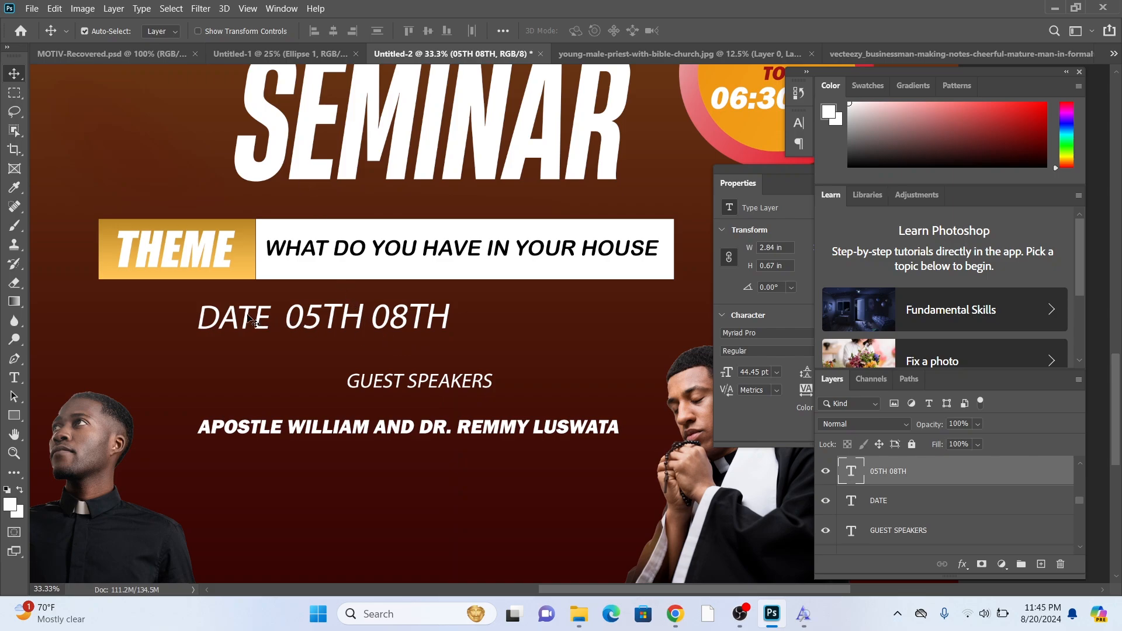
{"action": "mouse_move", "coordinate": [251, 318]}
{"action": "left_mouse_down"}
{"action": "mouse_move", "coordinate": [184, 318]}
{"action": "mouse_move", "coordinate": [254, 317]}
{"action": "left_mouse_up"}
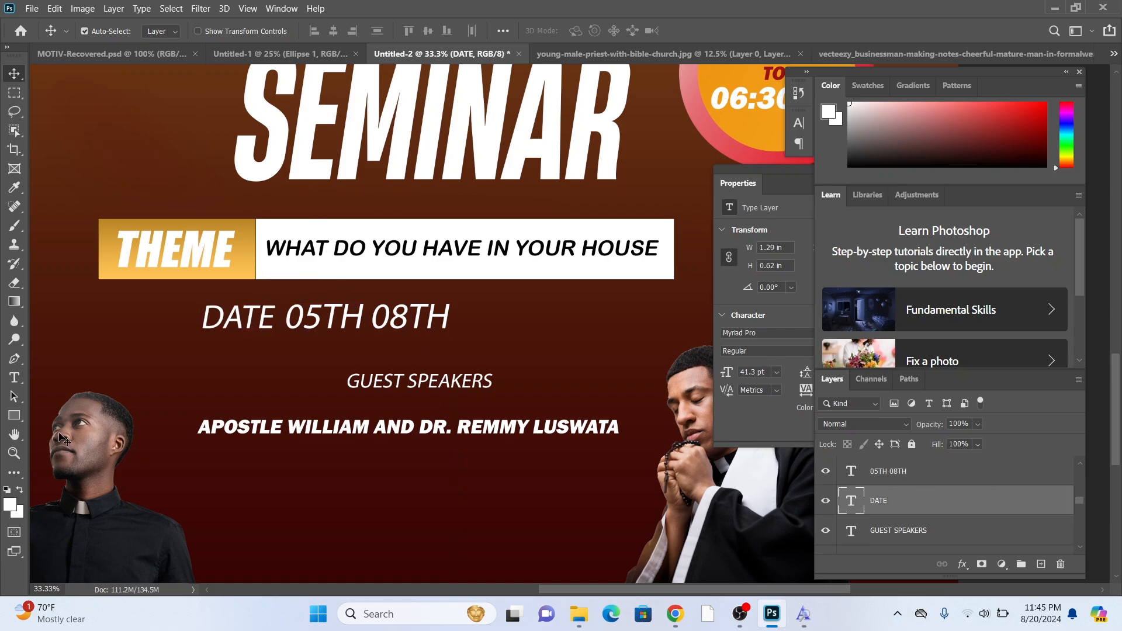
Draw a thin white rectangle about 1304 by 12 px as an underline beneath DATE 05TH 08TH
{"action": "left_click", "coordinate": [15, 421]}
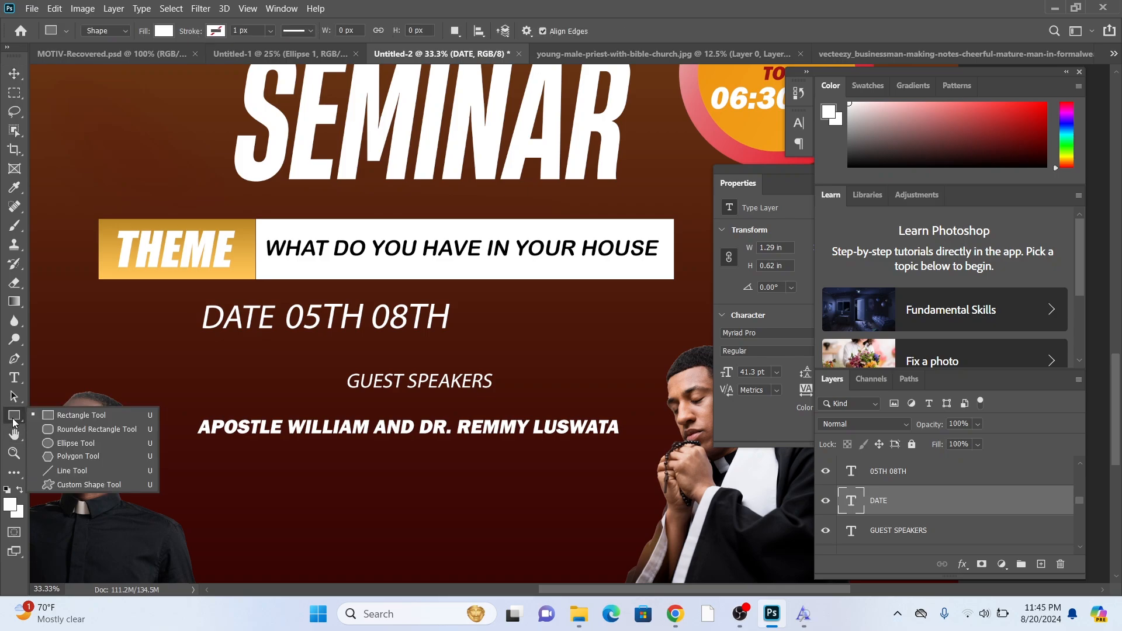
{"action": "left_click", "coordinate": [60, 418]}
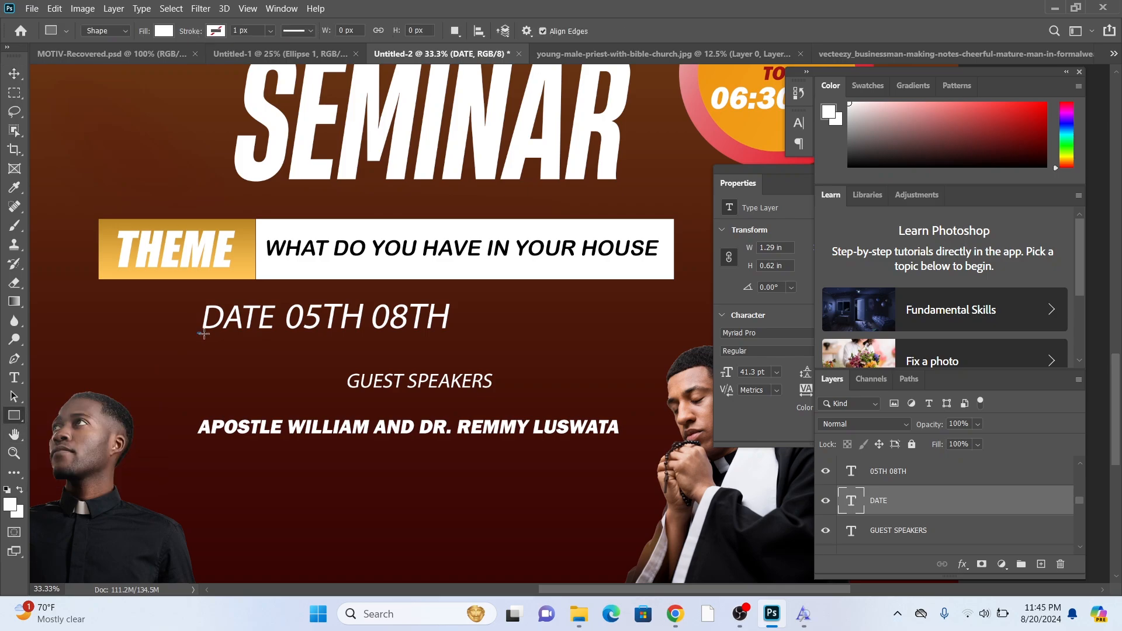
{"action": "left_click_drag", "start_coordinate": [202, 333], "coordinate": [451, 330]}
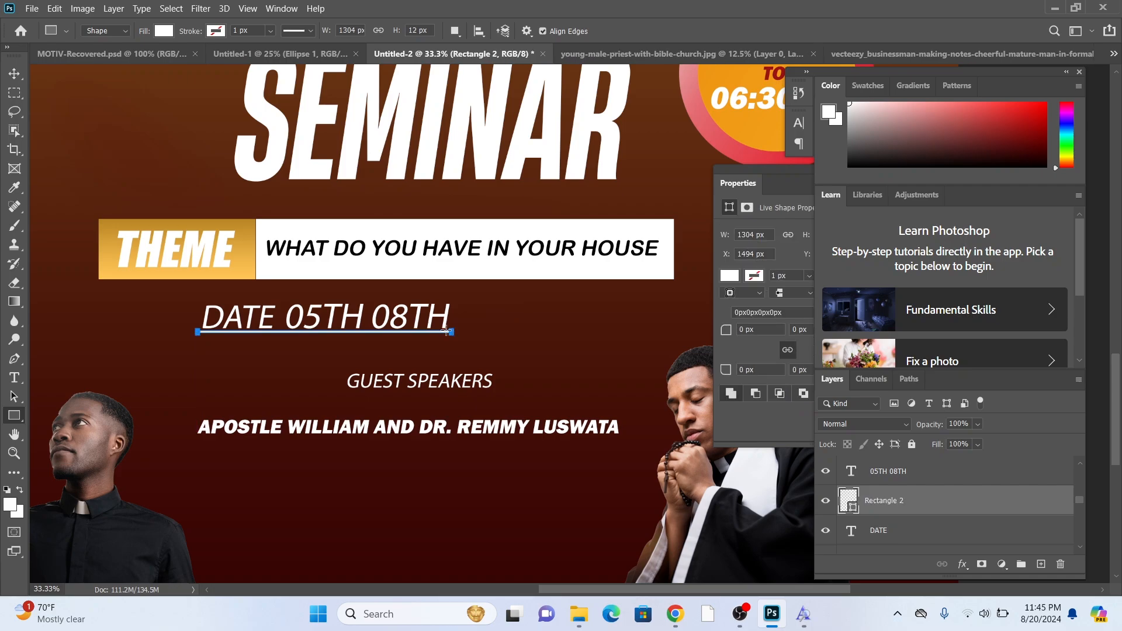
{"action": "left_click", "coordinate": [14, 73]}
{"action": "scroll", "coordinate": [327, 252], "scroll_direction": "down", "scroll_amount": 2}
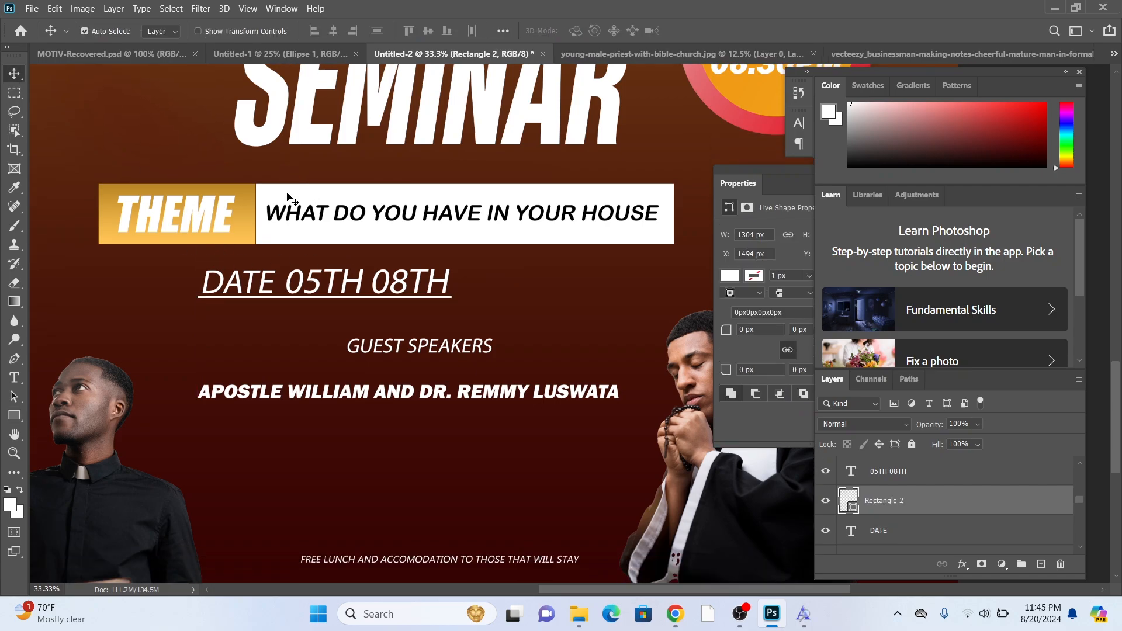
Shift the 05TH 08TH text, the DATE text and their underline rightward so the line sits centrally beneath the theme bar
{"action": "left_click_drag", "start_coordinate": [398, 268], "coordinate": [473, 267]}
{"action": "left_click_drag", "start_coordinate": [237, 263], "coordinate": [303, 257]}
{"action": "left_click_drag", "start_coordinate": [401, 266], "coordinate": [451, 287]}
{"action": "left_click", "coordinate": [384, 289]}
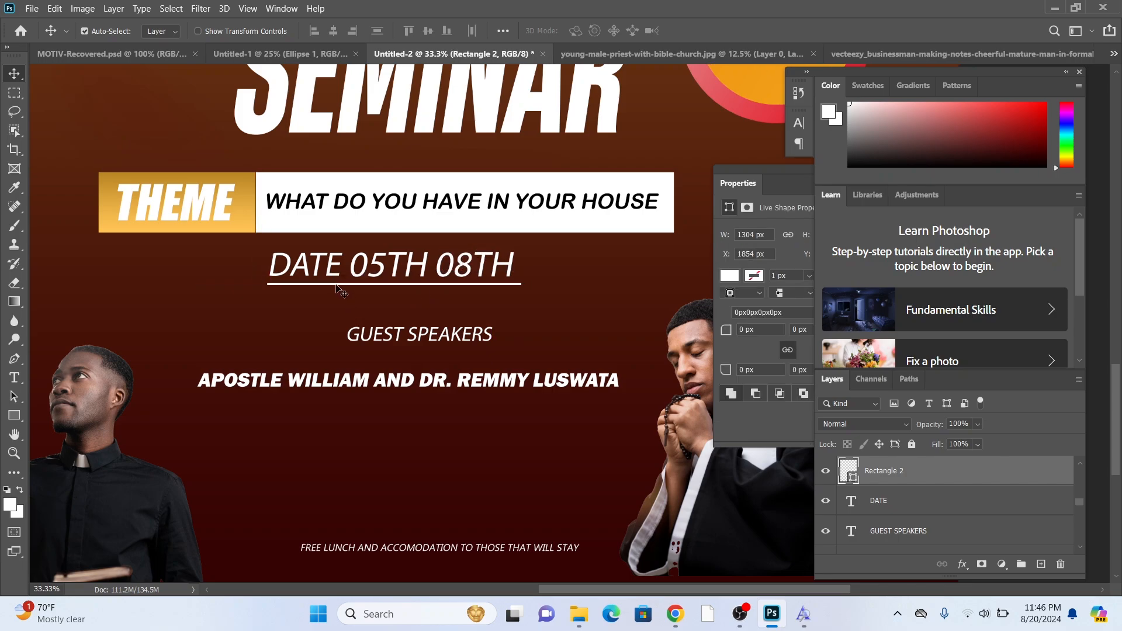
Move GUEST SPEAKERS down above the free lunch line and bring the bold speaker names text up under the date
{"action": "scroll", "coordinate": [359, 341], "scroll_direction": "down", "scroll_amount": 2}
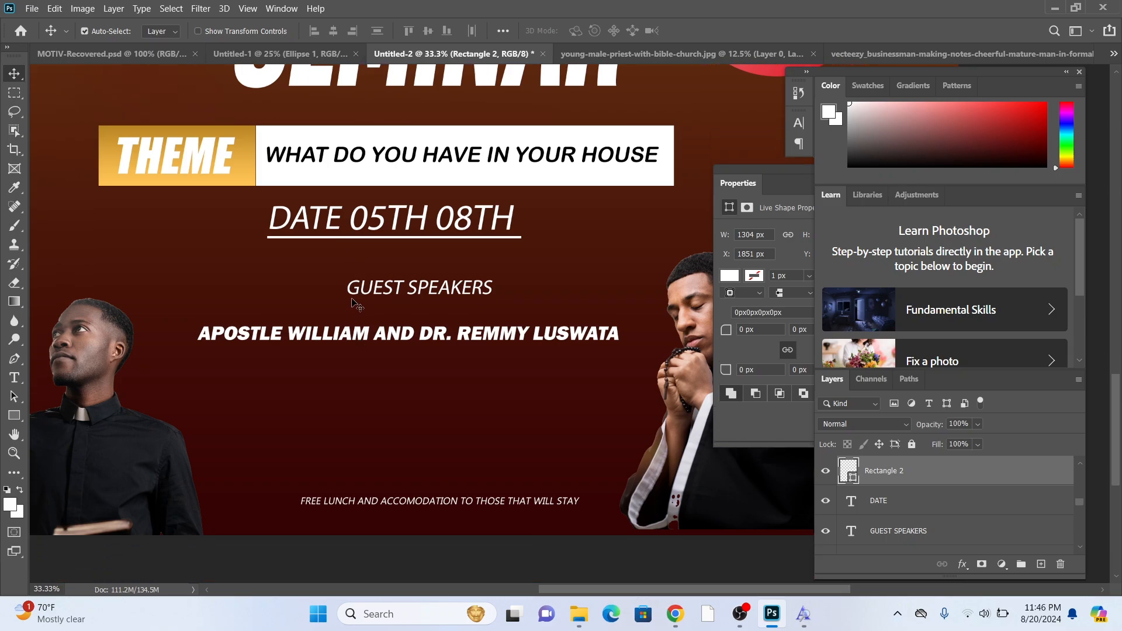
{"action": "left_click_drag", "start_coordinate": [381, 285], "coordinate": [377, 422]}
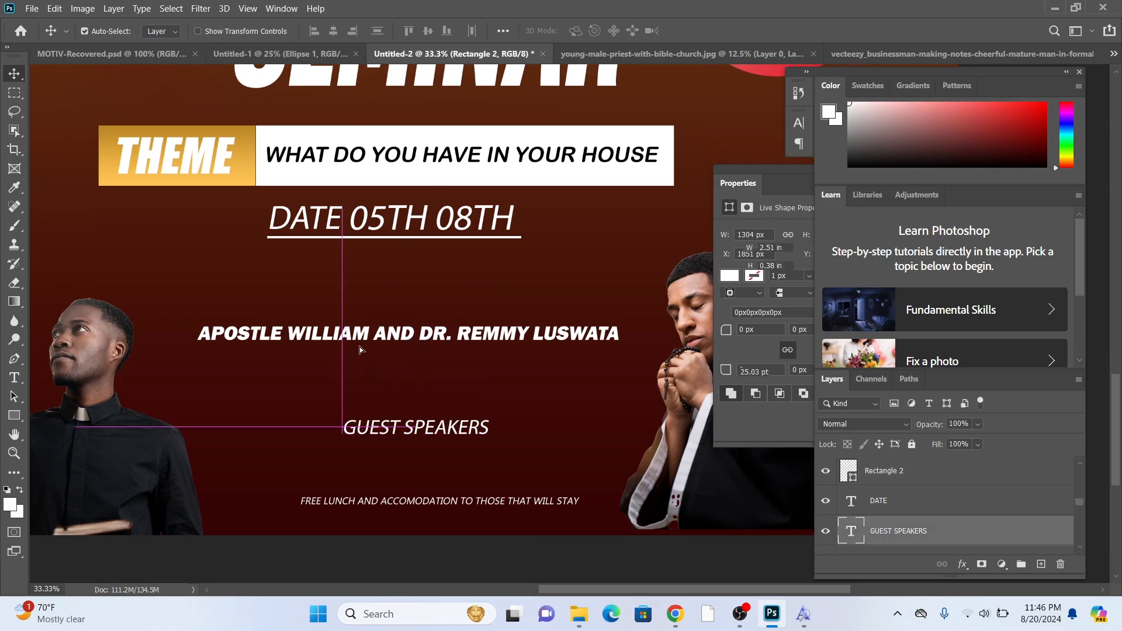
{"action": "left_click_drag", "start_coordinate": [358, 335], "coordinate": [343, 256]}
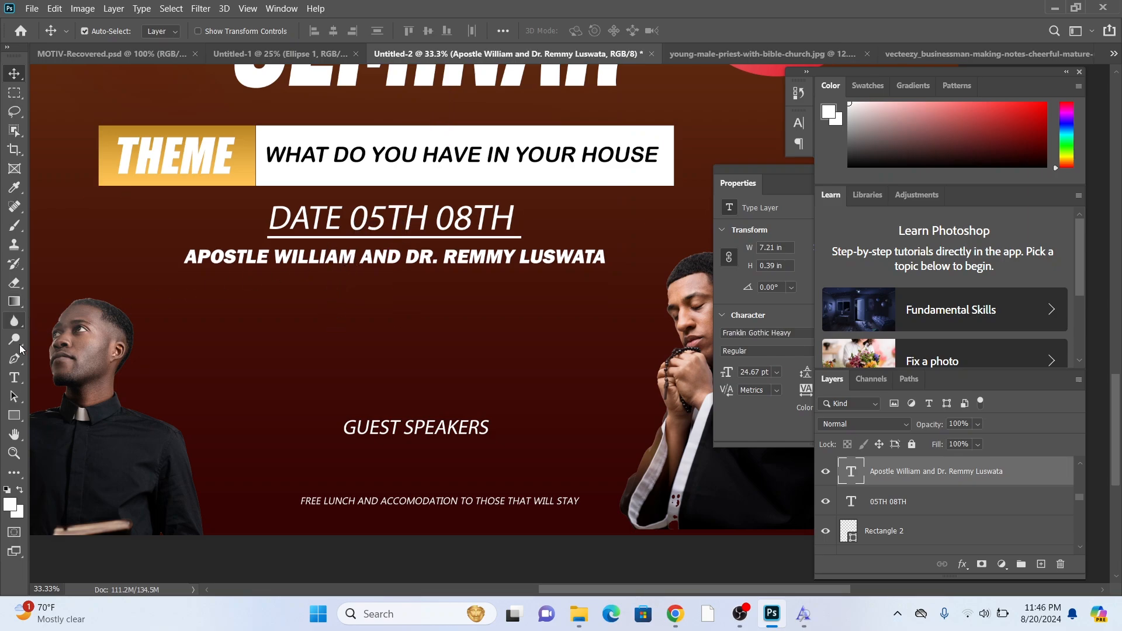
Draw a thin white underline about 2206 px wide beneath the speaker names and align it close under the text
{"action": "left_click", "coordinate": [14, 415]}
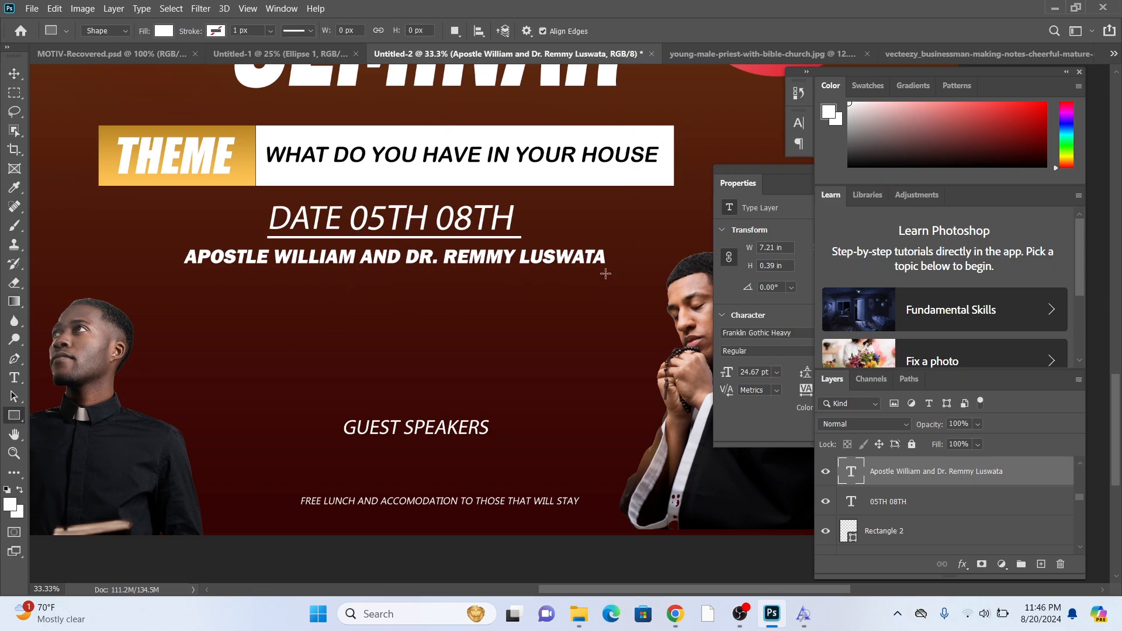
{"action": "left_click_drag", "start_coordinate": [605, 273], "coordinate": [175, 273]}
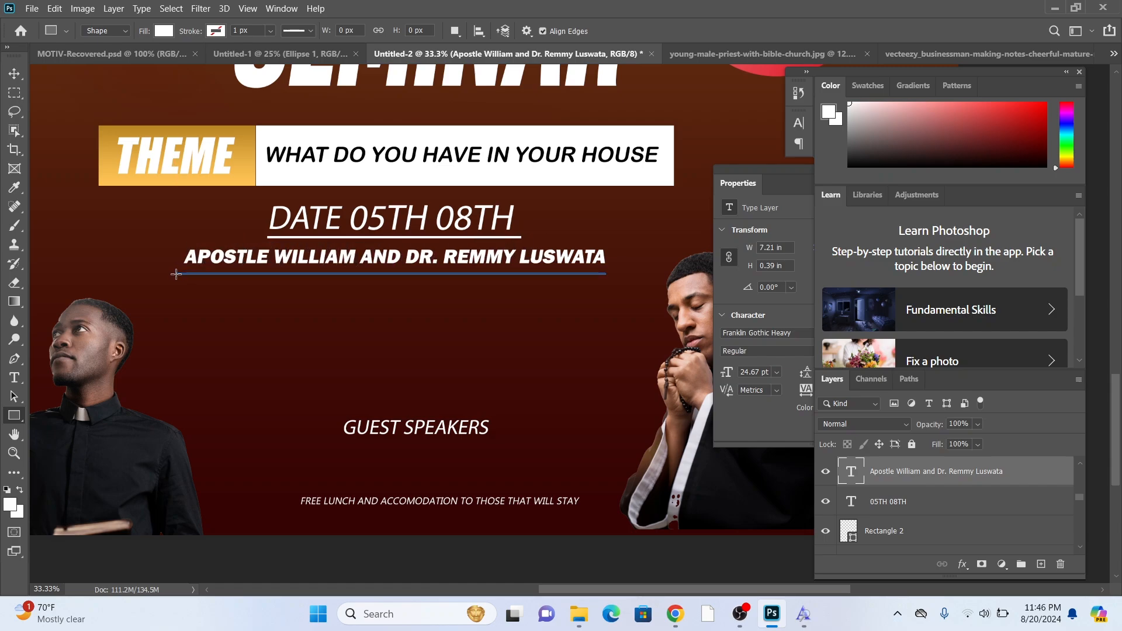
{"action": "left_click", "coordinate": [14, 73]}
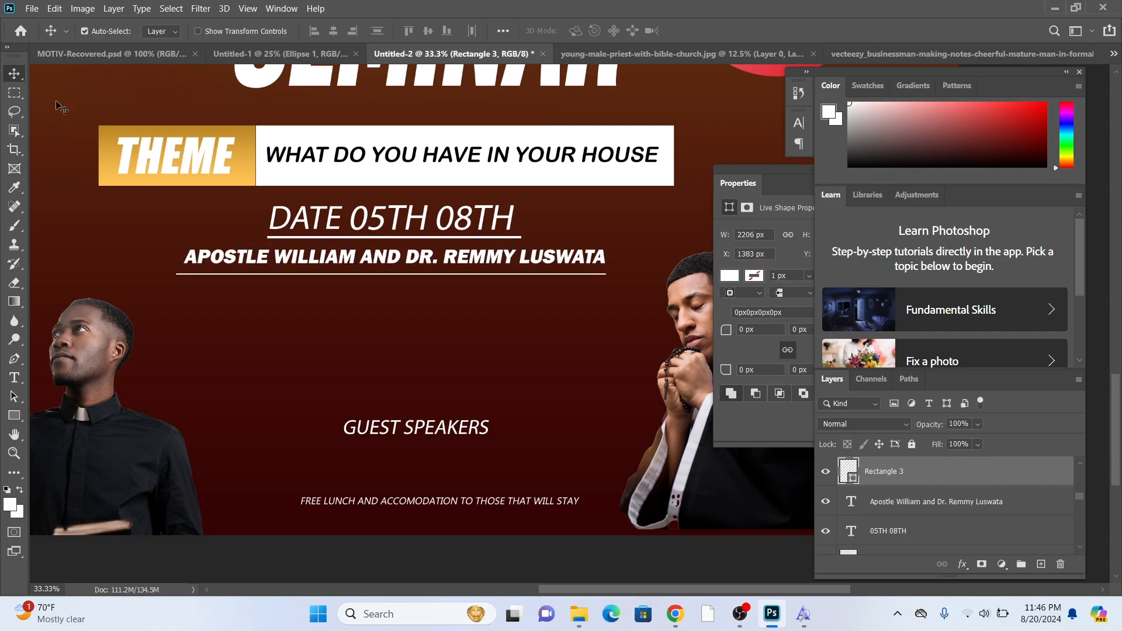
{"action": "left_click_drag", "start_coordinate": [315, 274], "coordinate": [322, 270]}
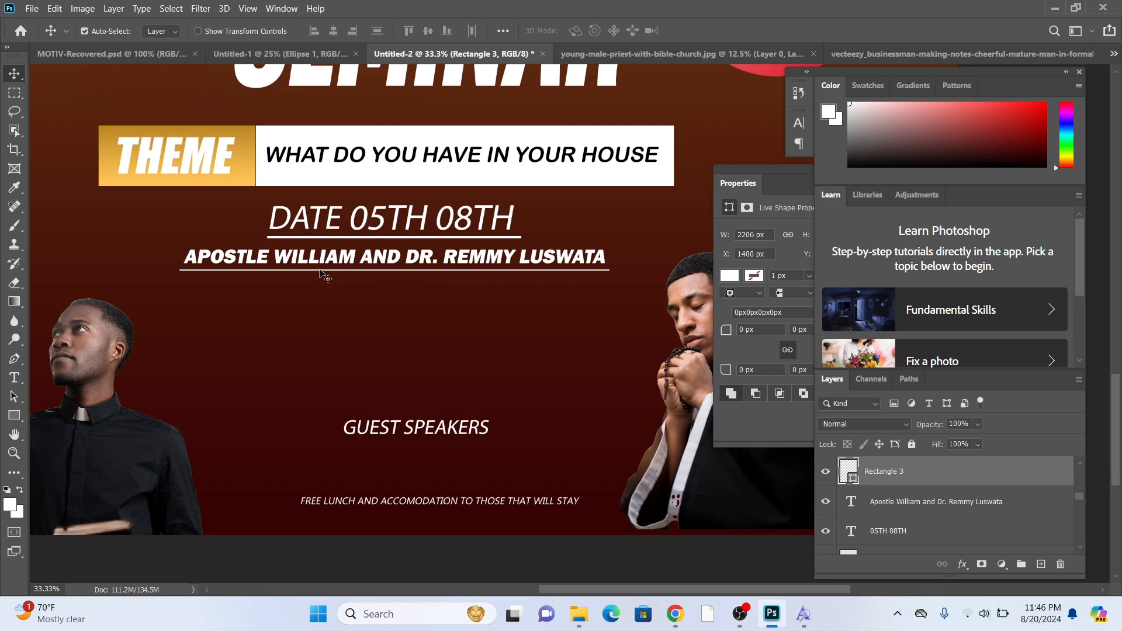
Nudge the date underline slightly closer to the DATE 05TH 08TH text
{"action": "left_click", "coordinate": [352, 238]}
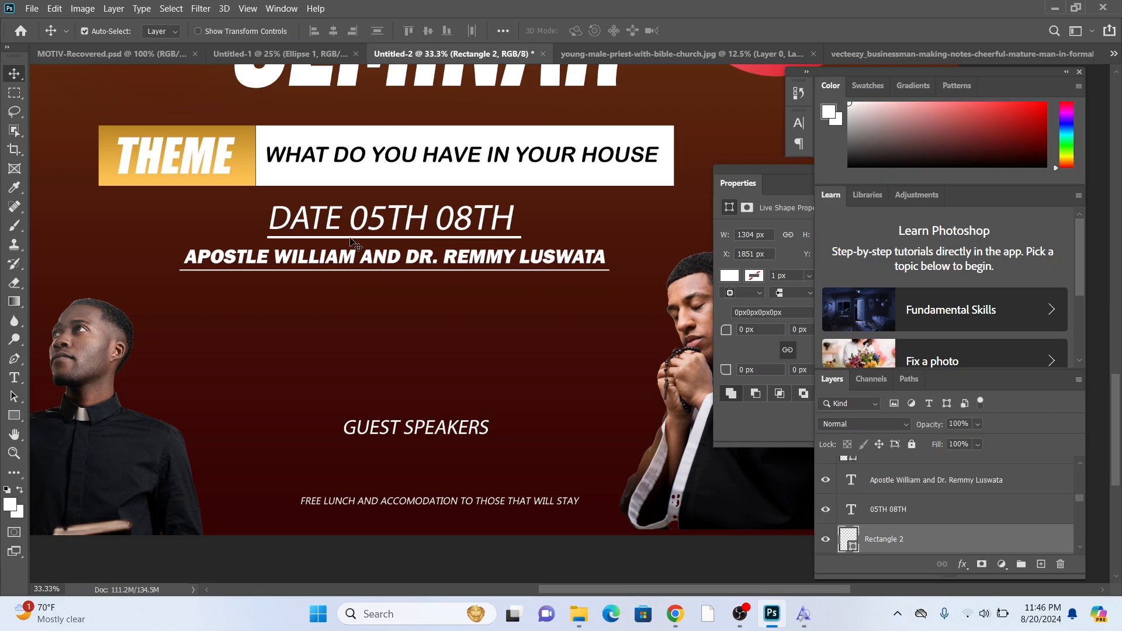
{"action": "key", "text": "Up"}
{"action": "key", "text": "Up"}
{"action": "key", "text": "Up"}
{"action": "key", "text": "Up"}
{"action": "key", "text": "Up"}
{"action": "key", "text": "Up"}
{"action": "key", "text": "Up"}
{"action": "key", "text": "Up"}
{"action": "key", "text": "Up"}
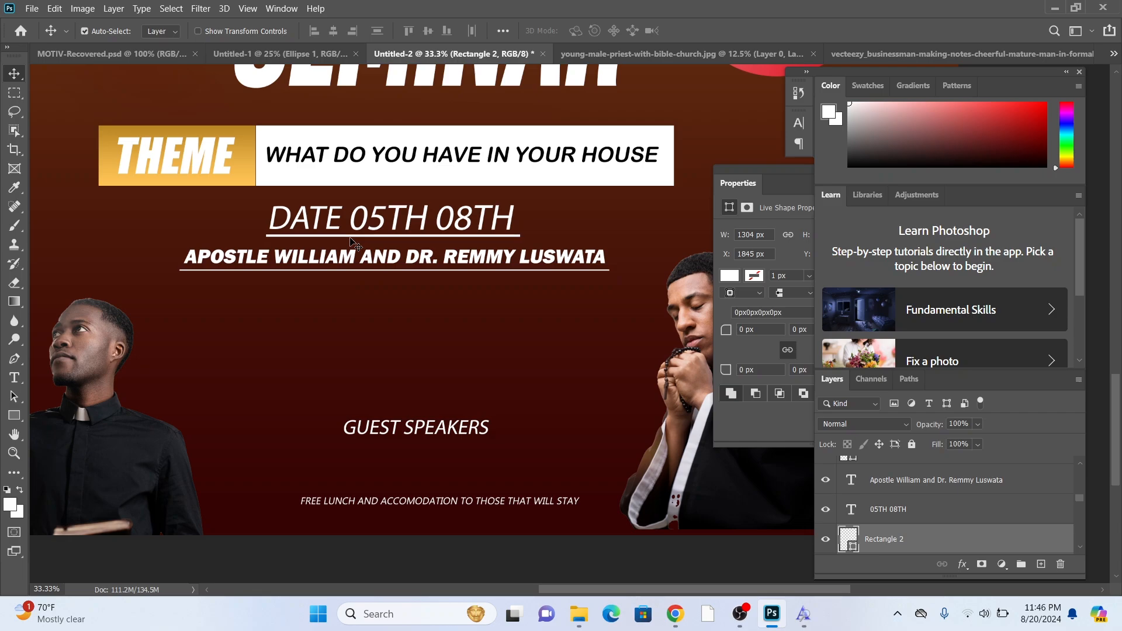
Try to move the GUEST SPEAKERS text up toward the speaker names line
{"action": "key", "text": "ctrl+minus"}
{"action": "key", "text": "ctrl+minus"}
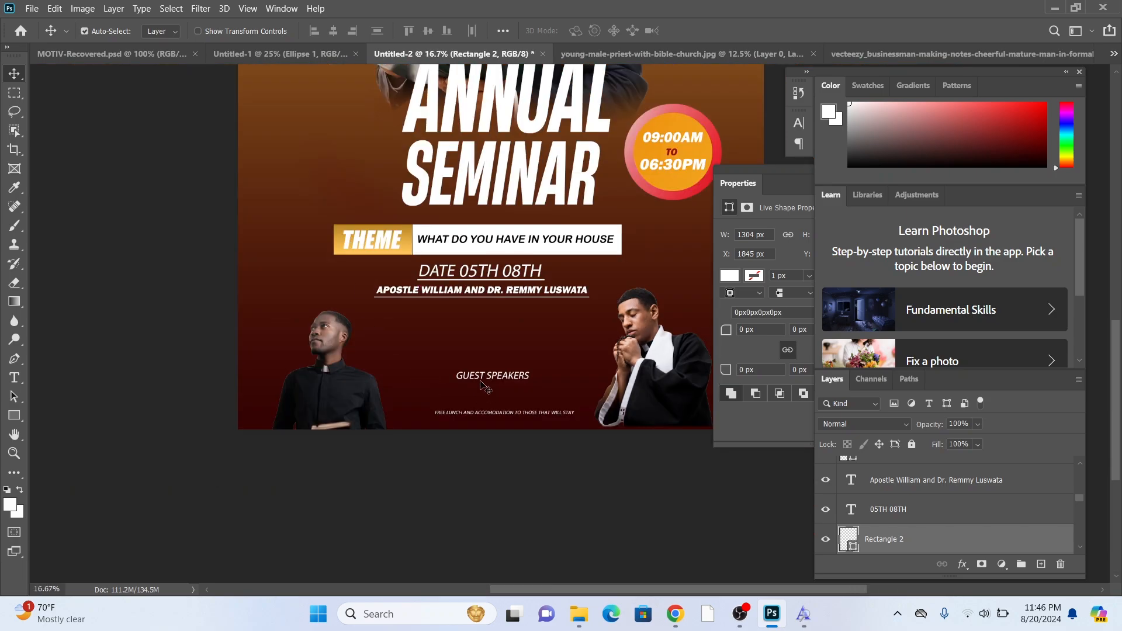
{"action": "left_click_drag", "start_coordinate": [480, 364], "coordinate": [467, 313]}
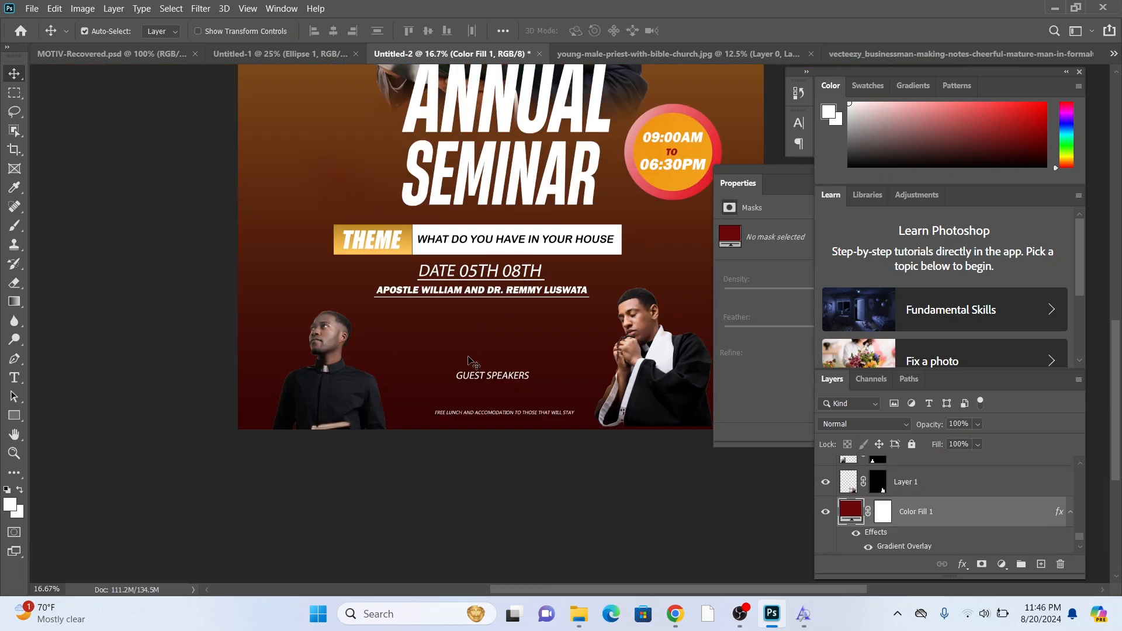
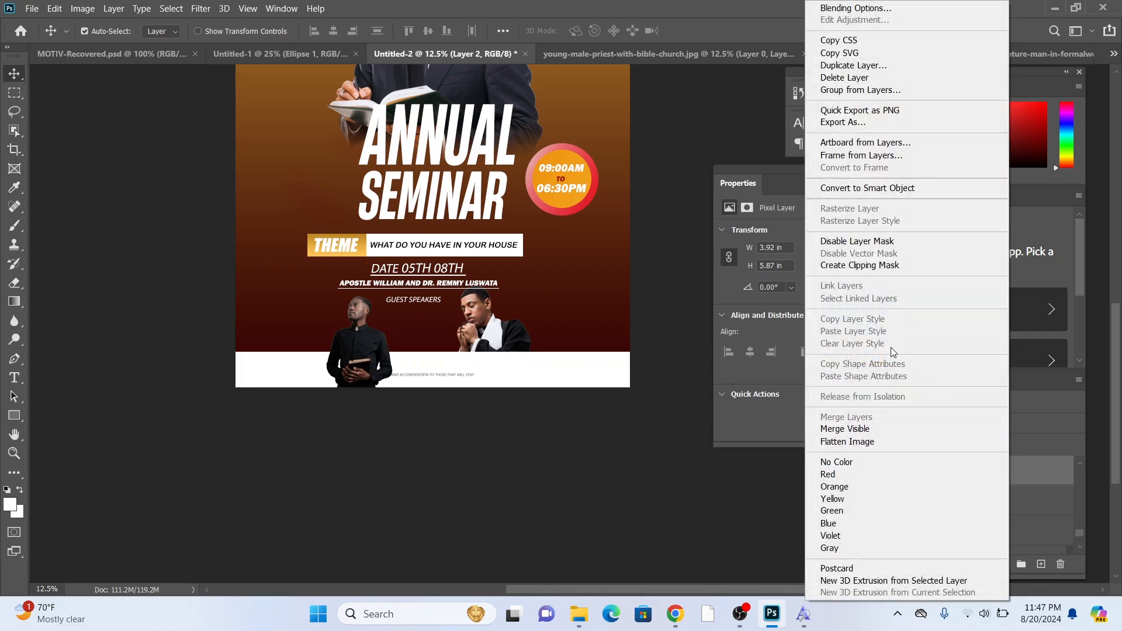
Convert the black-shirted priest's layer to a smart object and raise the praying priest's layer directly above SEMINAR in the stack
{"action": "left_click", "coordinate": [848, 189]}
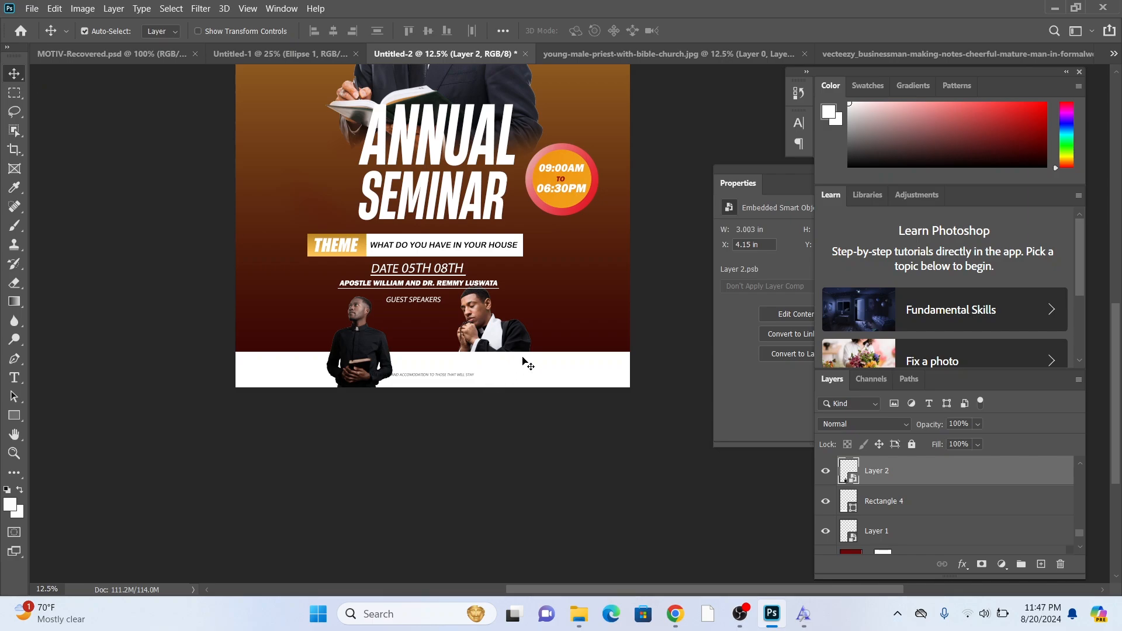
{"action": "left_click", "coordinate": [491, 321]}
{"action": "scroll", "coordinate": [1001, 562], "scroll_direction": "down", "scroll_amount": 1}
{"action": "scroll", "coordinate": [959, 508], "scroll_direction": "down", "scroll_amount": 2}
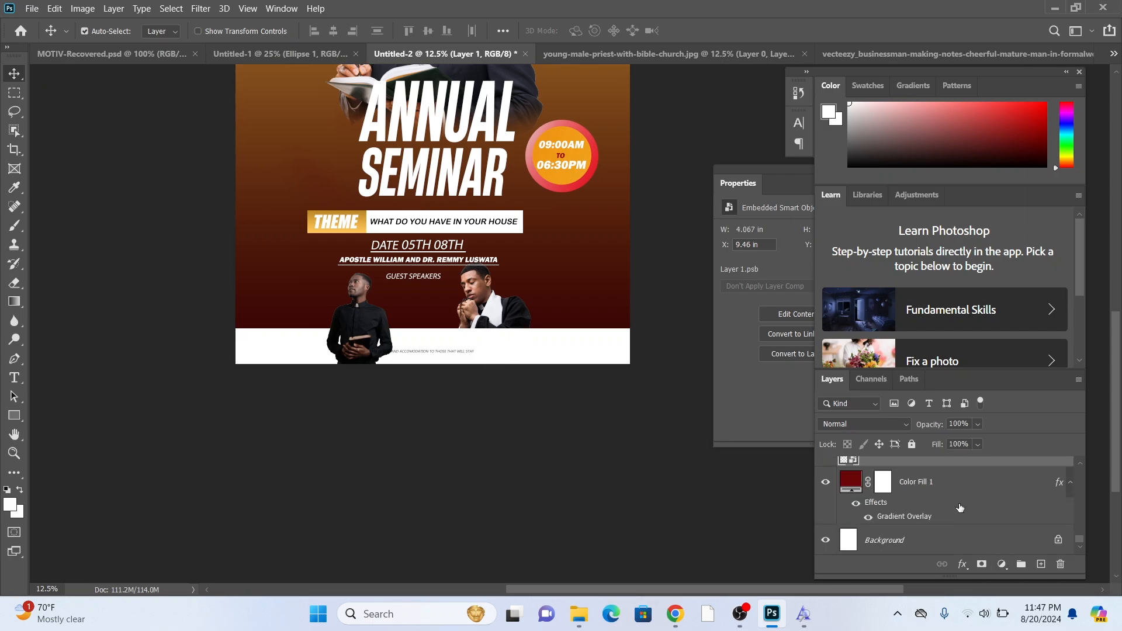
{"action": "scroll", "coordinate": [958, 508], "scroll_direction": "up", "scroll_amount": 1}
{"action": "mouse_move", "coordinate": [954, 518]}
{"action": "left_mouse_down"}
{"action": "mouse_move", "coordinate": [932, 431]}
{"action": "mouse_move", "coordinate": [936, 520]}
{"action": "left_mouse_up"}
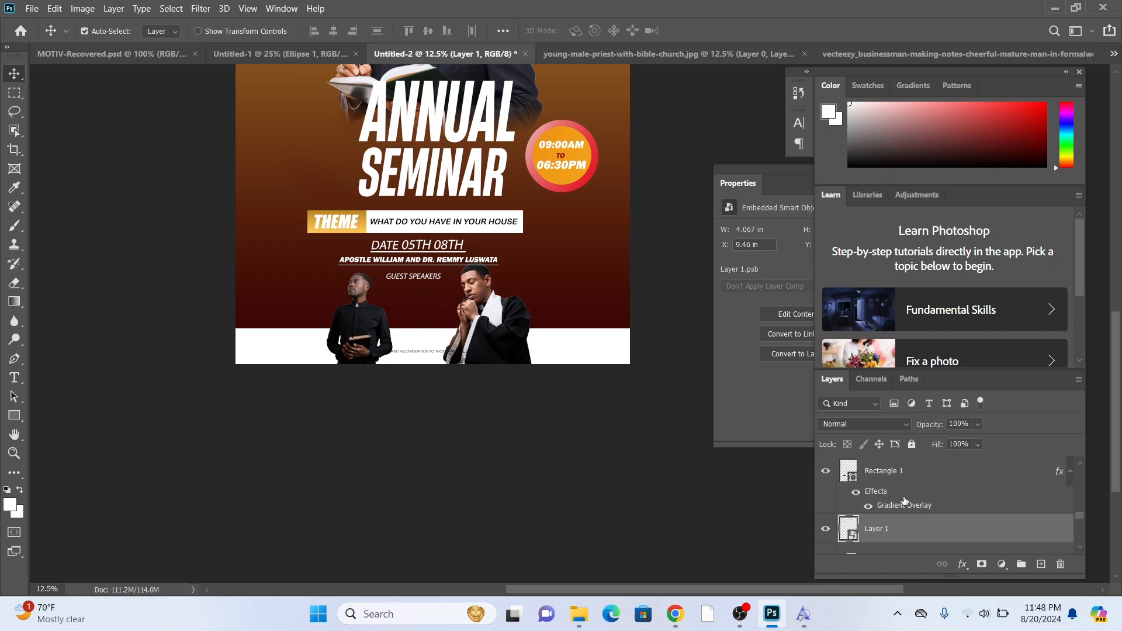
{"action": "scroll", "coordinate": [925, 513], "scroll_direction": "down", "scroll_amount": 1}
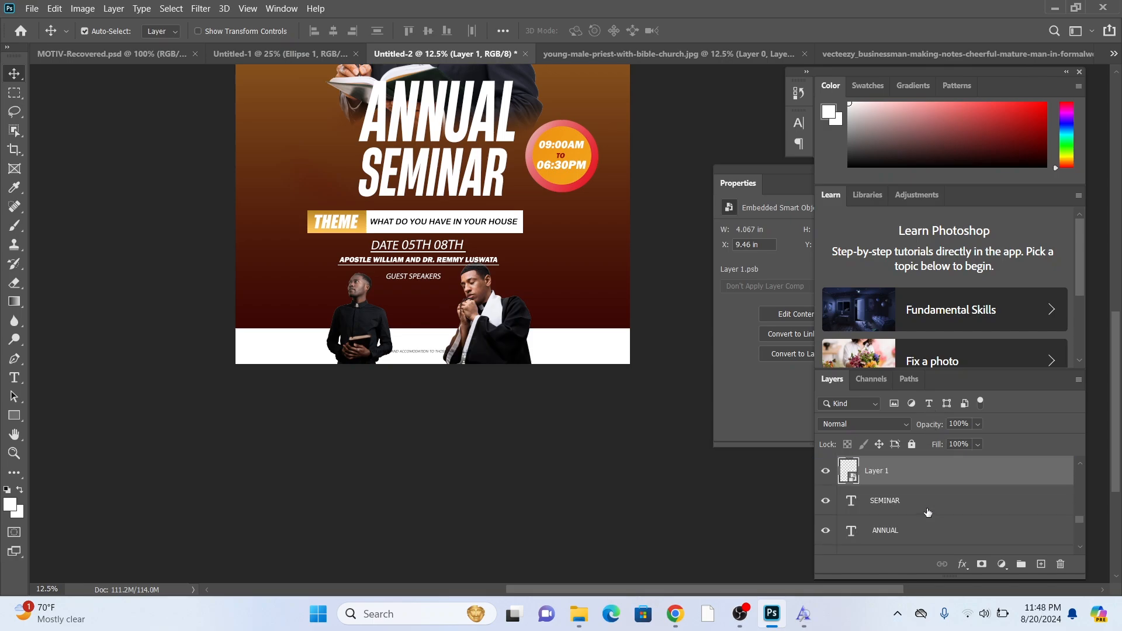
Raise the white footer strip's layer above both priest photos and lower the strip slightly on the poster
{"action": "left_click", "coordinate": [583, 358]}
{"action": "left_click_drag", "start_coordinate": [914, 534], "coordinate": [893, 493]}
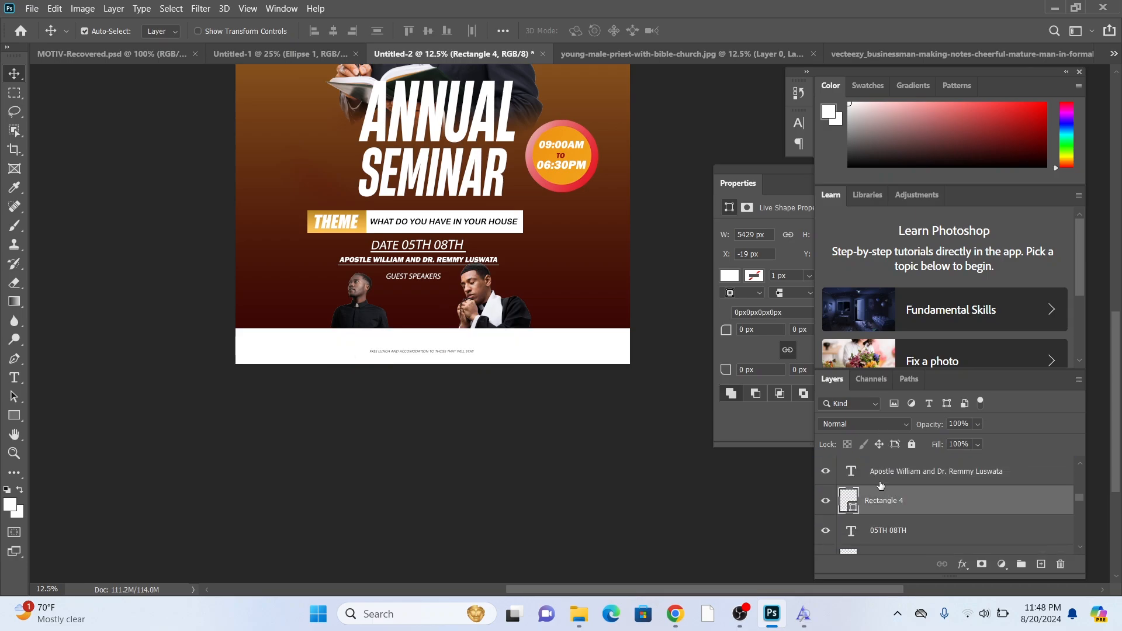
{"action": "key", "text": "ctrl+plus"}
{"action": "key", "text": "ctrl+plus"}
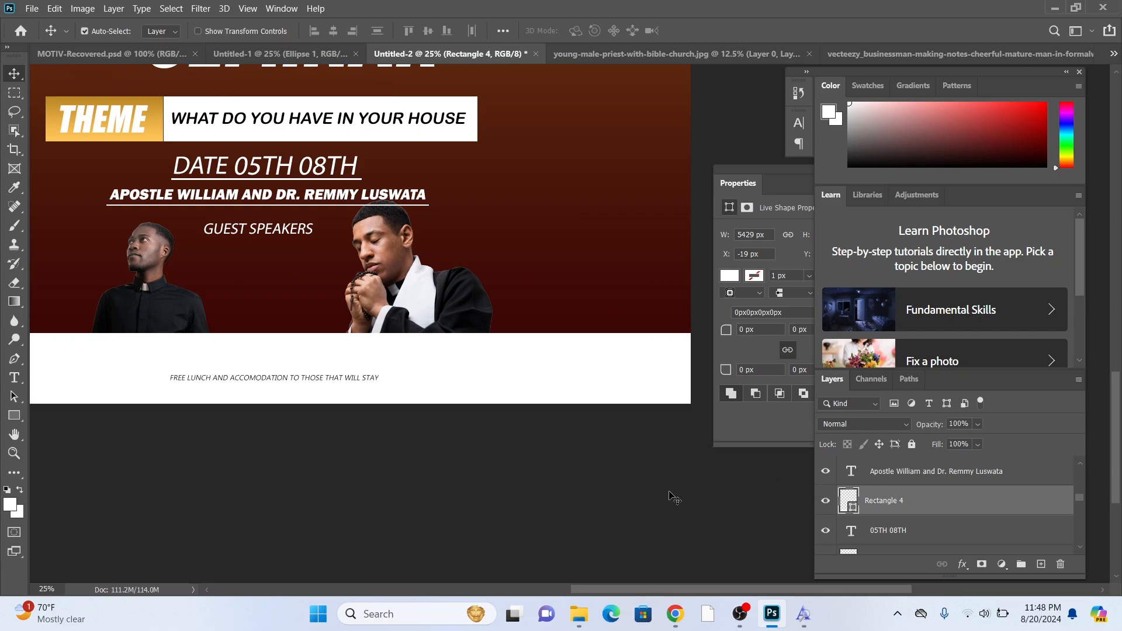
{"action": "left_click_drag", "start_coordinate": [506, 356], "coordinate": [557, 302]}
Reposition the two priest photos along the white strip's upper edge, one on either side of GUEST SPEAKERS
{"action": "left_click_drag", "start_coordinate": [446, 298], "coordinate": [474, 250]}
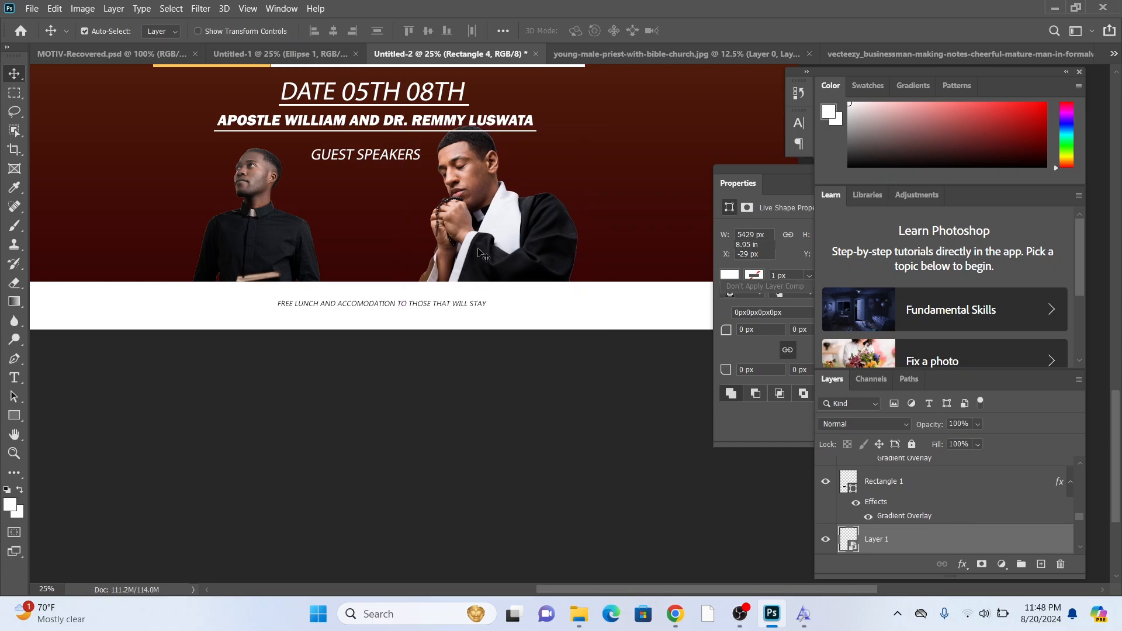
{"action": "left_click_drag", "start_coordinate": [388, 285], "coordinate": [444, 334]}
{"action": "left_click_drag", "start_coordinate": [338, 292], "coordinate": [338, 281]}
{"action": "left_click_drag", "start_coordinate": [558, 298], "coordinate": [549, 290]}
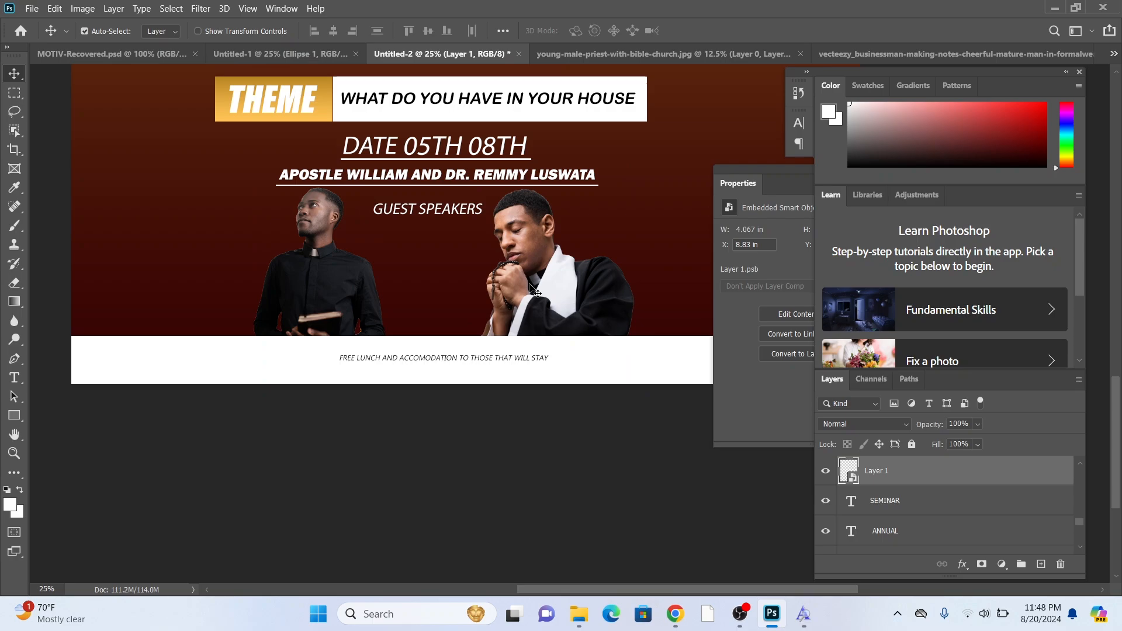
Nudge the ANNUAL and SEMINAR title words slightly upward
{"action": "key", "text": "ctrl+minus"}
{"action": "key", "text": "ctrl+minus"}
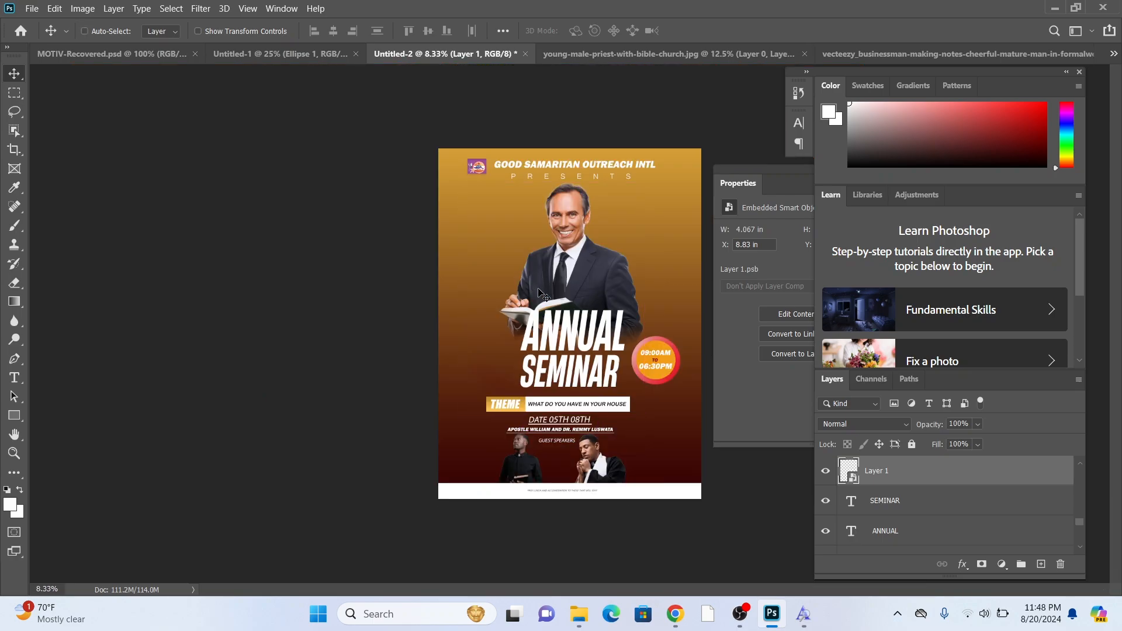
{"action": "left_click_drag", "start_coordinate": [538, 292], "coordinate": [441, 237]}
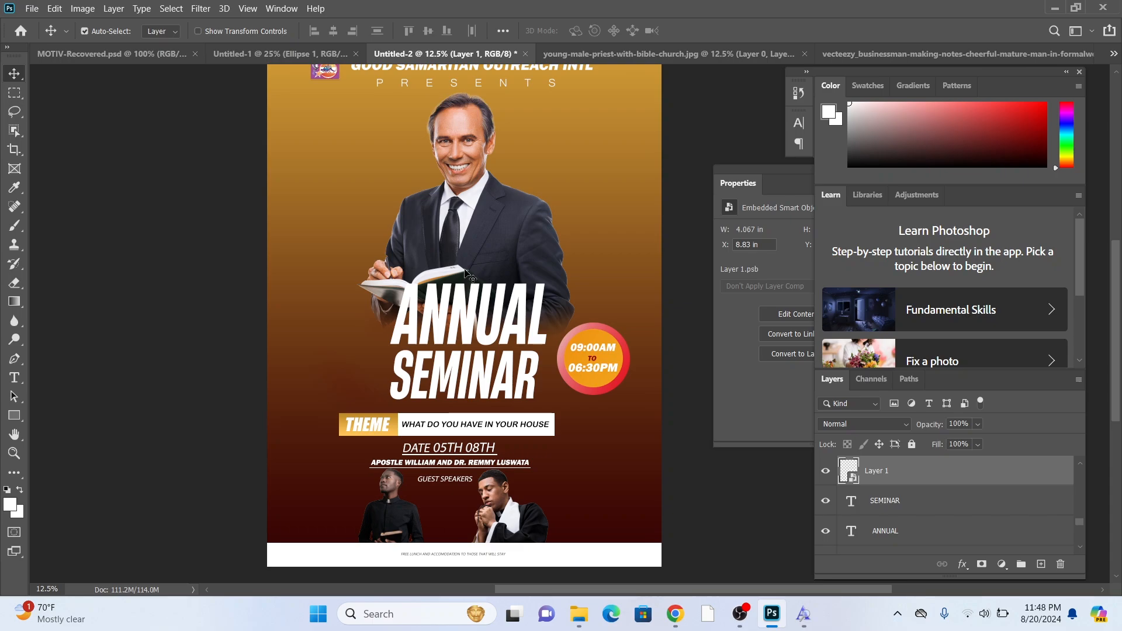
{"action": "scroll", "coordinate": [466, 272], "scroll_direction": "up", "scroll_amount": 1}
{"action": "left_click_drag", "start_coordinate": [490, 334], "coordinate": [487, 323]}
{"action": "left_click_drag", "start_coordinate": [485, 364], "coordinate": [482, 356]}
{"action": "scroll", "coordinate": [472, 414], "scroll_direction": "down", "scroll_amount": 1}
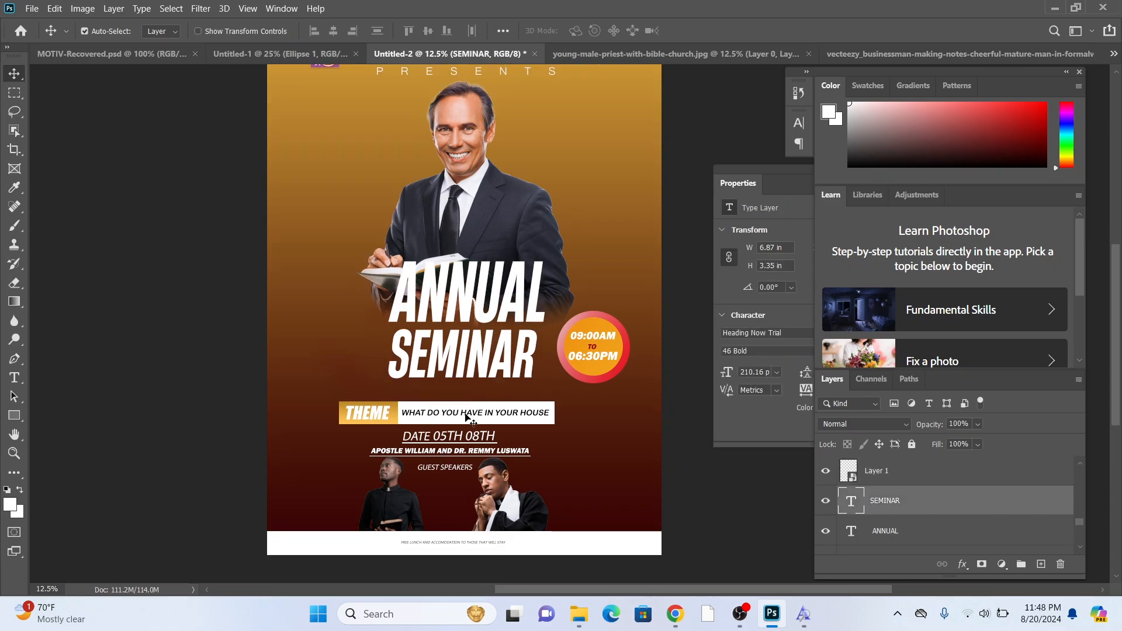
Move the linked time badge slightly closer to the word SEMINAR
{"action": "key", "text": "ctrl+plus"}
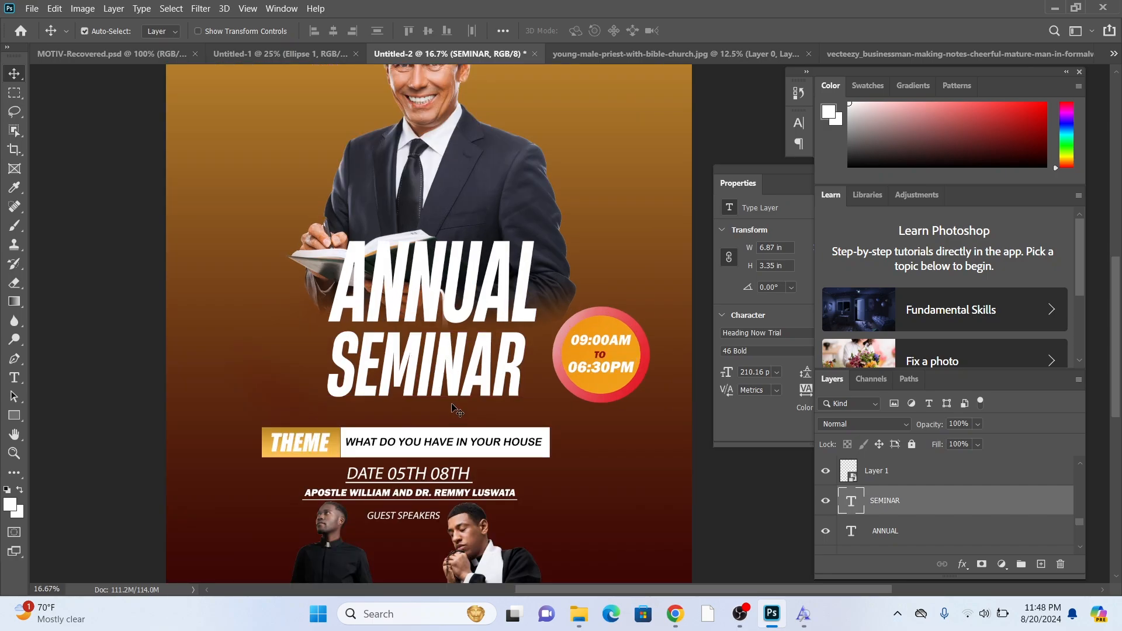
{"action": "left_click_drag", "start_coordinate": [436, 417], "coordinate": [445, 388]}
{"action": "left_click_drag", "start_coordinate": [592, 337], "coordinate": [575, 343]}
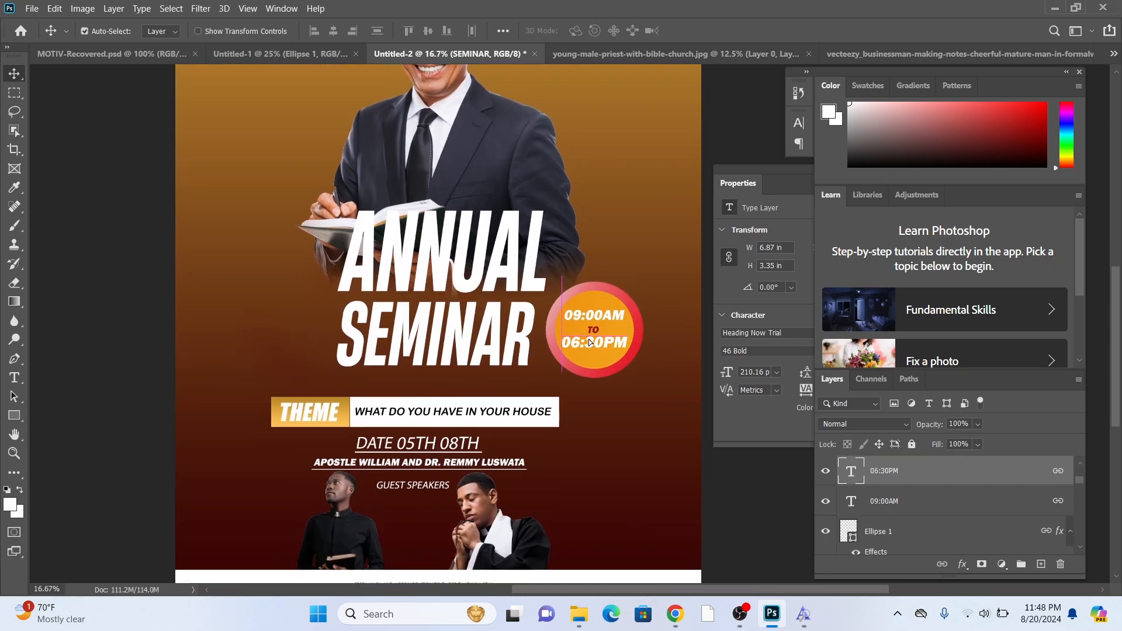
Move the white box, THEME label, gold box and theme sentence up to sit close beneath SEMINAR
{"action": "left_click_drag", "start_coordinate": [479, 403], "coordinate": [478, 391]}
{"action": "left_click_drag", "start_coordinate": [338, 417], "coordinate": [372, 396]}
{"action": "left_click_drag", "start_coordinate": [275, 397], "coordinate": [279, 398]}
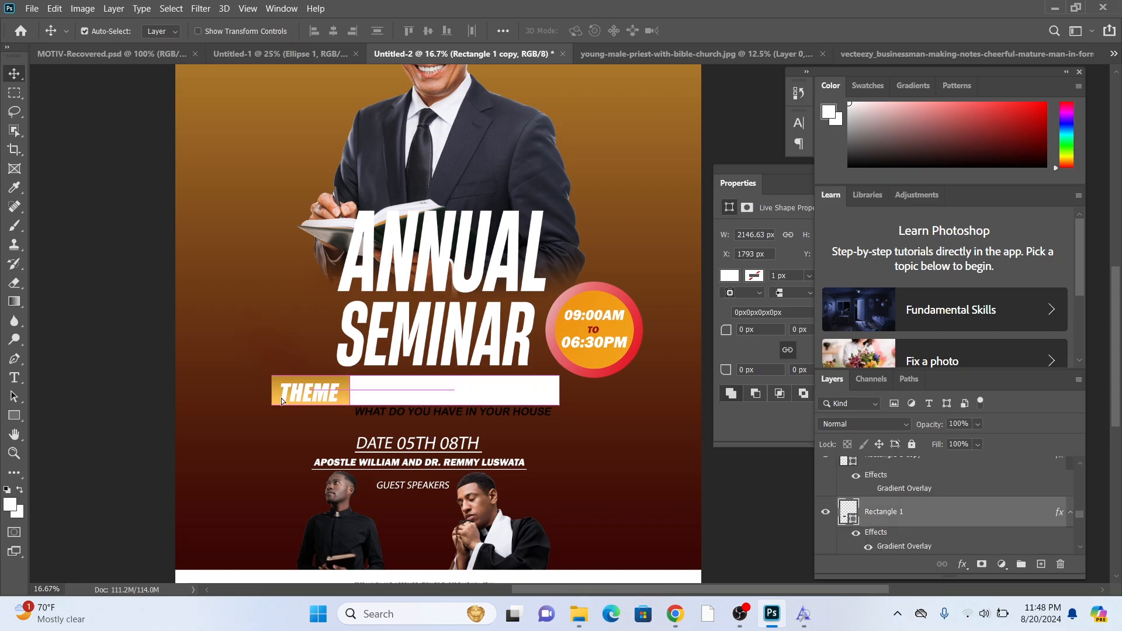
{"action": "left_click_drag", "start_coordinate": [386, 413], "coordinate": [386, 394]}
Move the 05TH 08TH text, the DATE text and their underline up close beneath the theme bar
{"action": "scroll", "coordinate": [442, 416], "scroll_direction": "down", "scroll_amount": 2}
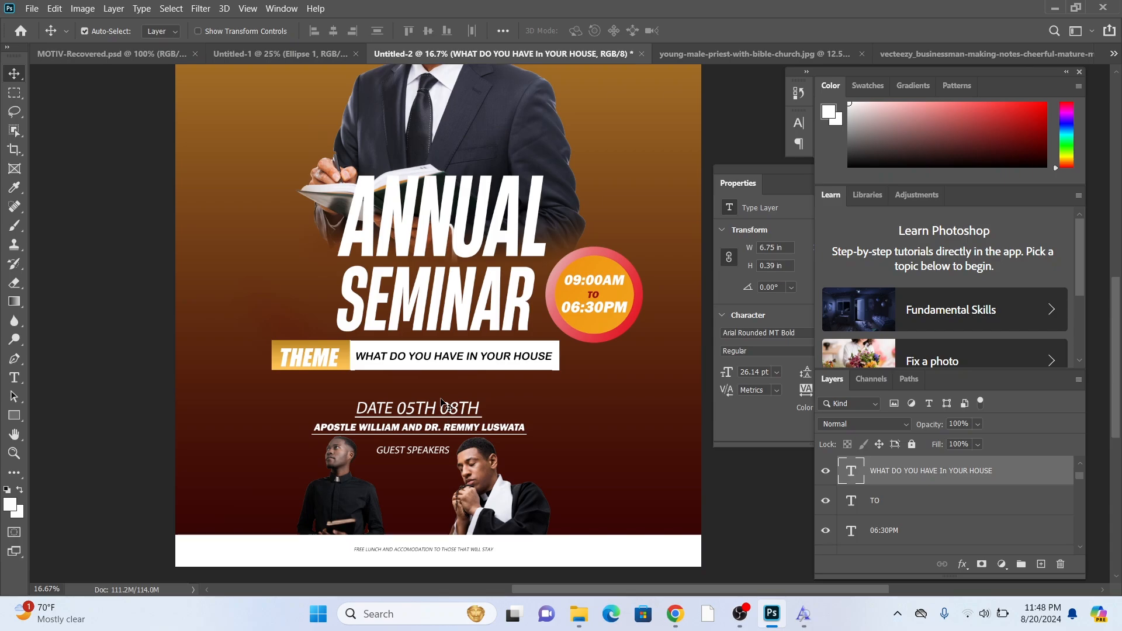
{"action": "key", "text": "ctrl+plus"}
{"action": "left_click_drag", "start_coordinate": [375, 419], "coordinate": [442, 308]}
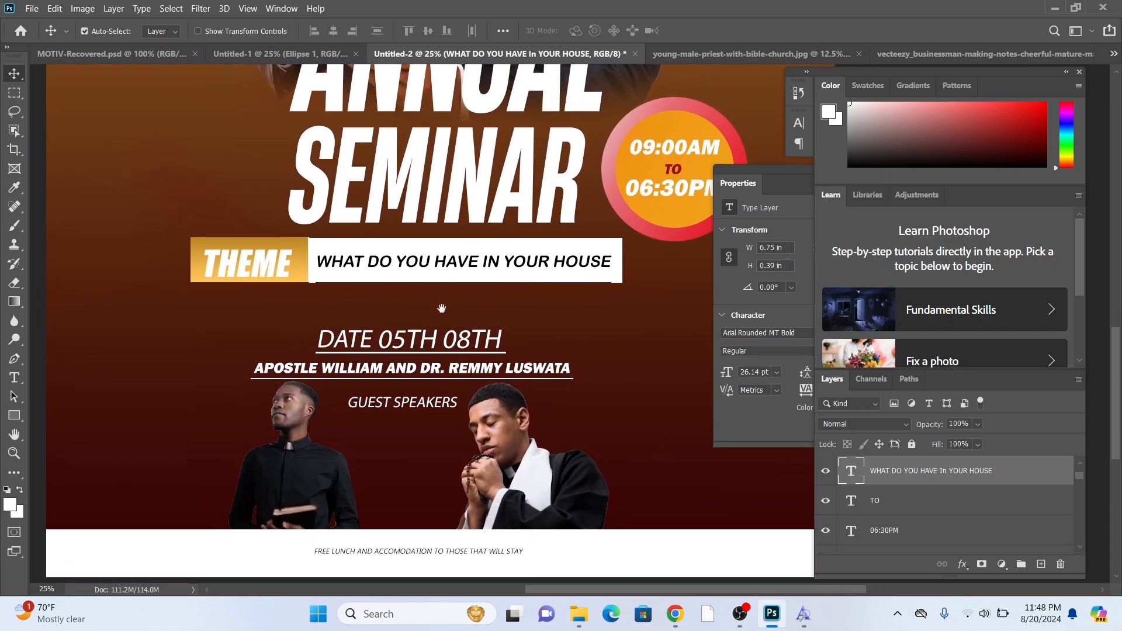
{"action": "left_click_drag", "start_coordinate": [425, 345], "coordinate": [423, 316]}
{"action": "left_click_drag", "start_coordinate": [329, 338], "coordinate": [327, 304]}
{"action": "left_click", "coordinate": [378, 356]}
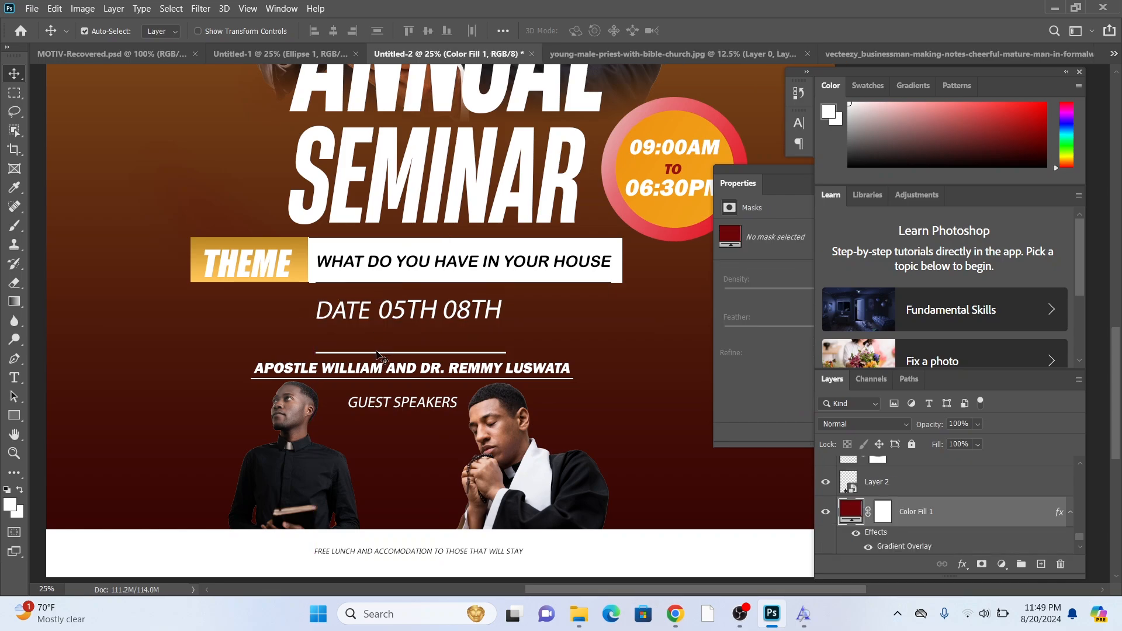
{"action": "left_click_drag", "start_coordinate": [377, 354], "coordinate": [372, 326]}
Move the underlined speaker names and GUEST SPEAKERS text up, and bring the two priest photos closer together
{"action": "left_click_drag", "start_coordinate": [383, 373], "coordinate": [383, 351]}
{"action": "left_click_drag", "start_coordinate": [389, 403], "coordinate": [385, 371]}
{"action": "scroll", "coordinate": [315, 436], "scroll_direction": "down", "scroll_amount": 1}
{"action": "left_click_drag", "start_coordinate": [317, 430], "coordinate": [339, 425]}
{"action": "left_click_drag", "start_coordinate": [500, 431], "coordinate": [483, 419]}
Scale the praying priest photo to about 80% and place it against the white strip beside the other priest
{"action": "key", "text": "ctrl+t"}
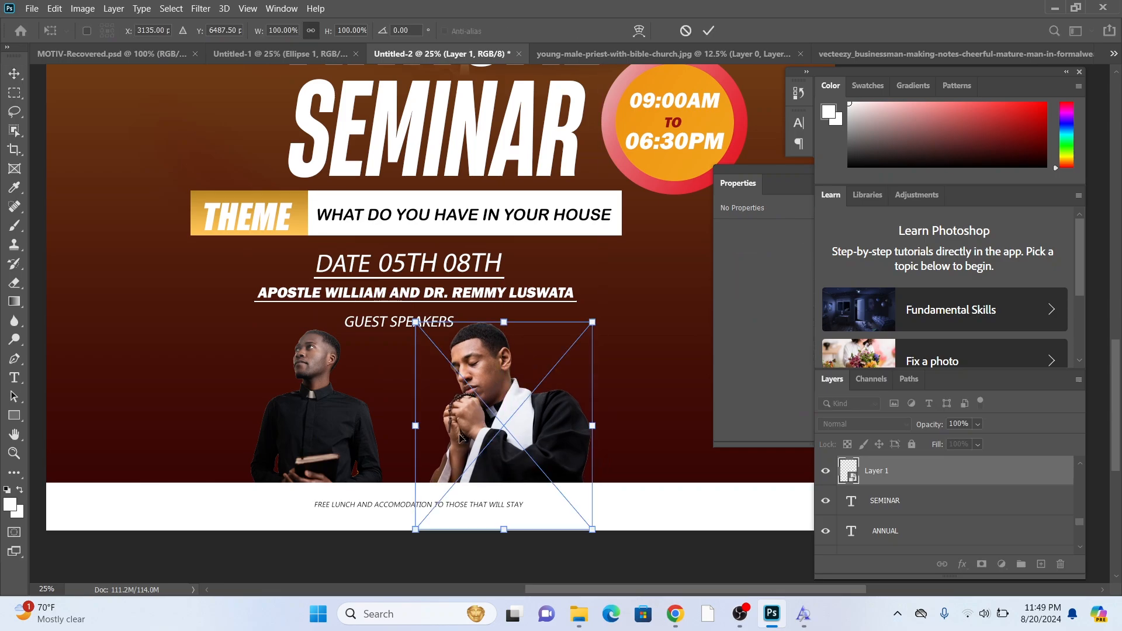
{"action": "left_click_drag", "start_coordinate": [413, 530], "coordinate": [432, 509]}
{"action": "left_click_drag", "start_coordinate": [514, 442], "coordinate": [496, 433]}
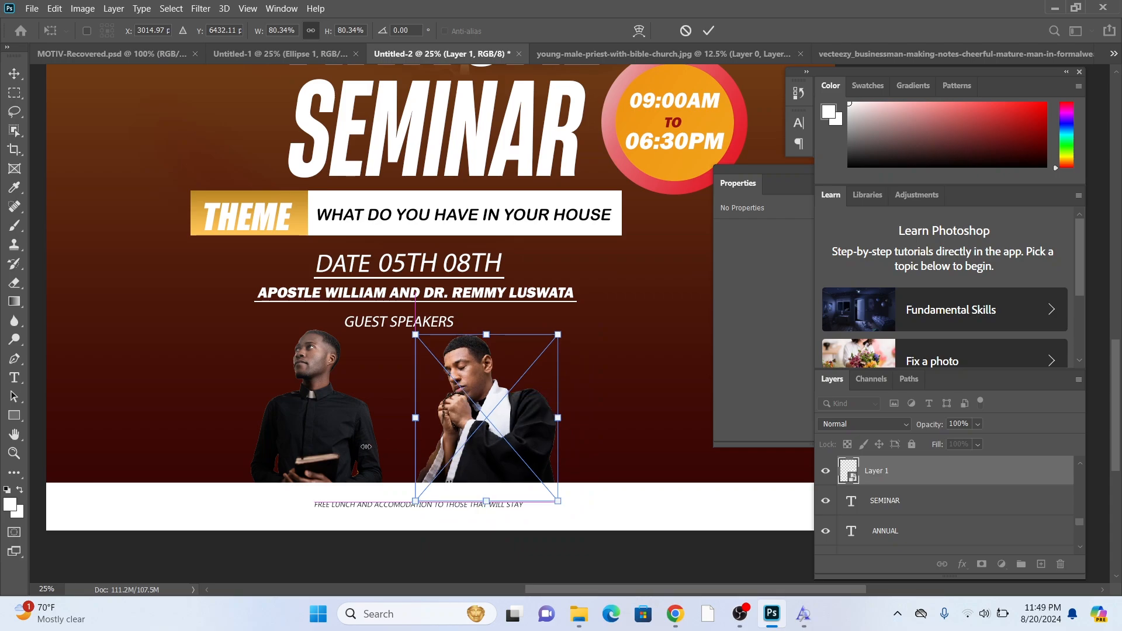
{"action": "left_click_drag", "start_coordinate": [372, 435], "coordinate": [370, 440]}
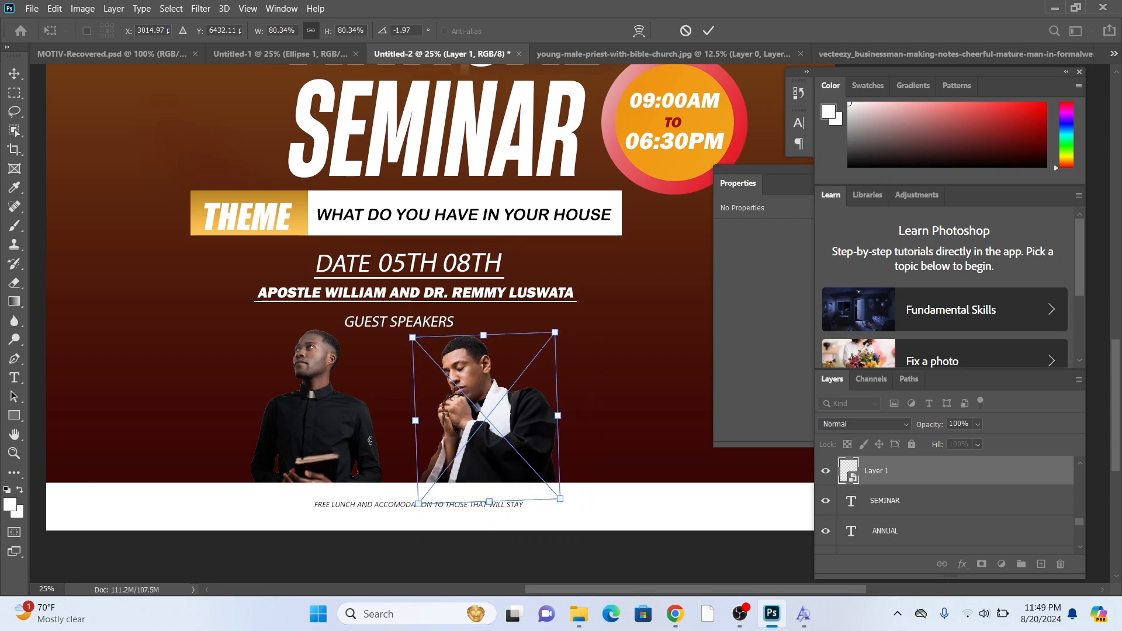
Undo the praying speaker photo's rotation, then spread both speaker photos apart above the white footer with the GUEST SPEAKERS caption between them
{"action": "key", "text": "ctrl+z"}
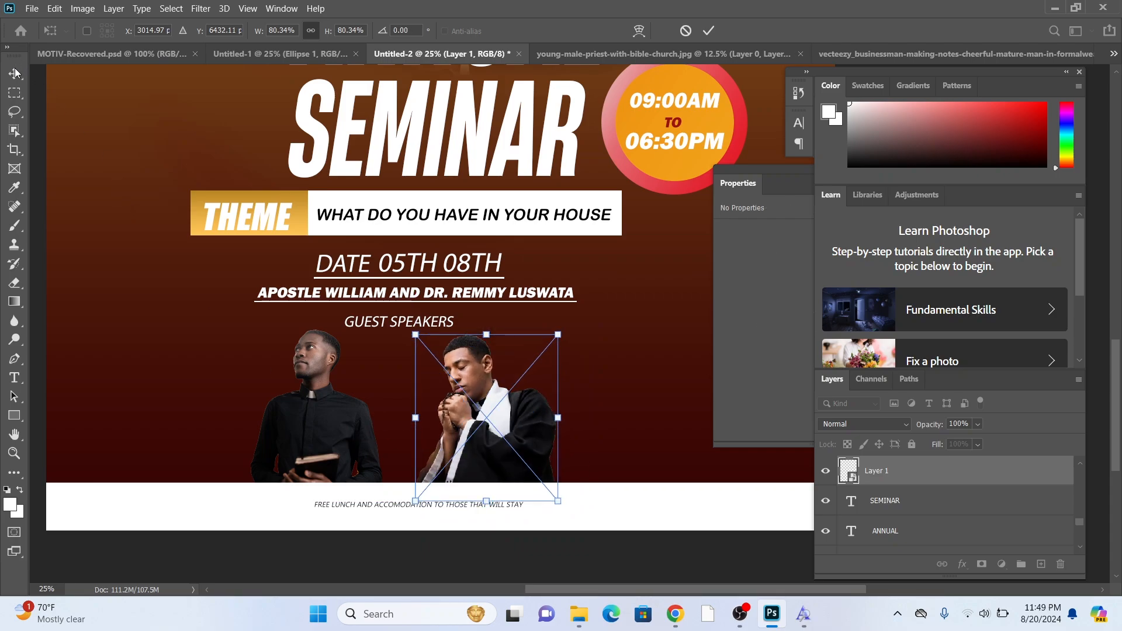
{"action": "left_click", "coordinate": [14, 71]}
{"action": "left_click_drag", "start_coordinate": [319, 424], "coordinate": [346, 422]}
{"action": "left_click_drag", "start_coordinate": [484, 426], "coordinate": [468, 419]}
{"action": "left_click_drag", "start_coordinate": [356, 430], "coordinate": [330, 412]}
{"action": "left_click_drag", "start_coordinate": [512, 416], "coordinate": [555, 403]}
{"action": "left_click_drag", "start_coordinate": [406, 332], "coordinate": [407, 358]}
{"action": "mouse_move", "coordinate": [542, 399]}
{"action": "left_mouse_down"}
{"action": "mouse_move", "coordinate": [543, 387]}
{"action": "mouse_move", "coordinate": [542, 398]}
{"action": "left_mouse_up"}
{"action": "left_click_drag", "start_coordinate": [312, 405], "coordinate": [308, 405]}
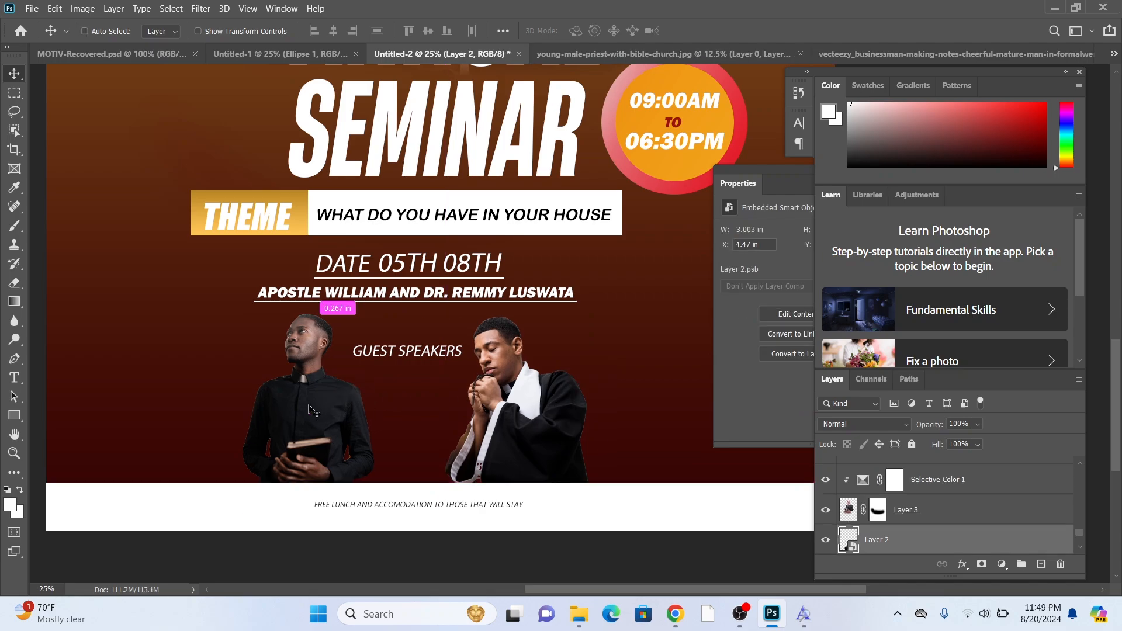
Nudge the left speaker photo slightly inward and lower the GUEST SPEAKERS caption a little between the two portraits
{"action": "key", "text": "ctrl+minus"}
{"action": "key", "text": "ctrl+minus"}
{"action": "key", "text": "ctrl+minus"}
{"action": "key", "text": "ctrl+plus"}
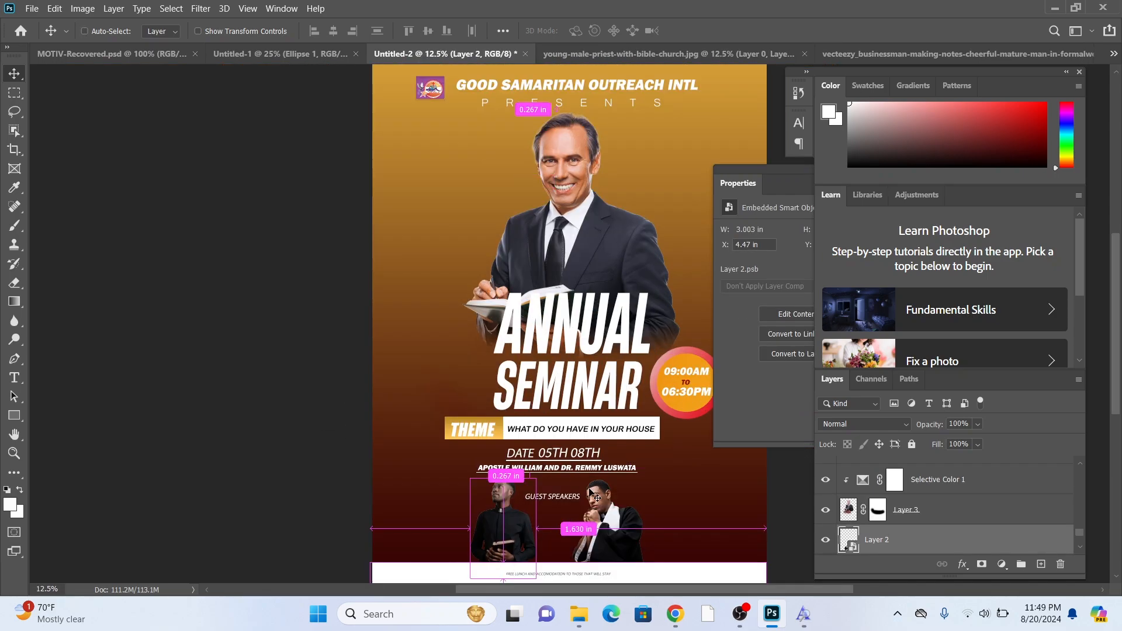
{"action": "left_click_drag", "start_coordinate": [572, 392], "coordinate": [467, 305]}
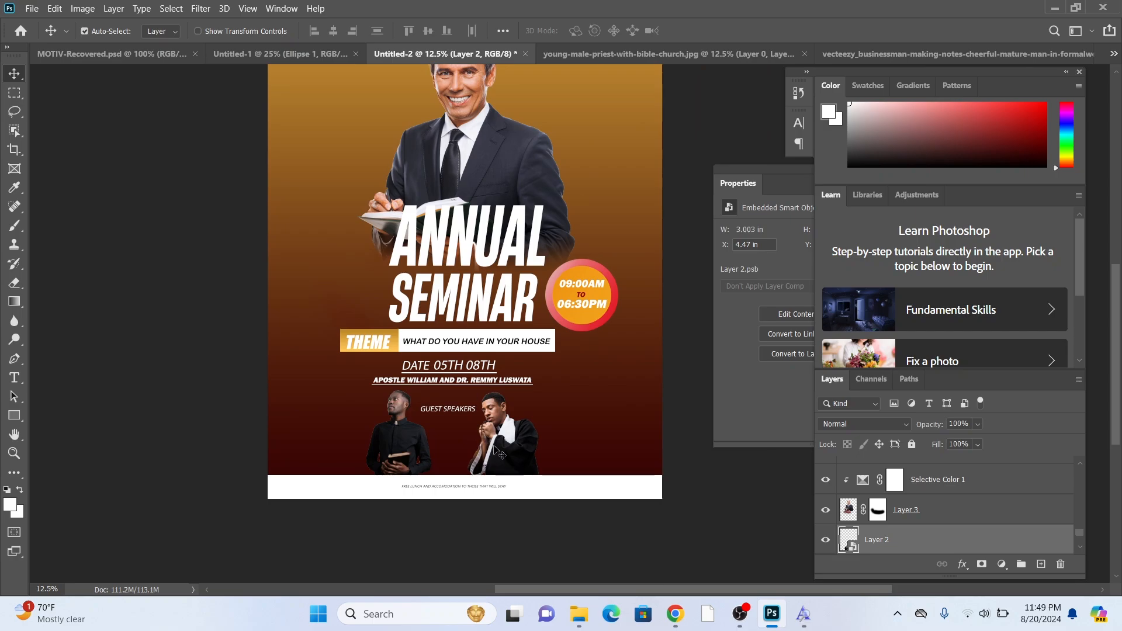
{"action": "left_click_drag", "start_coordinate": [391, 450], "coordinate": [397, 450]}
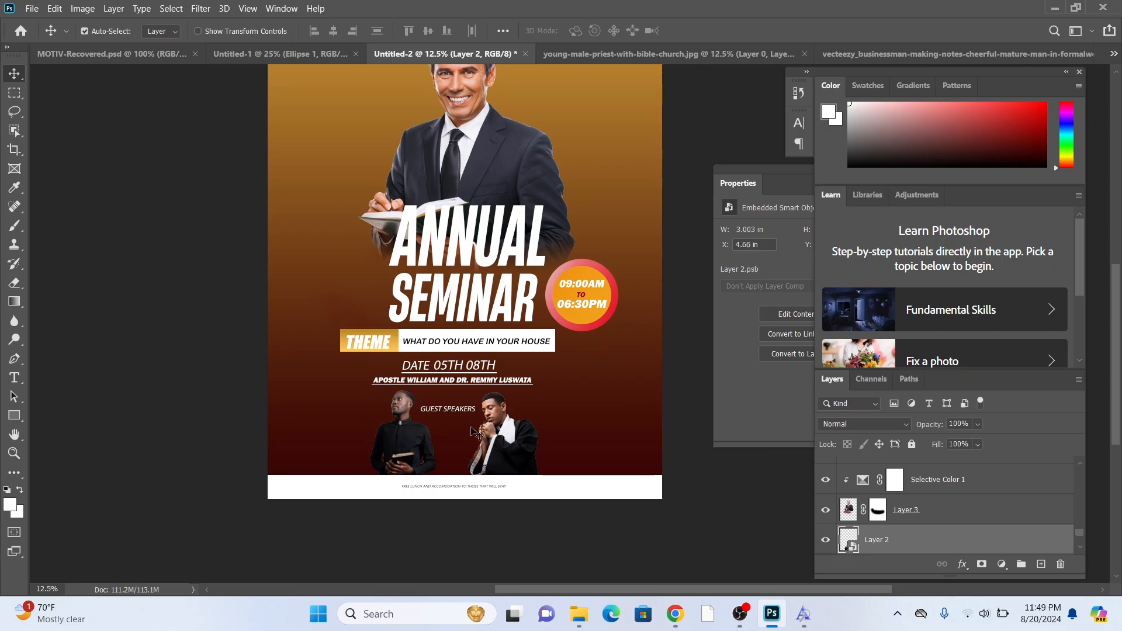
{"action": "left_click_drag", "start_coordinate": [450, 415], "coordinate": [449, 420]}
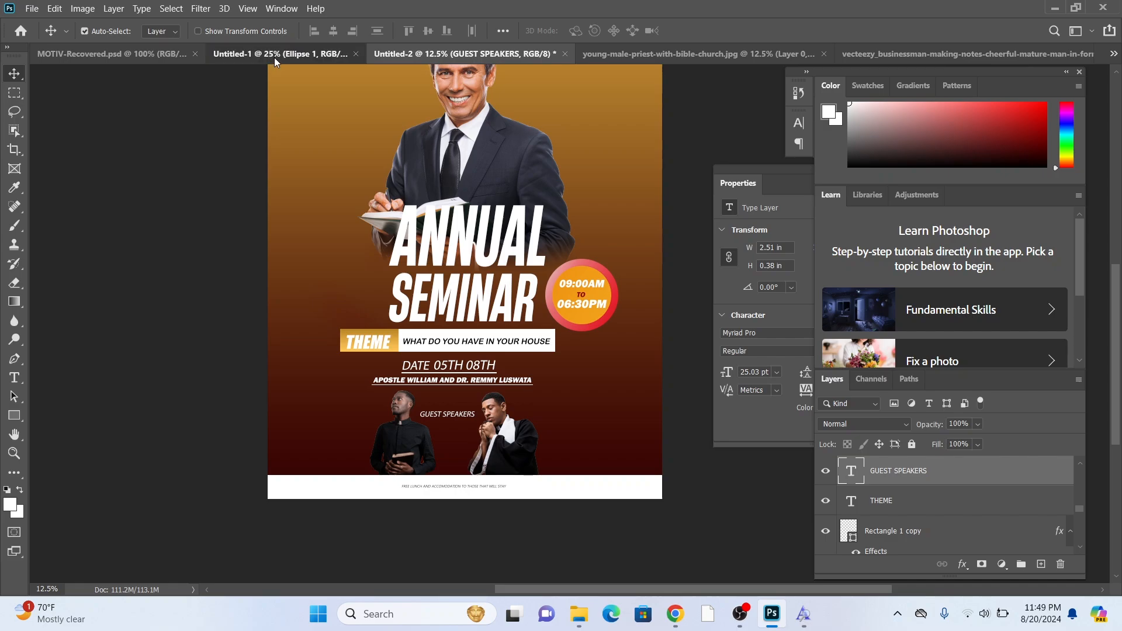
Bring the second and third yellow speaker name labels from Untitled-1 into the Untitled-2 flyer, one beside each speaker photo
{"action": "left_click", "coordinate": [289, 58]}
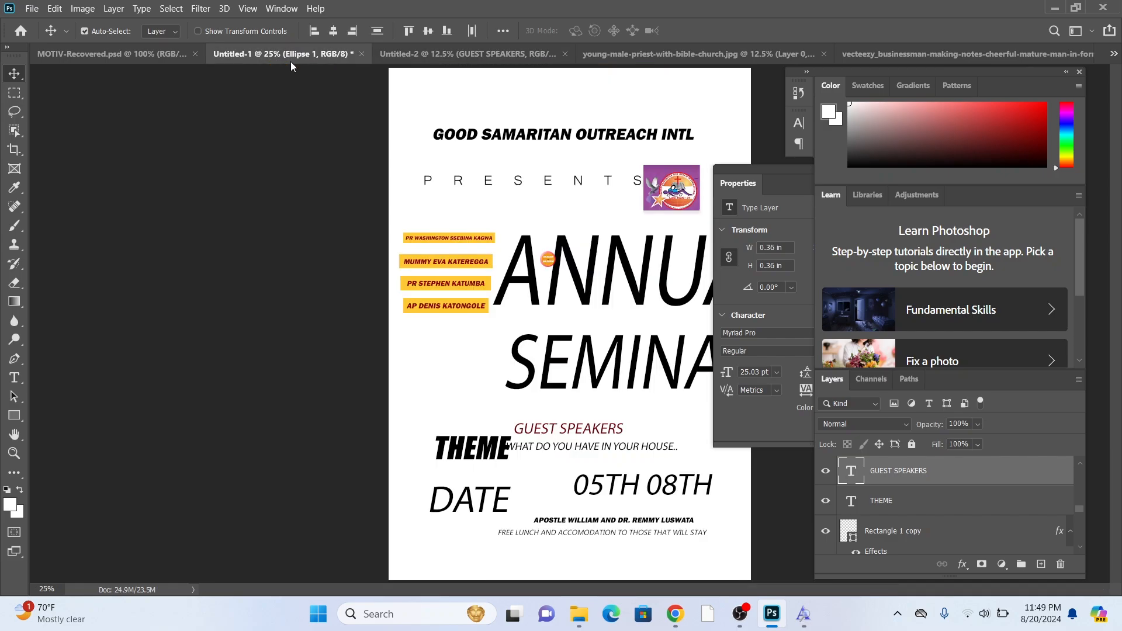
{"action": "left_click_drag", "start_coordinate": [450, 265], "coordinate": [352, 501]}
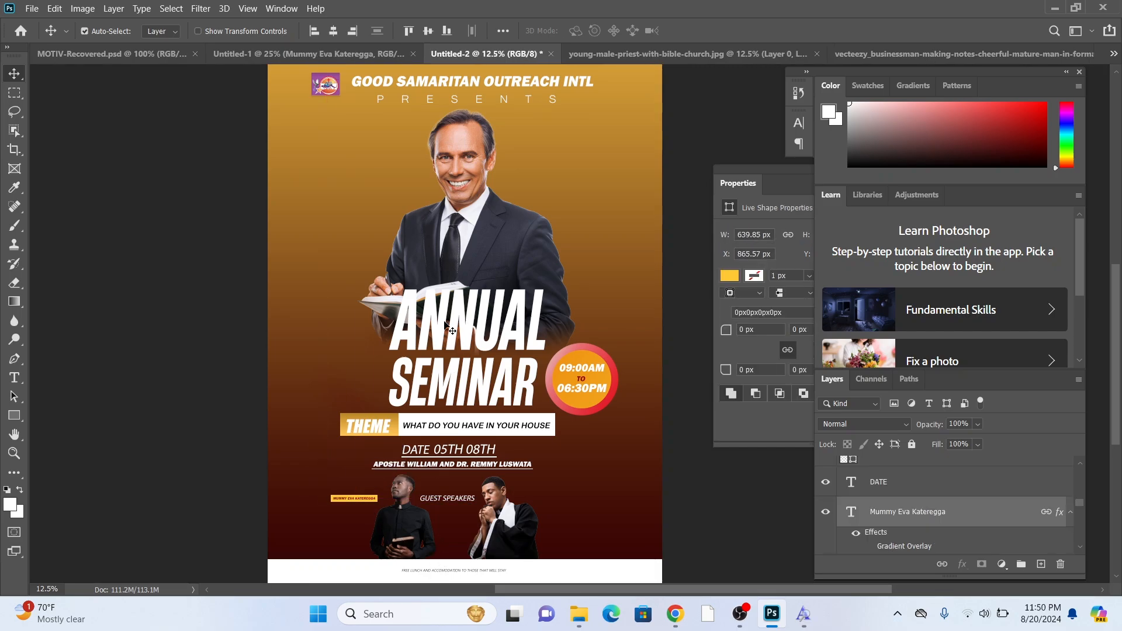
{"action": "left_click", "coordinate": [378, 54]}
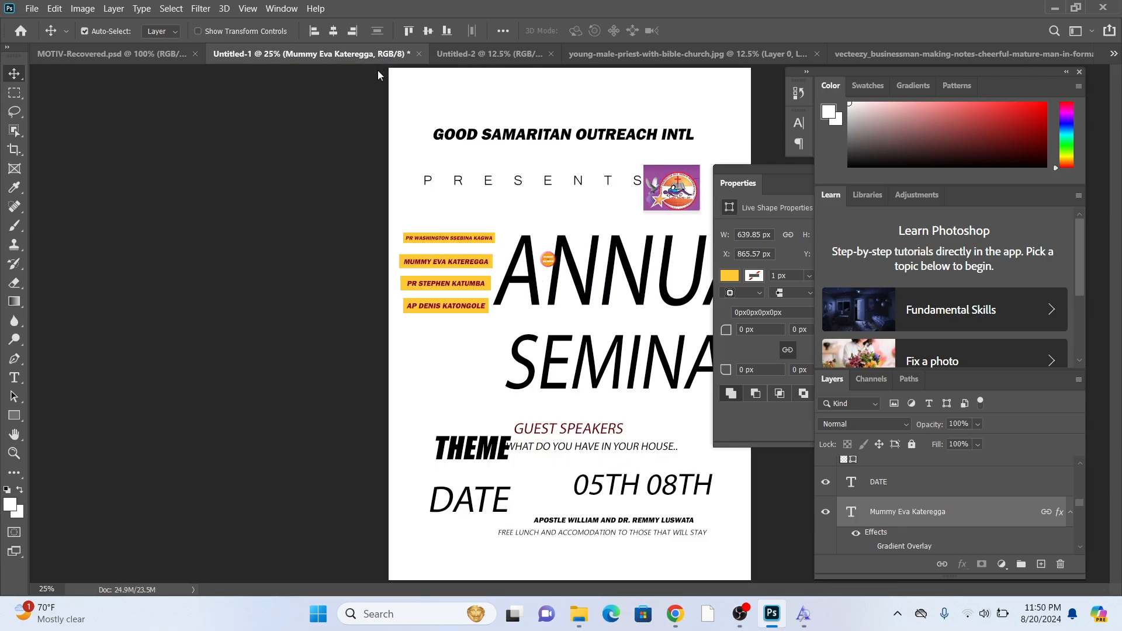
{"action": "left_click_drag", "start_coordinate": [445, 280], "coordinate": [541, 497]}
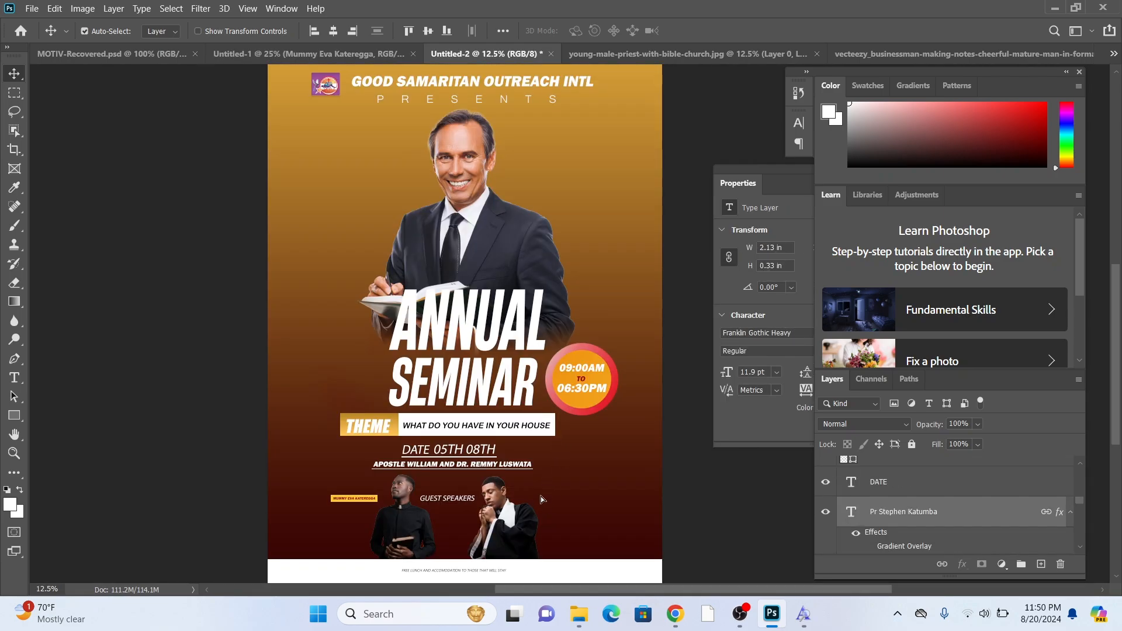
Position each yellow name label over the lower chest of its speaker photo, roughly level with each other
{"action": "scroll", "coordinate": [525, 450], "scroll_direction": "down", "scroll_amount": 2}
{"action": "key", "text": "ctrl+plus"}
{"action": "key", "text": "ctrl+plus"}
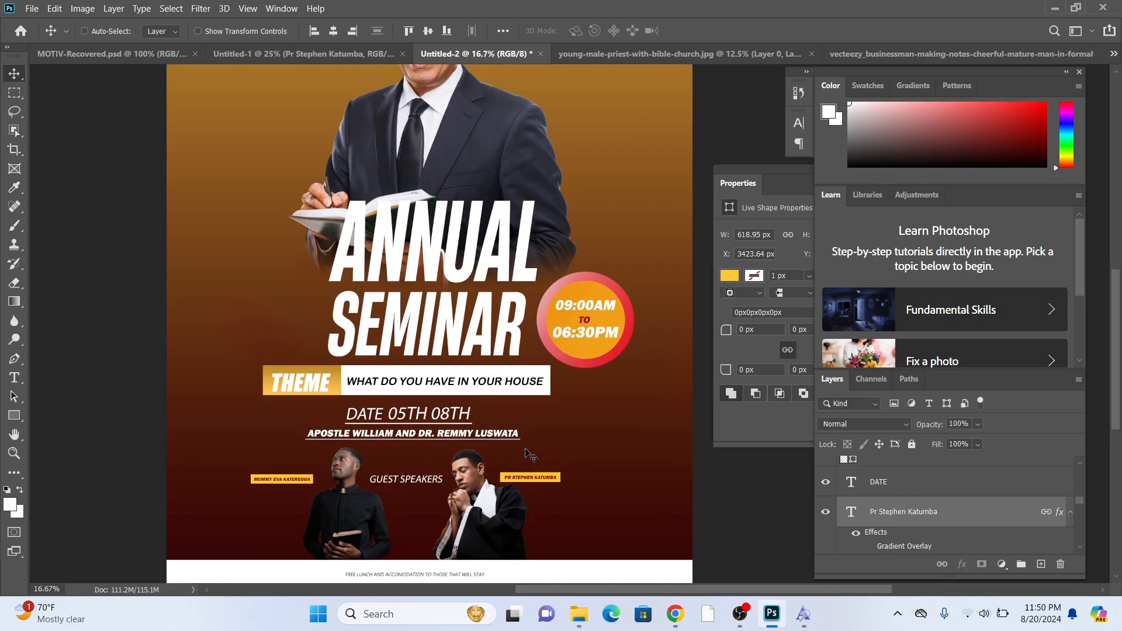
{"action": "left_click_drag", "start_coordinate": [422, 505], "coordinate": [455, 139]}
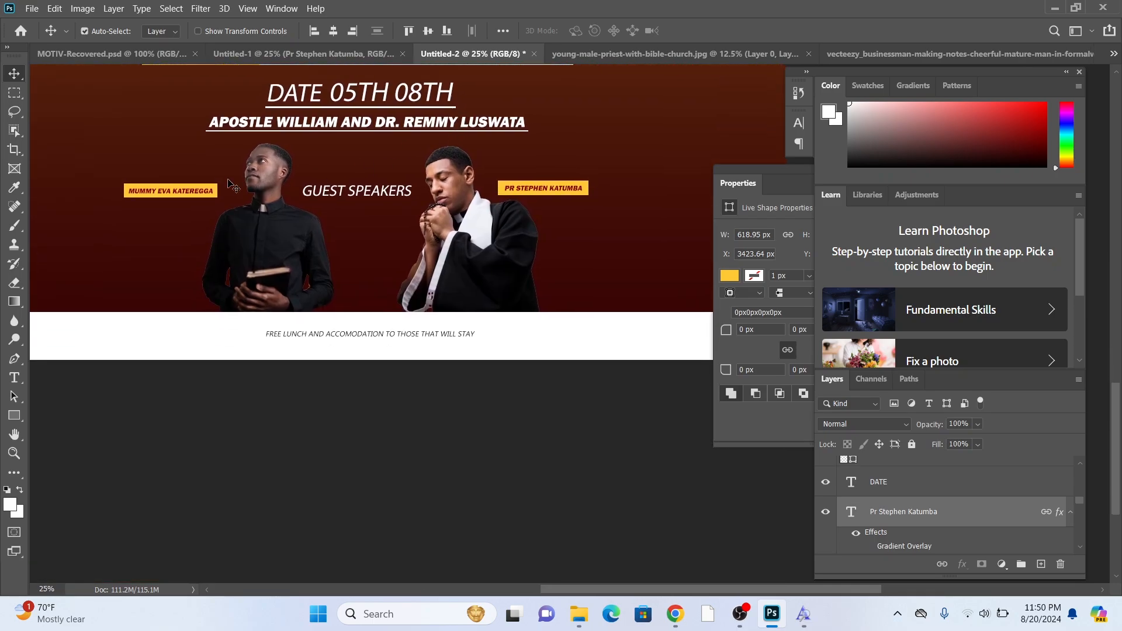
{"action": "left_click_drag", "start_coordinate": [176, 195], "coordinate": [271, 280]}
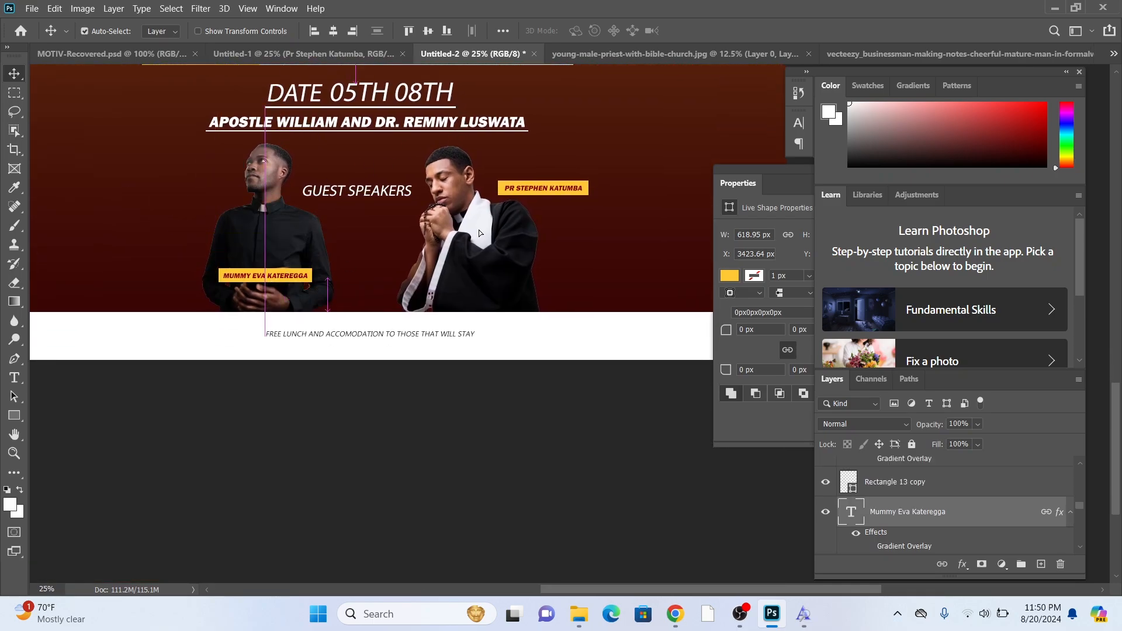
{"action": "left_click_drag", "start_coordinate": [528, 205], "coordinate": [468, 300]}
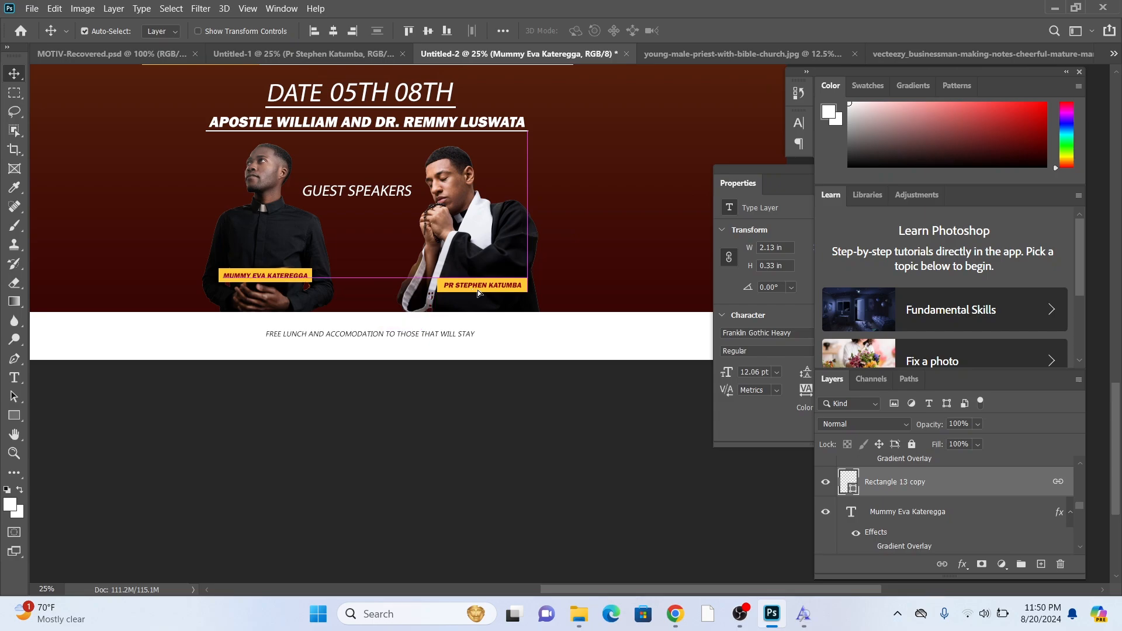
{"action": "scroll", "coordinate": [408, 264], "scroll_direction": "up", "scroll_amount": 1}
{"action": "left_click_drag", "start_coordinate": [268, 288], "coordinate": [264, 286]}
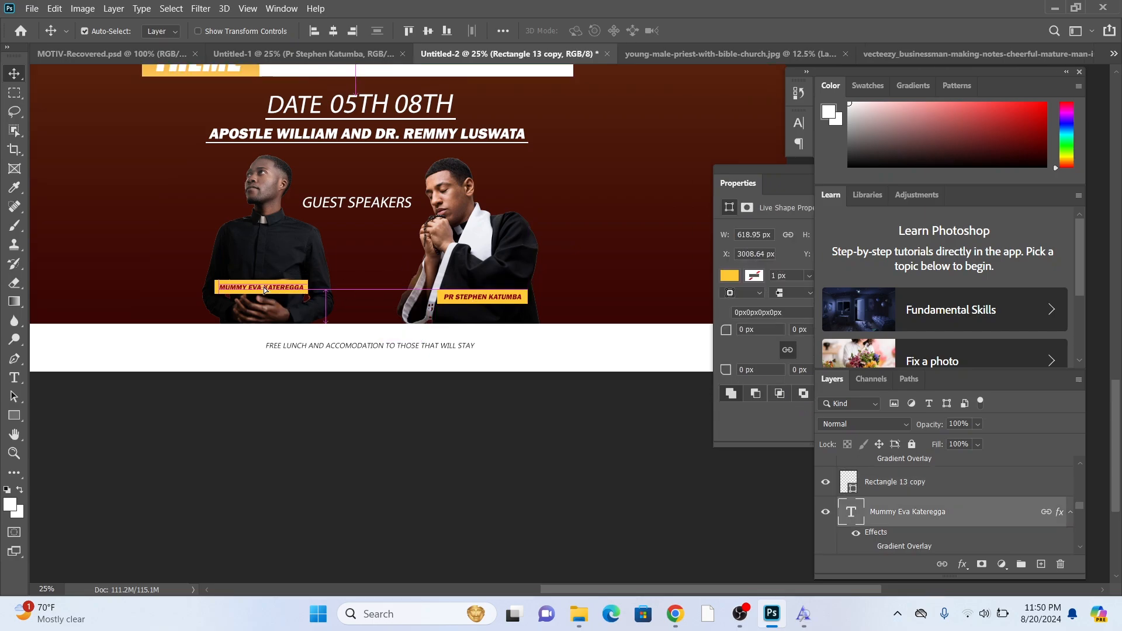
Draw a tall white rectangle about 478 by 1149 px over the left speaker photo, reaching the white footer
{"action": "scroll", "coordinate": [429, 256], "scroll_direction": "up", "scroll_amount": 2}
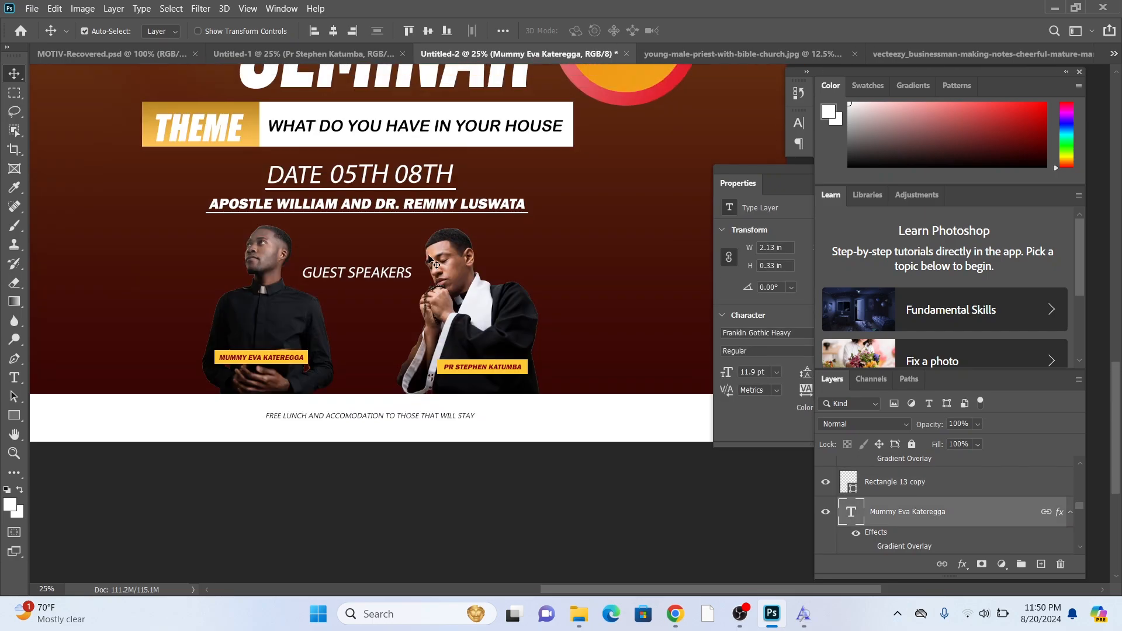
{"action": "left_click", "coordinate": [15, 415]}
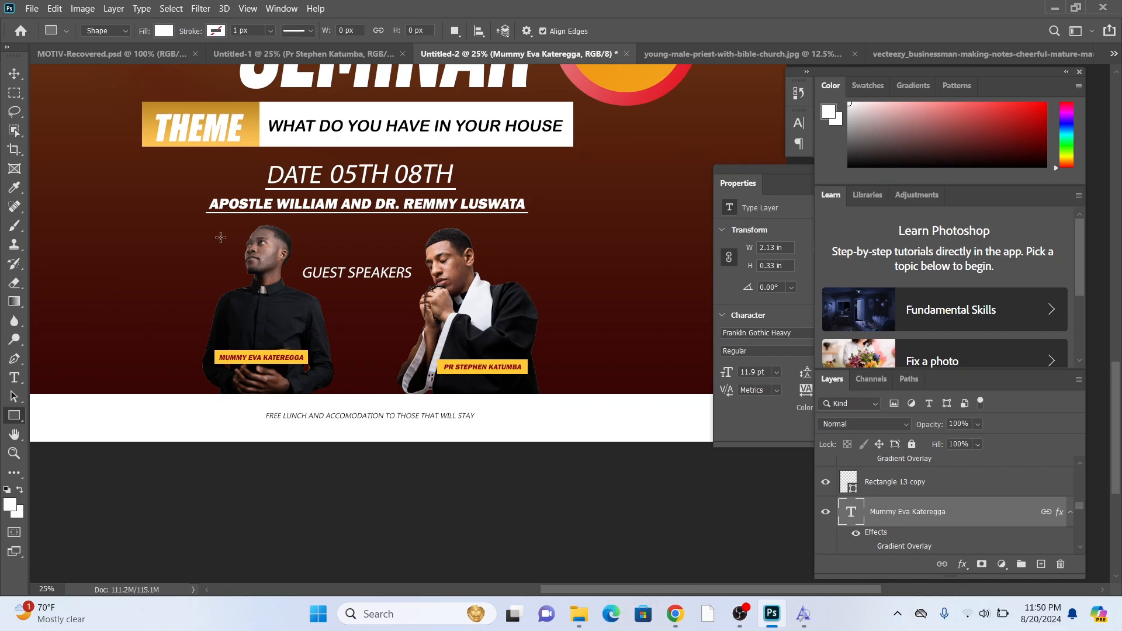
{"action": "left_click_drag", "start_coordinate": [232, 231], "coordinate": [298, 398]}
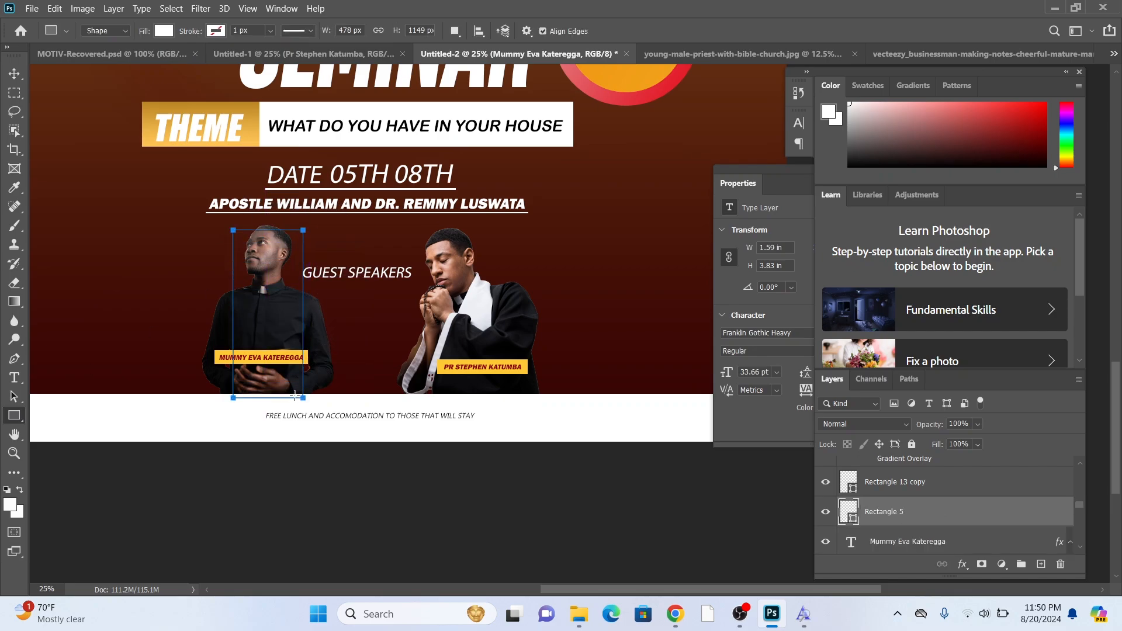
{"action": "left_click", "coordinate": [13, 72]}
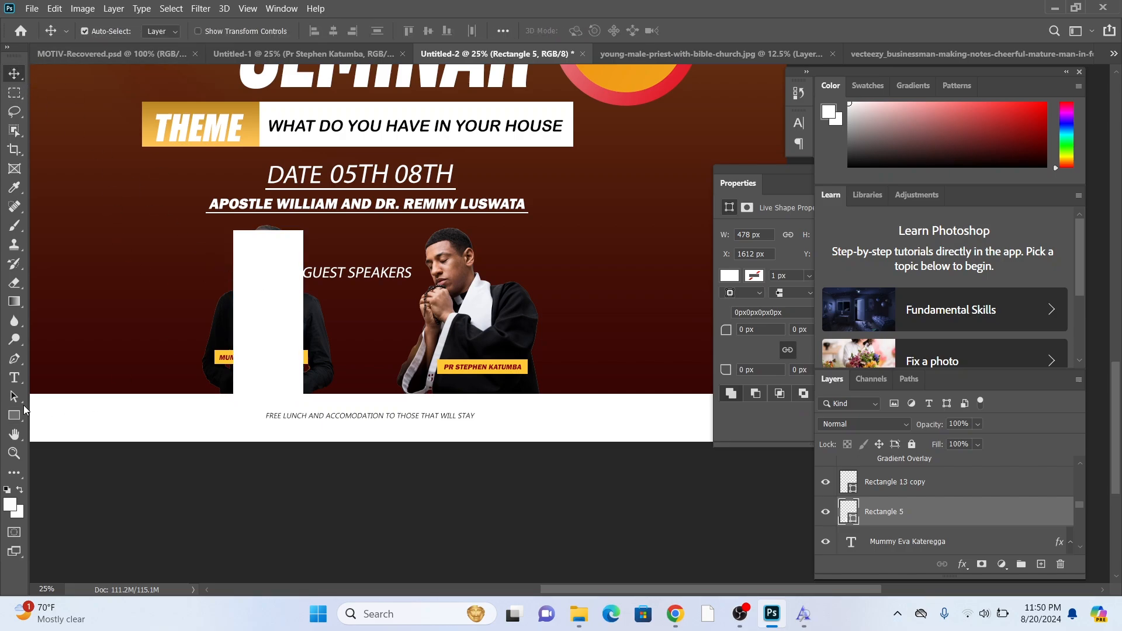
Change the new rectangle's fill to the light orange from the recently used colors
{"action": "left_click", "coordinate": [15, 416]}
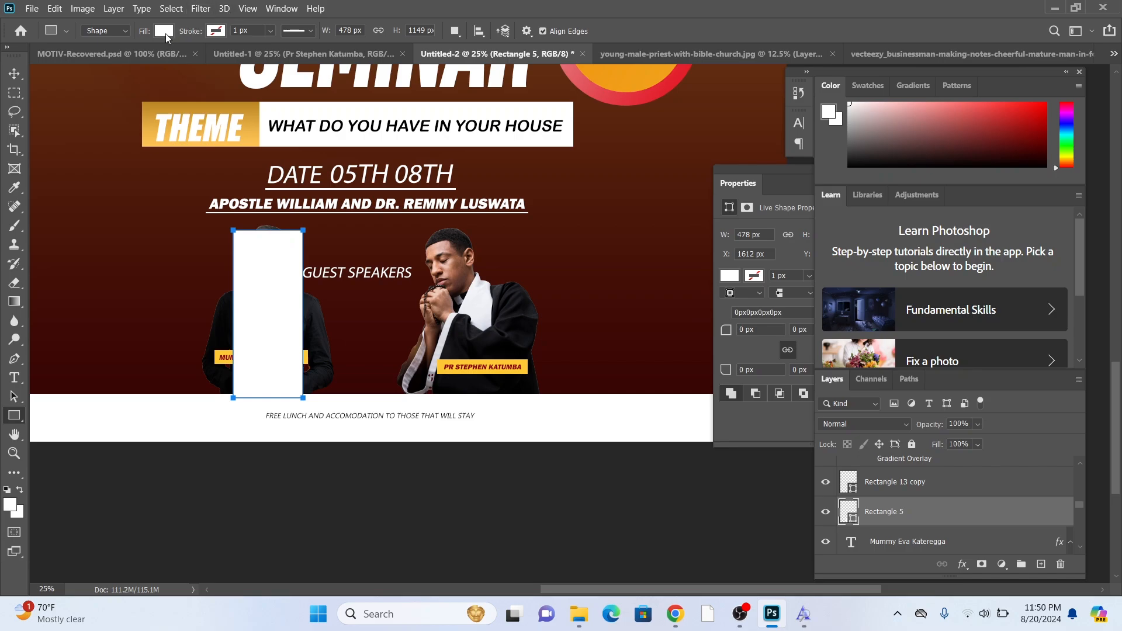
{"action": "left_click", "coordinate": [164, 31]}
{"action": "left_click", "coordinate": [247, 108]}
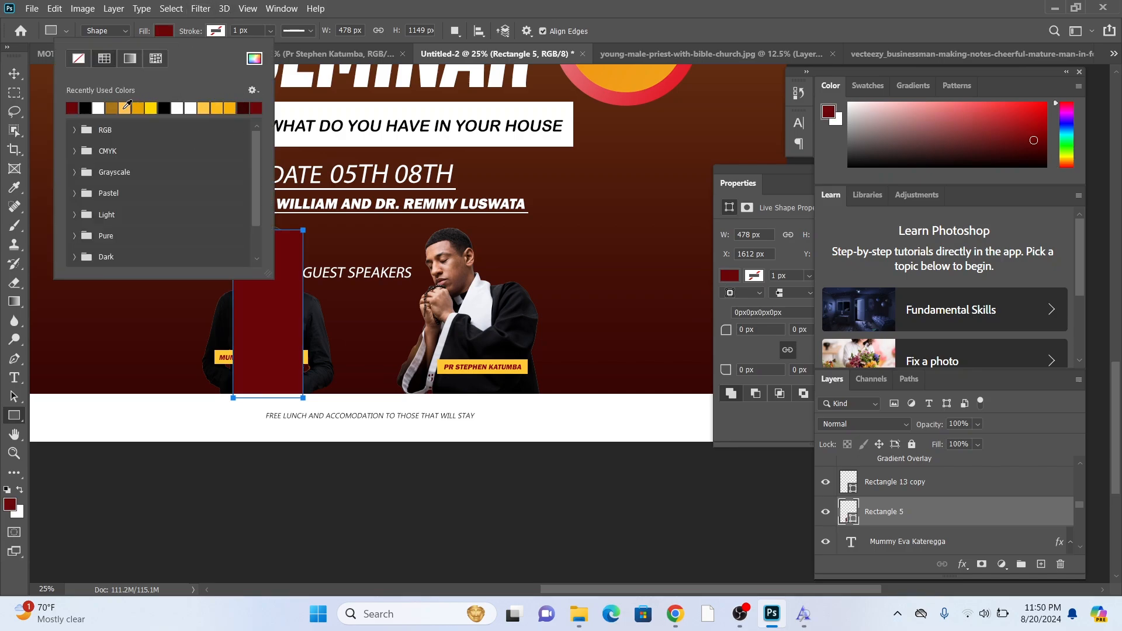
{"action": "left_click", "coordinate": [126, 108]}
{"action": "key", "text": "v"}
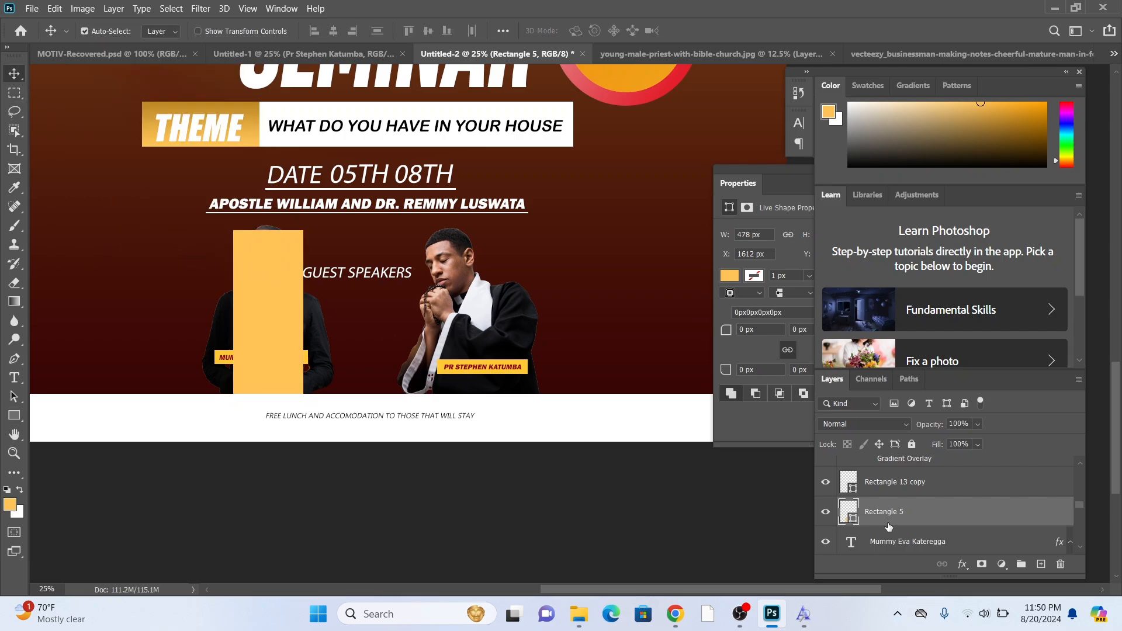
Move the orange rectangle's layer below the left speaker photo and place a copy of it behind the right speaker
{"action": "left_click", "coordinate": [316, 339]}
{"action": "left_click", "coordinate": [286, 336]}
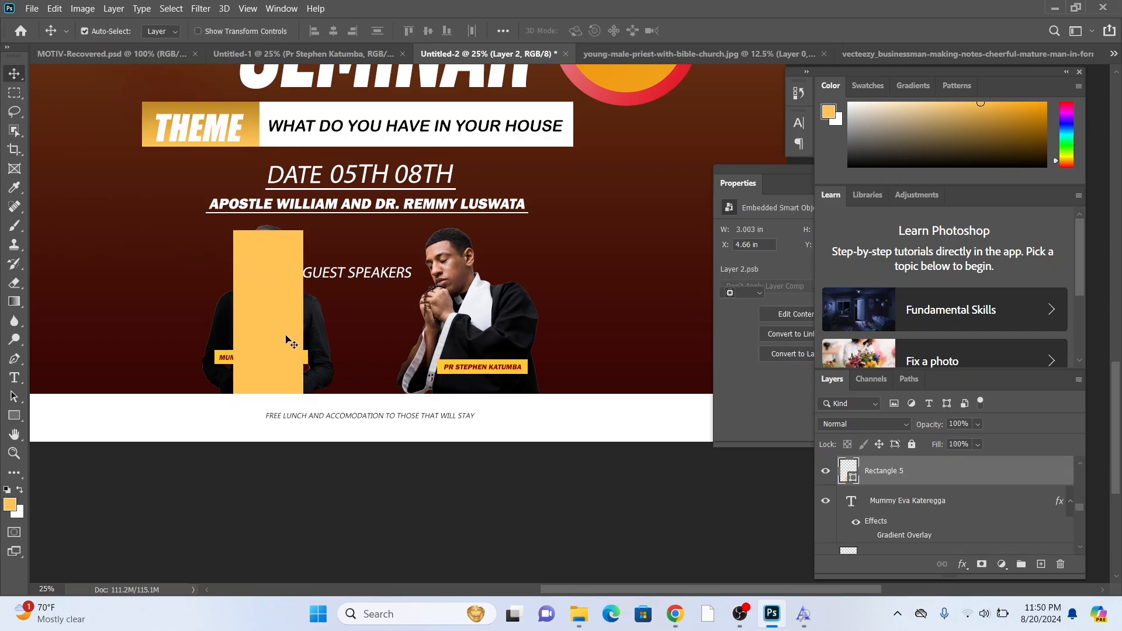
{"action": "left_click", "coordinate": [325, 342]}
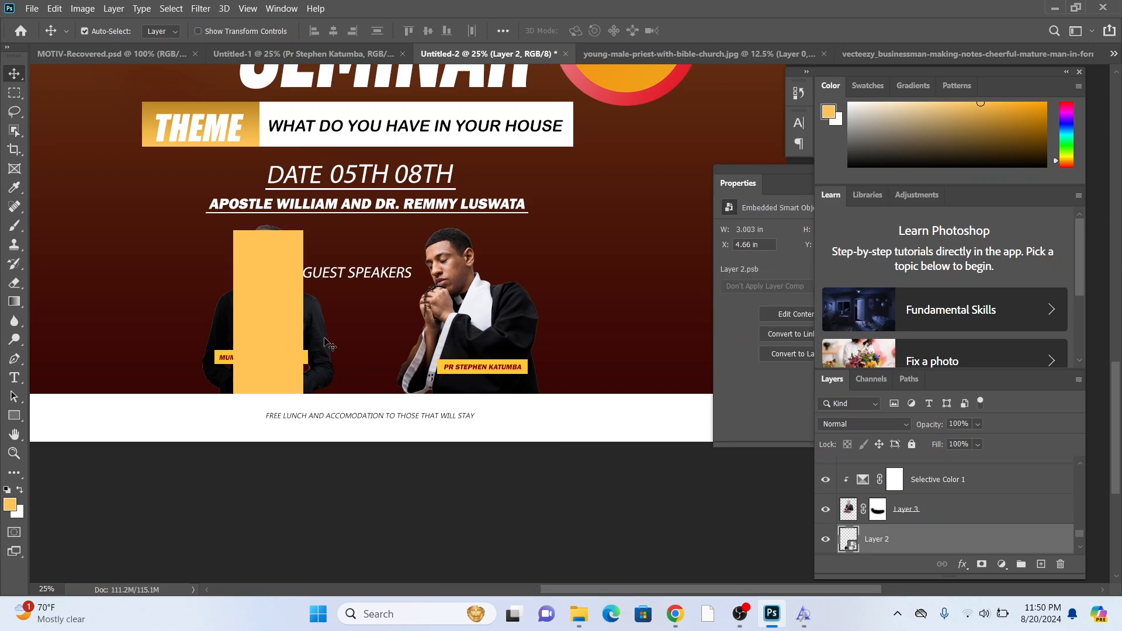
{"action": "left_click", "coordinate": [270, 328]}
{"action": "left_click_drag", "start_coordinate": [894, 465], "coordinate": [893, 542]}
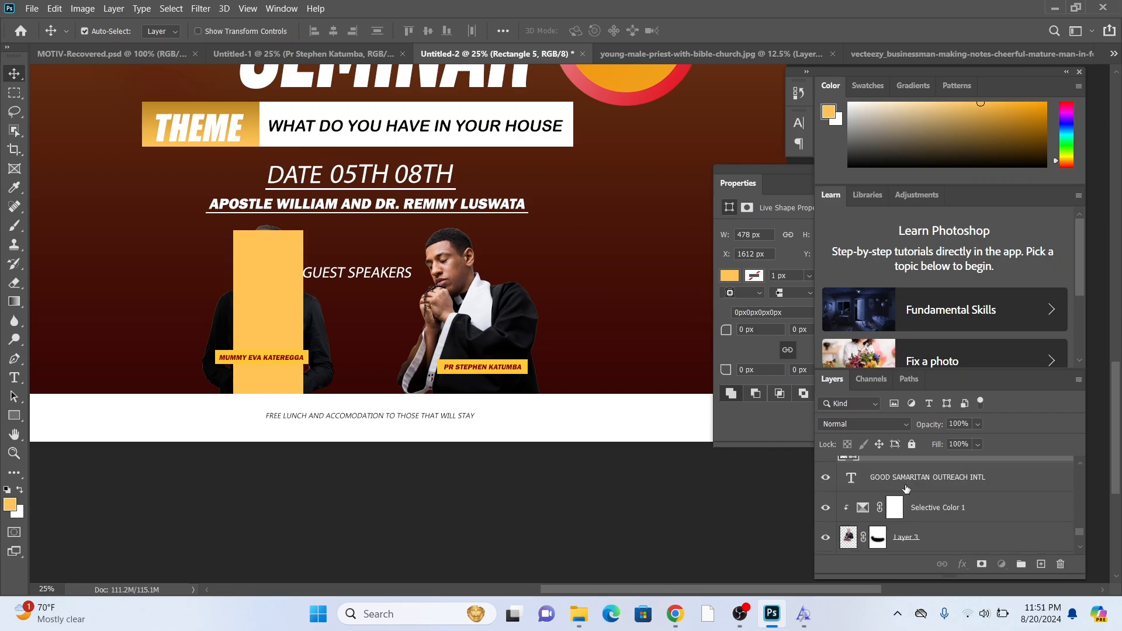
{"action": "scroll", "coordinate": [907, 494], "scroll_direction": "up", "scroll_amount": 2}
{"action": "left_click_drag", "start_coordinate": [925, 513], "coordinate": [892, 474]}
{"action": "left_click_drag", "start_coordinate": [294, 253], "coordinate": [487, 260]}
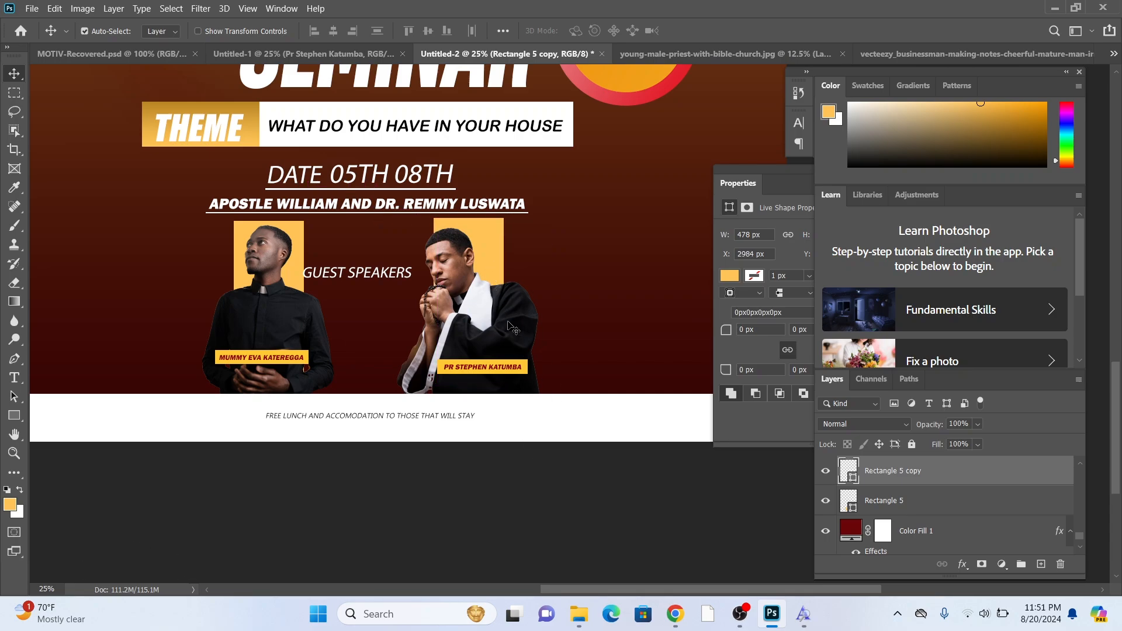
Scale down the GUEST SPEAKERS caption and center it in the gap between the two portraits
{"action": "left_click_drag", "start_coordinate": [333, 281], "coordinate": [343, 248]}
{"action": "key", "text": "ctrl+t"}
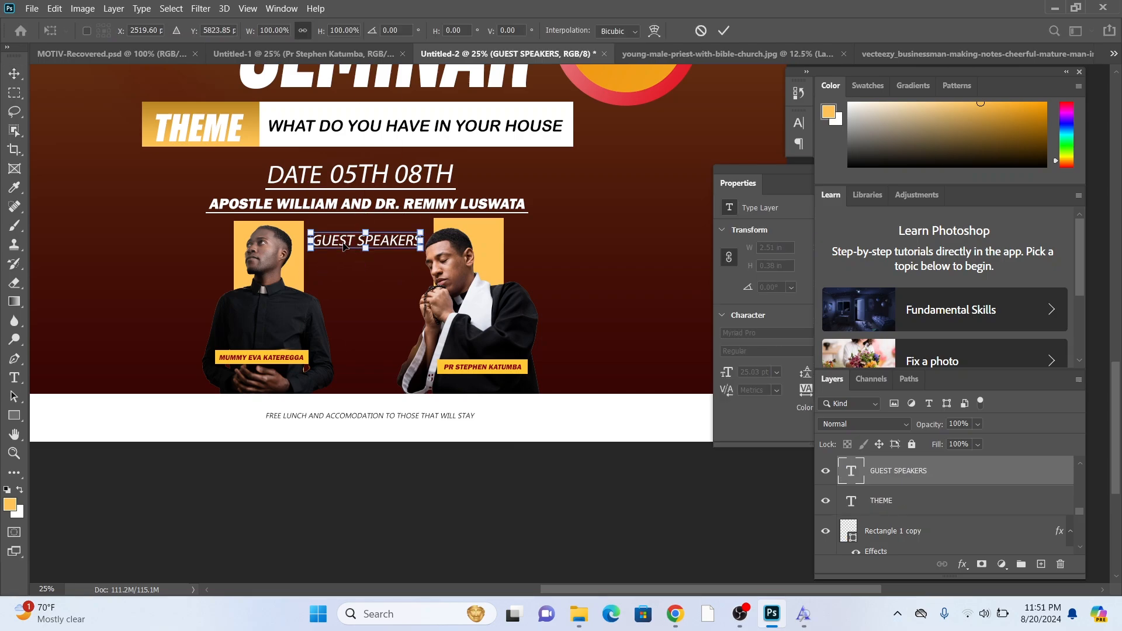
{"action": "left_click_drag", "start_coordinate": [310, 247], "coordinate": [361, 275]}
{"action": "left_click", "coordinate": [13, 73]}
Widen the orange rectangle behind the left speaker on both sides to about 693 px
{"action": "left_click", "coordinate": [297, 274]}
{"action": "key", "text": "ctrl+t"}
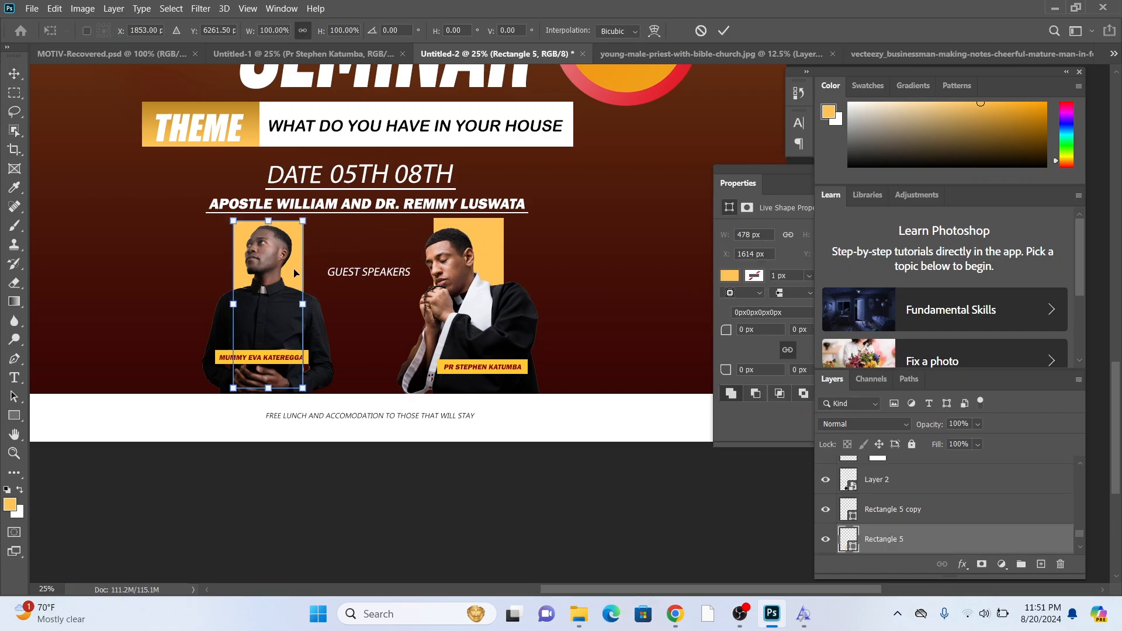
{"action": "left_click_drag", "start_coordinate": [304, 305], "coordinate": [321, 305]}
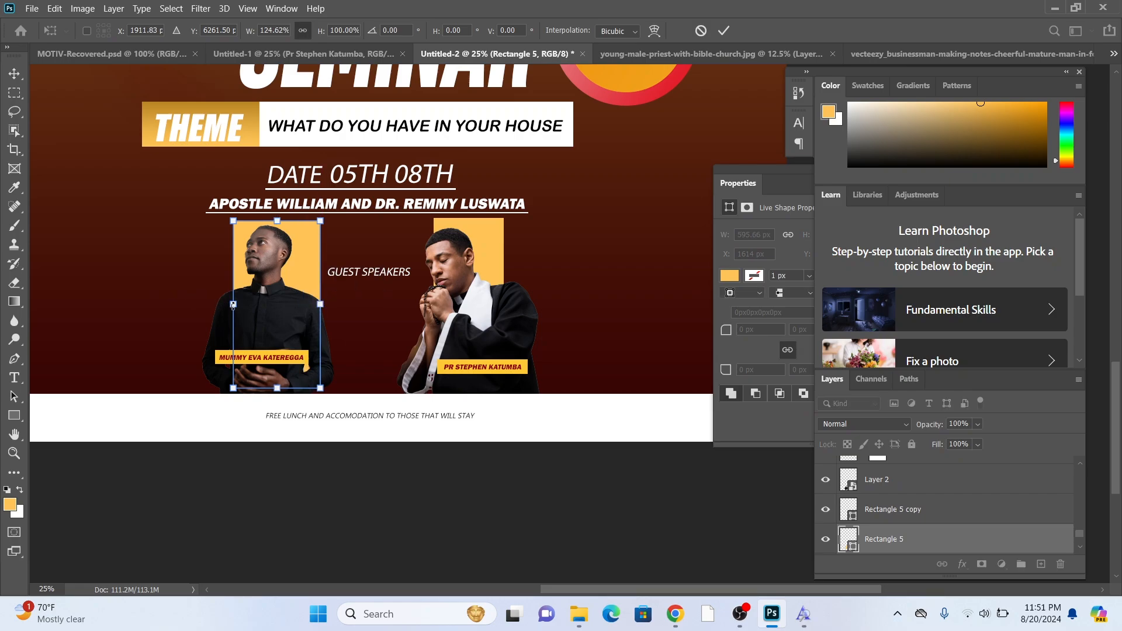
{"action": "left_click_drag", "start_coordinate": [234, 305], "coordinate": [219, 304]}
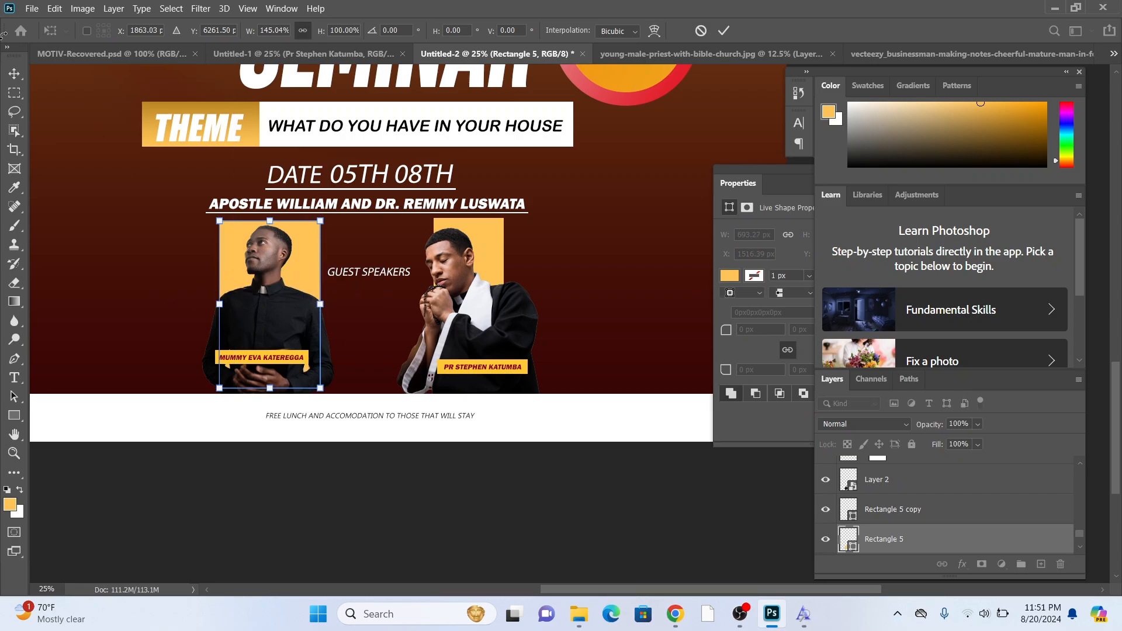
{"action": "left_click", "coordinate": [13, 82]}
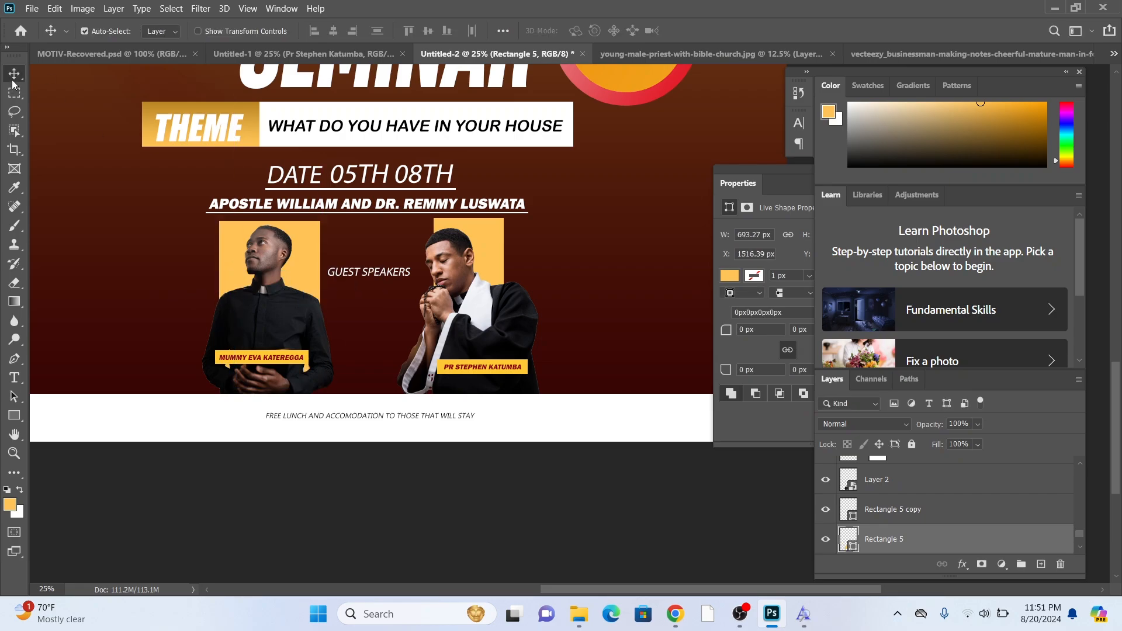
Widen the orange rectangle behind the right speaker on both sides to about 656 px and nudge it into place
{"action": "left_click", "coordinate": [480, 266]}
{"action": "key", "text": "ctrl+t"}
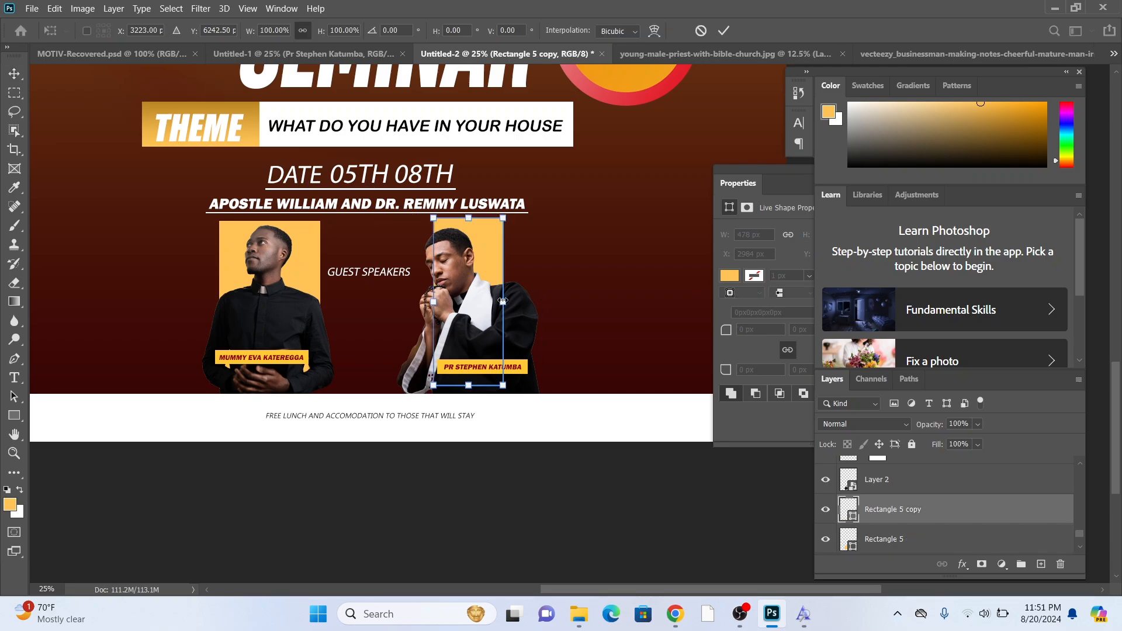
{"action": "left_click_drag", "start_coordinate": [503, 301], "coordinate": [512, 300]}
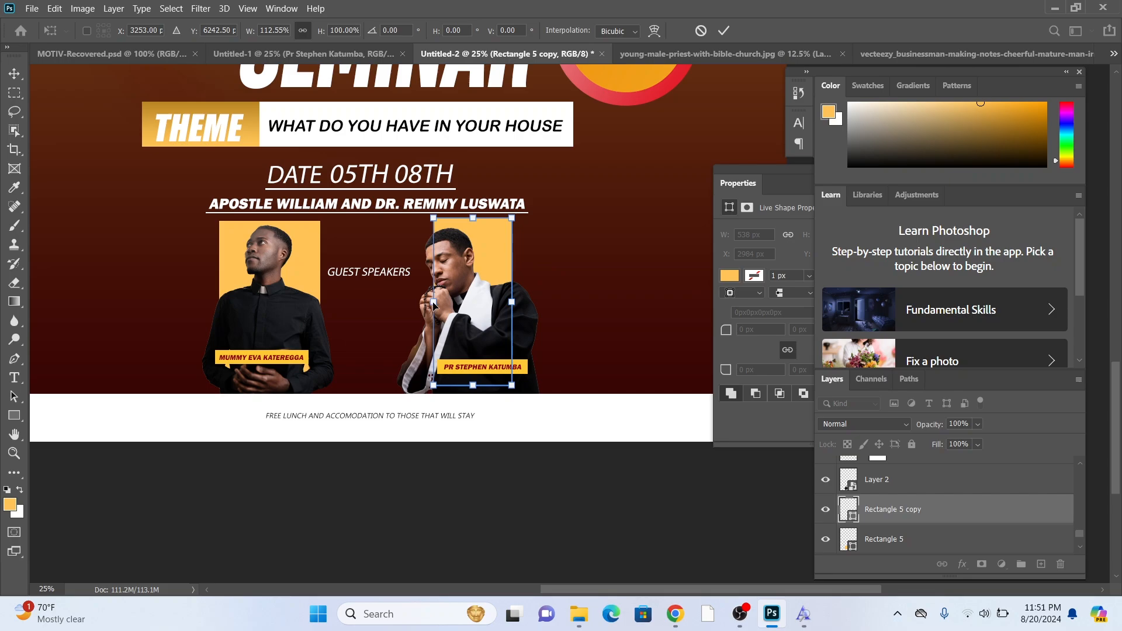
{"action": "left_click_drag", "start_coordinate": [433, 300], "coordinate": [416, 301]}
{"action": "key", "text": "Return"}
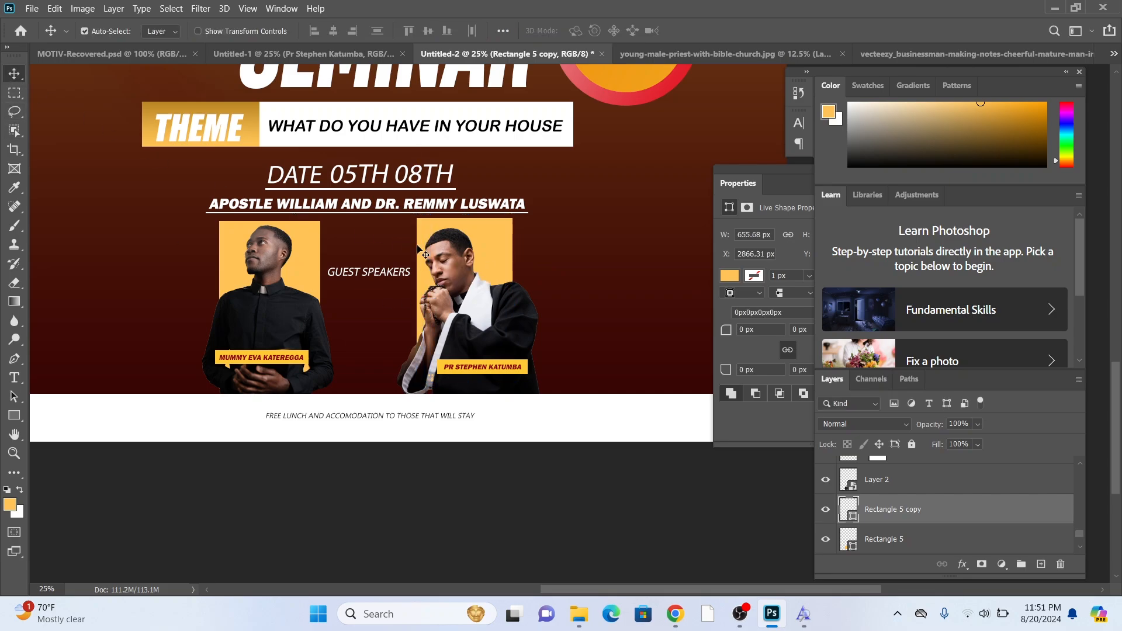
{"action": "left_click_drag", "start_coordinate": [476, 257], "coordinate": [478, 257]}
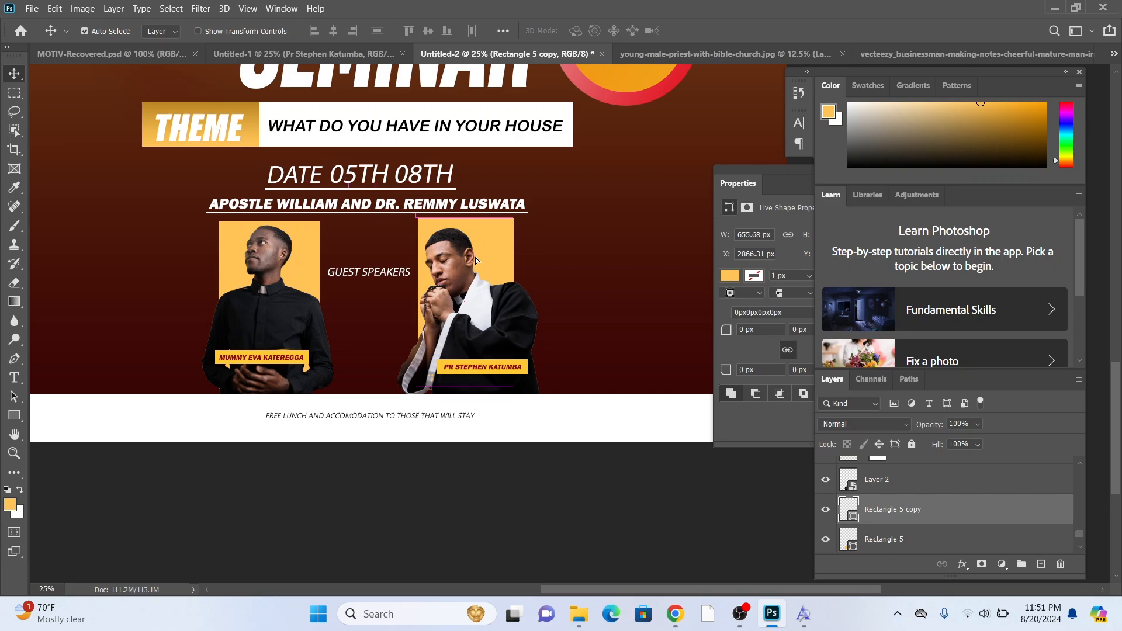
Draw a rectangle about 421 x 988 px over the orange panel behind the left speaker and fill it white
{"action": "left_click", "coordinate": [15, 416]}
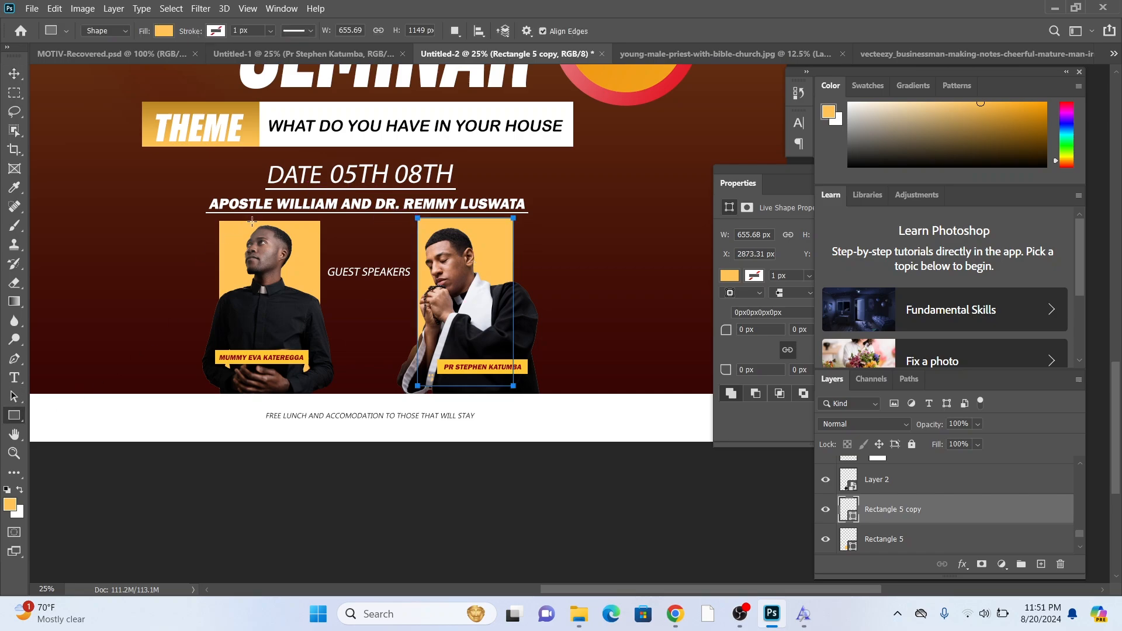
{"action": "left_click_drag", "start_coordinate": [243, 221], "coordinate": [306, 367]}
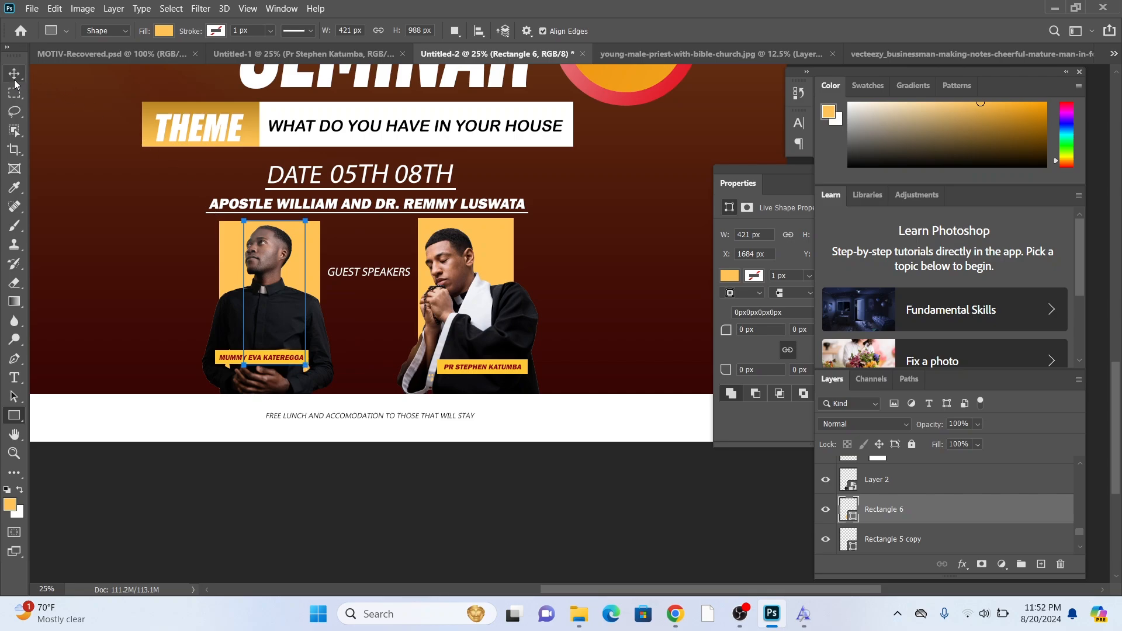
{"action": "left_click", "coordinate": [14, 76]}
{"action": "left_click", "coordinate": [15, 414]}
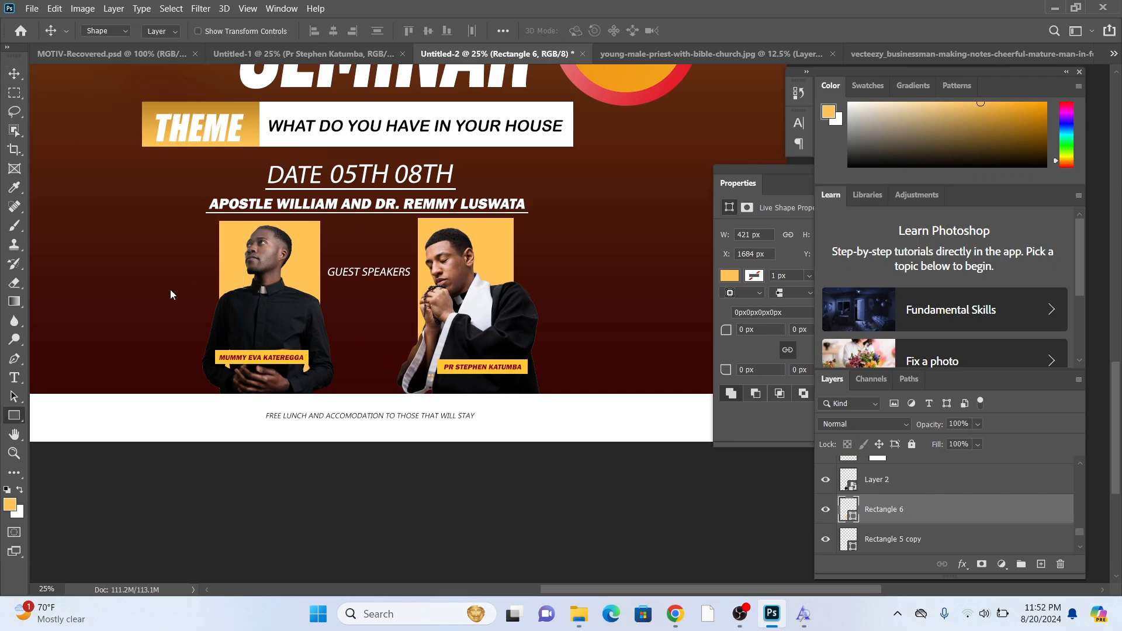
{"action": "left_click", "coordinate": [164, 31]}
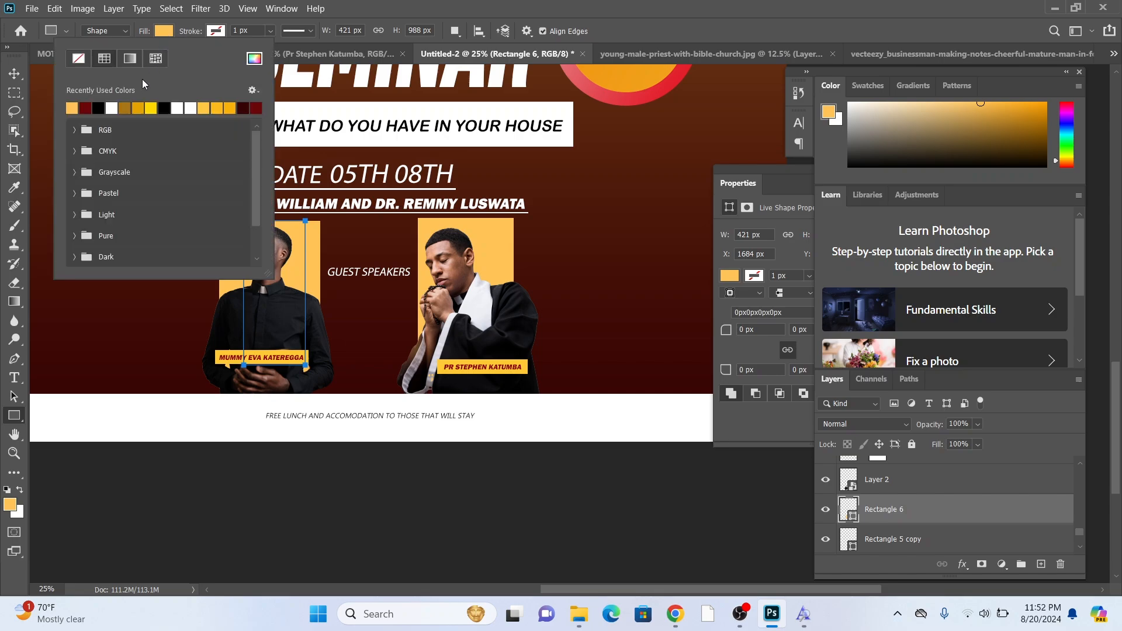
{"action": "left_click", "coordinate": [119, 106]}
{"action": "left_click", "coordinate": [14, 73]}
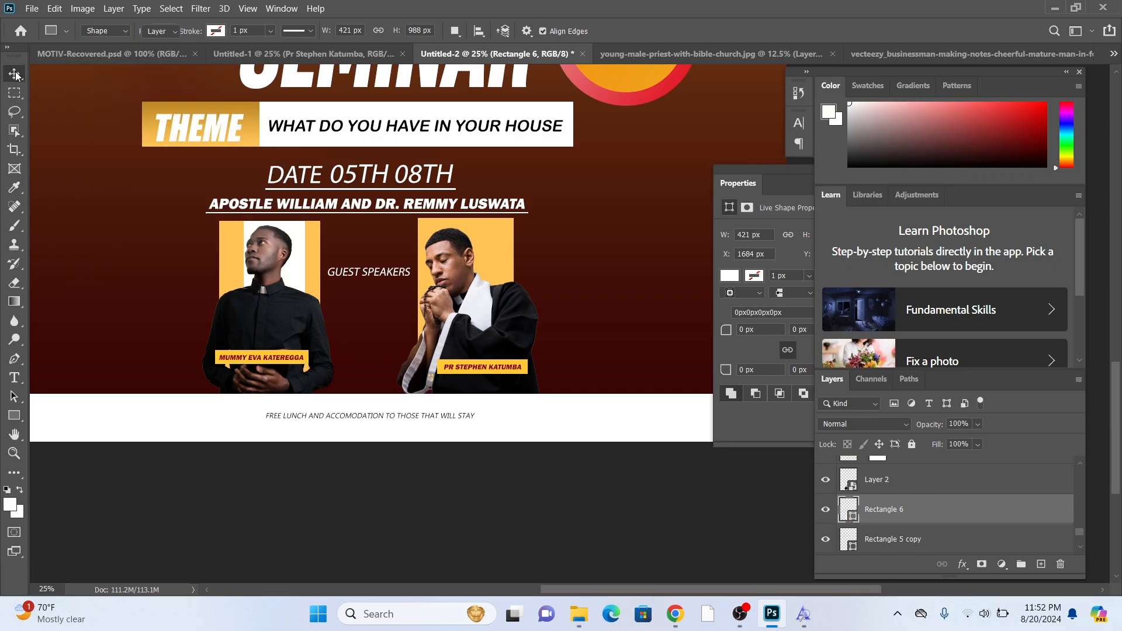
Place a copy of the white rectangle behind the right speaker and nudge it into line over the orange panel
{"action": "left_click_drag", "start_coordinate": [292, 273], "coordinate": [484, 272]}
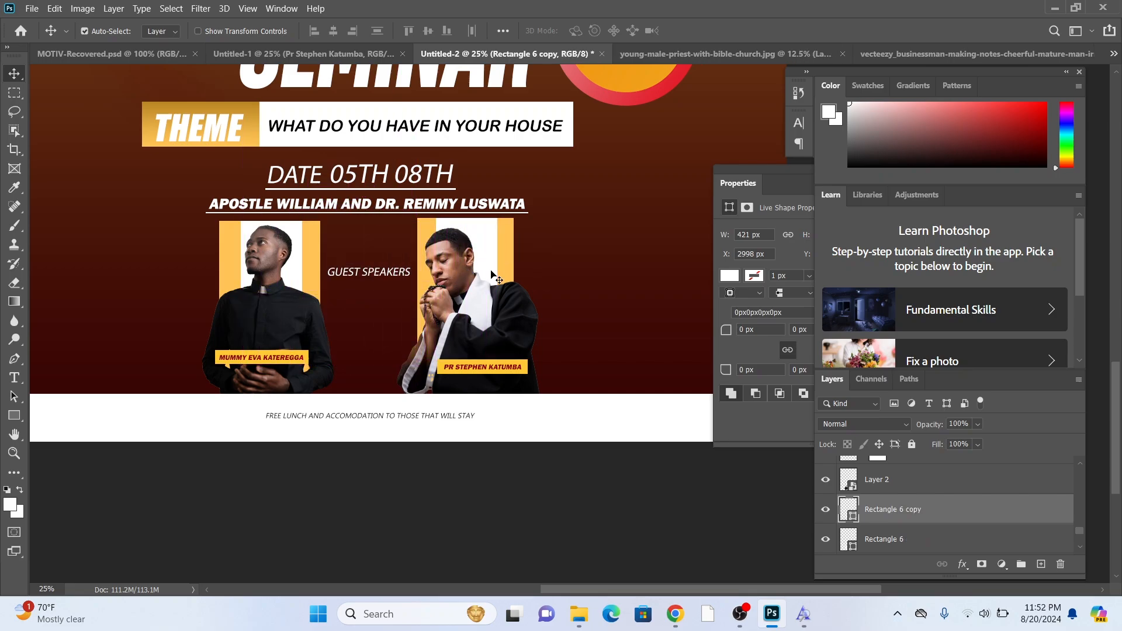
{"action": "key", "text": "Left"}
{"action": "key", "text": "Left"}
{"action": "key", "text": "Left"}
Unlink the left speaker's name text layer from its linked layers
{"action": "left_click", "coordinate": [287, 350]}
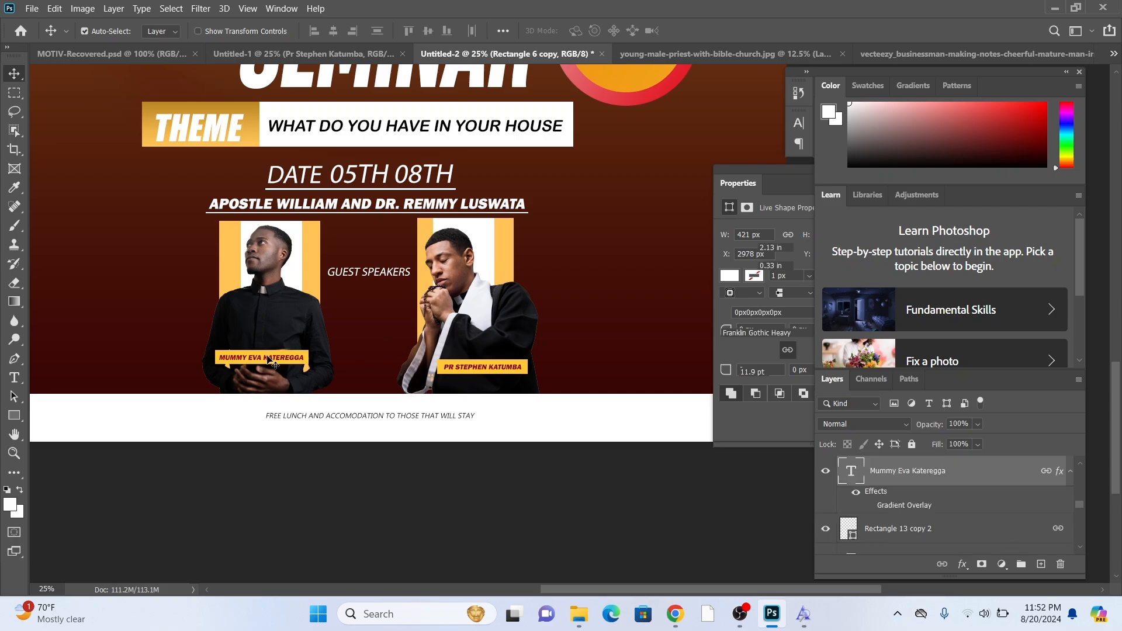
{"action": "right_click", "coordinate": [1048, 473]}
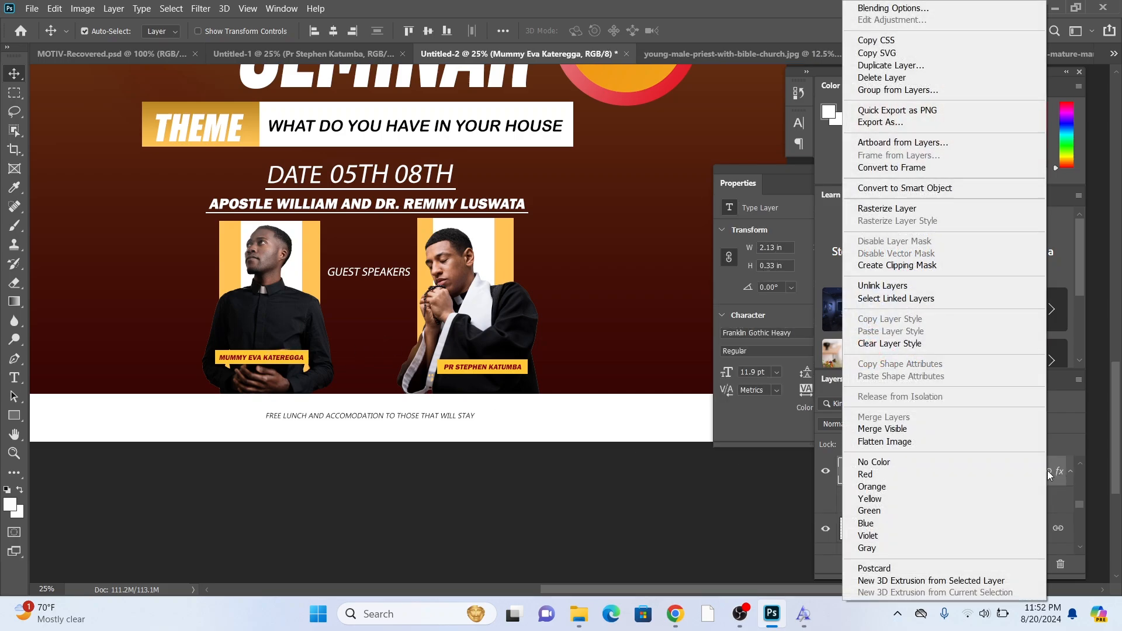
{"action": "left_click", "coordinate": [877, 287]}
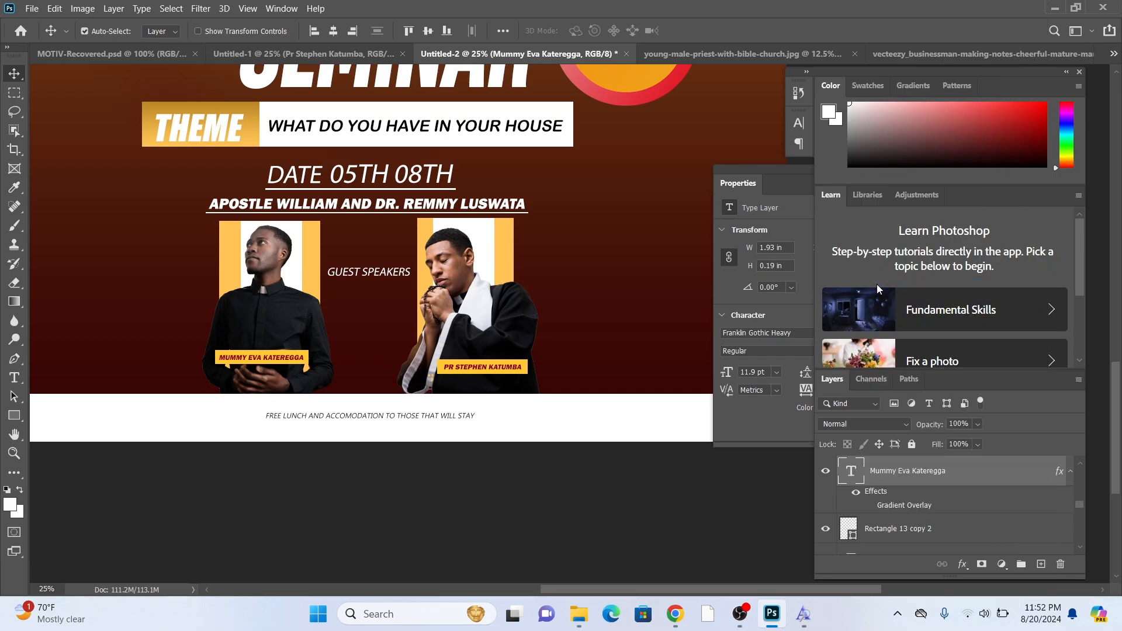
Change the left speaker's name text color to black (000000)
{"action": "key", "text": "t"}
{"action": "triple_click", "coordinate": [288, 353]}
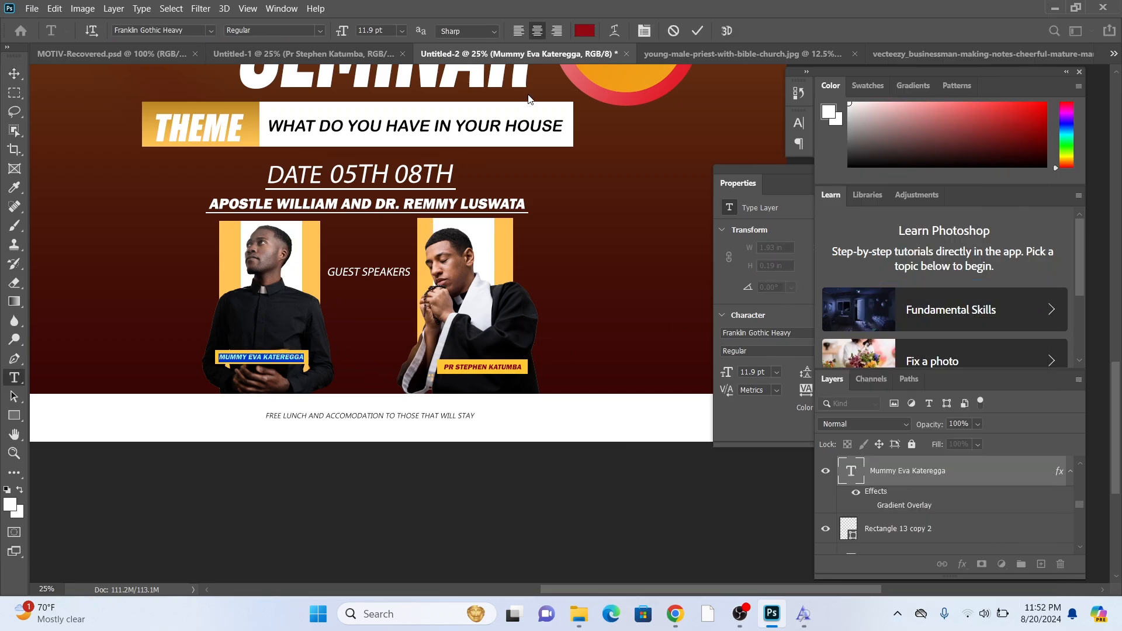
{"action": "left_click", "coordinate": [585, 35]}
{"action": "left_click_drag", "start_coordinate": [639, 215], "coordinate": [620, 214]}
{"action": "left_click", "coordinate": [930, 210]}
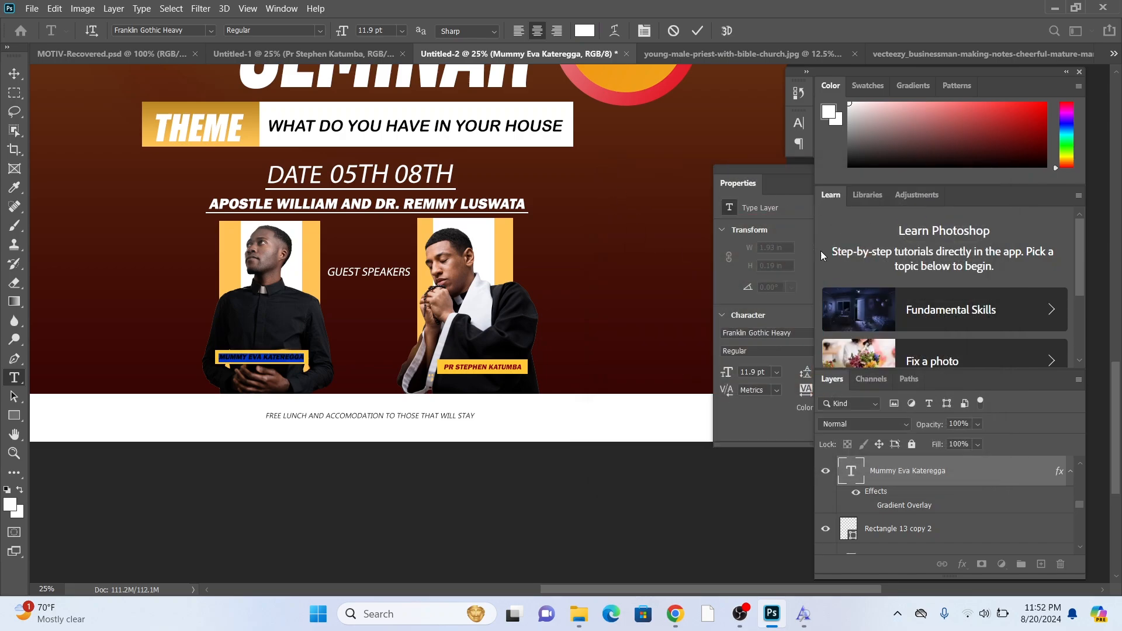
{"action": "left_click", "coordinate": [585, 30]}
{"action": "type", "text": "000000"}
{"action": "left_click", "coordinate": [929, 212]}
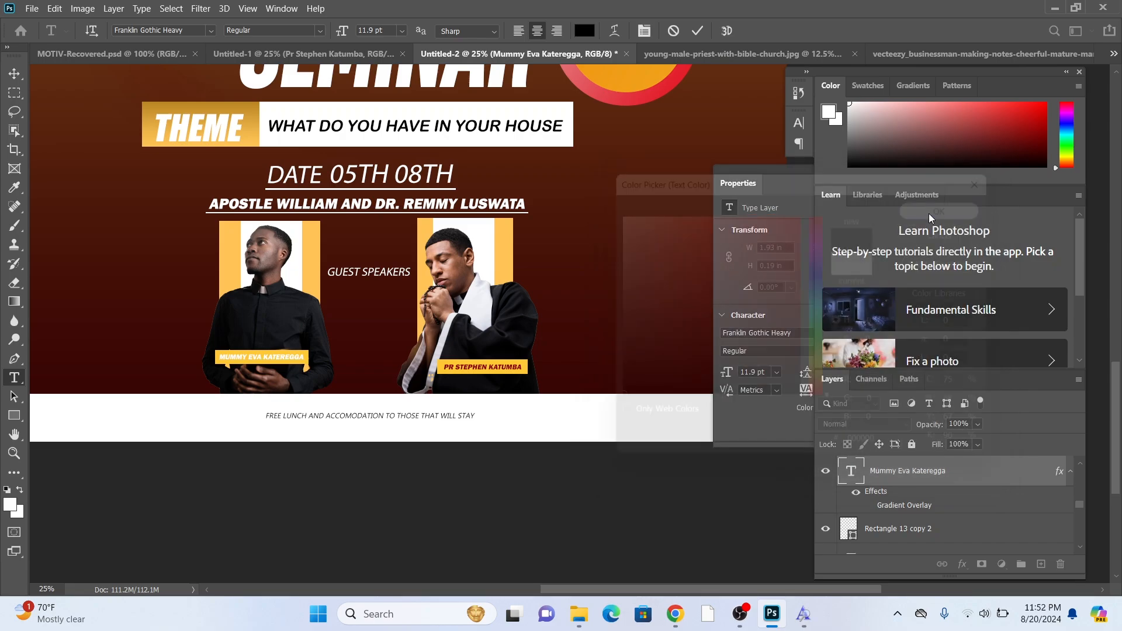
{"action": "left_click", "coordinate": [15, 74]}
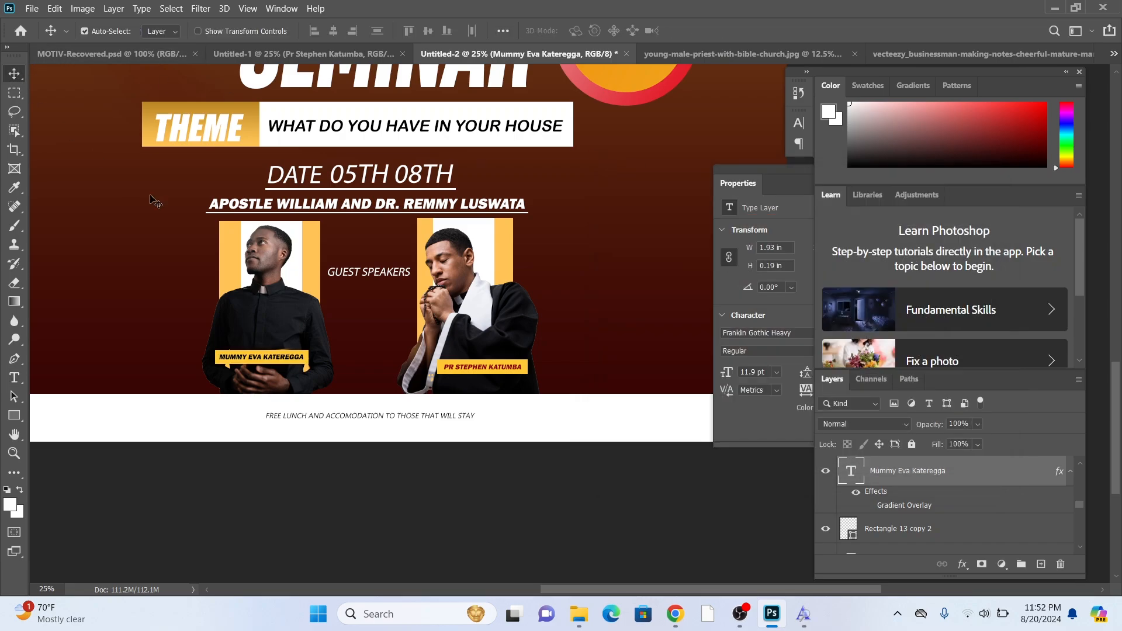
Unlink the rectangle behind the right speaker's name from its linked layers
{"action": "left_click", "coordinate": [465, 367]}
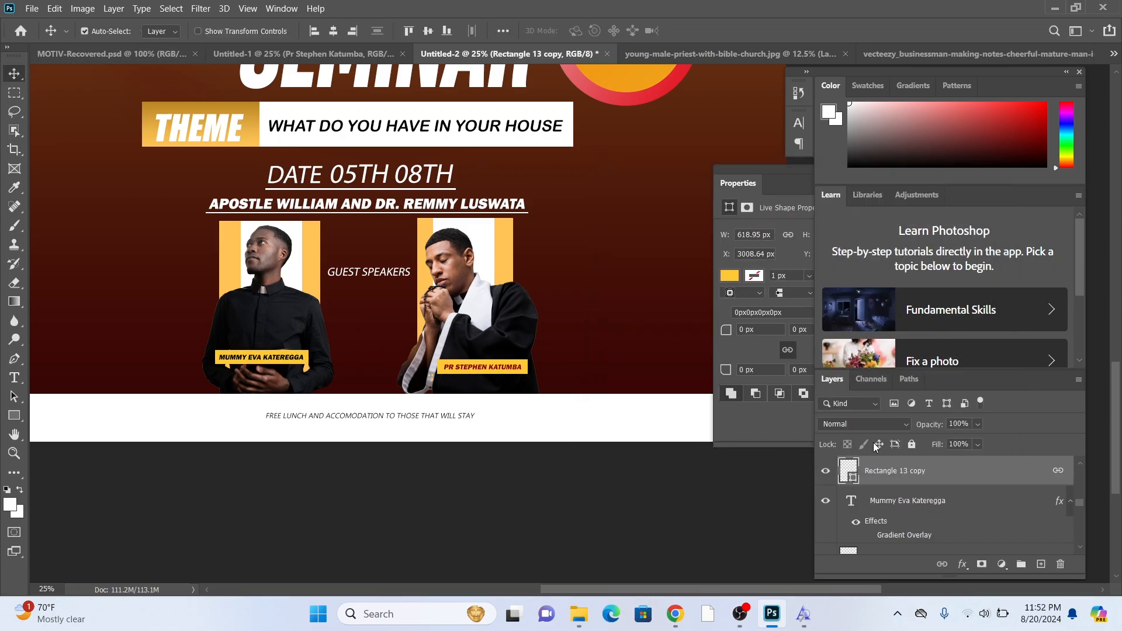
{"action": "right_click", "coordinate": [1044, 468]}
{"action": "left_click", "coordinate": [892, 286]}
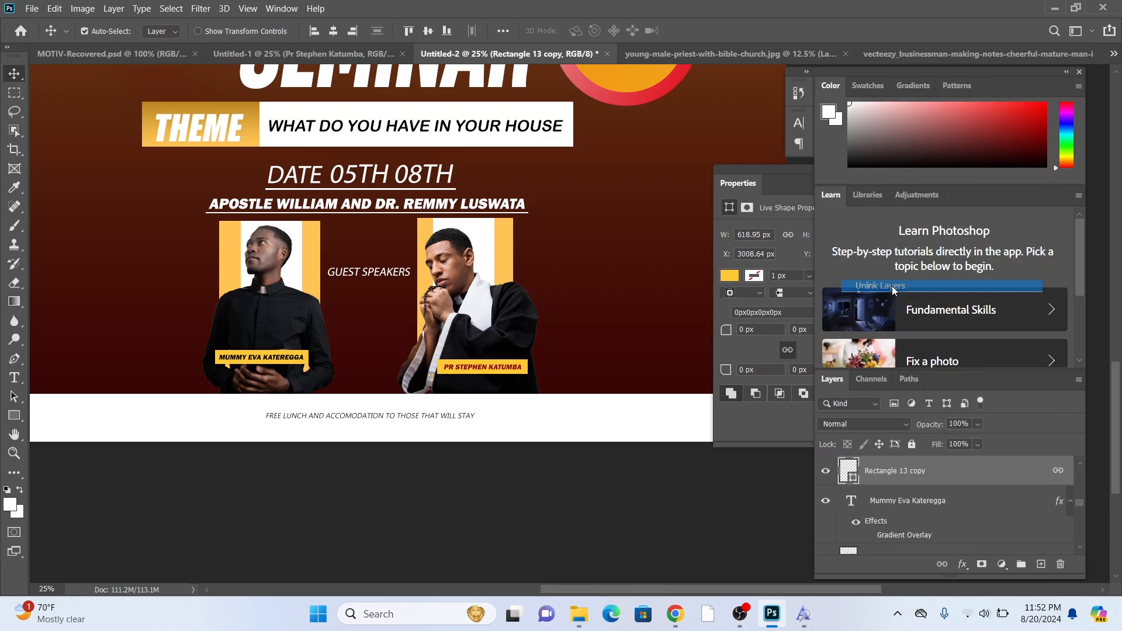
Recolor the right speaker's name text to black (000000)
{"action": "left_click", "coordinate": [474, 367]}
{"action": "key", "text": "t"}
{"action": "double_click", "coordinate": [474, 363]}
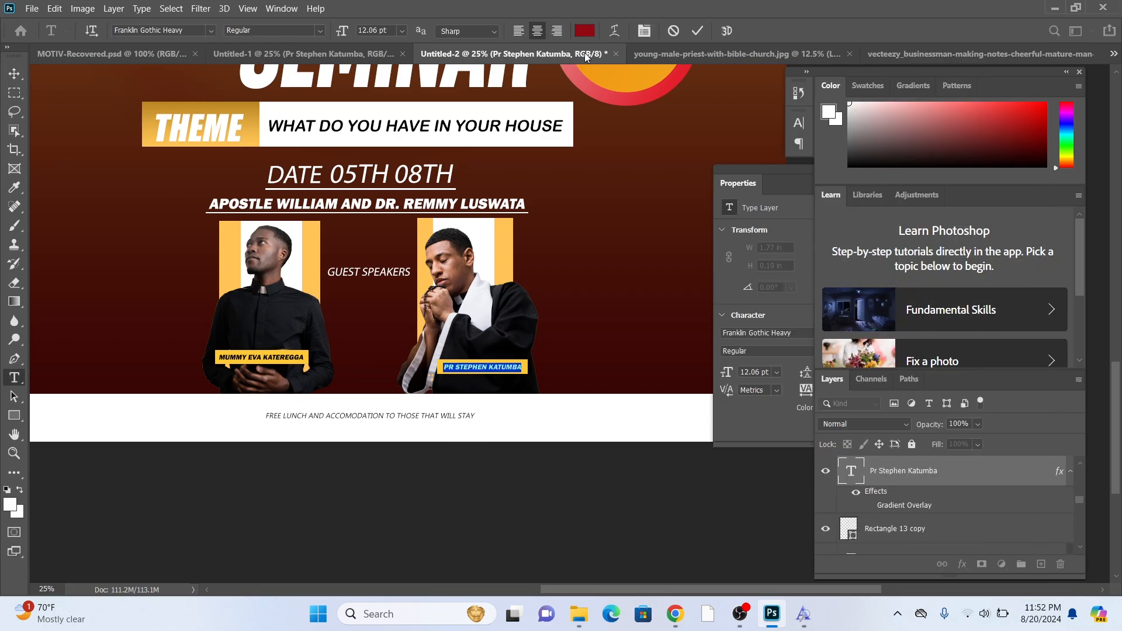
{"action": "left_click", "coordinate": [581, 34]}
{"action": "left_click_drag", "start_coordinate": [647, 253], "coordinate": [593, 415]}
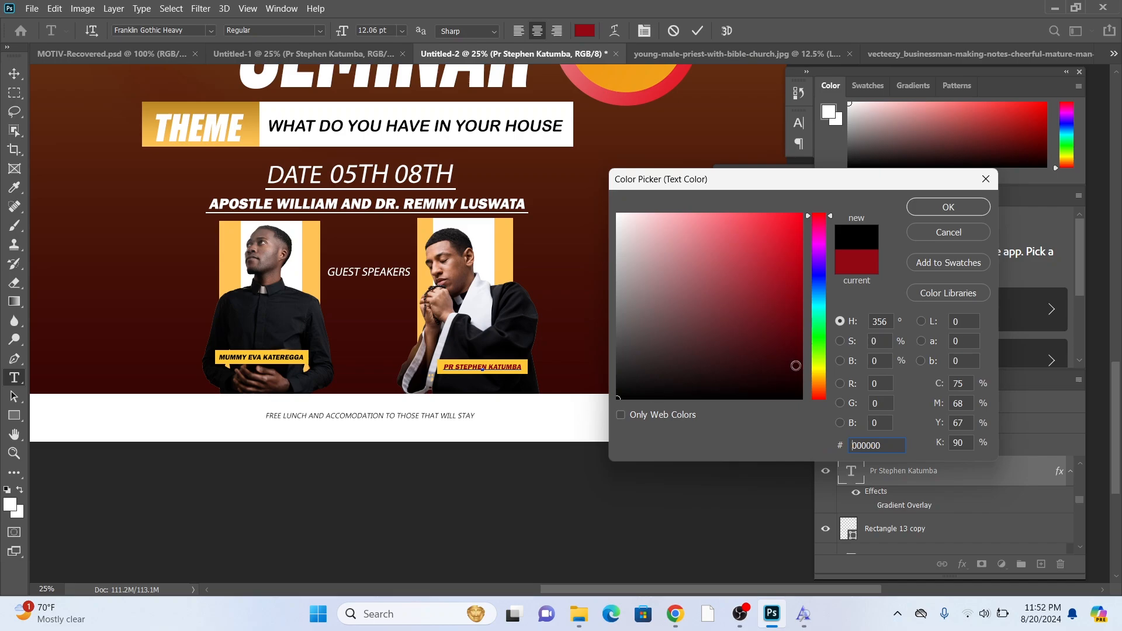
{"action": "left_click", "coordinate": [935, 208]}
{"action": "left_click", "coordinate": [15, 74]}
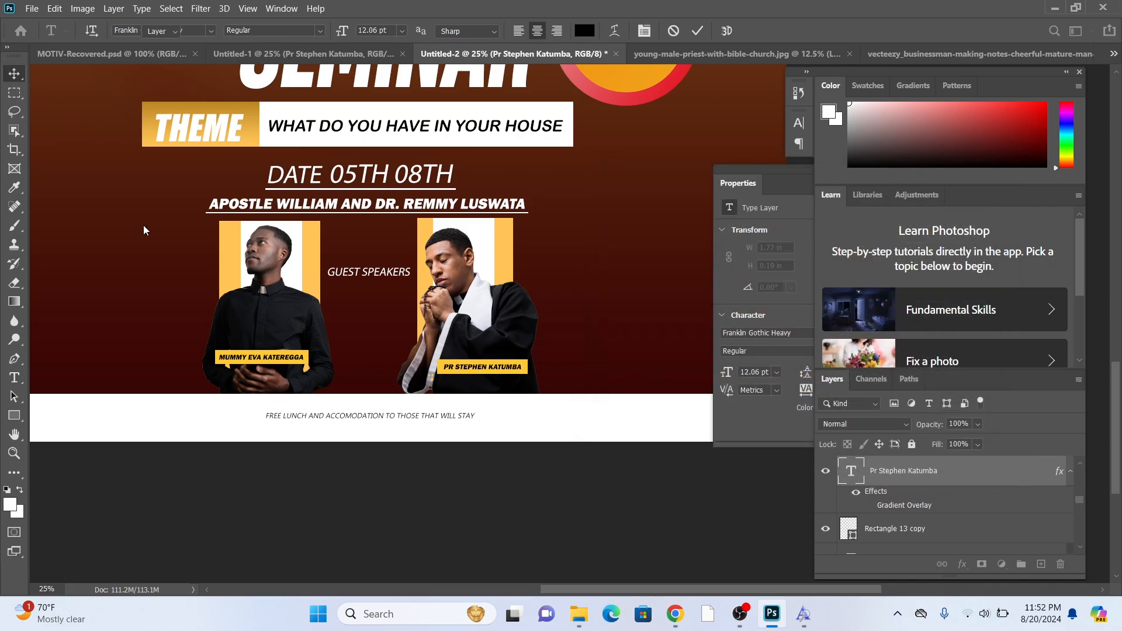
Enlarge the FREE LUNCH AND ACCOMODATION line to about 176% and position it within the white footer strip
{"action": "left_click", "coordinate": [307, 418]}
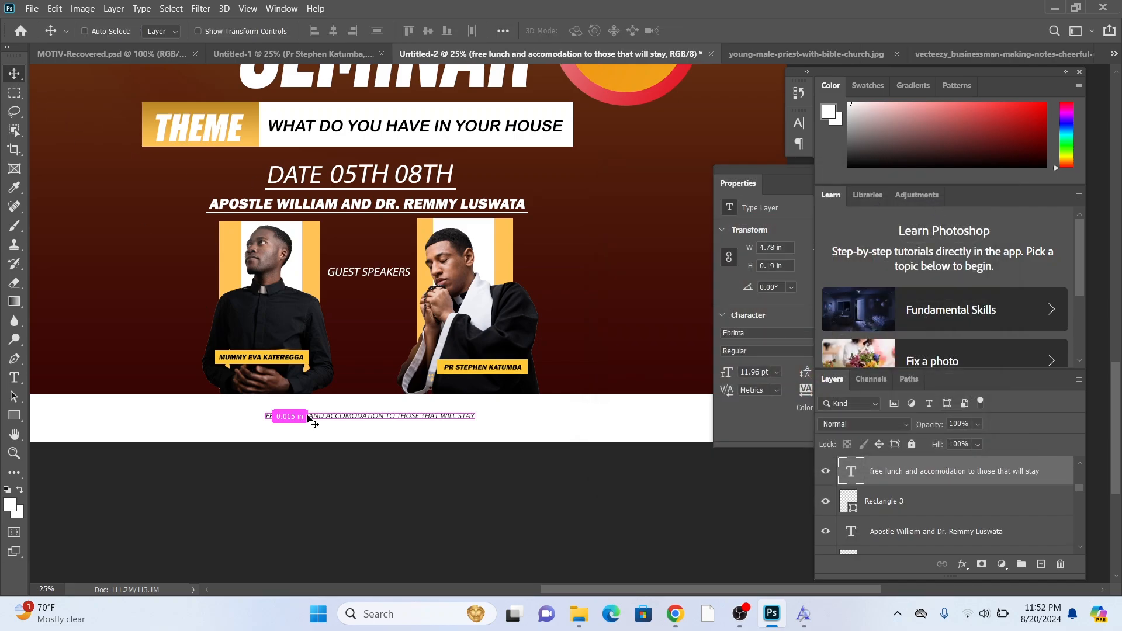
{"action": "key", "text": "ctrl+t"}
{"action": "left_click_drag", "start_coordinate": [266, 422], "coordinate": [186, 443]}
{"action": "left_click", "coordinate": [17, 76]}
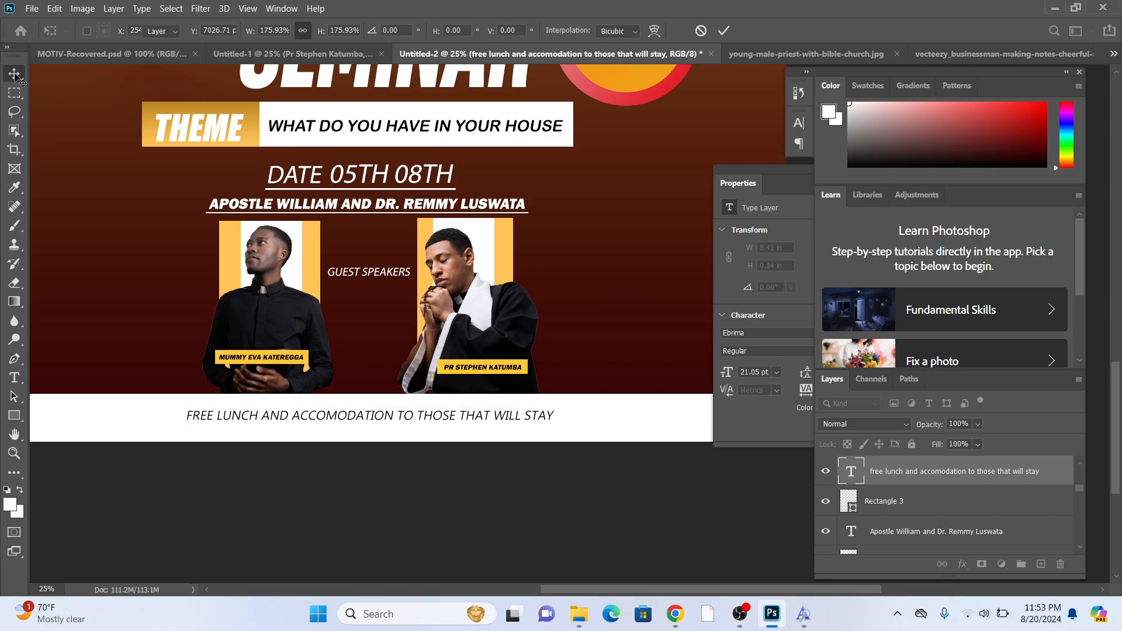
{"action": "left_click_drag", "start_coordinate": [306, 412], "coordinate": [304, 419]}
Review the whole flyer layout, including the title, time badge and speaker section
{"action": "key", "text": "ctrl+minus"}
{"action": "key", "text": "ctrl+minus"}
{"action": "key", "text": "ctrl+minus"}
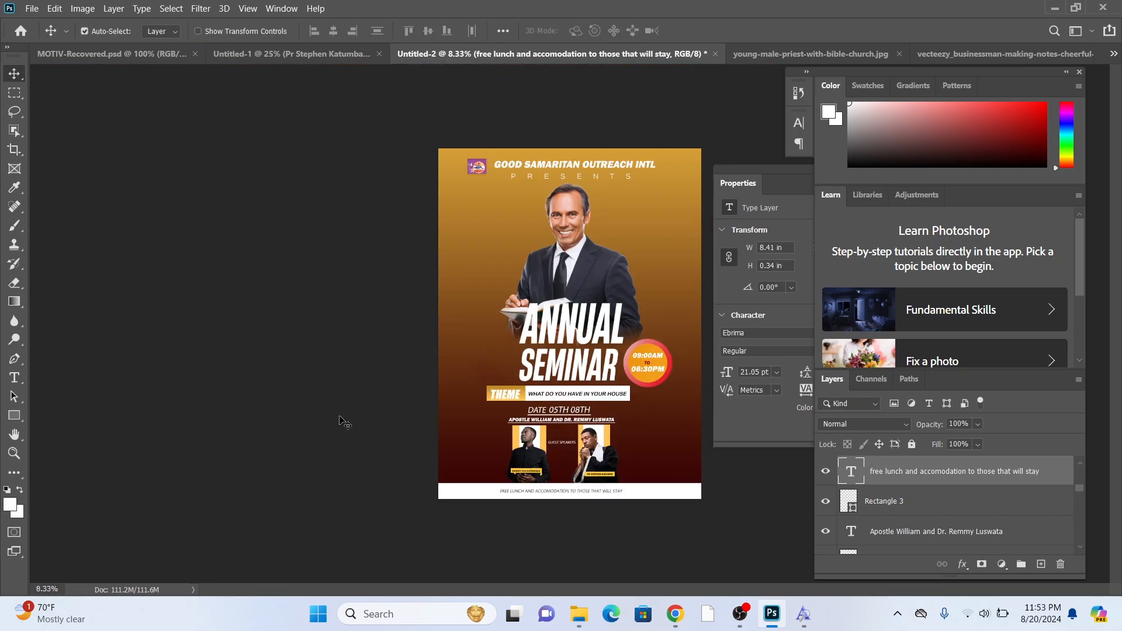
{"action": "key", "text": "ctrl+plus"}
{"action": "left_click_drag", "start_coordinate": [455, 337], "coordinate": [320, 305]}
{"action": "left_click_drag", "start_coordinate": [328, 354], "coordinate": [327, 366]}
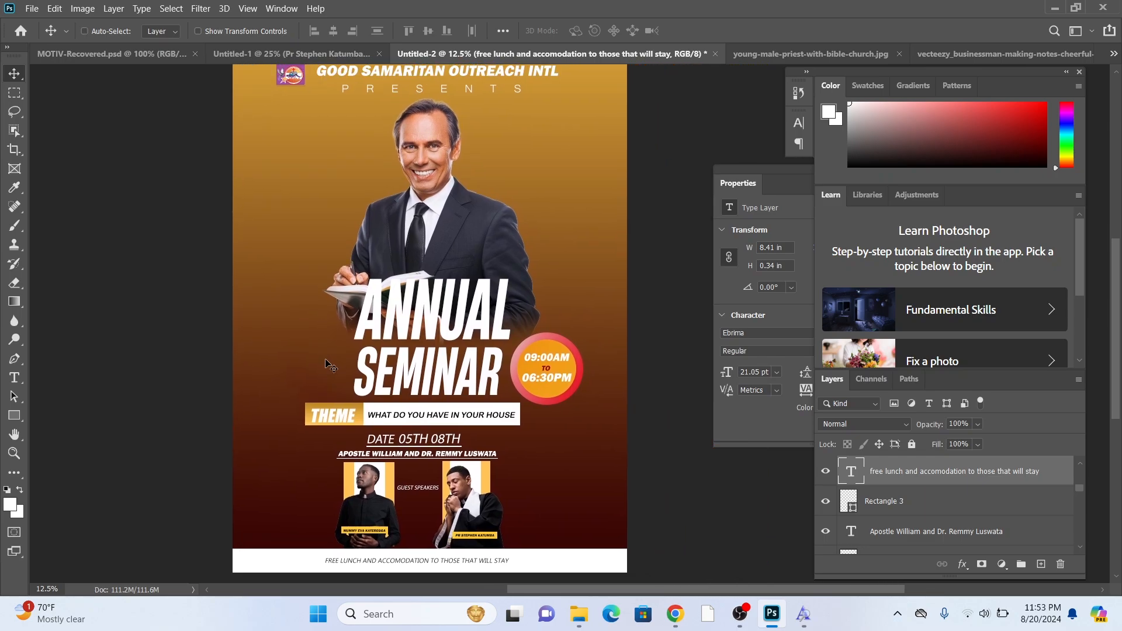
{"action": "key", "text": "ctrl+plus"}
{"action": "left_click_drag", "start_coordinate": [397, 368], "coordinate": [349, 354]}
Select the outer circle of the time badge, Ellipse 1 copy, and unlink it from the other badge layers
{"action": "left_click", "coordinate": [493, 365]}
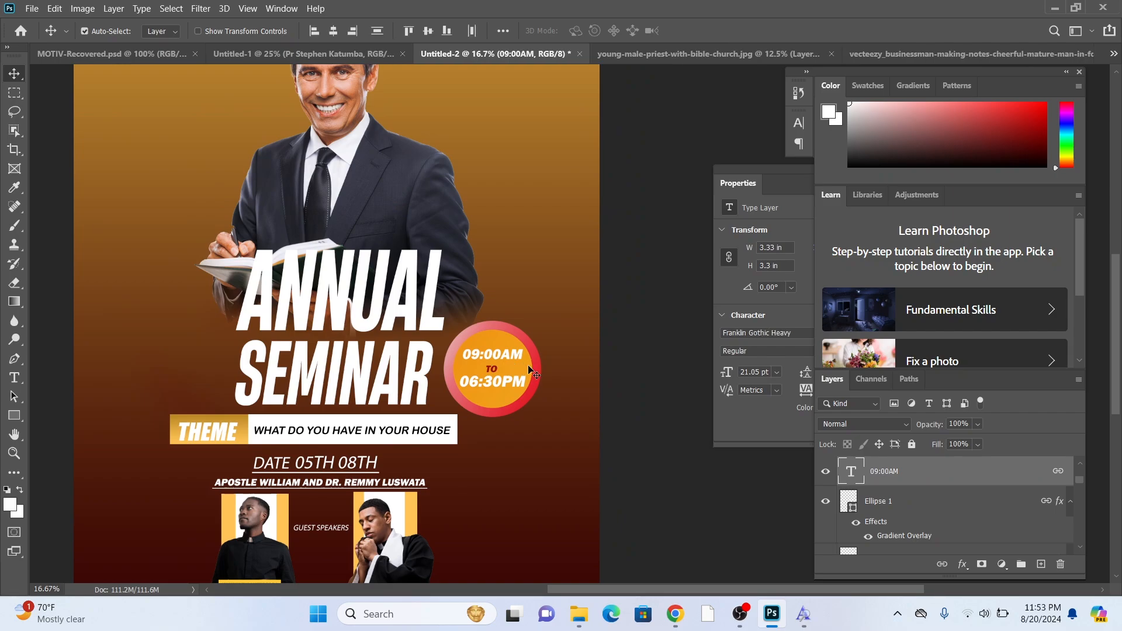
{"action": "left_click", "coordinate": [538, 375]}
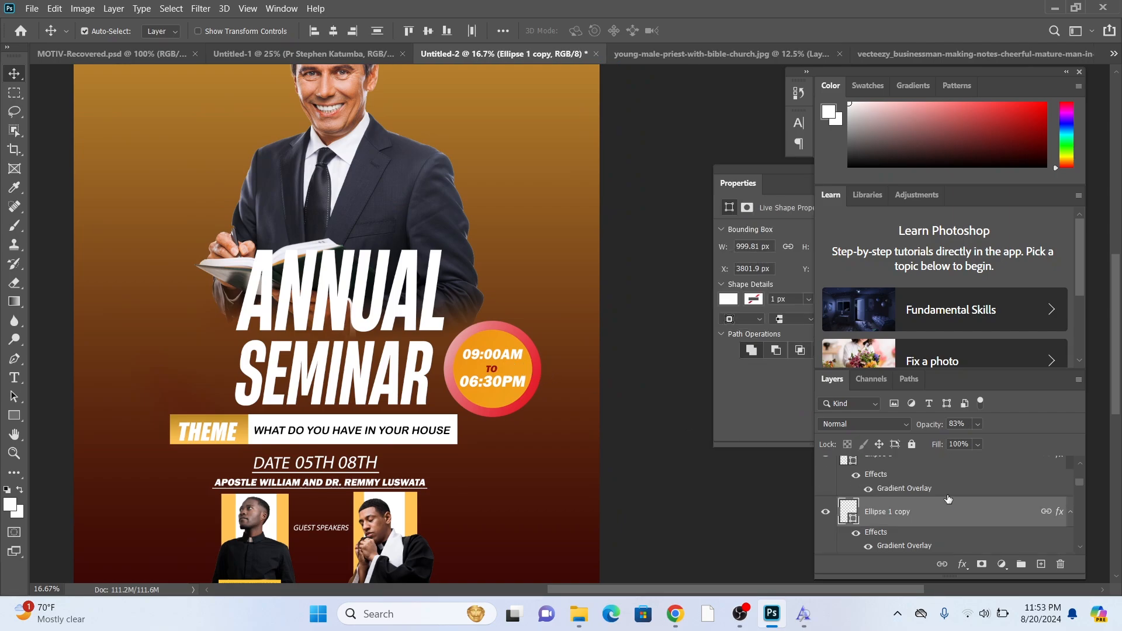
{"action": "right_click", "coordinate": [969, 517]}
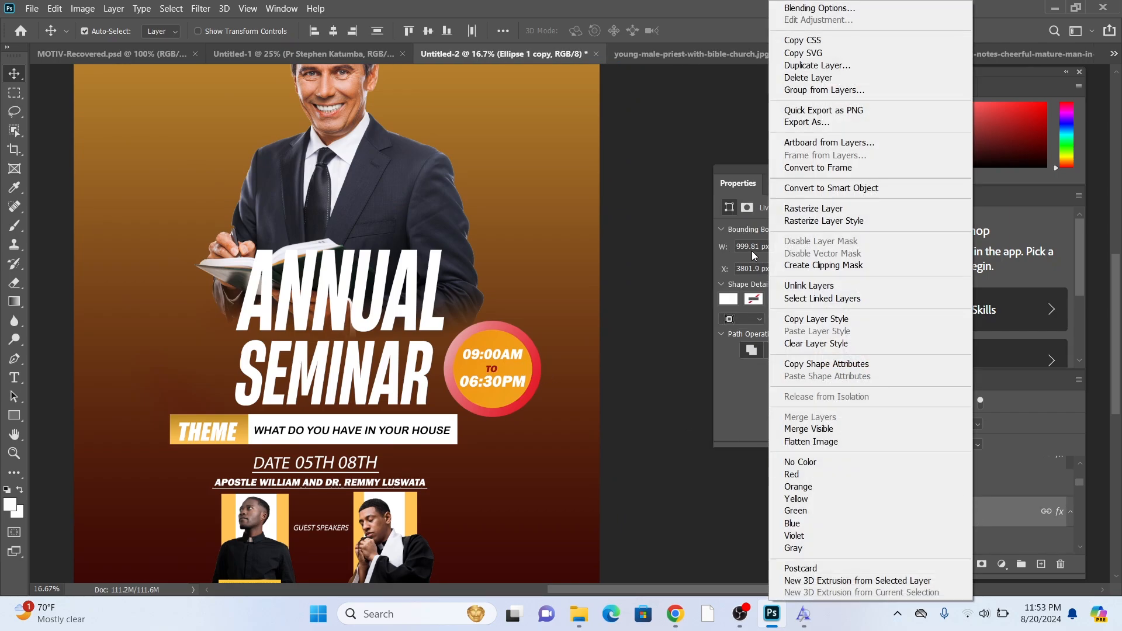
{"action": "left_click", "coordinate": [802, 287]}
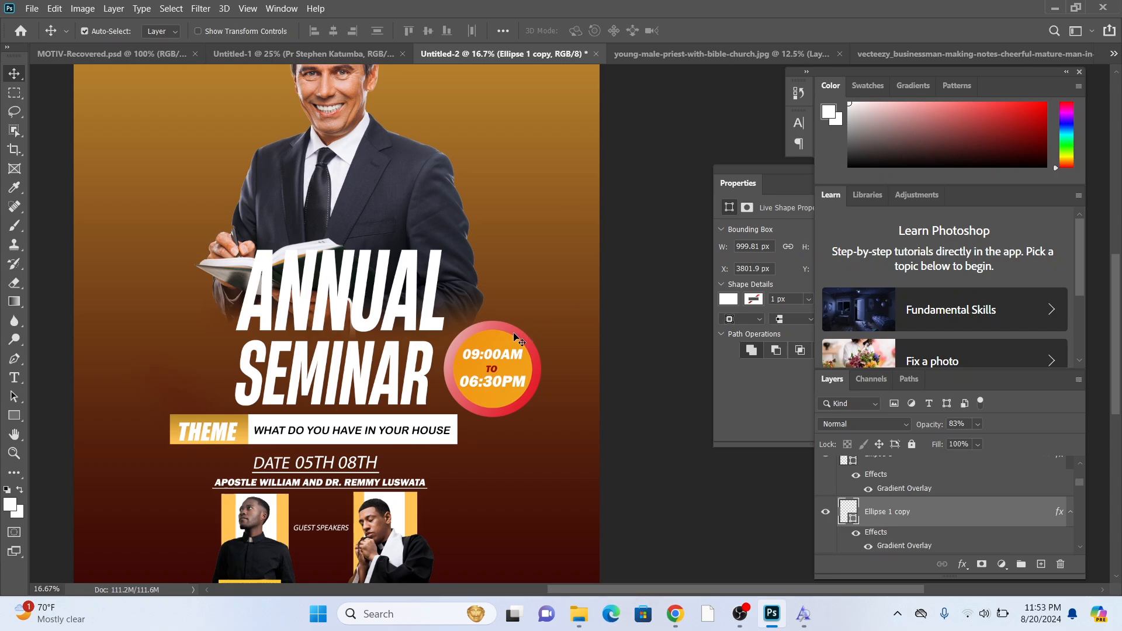
{"action": "left_click_drag", "start_coordinate": [527, 393], "coordinate": [527, 393]}
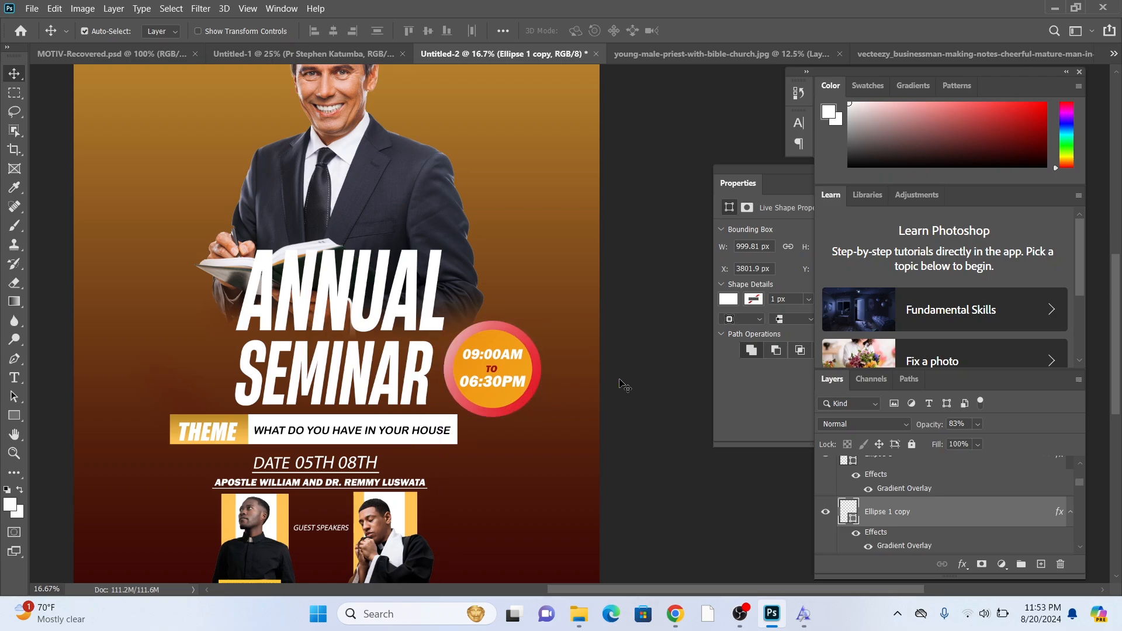
{"action": "left_click", "coordinate": [768, 170]}
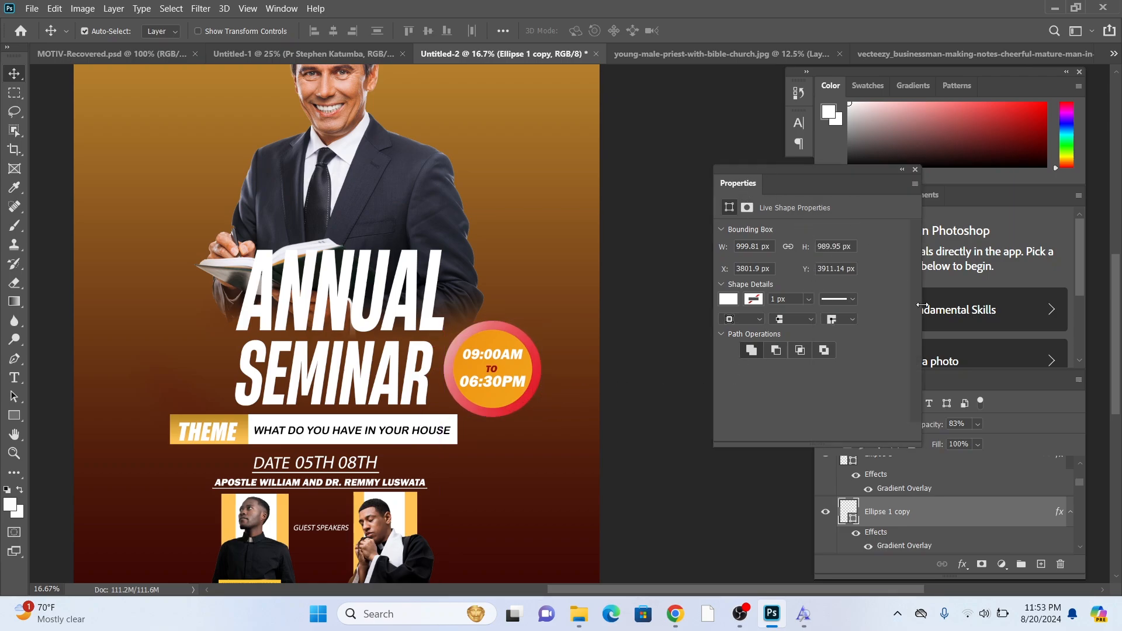
Set the first color stop of the outer circle's gradient overlay to light orange ffc87b, keeping the white end stop
{"action": "left_click", "coordinate": [1004, 513]}
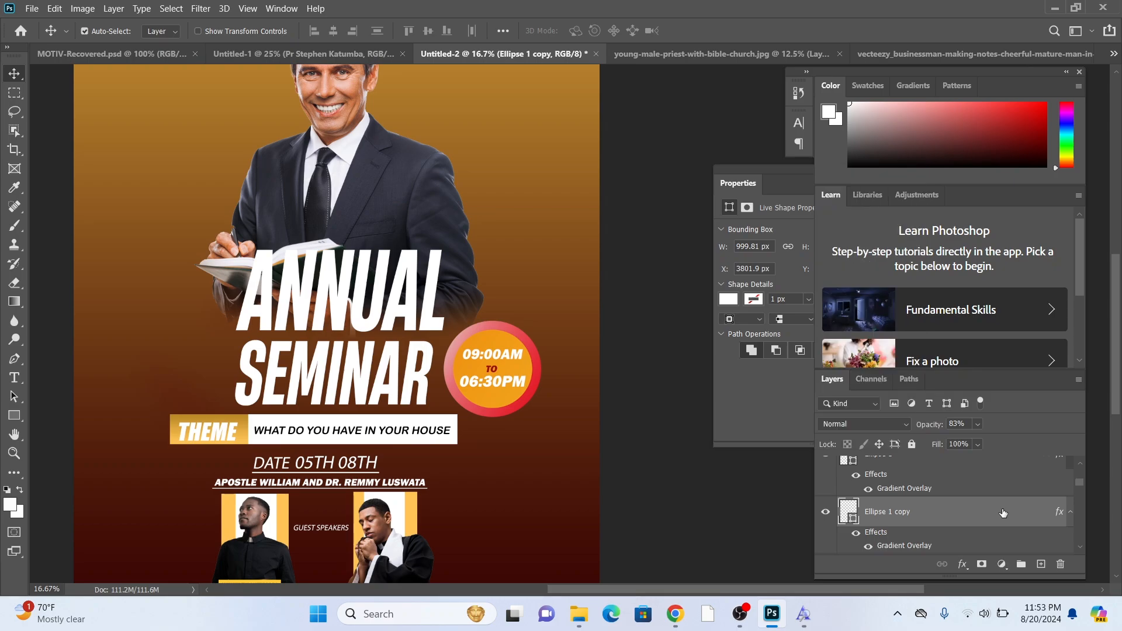
{"action": "double_click", "coordinate": [1003, 513]}
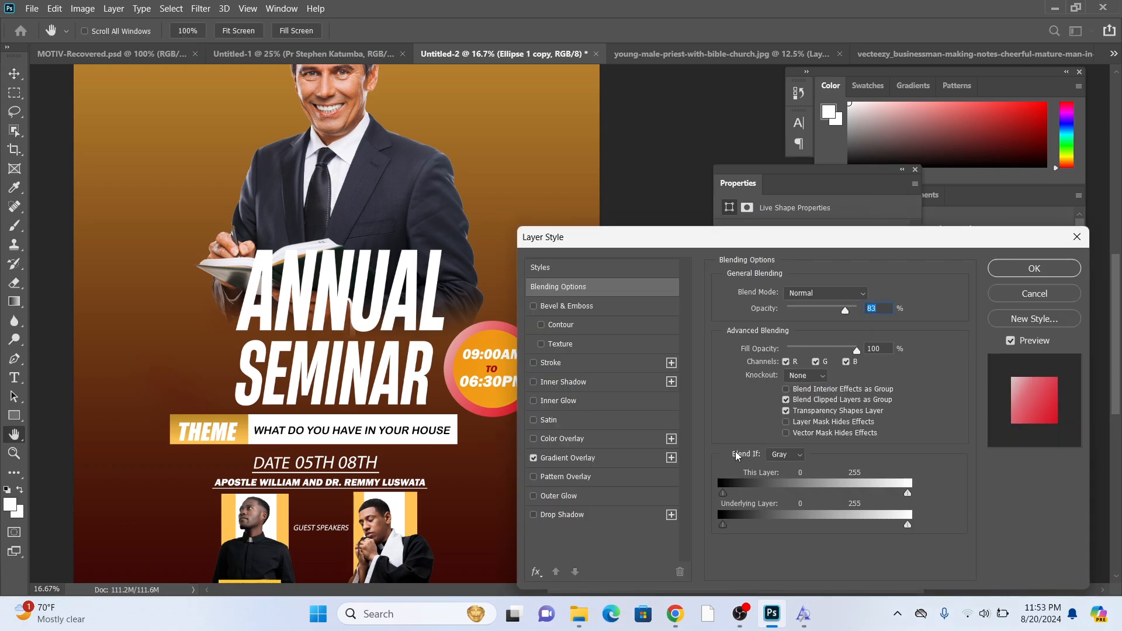
{"action": "left_click", "coordinate": [601, 458]}
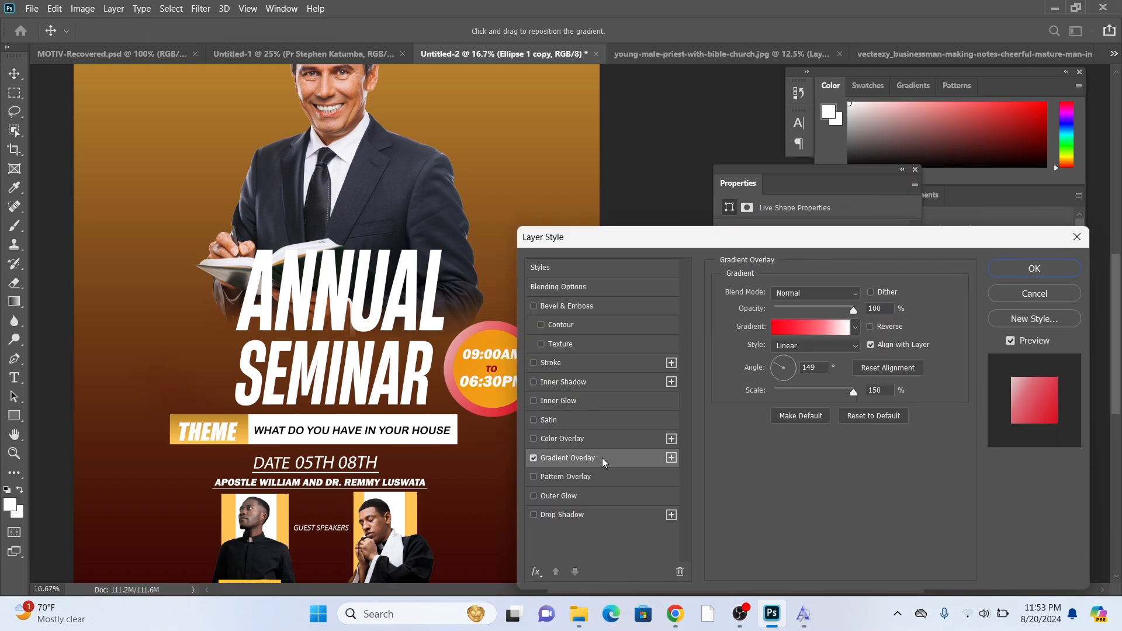
{"action": "left_click", "coordinate": [800, 330]}
{"action": "double_click", "coordinate": [260, 349]}
{"action": "left_click", "coordinate": [147, 406]}
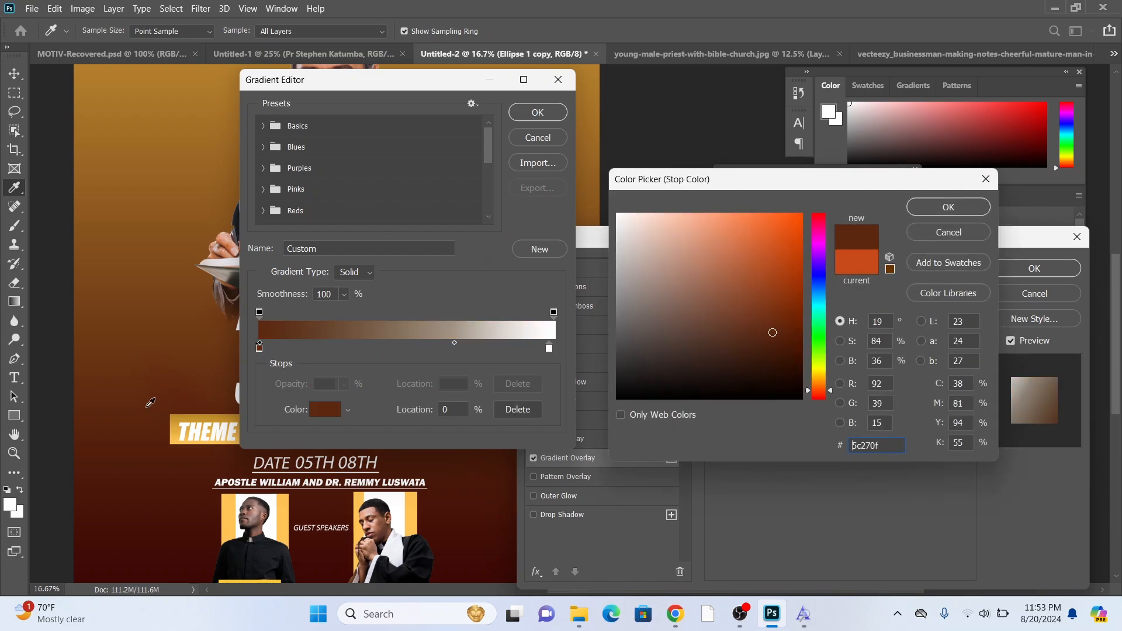
{"action": "left_click", "coordinate": [196, 114]}
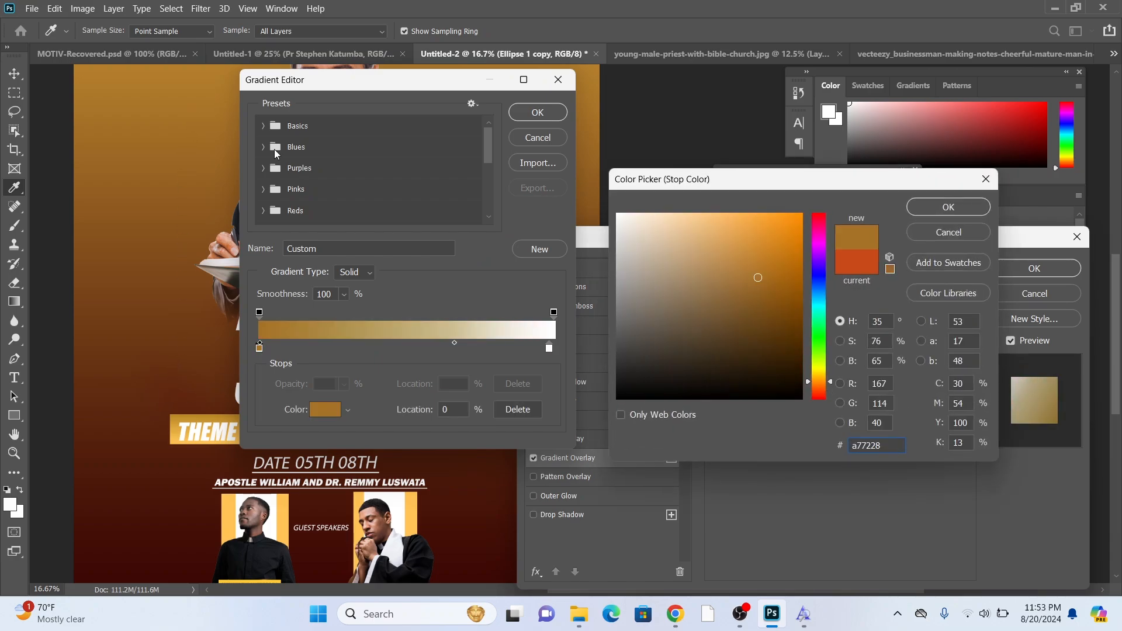
{"action": "left_click_drag", "start_coordinate": [723, 226], "coordinate": [714, 203]}
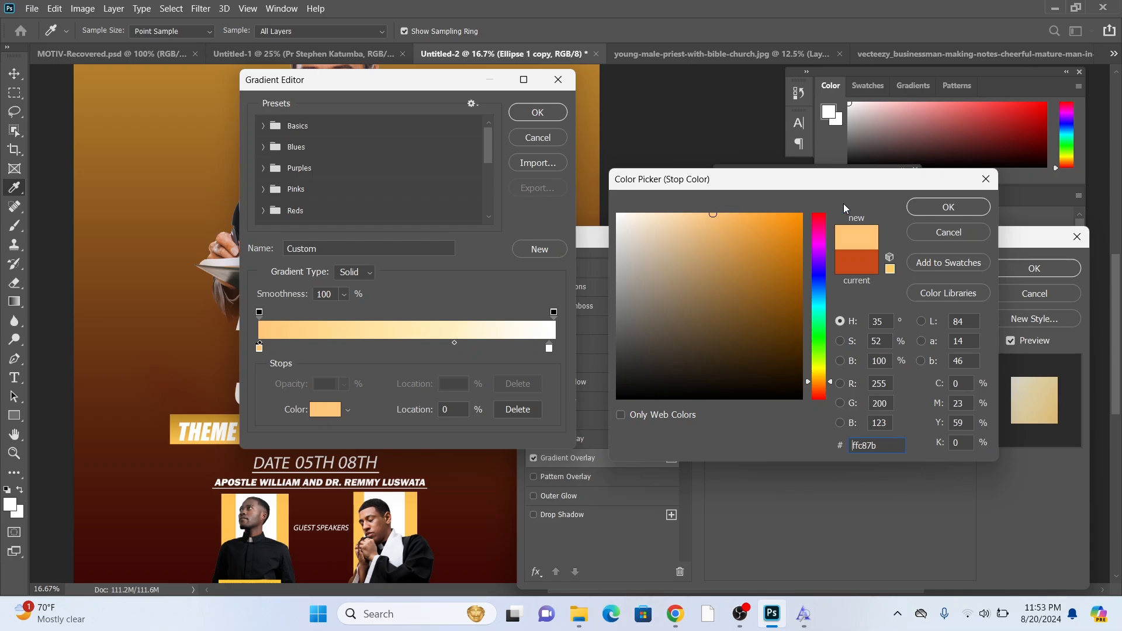
{"action": "left_click", "coordinate": [948, 207]}
{"action": "left_click", "coordinate": [538, 112]}
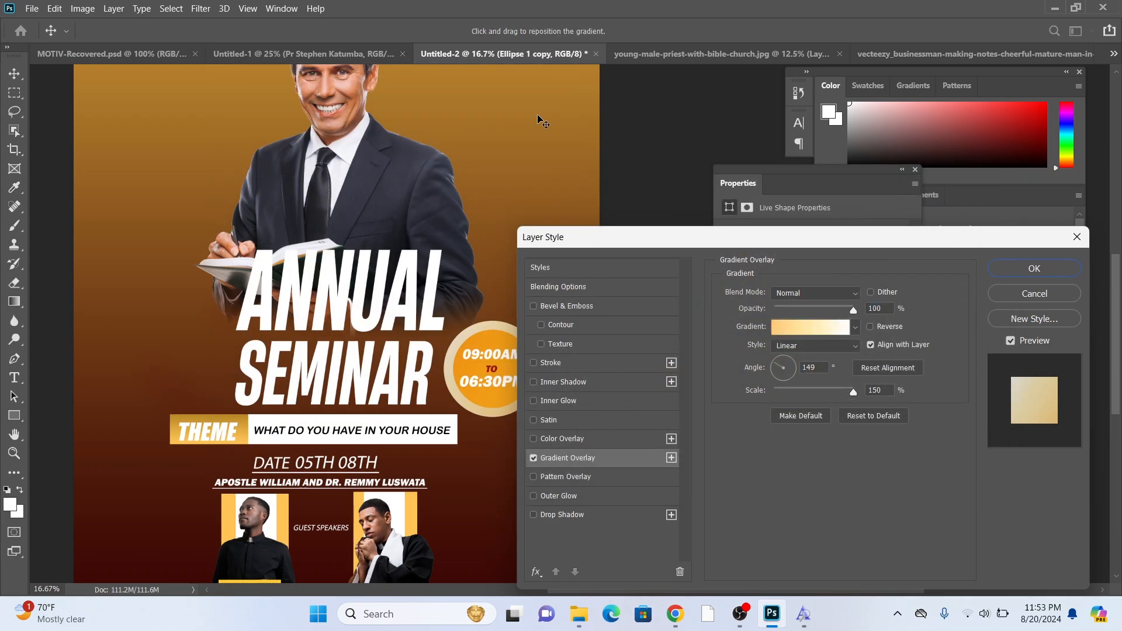
Apply the ring's gradient overlay and recolor the badge's word TO to dark brown 451208, sampled from the flyer background
{"action": "left_click", "coordinate": [1010, 268]}
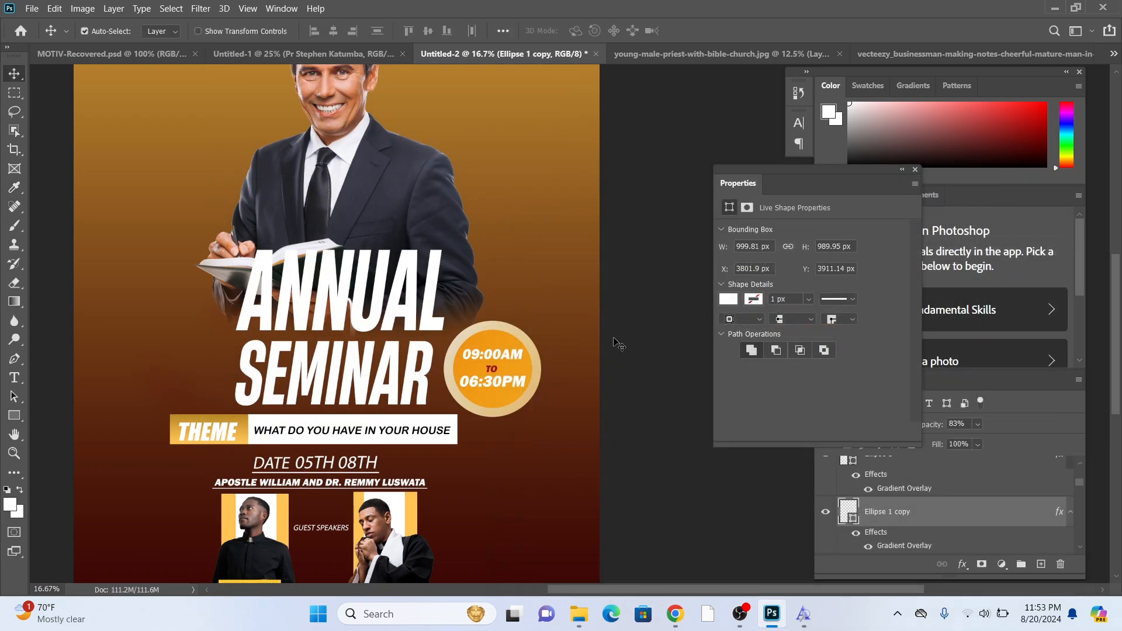
{"action": "double_click", "coordinate": [492, 371]}
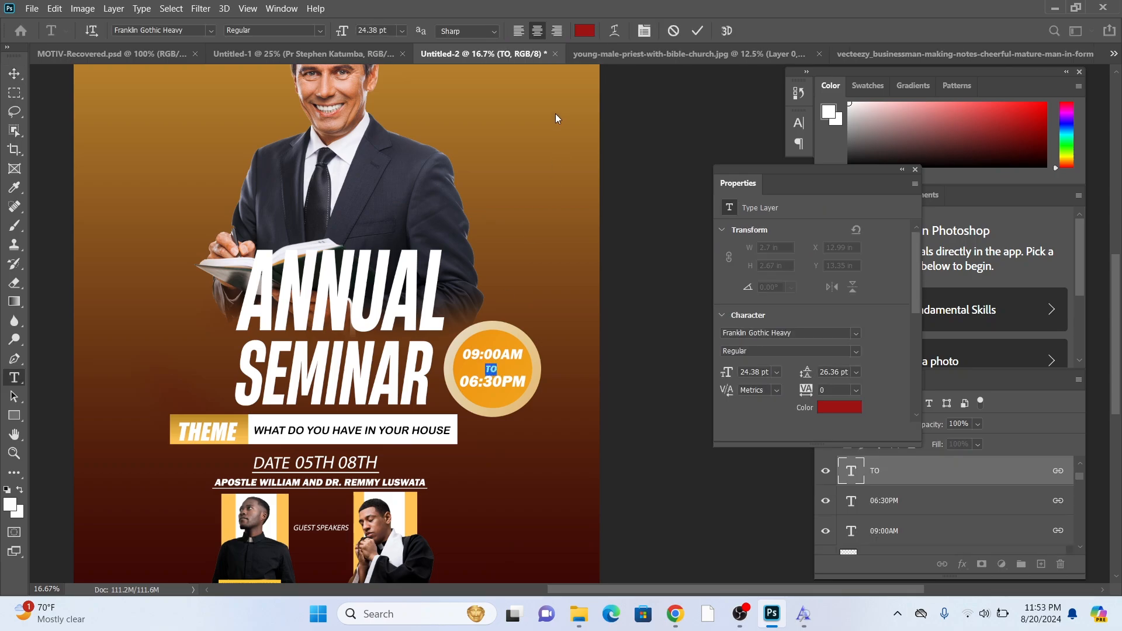
{"action": "left_click", "coordinate": [585, 31]}
{"action": "left_click", "coordinate": [119, 514]}
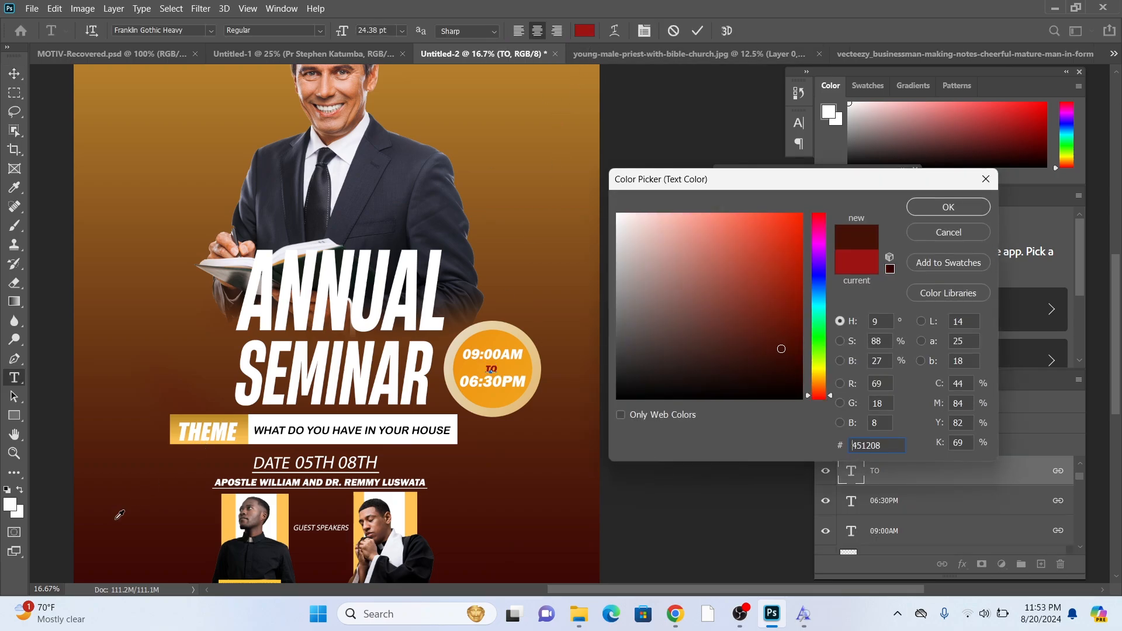
{"action": "left_click", "coordinate": [933, 211]}
{"action": "left_click", "coordinate": [14, 74]}
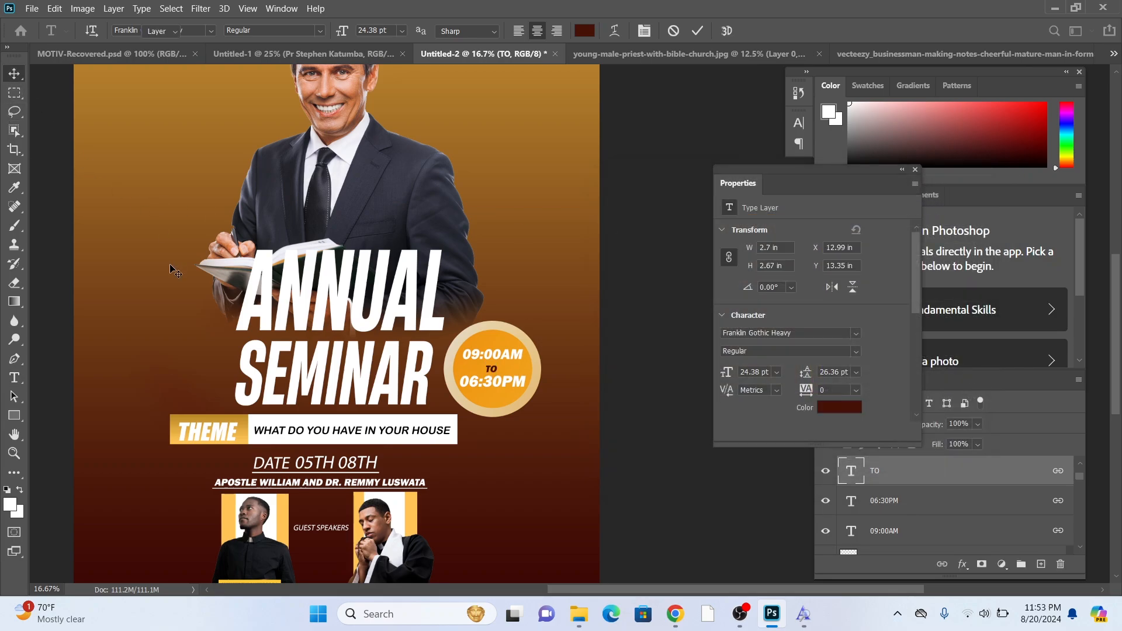
Move the PRESENTS line slightly left and up beneath the organization name, to about X 4.48 in, Y 1.51 in
{"action": "key", "text": "ctrl+minus"}
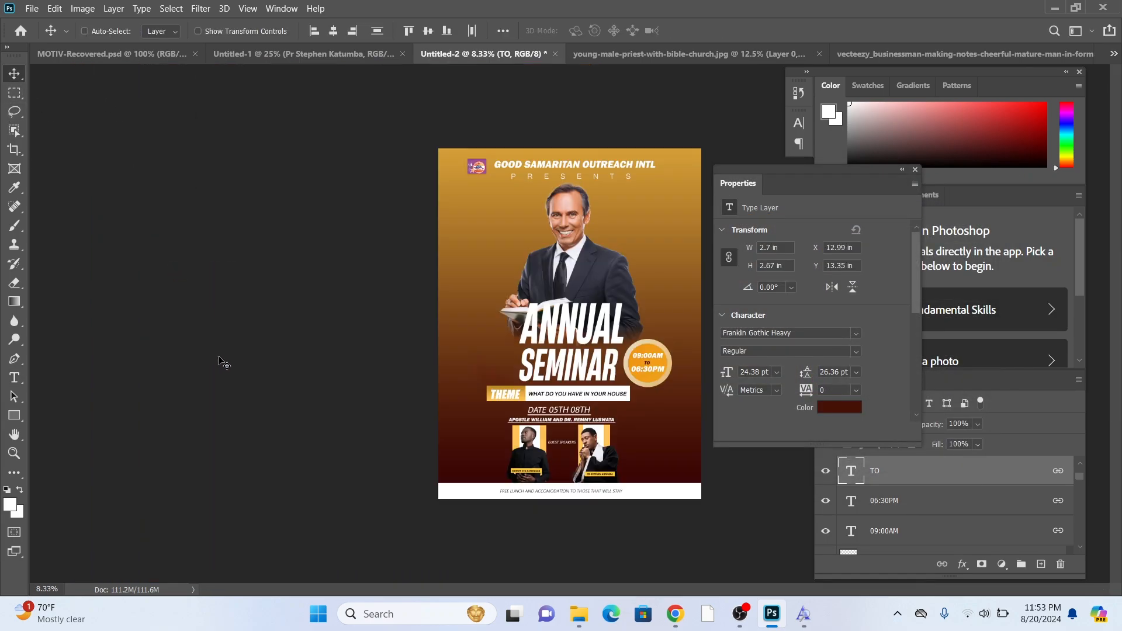
{"action": "key", "text": "ctrl+plus"}
{"action": "left_click_drag", "start_coordinate": [459, 268], "coordinate": [308, 356]}
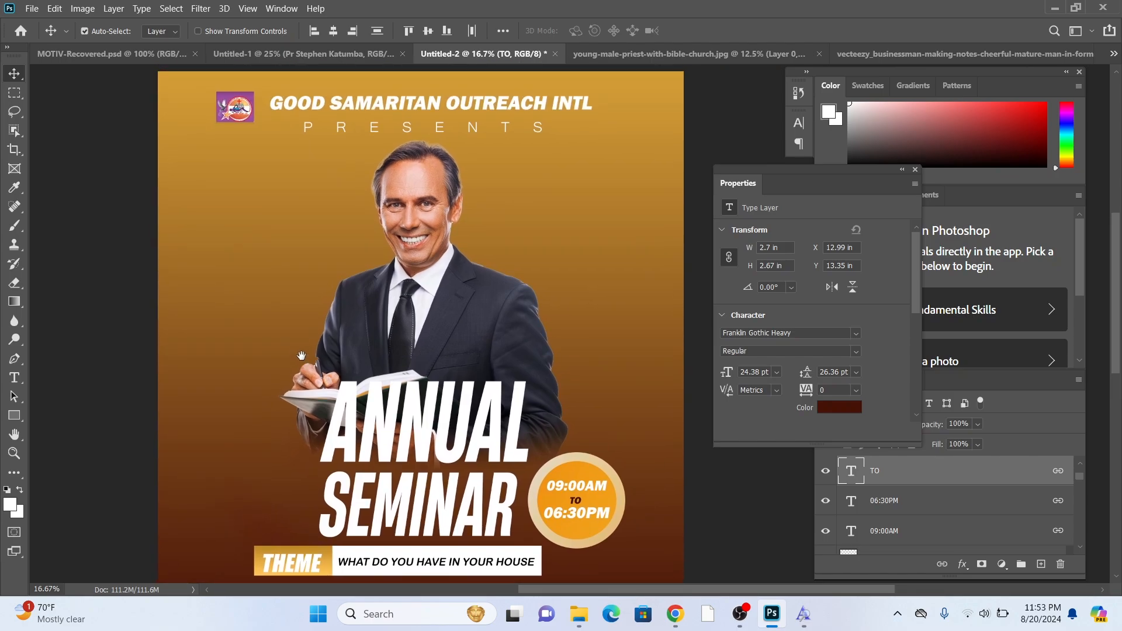
{"action": "left_click_drag", "start_coordinate": [375, 129], "coordinate": [354, 127]}
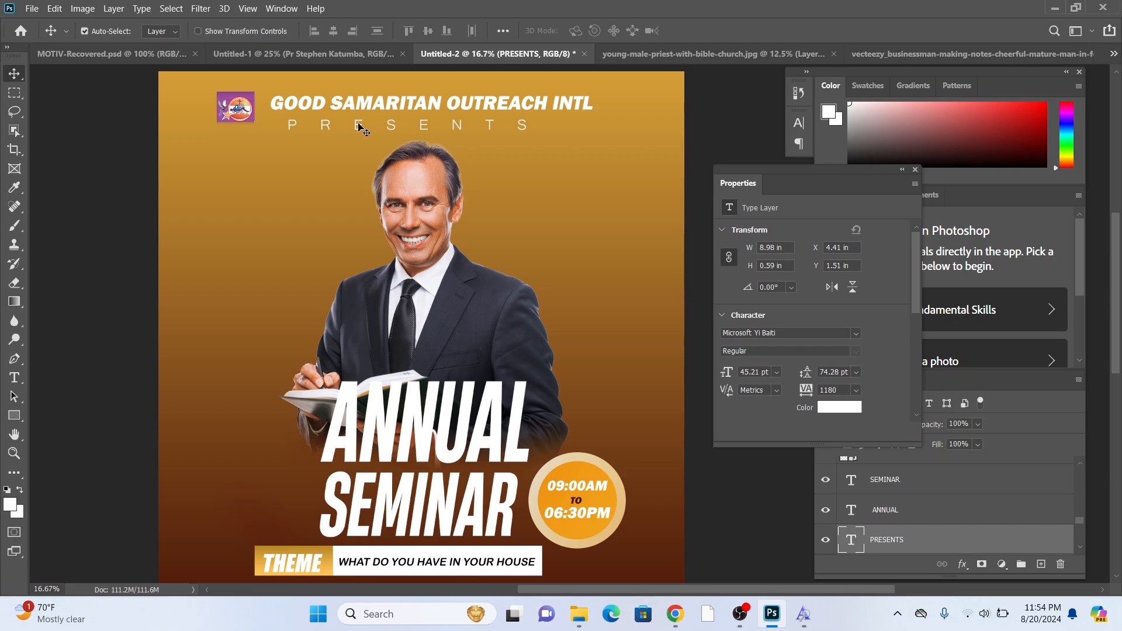
{"action": "left_click_drag", "start_coordinate": [360, 124], "coordinate": [362, 124]}
{"action": "key", "text": "ctrl+minus"}
{"action": "key", "text": "ctrl+minus"}
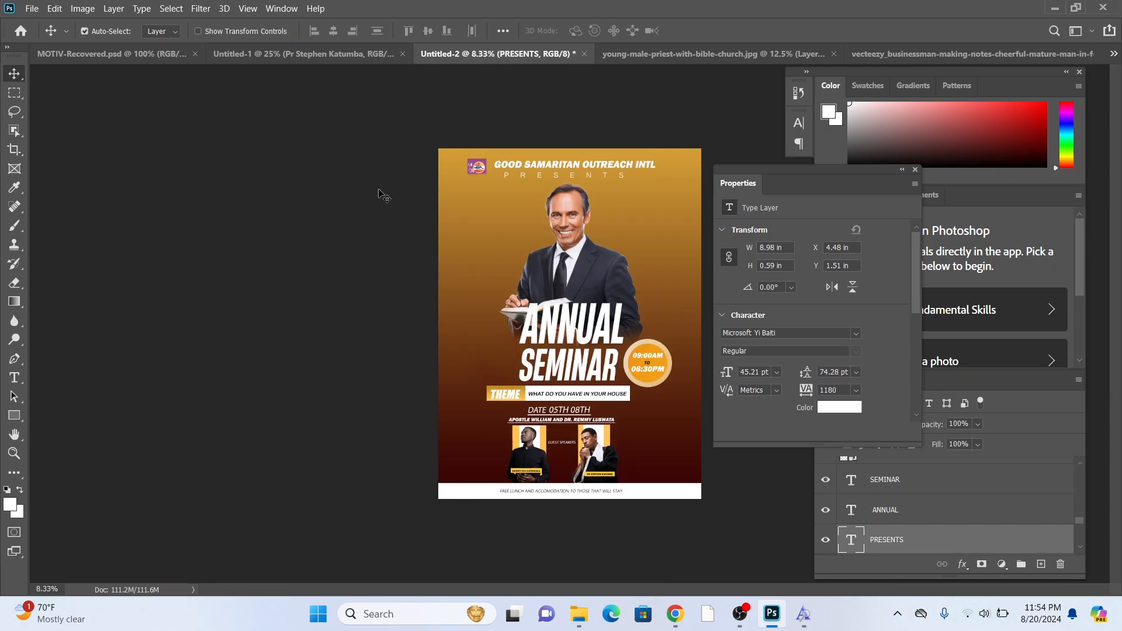
Inspect the lower half of the flyer and select the white panel behind the second guest speaker, Rectangle 6 copy
{"action": "key", "text": "ctrl+plus"}
{"action": "left_click_drag", "start_coordinate": [465, 201], "coordinate": [351, 209]}
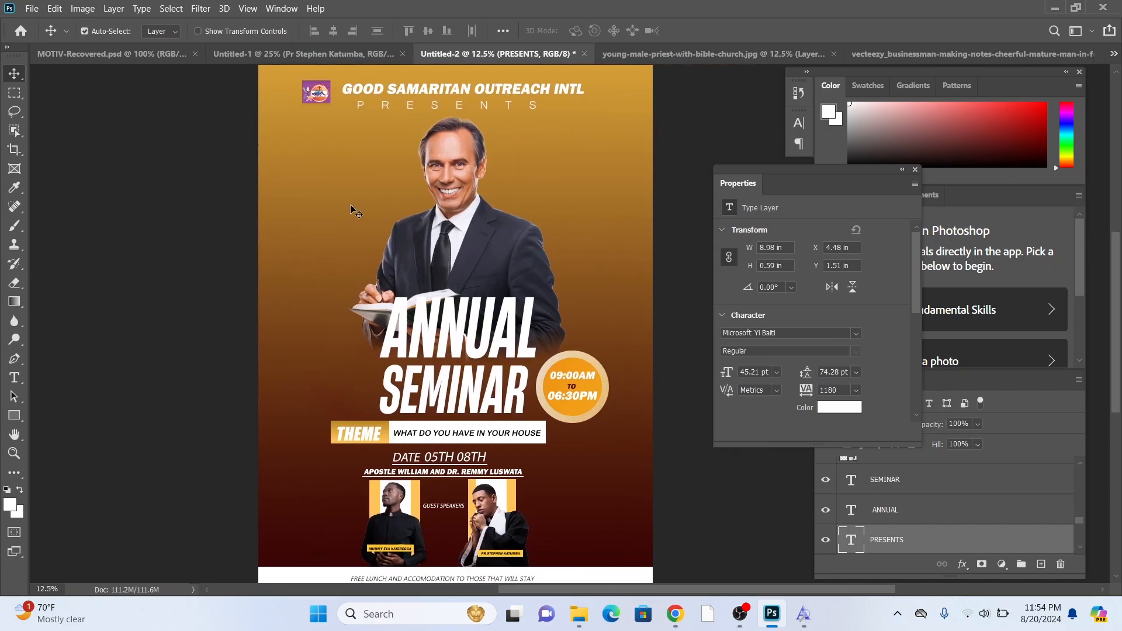
{"action": "scroll", "coordinate": [344, 327], "scroll_direction": "down", "scroll_amount": 1}
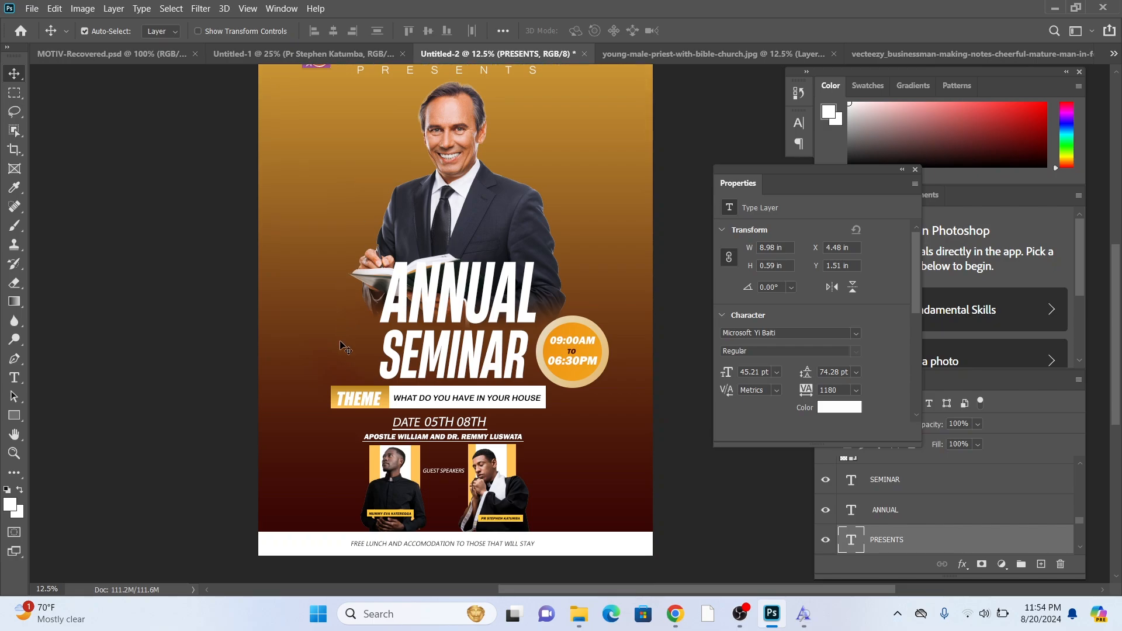
{"action": "key", "text": "ctrl+plus"}
{"action": "key", "text": "ctrl+plus"}
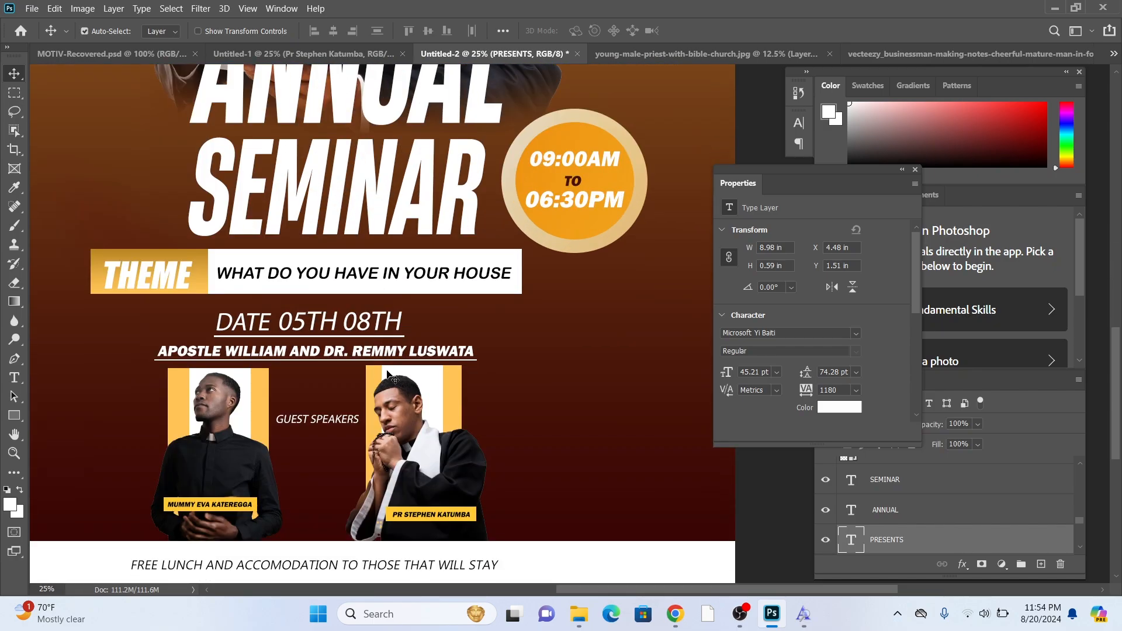
{"action": "left_click_drag", "start_coordinate": [422, 388], "coordinate": [422, 389]}
{"action": "left_click_drag", "start_coordinate": [423, 390], "coordinate": [425, 391]}
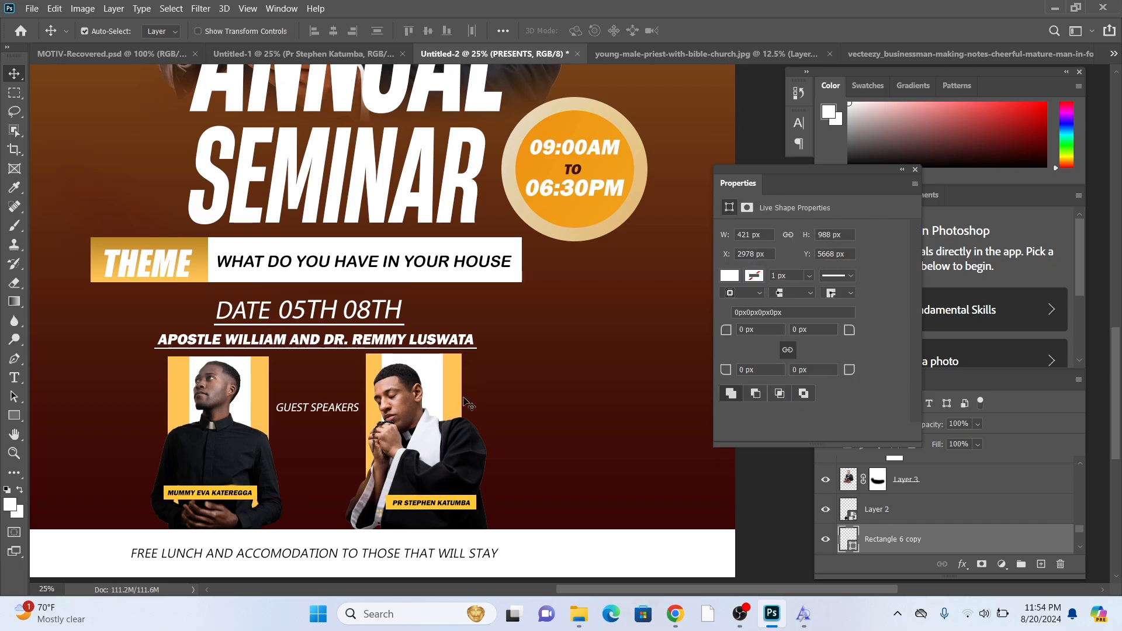
{"action": "scroll", "coordinate": [255, 393], "scroll_direction": "down", "scroll_amount": 2}
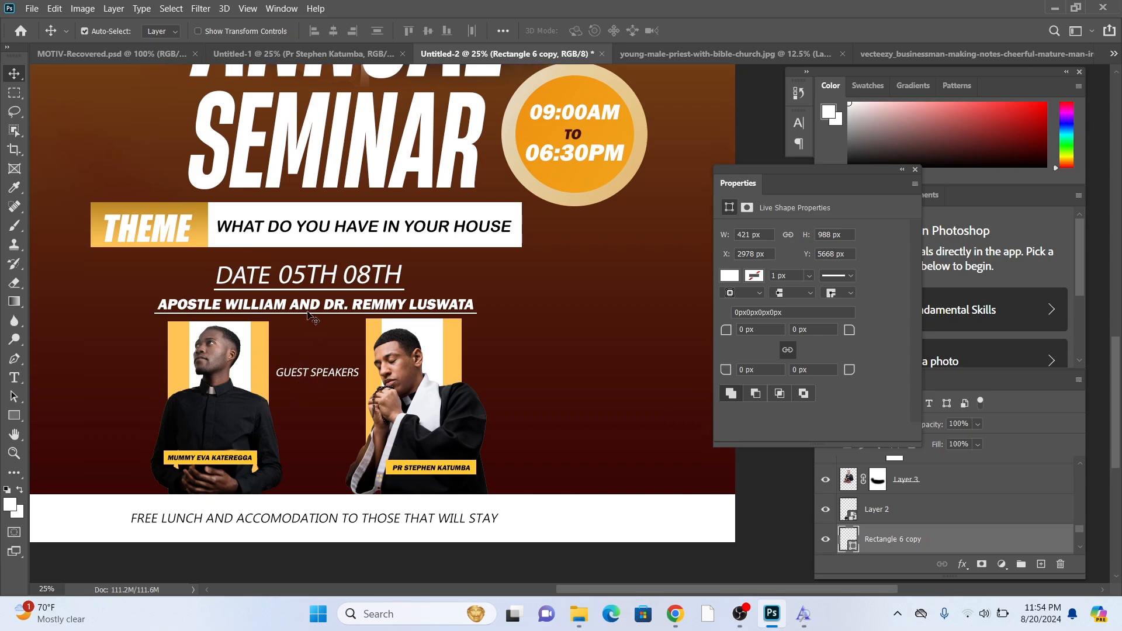
Move the DATE 05TH 08TH line and its underline slightly up and to the right beneath the theme bar
{"action": "left_click", "coordinate": [302, 282]}
{"action": "left_click_drag", "start_coordinate": [298, 274], "coordinate": [284, 292]}
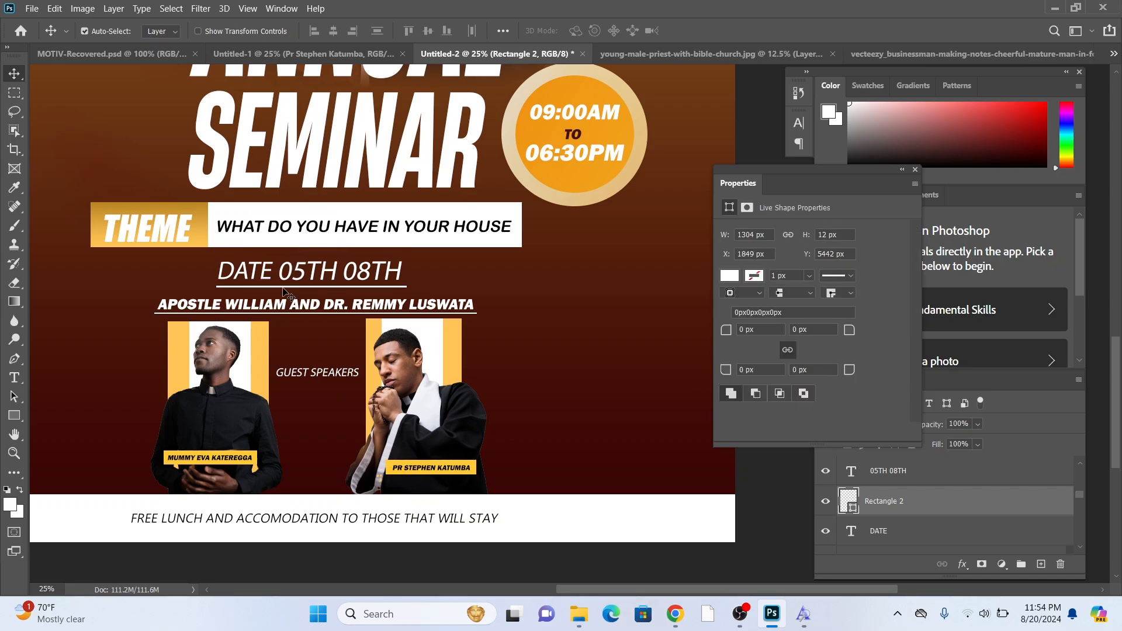
Nudge the host names line up and slightly right, closer to the date underline
{"action": "left_click", "coordinate": [287, 302]}
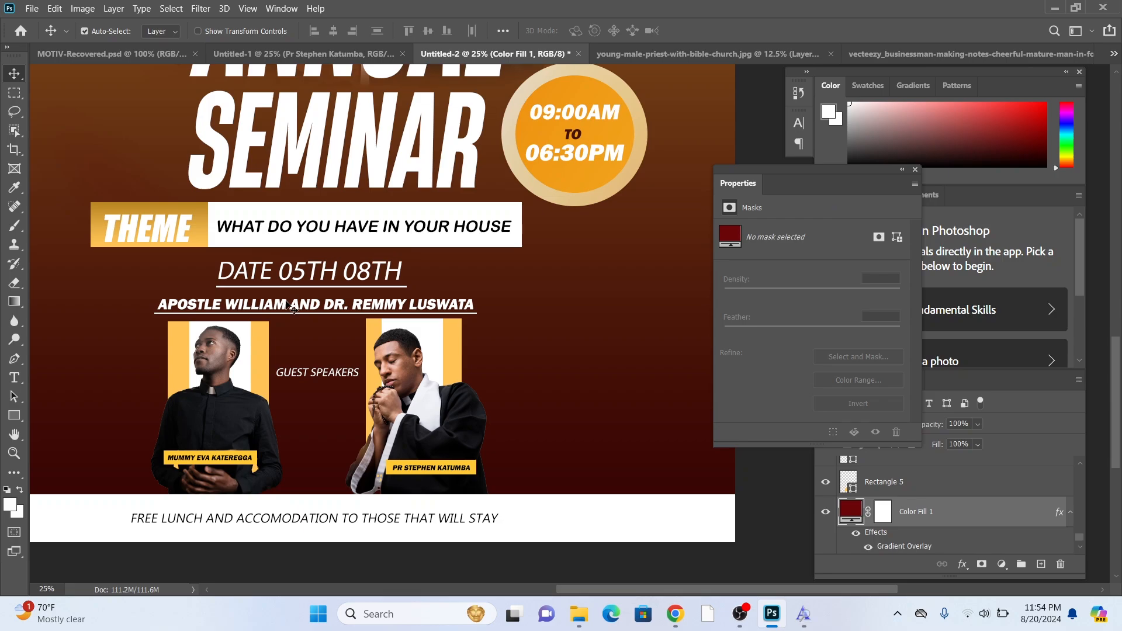
{"action": "left_click", "coordinate": [286, 305], "text": "shift"}
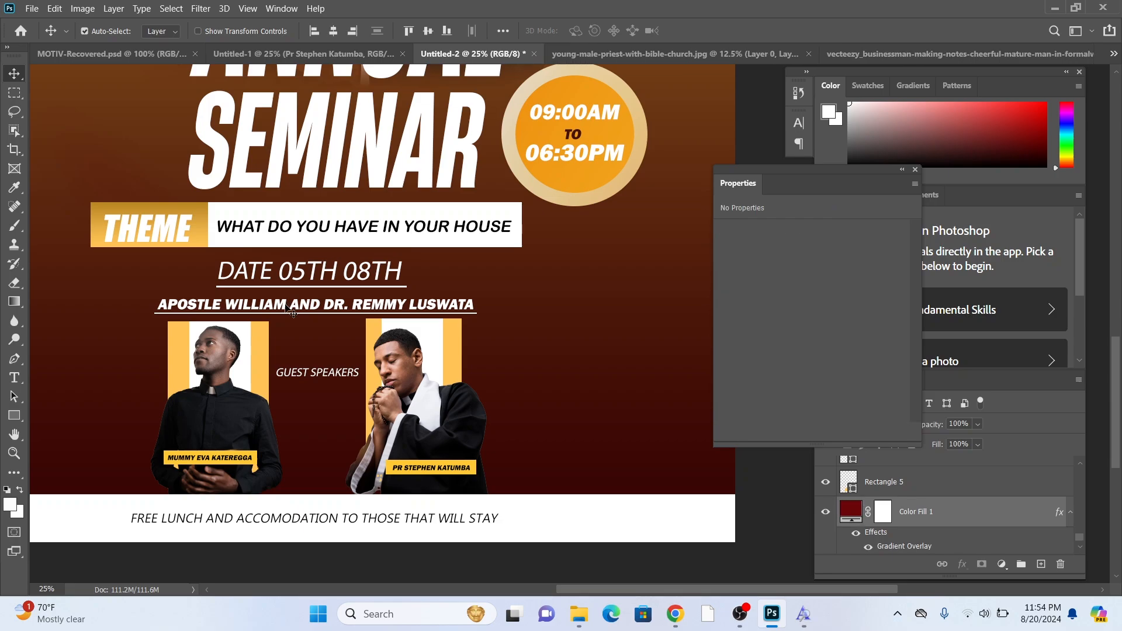
{"action": "left_click", "coordinate": [286, 305]}
{"action": "key", "text": "Up"}
{"action": "key", "text": "Up"}
{"action": "key", "text": "Up"}
{"action": "key", "text": "Up"}
{"action": "key", "text": "Up"}
{"action": "key", "text": "Up"}
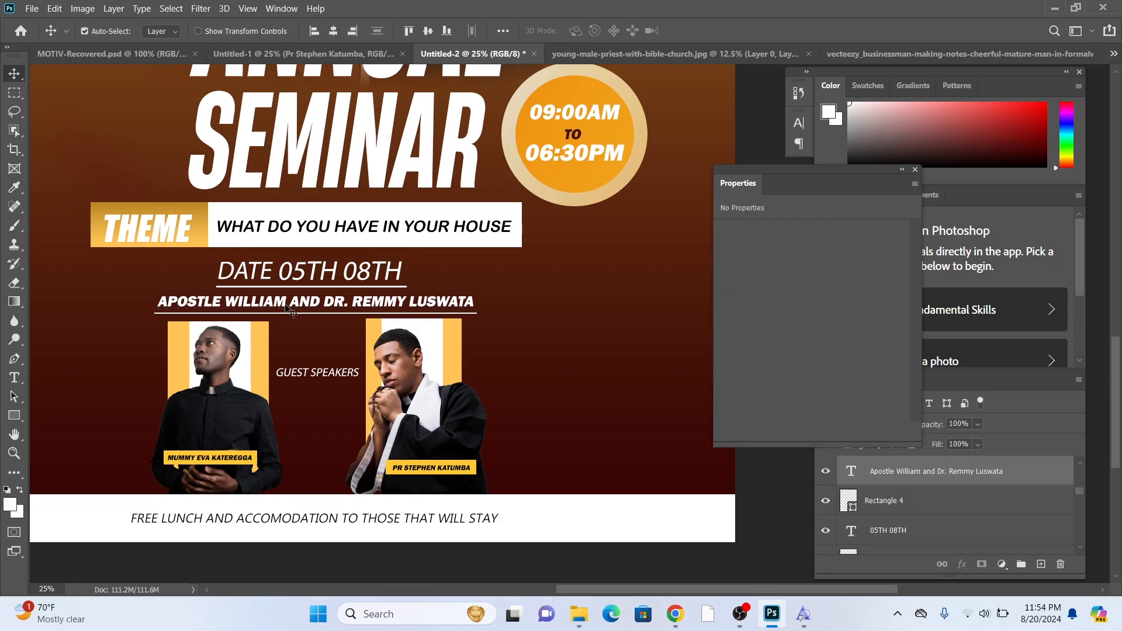
{"action": "key", "text": "Right"}
{"action": "key", "text": "Right"}
{"action": "key", "text": "Right"}
{"action": "key", "text": "Right"}
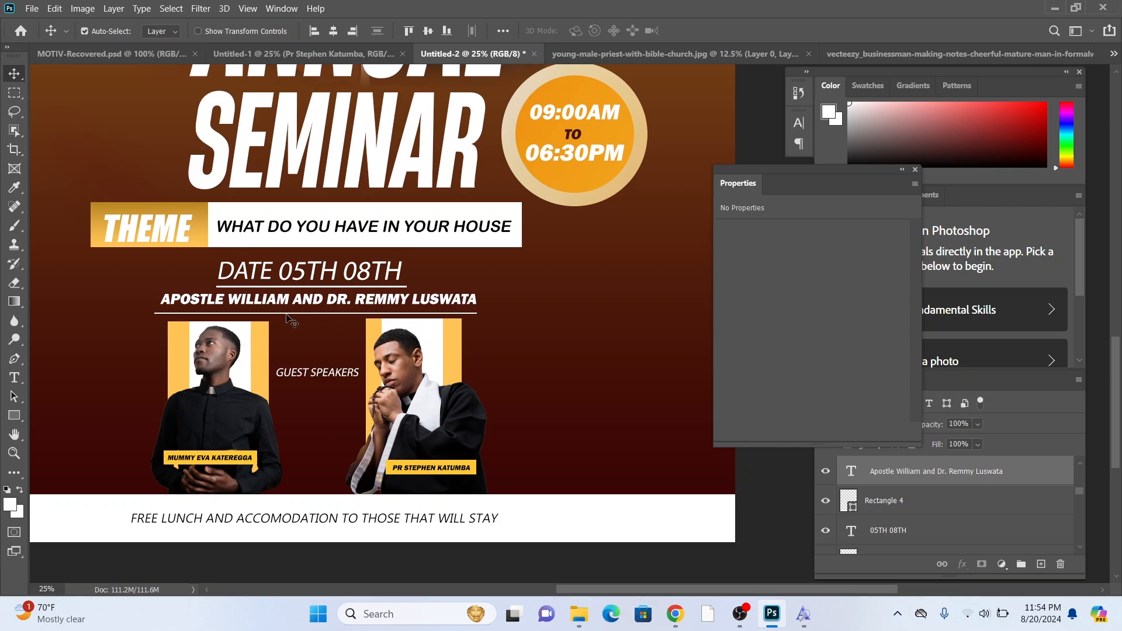
Fine-tune the host names line's vertical position and move its thin underline up directly beneath it
{"action": "key", "text": "Up"}
{"action": "key", "text": "Up"}
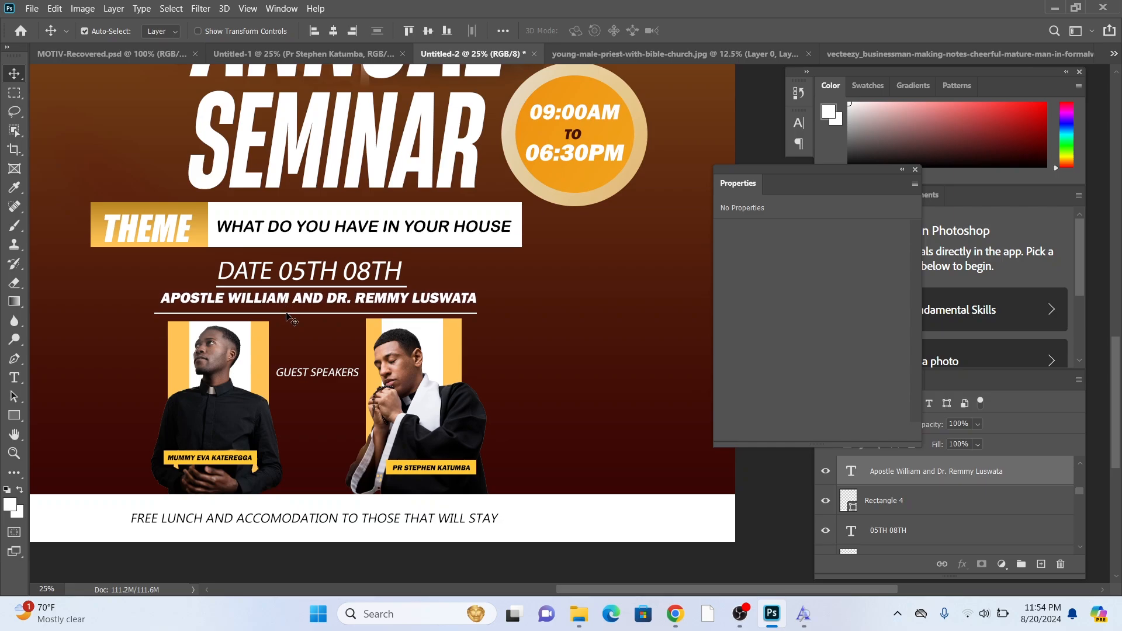
{"action": "key", "text": "Up"}
{"action": "key", "text": "Up"}
{"action": "key", "text": "Up"}
{"action": "key", "text": "Up"}
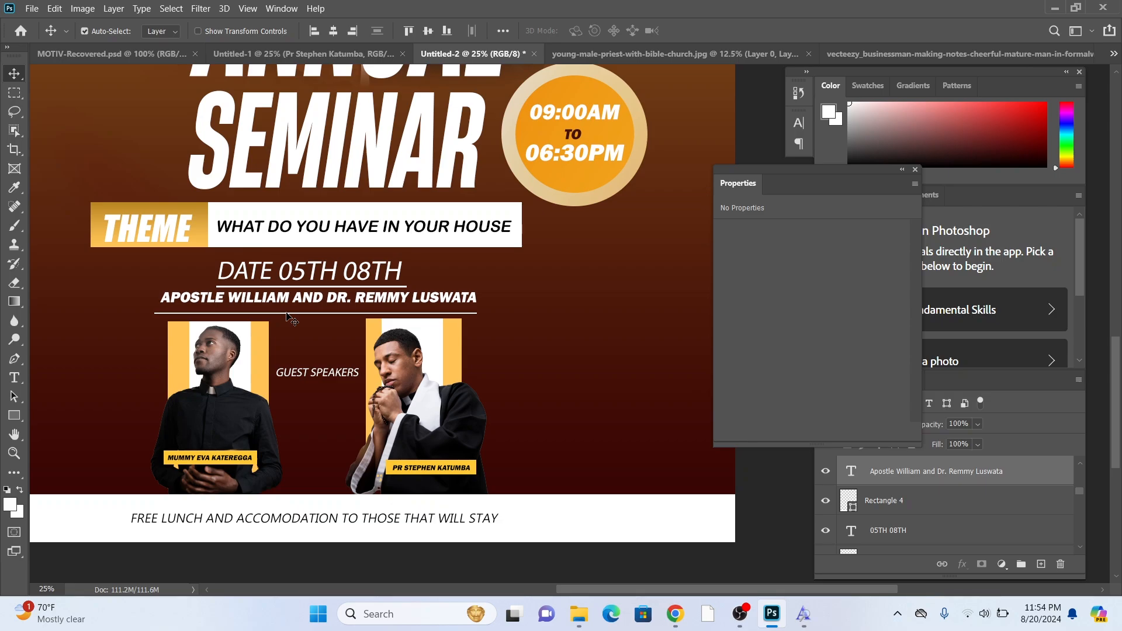
{"action": "key", "text": "Down"}
{"action": "key", "text": "Down"}
{"action": "key", "text": "Down"}
{"action": "key", "text": "Down"}
{"action": "key", "text": "Down"}
{"action": "key", "text": "Down"}
{"action": "left_click_drag", "start_coordinate": [309, 320], "coordinate": [306, 307]}
{"action": "scroll", "coordinate": [304, 308], "scroll_direction": "up", "scroll_amount": 3}
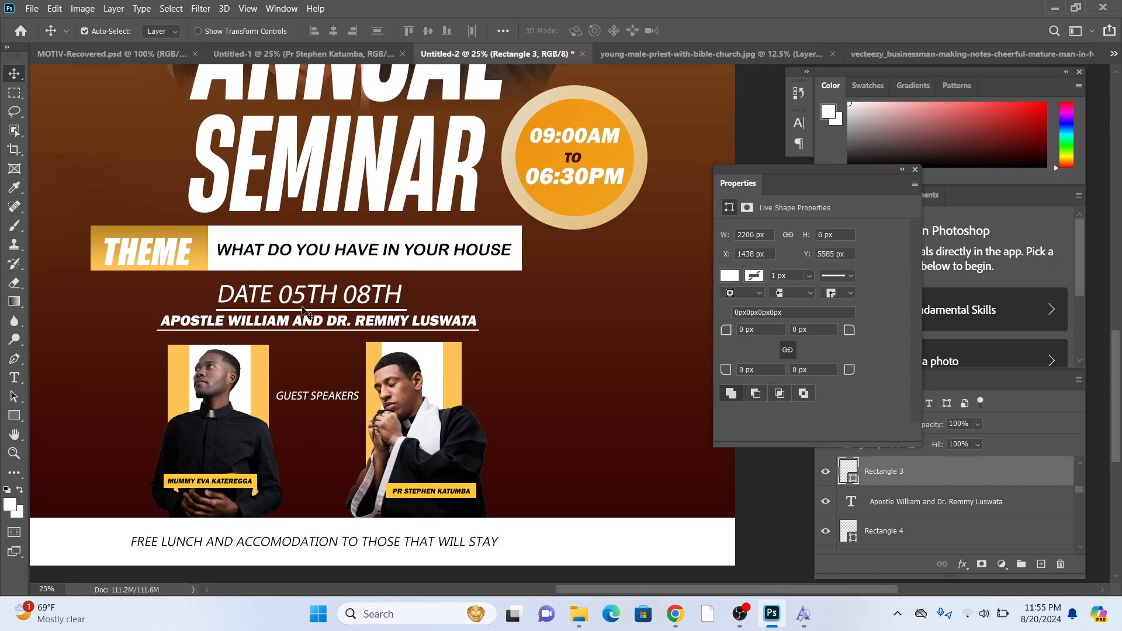
Review the overall flyer layout from the organization header down to the footer strip
{"action": "key", "text": "ctrl+minus"}
{"action": "key", "text": "ctrl+minus"}
{"action": "key", "text": "ctrl+minus"}
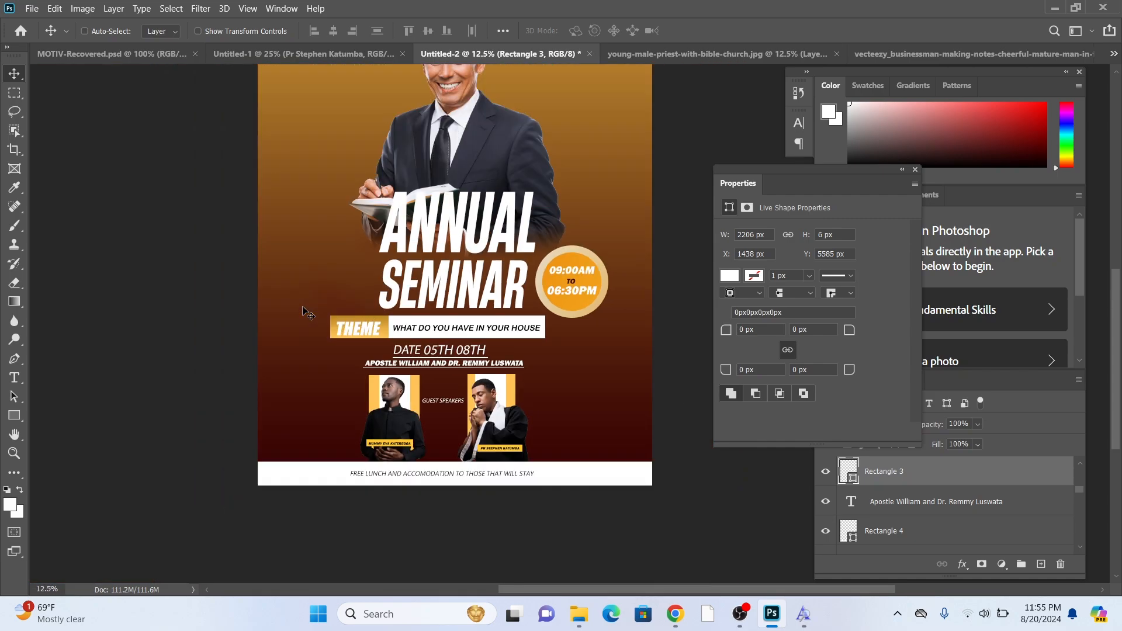
{"action": "key", "text": "ctrl+plus"}
{"action": "key", "text": "ctrl+plus"}
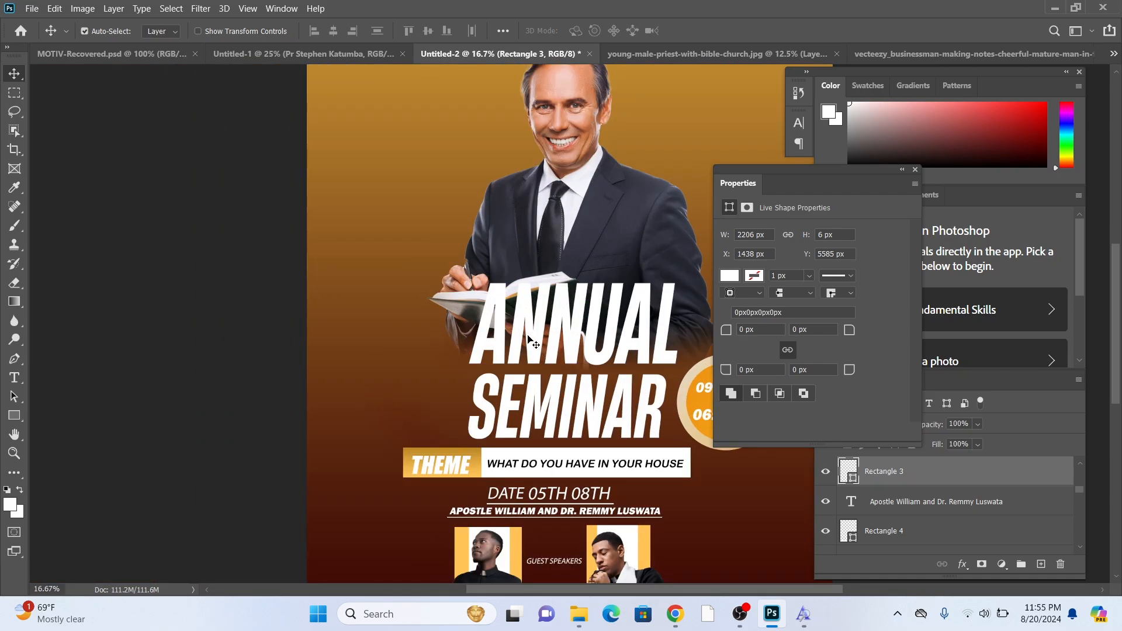
{"action": "key", "text": "ctrl+minus"}
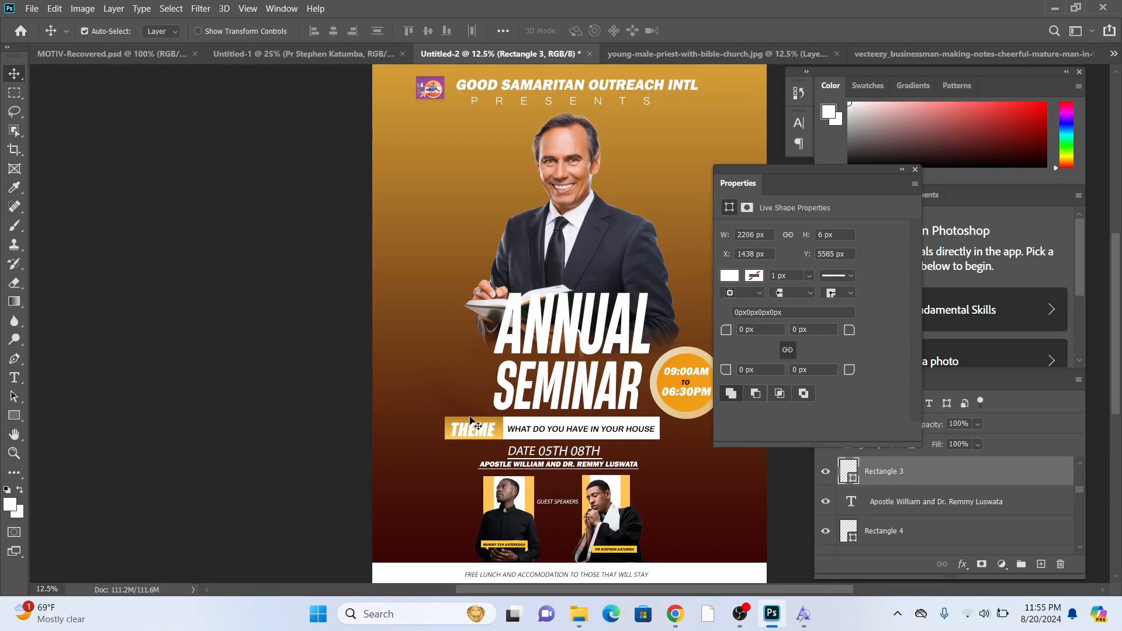
{"action": "left_click_drag", "start_coordinate": [530, 588], "coordinate": [584, 579]}
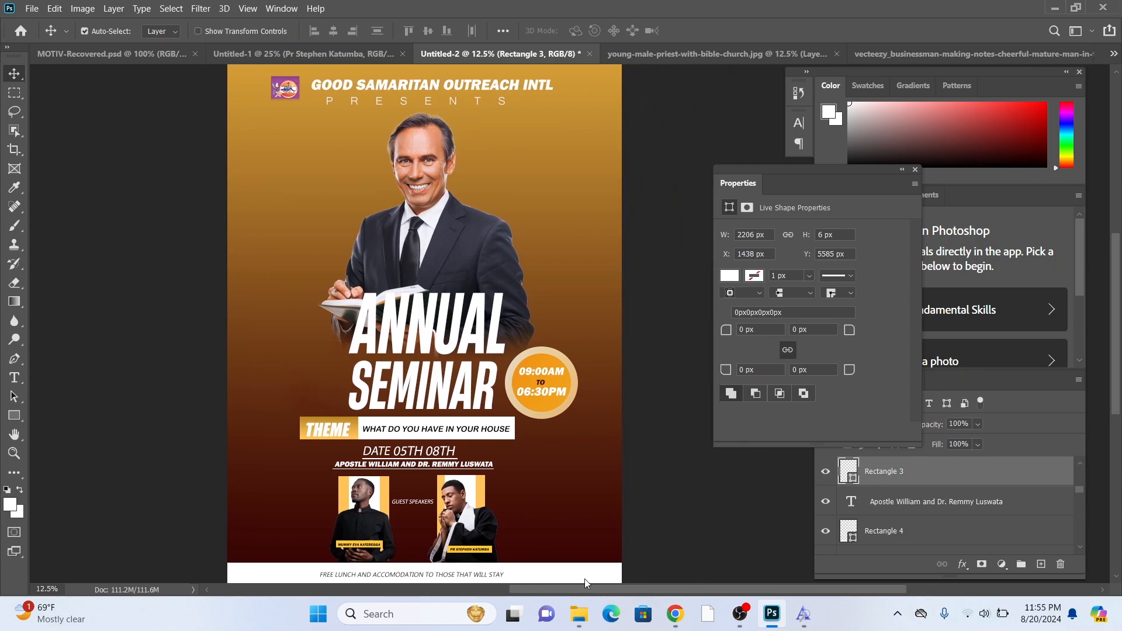
{"action": "scroll", "coordinate": [326, 369], "scroll_direction": "up", "scroll_amount": 2}
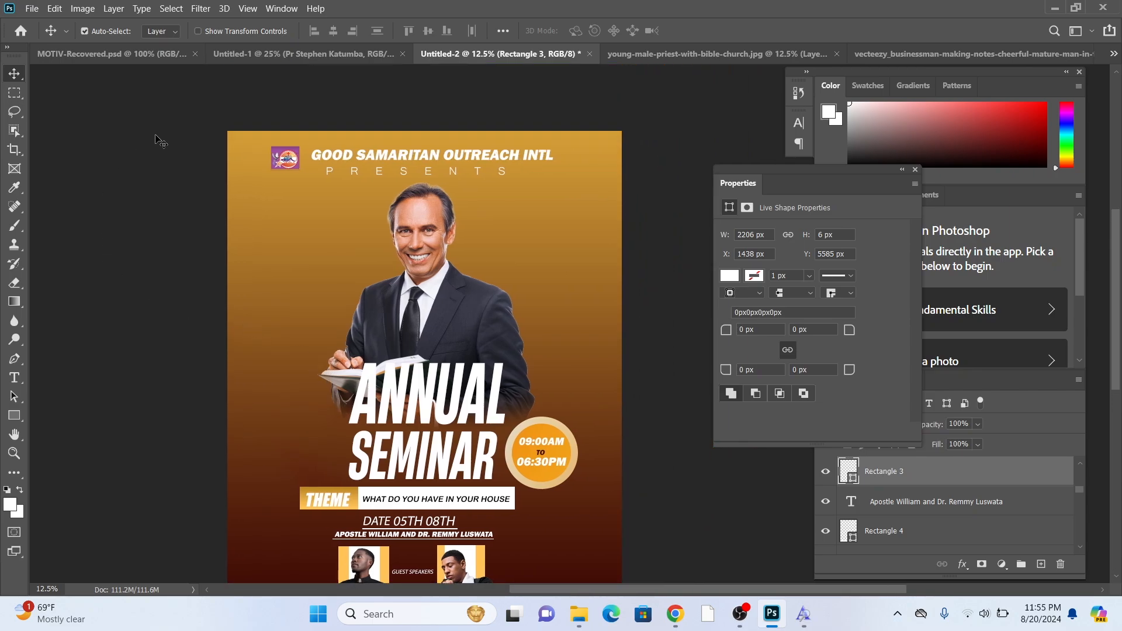
Switch to Chrome's Freepik page and replace the pastor search with a search for dave
{"action": "mouse_move", "coordinate": [675, 614]}
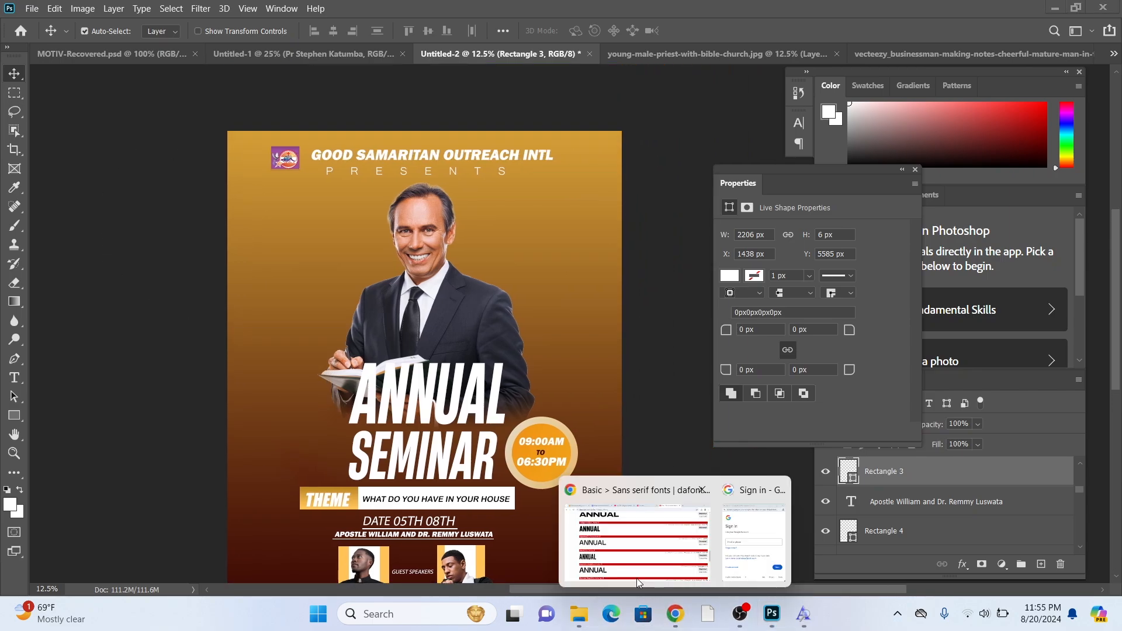
{"action": "left_click", "coordinate": [607, 490]}
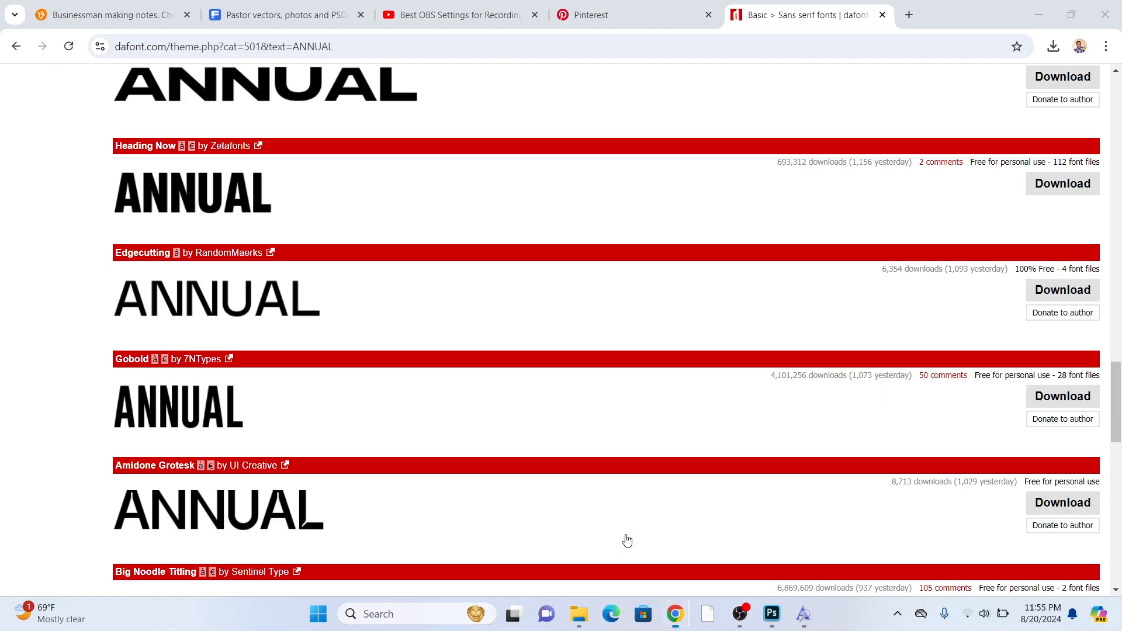
{"action": "left_click", "coordinate": [252, 14]}
{"action": "left_click_drag", "start_coordinate": [449, 100], "coordinate": [355, 94]}
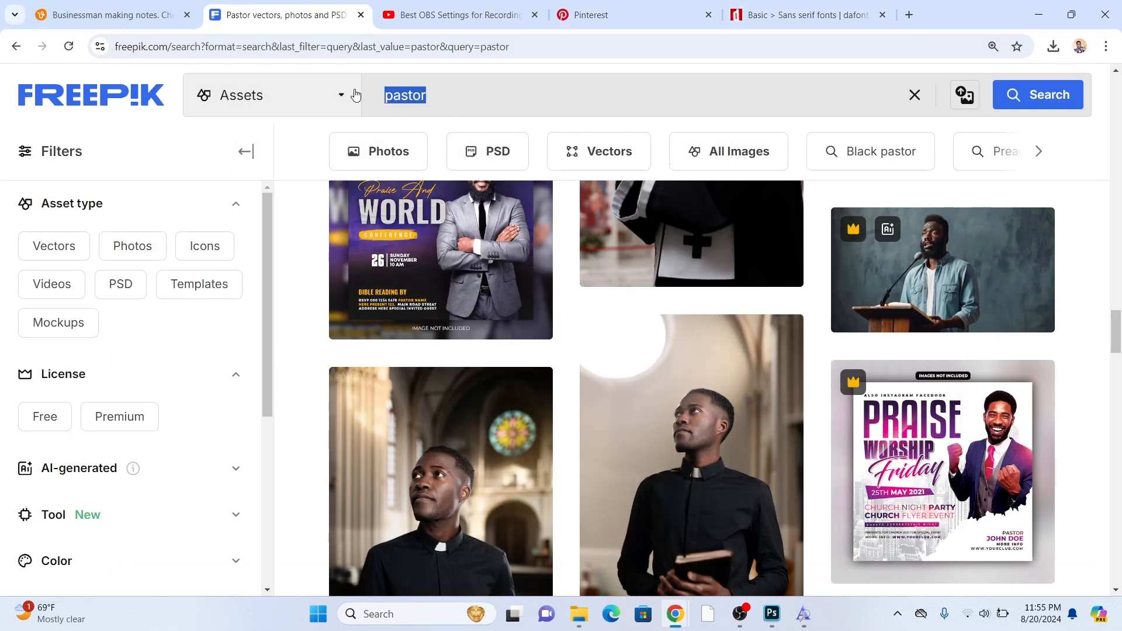
{"action": "key", "text": "BackSpace"}
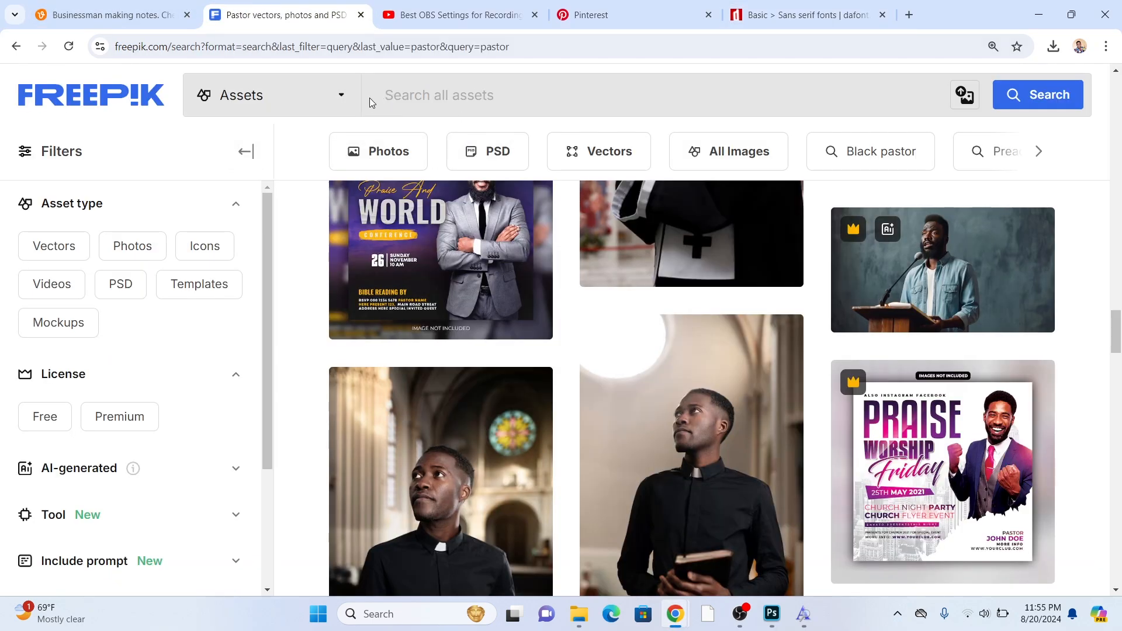
{"action": "type", "text": "dave"}
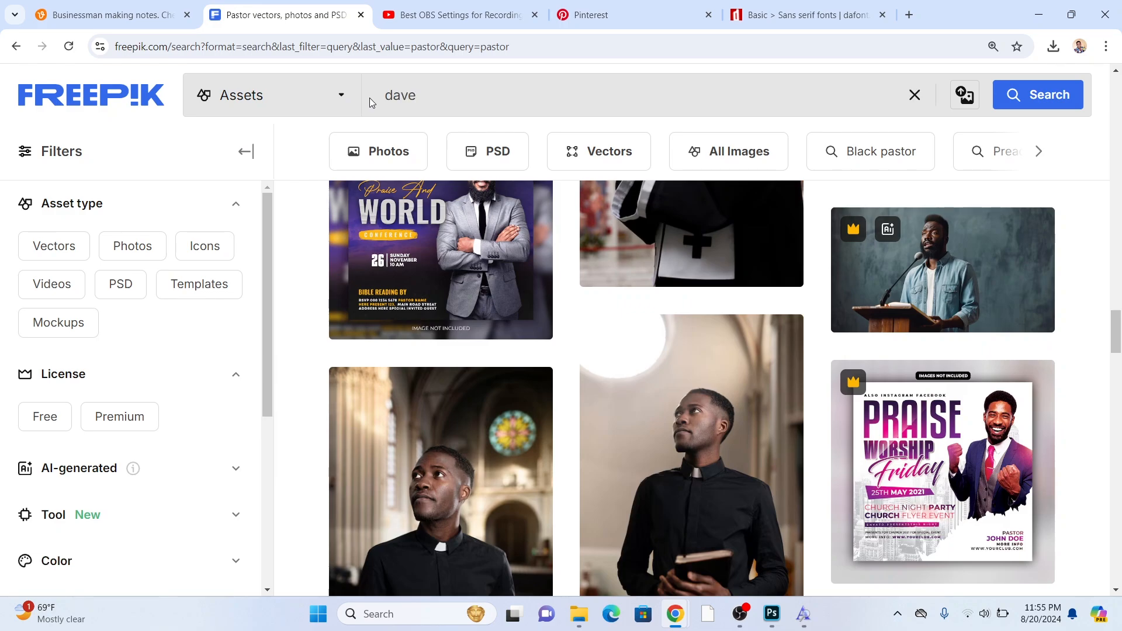
{"action": "key", "text": "Return"}
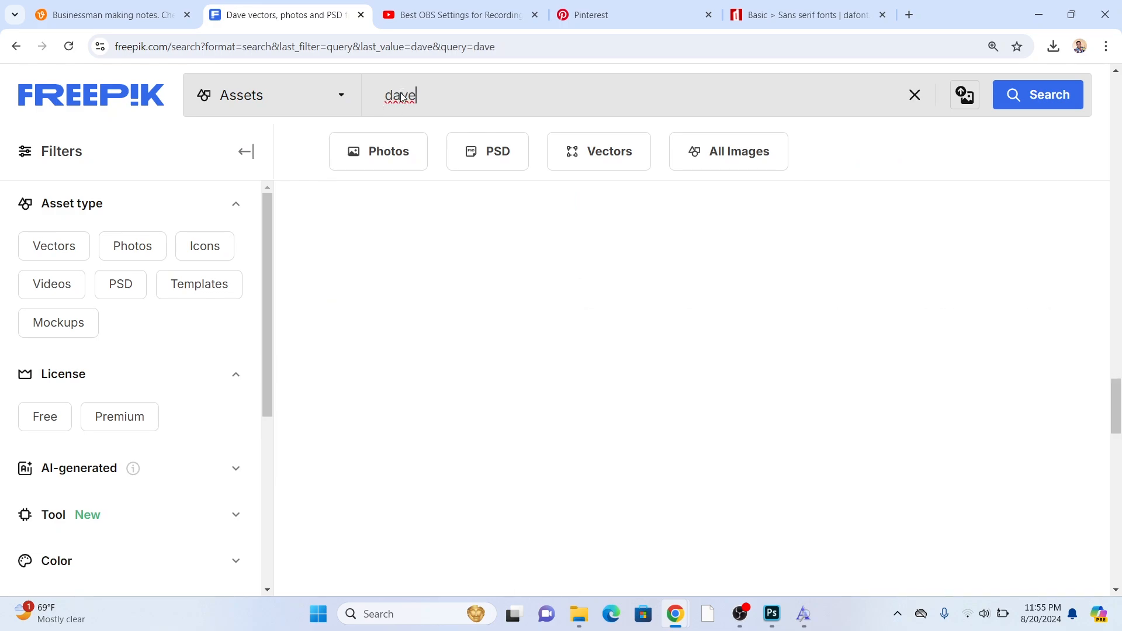
Correct the Freepik search term from dave to dove and run the search
{"action": "mouse_move", "coordinate": [402, 97]}
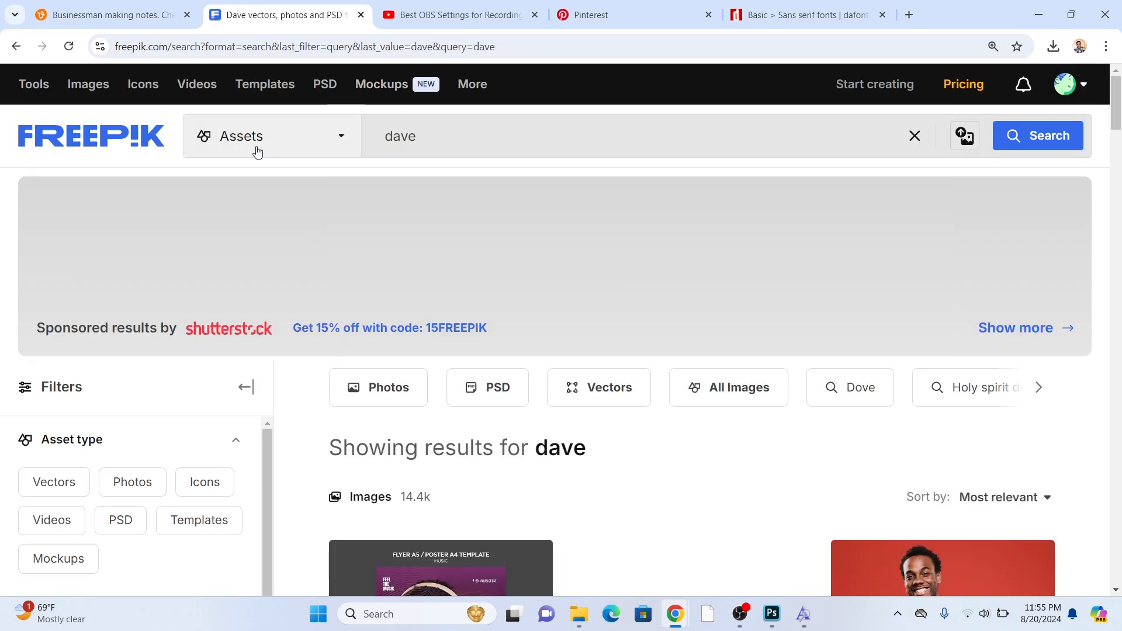
{"action": "left_click", "coordinate": [255, 146]}
{"action": "scroll", "coordinate": [448, 258], "scroll_direction": "down", "scroll_amount": 5}
{"action": "scroll", "coordinate": [516, 308], "scroll_direction": "up", "scroll_amount": 4}
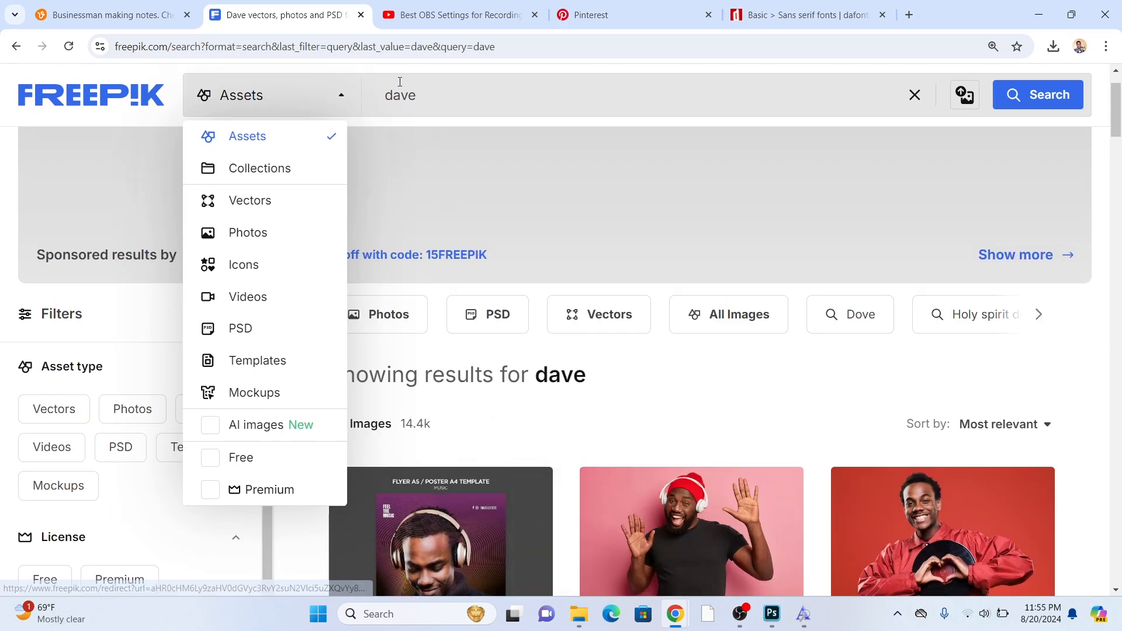
{"action": "left_click", "coordinate": [400, 99]}
{"action": "key", "text": "BackSpace"}
{"action": "type", "text": "o"}
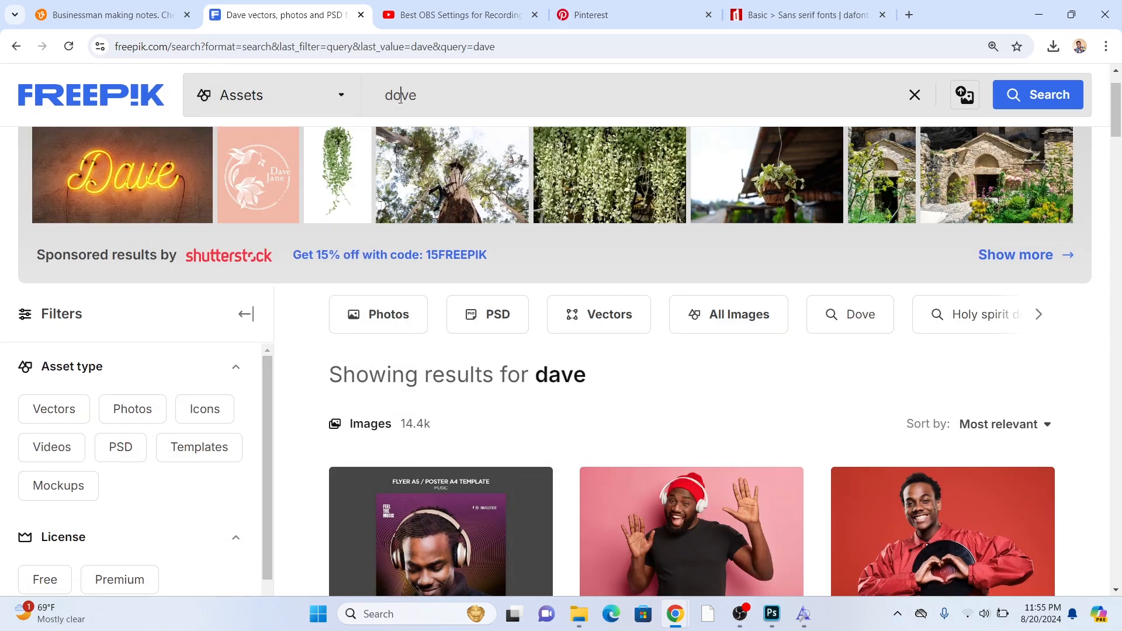
{"action": "key", "text": "Return"}
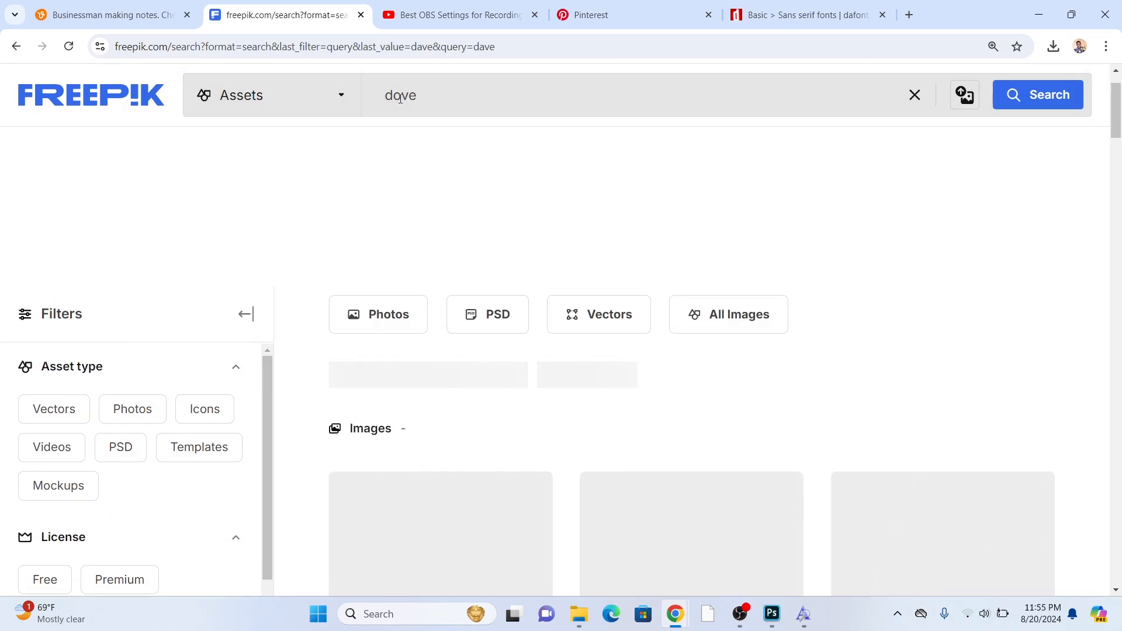
Browse the dove results and open the white pigeon with blue sky and clouds vector
{"action": "scroll", "coordinate": [473, 344], "scroll_direction": "down", "scroll_amount": 3}
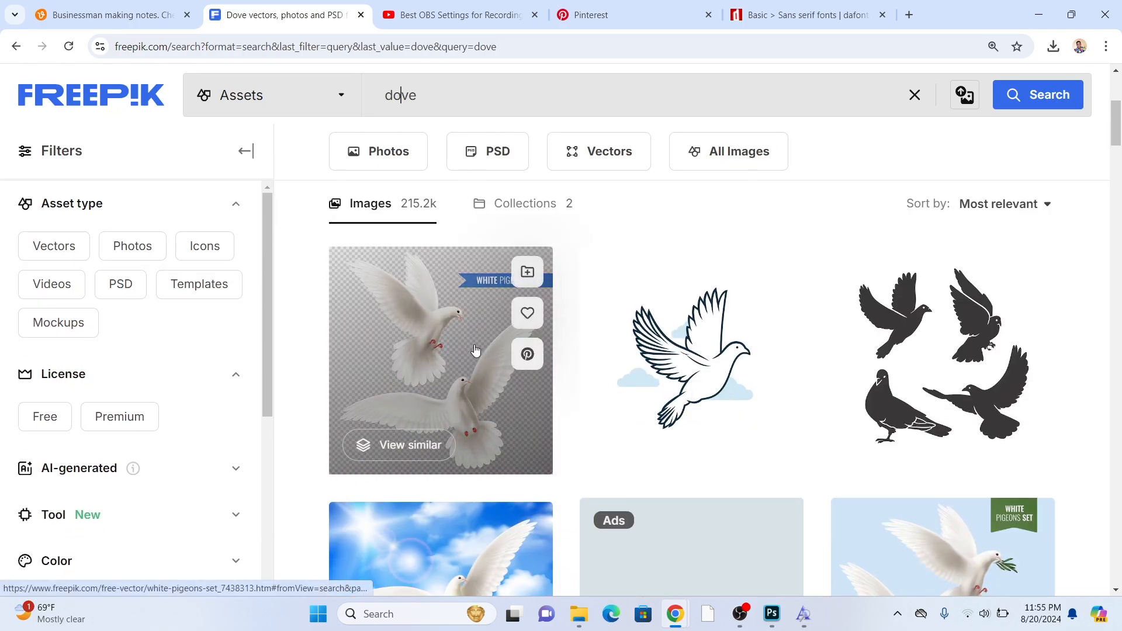
{"action": "scroll", "coordinate": [480, 353], "scroll_direction": "down", "scroll_amount": 5}
{"action": "scroll", "coordinate": [476, 354], "scroll_direction": "up", "scroll_amount": 1}
{"action": "scroll", "coordinate": [435, 316], "scroll_direction": "up", "scroll_amount": 8}
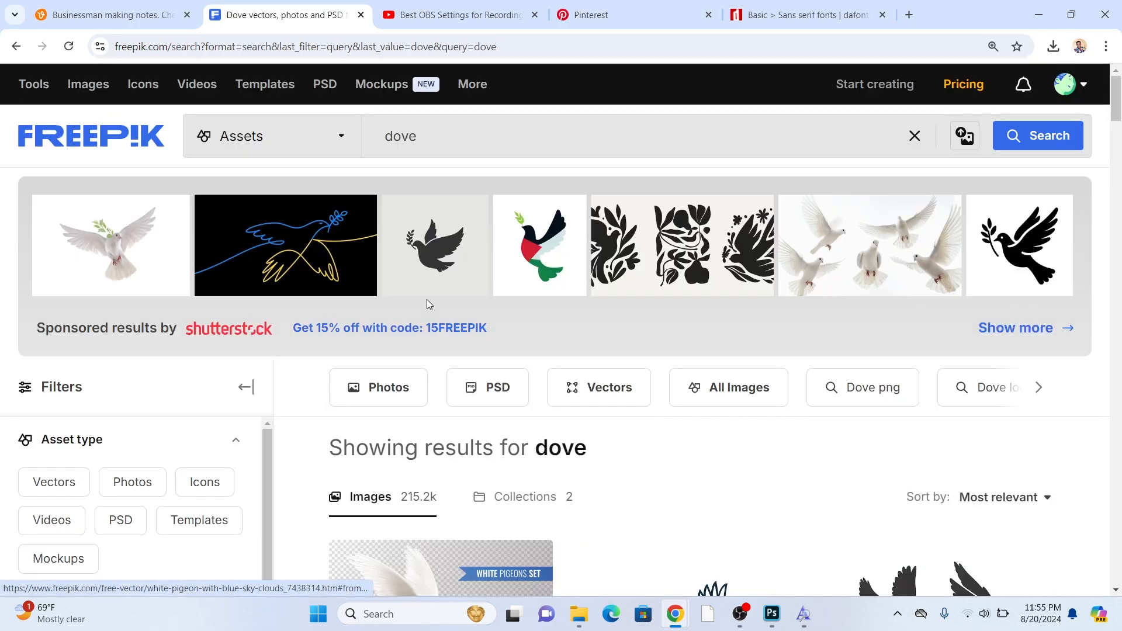
{"action": "scroll", "coordinate": [427, 303], "scroll_direction": "down", "scroll_amount": 10}
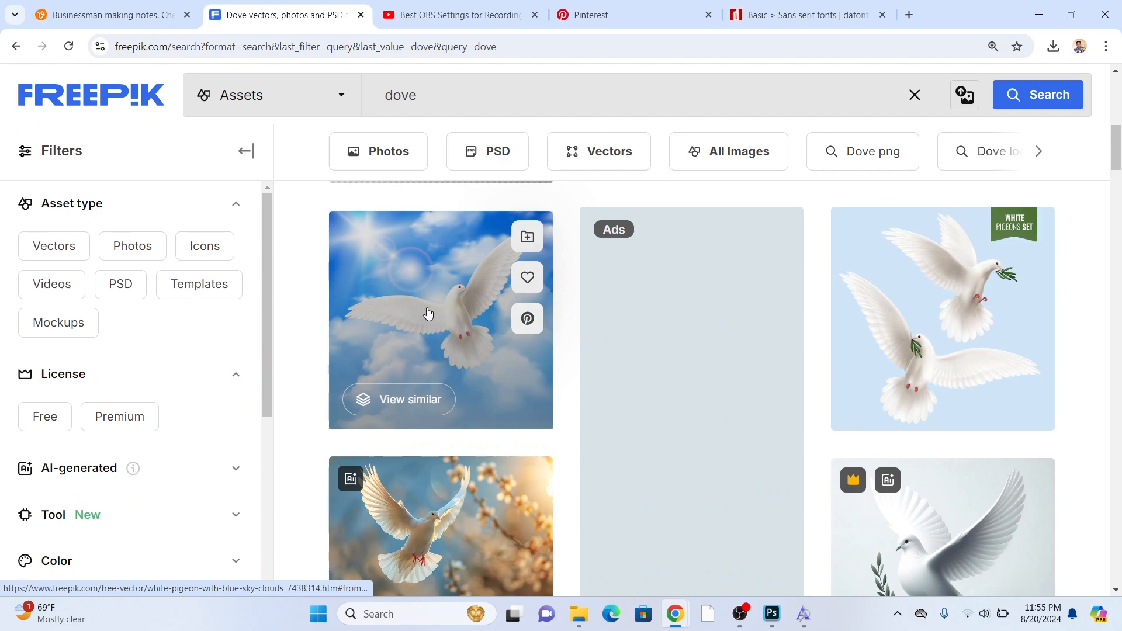
{"action": "left_click", "coordinate": [427, 312]}
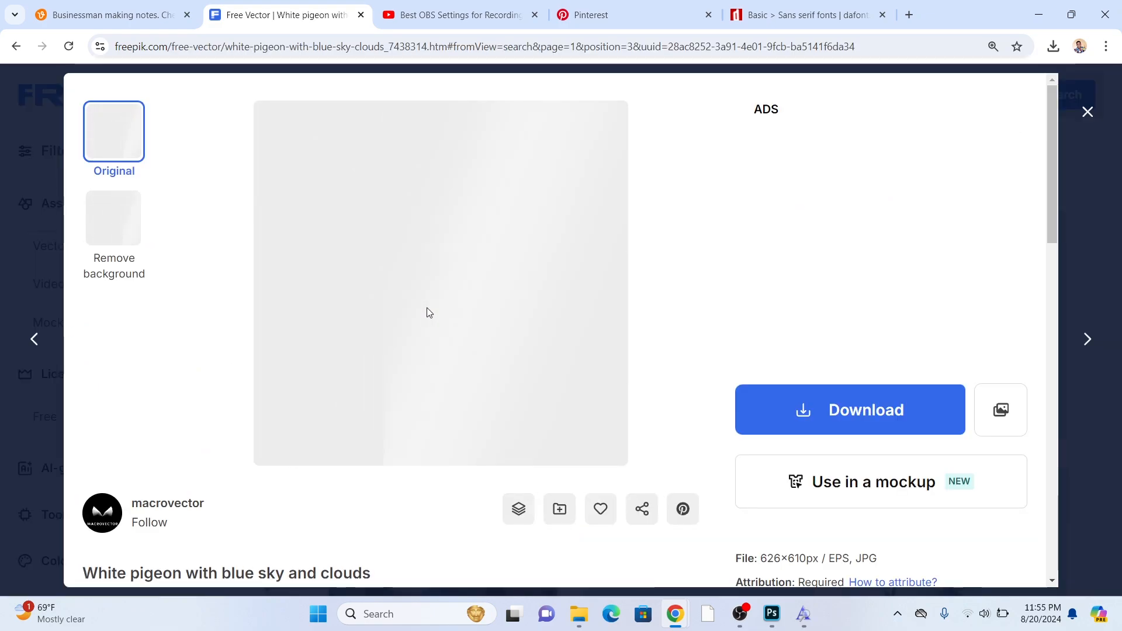
Download the white pigeon with blue sky and clouds vector using the free, attribution-required option
{"action": "left_click", "coordinate": [774, 417]}
{"action": "left_click_drag", "start_coordinate": [1055, 234], "coordinate": [1062, 308]}
{"action": "left_click", "coordinate": [880, 182]}
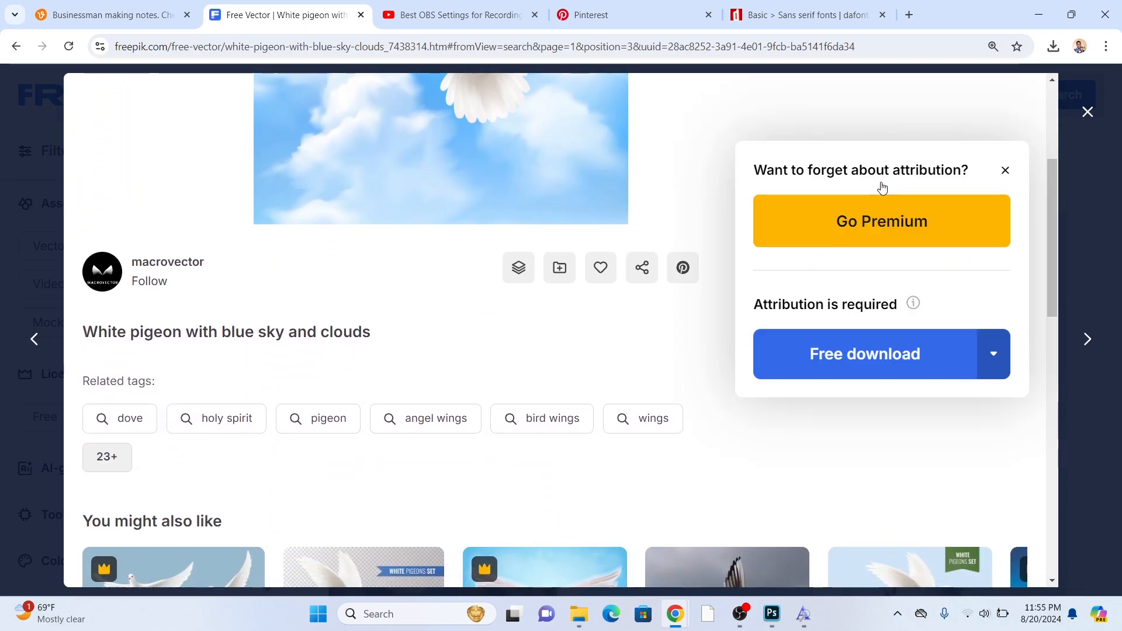
{"action": "left_click", "coordinate": [882, 356]}
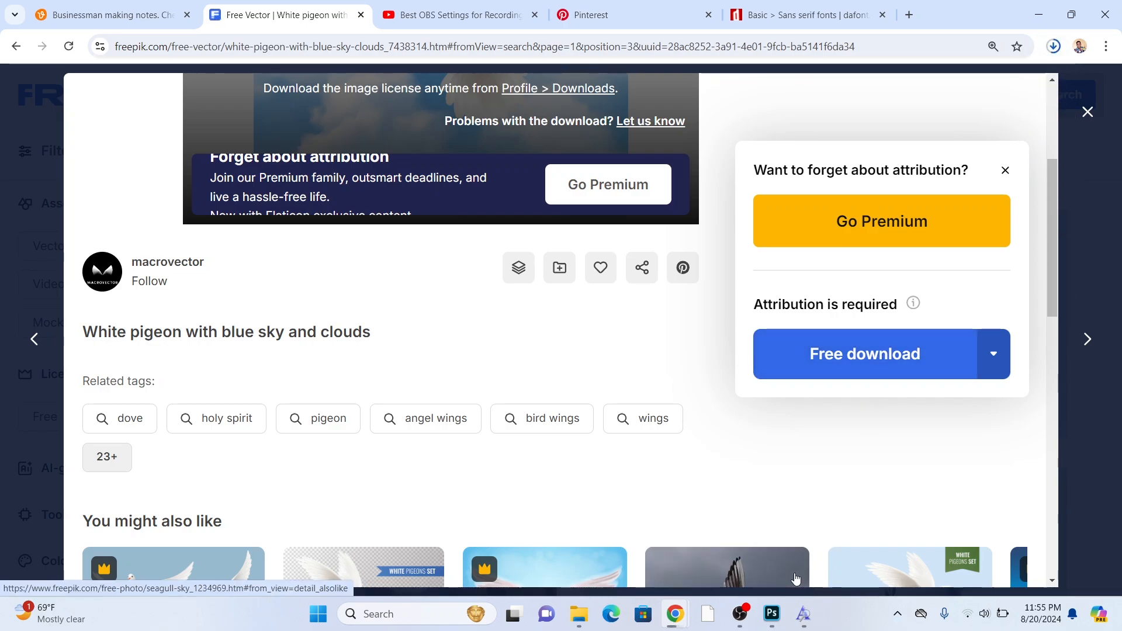
{"action": "left_click", "coordinate": [767, 619]}
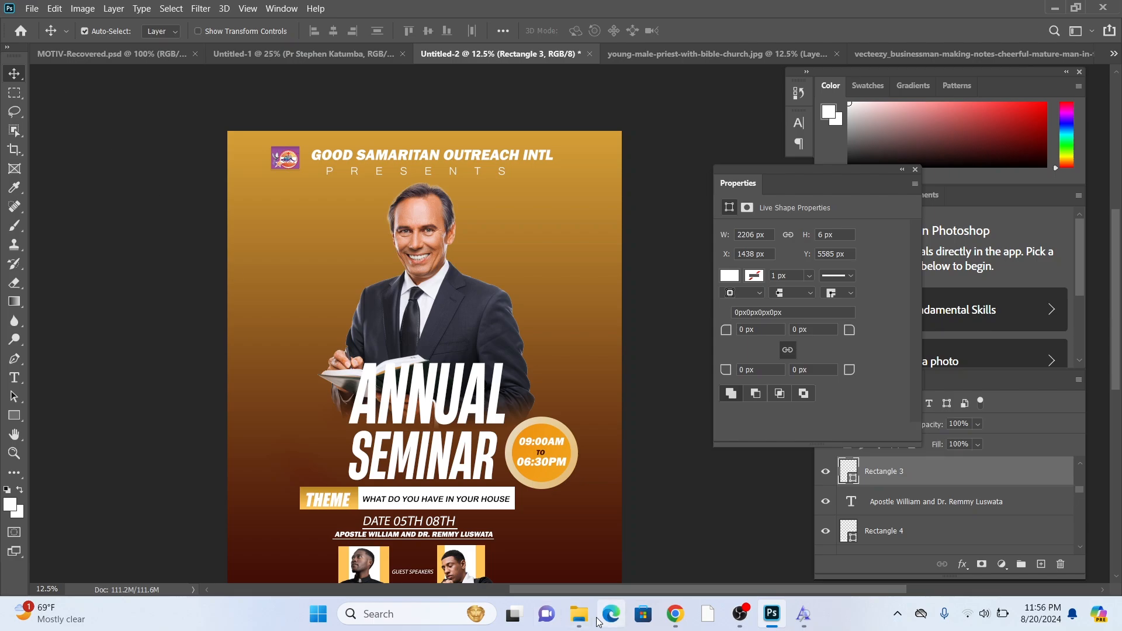
{"action": "left_click", "coordinate": [654, 546]}
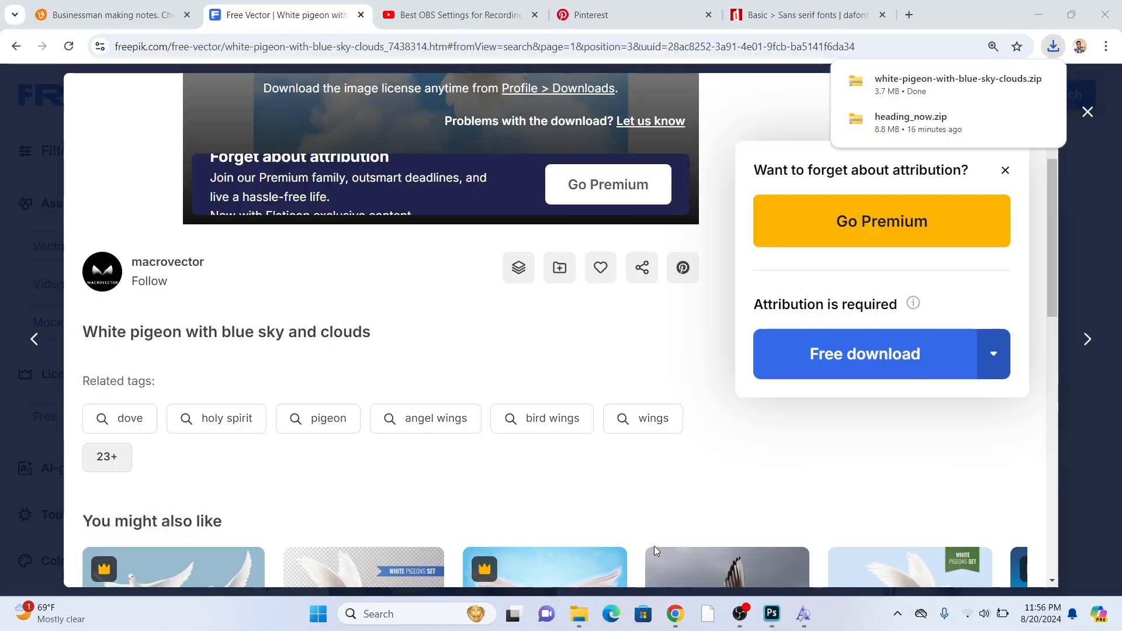
{"action": "mouse_move", "coordinate": [678, 624]}
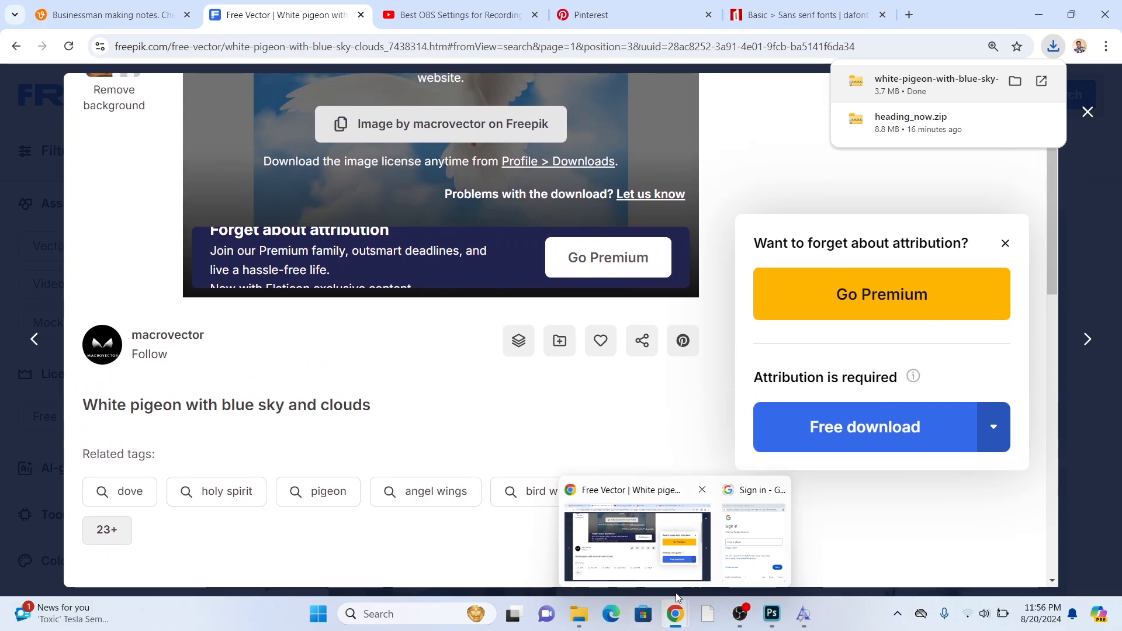
{"action": "mouse_move", "coordinate": [583, 614]}
{"action": "left_click", "coordinate": [558, 555]}
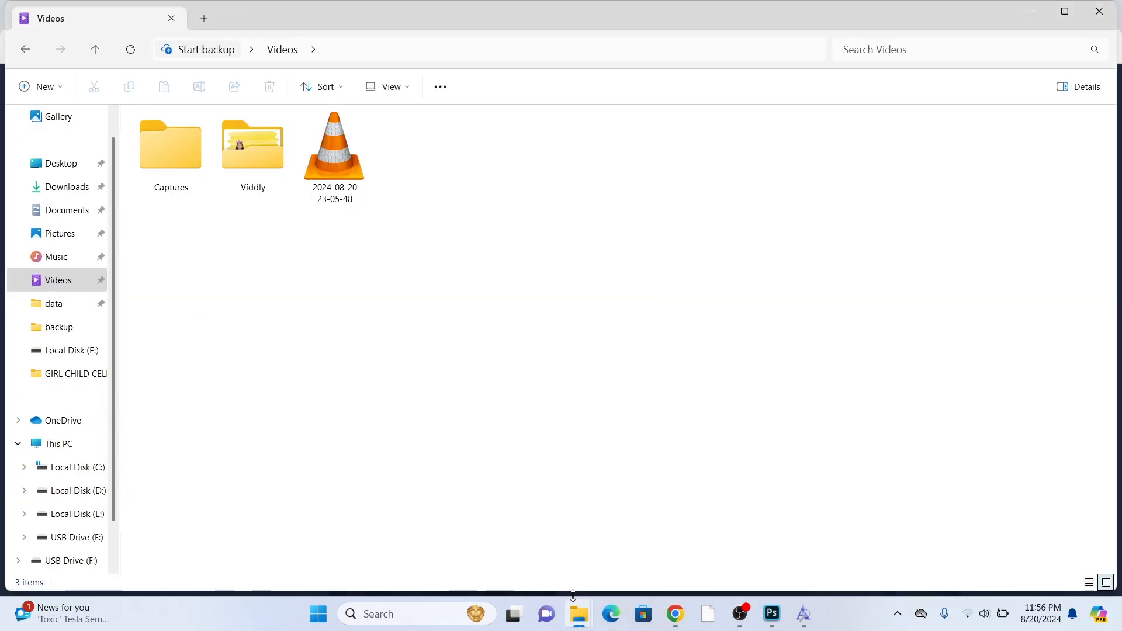
Switch to Photoshop and try to open the downloaded dove file directly from the Downloads folder
{"action": "left_click", "coordinate": [773, 616]}
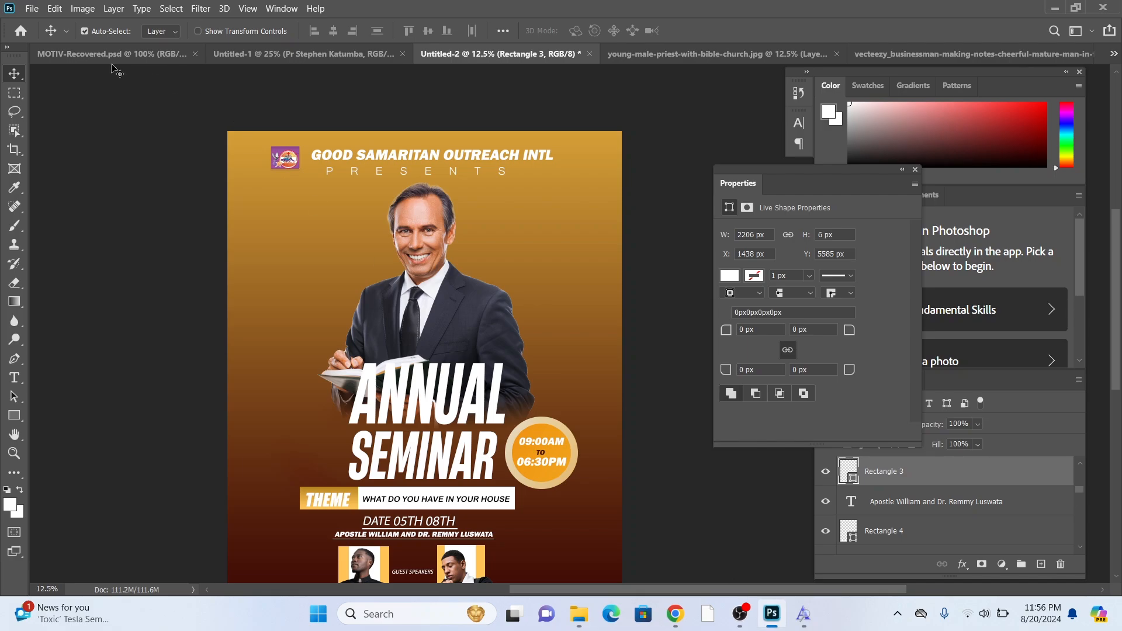
{"action": "left_click", "coordinate": [32, 8]}
{"action": "left_click", "coordinate": [54, 34]}
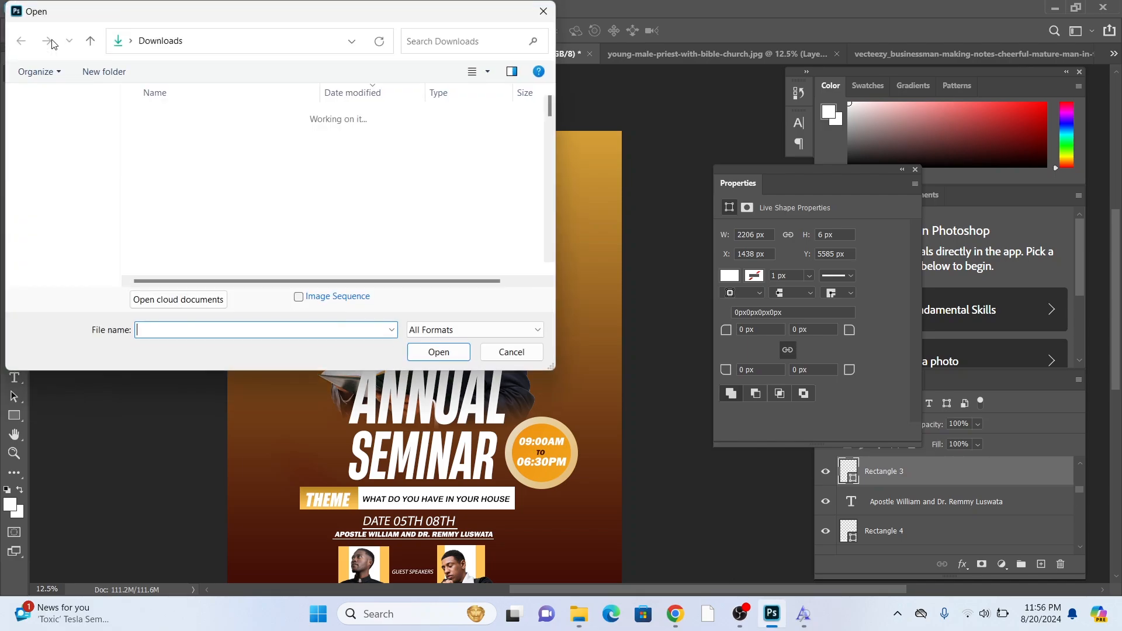
{"action": "double_click", "coordinate": [188, 139]}
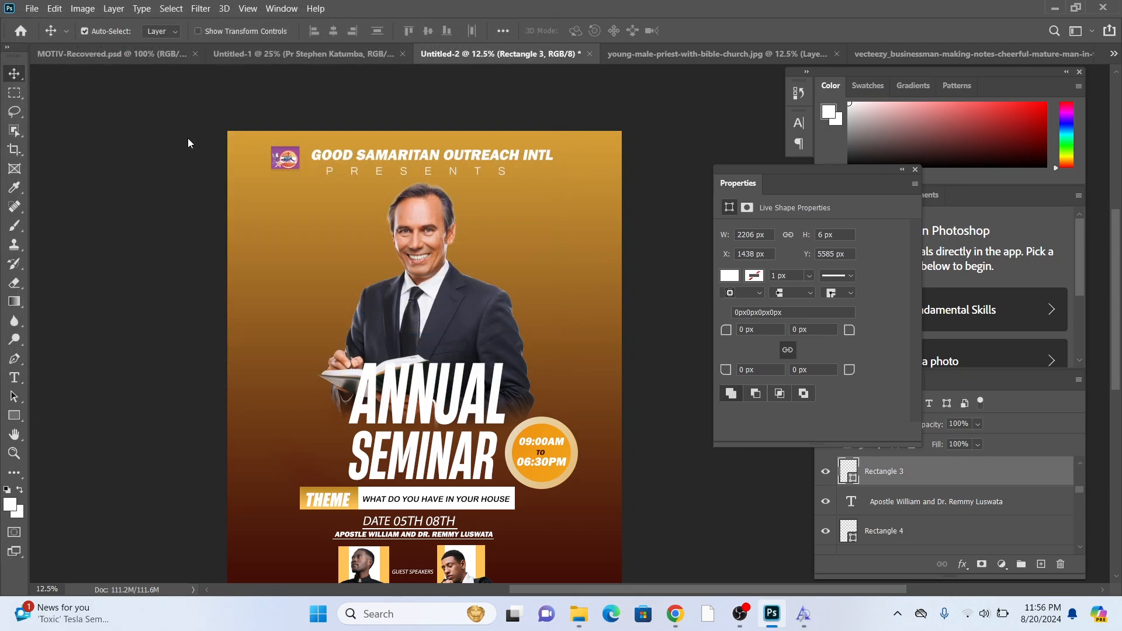
{"action": "left_click", "coordinate": [552, 239]}
Switch to File Explorer and extract the white-pigeon-with-blue-sky-clouds zip archive in the Downloads folder
{"action": "mouse_move", "coordinate": [587, 621]}
{"action": "left_click", "coordinate": [532, 549]}
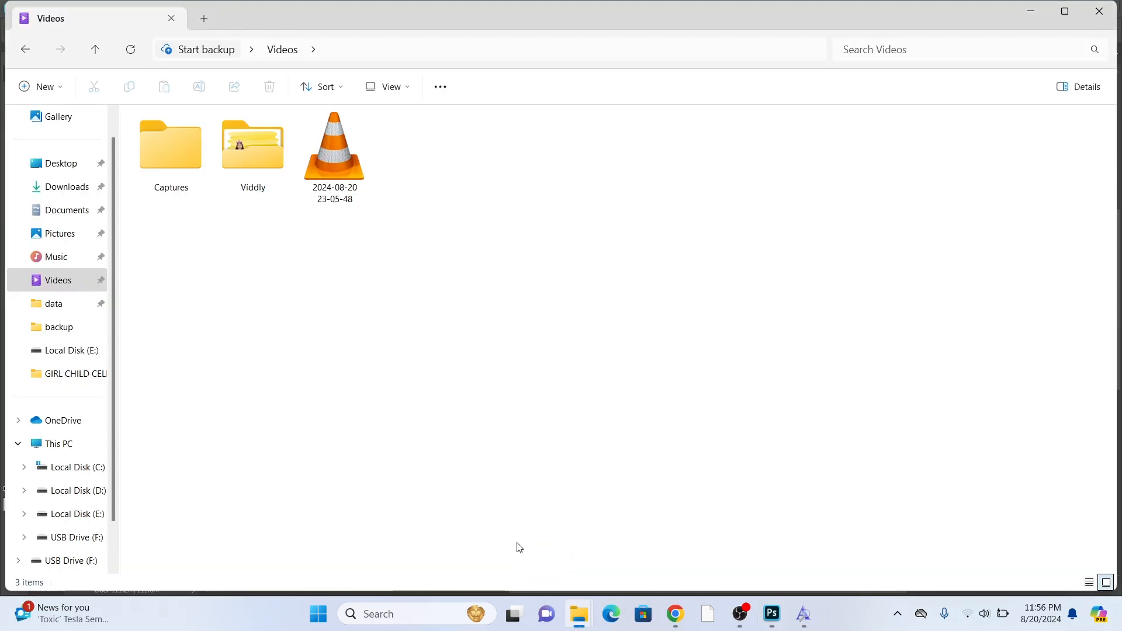
{"action": "left_click", "coordinate": [40, 196]}
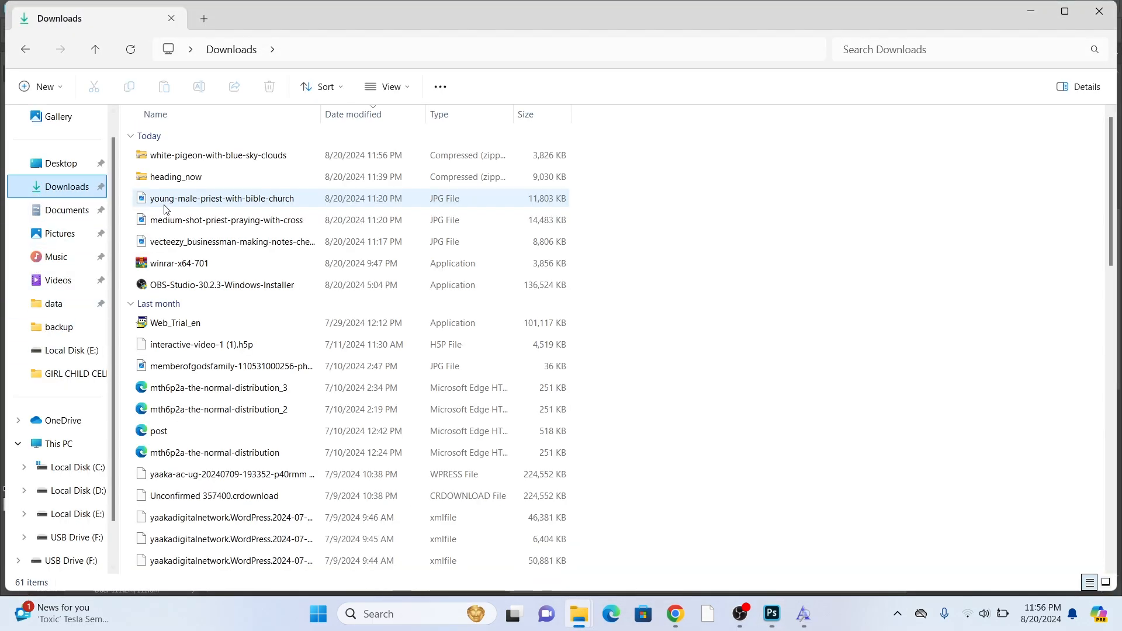
{"action": "left_click", "coordinate": [165, 160]}
{"action": "right_click", "coordinate": [164, 155]}
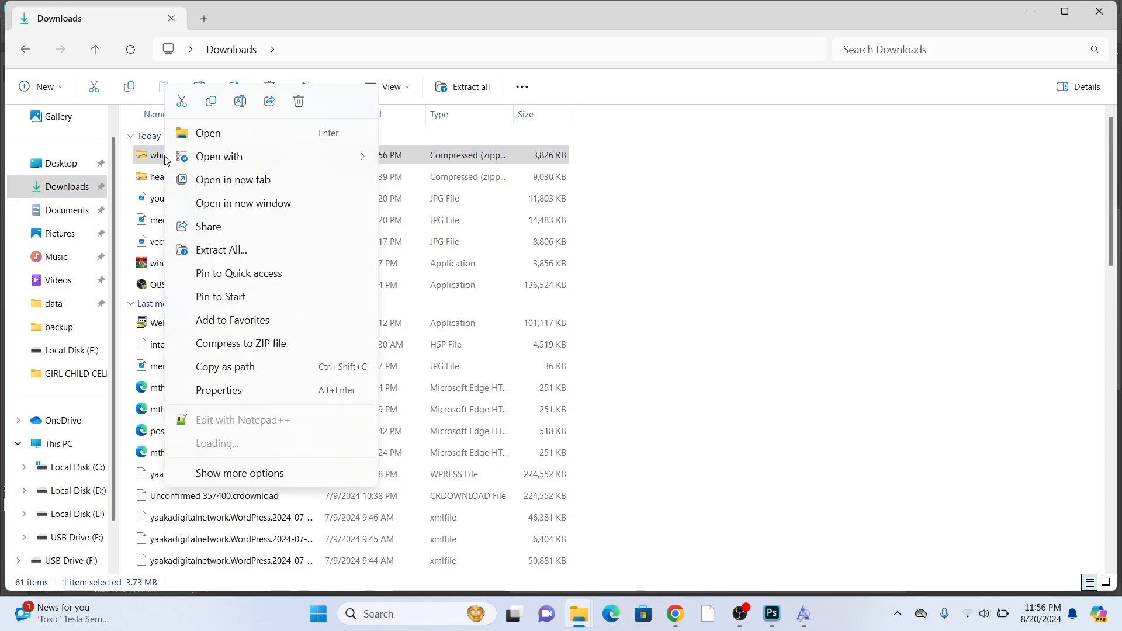
{"action": "left_click", "coordinate": [234, 251]}
{"action": "left_click", "coordinate": [674, 454]}
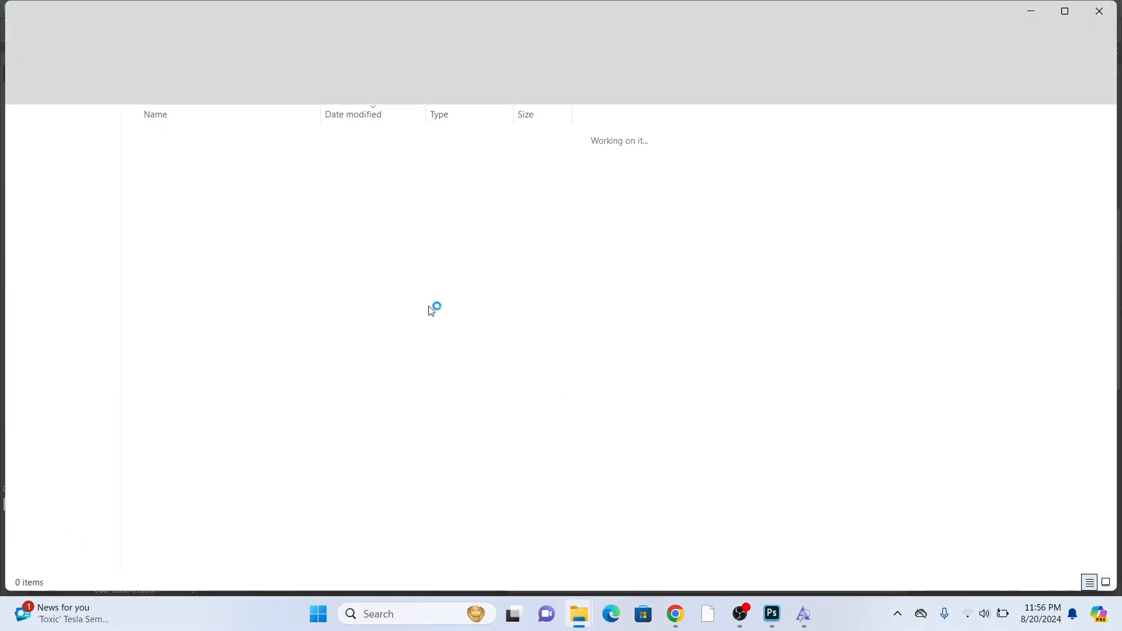
Open the extracted 32635.jpg in Photoshop, unlock its background layer, and bring the dove image into the Untitled-2 flyer
{"action": "left_click_drag", "start_coordinate": [162, 178], "coordinate": [440, 39]}
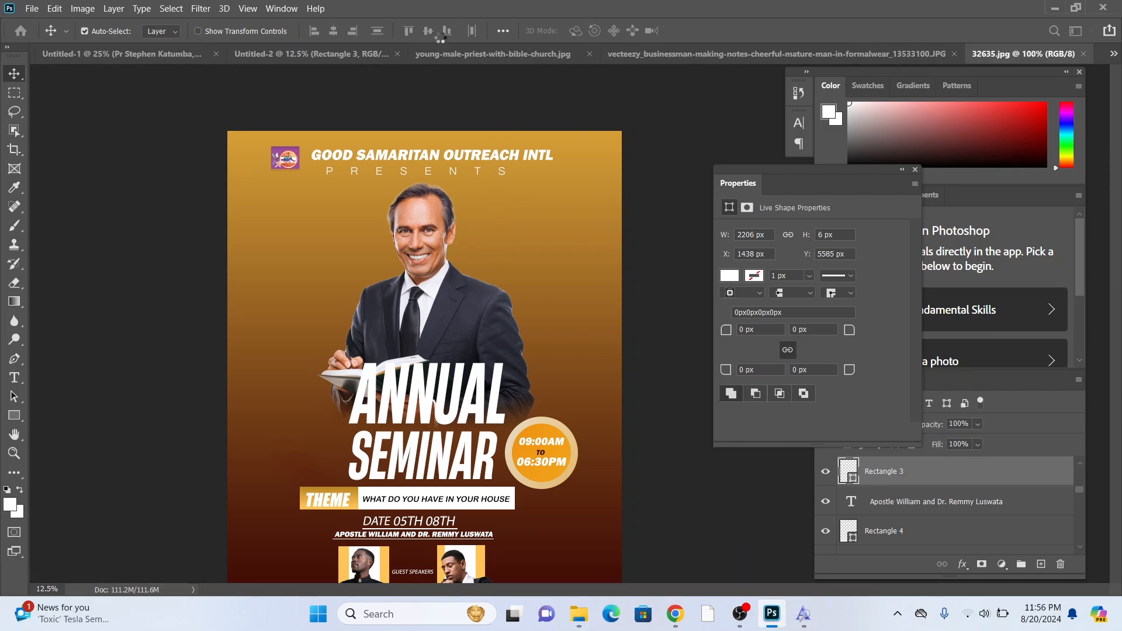
{"action": "left_click_drag", "start_coordinate": [467, 208], "coordinate": [399, 135]}
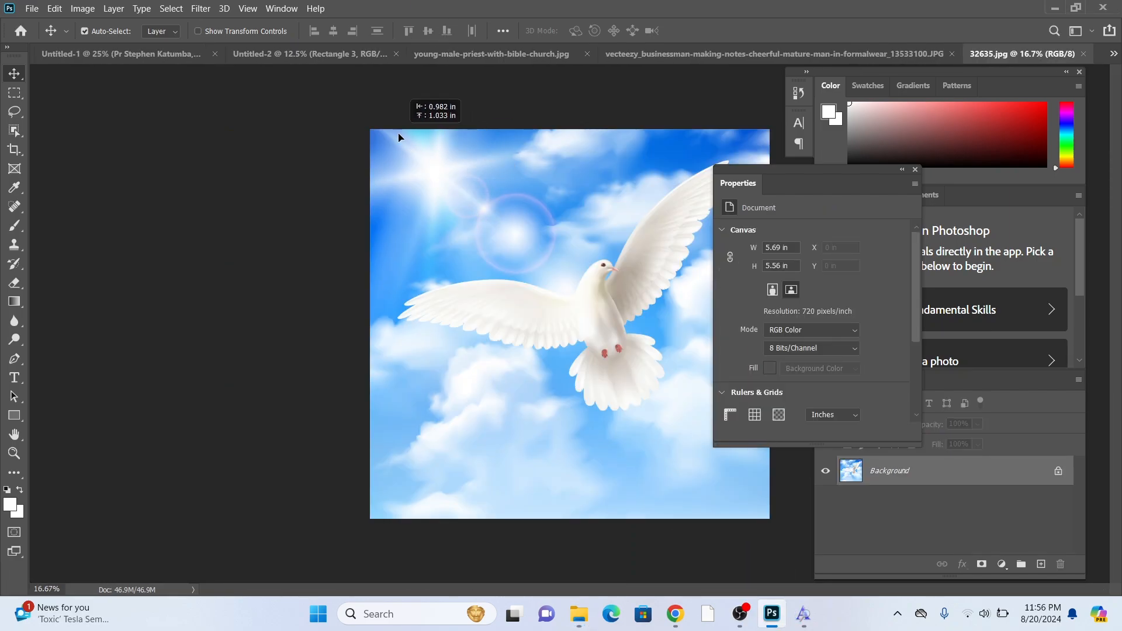
{"action": "left_click", "coordinate": [555, 275]}
{"action": "left_click_drag", "start_coordinate": [453, 228], "coordinate": [411, 214]}
Detach the Learn, Libraries and Adjustments panel group and close it to make room for the layers
{"action": "left_click", "coordinate": [966, 196]}
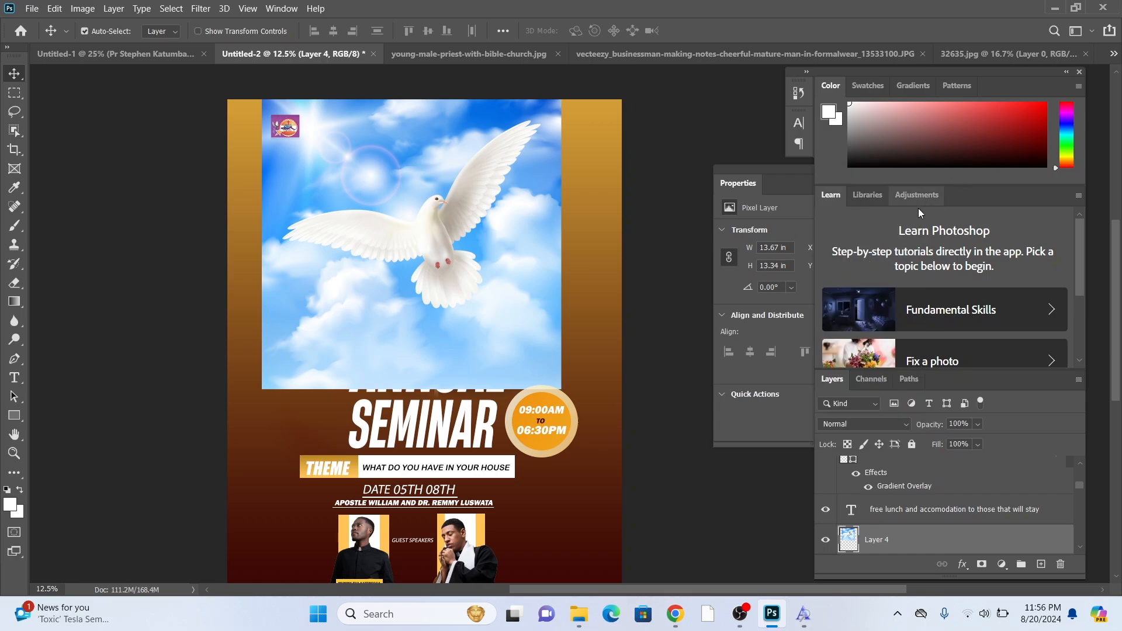
{"action": "scroll", "coordinate": [872, 367], "scroll_direction": "down", "scroll_amount": 3}
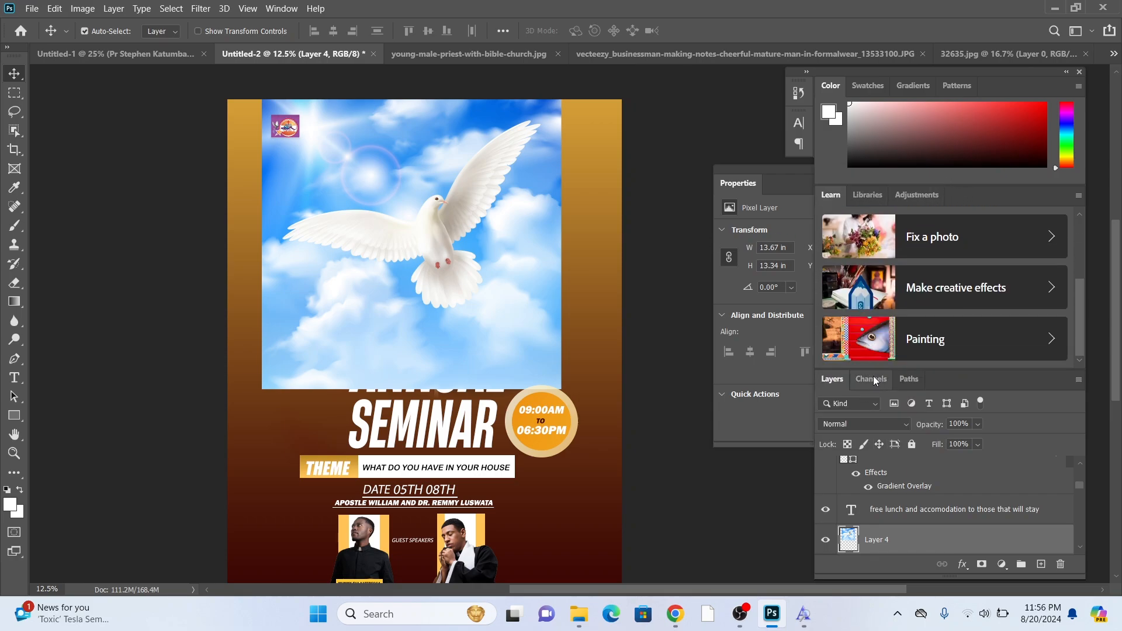
{"action": "left_click_drag", "start_coordinate": [967, 199], "coordinate": [937, 137]}
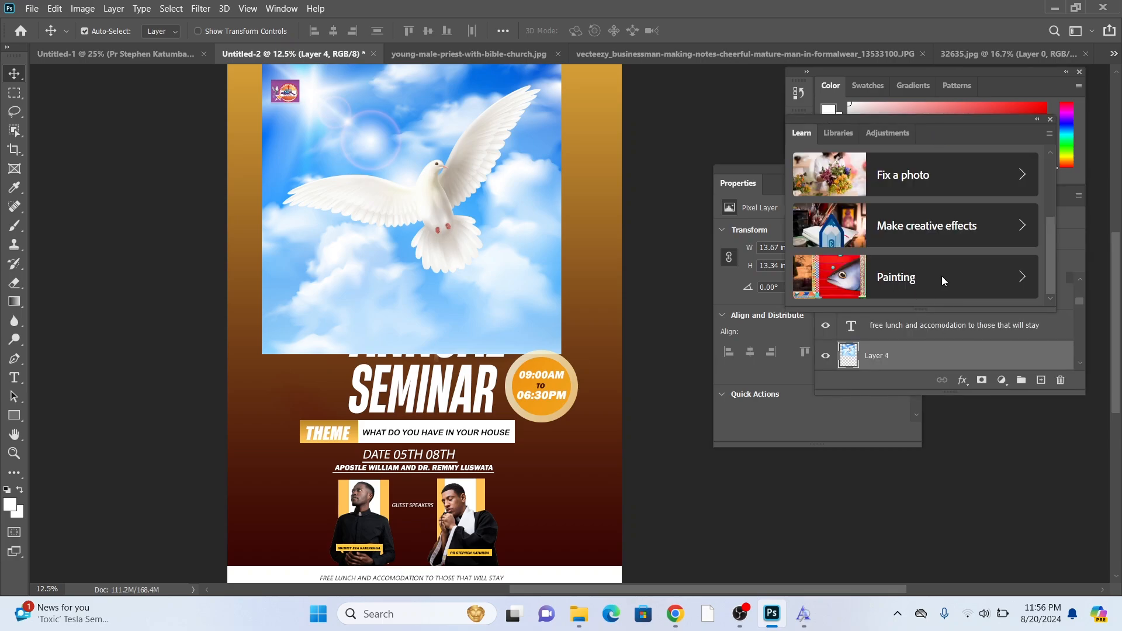
{"action": "left_click", "coordinate": [1049, 119]}
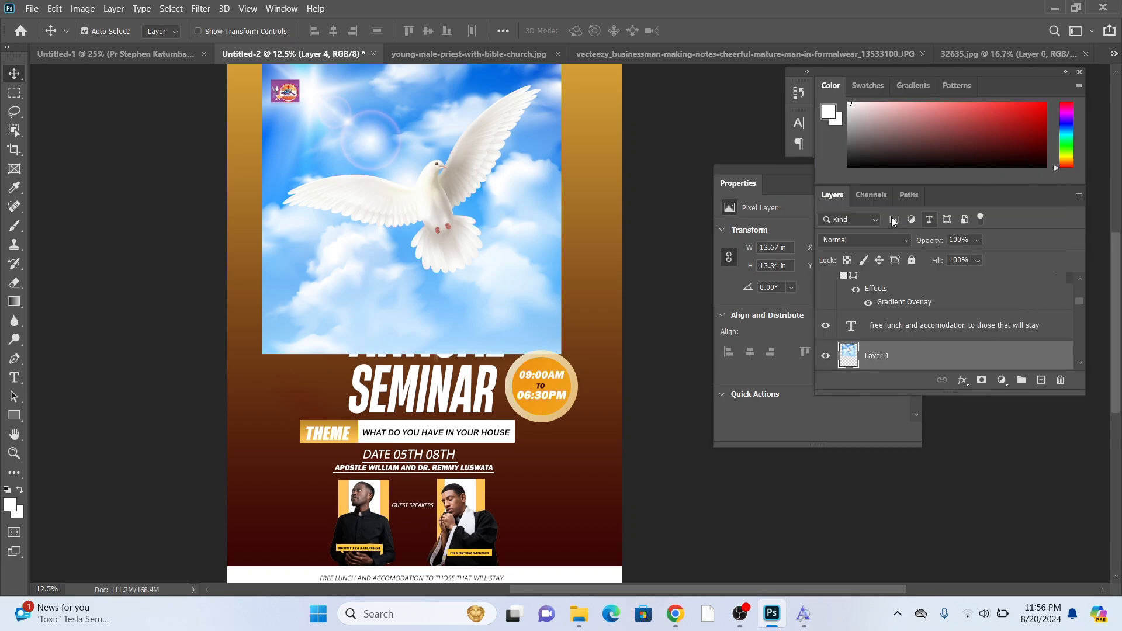
Set the dove layer's blend mode to Overlay and shift the image slightly up and right
{"action": "left_click", "coordinate": [862, 238]}
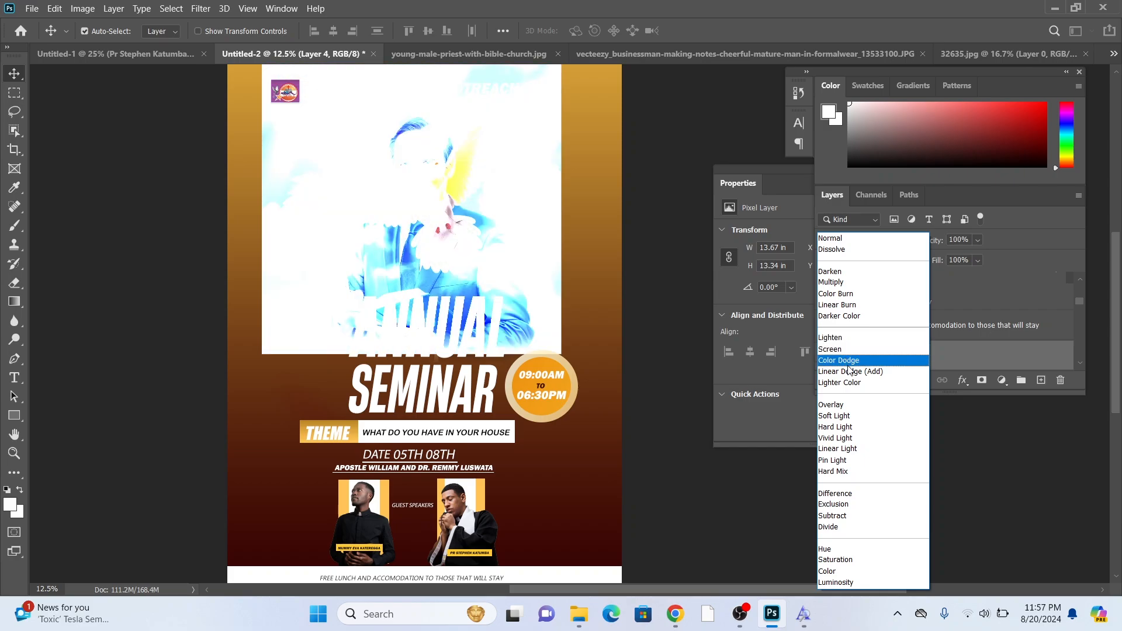
{"action": "left_click", "coordinate": [851, 407]}
{"action": "left_click_drag", "start_coordinate": [560, 222], "coordinate": [575, 196]}
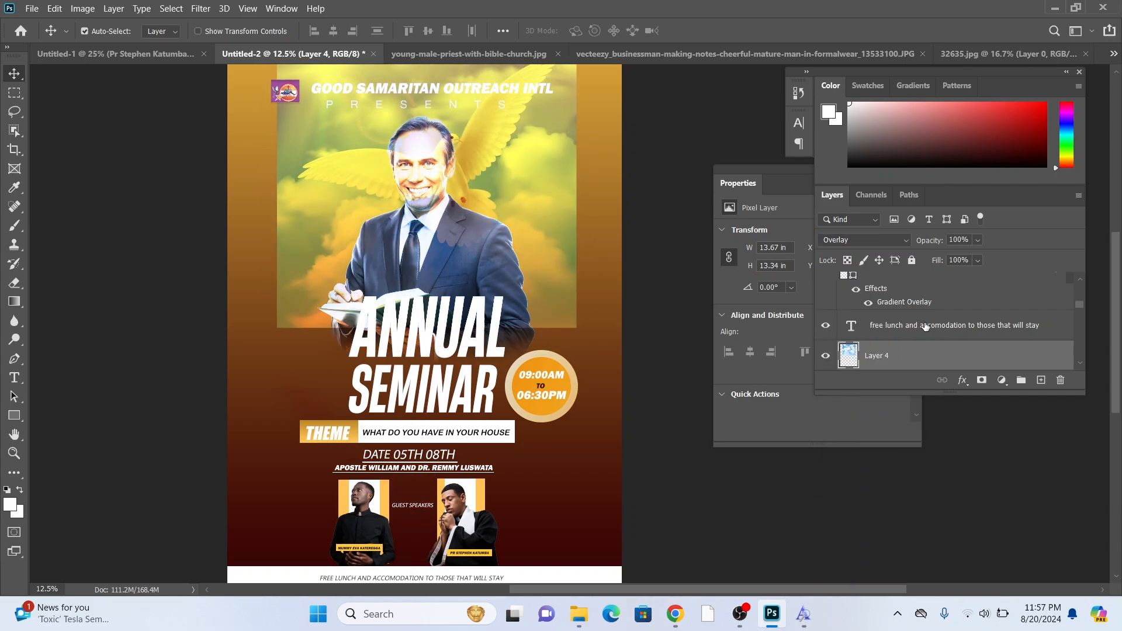
Reorder the dove layer directly above Color Fill 1, behind the man and text, and reposition it at the flyer's upper edge
{"action": "scroll", "coordinate": [925, 326], "scroll_direction": "down", "scroll_amount": 2}
{"action": "mouse_move", "coordinate": [931, 303]}
{"action": "left_mouse_down"}
{"action": "mouse_move", "coordinate": [951, 416]}
{"action": "mouse_move", "coordinate": [917, 342]}
{"action": "mouse_move", "coordinate": [935, 372]}
{"action": "mouse_move", "coordinate": [922, 295]}
{"action": "left_mouse_up"}
{"action": "scroll", "coordinate": [607, 222], "scroll_direction": "up", "scroll_amount": 1}
{"action": "left_click_drag", "start_coordinate": [543, 193], "coordinate": [552, 222]}
Scale the dove image to about 139.62% so it spans the flyer's width, and move it slightly down
{"action": "key", "text": "ctrl+t"}
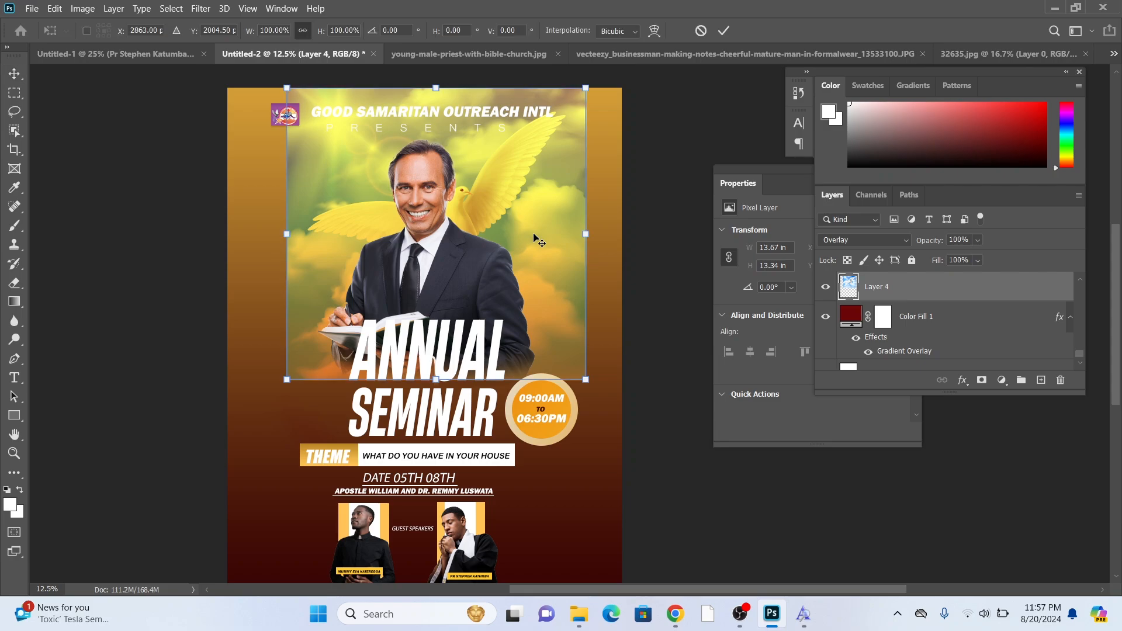
{"action": "left_click_drag", "start_coordinate": [285, 378], "coordinate": [227, 438]}
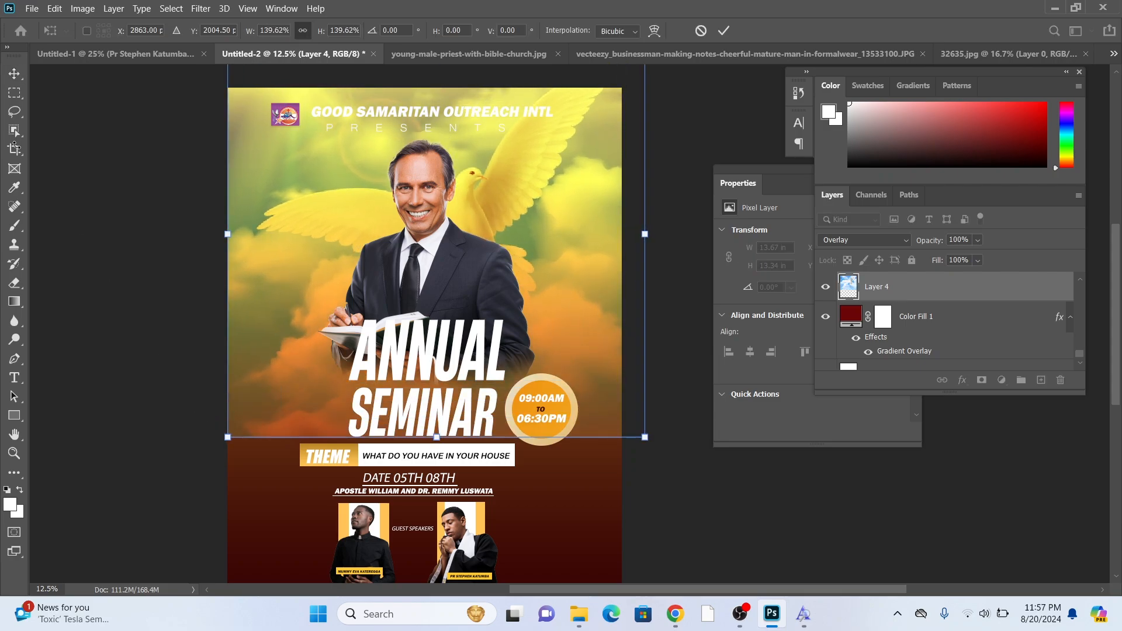
{"action": "left_click", "coordinate": [14, 73]}
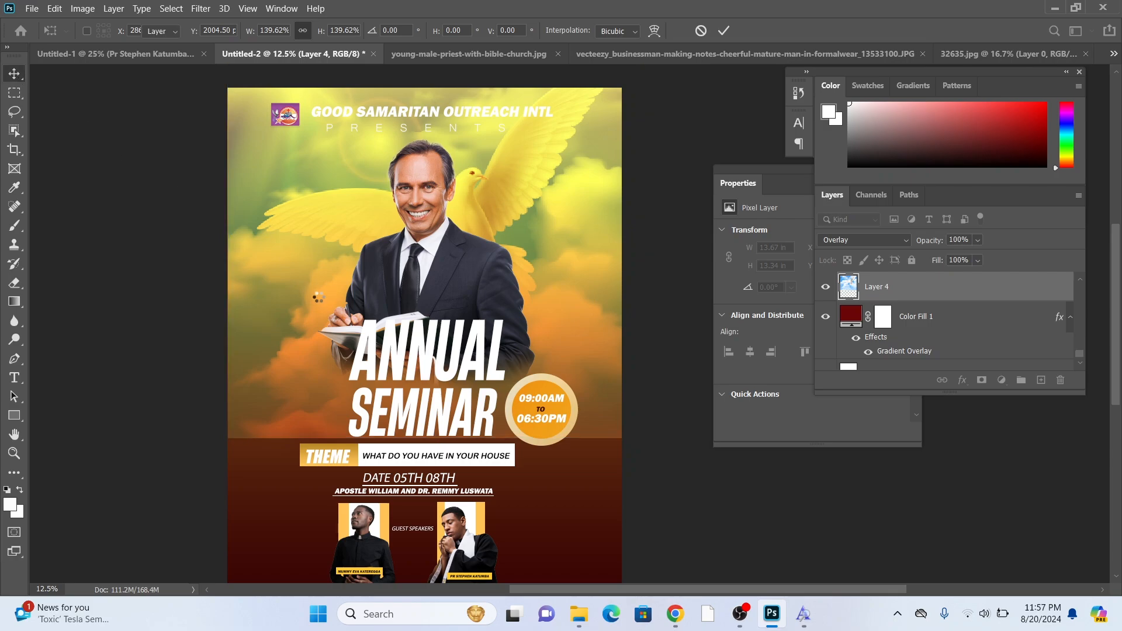
{"action": "left_click_drag", "start_coordinate": [308, 290], "coordinate": [307, 322]}
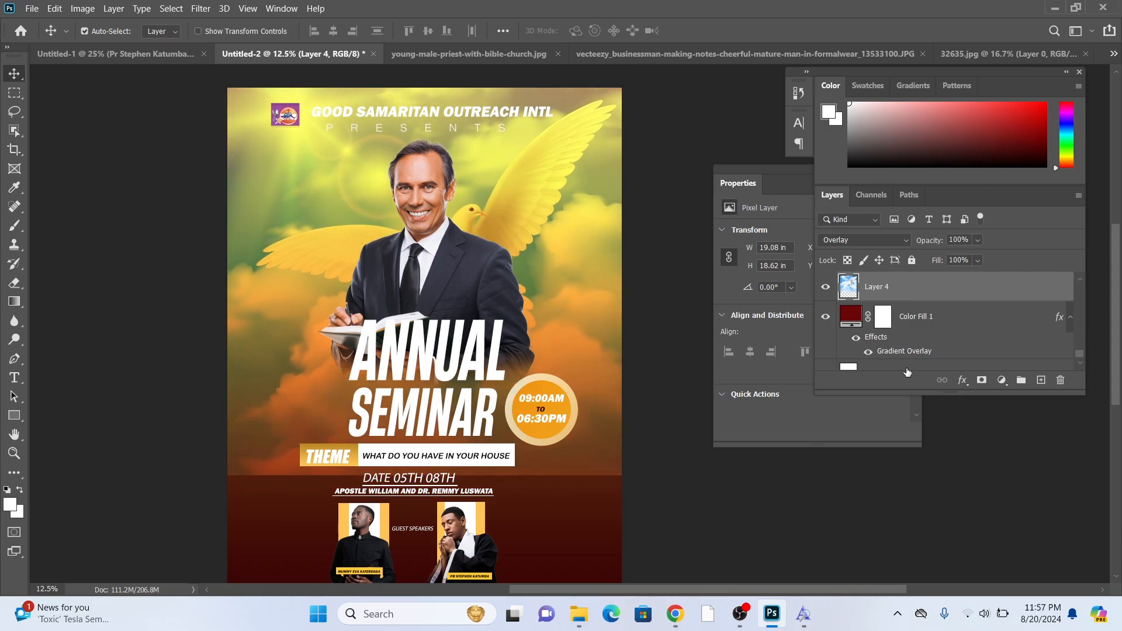
Add a layer mask to the dove layer and brush black along the image's lower edge to fade it into the background
{"action": "left_click", "coordinate": [982, 380]}
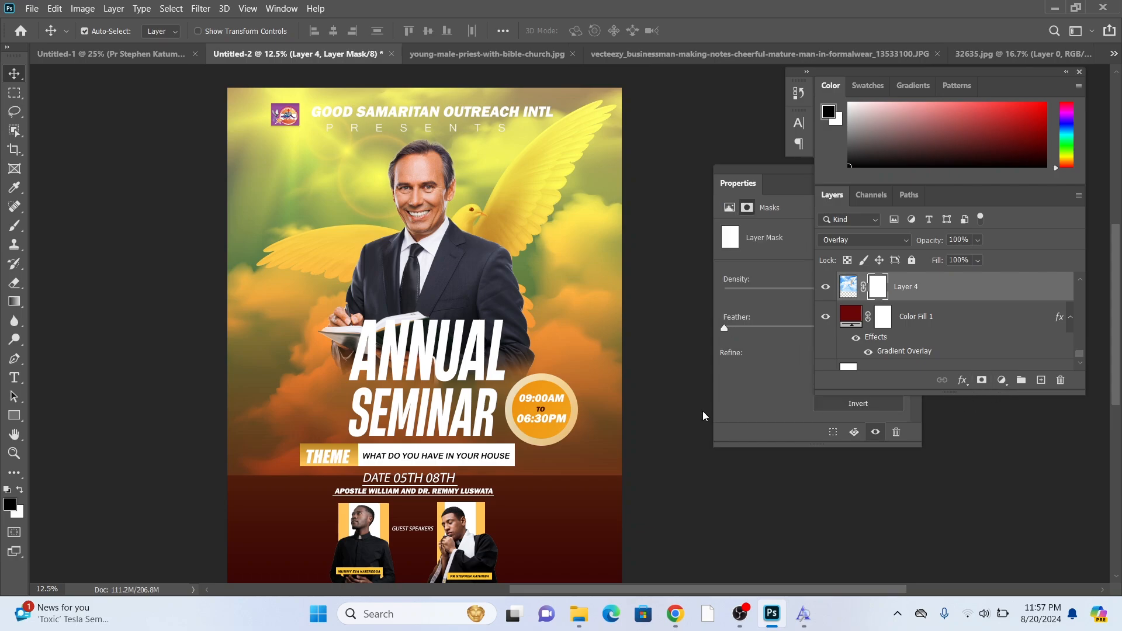
{"action": "left_click", "coordinate": [15, 226]}
{"action": "mouse_move", "coordinate": [225, 446]}
{"action": "left_mouse_down"}
{"action": "mouse_move", "coordinate": [228, 389]}
{"action": "mouse_move", "coordinate": [297, 506]}
{"action": "mouse_move", "coordinate": [354, 486]}
{"action": "mouse_move", "coordinate": [505, 484]}
{"action": "mouse_move", "coordinate": [640, 431]}
{"action": "mouse_move", "coordinate": [659, 410]}
{"action": "mouse_move", "coordinate": [616, 459]}
{"action": "mouse_move", "coordinate": [616, 447]}
{"action": "mouse_move", "coordinate": [448, 510]}
{"action": "mouse_move", "coordinate": [295, 497]}
{"action": "mouse_move", "coordinate": [231, 453]}
{"action": "mouse_move", "coordinate": [228, 405]}
{"action": "mouse_move", "coordinate": [346, 455]}
{"action": "mouse_move", "coordinate": [285, 440]}
{"action": "mouse_move", "coordinate": [397, 469]}
{"action": "mouse_move", "coordinate": [542, 465]}
{"action": "mouse_move", "coordinate": [601, 445]}
{"action": "left_mouse_up"}
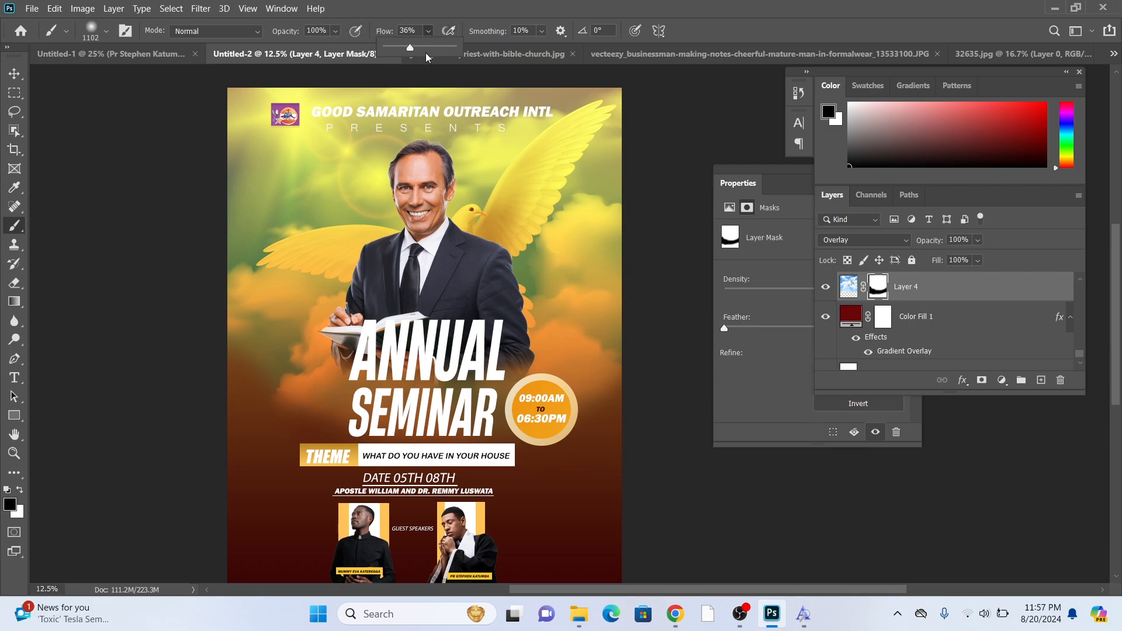
Set the brush opacity to 40% and paint black on the dove layer's mask to soften the fade along the clouds' lower edge
{"action": "key", "text": "4"}
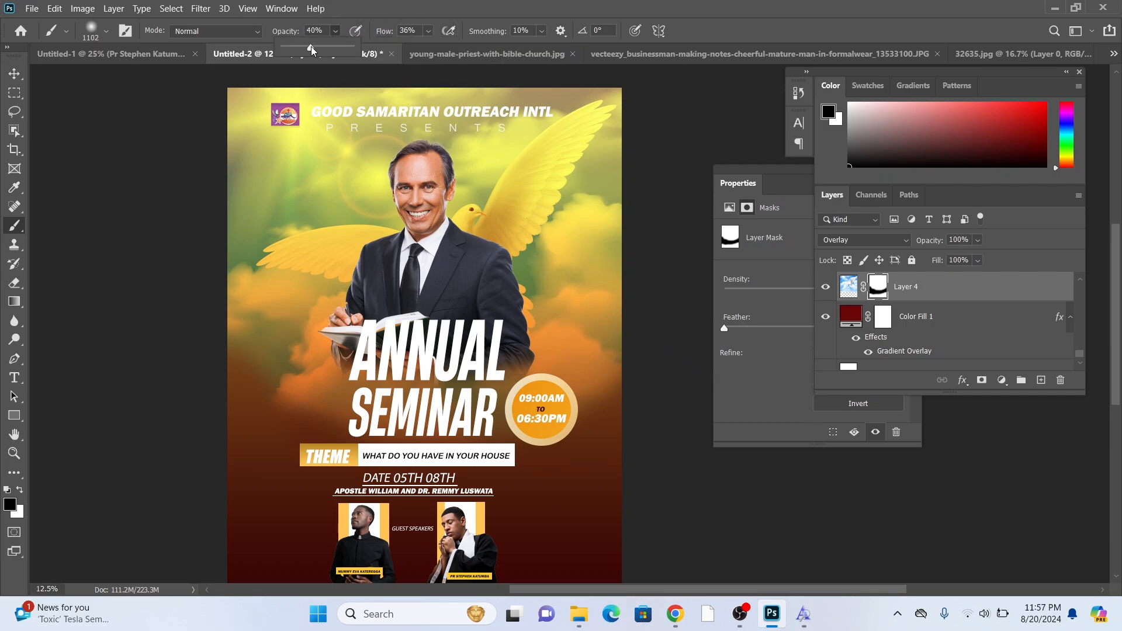
{"action": "left_click_drag", "start_coordinate": [322, 420], "coordinate": [325, 396]}
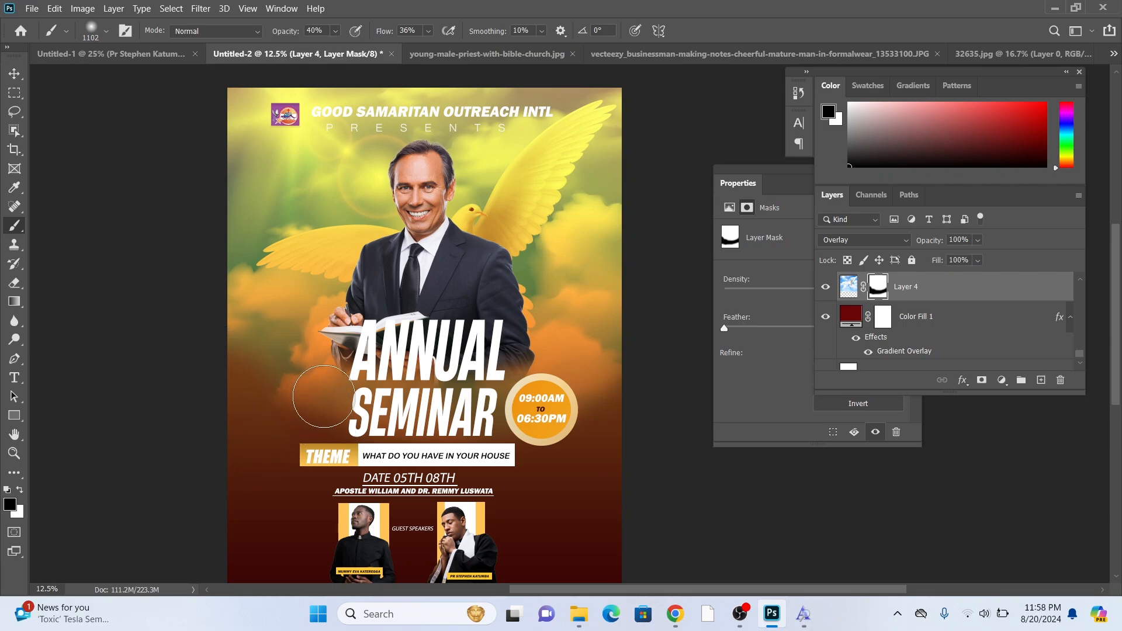
{"action": "mouse_move", "coordinate": [249, 360]}
{"action": "left_mouse_down"}
{"action": "mouse_move", "coordinate": [296, 370]}
{"action": "mouse_move", "coordinate": [238, 368]}
{"action": "mouse_move", "coordinate": [261, 392]}
{"action": "mouse_move", "coordinate": [335, 412]}
{"action": "left_mouse_up"}
{"action": "mouse_move", "coordinate": [595, 386]}
{"action": "left_mouse_down"}
{"action": "mouse_move", "coordinate": [572, 371]}
{"action": "mouse_move", "coordinate": [523, 379]}
{"action": "left_mouse_up"}
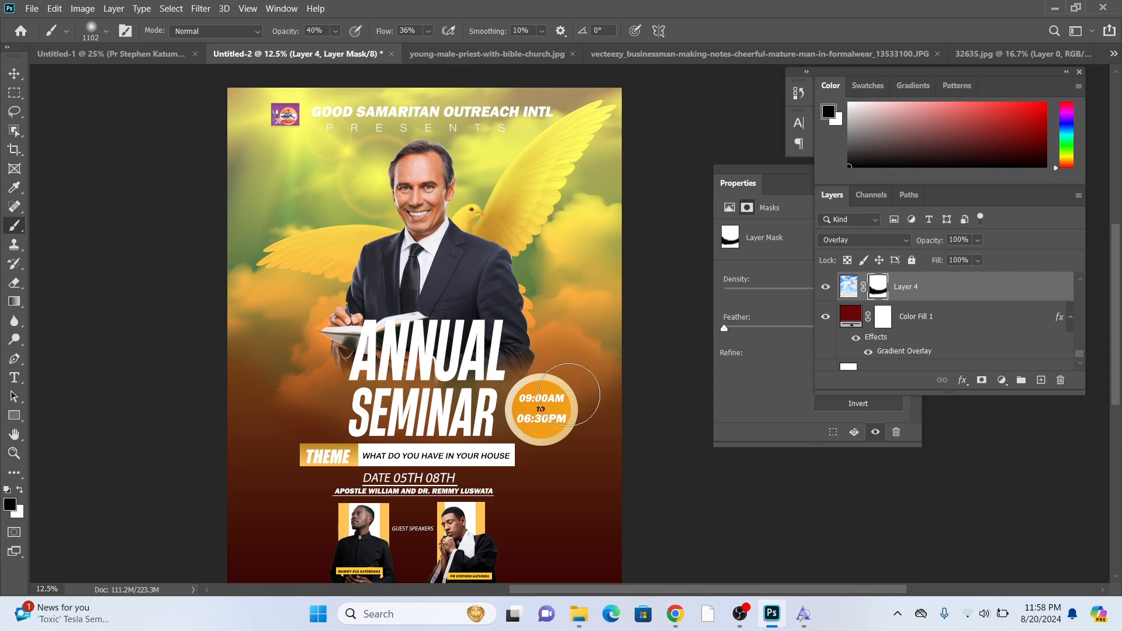
{"action": "mouse_move", "coordinate": [243, 360]}
{"action": "left_mouse_down"}
{"action": "mouse_move", "coordinate": [234, 300]}
{"action": "mouse_move", "coordinate": [275, 350]}
{"action": "mouse_move", "coordinate": [261, 349]}
{"action": "mouse_move", "coordinate": [254, 368]}
{"action": "mouse_move", "coordinate": [287, 430]}
{"action": "mouse_move", "coordinate": [296, 304]}
{"action": "mouse_move", "coordinate": [240, 391]}
{"action": "left_mouse_up"}
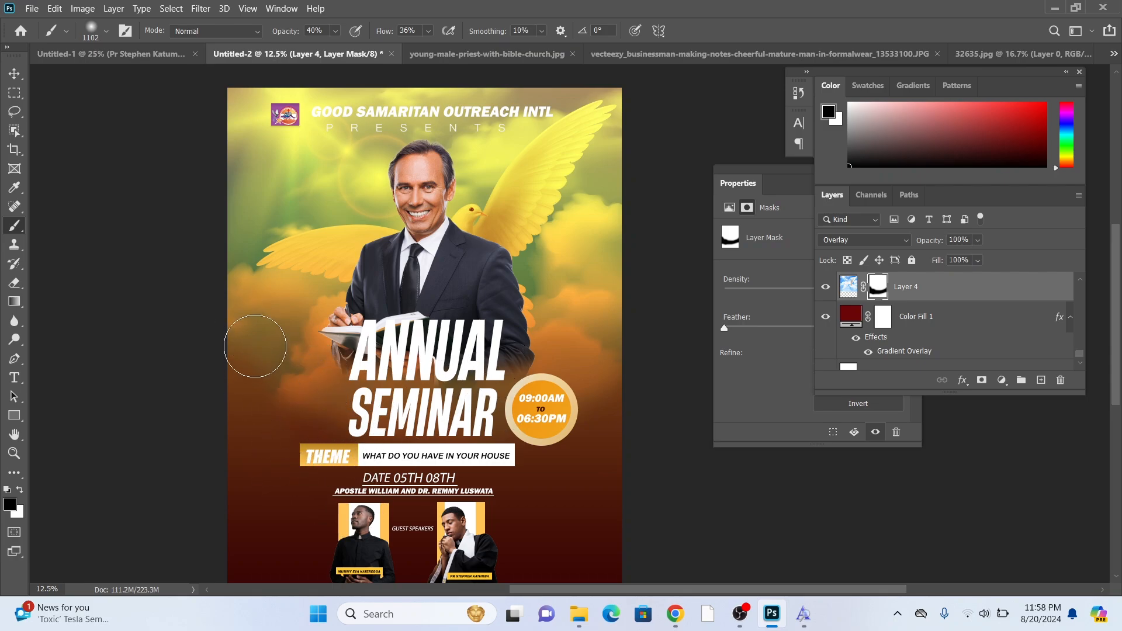
{"action": "mouse_move", "coordinate": [281, 347]}
{"action": "left_mouse_down"}
{"action": "mouse_move", "coordinate": [336, 467]}
{"action": "mouse_move", "coordinate": [209, 334]}
{"action": "left_mouse_up"}
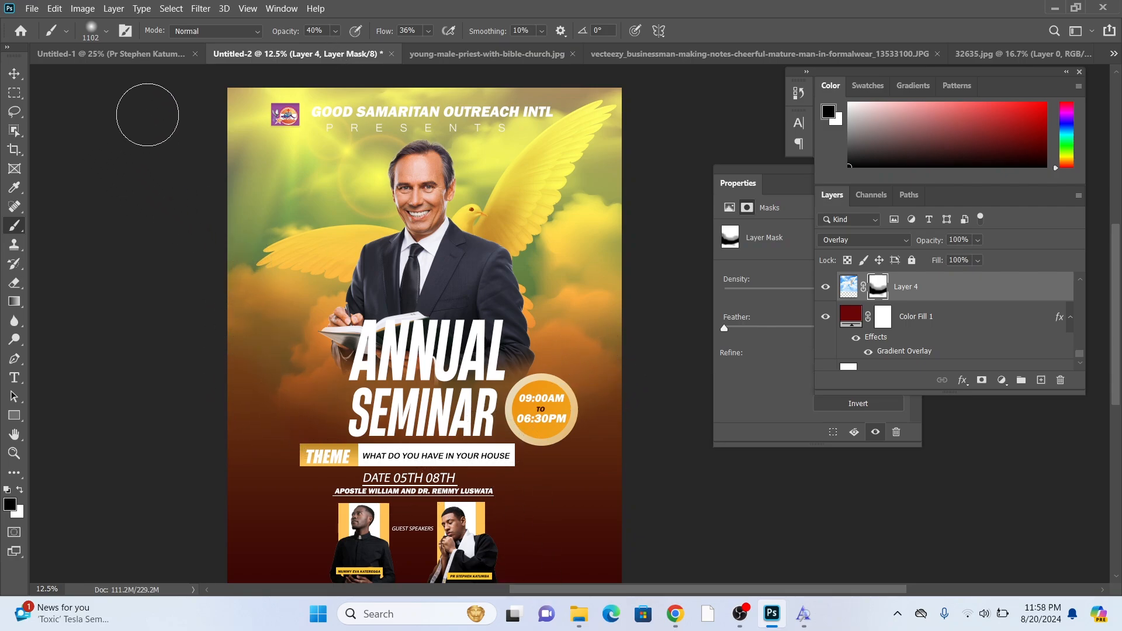
Nudge the GOOD SAMARITAN OUTREACH INTL heading slightly upward
{"action": "left_click", "coordinate": [14, 73]}
{"action": "scroll", "coordinate": [301, 163], "scroll_direction": "up", "scroll_amount": 1}
{"action": "left_click_drag", "start_coordinate": [384, 142], "coordinate": [382, 136]}
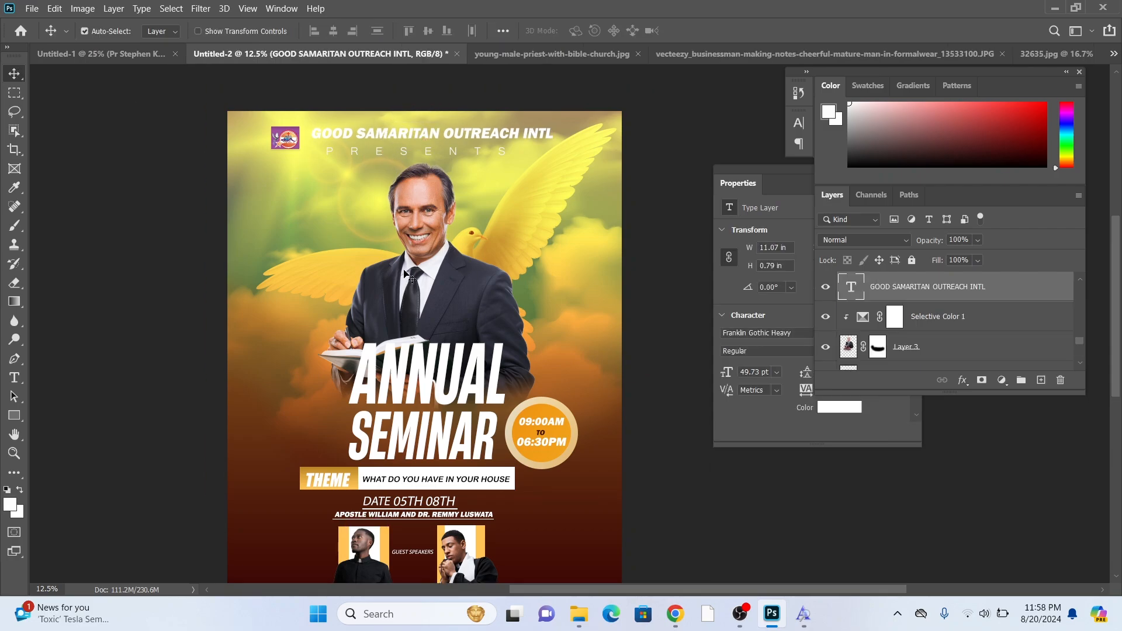
{"action": "scroll", "coordinate": [418, 274], "scroll_direction": "down", "scroll_amount": 2}
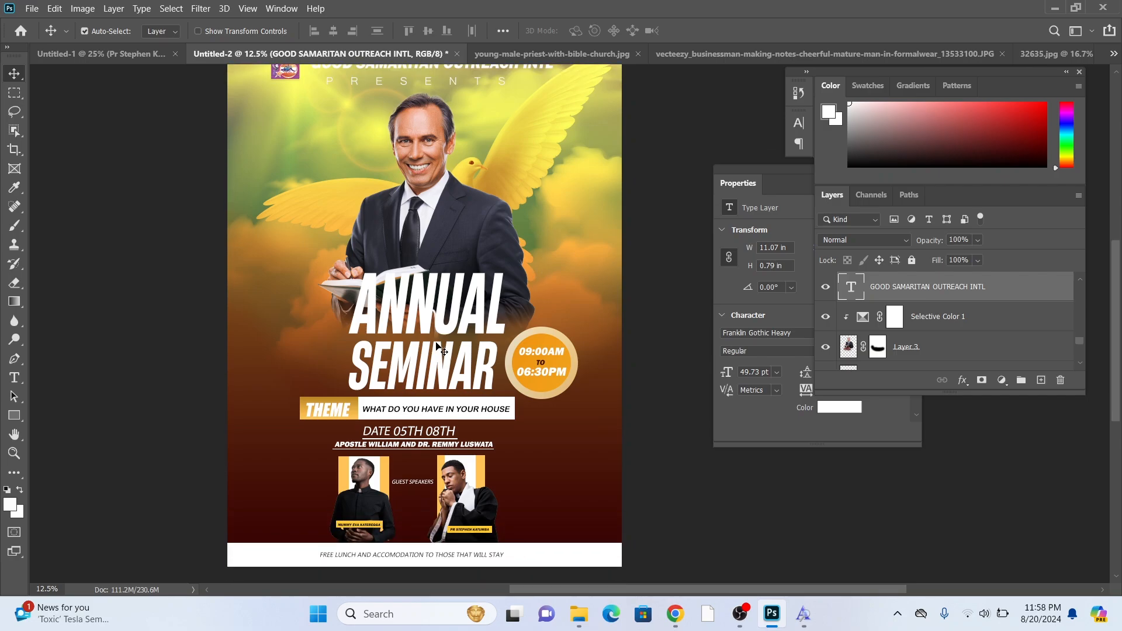
{"action": "scroll", "coordinate": [443, 351], "scroll_direction": "up", "scroll_amount": 1}
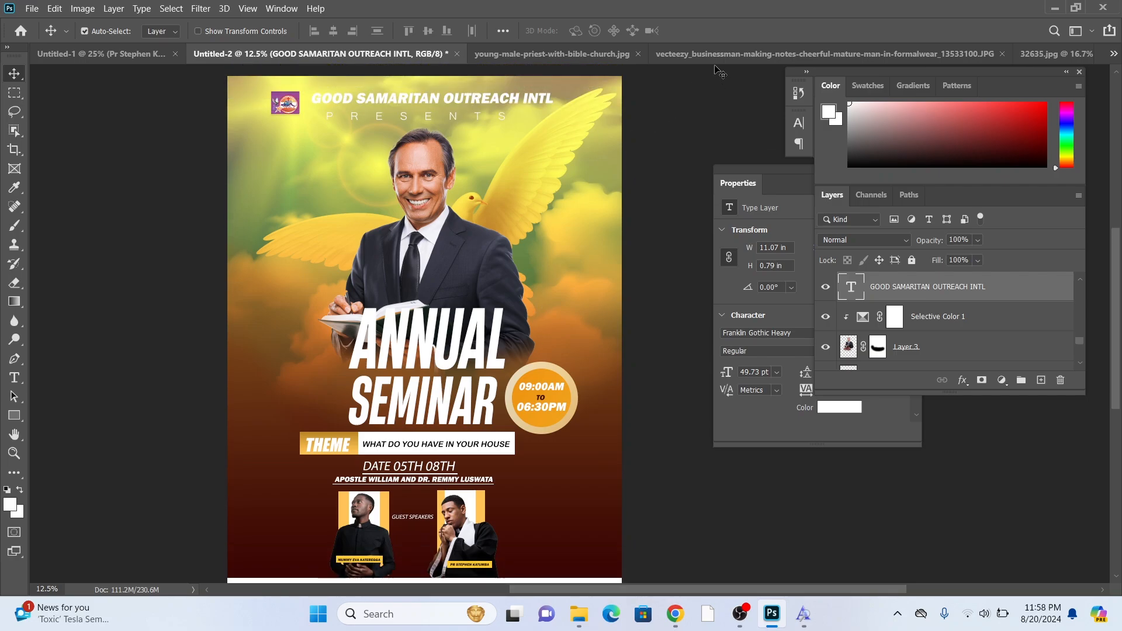
{"action": "scroll", "coordinate": [435, 212], "scroll_direction": "up", "scroll_amount": 2}
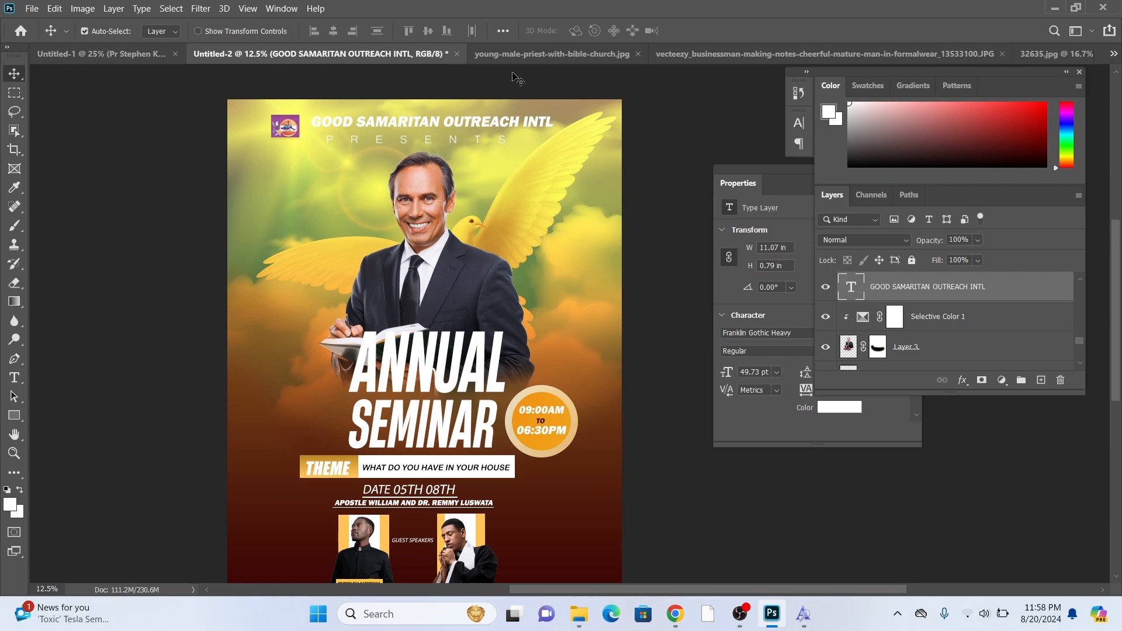
{"action": "left_click", "coordinate": [507, 55]}
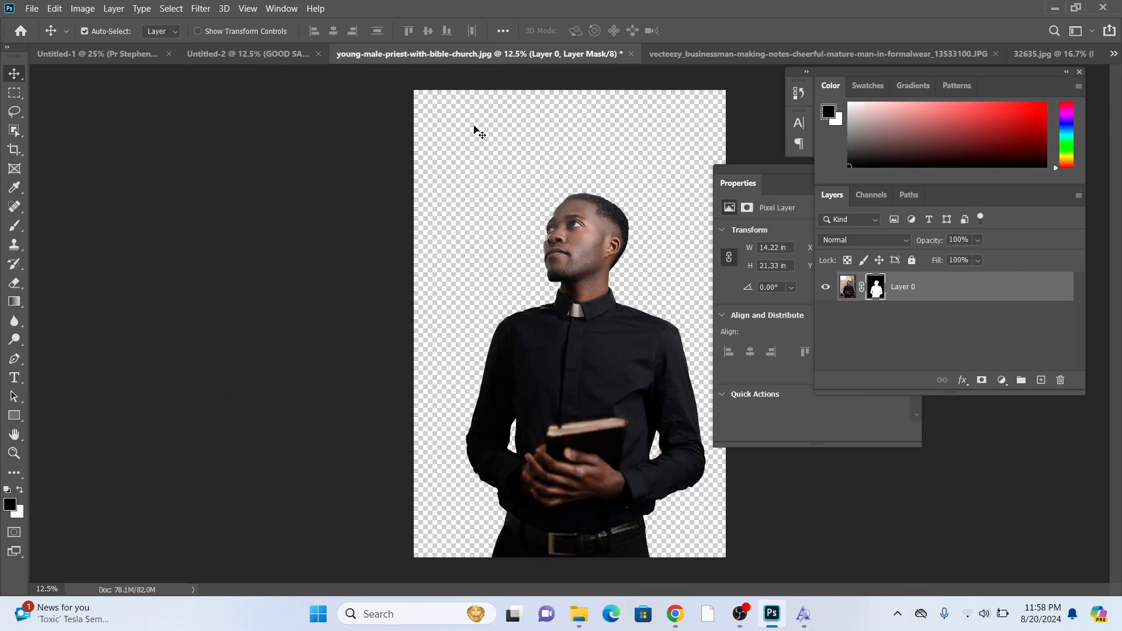
{"action": "left_click", "coordinate": [303, 56]}
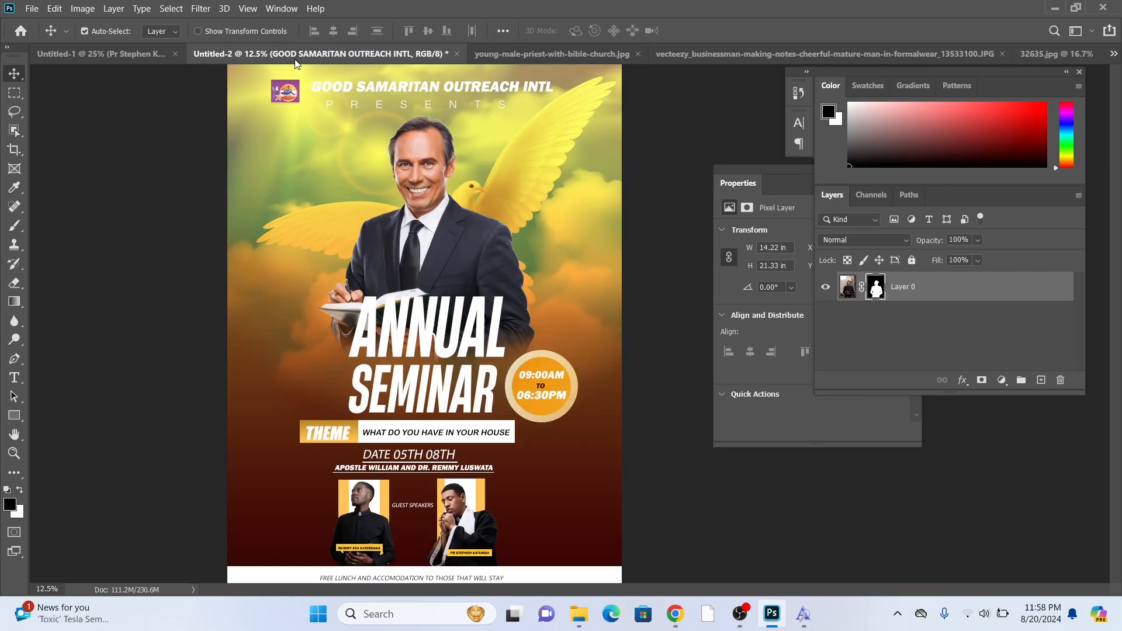
Draw a closed curved Pen tool shape, about 2484 px wide and 4201 px high, from the flyer's left edge to the speaker and THEME label
{"action": "left_click", "coordinate": [12, 362]}
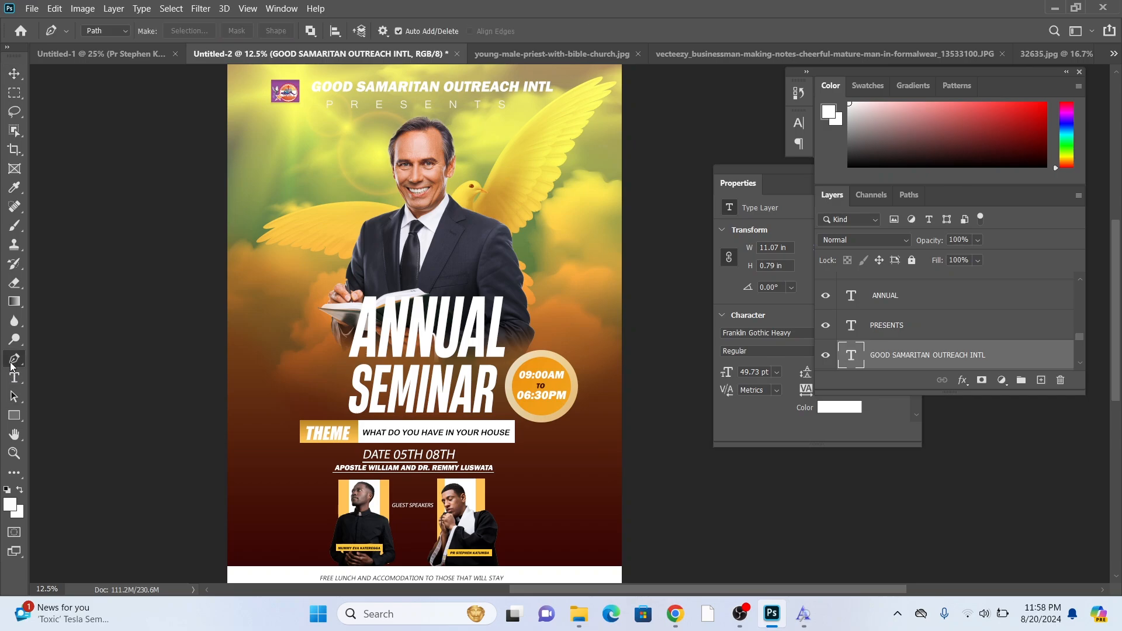
{"action": "left_click", "coordinate": [106, 31]}
{"action": "left_click", "coordinate": [104, 45]}
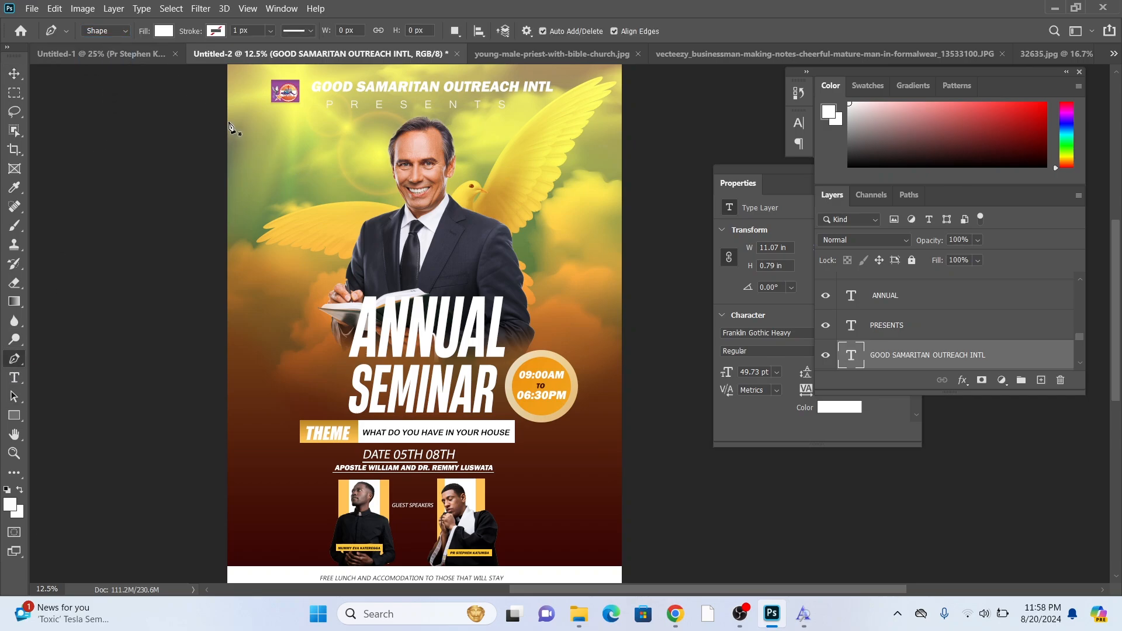
{"action": "left_click", "coordinate": [396, 246]}
{"action": "left_click", "coordinate": [390, 349]}
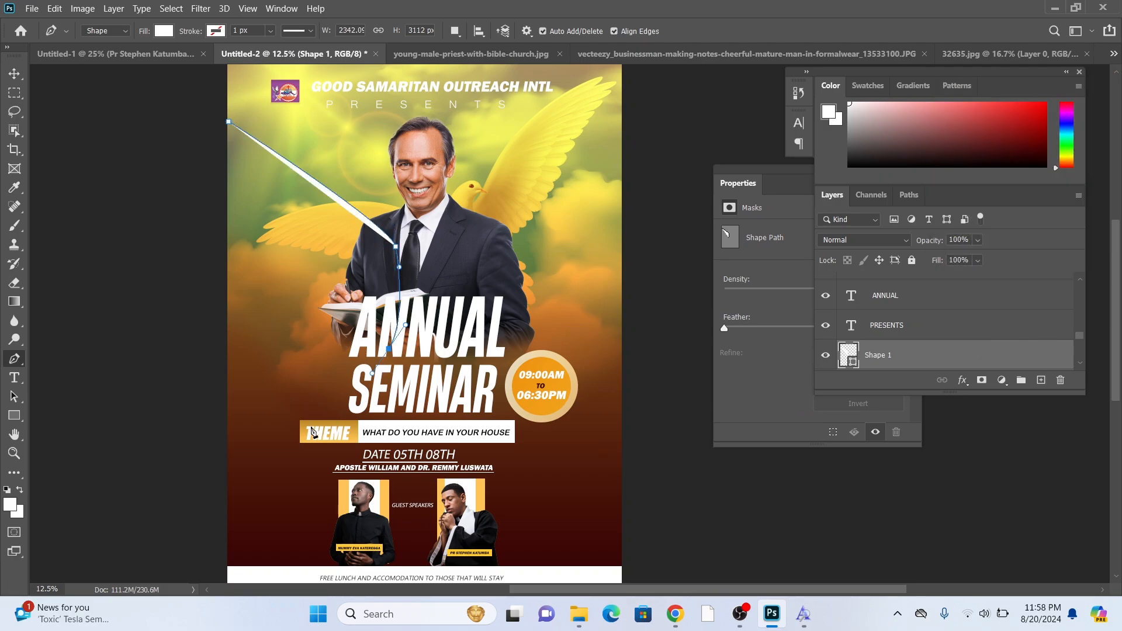
{"action": "left_click", "coordinate": [308, 429]}
{"action": "left_click", "coordinate": [246, 397]}
{"action": "left_click_drag", "start_coordinate": [220, 323], "coordinate": [214, 296]}
{"action": "left_click_drag", "start_coordinate": [226, 225], "coordinate": [230, 199]}
{"action": "left_click", "coordinate": [228, 123]}
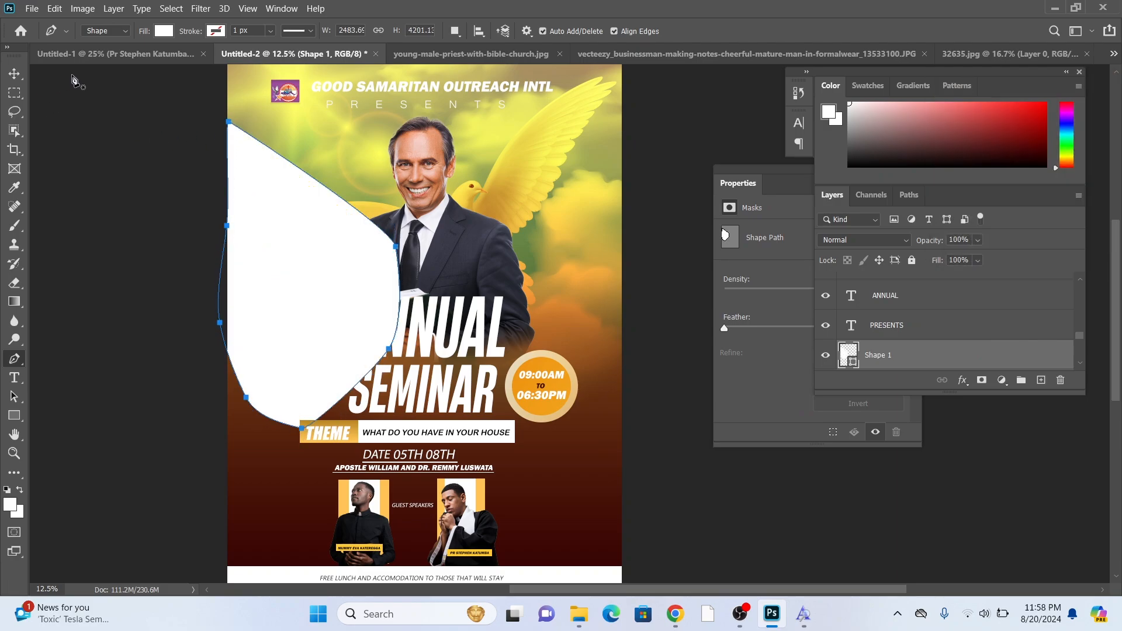
Remove the pen shape's fill and give it a solid black stroke of 15.60 px
{"action": "left_click", "coordinate": [164, 32]}
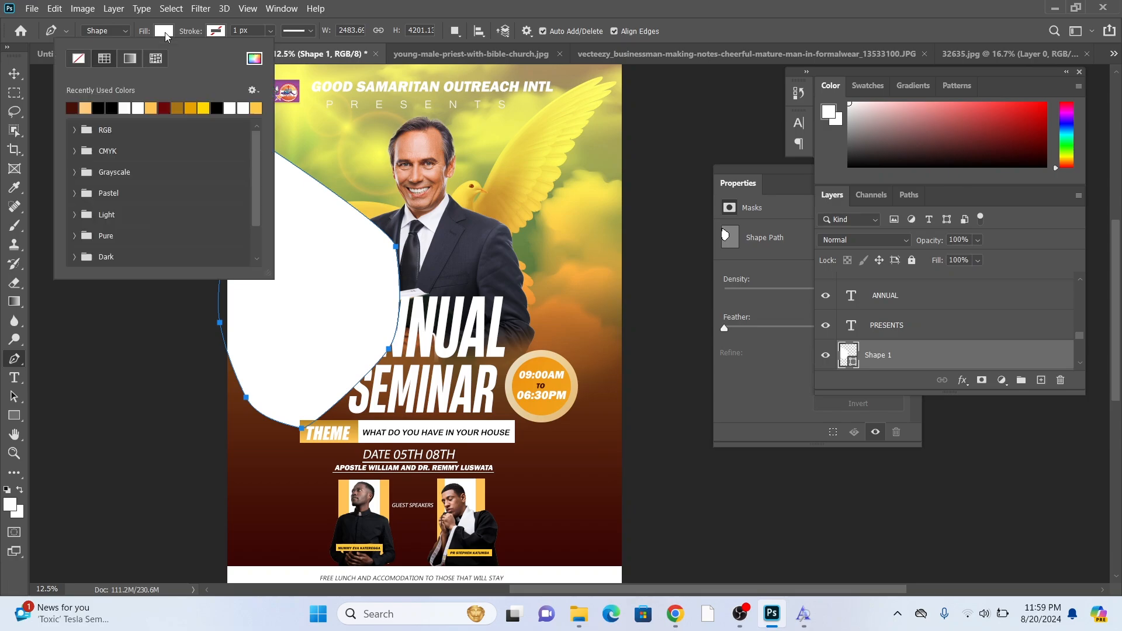
{"action": "left_click", "coordinate": [80, 61]}
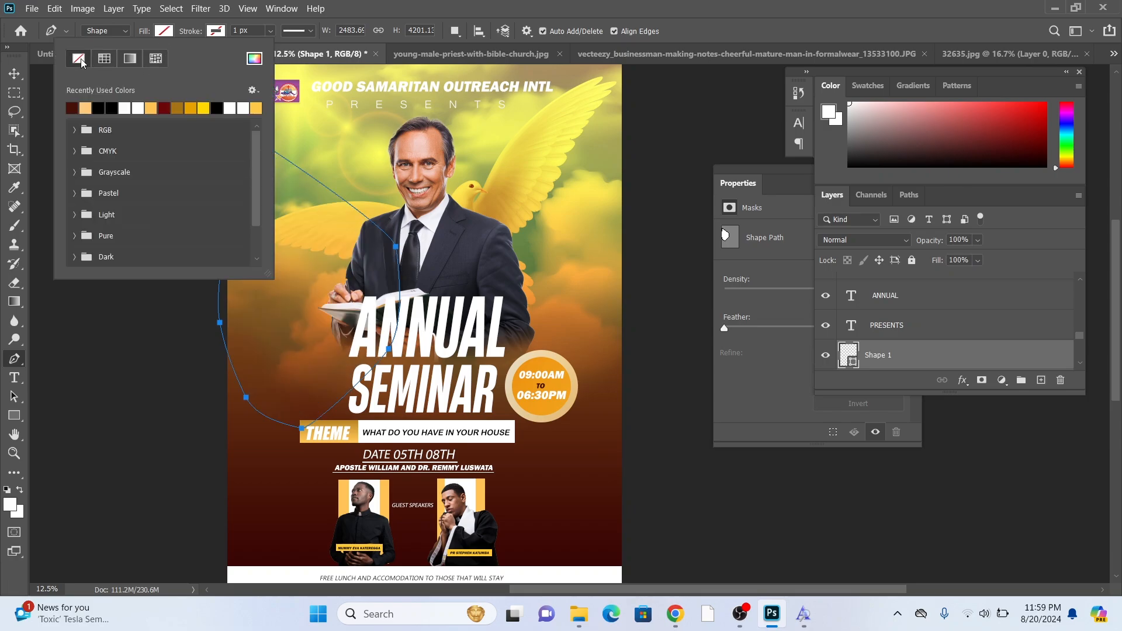
{"action": "left_click", "coordinate": [294, 33]}
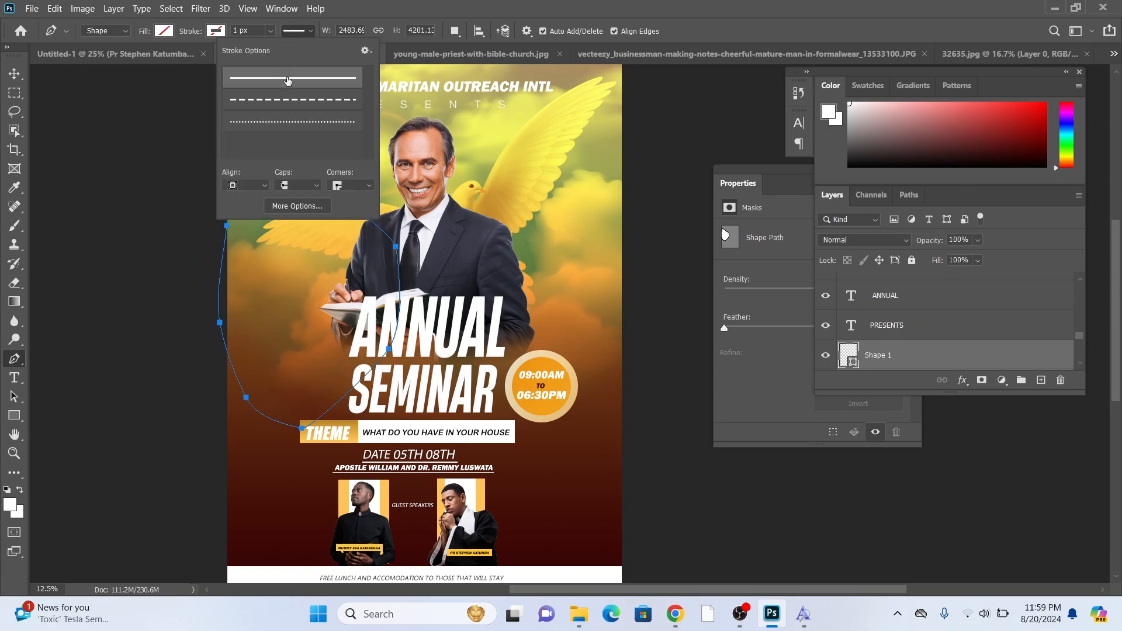
{"action": "left_click", "coordinate": [269, 34]}
{"action": "left_click_drag", "start_coordinate": [276, 48], "coordinate": [279, 49]}
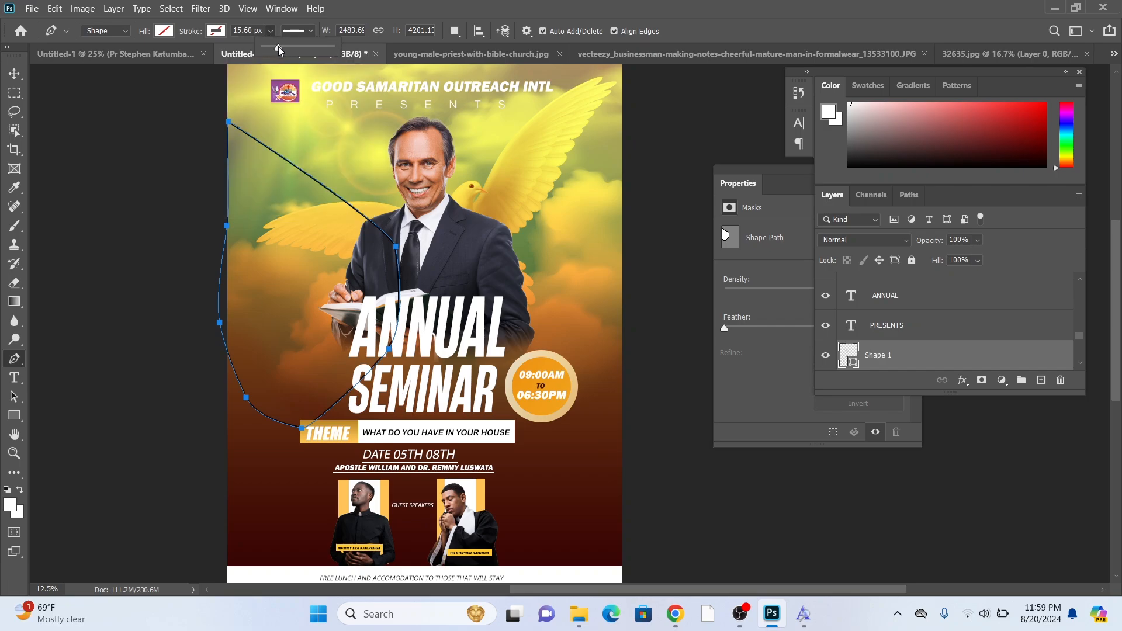
{"action": "left_click", "coordinate": [14, 73]}
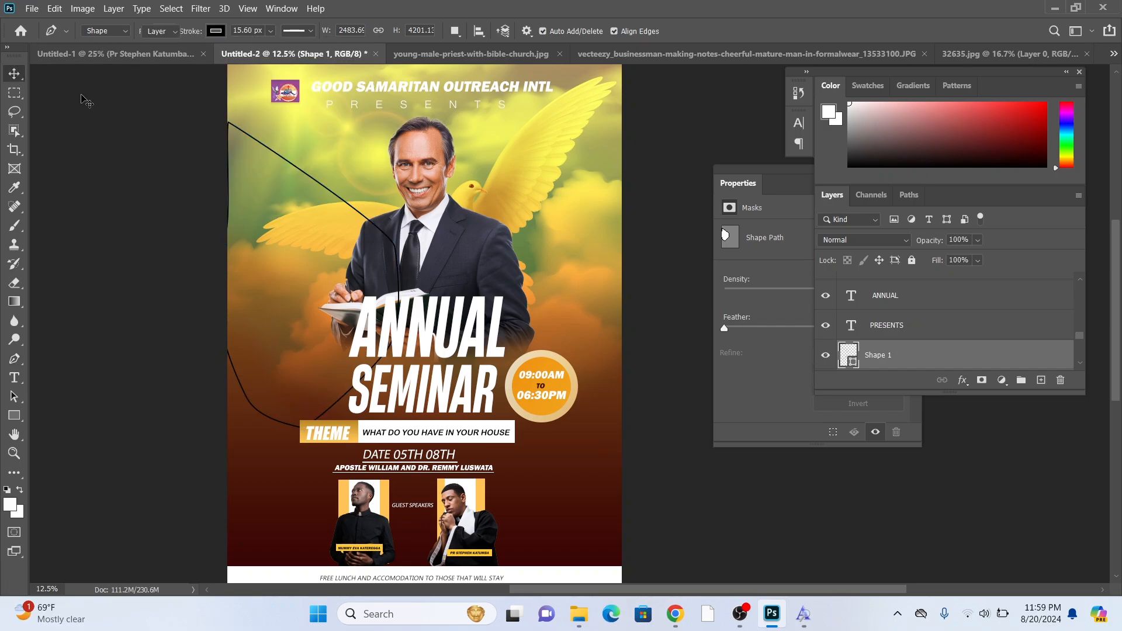
{"action": "left_click", "coordinate": [272, 153]}
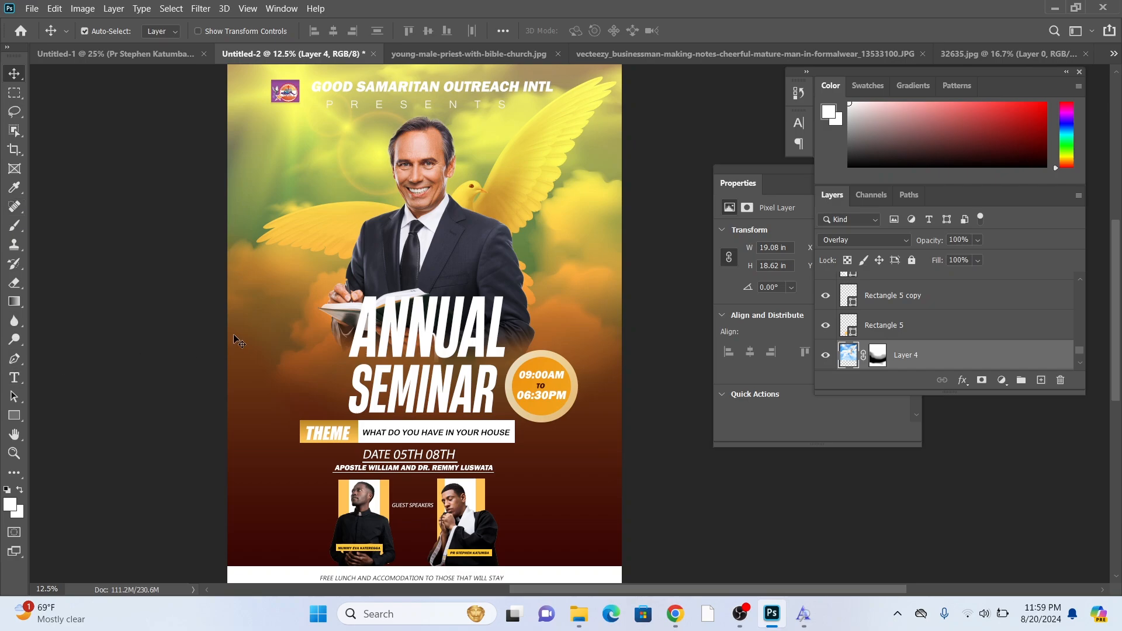
Nudge the ANNUAL title text slightly left above SEMINAR
{"action": "scroll", "coordinate": [223, 321], "scroll_direction": "down", "scroll_amount": 2}
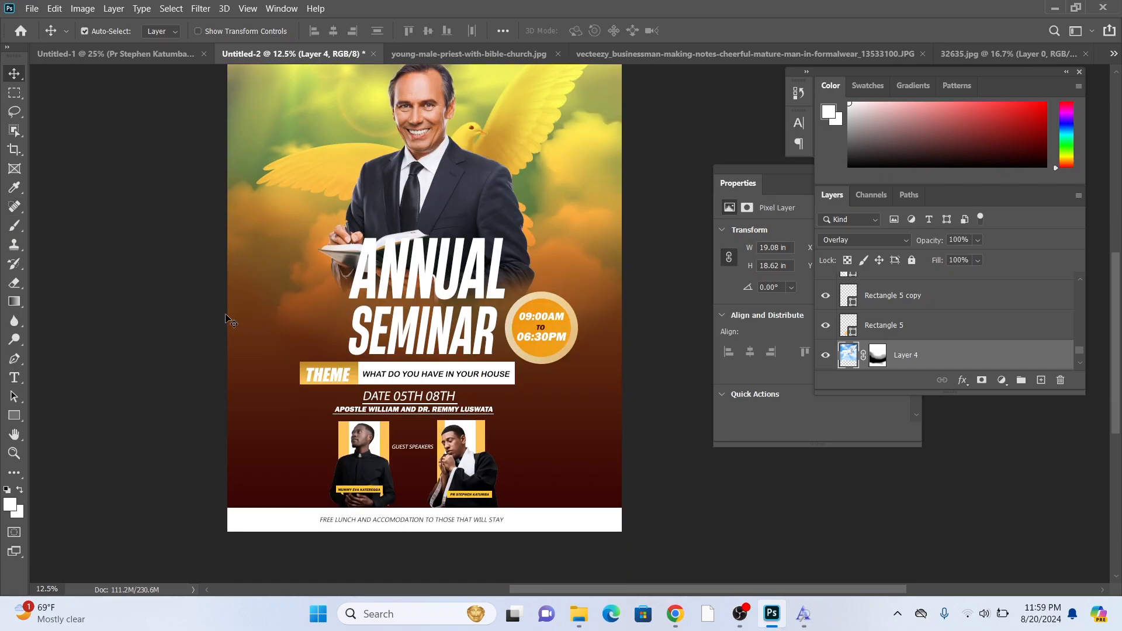
{"action": "scroll", "coordinate": [224, 322], "scroll_direction": "up", "scroll_amount": 1}
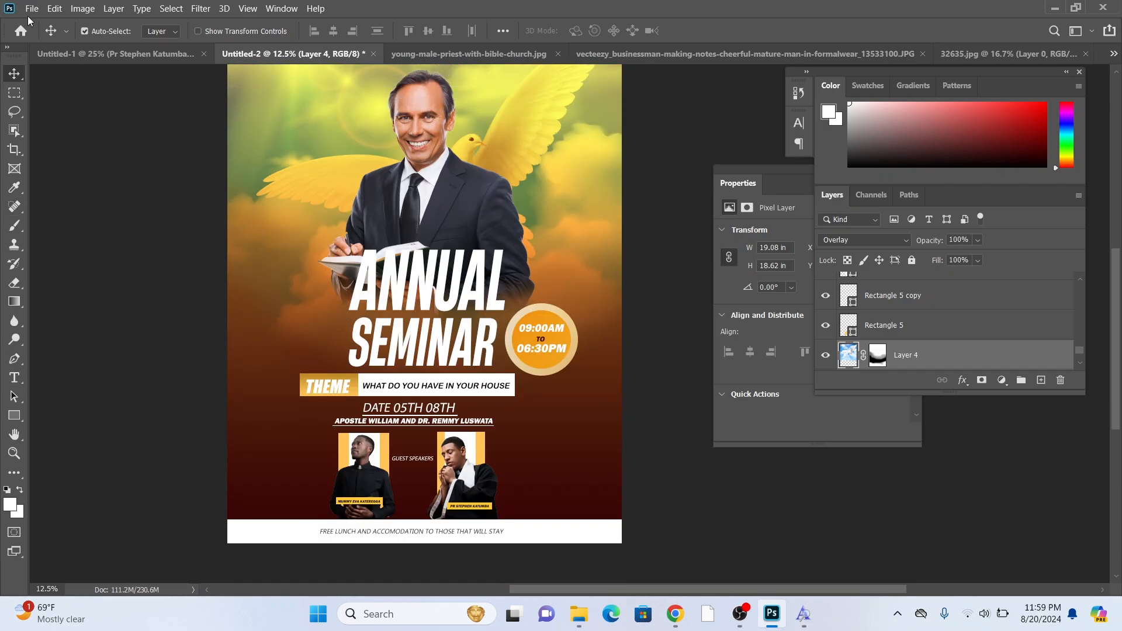
{"action": "left_click", "coordinate": [383, 308]}
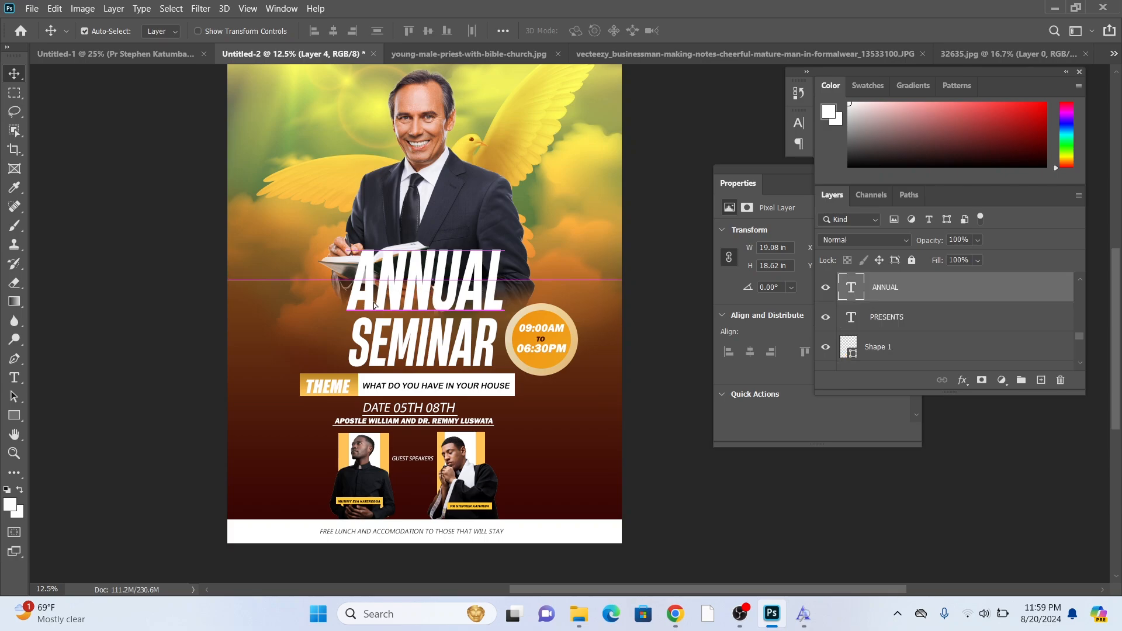
{"action": "scroll", "coordinate": [431, 252], "scroll_direction": "up", "scroll_amount": 2}
{"action": "scroll", "coordinate": [431, 253], "scroll_direction": "up", "scroll_amount": 1}
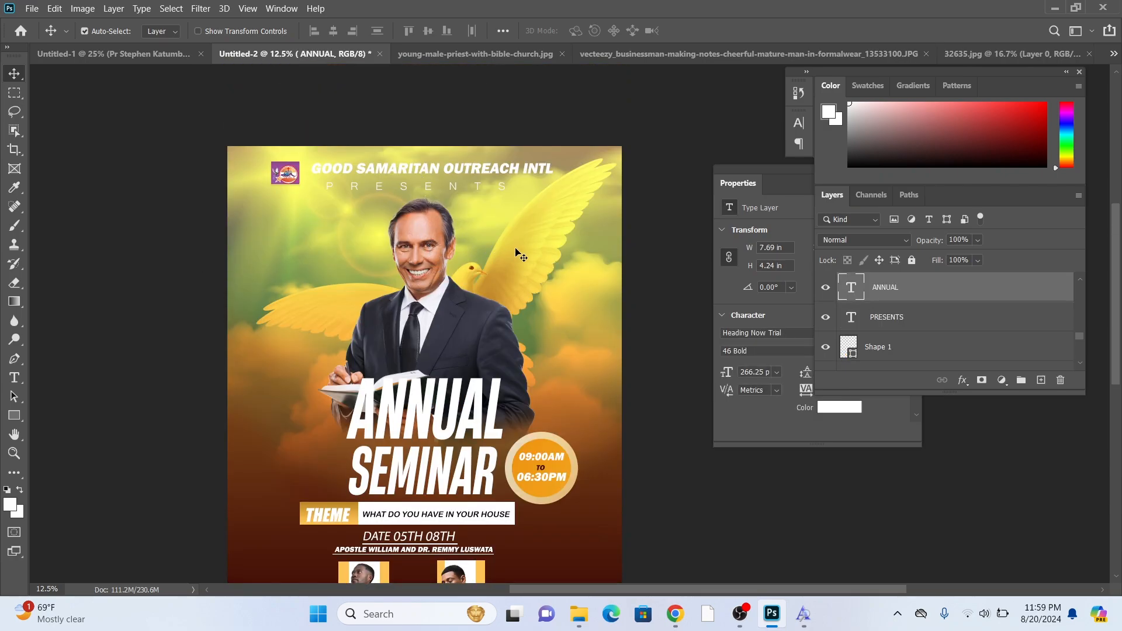
Lower the opacity of the dove image layer, Layer 4, to 55%
{"action": "left_click", "coordinate": [522, 312]}
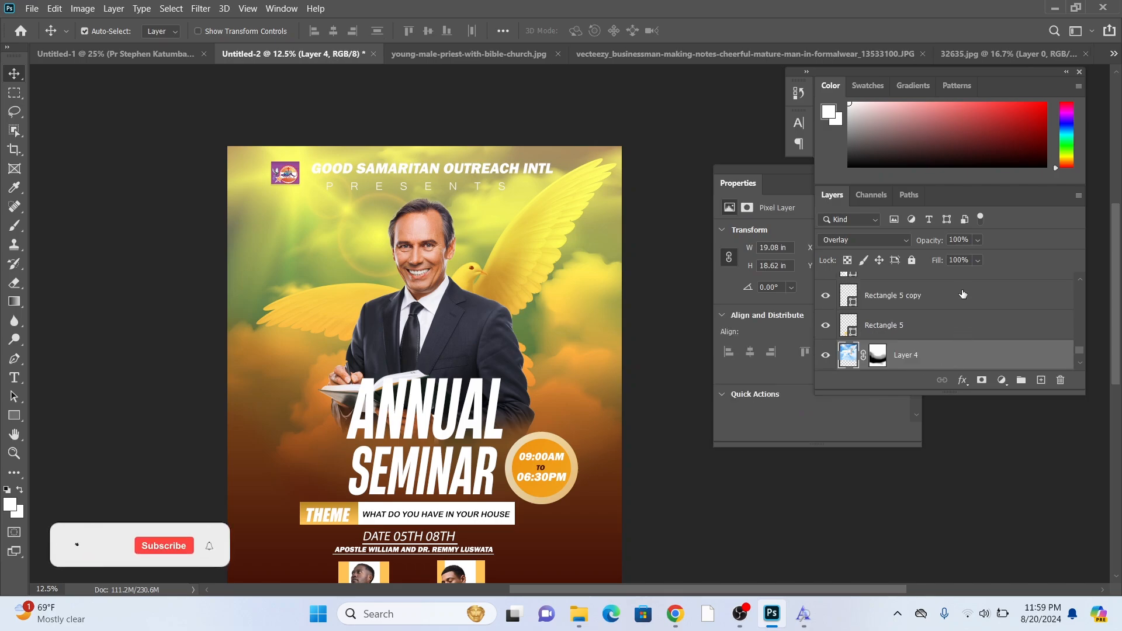
{"action": "left_click", "coordinate": [977, 240]}
{"action": "left_click_drag", "start_coordinate": [987, 257], "coordinate": [963, 258]}
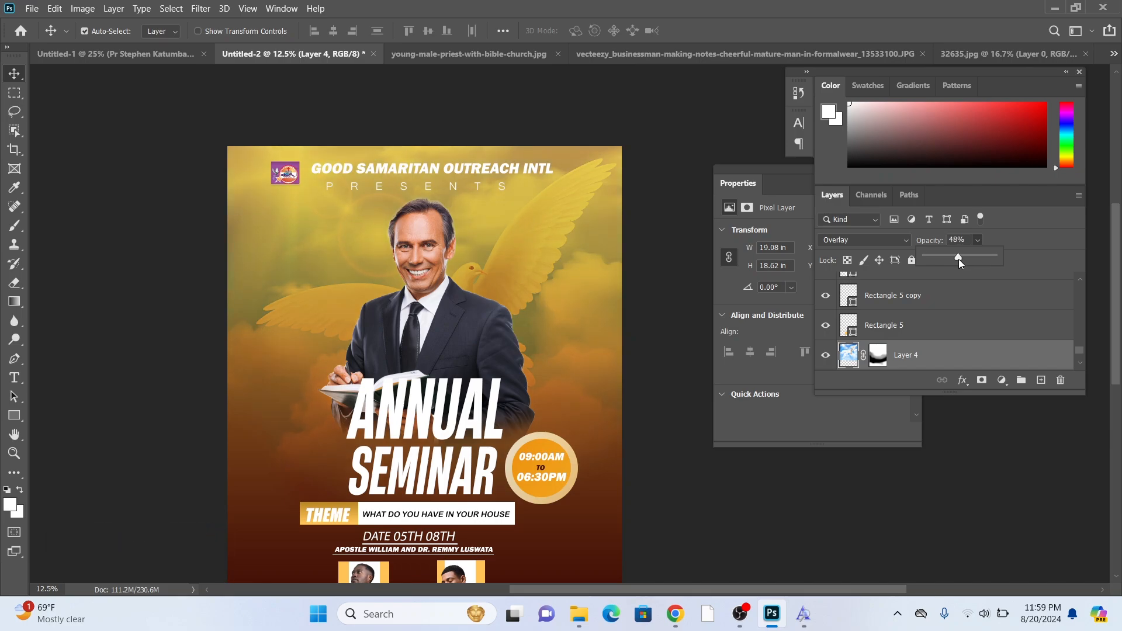
{"action": "left_click_drag", "start_coordinate": [957, 261], "coordinate": [961, 260]}
{"action": "scroll", "coordinate": [479, 301], "scroll_direction": "down", "scroll_amount": 5}
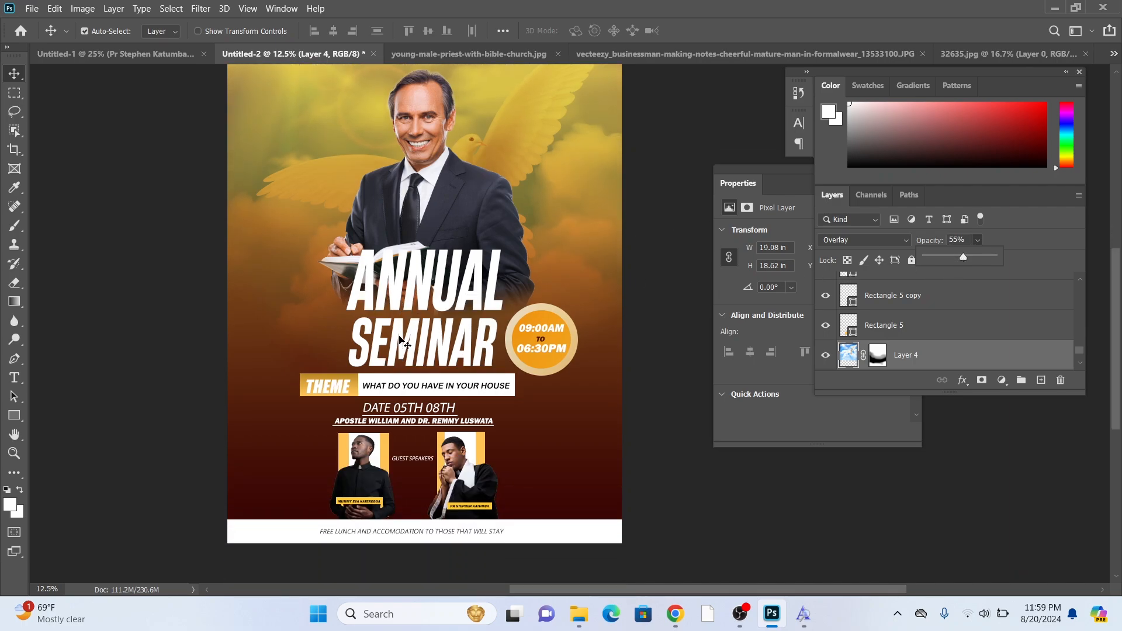
{"action": "scroll", "coordinate": [402, 341], "scroll_direction": "up", "scroll_amount": 4}
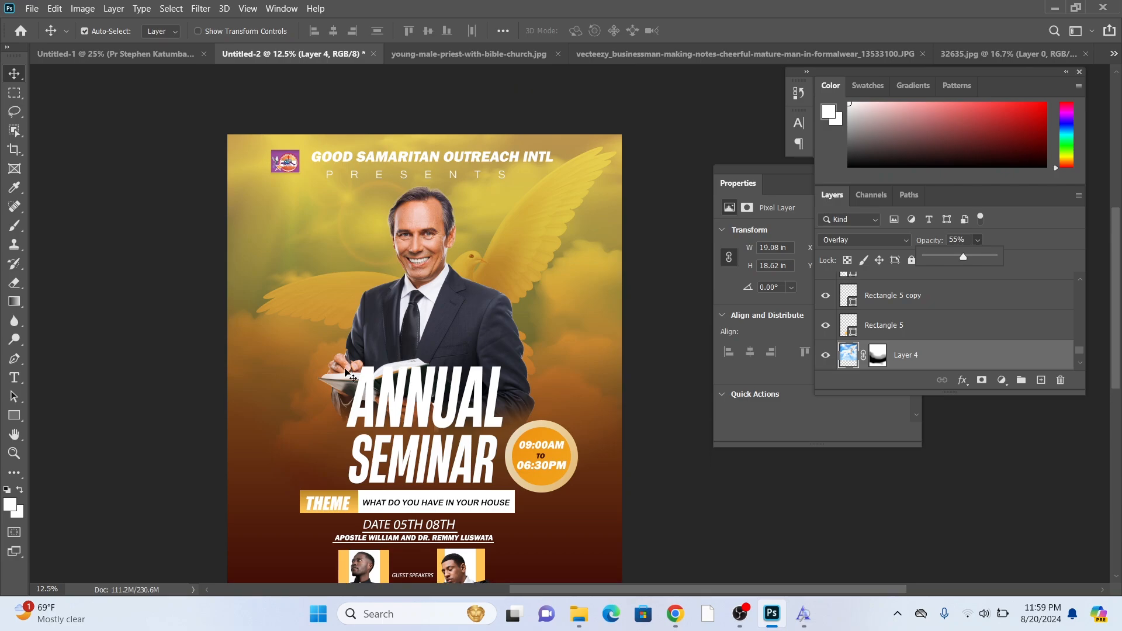
{"action": "scroll", "coordinate": [280, 393], "scroll_direction": "down", "scroll_amount": 2}
{"action": "scroll", "coordinate": [268, 399], "scroll_direction": "down", "scroll_amount": 2}
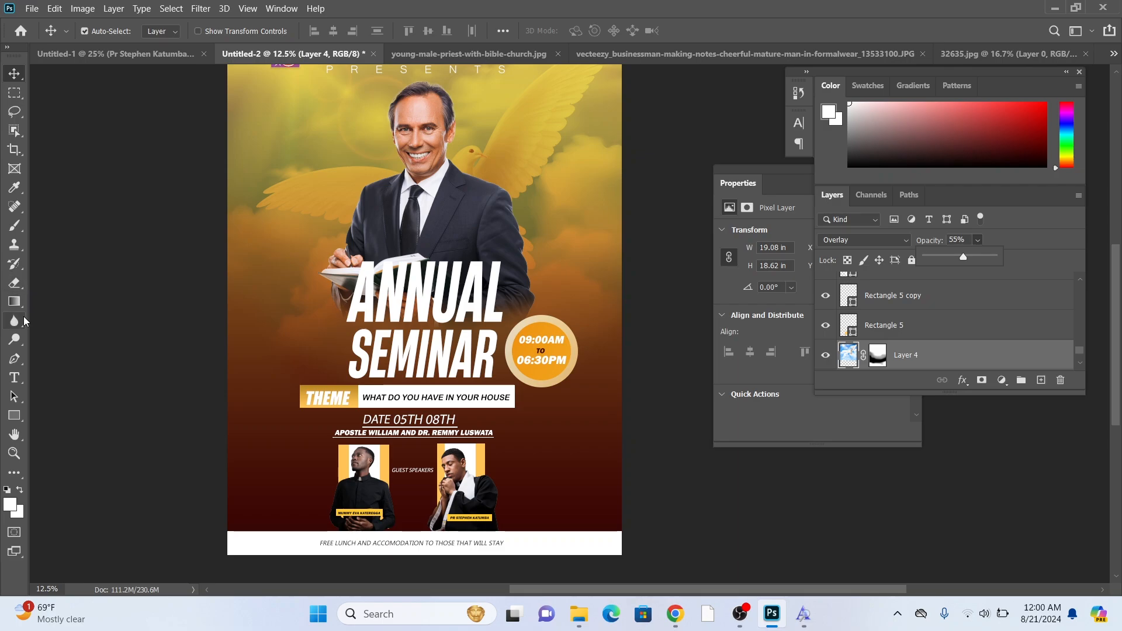
Start a new Pen tool shape directly above Layer 4, placing its first anchor just outside the flyer's upper left edge
{"action": "left_click", "coordinate": [14, 358]}
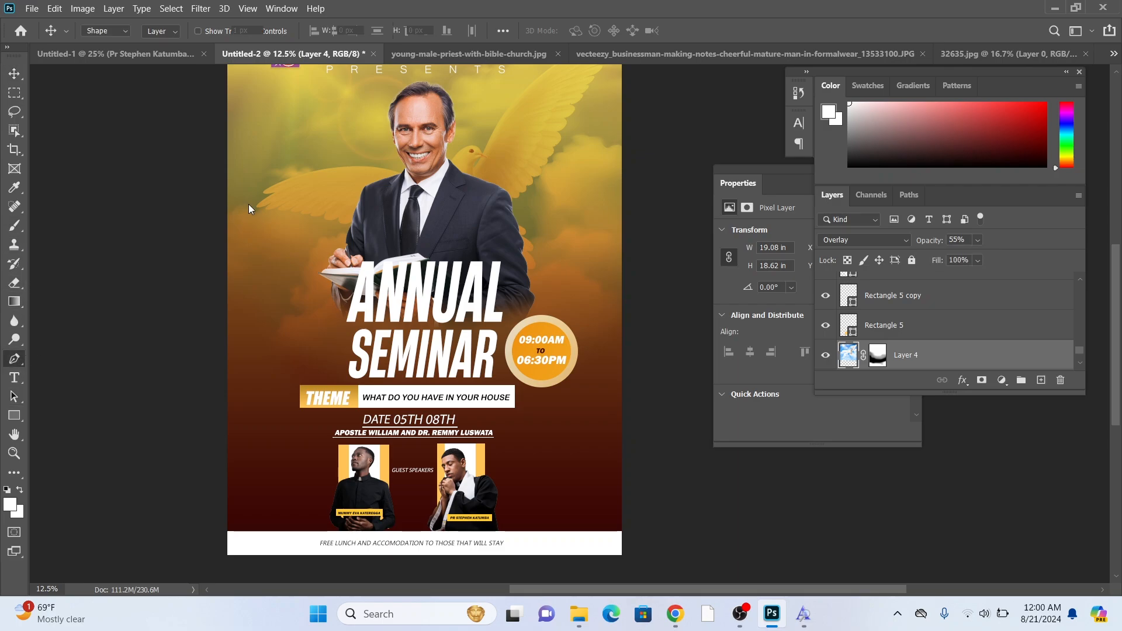
{"action": "left_click", "coordinate": [223, 116]}
{"action": "left_click_drag", "start_coordinate": [379, 316], "coordinate": [320, 397]}
{"action": "left_click", "coordinate": [193, 412]}
{"action": "left_click_drag", "start_coordinate": [169, 416], "coordinate": [83, 417]}
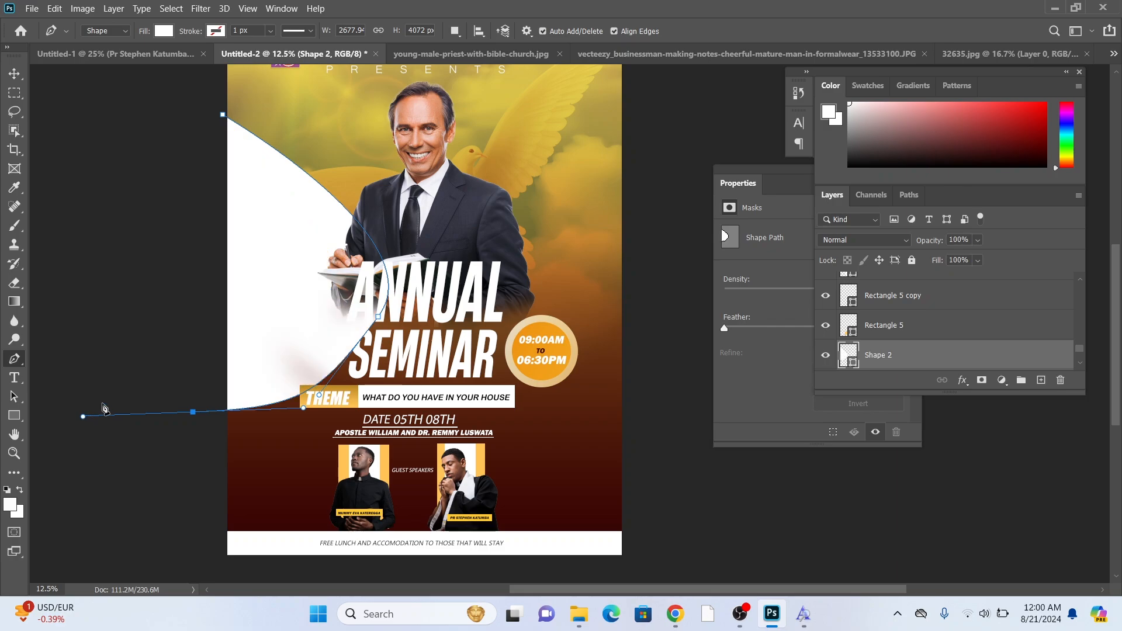
{"action": "key", "text": "ctrl+z"}
{"action": "key", "text": "ctrl+z"}
{"action": "key", "text": "ctrl+z"}
{"action": "key", "text": "ctrl+z"}
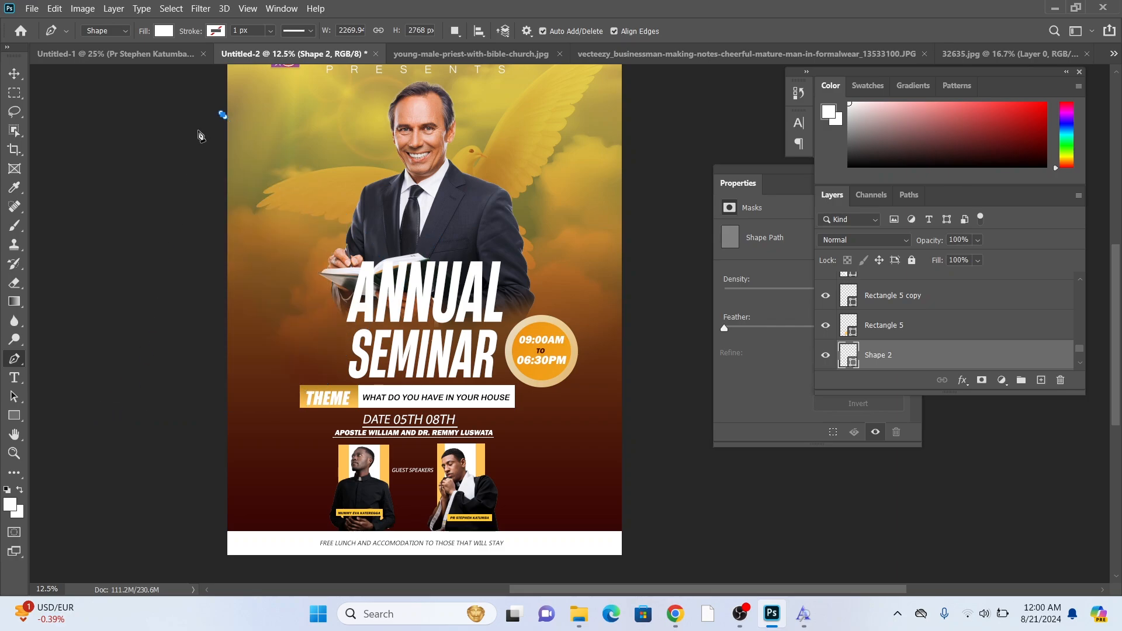
Complete a white curved shape about 2870 px wide and 3913 px high, bulging from the flyer's left edge behind the speaker and title
{"action": "left_click_drag", "start_coordinate": [388, 301], "coordinate": [330, 372]}
{"action": "mouse_move", "coordinate": [195, 399]}
{"action": "left_mouse_down"}
{"action": "mouse_move", "coordinate": [78, 391]}
{"action": "mouse_move", "coordinate": [54, 412]}
{"action": "mouse_move", "coordinate": [174, 390]}
{"action": "left_mouse_up"}
{"action": "left_click", "coordinate": [215, 115]}
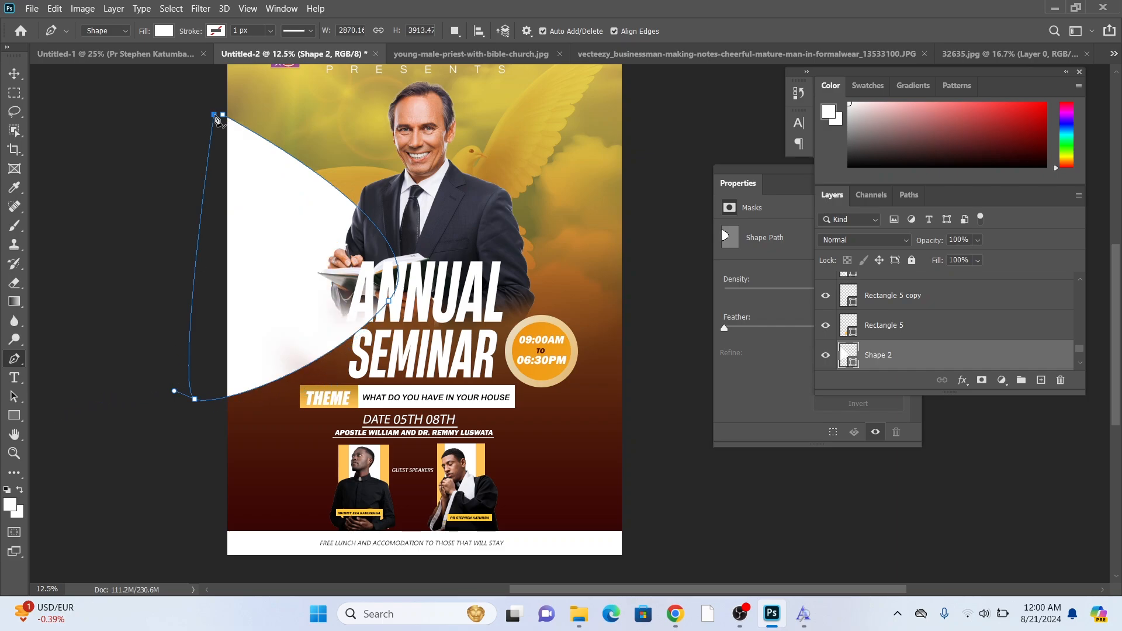
Try to remove the white fill from the newly drawn curved shape, Shape 2
{"action": "left_click", "coordinate": [164, 31]}
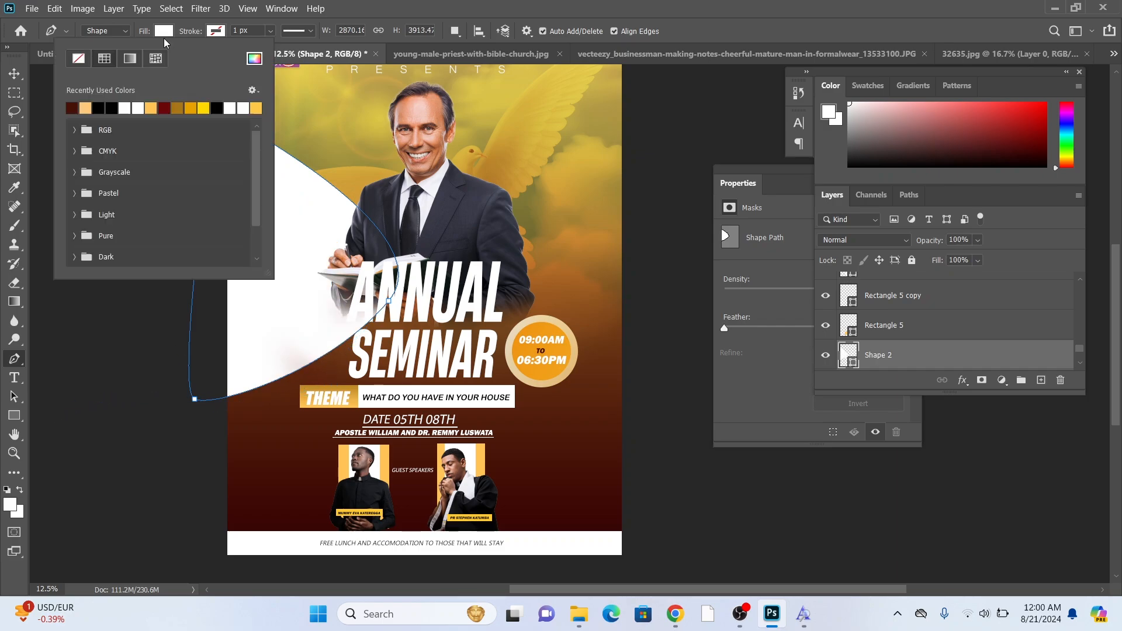
{"action": "left_click", "coordinate": [80, 61]}
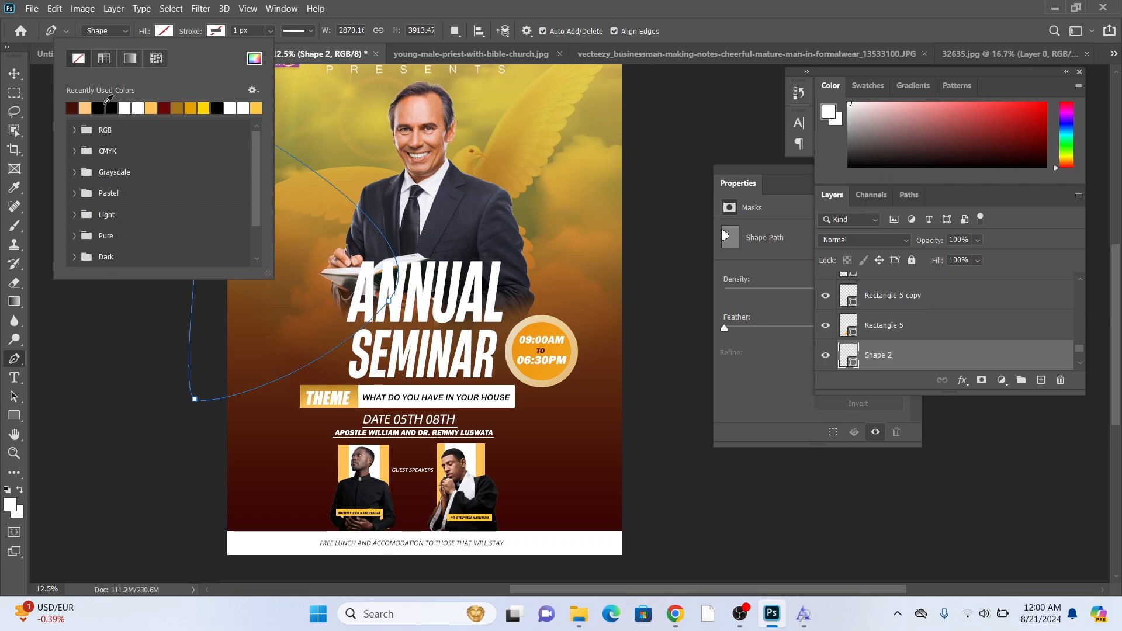
{"action": "left_click", "coordinate": [41, 84]}
{"action": "left_click", "coordinate": [40, 83]}
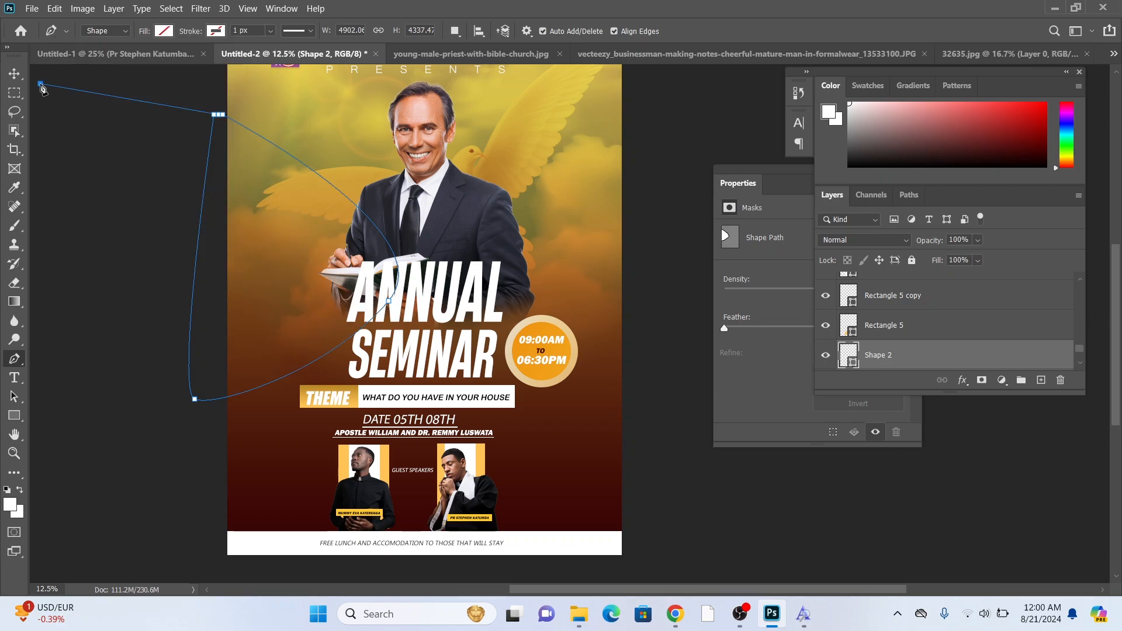
{"action": "left_click", "coordinate": [17, 73]}
{"action": "left_click", "coordinate": [217, 122]}
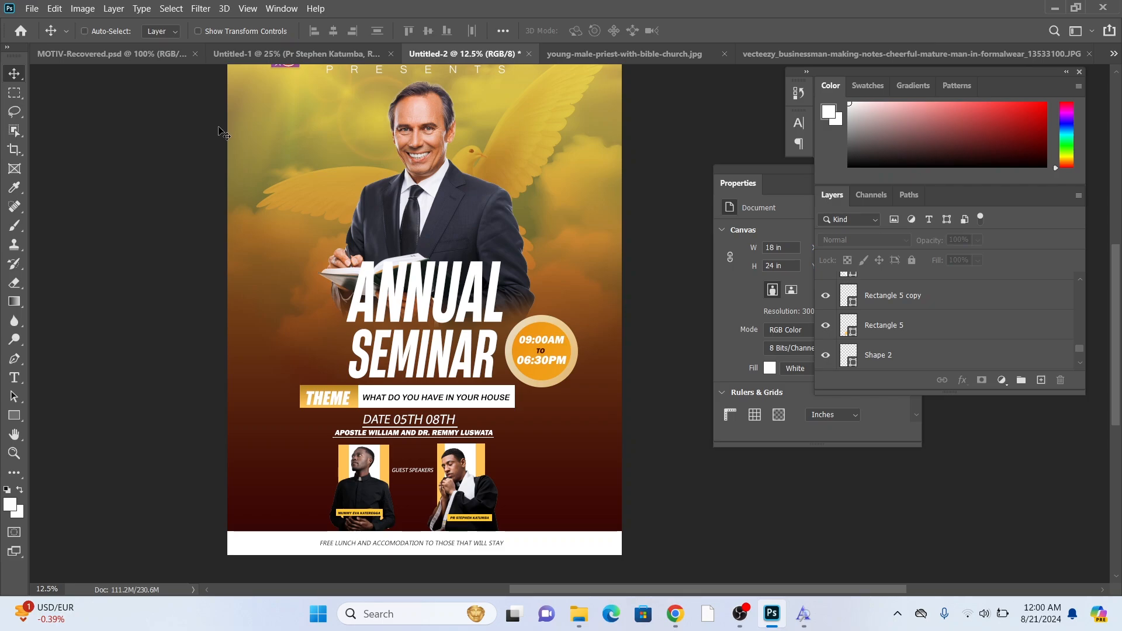
{"action": "key", "text": "ctrl+z"}
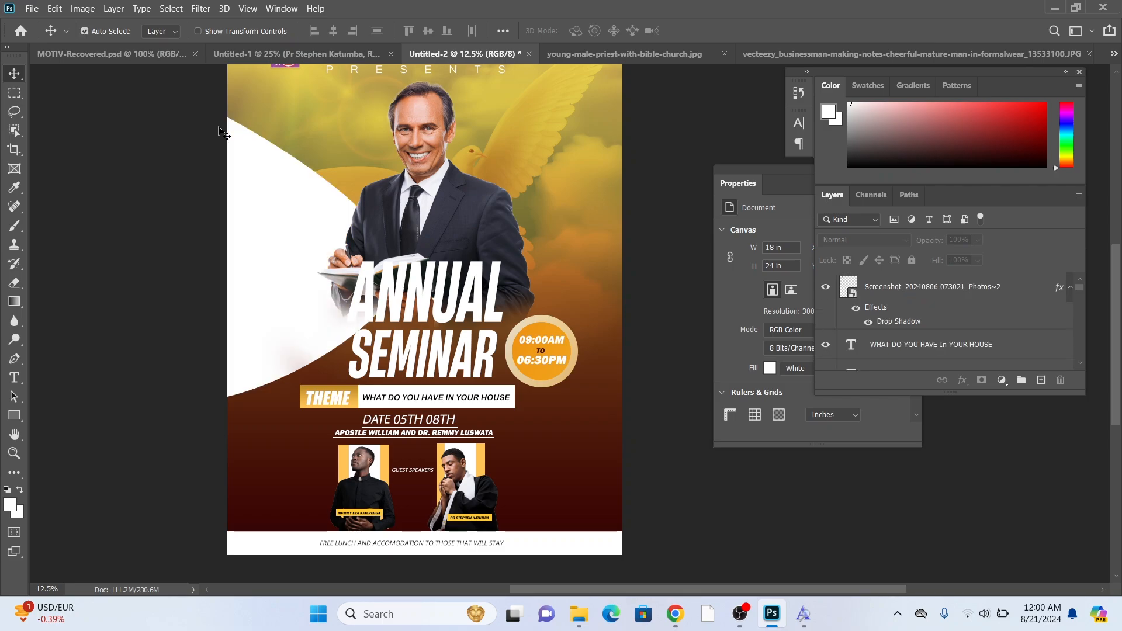
Apply a white stroke to the unfilled curved outline, Shape 1
{"action": "left_click", "coordinate": [277, 201]}
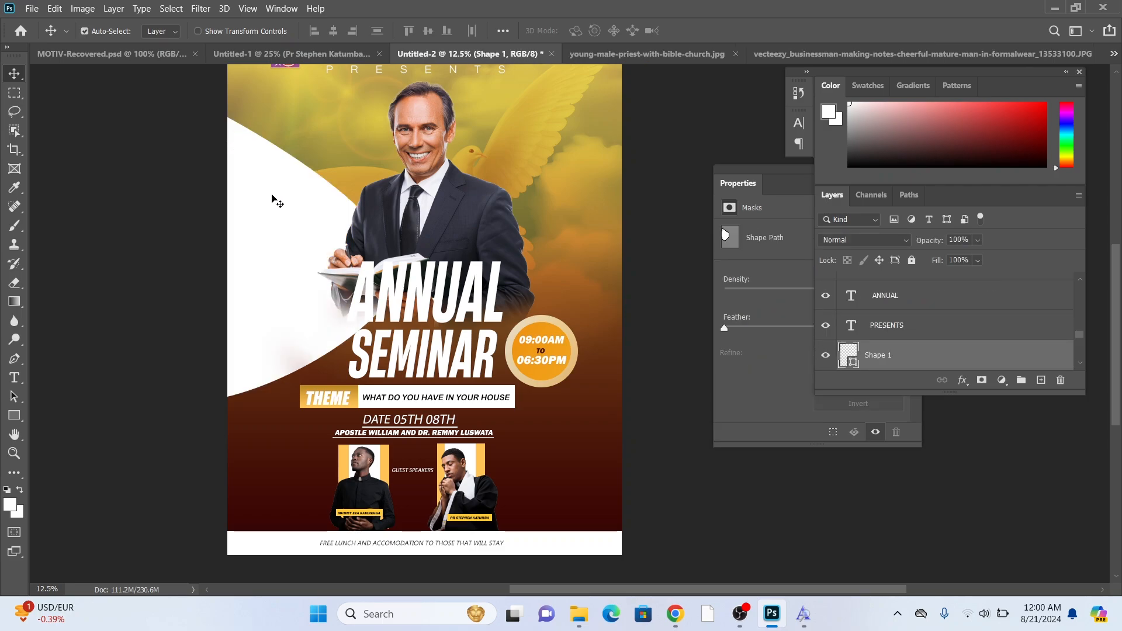
{"action": "left_click", "coordinate": [14, 414]}
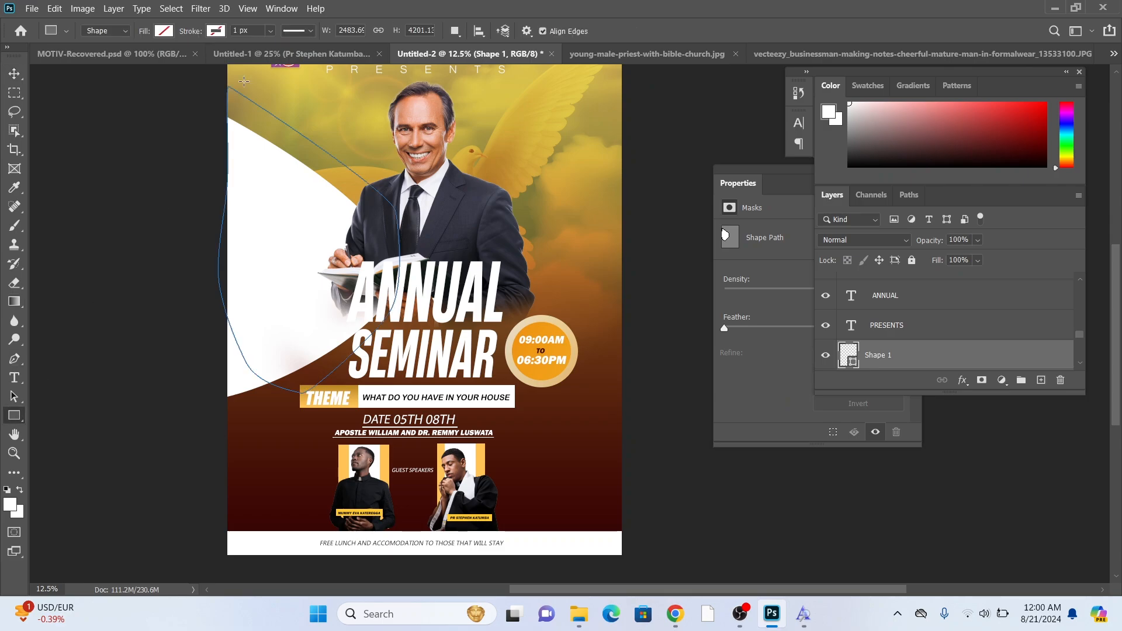
{"action": "left_click", "coordinate": [166, 32]}
{"action": "left_click", "coordinate": [321, 226]}
{"action": "left_click", "coordinate": [595, 232]}
{"action": "key", "text": "v"}
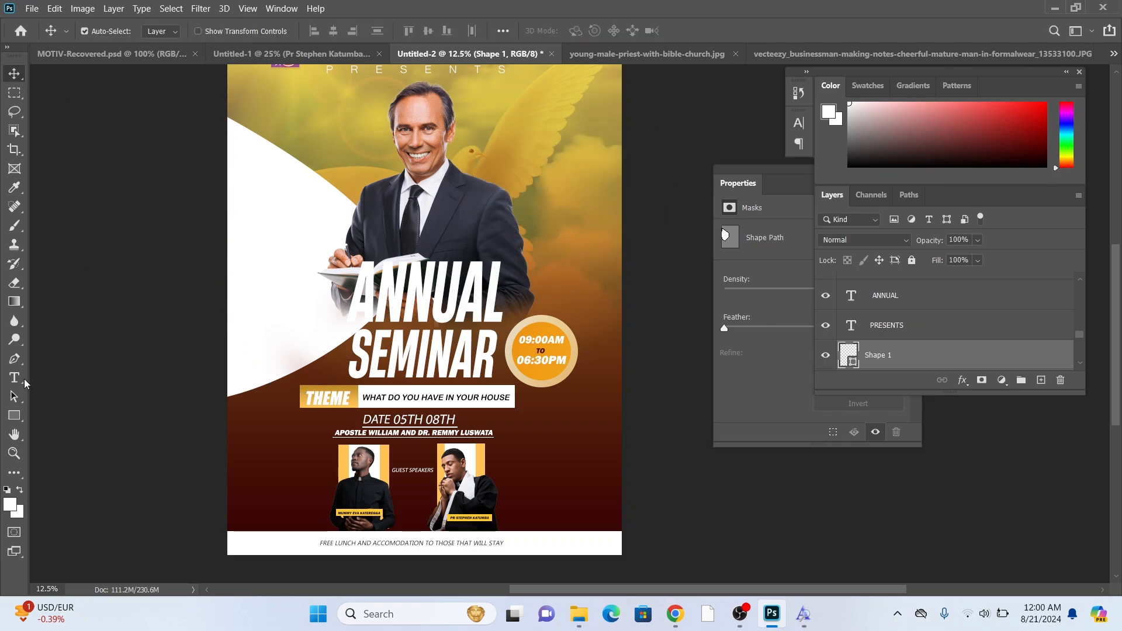
{"action": "left_click", "coordinate": [14, 415]}
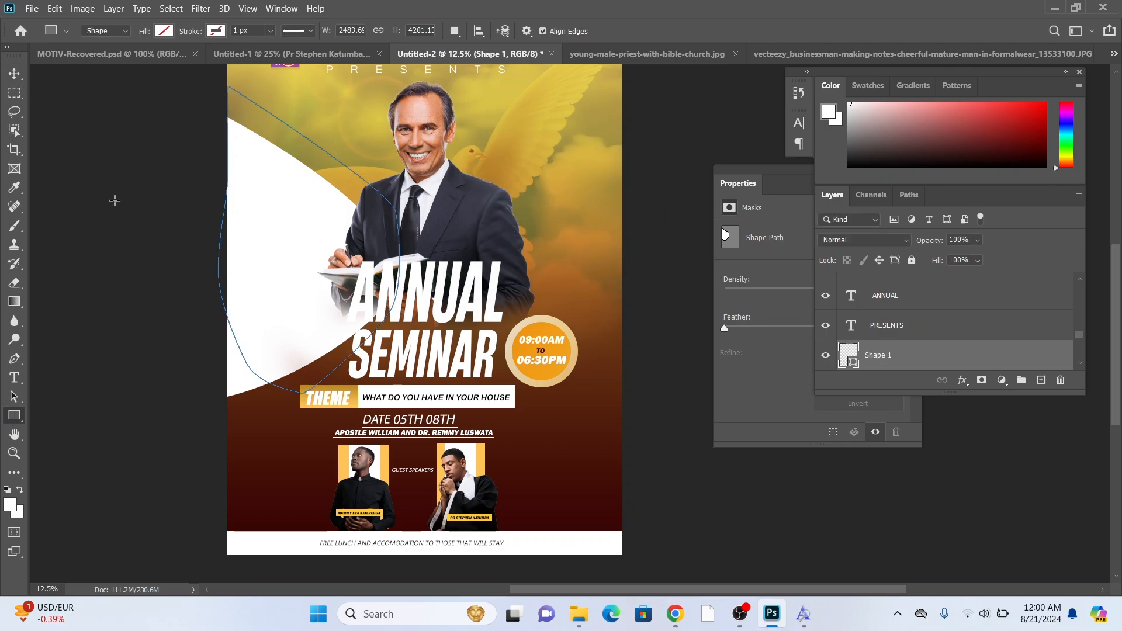
{"action": "left_click", "coordinate": [215, 32]}
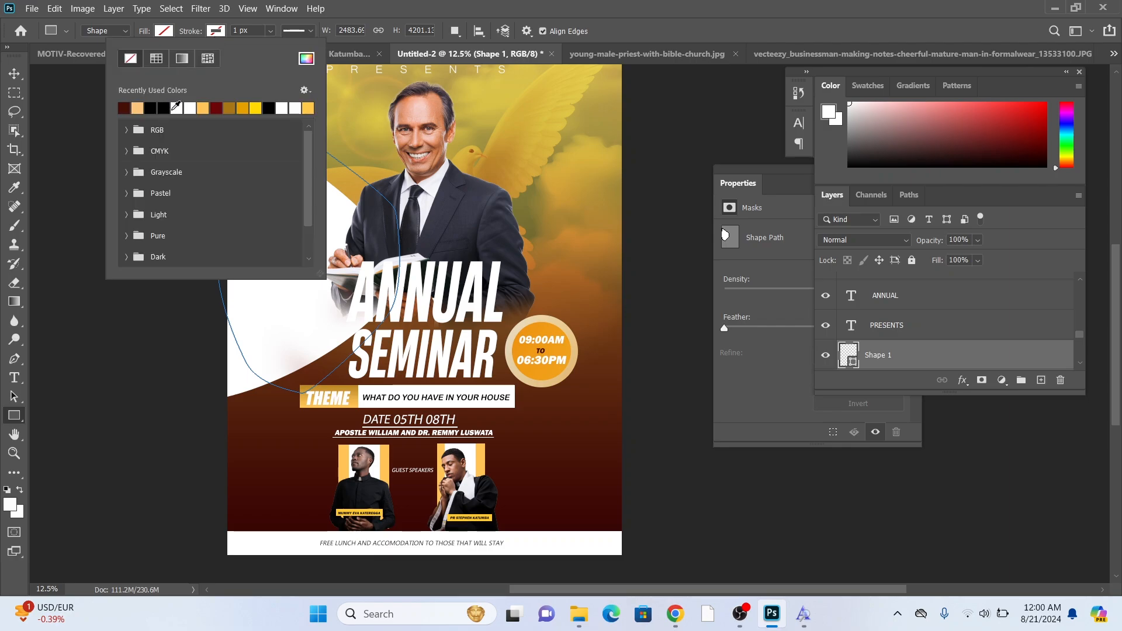
{"action": "left_click", "coordinate": [181, 106]}
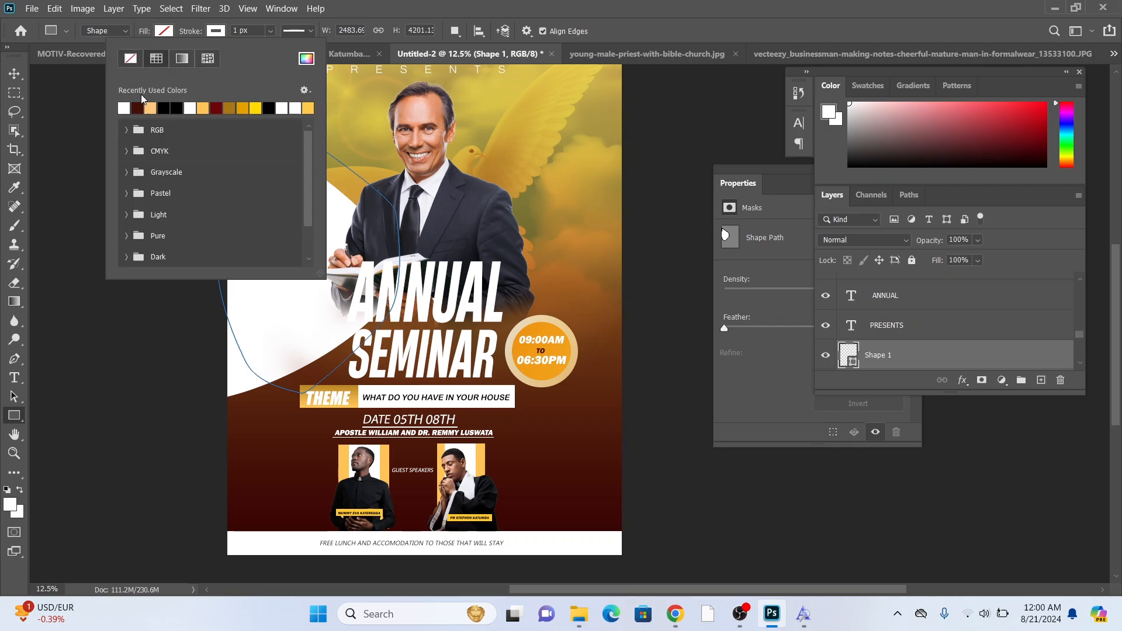
{"action": "left_click", "coordinate": [14, 73]}
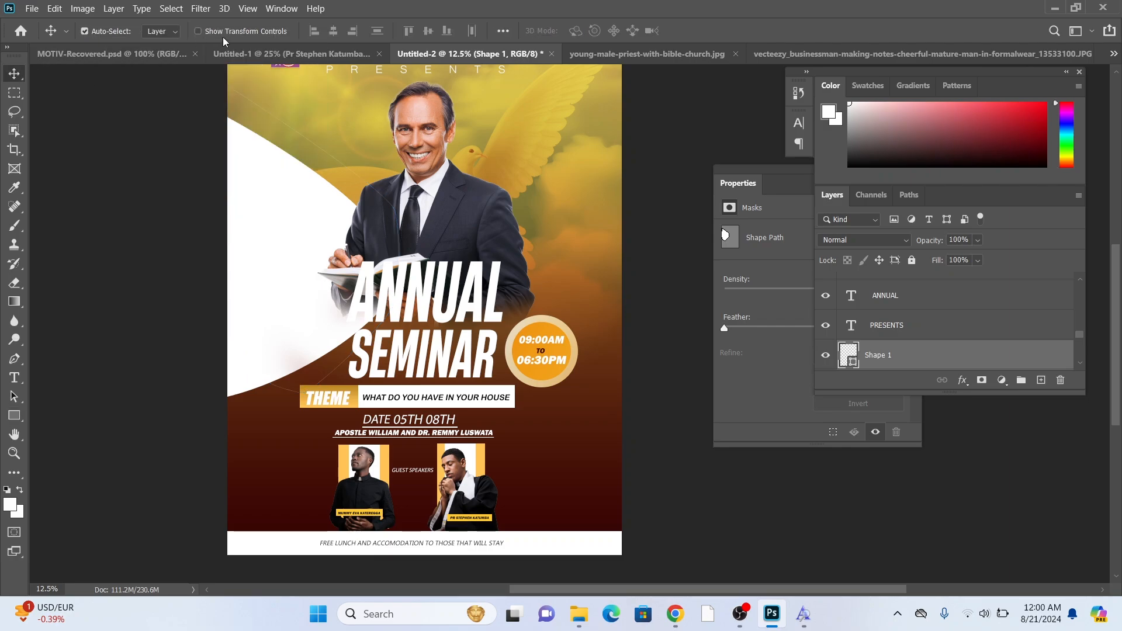
Delete the white filled curved shape, Shape 2, from the flyer's left edge
{"action": "left_click_drag", "start_coordinate": [246, 174], "coordinate": [275, 259]}
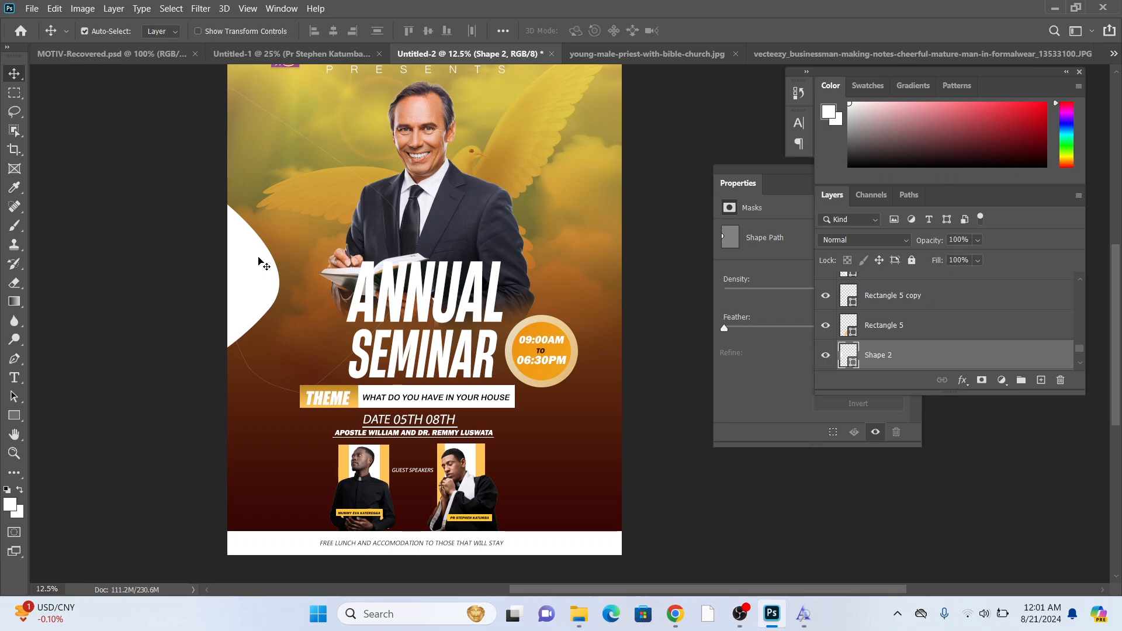
{"action": "left_click", "coordinate": [1061, 381]}
{"action": "left_click", "coordinate": [534, 245]}
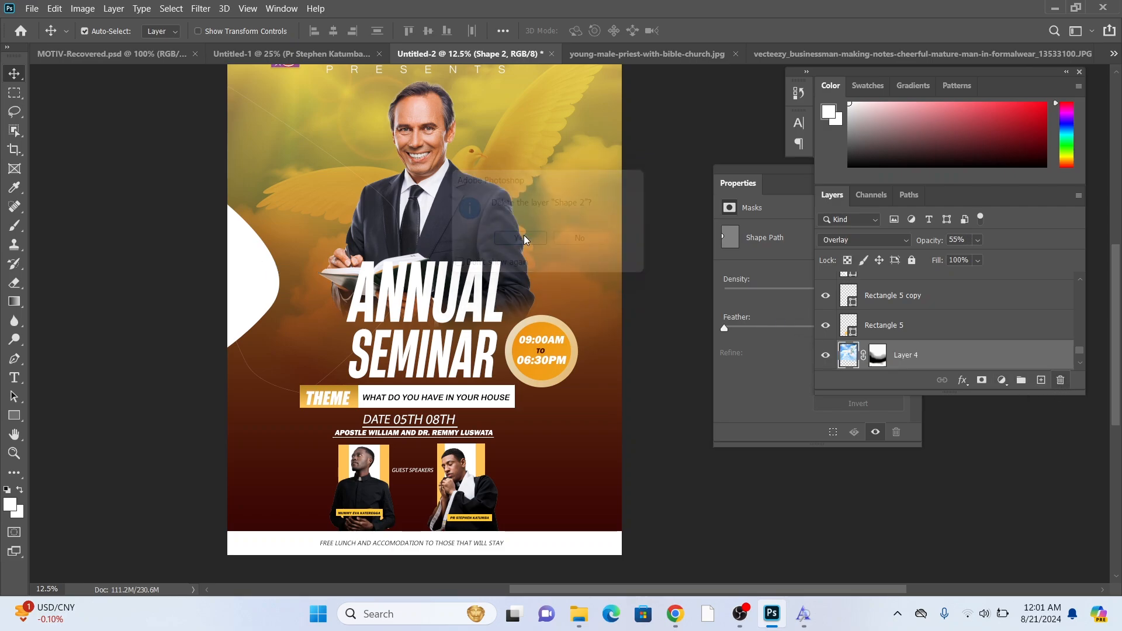
Shift the main speaker's photo, Layer 3, slightly left
{"action": "key", "text": "ctrl+plus"}
{"action": "key", "text": "ctrl+plus"}
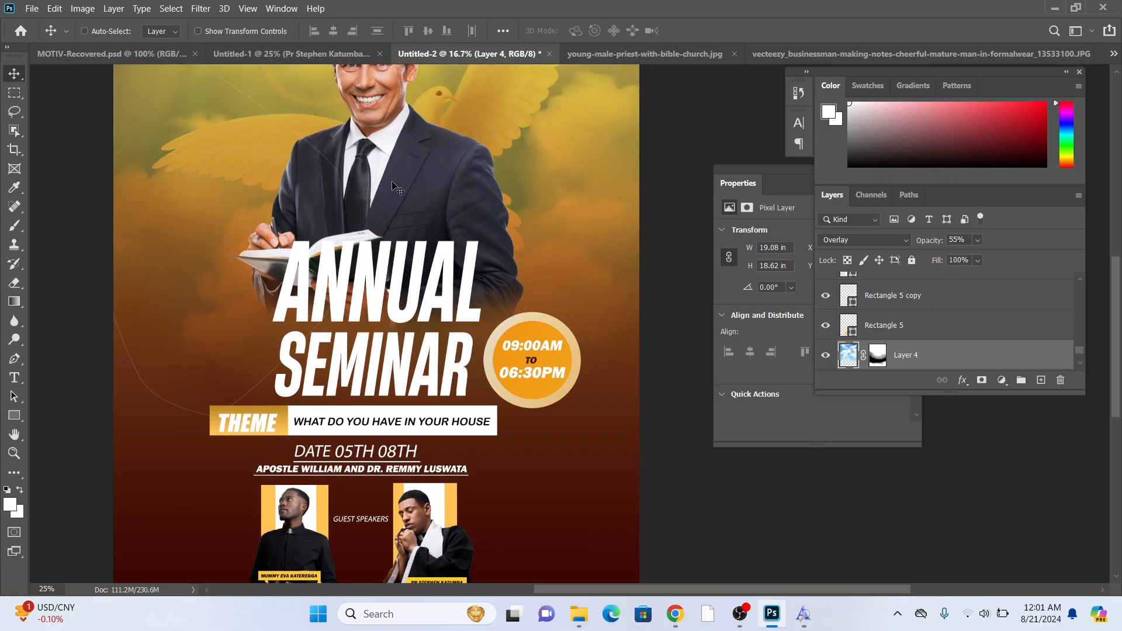
{"action": "left_click_drag", "start_coordinate": [280, 188], "coordinate": [644, 388]}
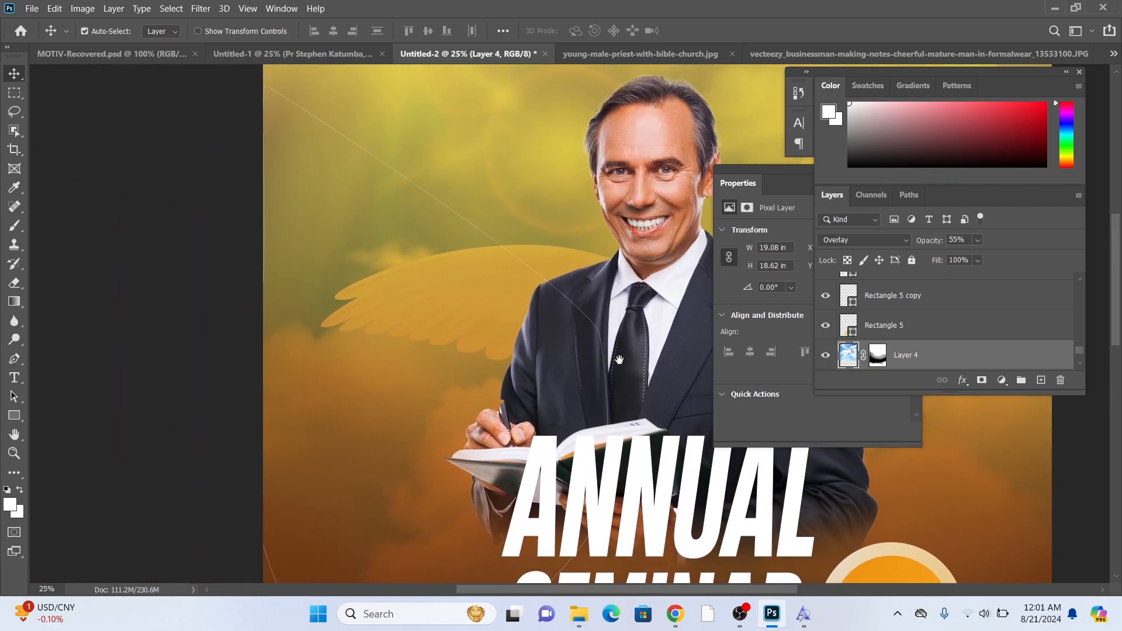
{"action": "key", "text": "ctrl+plus"}
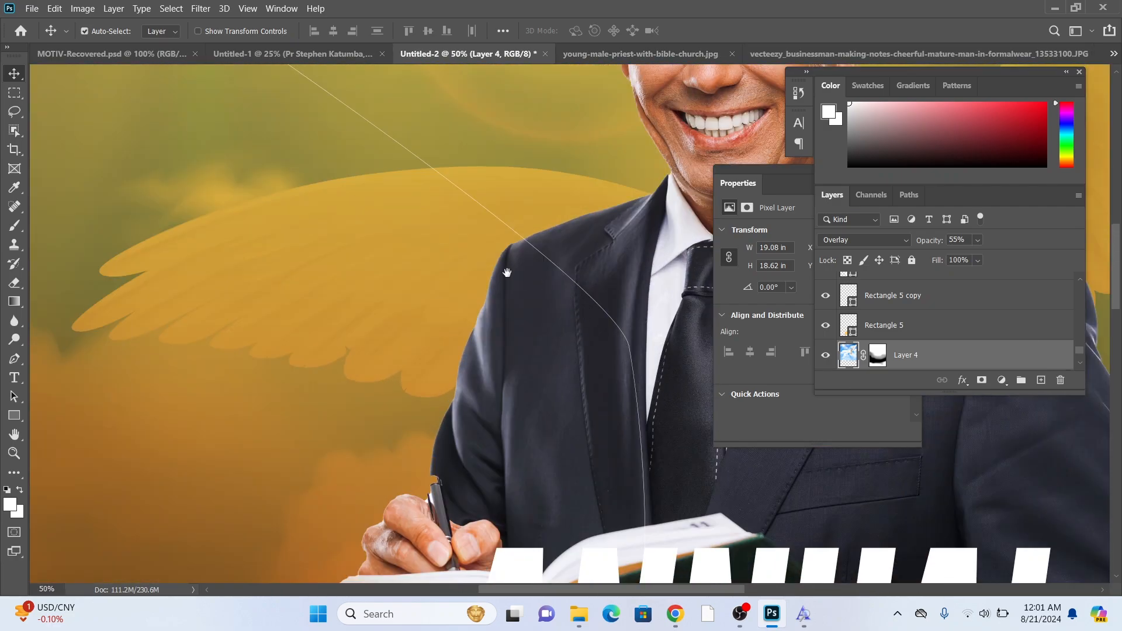
{"action": "left_click_drag", "start_coordinate": [507, 269], "coordinate": [645, 486]}
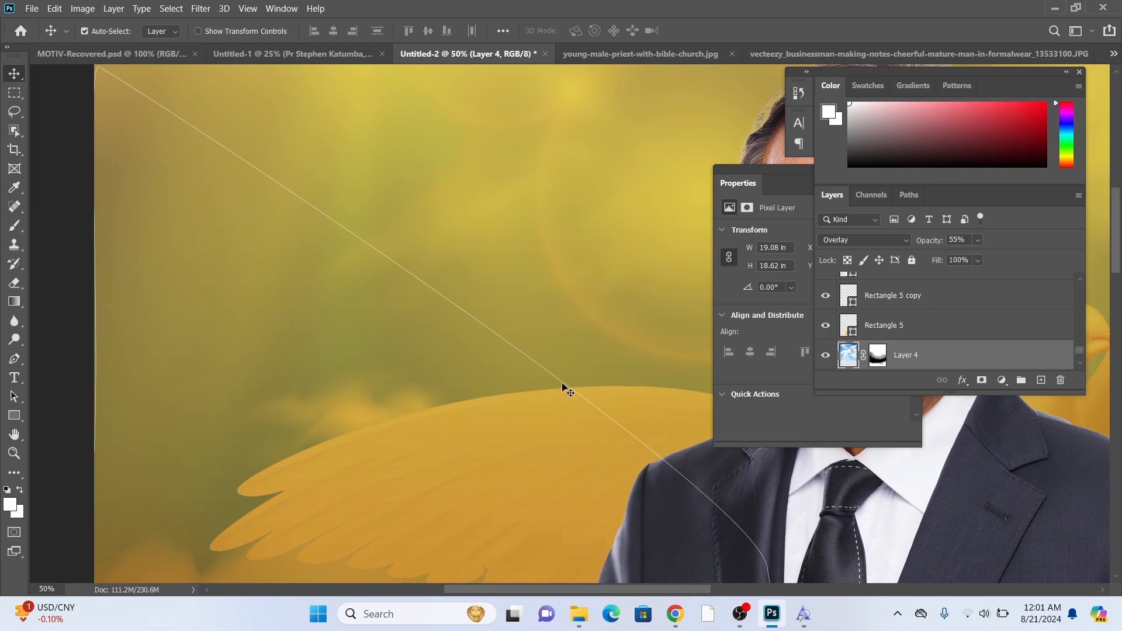
{"action": "left_click", "coordinate": [908, 307]}
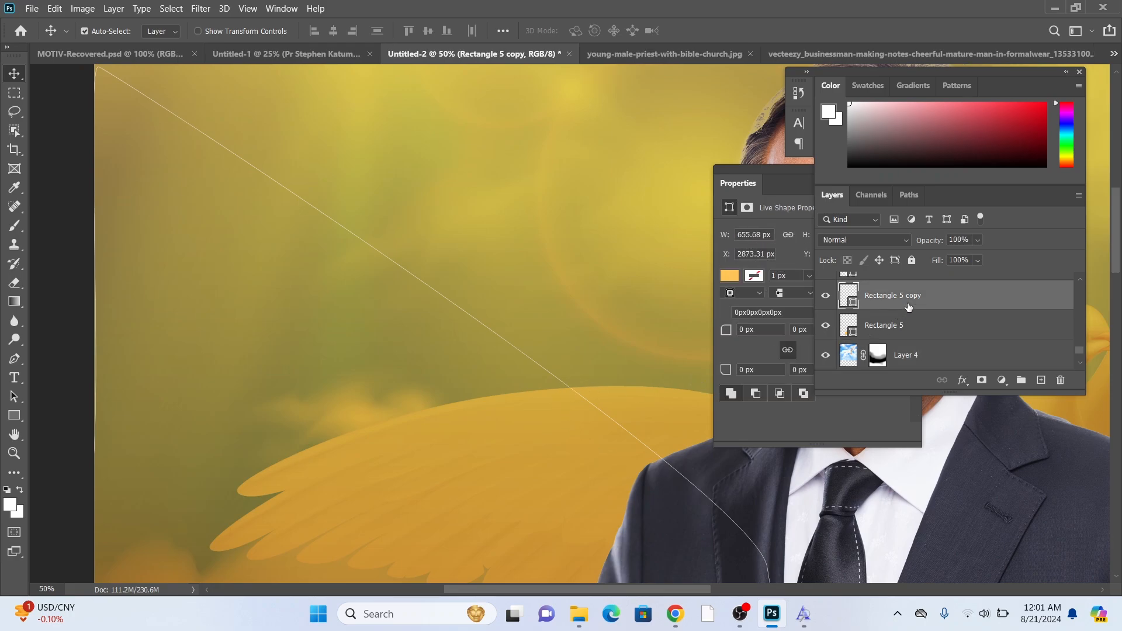
{"action": "left_click", "coordinate": [669, 467]}
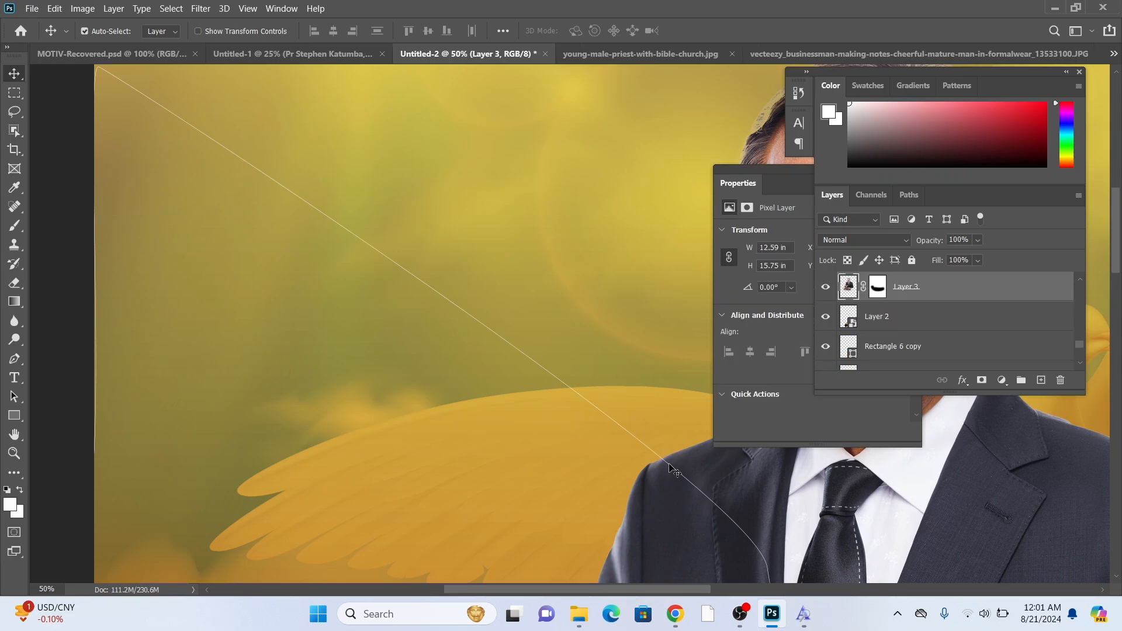
{"action": "mouse_move", "coordinate": [669, 468]}
{"action": "left_mouse_down"}
{"action": "mouse_move", "coordinate": [664, 447]}
{"action": "mouse_move", "coordinate": [657, 464]}
{"action": "left_mouse_up"}
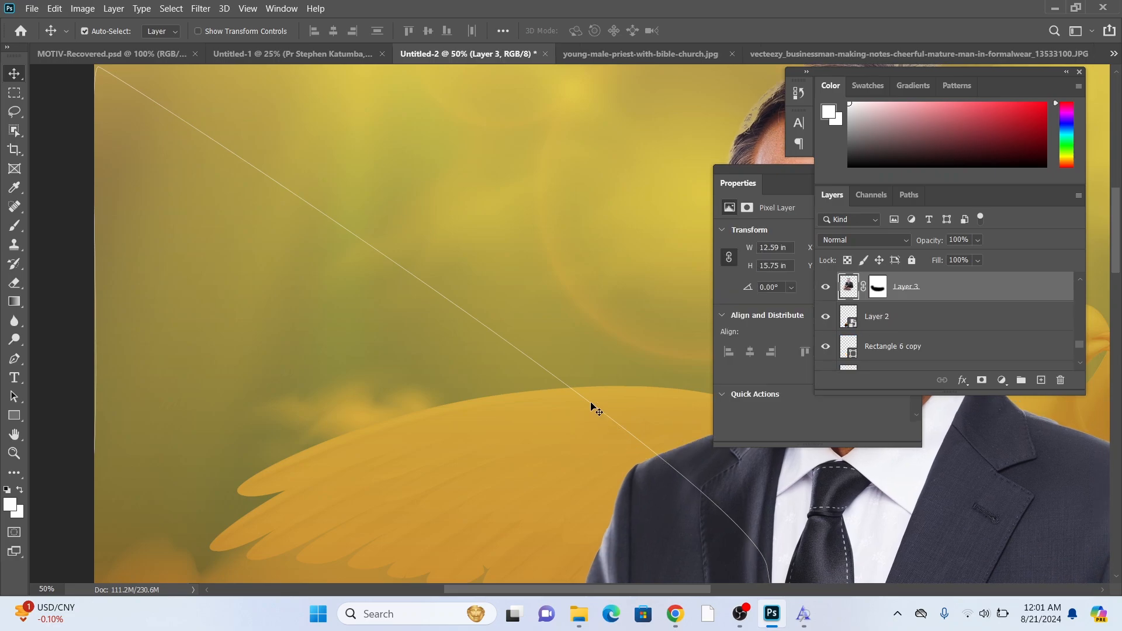
Nudge the curved outline, Shape 1, slightly up and left, and set its stroke width to 15.60 px
{"action": "left_click_drag", "start_coordinate": [592, 407], "coordinate": [586, 403]}
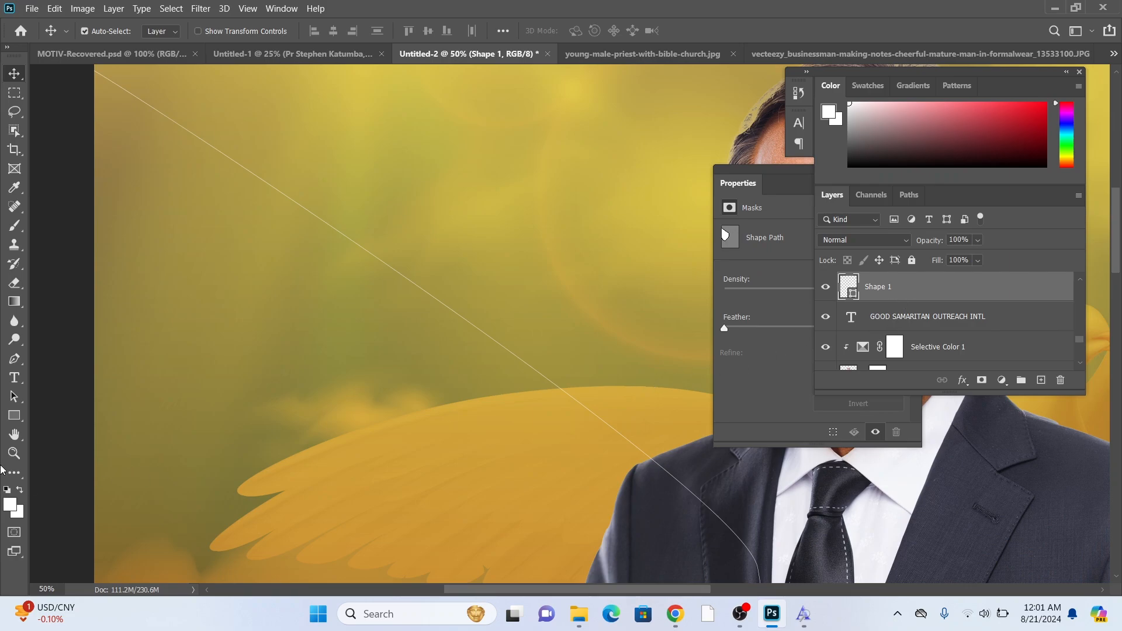
{"action": "left_click", "coordinate": [14, 415]}
{"action": "left_click", "coordinate": [271, 33]}
{"action": "left_click_drag", "start_coordinate": [282, 48], "coordinate": [278, 51]}
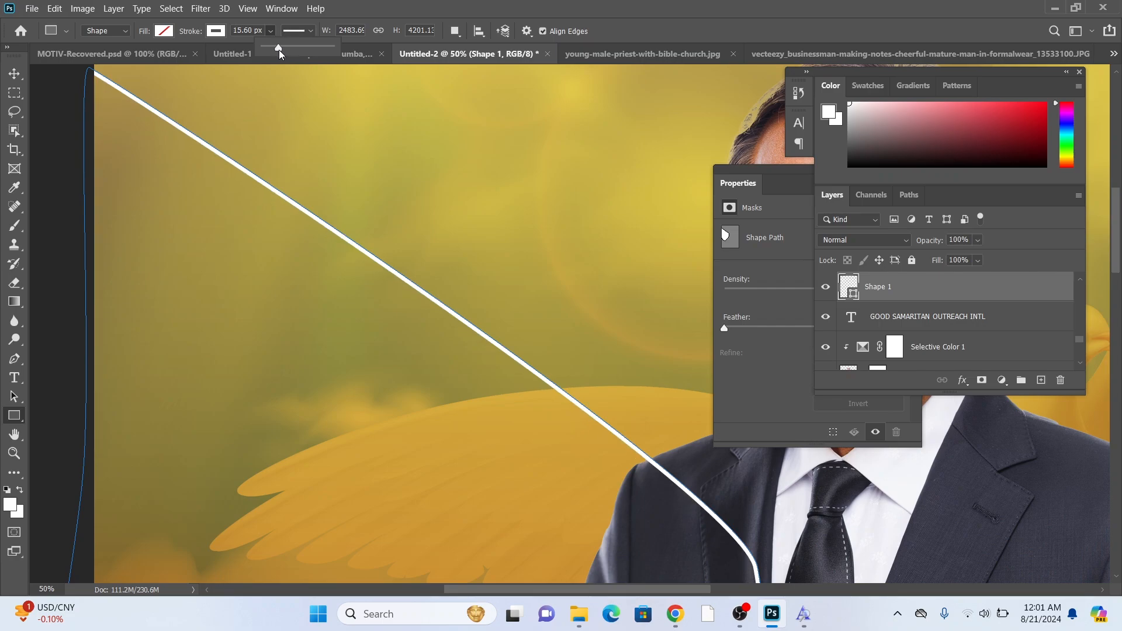
{"action": "key", "text": "ctrl+minus"}
{"action": "key", "text": "ctrl+minus"}
{"action": "key", "text": "ctrl+minus"}
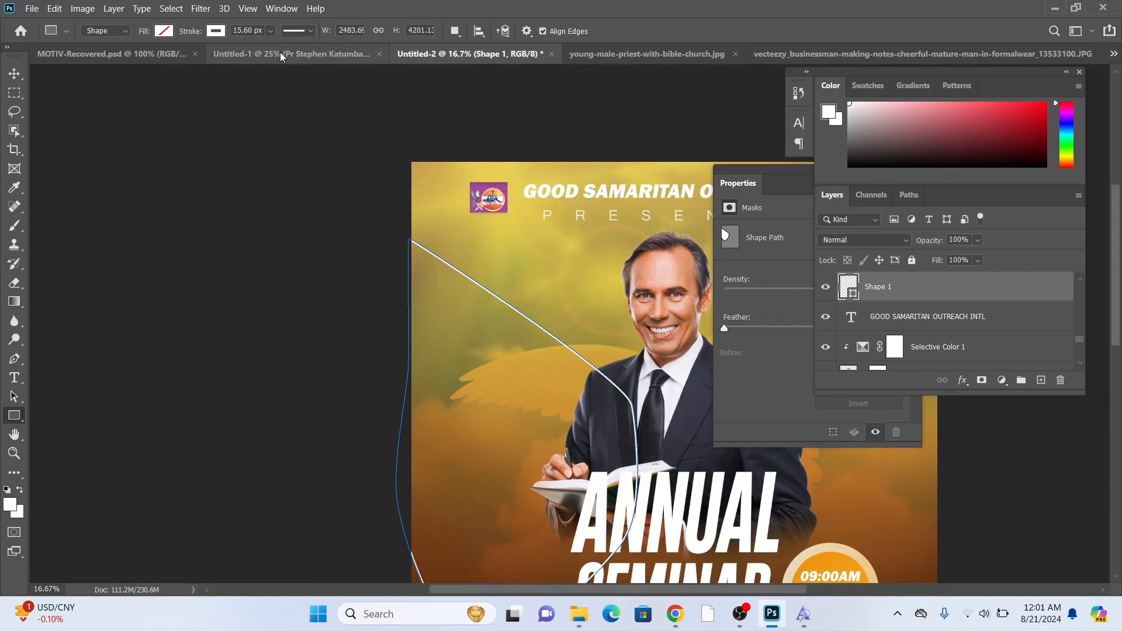
Scale the curved outline, Shape 1, proportionally to 128.65% and move it left across the flyer's edge
{"action": "left_click", "coordinate": [19, 81]}
{"action": "left_click_drag", "start_coordinate": [371, 293], "coordinate": [263, 155]}
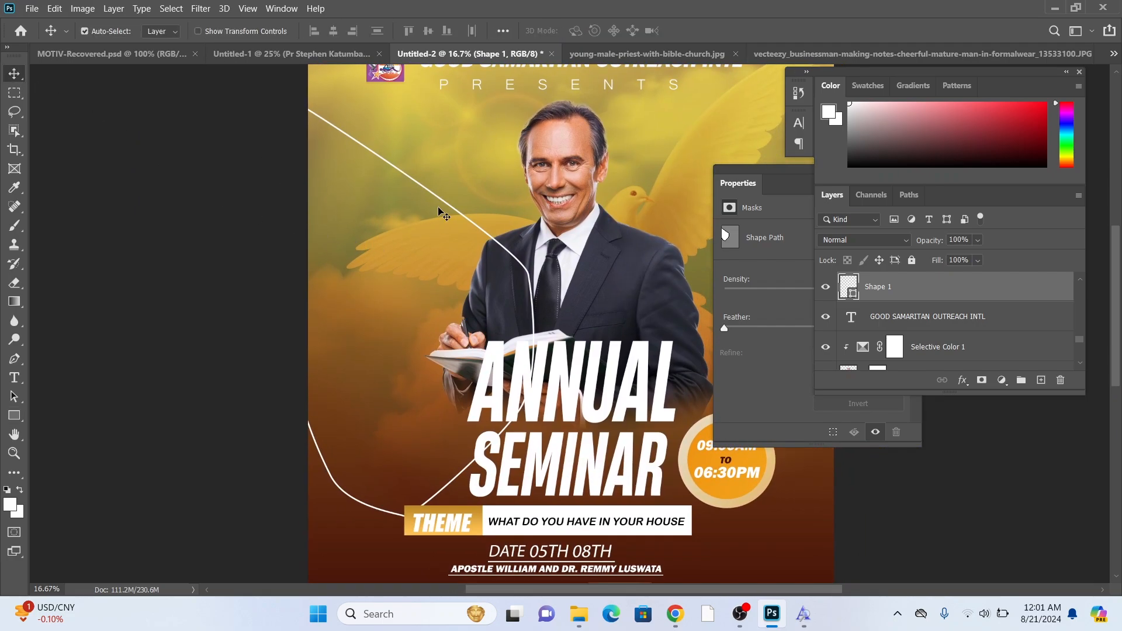
{"action": "mouse_move", "coordinate": [438, 201]}
{"action": "left_mouse_down"}
{"action": "mouse_move", "coordinate": [430, 221]}
{"action": "mouse_move", "coordinate": [434, 182]}
{"action": "mouse_move", "coordinate": [479, 184]}
{"action": "mouse_move", "coordinate": [395, 181]}
{"action": "mouse_move", "coordinate": [433, 193]}
{"action": "left_mouse_up"}
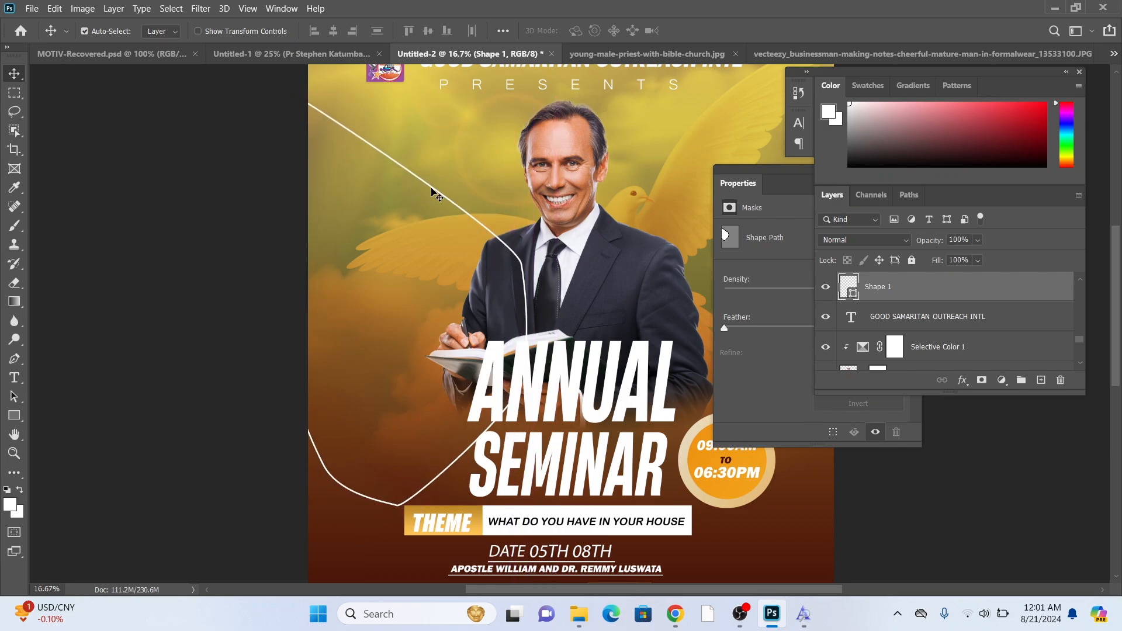
{"action": "key", "text": "ctrl+t"}
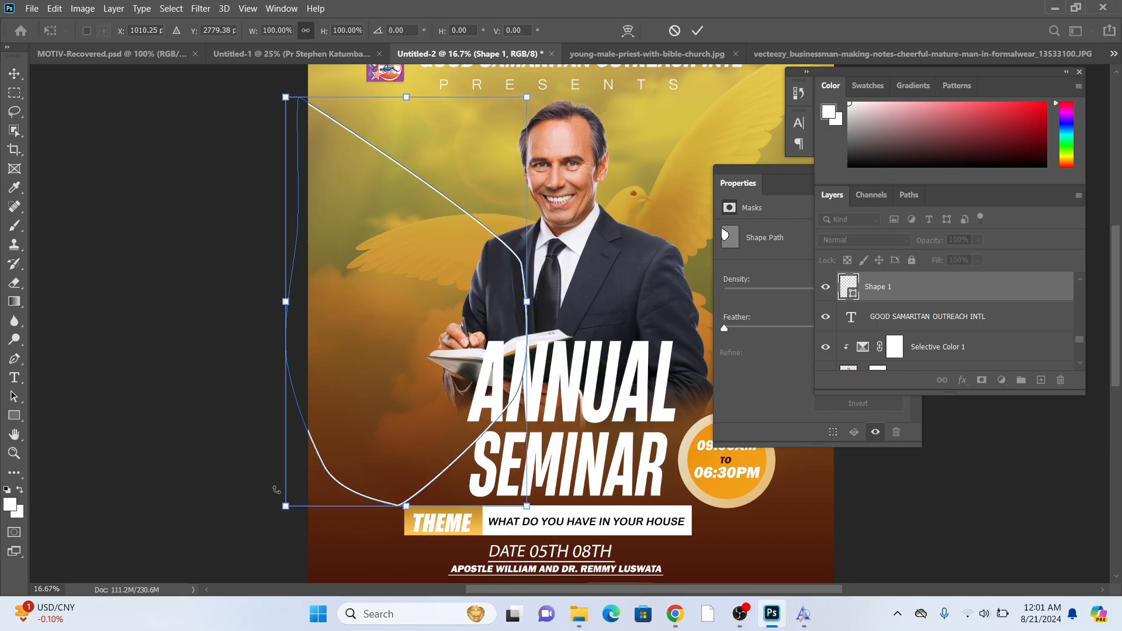
{"action": "left_click_drag", "start_coordinate": [285, 506], "coordinate": [251, 565]}
{"action": "key", "text": "Return"}
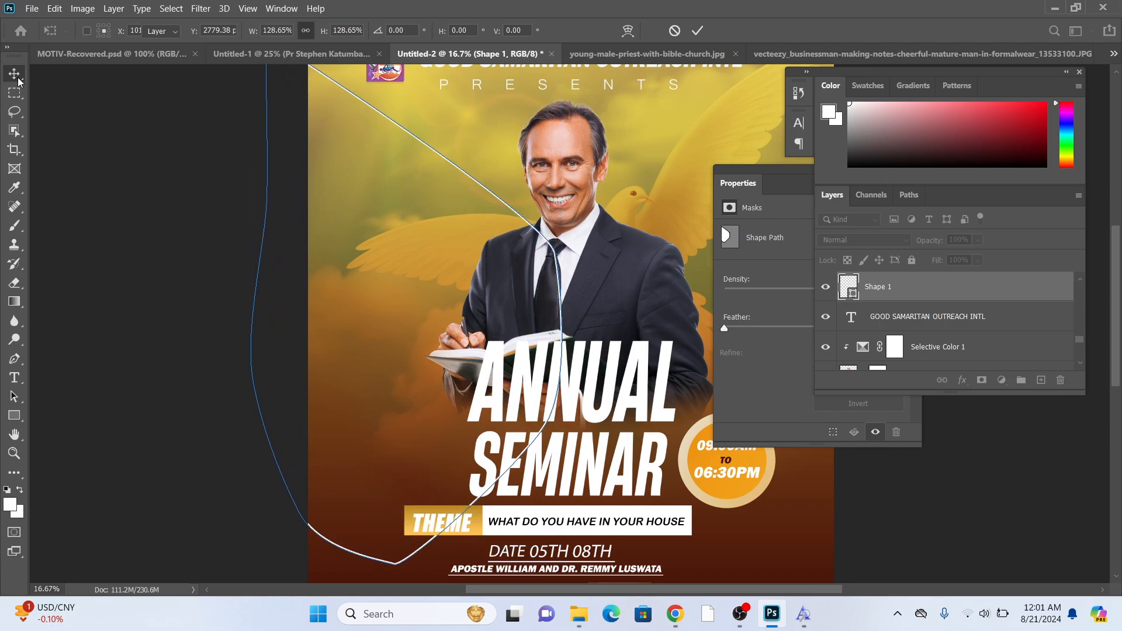
{"action": "left_click_drag", "start_coordinate": [426, 142], "coordinate": [380, 137]}
Send Shape 1 behind the speaker, directly above Color Fill 1, and shift the dove image, Layer 4, slightly left
{"action": "left_click_drag", "start_coordinate": [956, 290], "coordinate": [932, 300]}
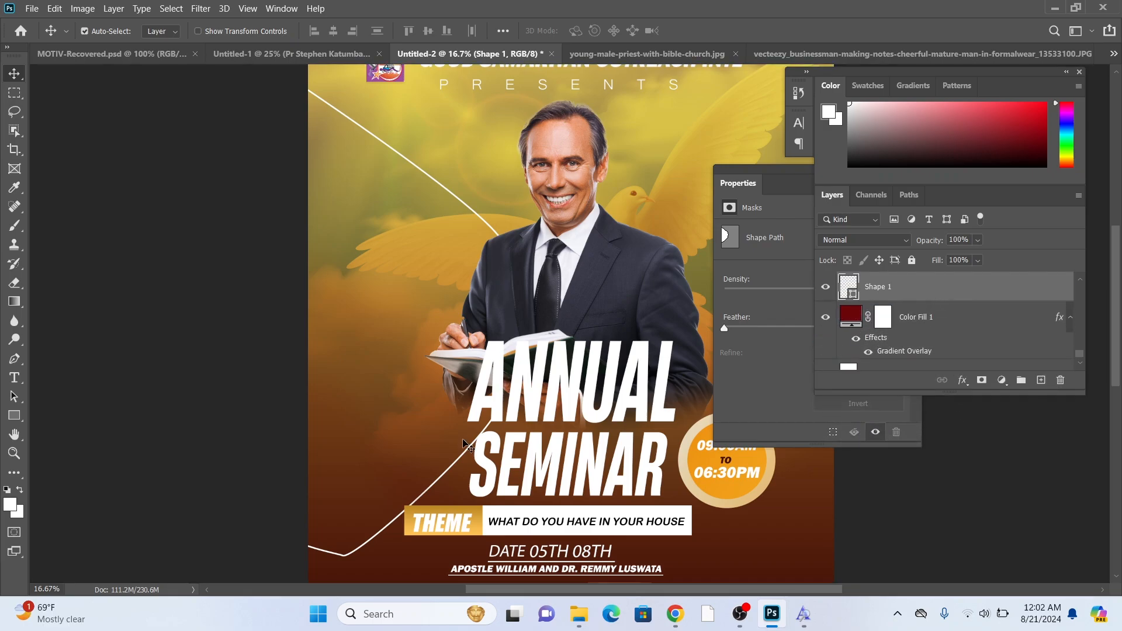
{"action": "left_click_drag", "start_coordinate": [460, 457], "coordinate": [450, 464]}
{"action": "left_click_drag", "start_coordinate": [479, 219], "coordinate": [483, 226]}
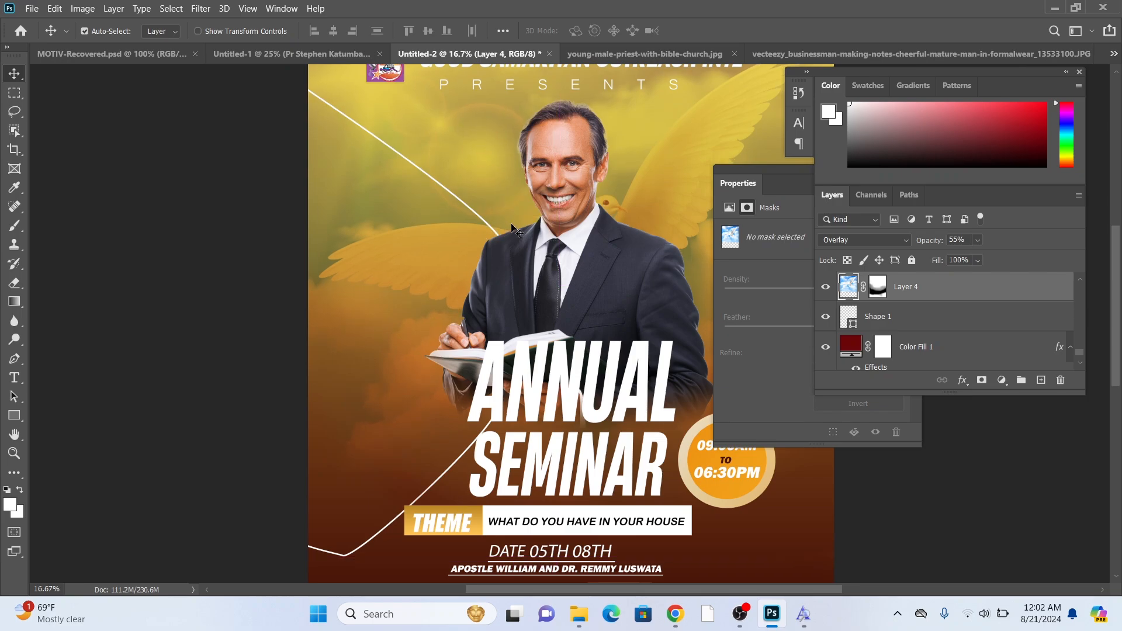
Nudge the curved outline, Shape 1, left until its peak sits beside the speaker's arm
{"action": "left_click", "coordinate": [902, 326]}
{"action": "key", "text": "shift+Left"}
{"action": "key", "text": "shift+Left"}
{"action": "key", "text": "shift+Left"}
{"action": "key", "text": "shift+Left"}
{"action": "key", "text": "shift+Left"}
{"action": "key", "text": "shift+Left"}
{"action": "key", "text": "shift+Left"}
{"action": "key", "text": "shift+Left"}
{"action": "key", "text": "shift+Left"}
{"action": "key", "text": "shift+Left"}
{"action": "key", "text": "shift+Left"}
{"action": "key", "text": "shift+Left"}
{"action": "key", "text": "shift+Left"}
{"action": "key", "text": "shift+Left"}
{"action": "key", "text": "shift+Left"}
{"action": "key", "text": "shift+Left"}
{"action": "key", "text": "shift+Left"}
{"action": "key", "text": "shift+Left"}
{"action": "key", "text": "shift+Left"}
{"action": "key", "text": "shift+Left"}
{"action": "key", "text": "shift+Left"}
{"action": "key", "text": "shift+Left"}
{"action": "key", "text": "shift+Left"}
{"action": "key", "text": "shift+Left"}
{"action": "key", "text": "shift+Left"}
{"action": "key", "text": "shift+Left"}
{"action": "key", "text": "shift+Left"}
{"action": "key", "text": "shift+Left"}
{"action": "key", "text": "shift+Left"}
{"action": "key", "text": "shift+Left"}
{"action": "key", "text": "shift+Left"}
{"action": "key", "text": "shift+Left"}
{"action": "key", "text": "shift+Left"}
{"action": "key", "text": "shift+Left"}
{"action": "key", "text": "shift+Left"}
{"action": "key", "text": "shift+Left"}
{"action": "key", "text": "shift+Left"}
{"action": "key", "text": "shift+Left"}
{"action": "key", "text": "shift+Left"}
{"action": "key", "text": "shift+Left"}
{"action": "key", "text": "shift+Left"}
{"action": "key", "text": "shift+Left"}
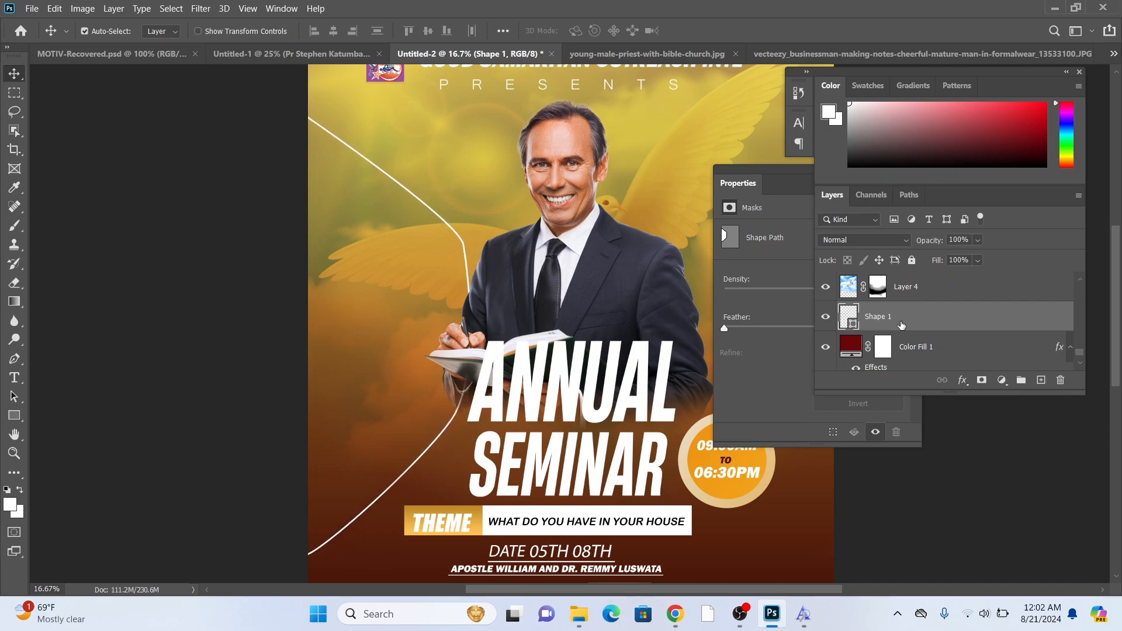
Widen the curved outline, Shape 1, to 116.86% toward the speaker while keeping its height at 100%
{"action": "key", "text": "ctrl+t"}
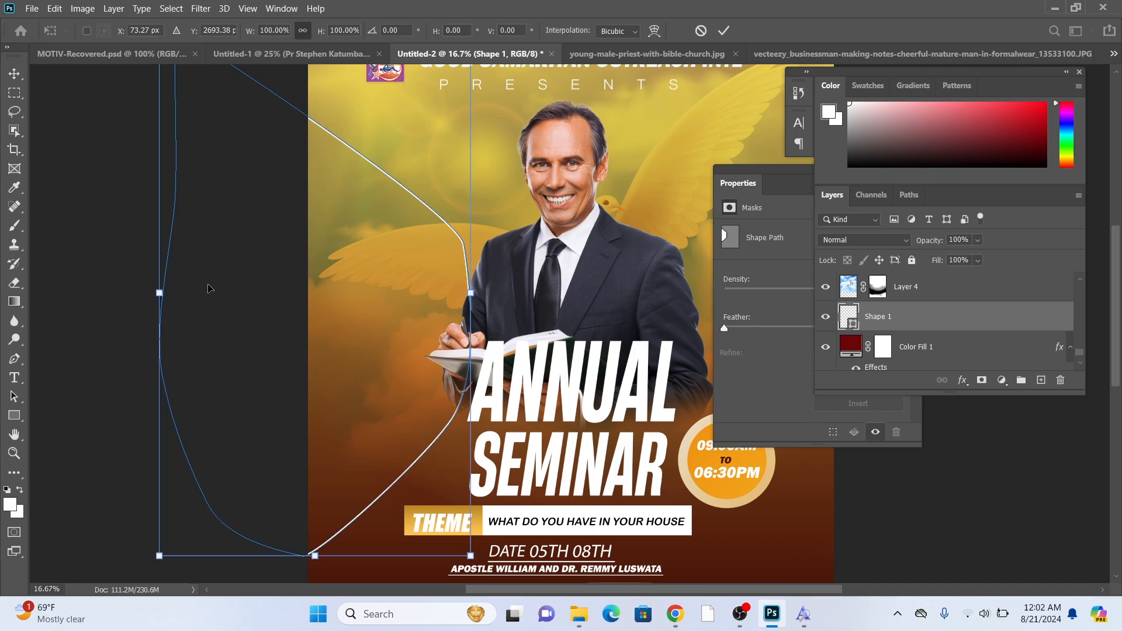
{"action": "left_click_drag", "start_coordinate": [473, 288], "coordinate": [522, 288]}
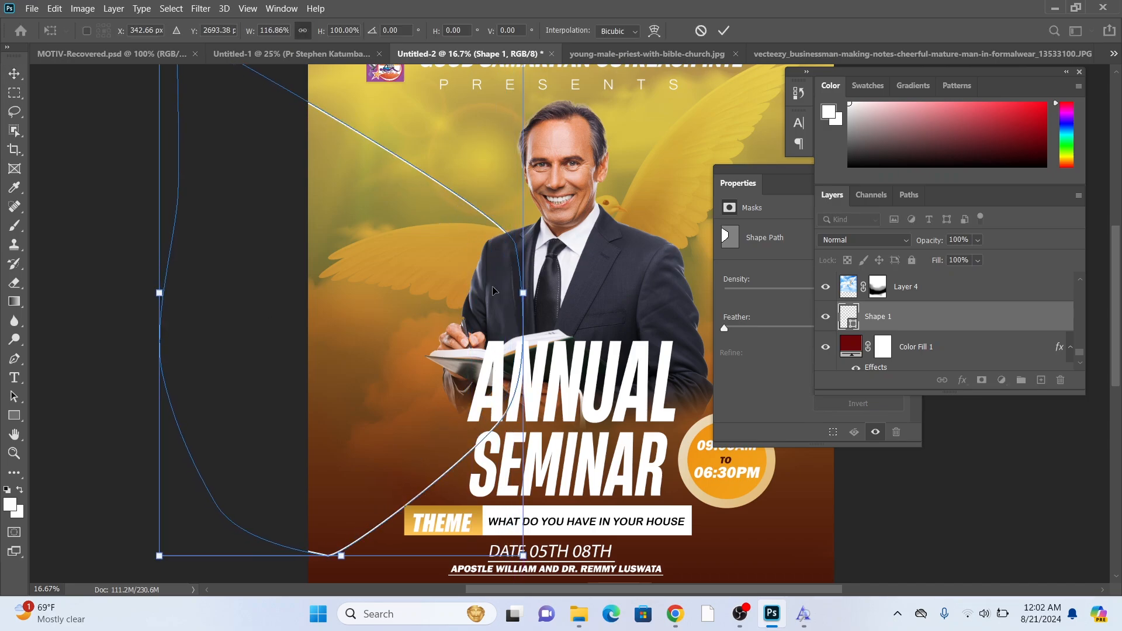
{"action": "left_click", "coordinate": [16, 75]}
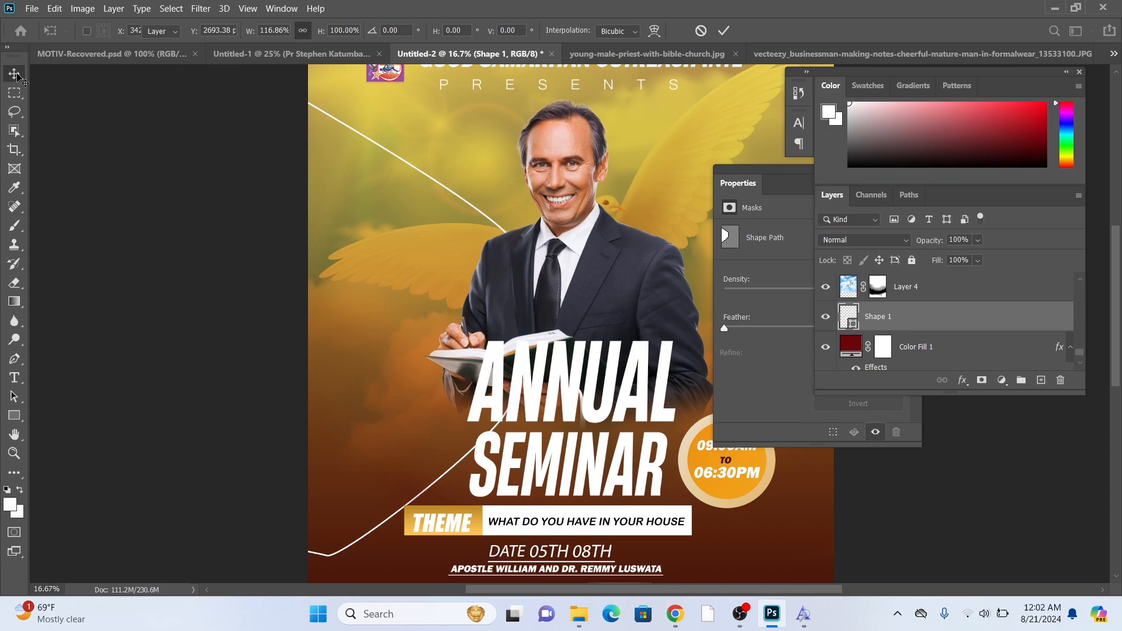
{"action": "left_click", "coordinate": [420, 173]}
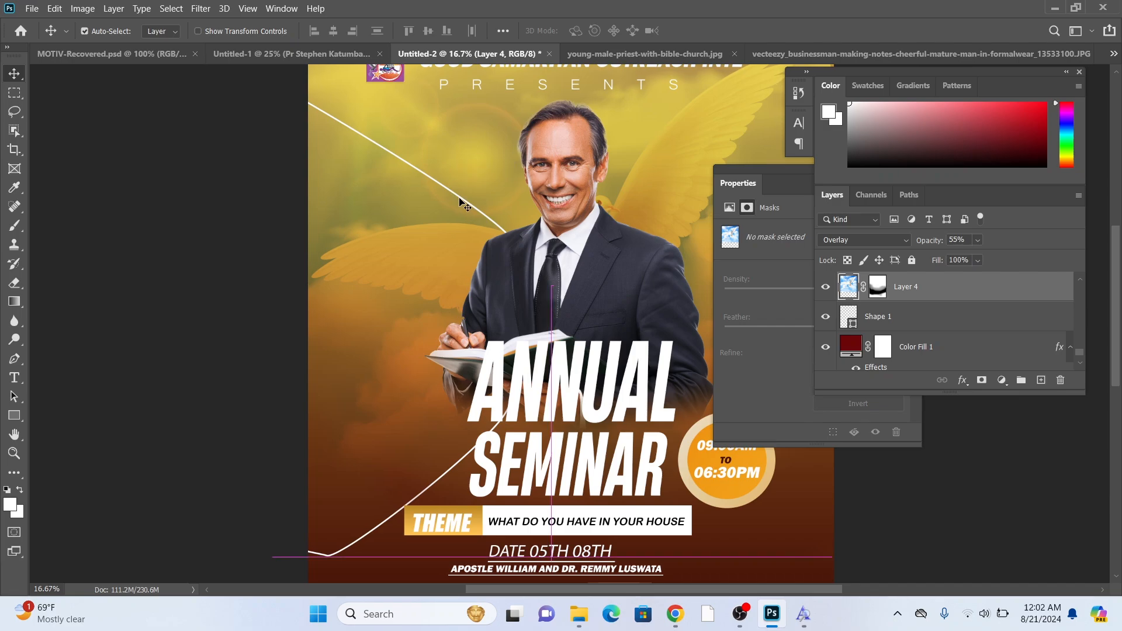
Move the curved outline, Shape 1, left until its lower corner lies outside the flyer's edge
{"action": "left_click_drag", "start_coordinate": [495, 224], "coordinate": [495, 225]}
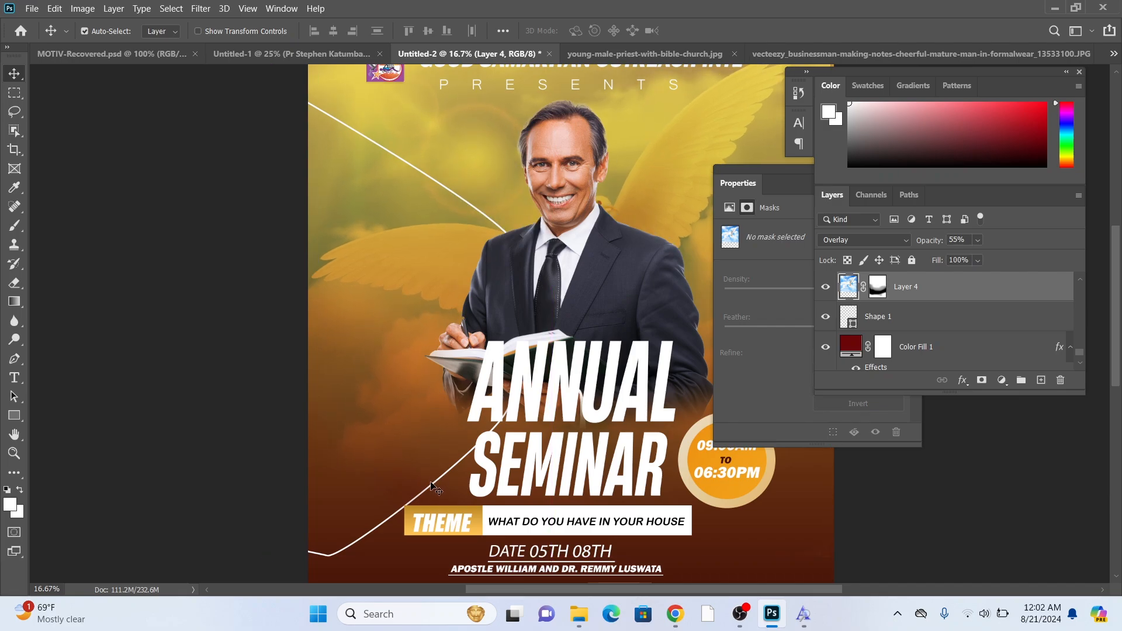
{"action": "left_click_drag", "start_coordinate": [433, 487], "coordinate": [428, 483]}
{"action": "key", "text": "ctrl+plus"}
{"action": "key", "text": "ctrl+plus"}
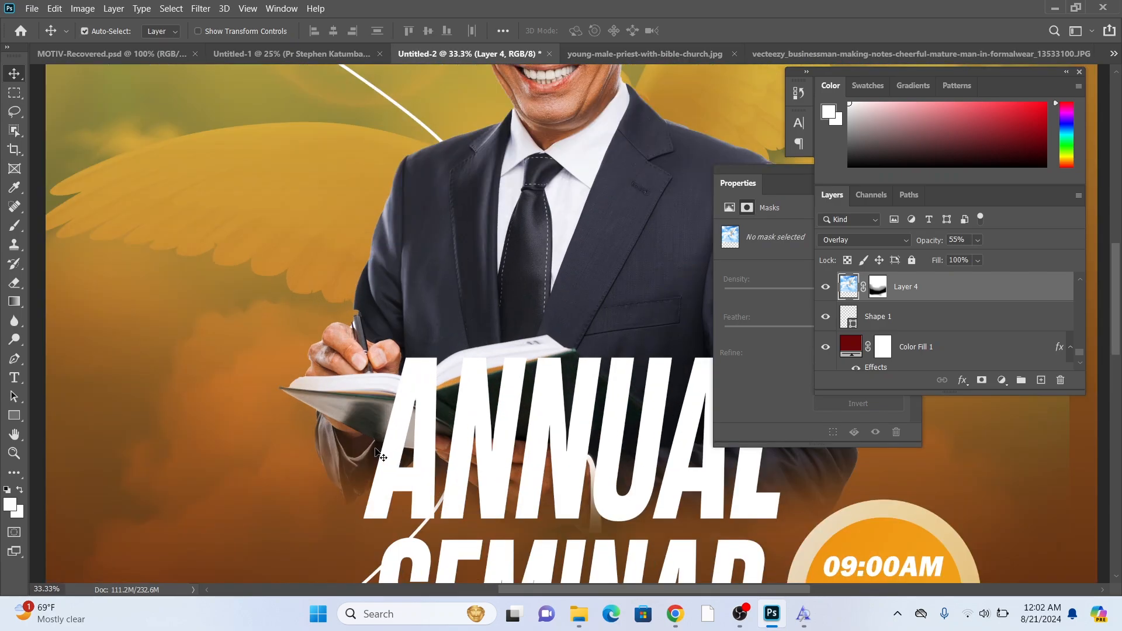
{"action": "scroll", "coordinate": [353, 358], "scroll_direction": "down", "scroll_amount": 5}
{"action": "scroll", "coordinate": [401, 326], "scroll_direction": "down", "scroll_amount": 2}
{"action": "scroll", "coordinate": [400, 326], "scroll_direction": "left", "scroll_amount": 3}
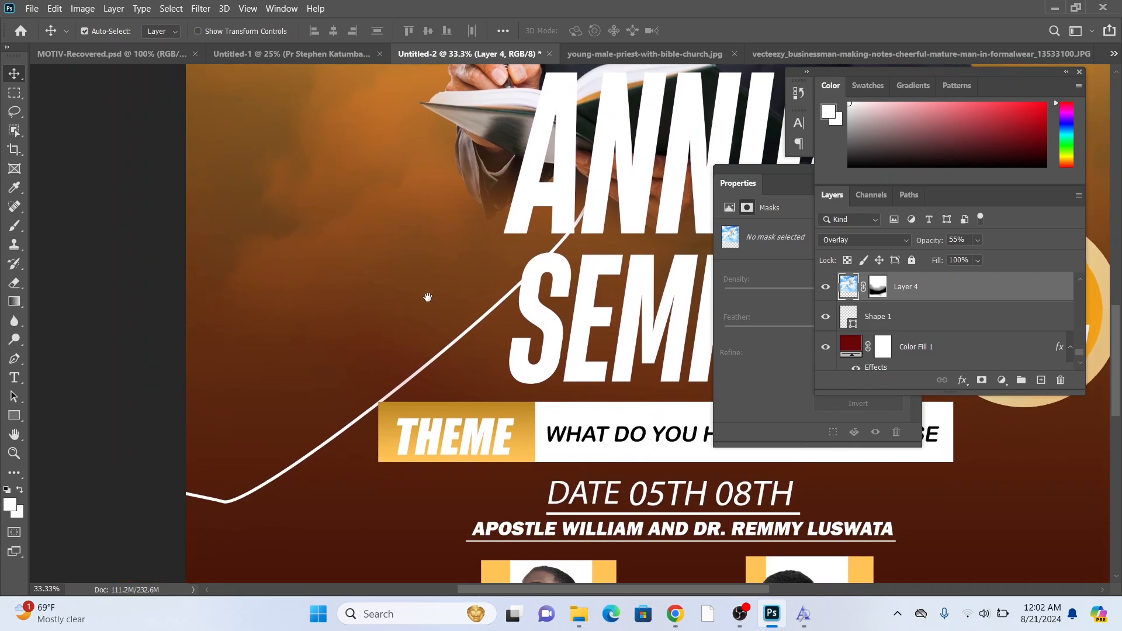
{"action": "left_click_drag", "start_coordinate": [271, 483], "coordinate": [224, 488]}
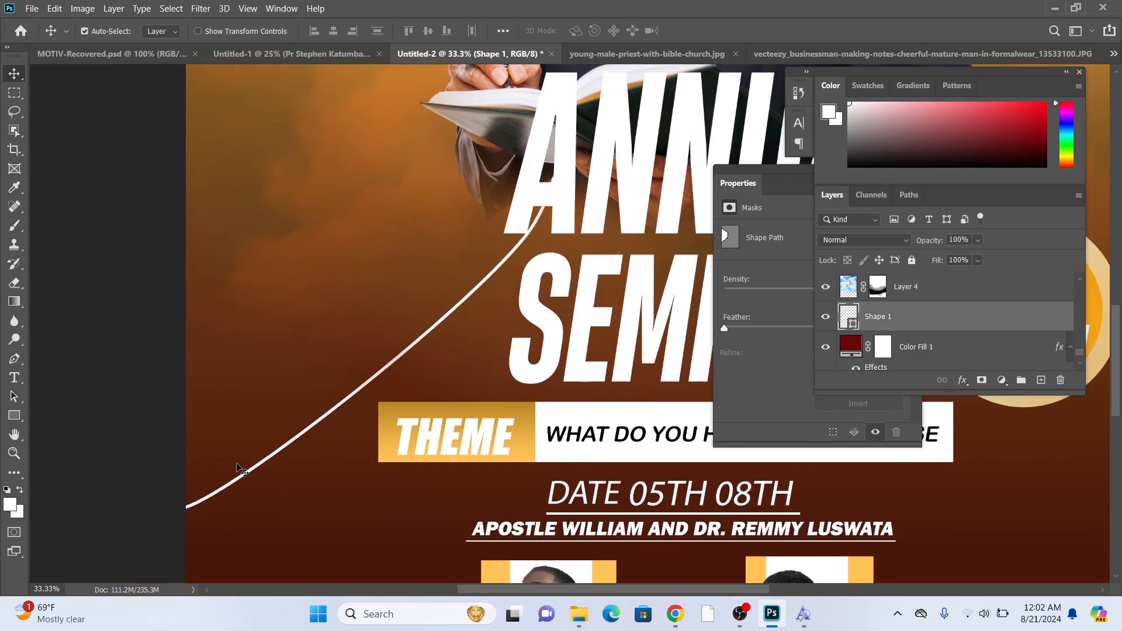
{"action": "key", "text": "ctrl+minus"}
{"action": "key", "text": "ctrl+minus"}
{"action": "key", "text": "ctrl+minus"}
{"action": "key", "text": "ctrl+minus"}
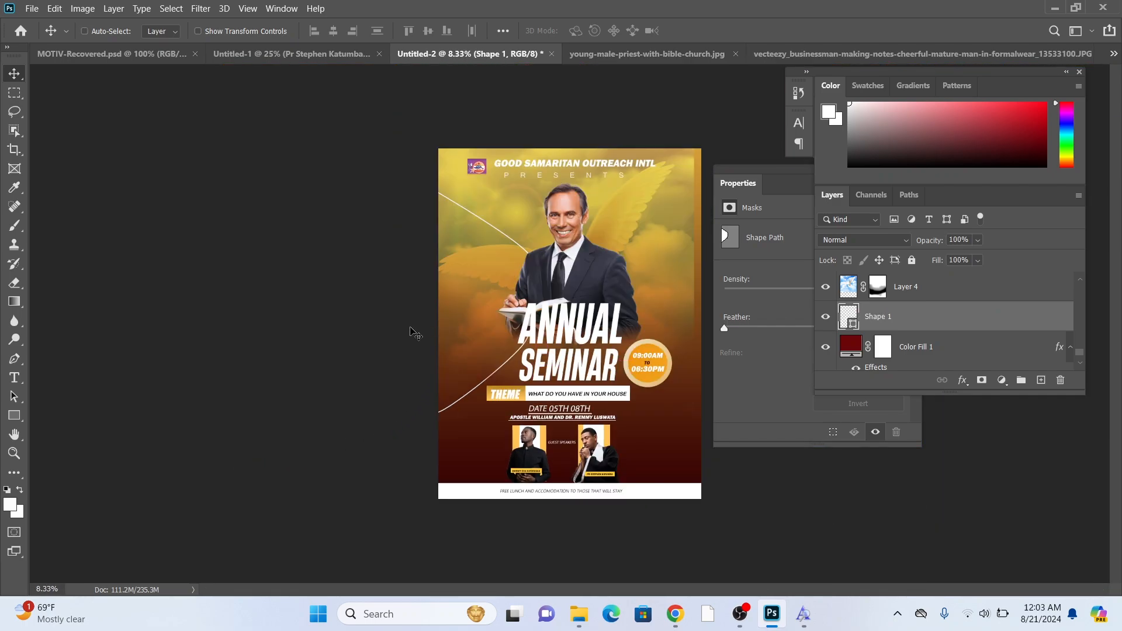
Examine how the curved outline meets the speaker, the title and the flyer's edge
{"action": "key", "text": "ctrl+plus"}
{"action": "key", "text": "ctrl+plus"}
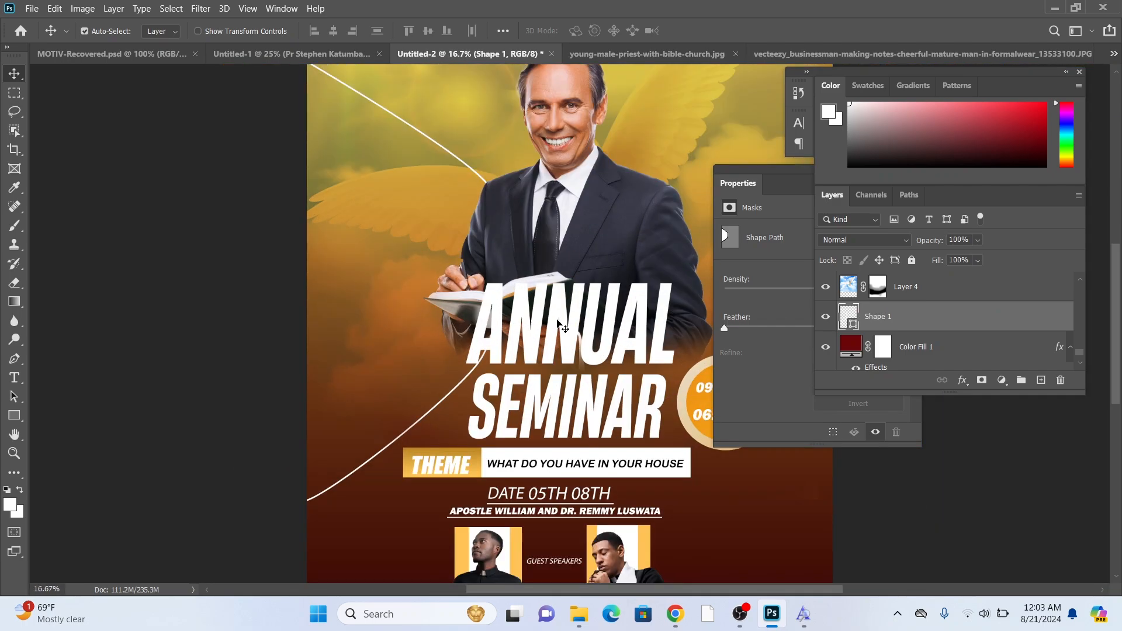
{"action": "key", "text": "ctrl+minus"}
{"action": "left_click_drag", "start_coordinate": [558, 325], "coordinate": [382, 298]}
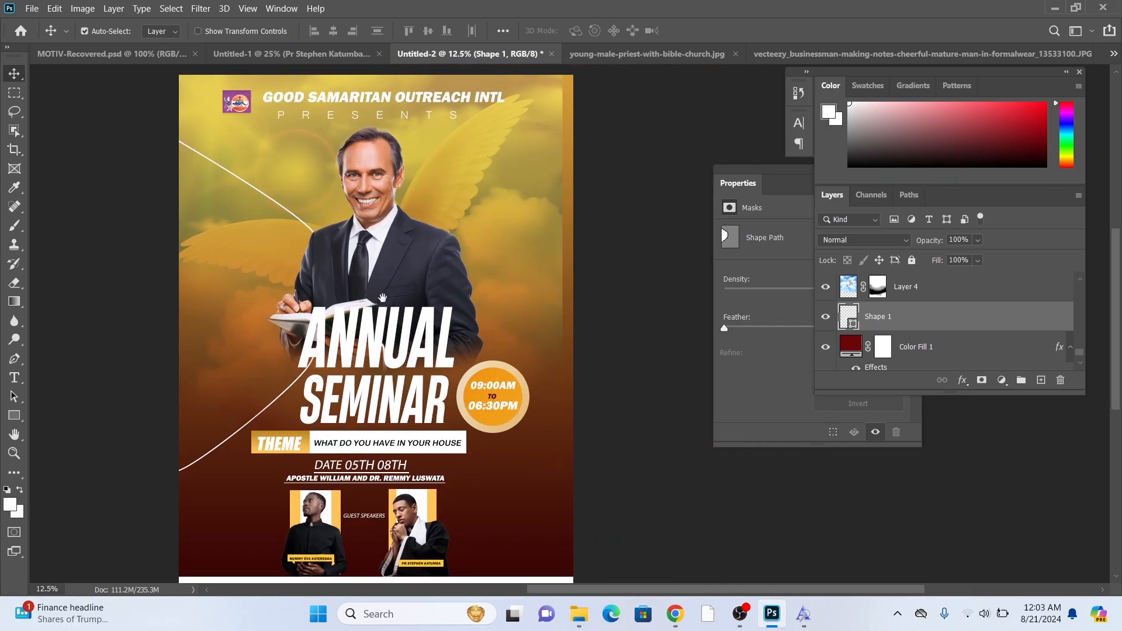
{"action": "left_click", "coordinate": [310, 231]}
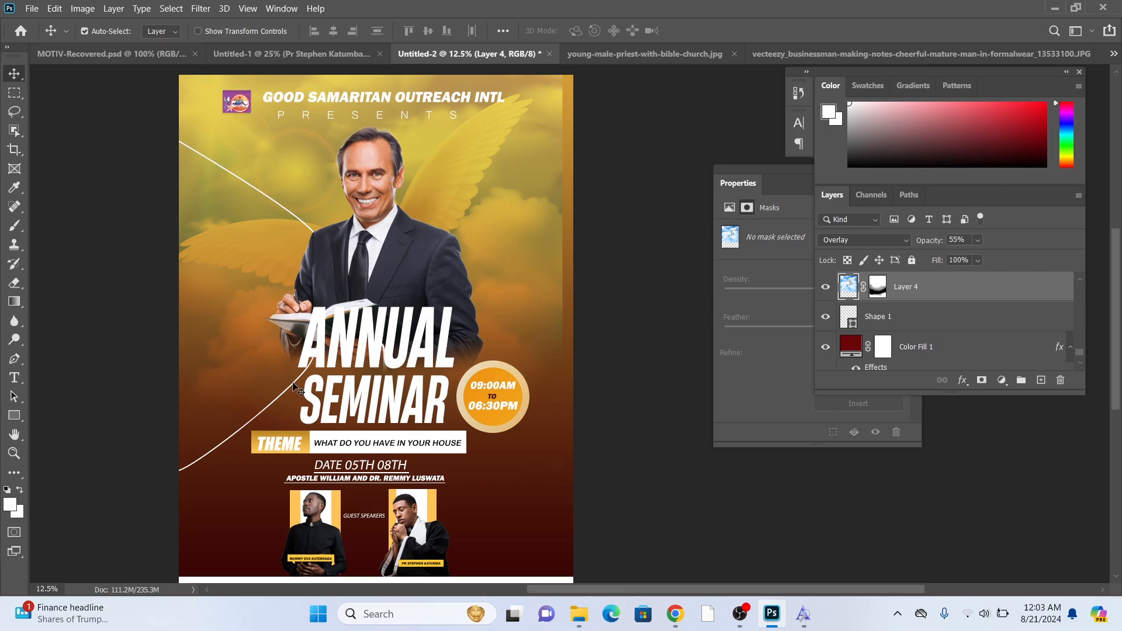
{"action": "left_click", "coordinate": [934, 325]}
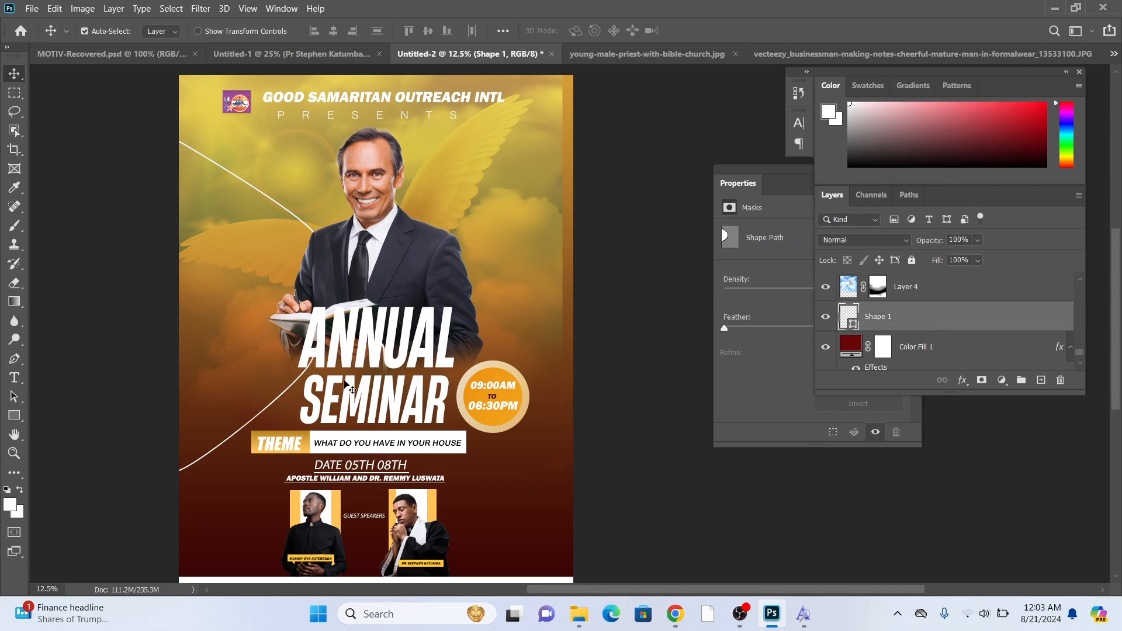
{"action": "key", "text": "ctrl+plus"}
{"action": "left_click_drag", "start_coordinate": [233, 395], "coordinate": [369, 269]}
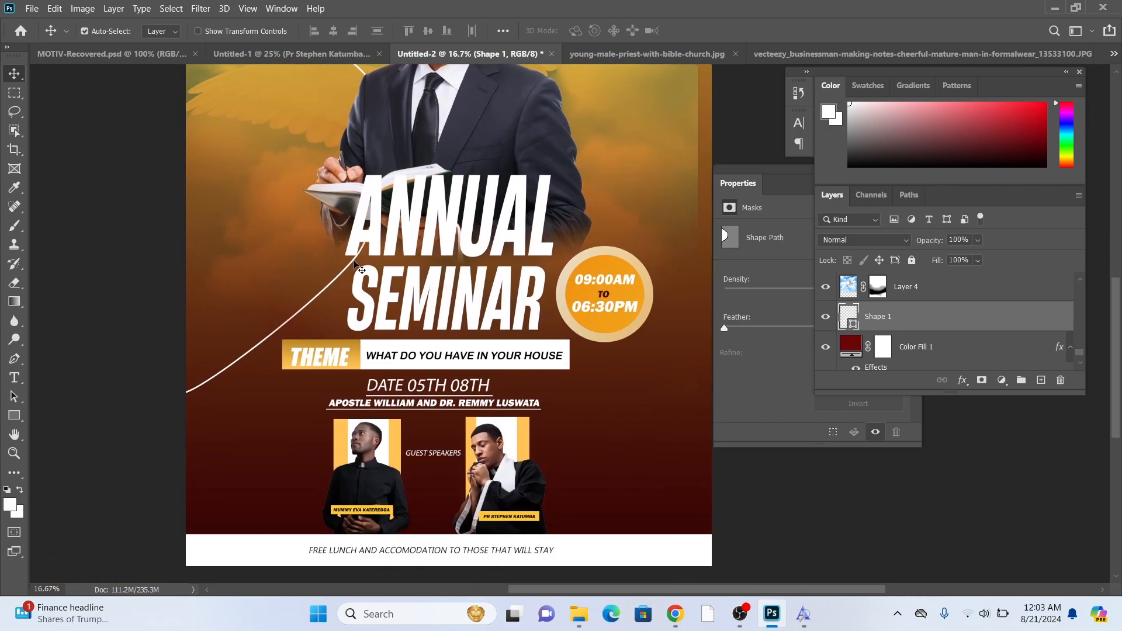
{"action": "left_click", "coordinate": [360, 268]}
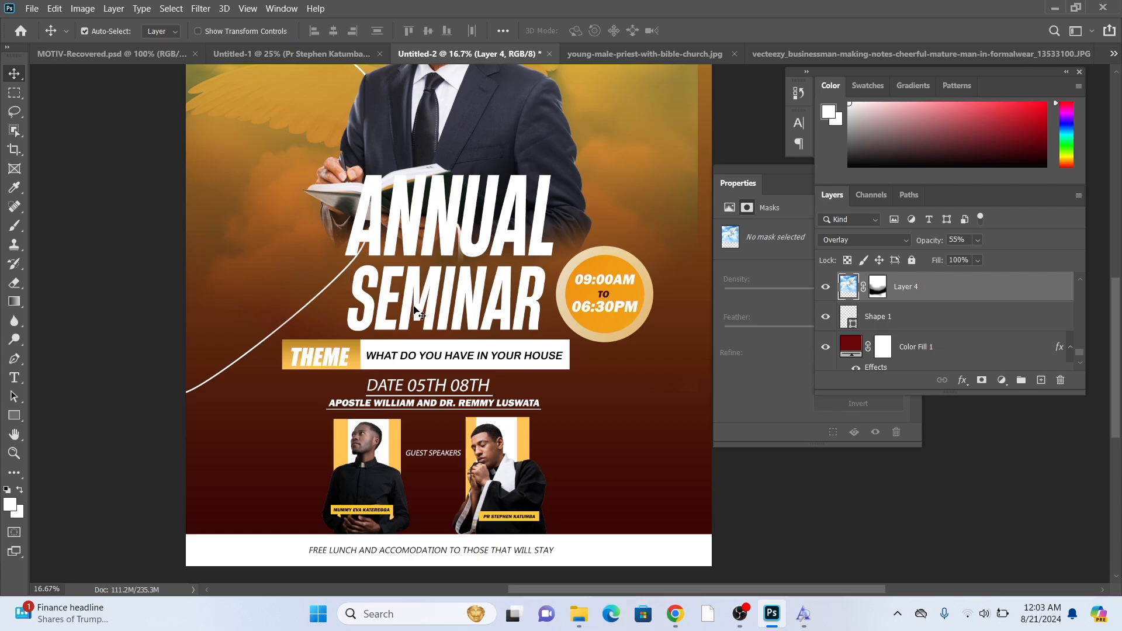
{"action": "scroll", "coordinate": [344, 277], "scroll_direction": "up", "scroll_amount": 5}
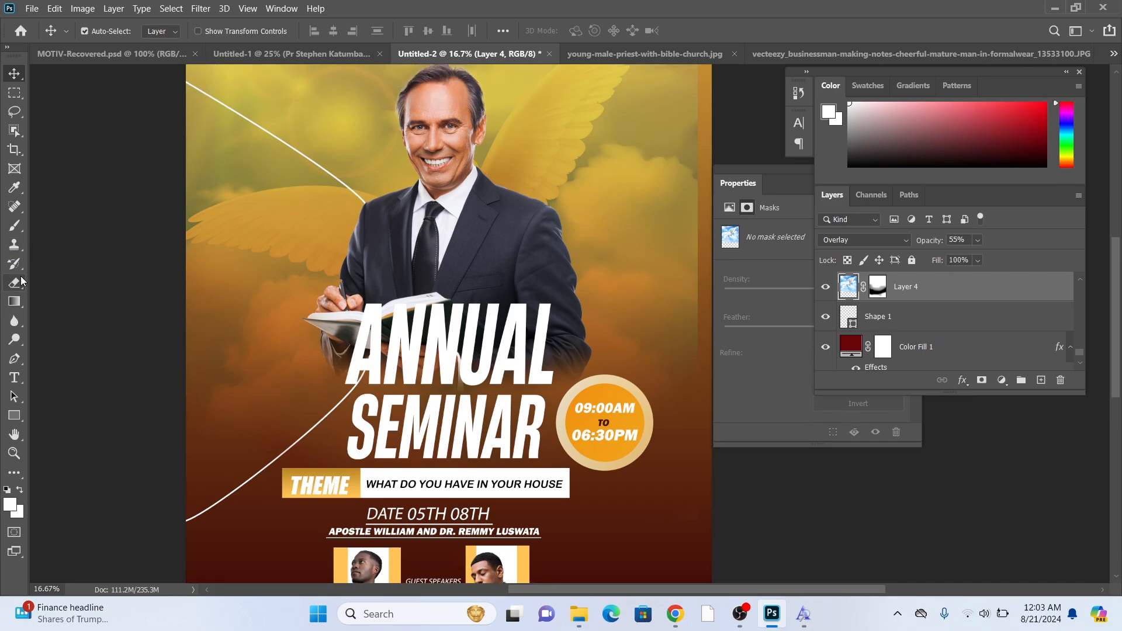
{"action": "left_click", "coordinate": [14, 358]}
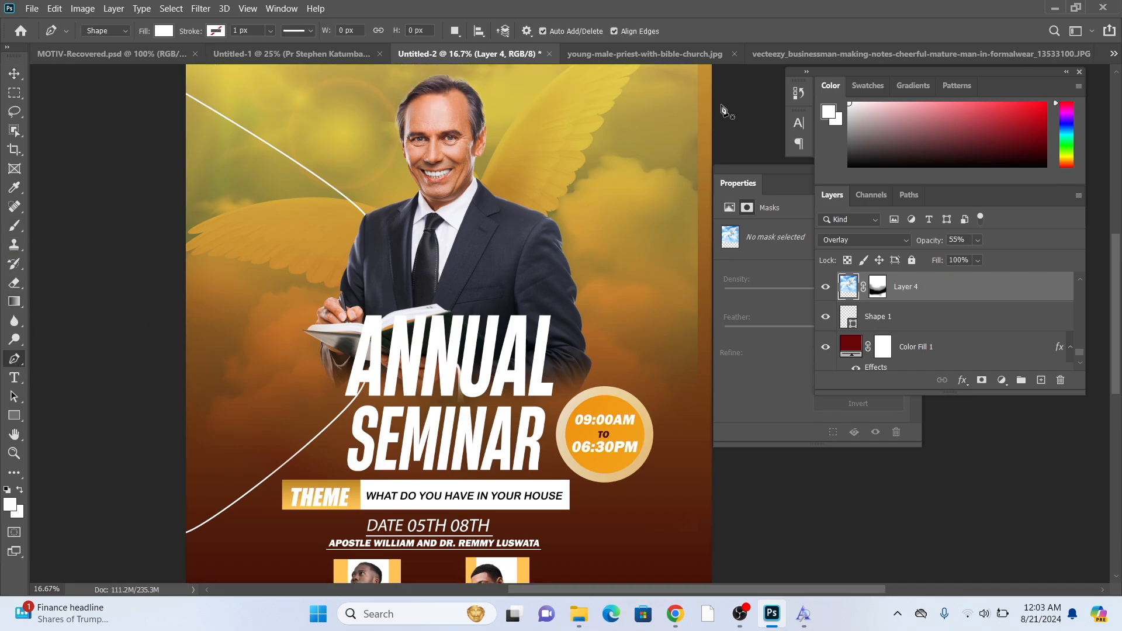
{"action": "left_click", "coordinate": [14, 74]}
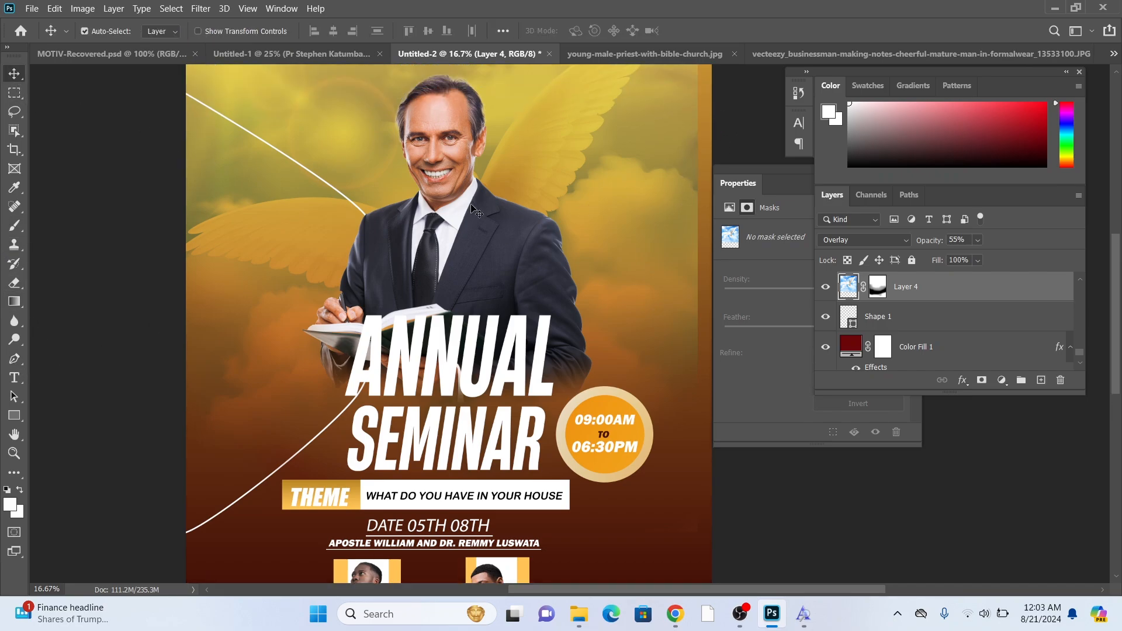
Move the dove image, Layer 4, right until the dove's head shows beside the speaker's collar, and lock the layer
{"action": "mouse_move", "coordinate": [628, 210]}
{"action": "left_mouse_down"}
{"action": "mouse_move", "coordinate": [639, 208]}
{"action": "mouse_move", "coordinate": [632, 216]}
{"action": "left_mouse_up"}
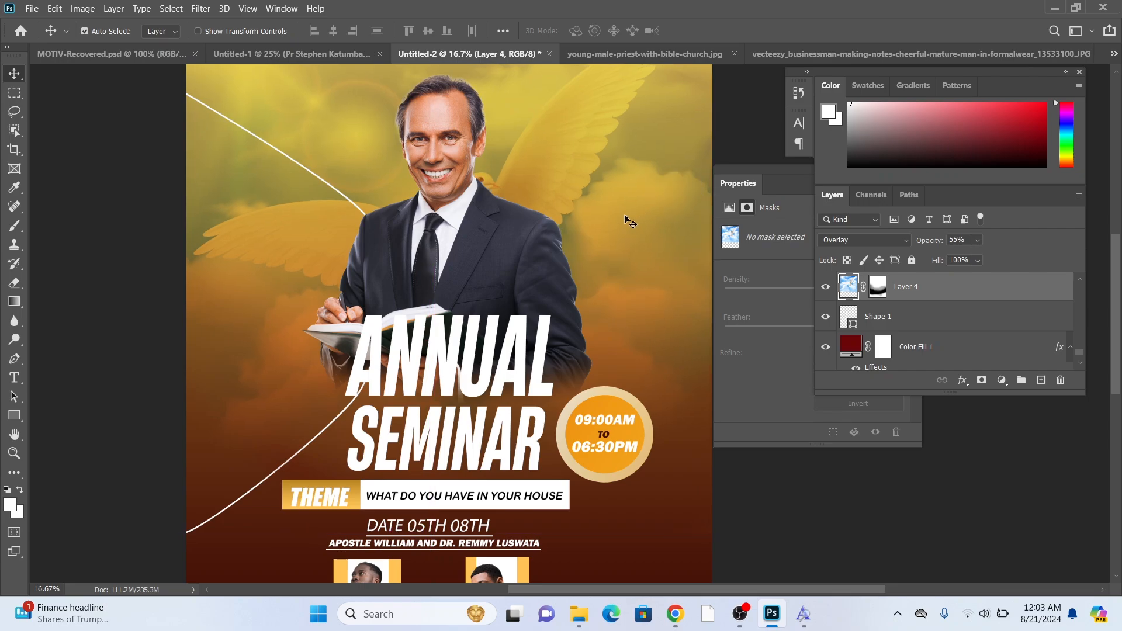
{"action": "scroll", "coordinate": [531, 238], "scroll_direction": "up", "scroll_amount": 1}
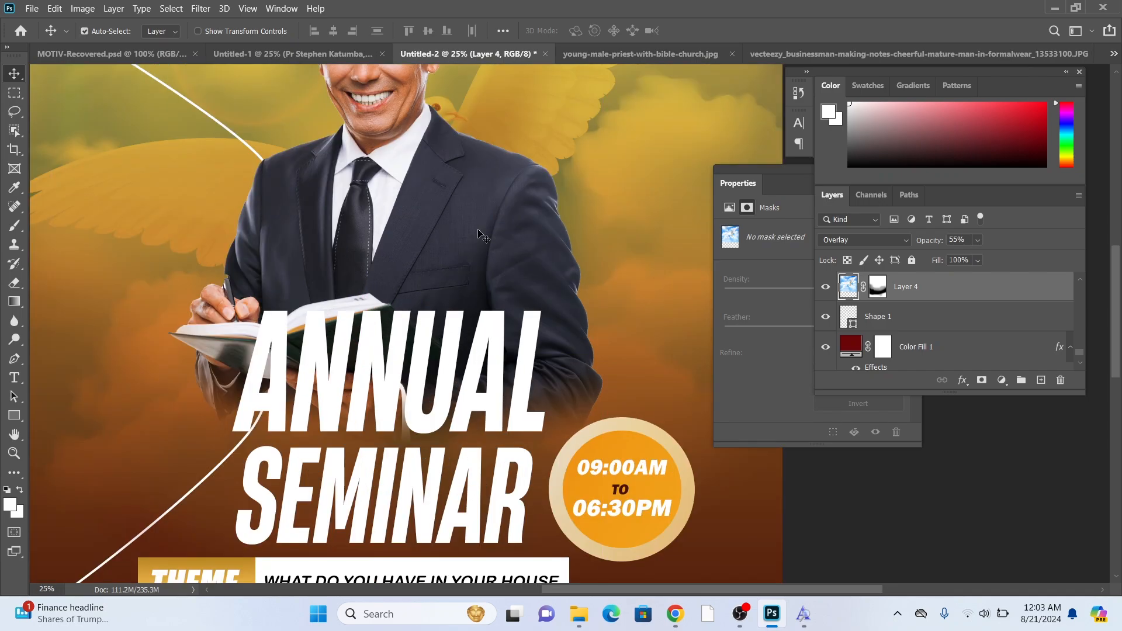
{"action": "left_click_drag", "start_coordinate": [418, 218], "coordinate": [472, 345]}
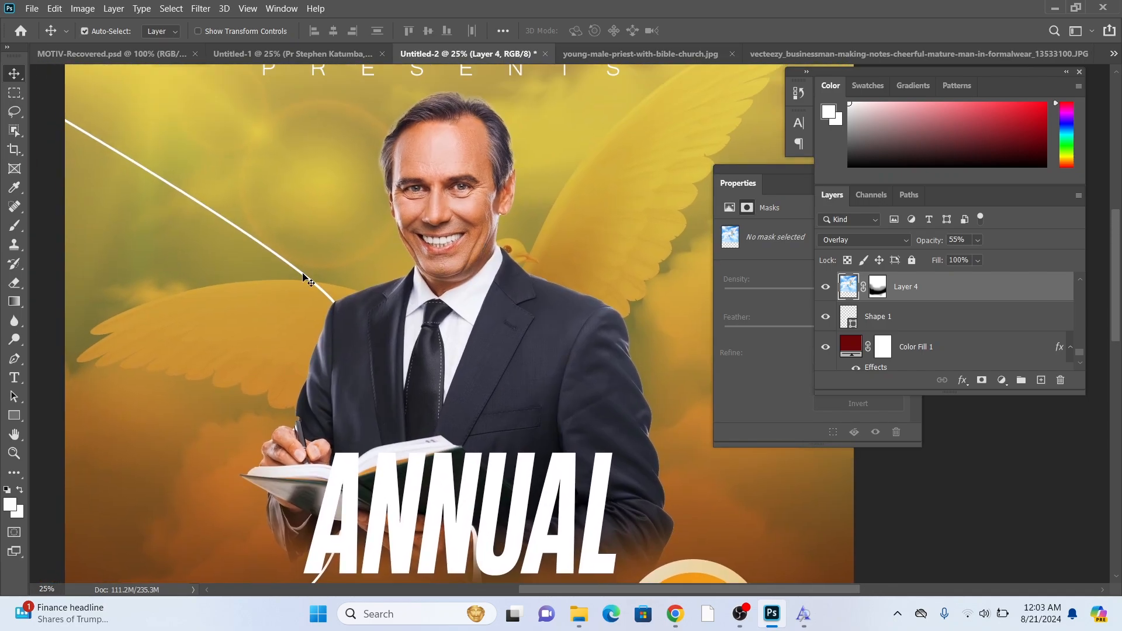
{"action": "left_click_drag", "start_coordinate": [303, 277], "coordinate": [326, 288]}
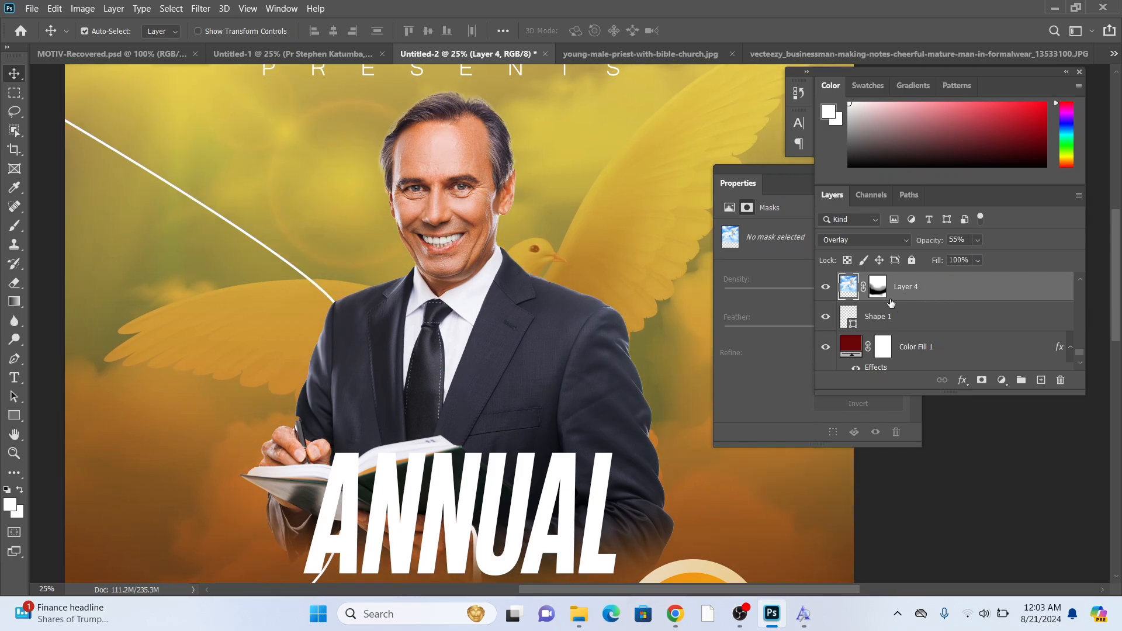
{"action": "key", "text": "ctrl+minus"}
{"action": "key", "text": "ctrl+minus"}
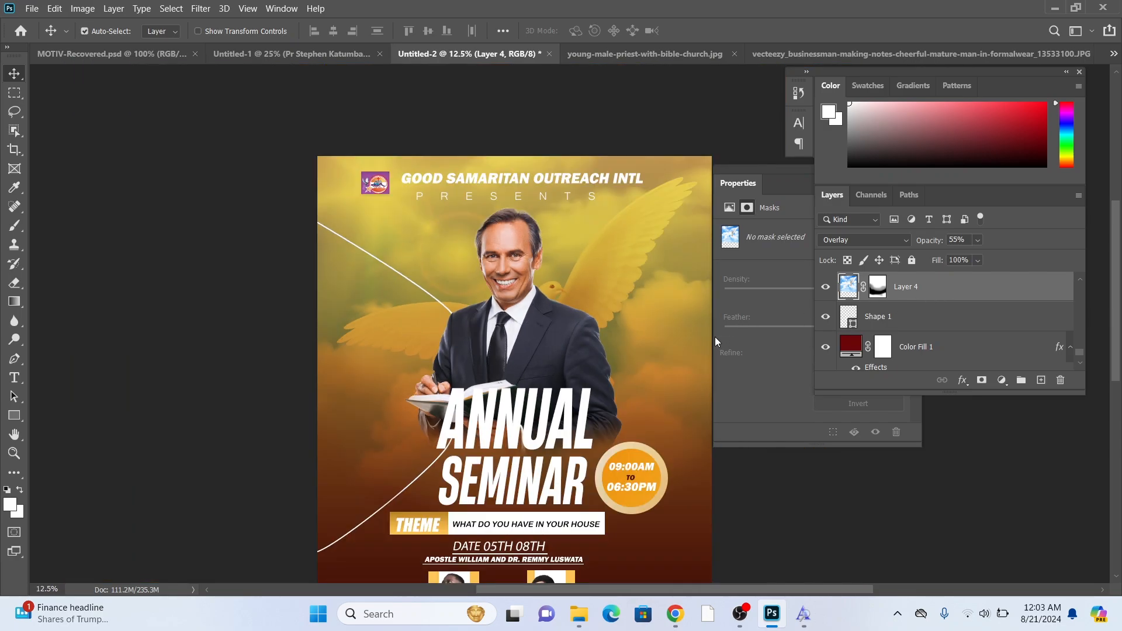
{"action": "left_click", "coordinate": [911, 260]}
Move the curved outline, Shape 1, slightly right and up so its upper line meets the speaker's shoulder
{"action": "key", "text": "ctrl+plus"}
{"action": "key", "text": "ctrl+plus"}
{"action": "left_click_drag", "start_coordinate": [582, 275], "coordinate": [361, 208]}
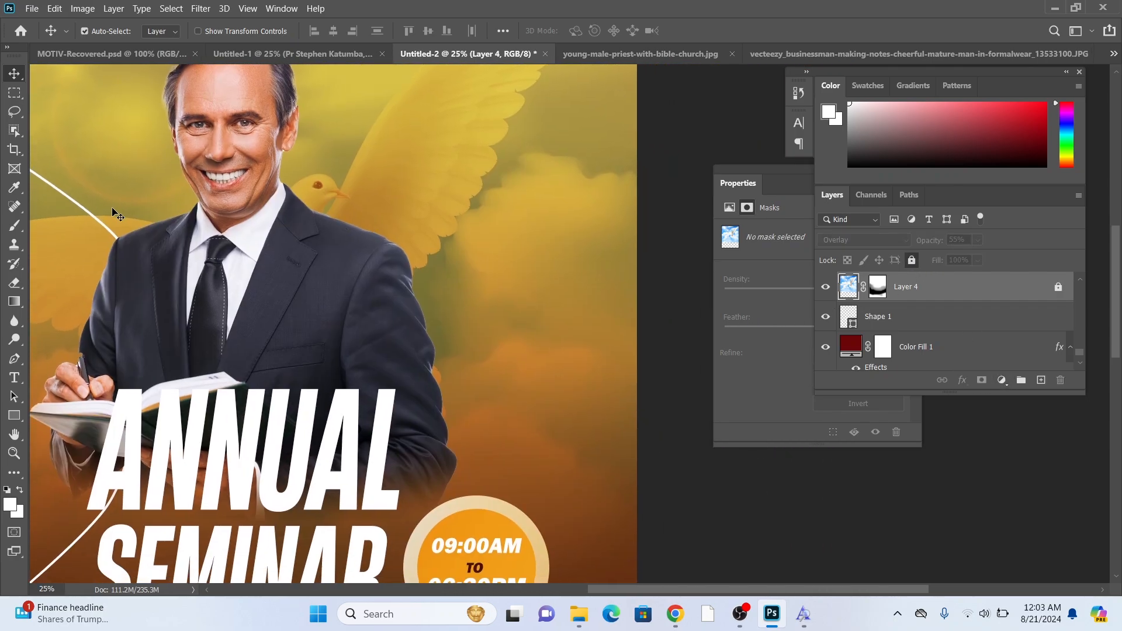
{"action": "left_click_drag", "start_coordinate": [105, 228], "coordinate": [146, 223]}
{"action": "key", "text": "ctrl+z"}
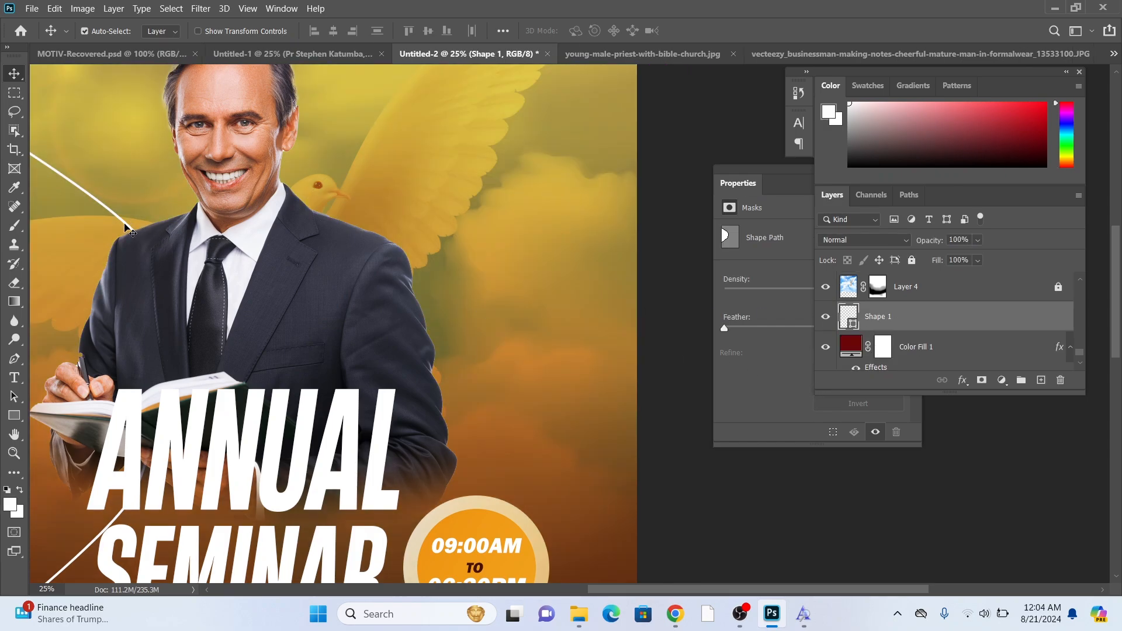
{"action": "left_click_drag", "start_coordinate": [126, 225], "coordinate": [153, 228]}
{"action": "key", "text": "ctrl+z"}
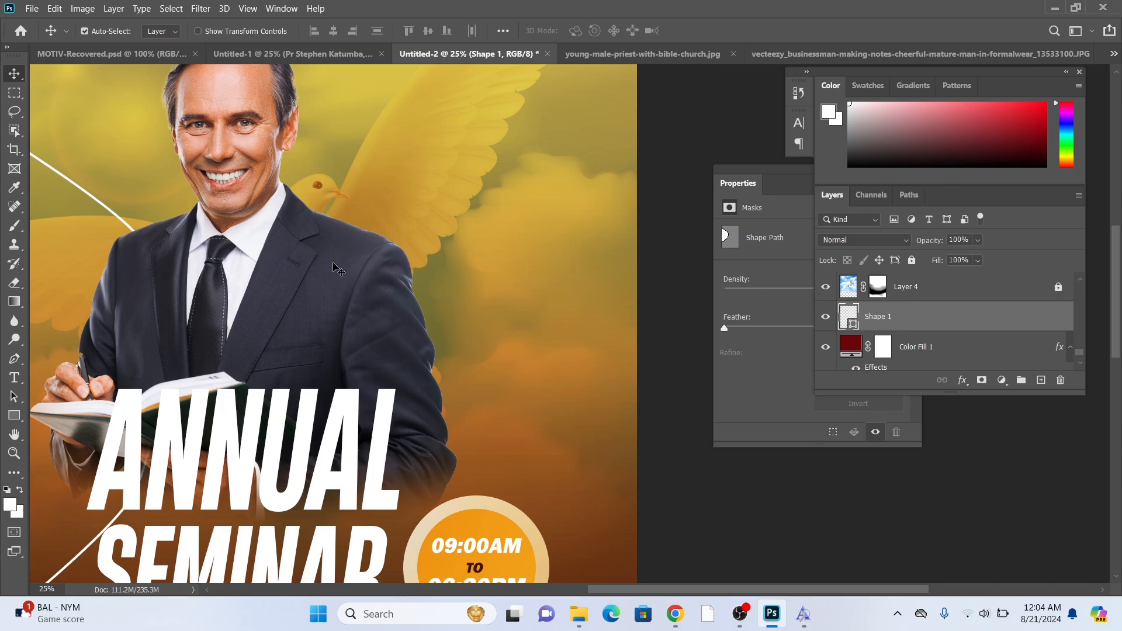
{"action": "left_click_drag", "start_coordinate": [342, 270], "coordinate": [486, 319]}
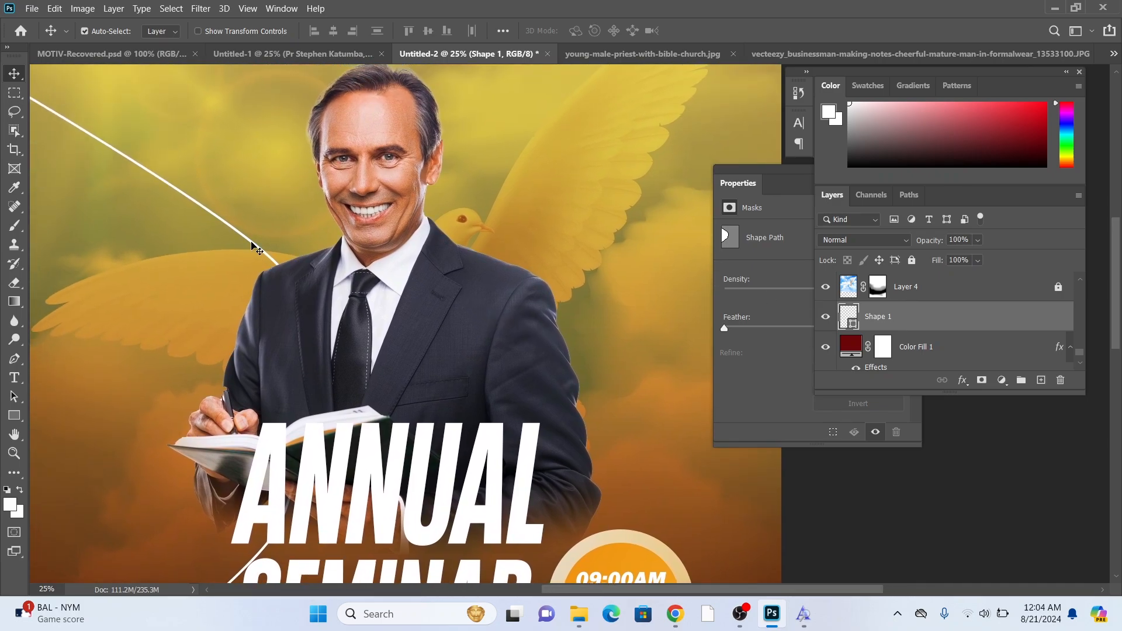
{"action": "left_click_drag", "start_coordinate": [251, 244], "coordinate": [272, 245]}
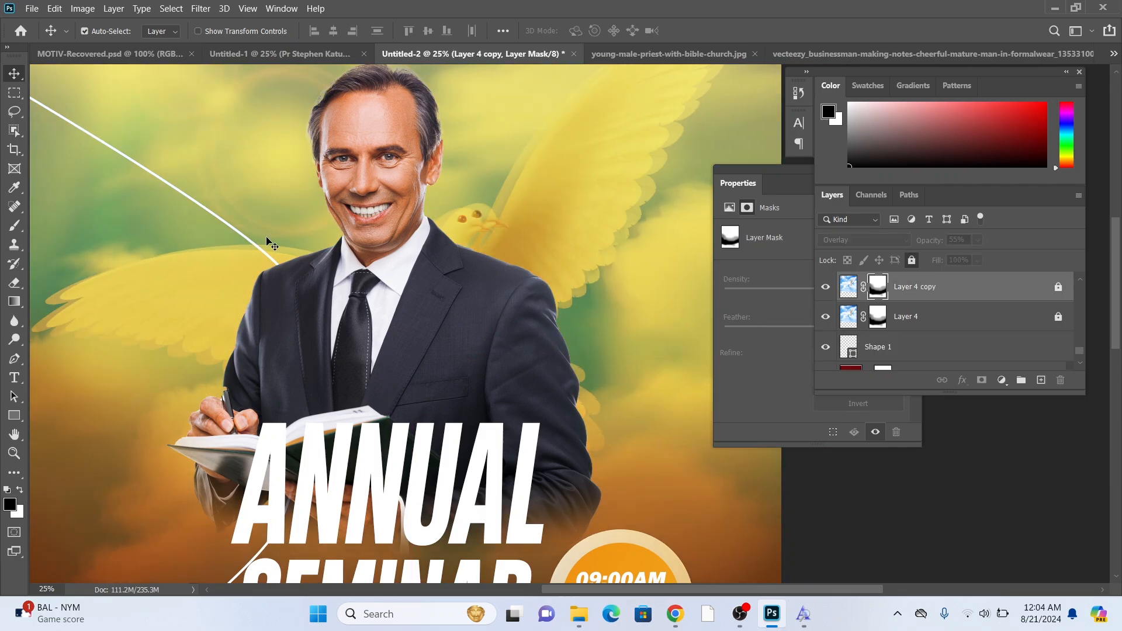
{"action": "key", "text": "ctrl+z"}
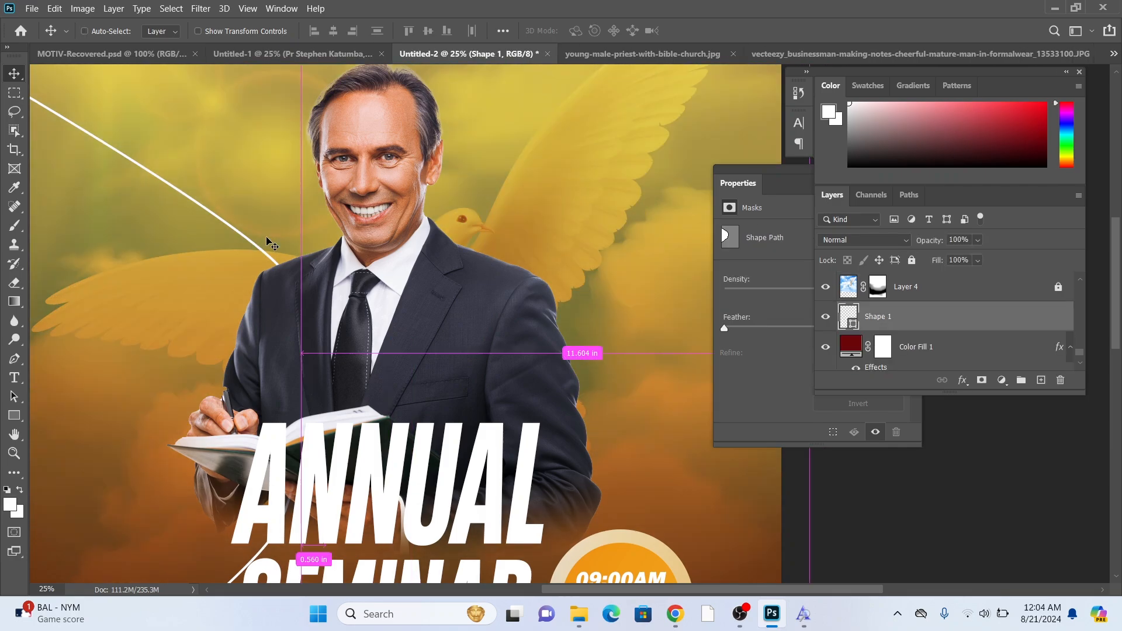
Shift Shape 1 slightly left so the outline's bottom corner runs off the flyer again
{"action": "key", "text": "ctrl+minus"}
{"action": "key", "text": "ctrl+plus"}
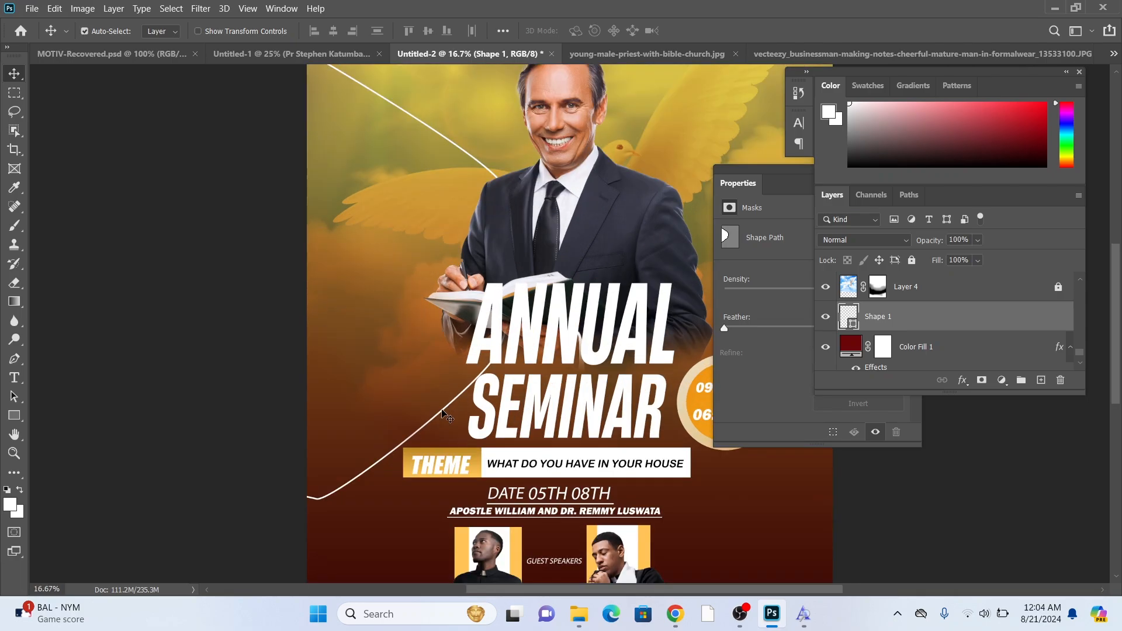
{"action": "left_click_drag", "start_coordinate": [412, 440], "coordinate": [409, 462]}
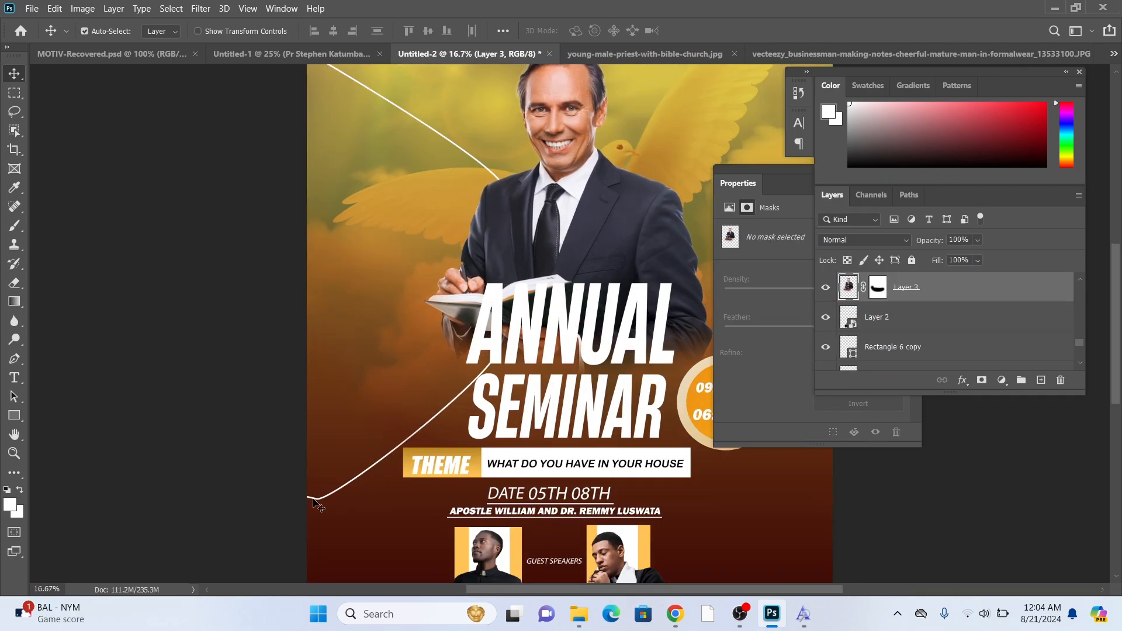
{"action": "left_click_drag", "start_coordinate": [310, 501], "coordinate": [302, 501]}
{"action": "key", "text": "ctrl+minus"}
{"action": "key", "text": "ctrl+minus"}
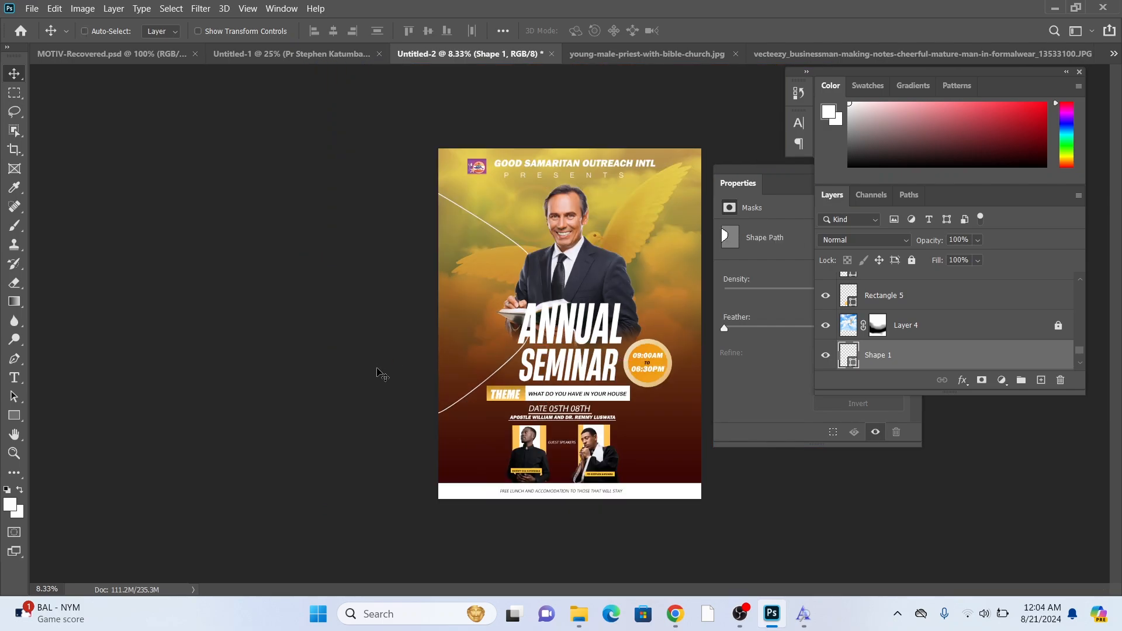
{"action": "key", "text": "ctrl+plus"}
{"action": "left_click_drag", "start_coordinate": [620, 279], "coordinate": [342, 326]}
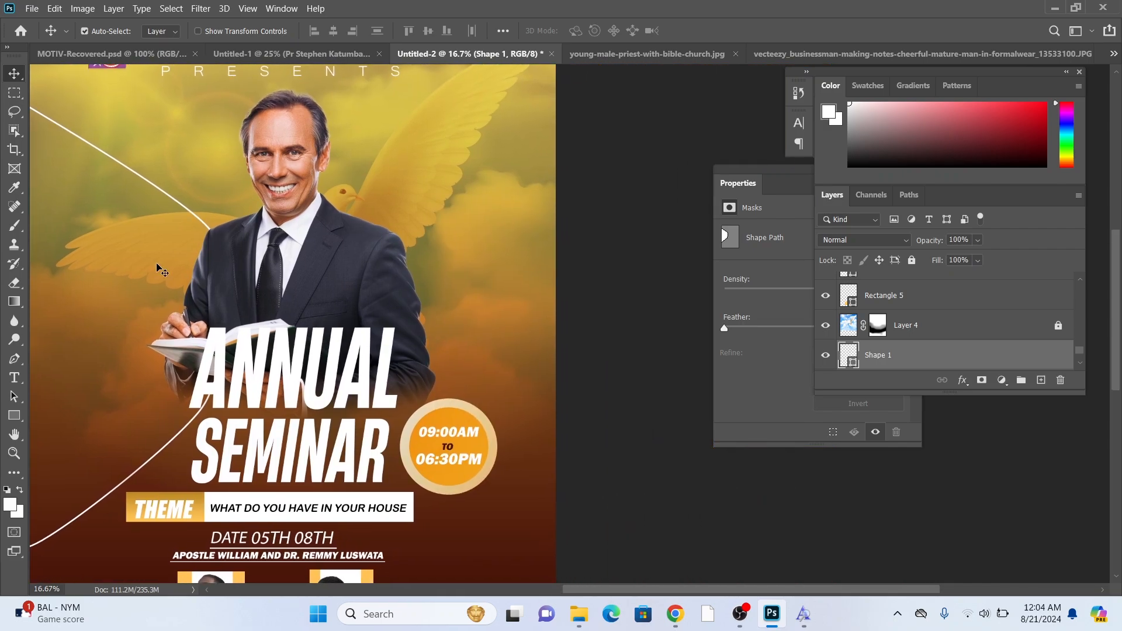
Draw a second white curved outline with the Pen tool on the flyer's right side, passing behind the speaker and the time badge
{"action": "left_click", "coordinate": [15, 358]}
{"action": "left_click_drag", "start_coordinate": [579, 83], "coordinate": [560, 94]}
{"action": "left_click_drag", "start_coordinate": [378, 219], "coordinate": [362, 270]}
{"action": "left_click_drag", "start_coordinate": [373, 351], "coordinate": [394, 393]}
{"action": "left_click_drag", "start_coordinate": [587, 519], "coordinate": [693, 520]}
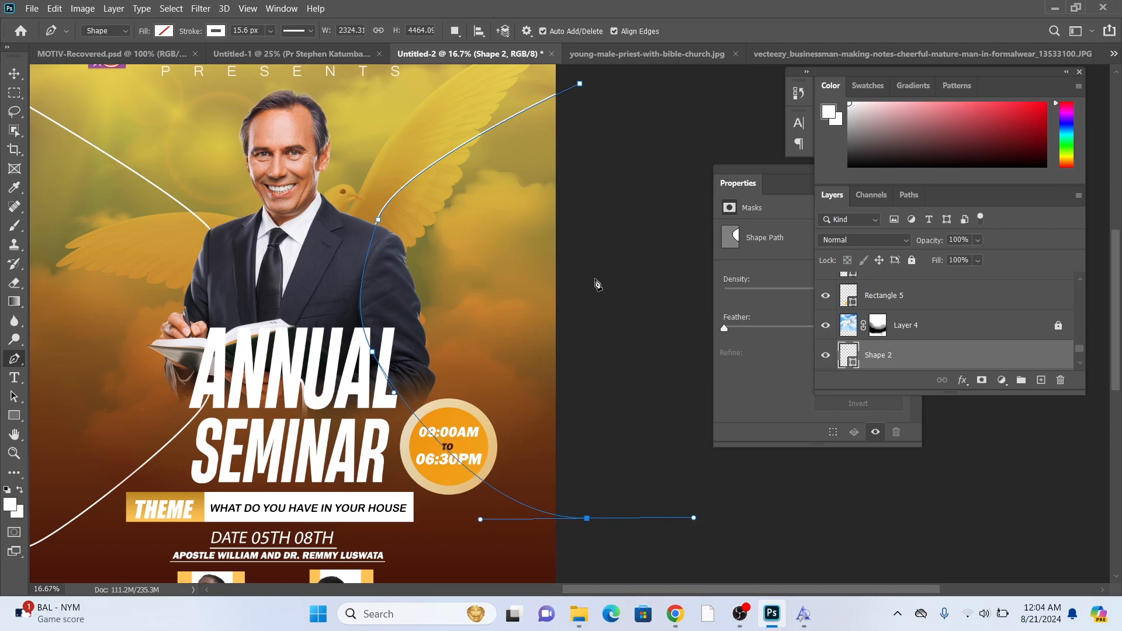
{"action": "left_click", "coordinate": [584, 85]}
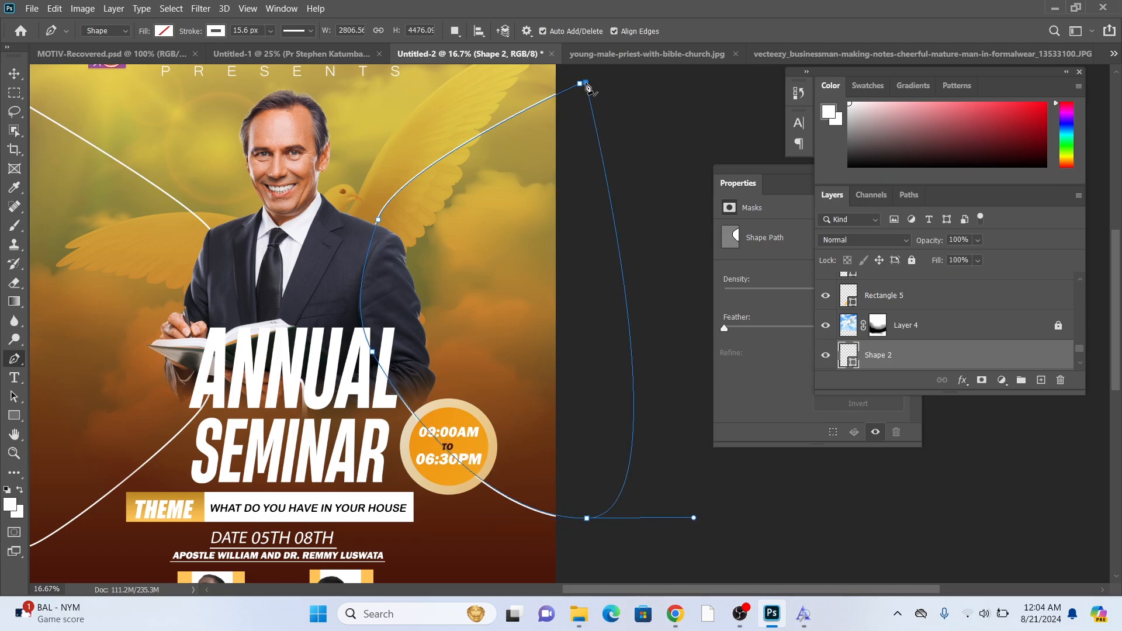
{"action": "left_click", "coordinate": [15, 74]}
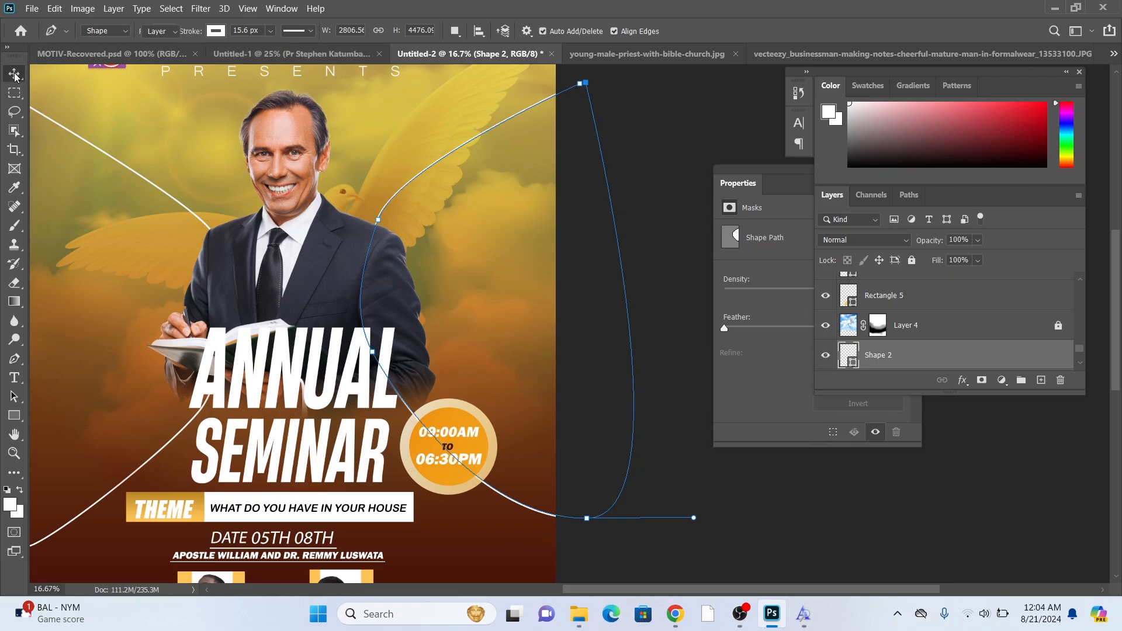
{"action": "left_click", "coordinate": [671, 156]}
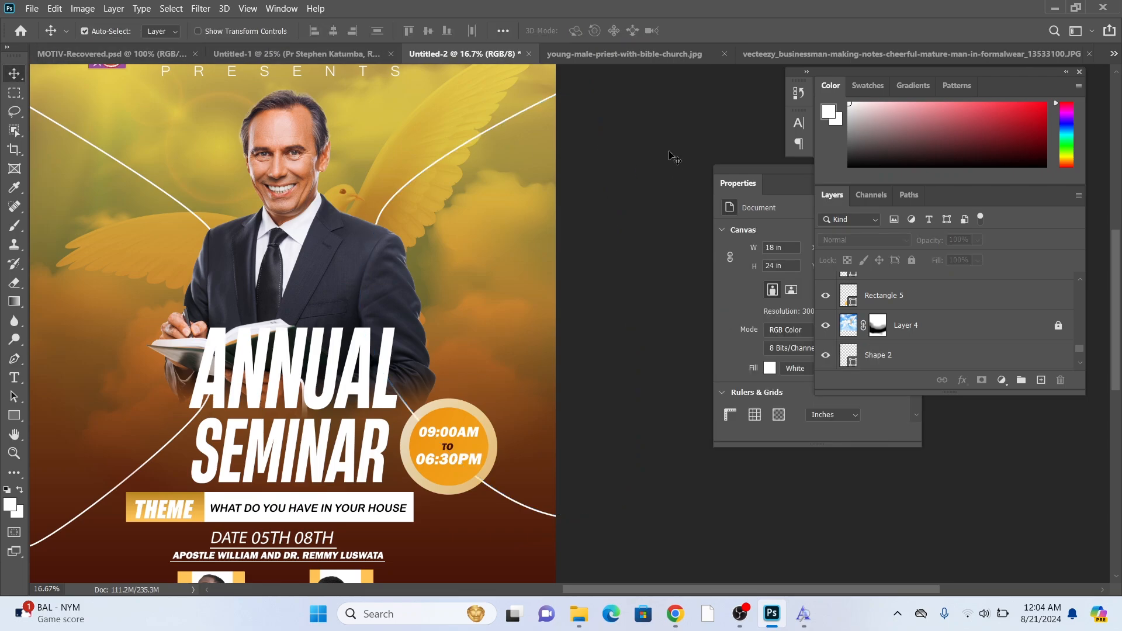
{"action": "key", "text": "ctrl+minus"}
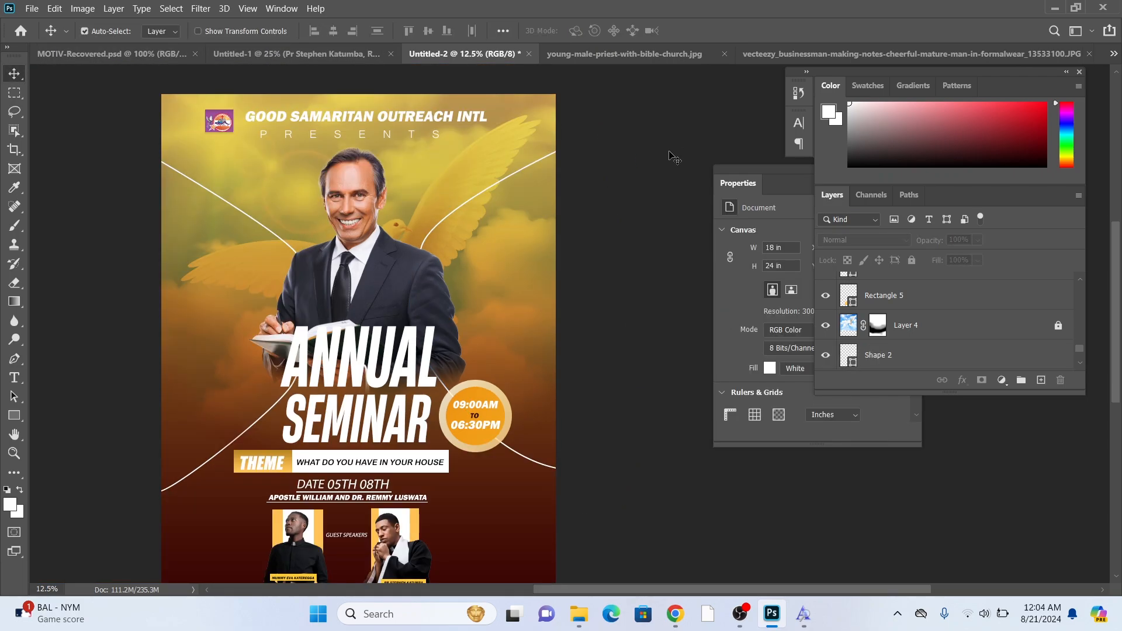
{"action": "left_click", "coordinate": [454, 215]}
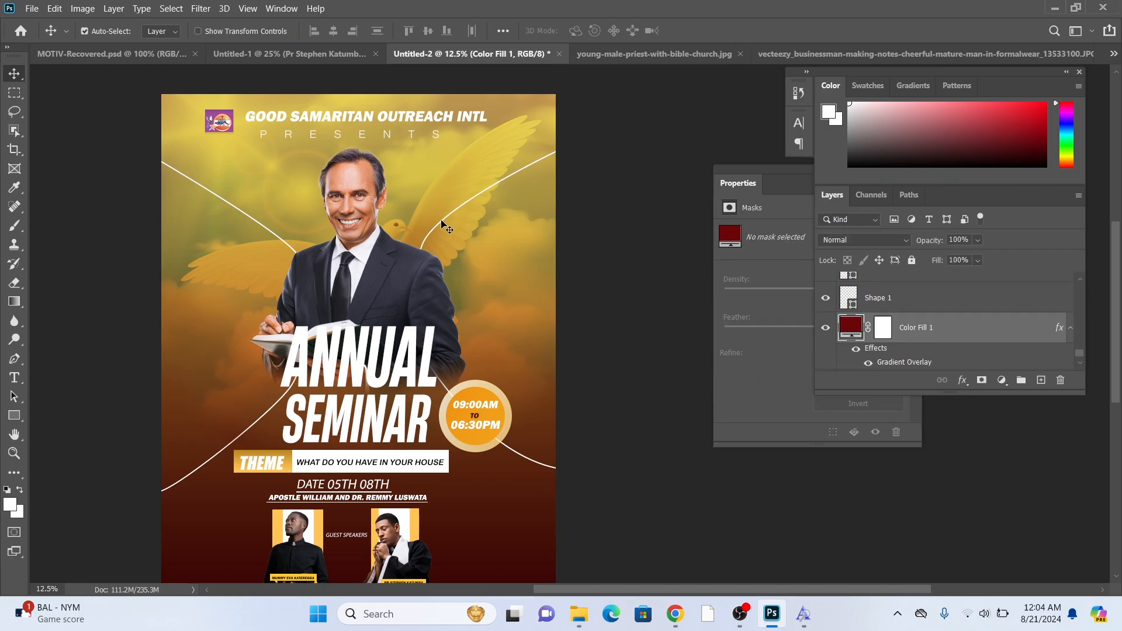
Move the second curved outline, Shape 2, down and left so its upper line meets the speaker's shoulder
{"action": "left_click_drag", "start_coordinate": [445, 227], "coordinate": [422, 256]}
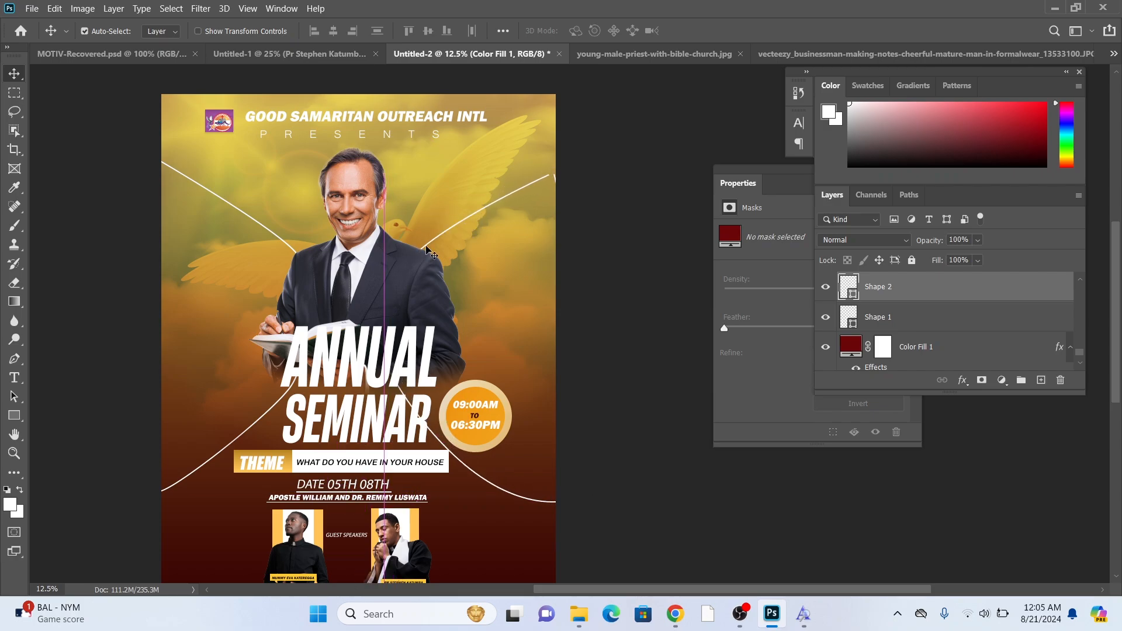
{"action": "key", "text": "ctrl+minus"}
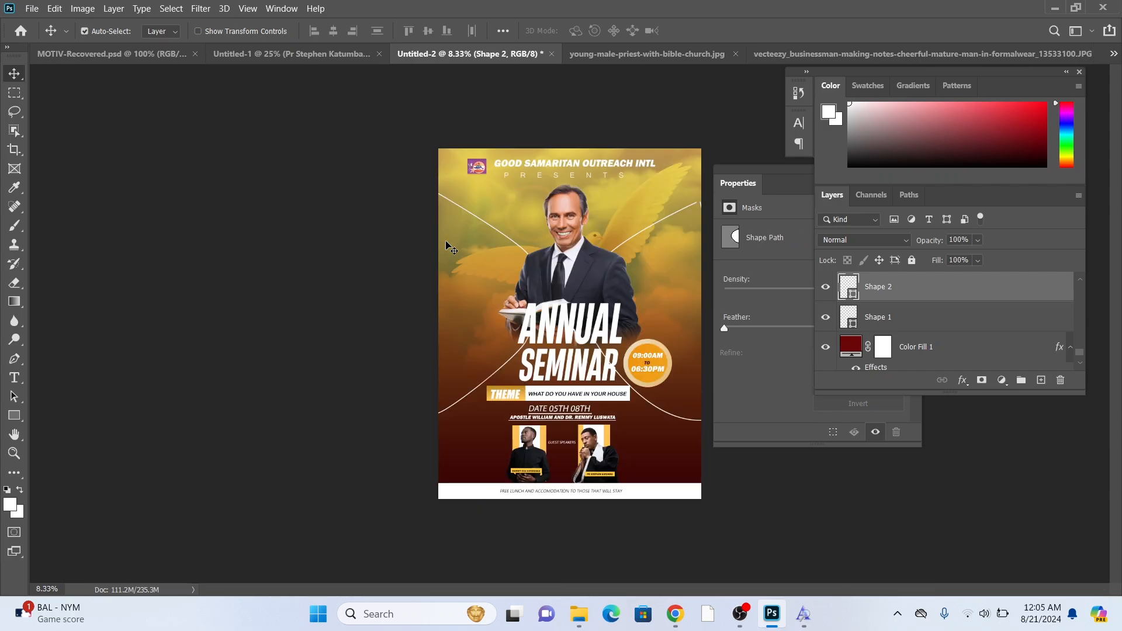
{"action": "key", "text": "ctrl+plus"}
{"action": "key", "text": "ctrl+minus"}
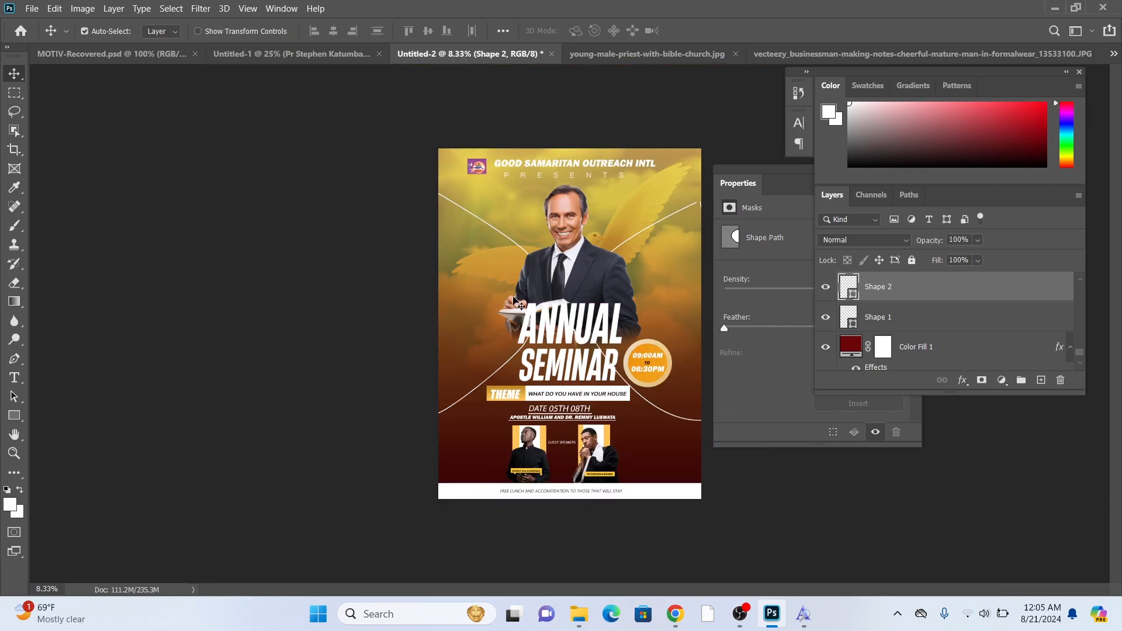
{"action": "key", "text": "ctrl+plus"}
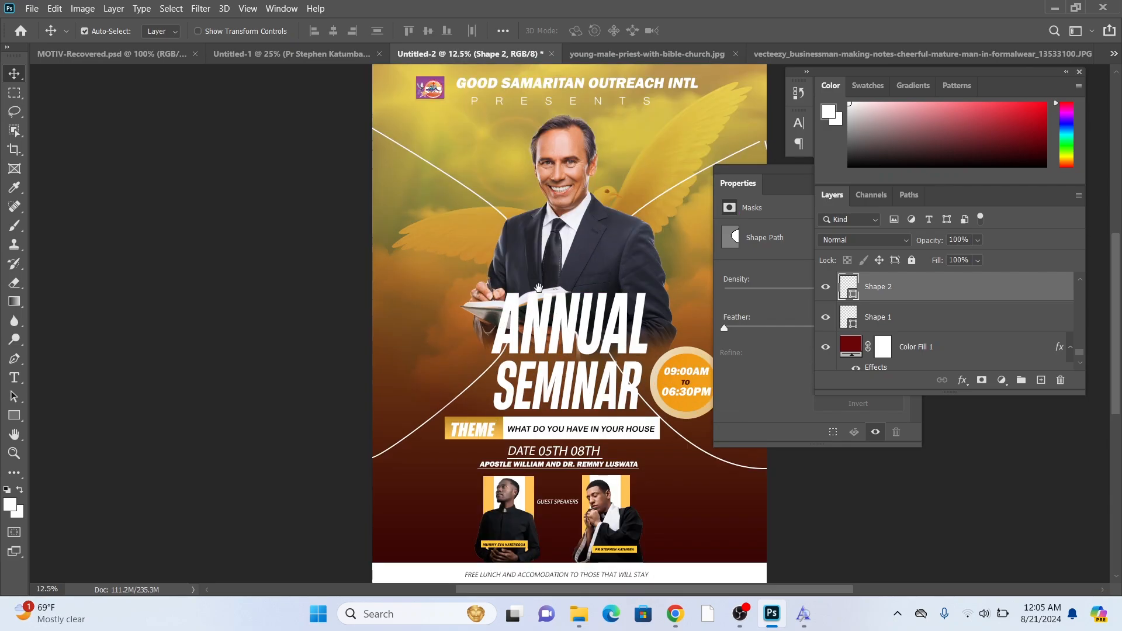
Shift Shape 2 slightly right and up so both ends of the outline run off the flyer's right edge
{"action": "scroll", "coordinate": [575, 276], "scroll_direction": "right", "scroll_amount": 3}
{"action": "mouse_move", "coordinate": [586, 160]}
{"action": "left_mouse_down"}
{"action": "mouse_move", "coordinate": [602, 158]}
{"action": "mouse_move", "coordinate": [589, 160]}
{"action": "left_mouse_up"}
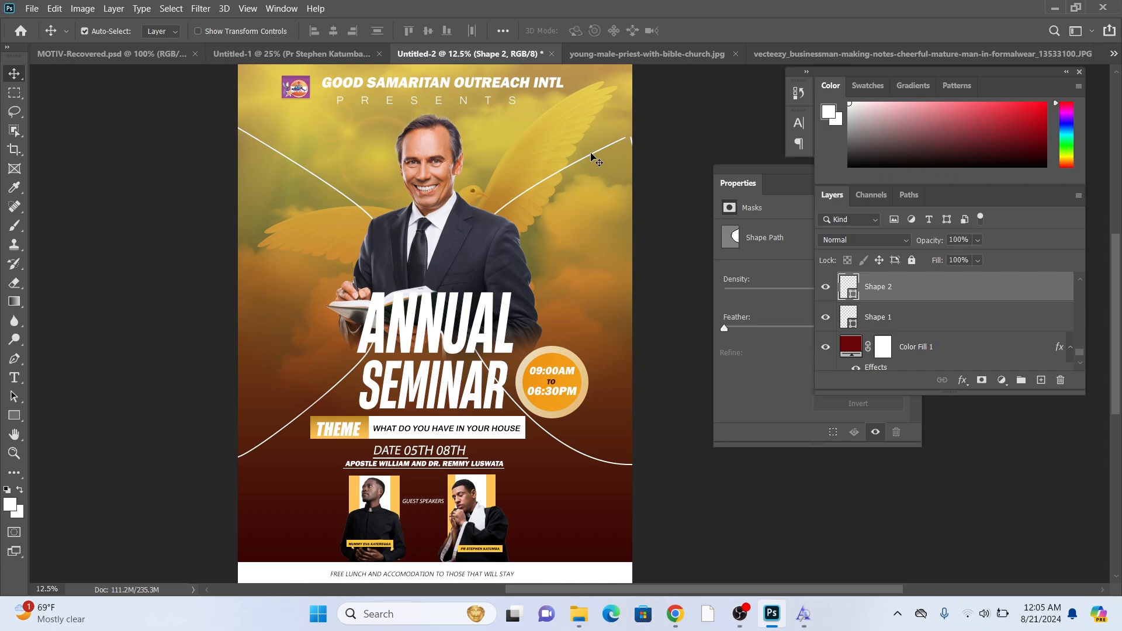
{"action": "left_click", "coordinate": [595, 154]}
{"action": "left_click", "coordinate": [596, 154]}
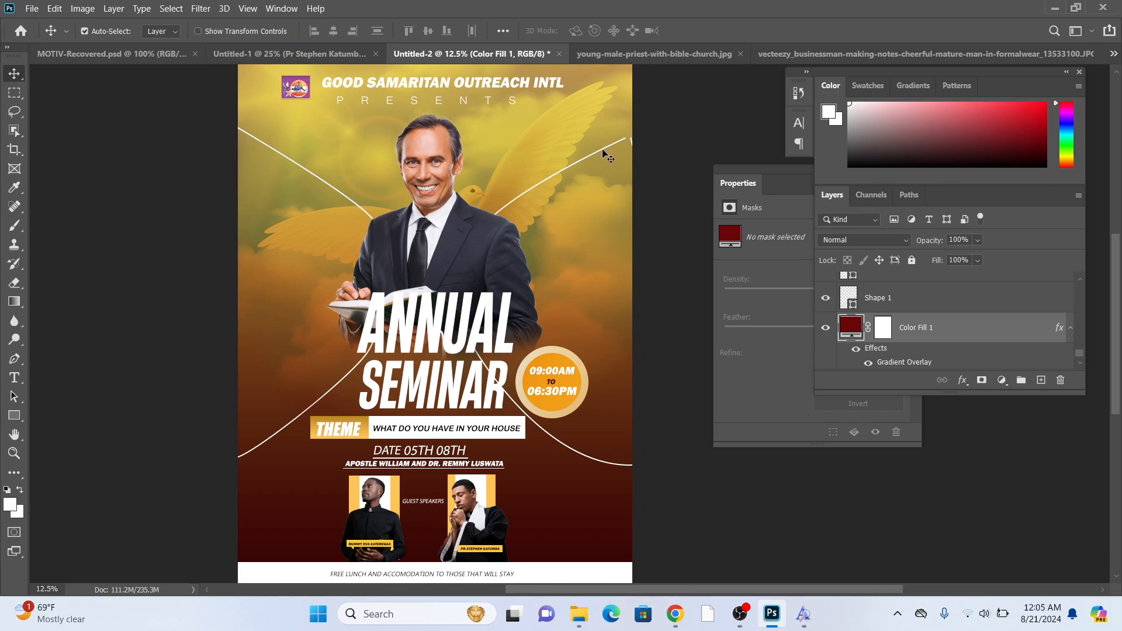
{"action": "left_click_drag", "start_coordinate": [602, 150], "coordinate": [615, 142]}
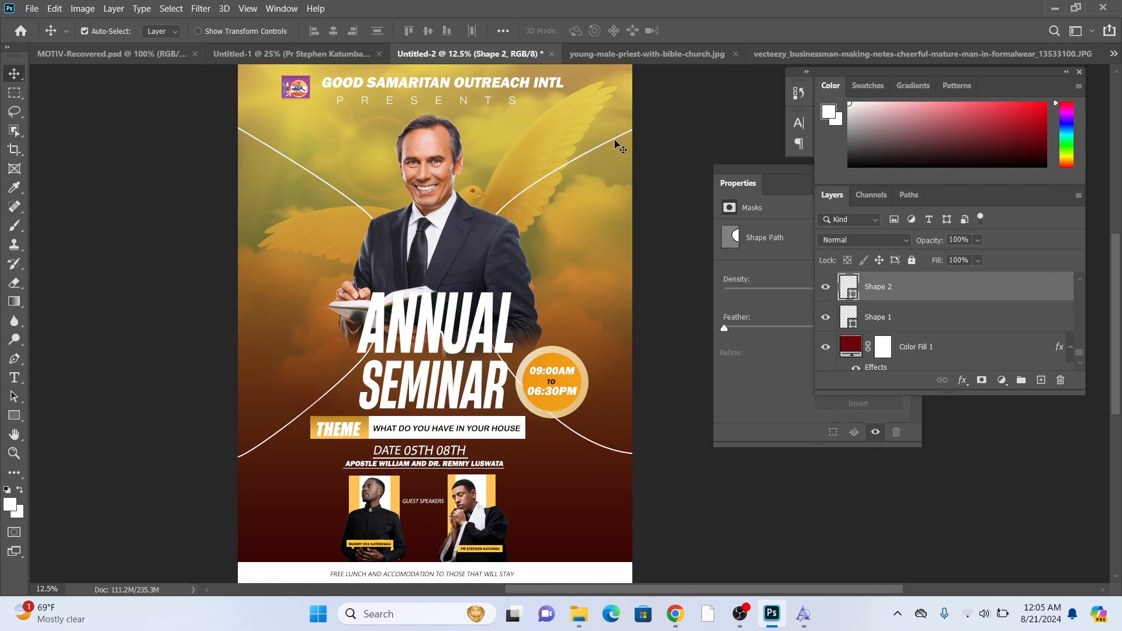
Apply a cream-to-gold Gradient Overlay to the ANNUAL title text
{"action": "key", "text": "ctrl+plus"}
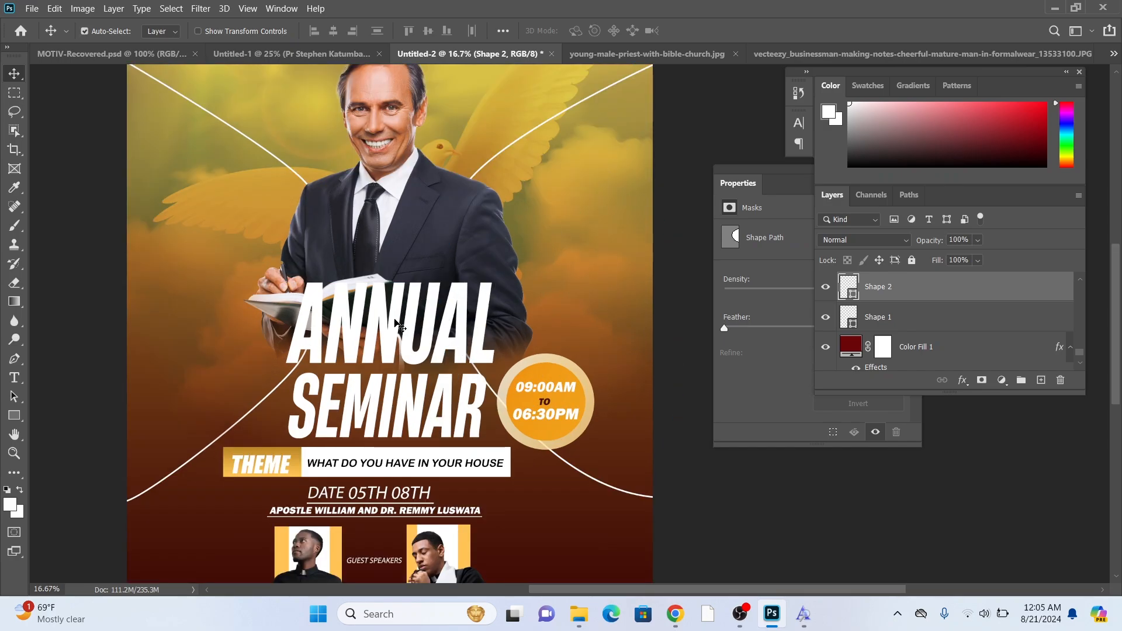
{"action": "left_click", "coordinate": [392, 323]}
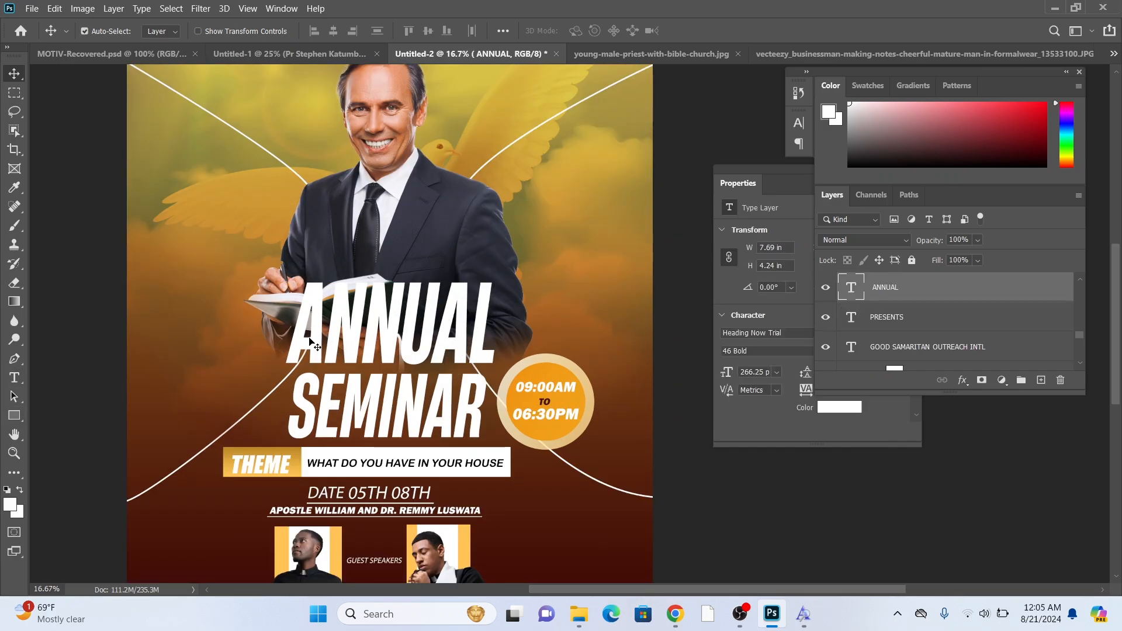
{"action": "double_click", "coordinate": [958, 300]}
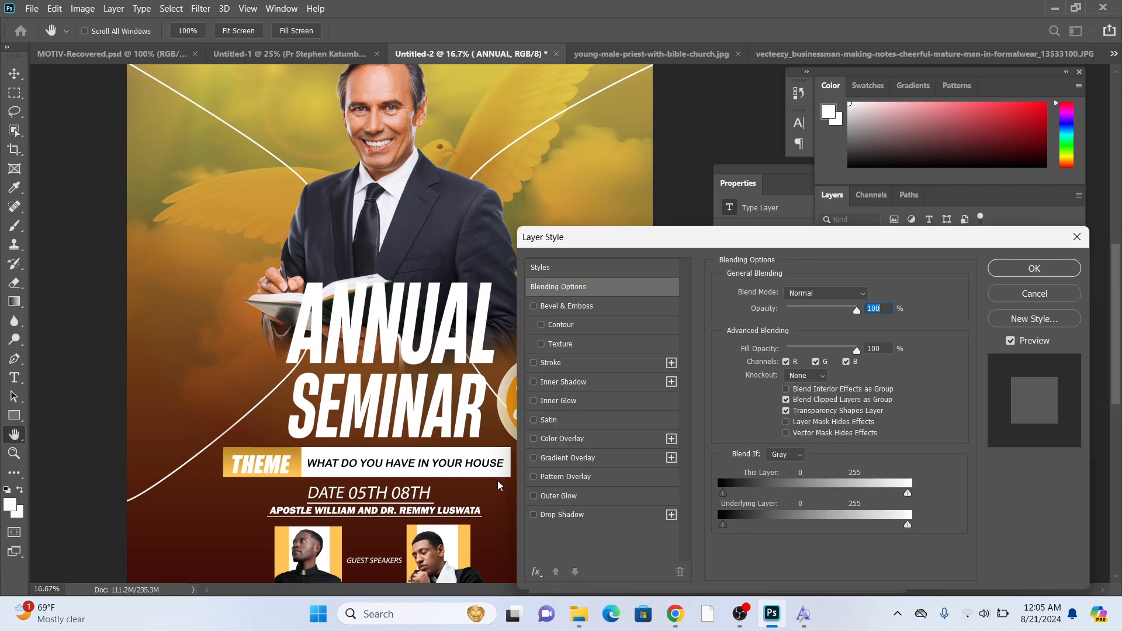
{"action": "left_click", "coordinate": [533, 458]}
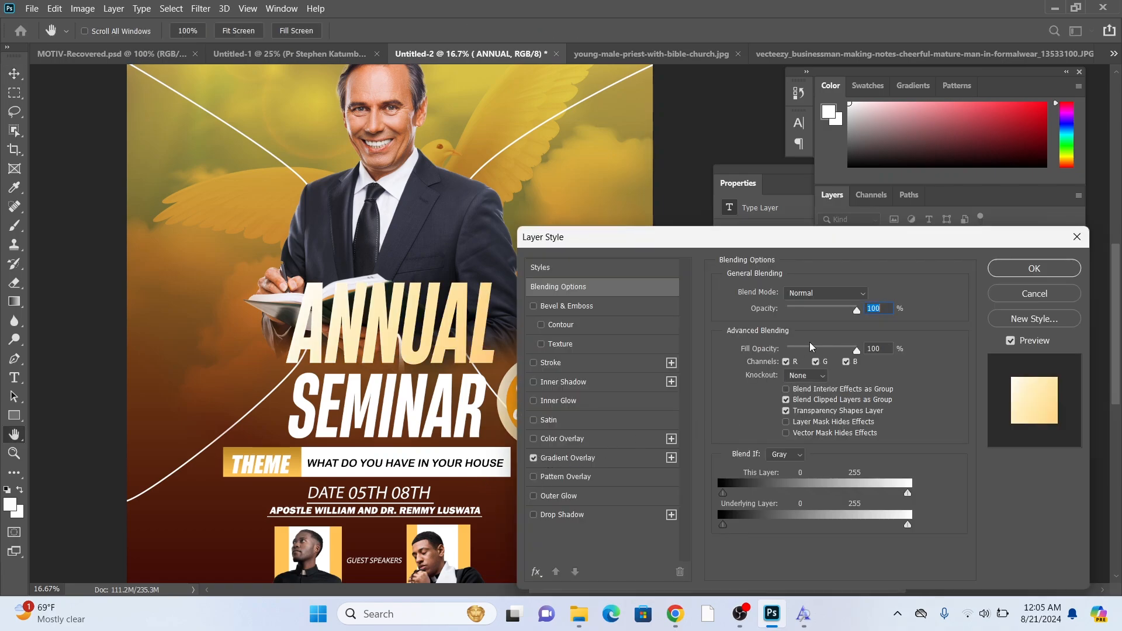
{"action": "left_click", "coordinate": [1035, 267]}
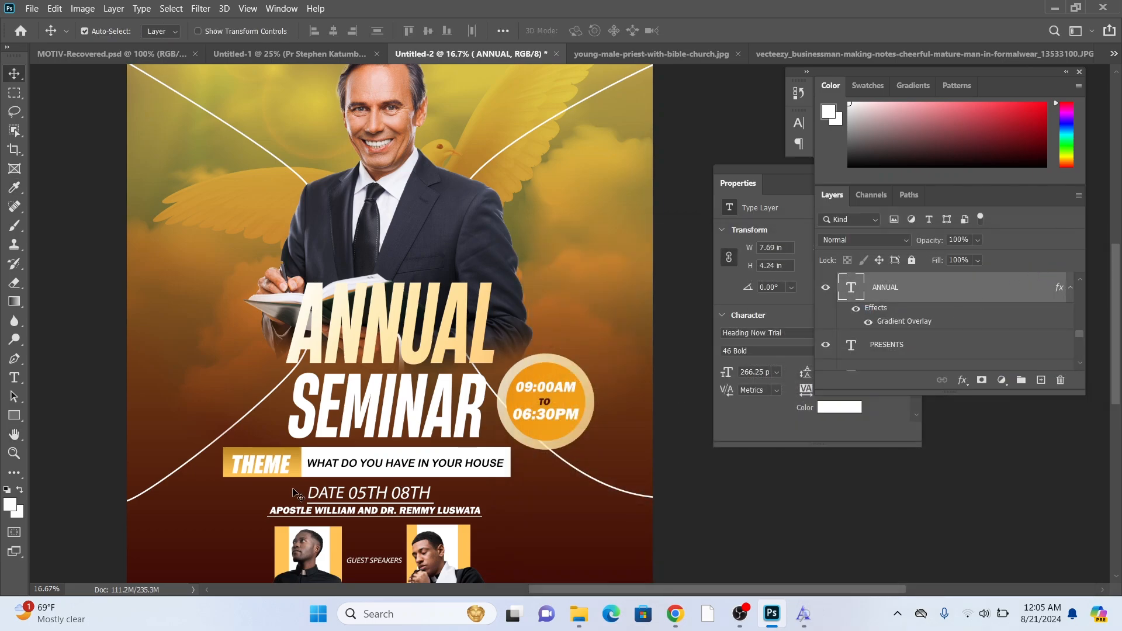
Give the SEMINAR title text the same cream-to-gold Gradient Overlay
{"action": "left_click", "coordinate": [378, 434]}
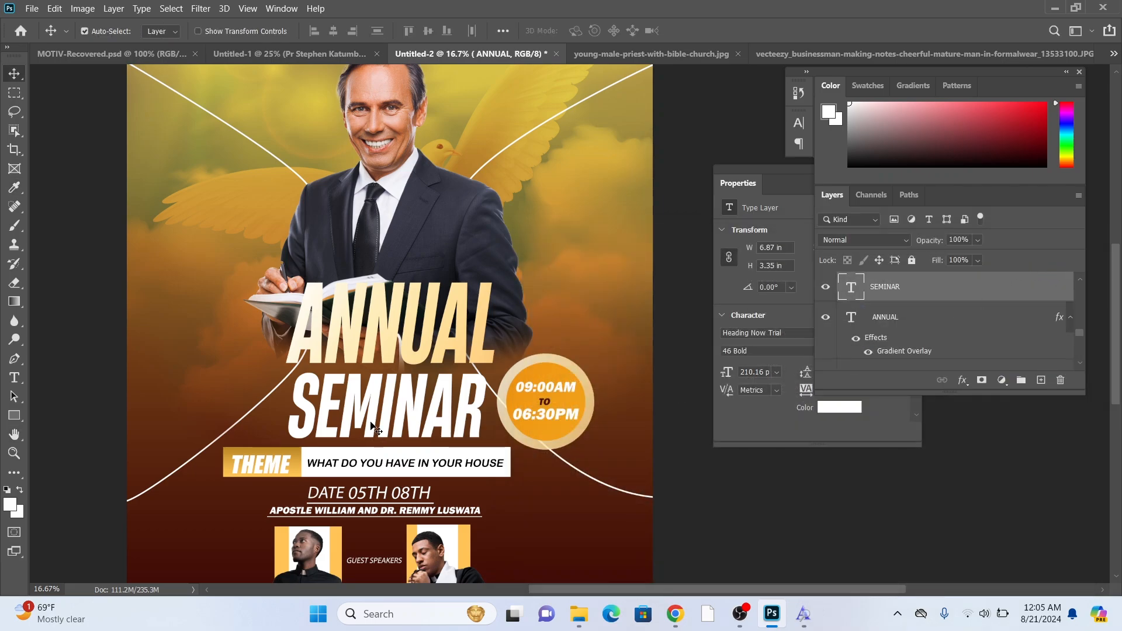
{"action": "double_click", "coordinate": [963, 295]}
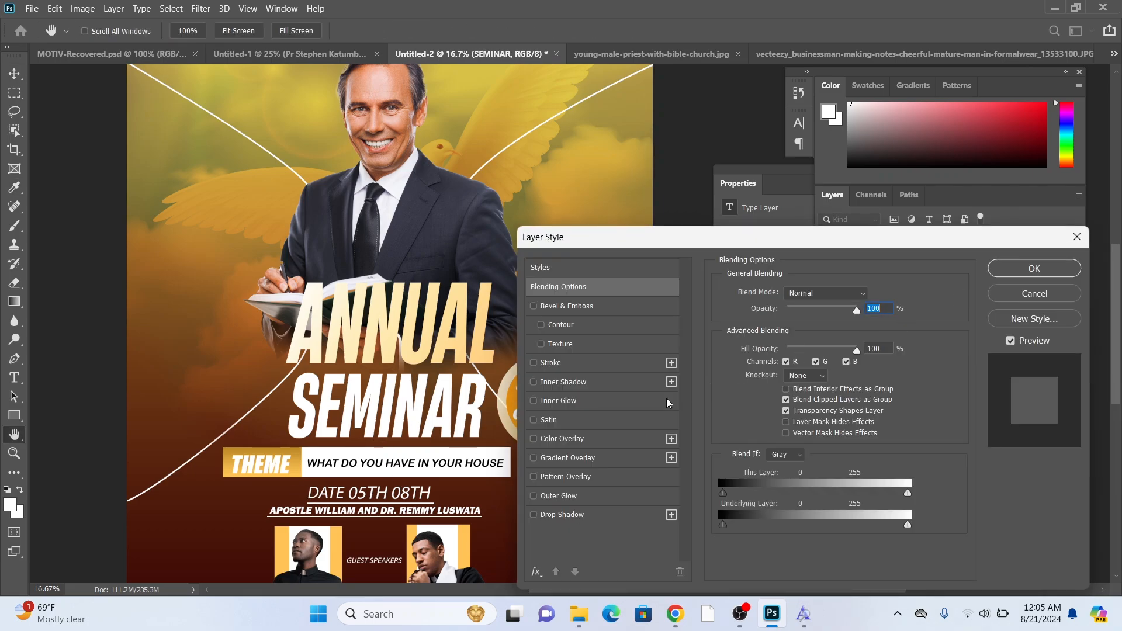
{"action": "left_click", "coordinate": [562, 460]}
{"action": "left_click", "coordinate": [1058, 273]}
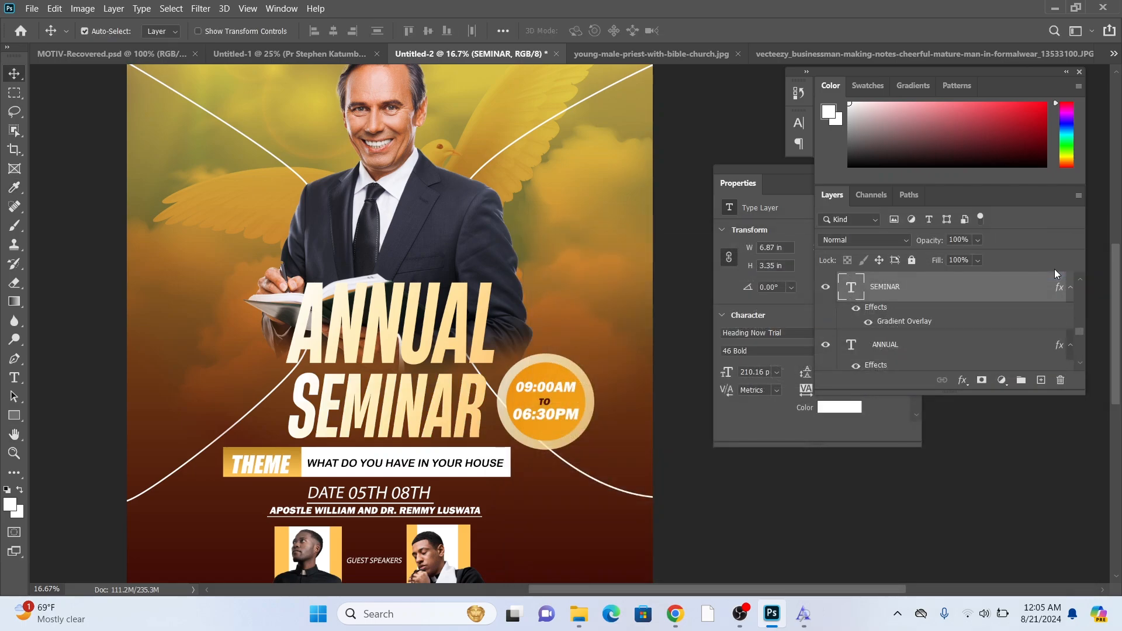
Add a black Multiply Drop Shadow to the SEMINAR text
{"action": "key", "text": "ctrl+minus"}
{"action": "key", "text": "ctrl+minus"}
{"action": "key", "text": "ctrl+plus"}
{"action": "key", "text": "ctrl+plus"}
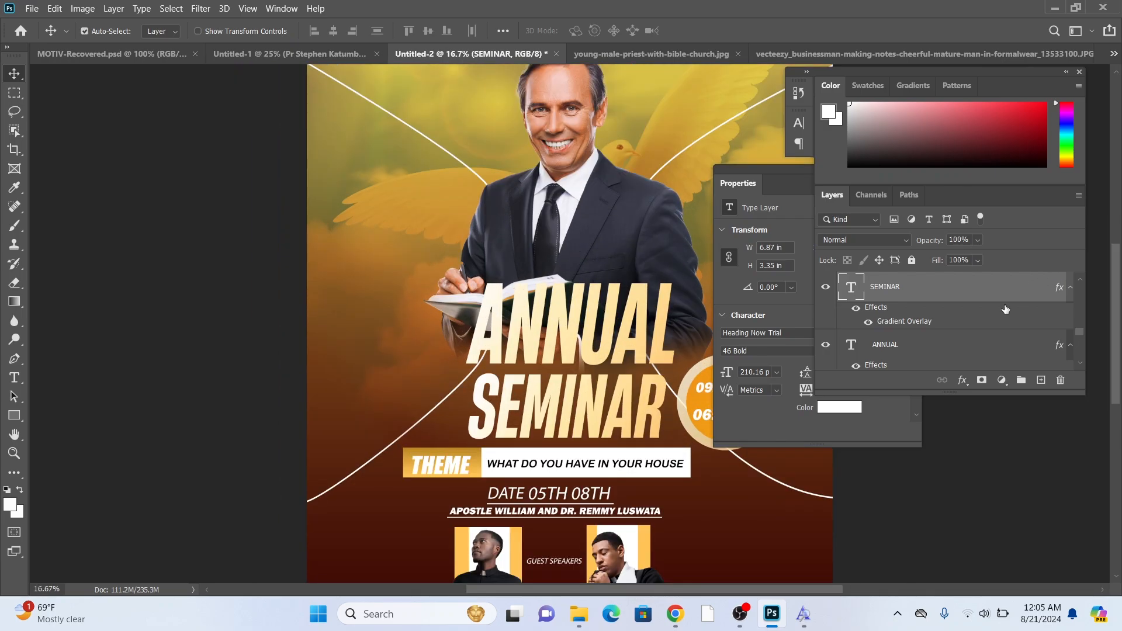
{"action": "scroll", "coordinate": [402, 319], "scroll_direction": "right", "scroll_amount": 5}
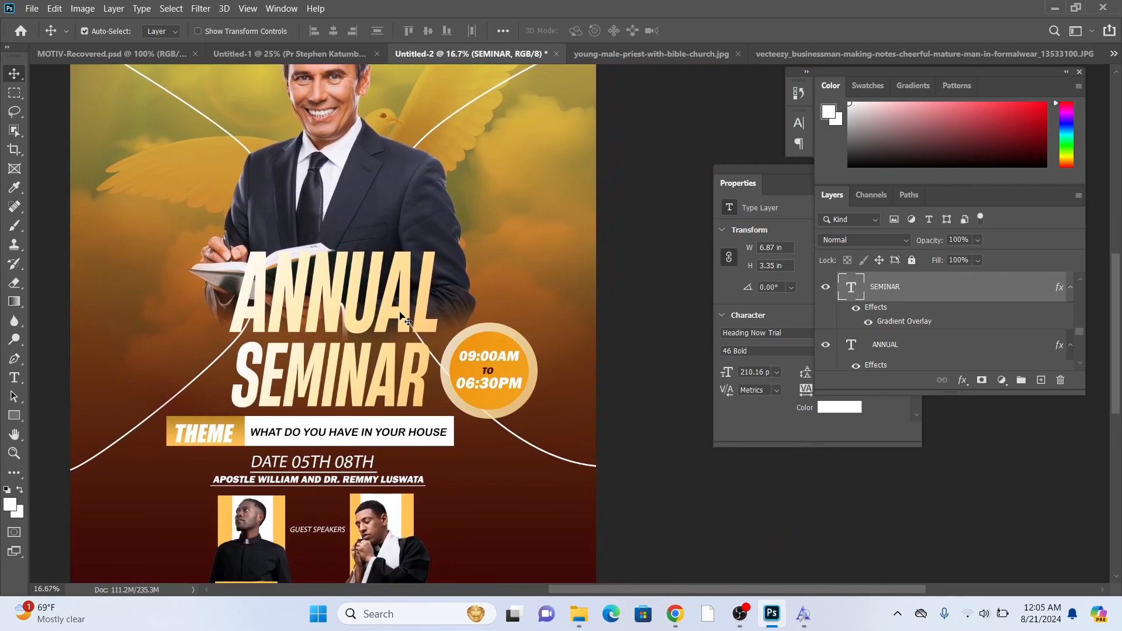
{"action": "key", "text": "h"}
{"action": "double_click", "coordinate": [973, 286]}
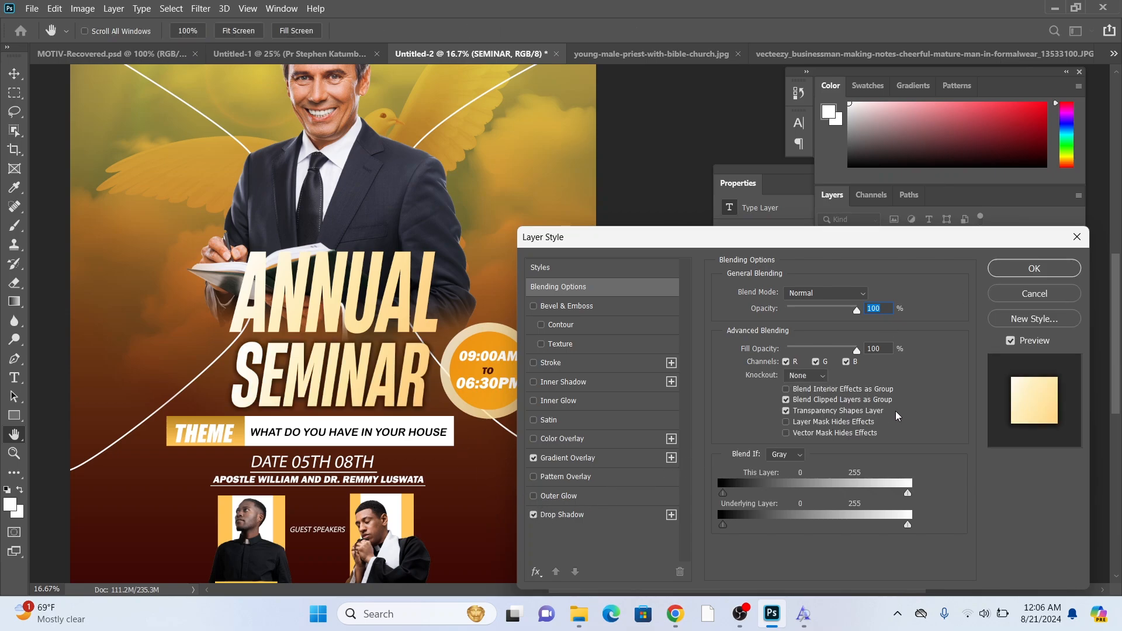
{"action": "left_click", "coordinate": [647, 516]}
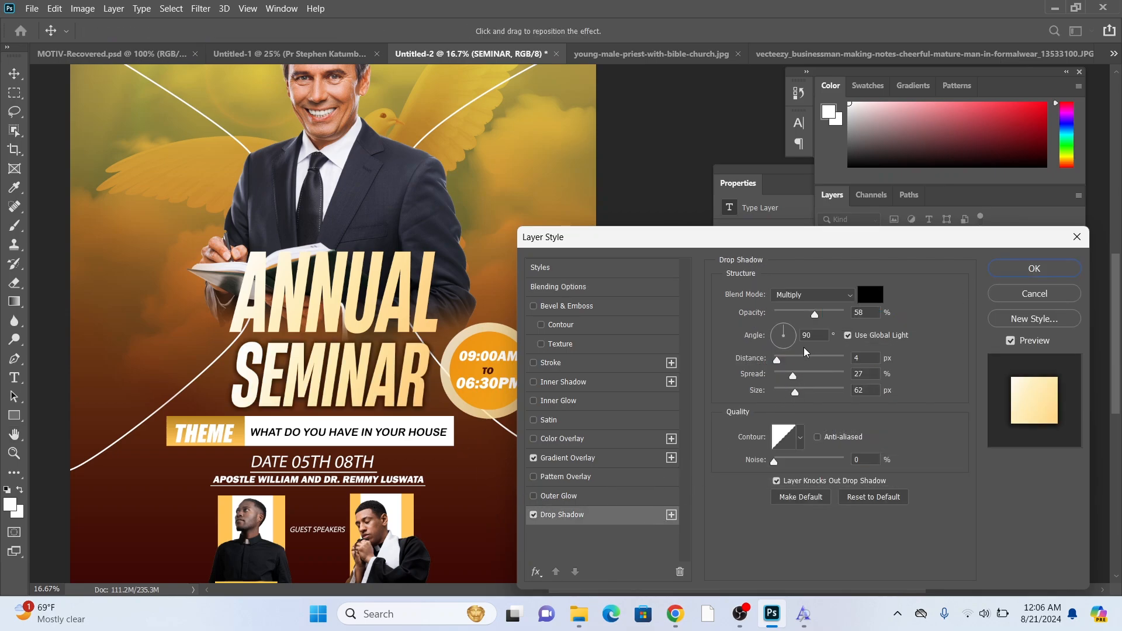
Set the SEMINAR shadow's opacity to 13% and distance to 22 px, increase its spread, and apply the layer style
{"action": "left_click_drag", "start_coordinate": [816, 312], "coordinate": [786, 316]}
{"action": "mouse_move", "coordinate": [793, 374]}
{"action": "left_mouse_down"}
{"action": "mouse_move", "coordinate": [805, 377]}
{"action": "mouse_move", "coordinate": [778, 359]}
{"action": "mouse_move", "coordinate": [790, 362]}
{"action": "left_mouse_up"}
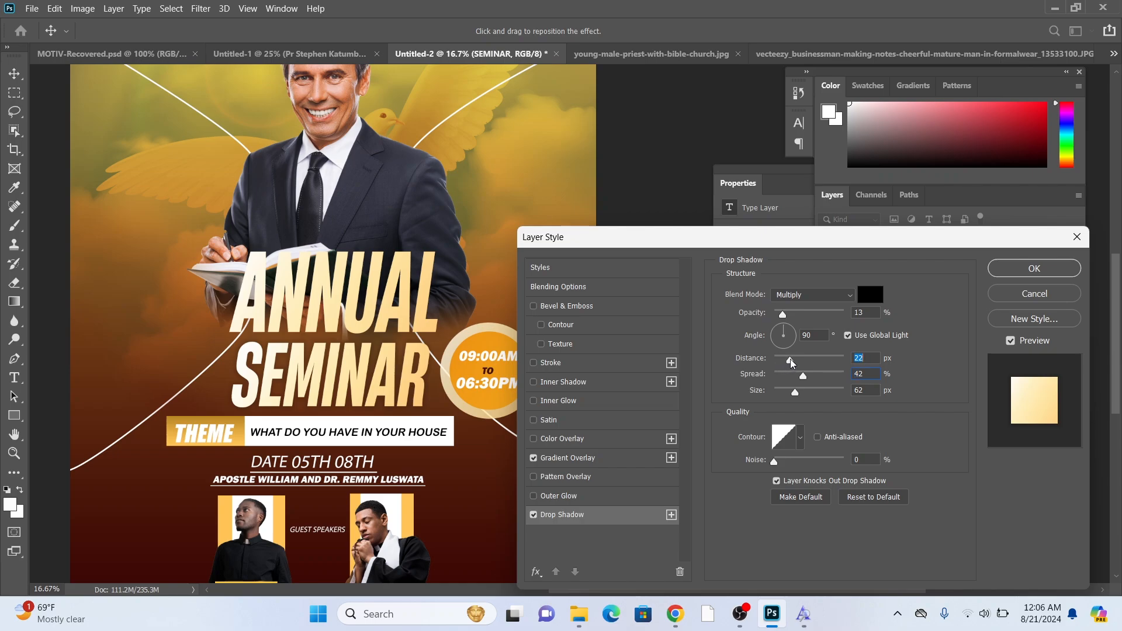
{"action": "left_click_drag", "start_coordinate": [804, 378], "coordinate": [823, 392]}
{"action": "left_click_drag", "start_coordinate": [805, 380], "coordinate": [816, 379]}
{"action": "left_click_drag", "start_coordinate": [817, 379], "coordinate": [821, 379]}
{"action": "left_click", "coordinate": [1004, 272]}
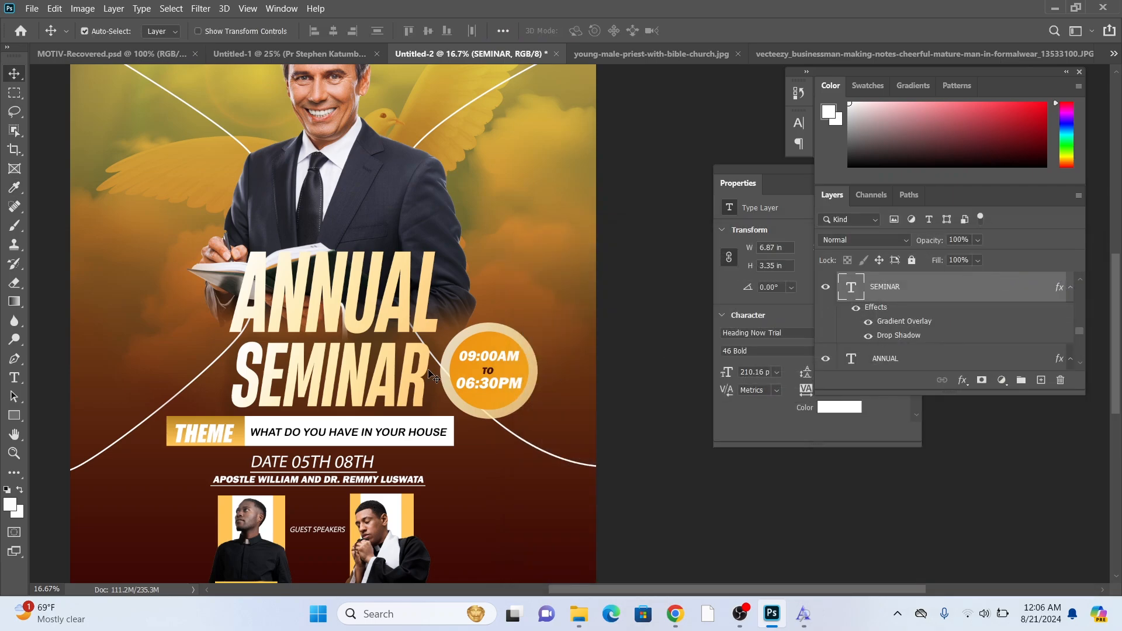
Add a black Multiply Drop Shadow to the ANNUAL text at 58% opacity, 4 px distance, 27% spread and 62 px size
{"action": "left_click", "coordinate": [400, 319]}
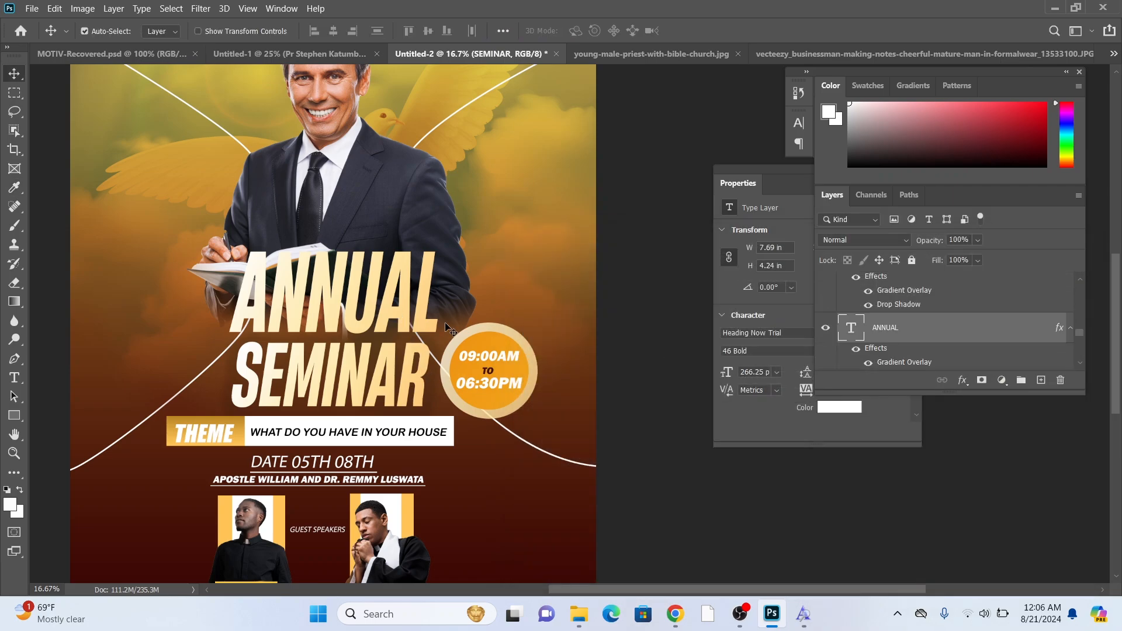
{"action": "double_click", "coordinate": [937, 337]}
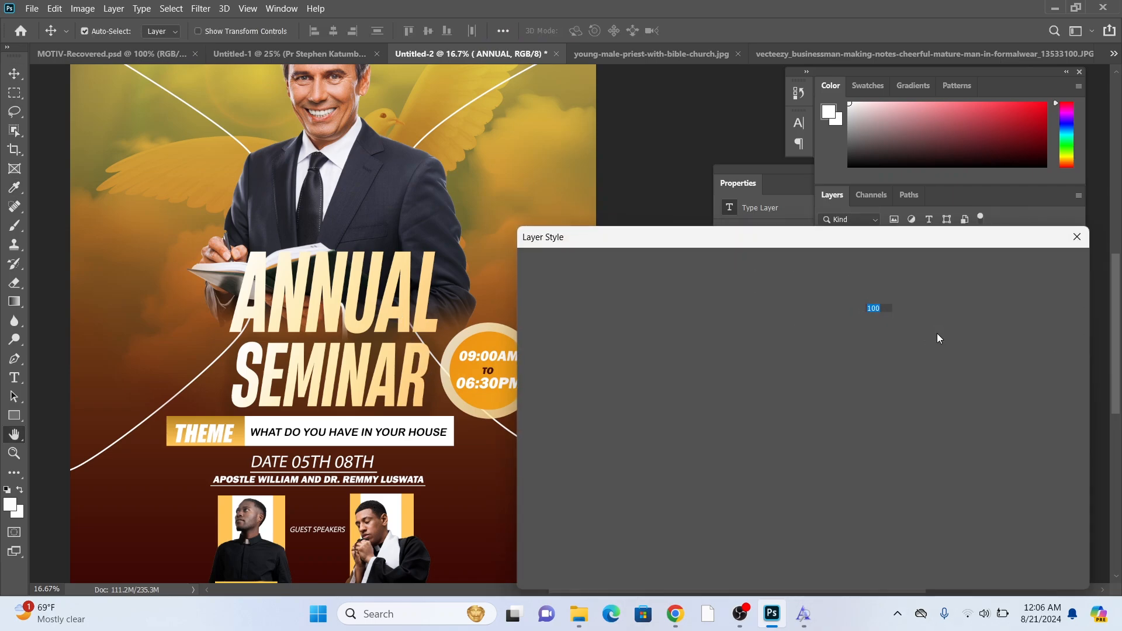
{"action": "left_click", "coordinate": [554, 516]}
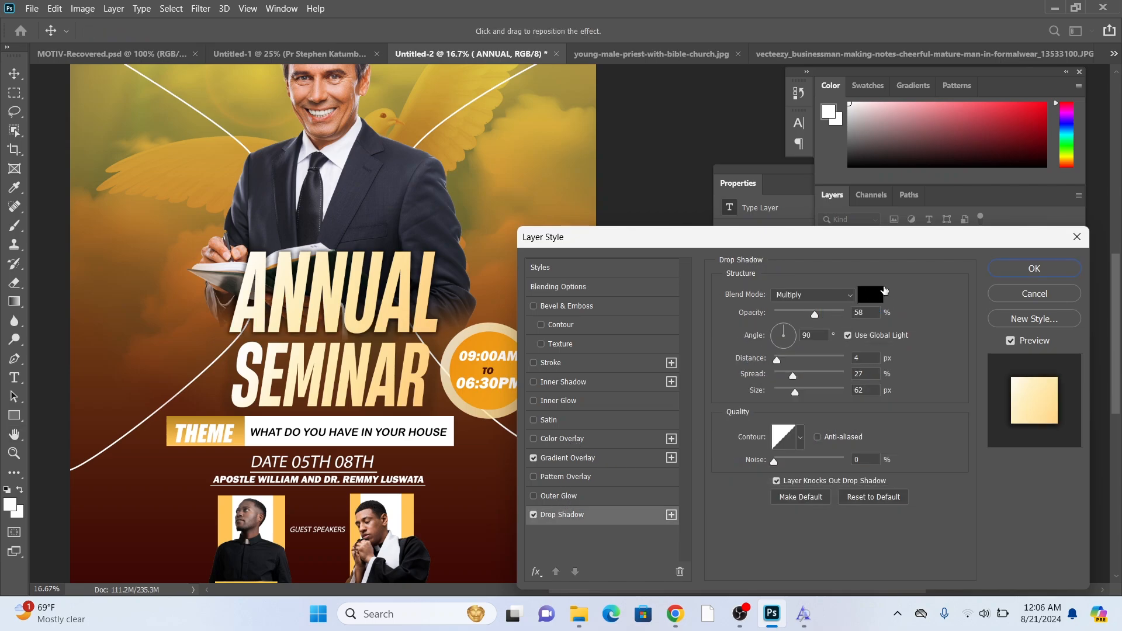
{"action": "left_click", "coordinate": [1003, 271]}
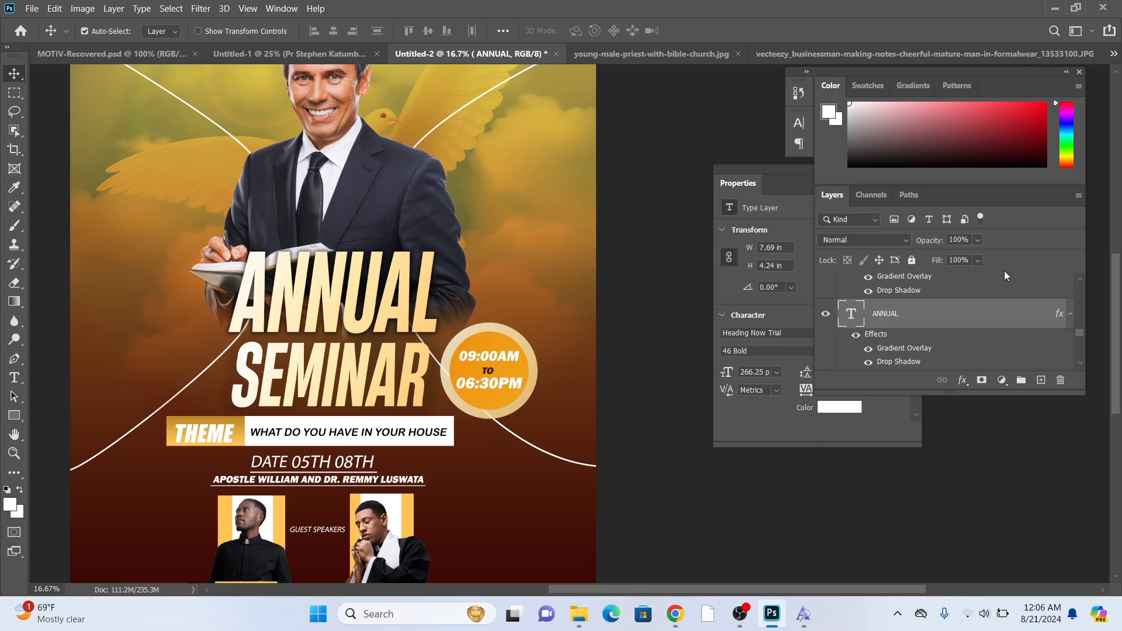
Examine the whole flyer to check how the title styling and curved outlines fit the layout
{"action": "key", "text": "ctrl+minus"}
{"action": "key", "text": "ctrl+minus"}
{"action": "key", "text": "ctrl+minus"}
{"action": "key", "text": "ctrl+plus"}
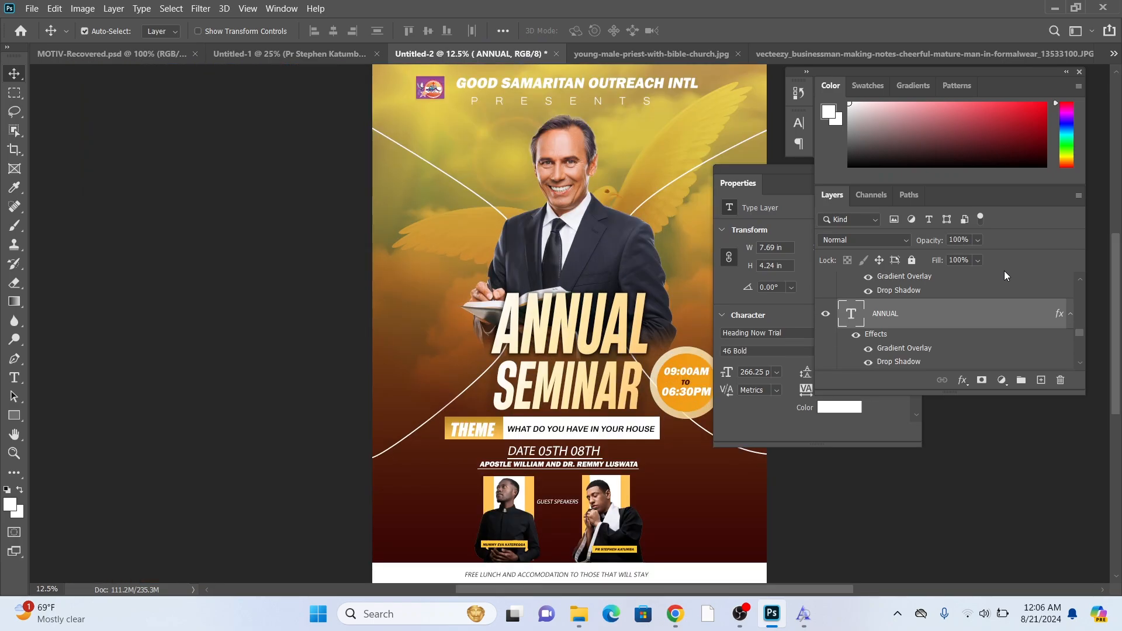
{"action": "left_click_drag", "start_coordinate": [776, 589], "coordinate": [818, 590]}
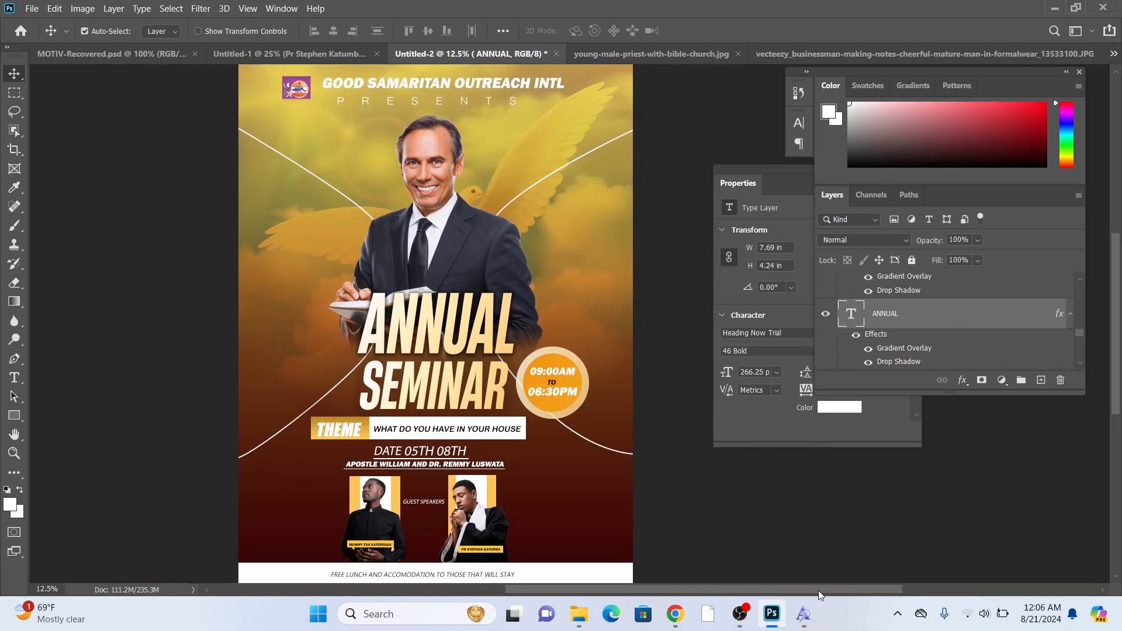
{"action": "key", "text": "ctrl+minus"}
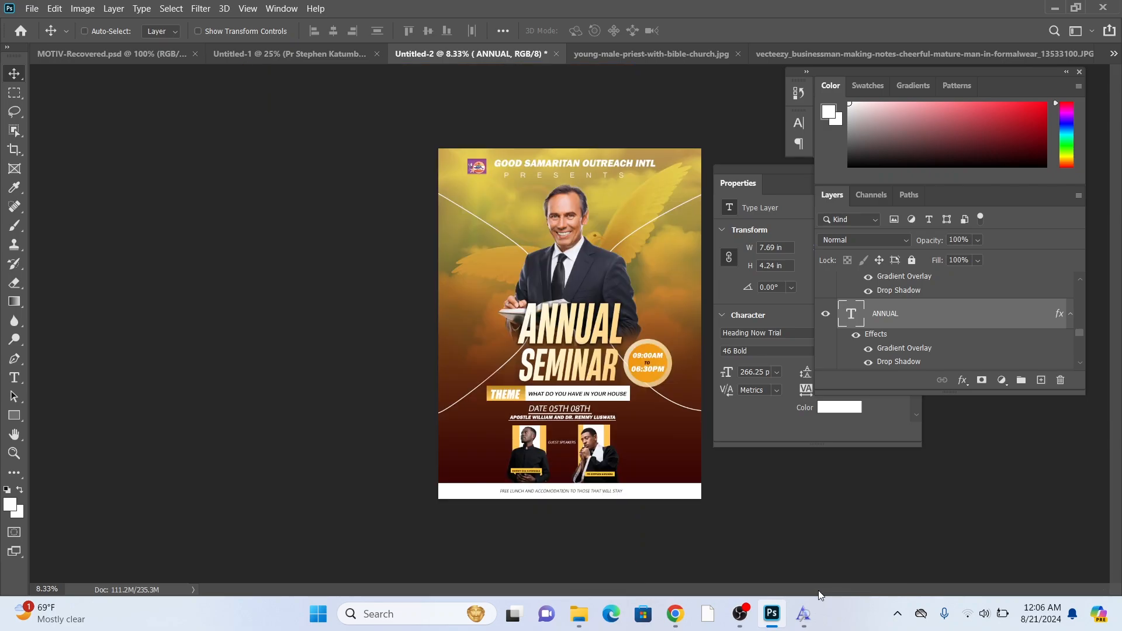
{"action": "key", "text": "ctrl+plus"}
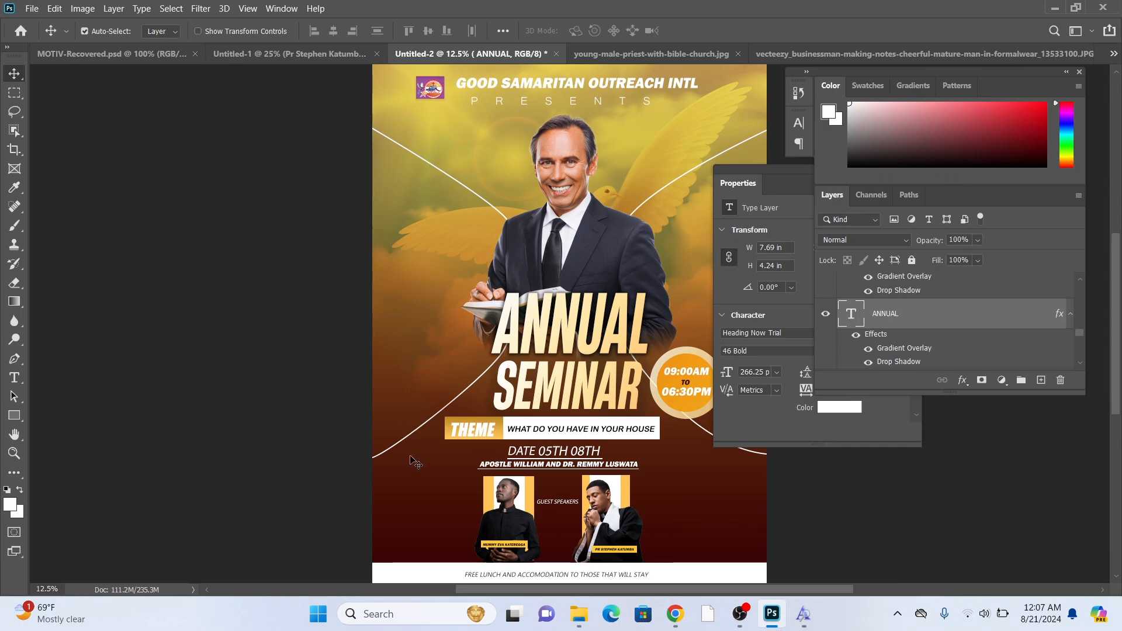
Try to export the flyer with the Export As command
{"action": "left_click", "coordinate": [32, 8]}
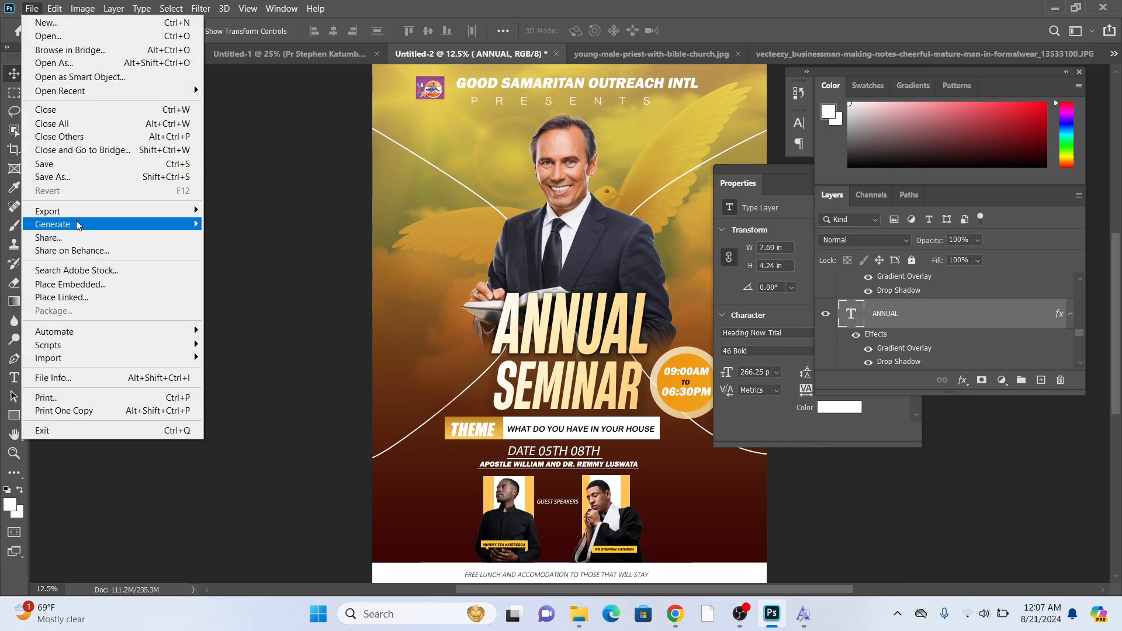
{"action": "mouse_move", "coordinate": [73, 216]}
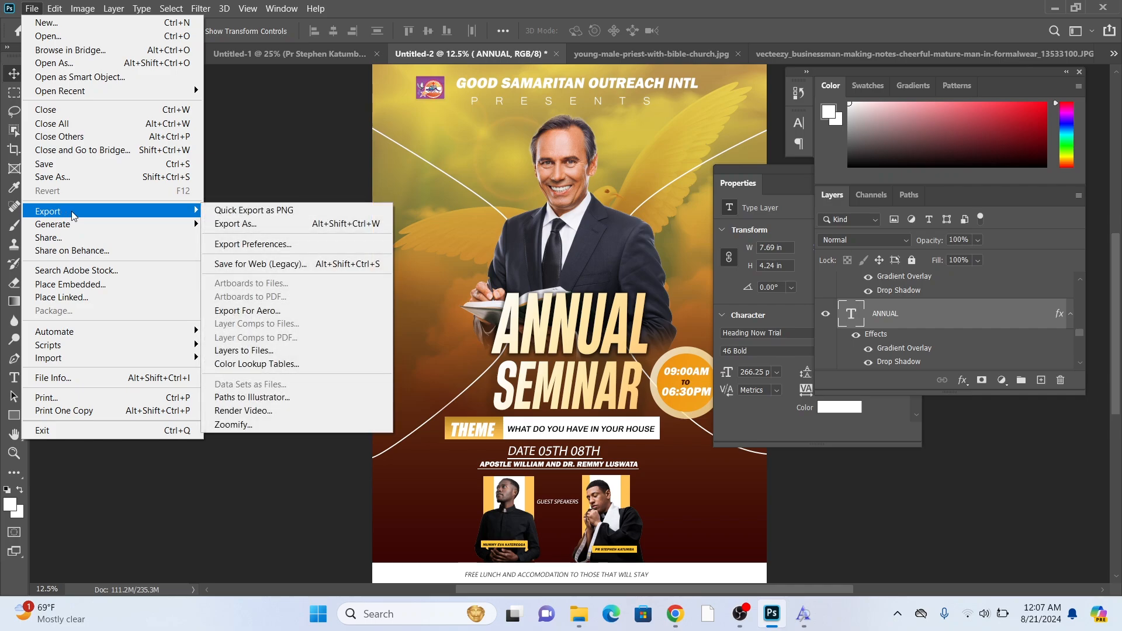
{"action": "left_click", "coordinate": [248, 224]}
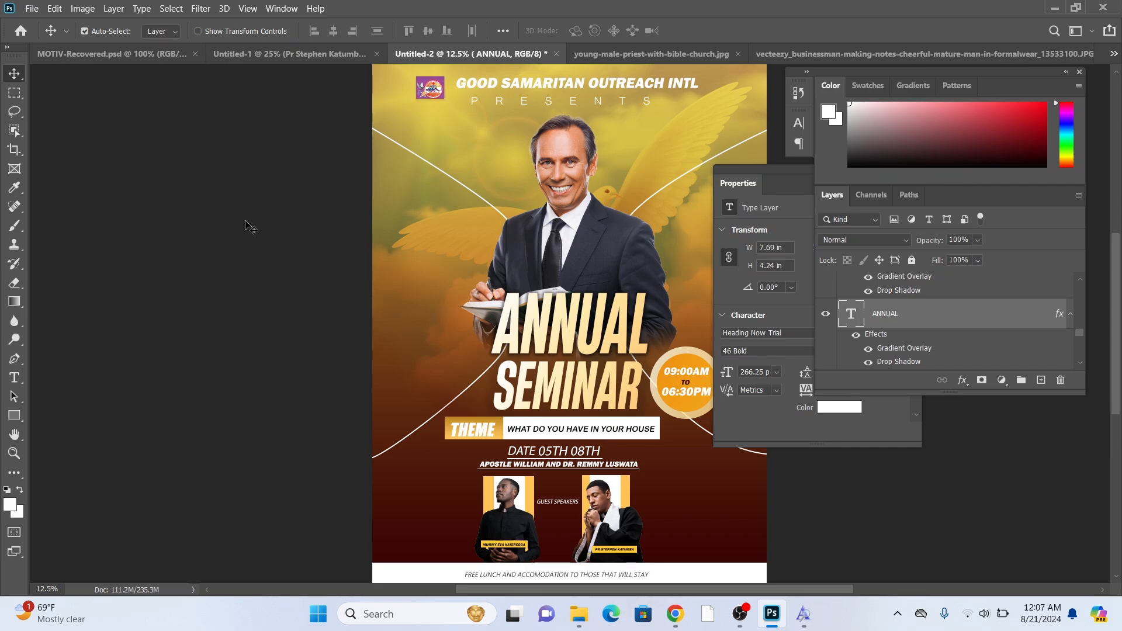
{"action": "key", "text": "ctrl+minus"}
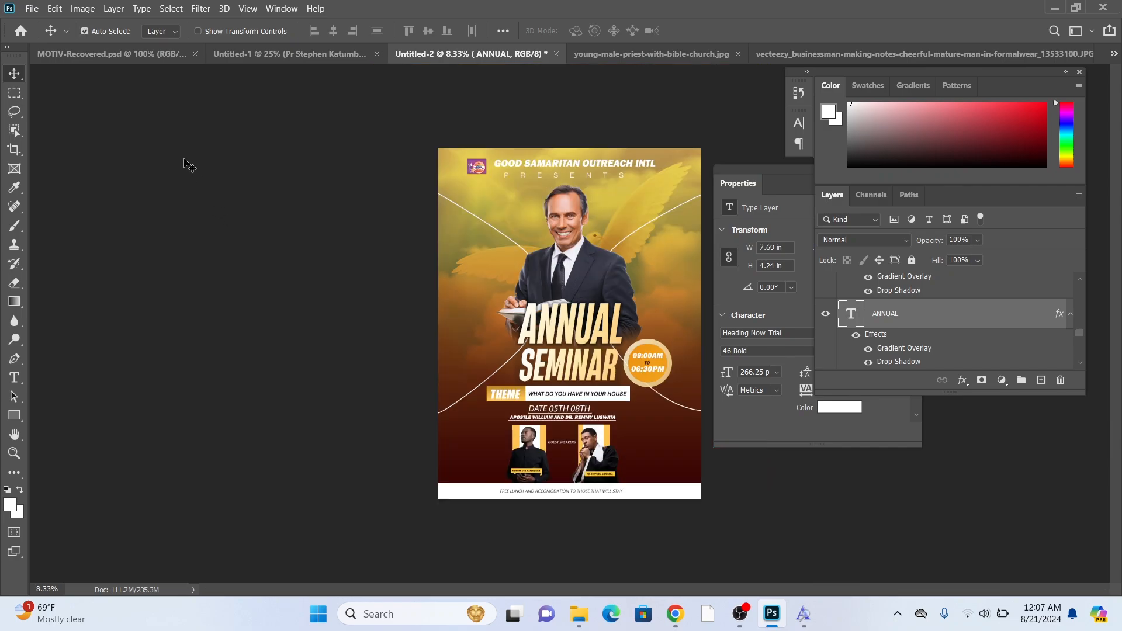
{"action": "left_click", "coordinate": [32, 8]}
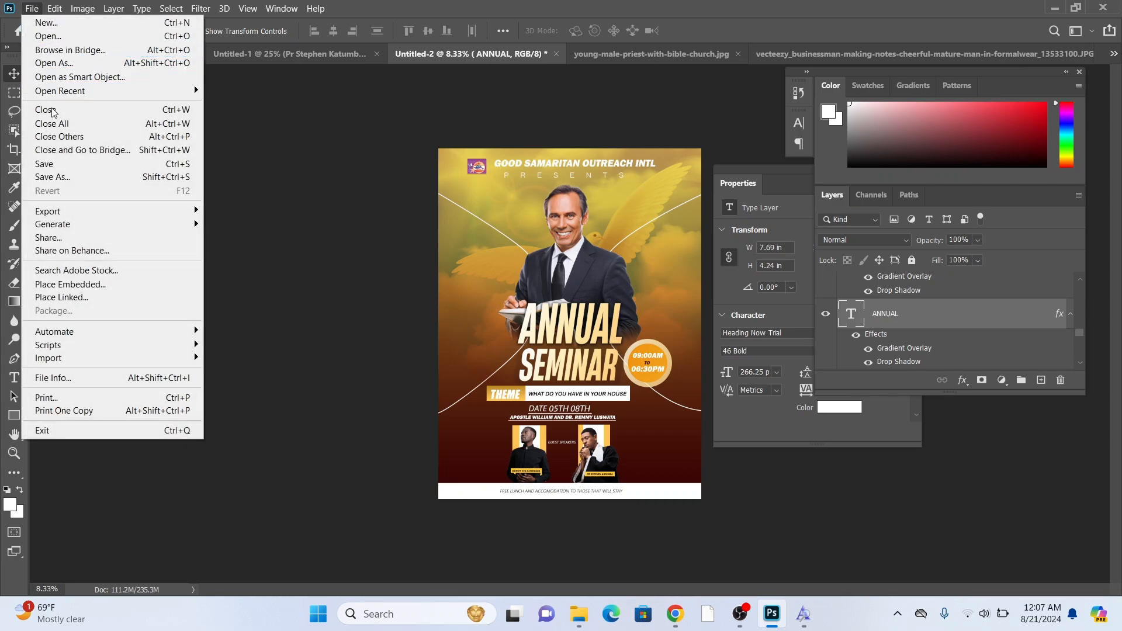
{"action": "mouse_move", "coordinate": [57, 213]}
{"action": "left_click", "coordinate": [236, 223]}
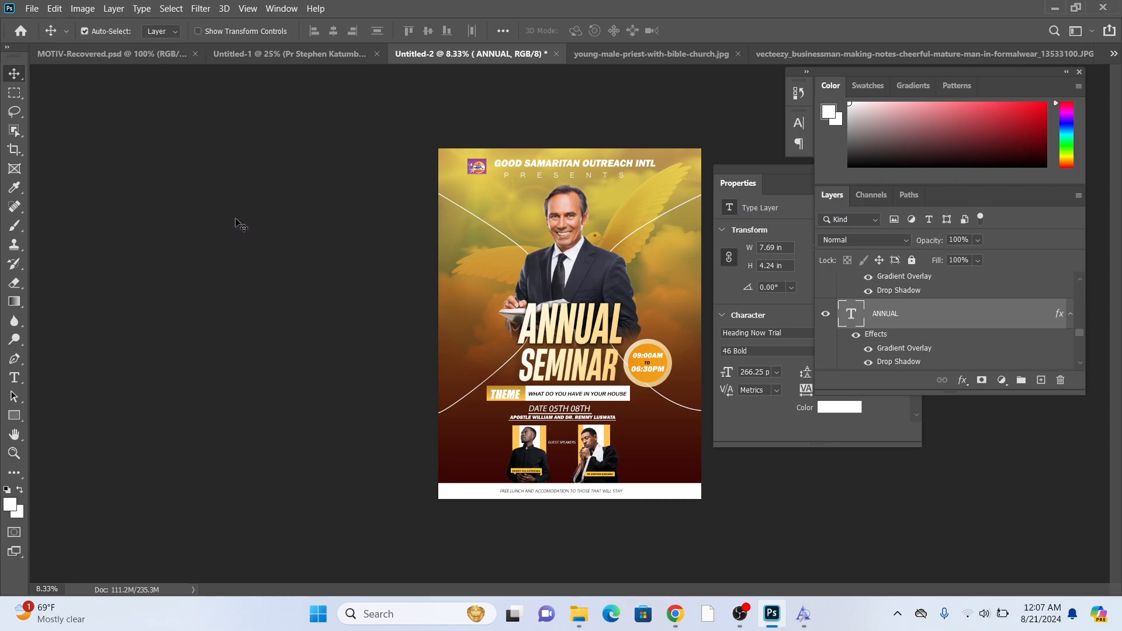
{"action": "left_click", "coordinate": [737, 612]}
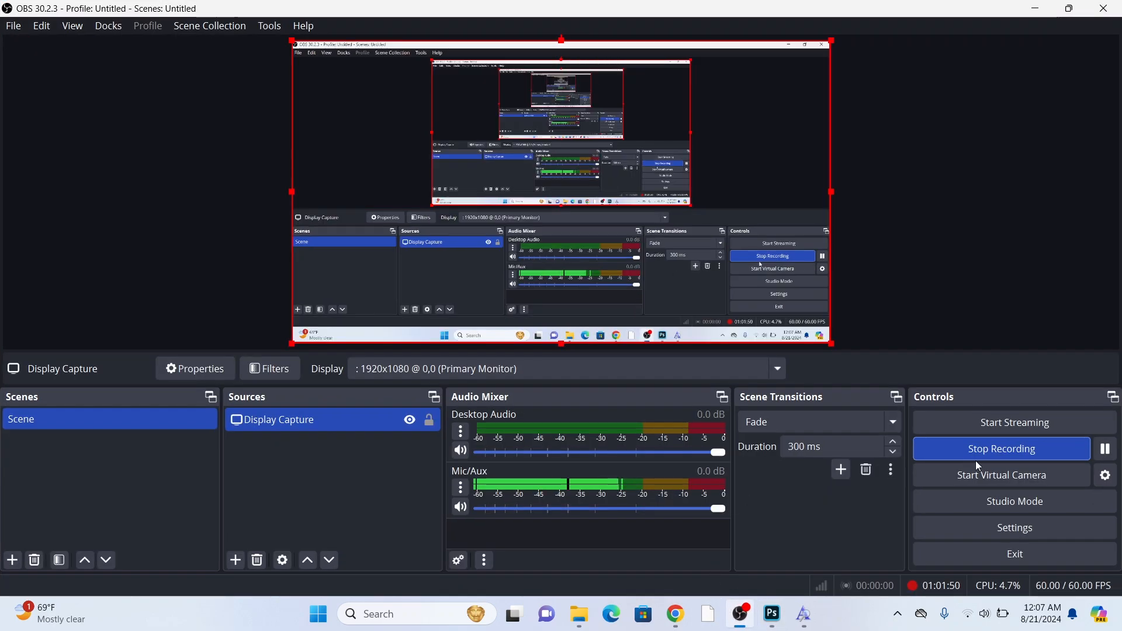